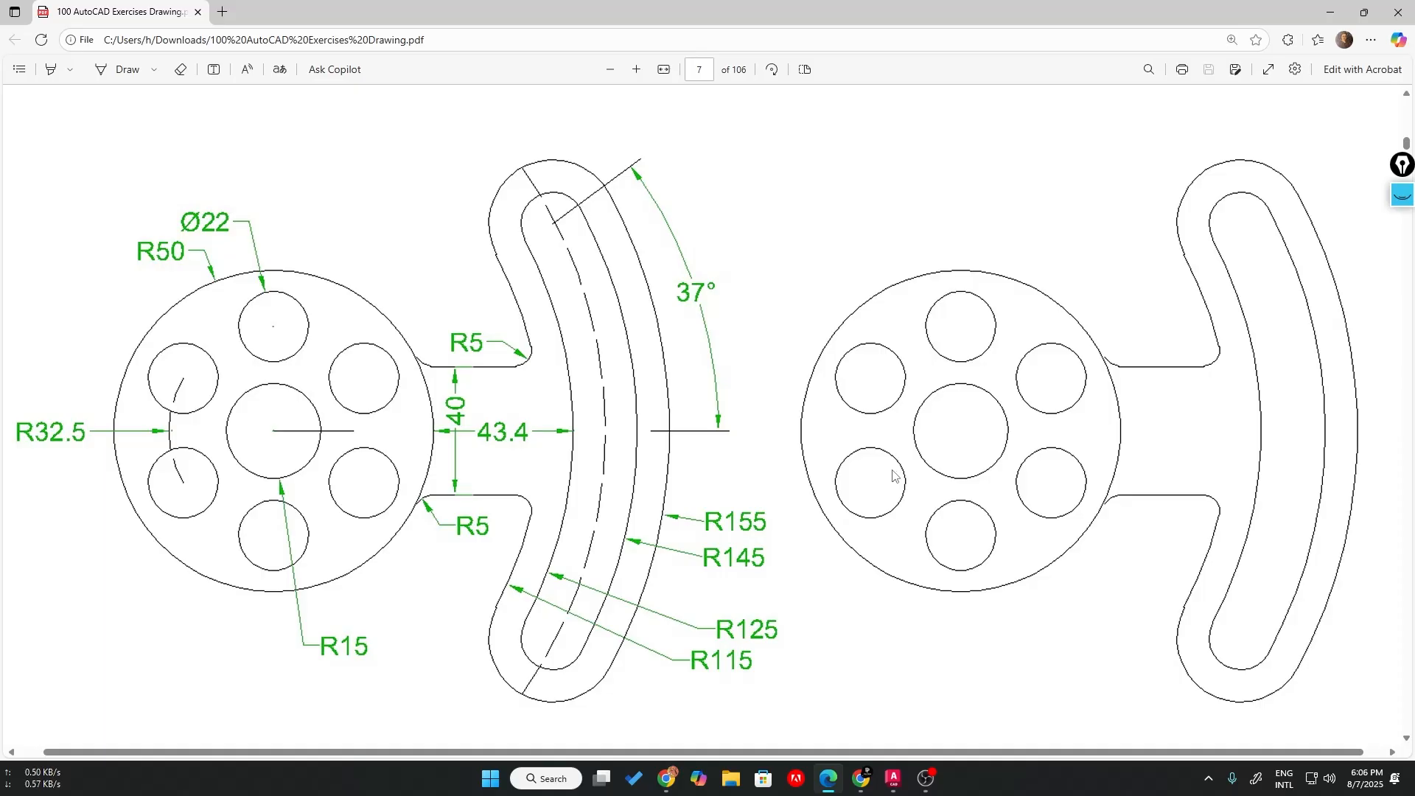
# - Switch to AutoCAD and start a new blank drawing
pyautogui.click(894, 778)
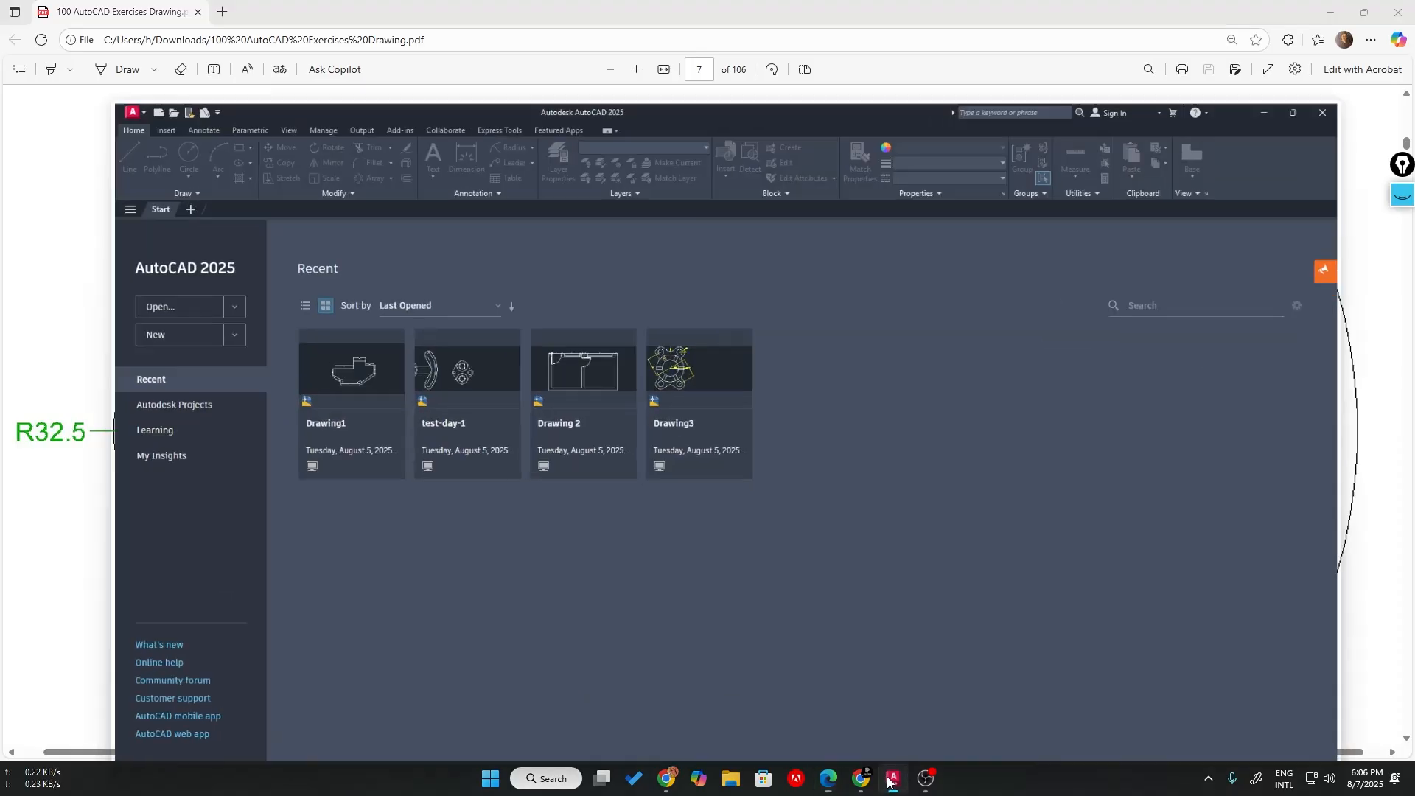
pyautogui.click(51, 277)
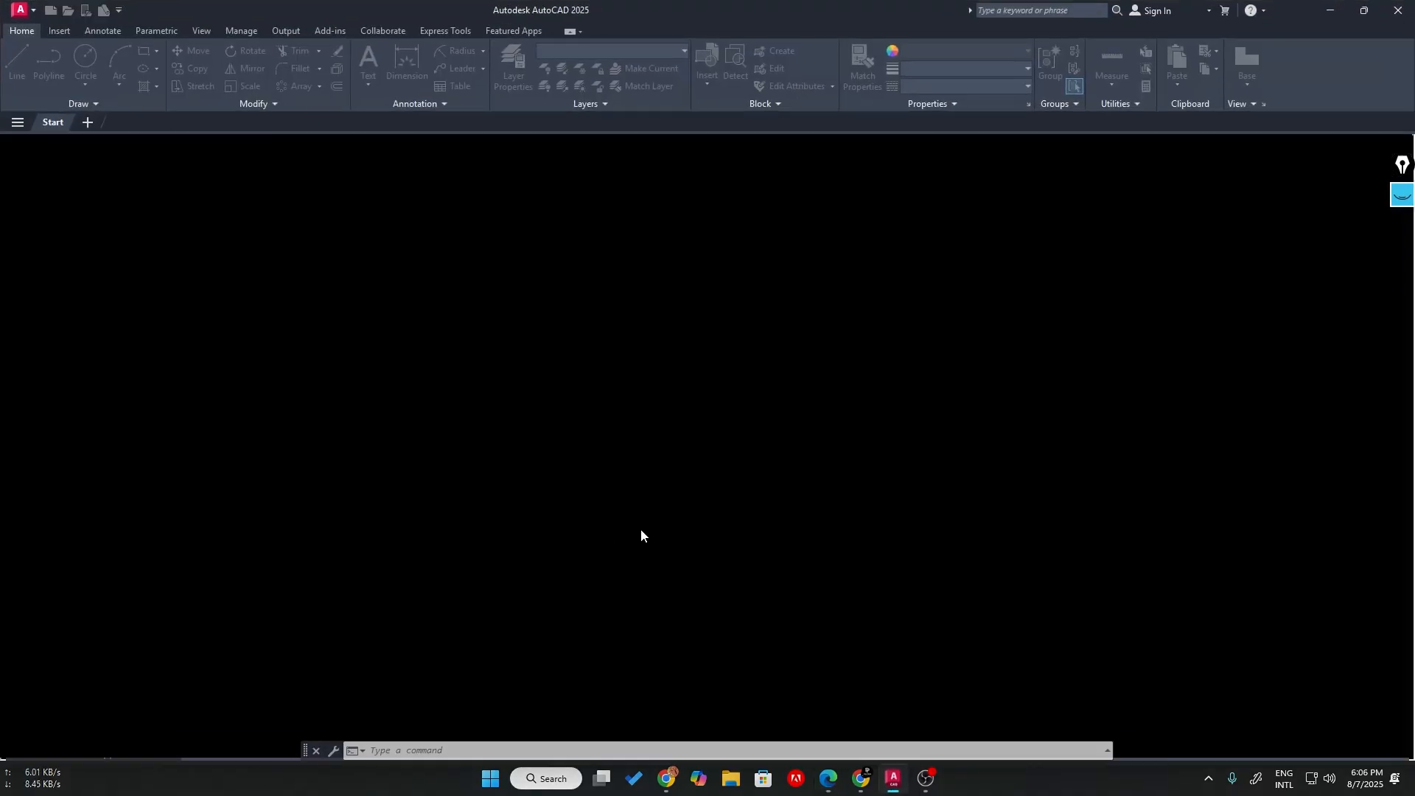
# - Configure the drawing units with Decimal length type, 0.00 length precision and Millimeters as the insertion scale
pyautogui.write('un')
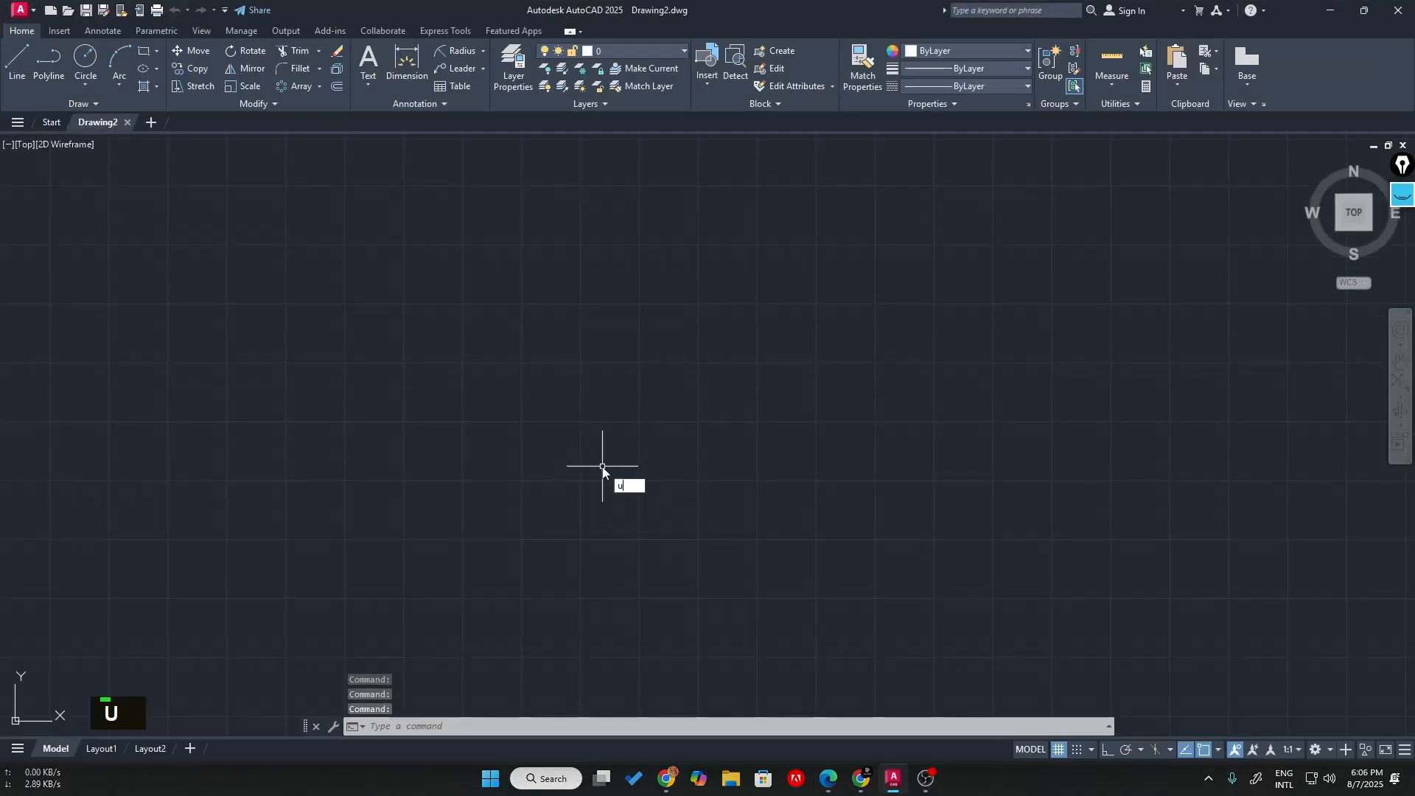
pyautogui.press('Return')
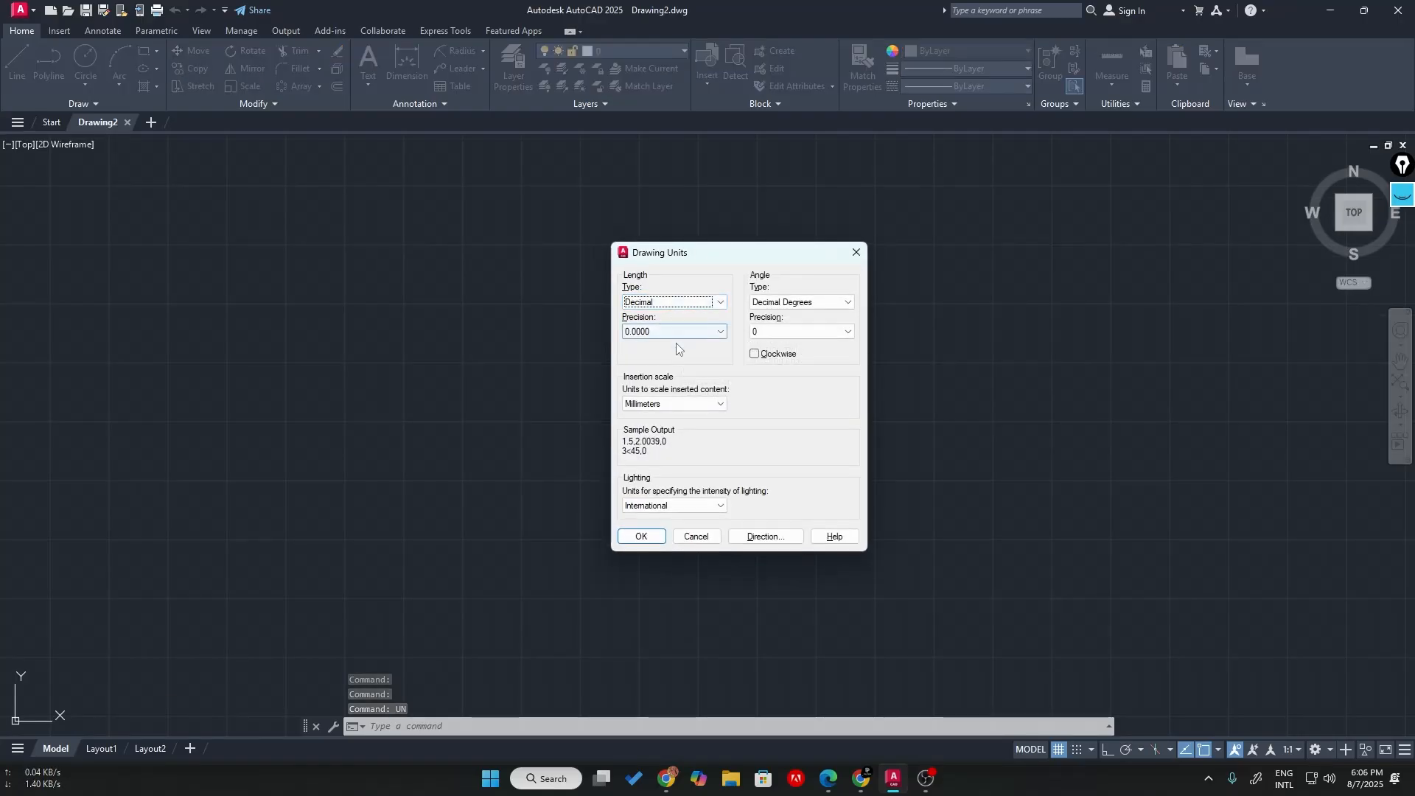
pyautogui.hotkey('alt', 'Tab')
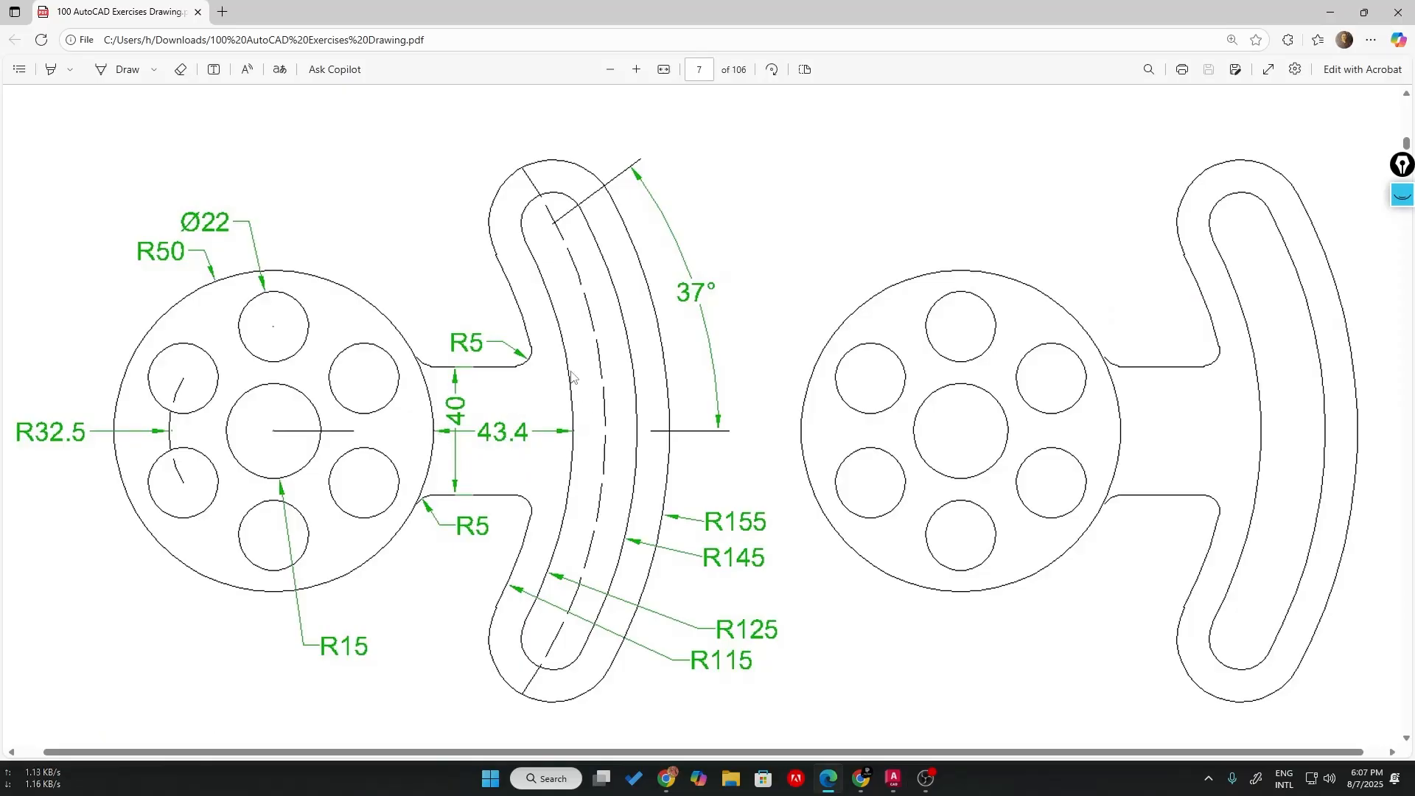
pyautogui.hotkey('alt', 'Tab')
pyautogui.click(641, 304)
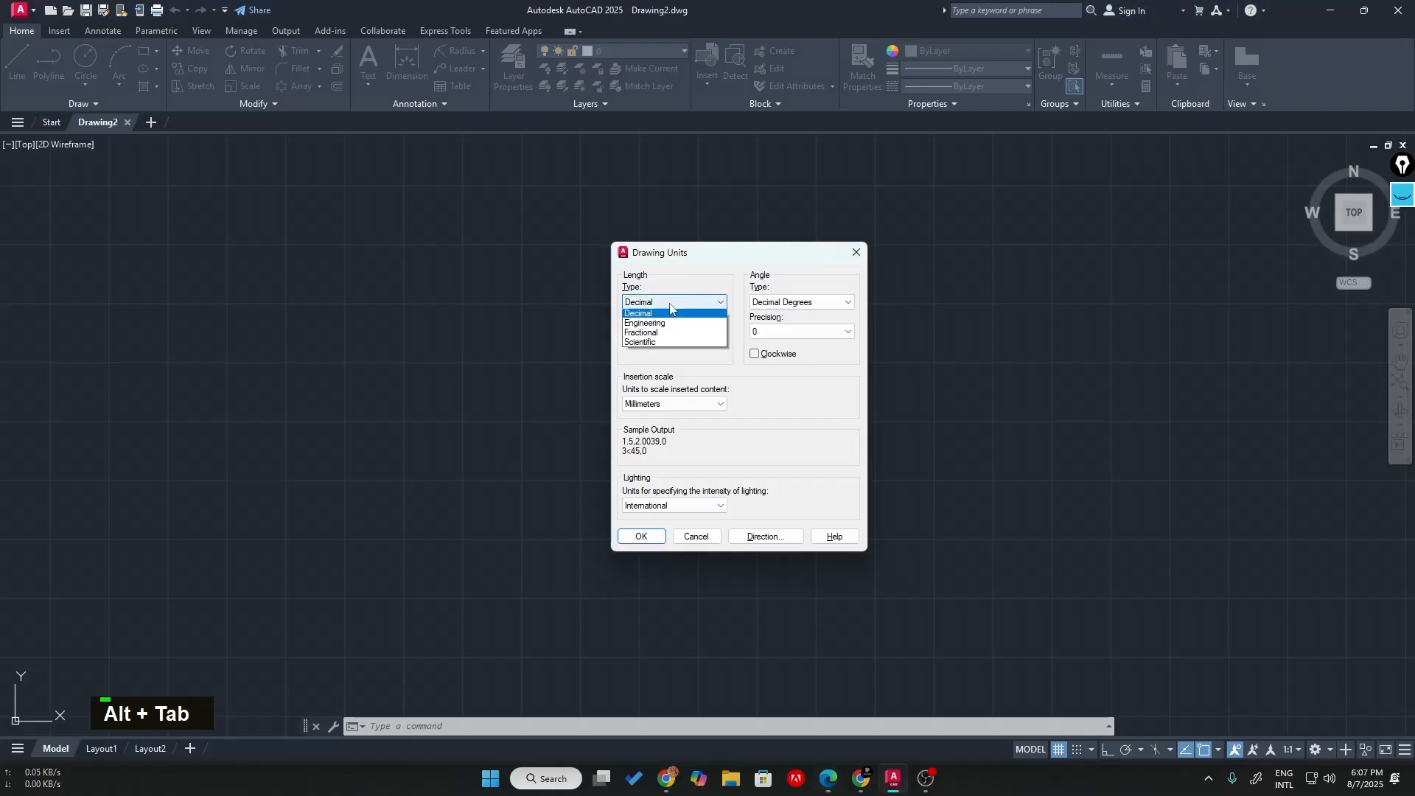
pyautogui.click(646, 325)
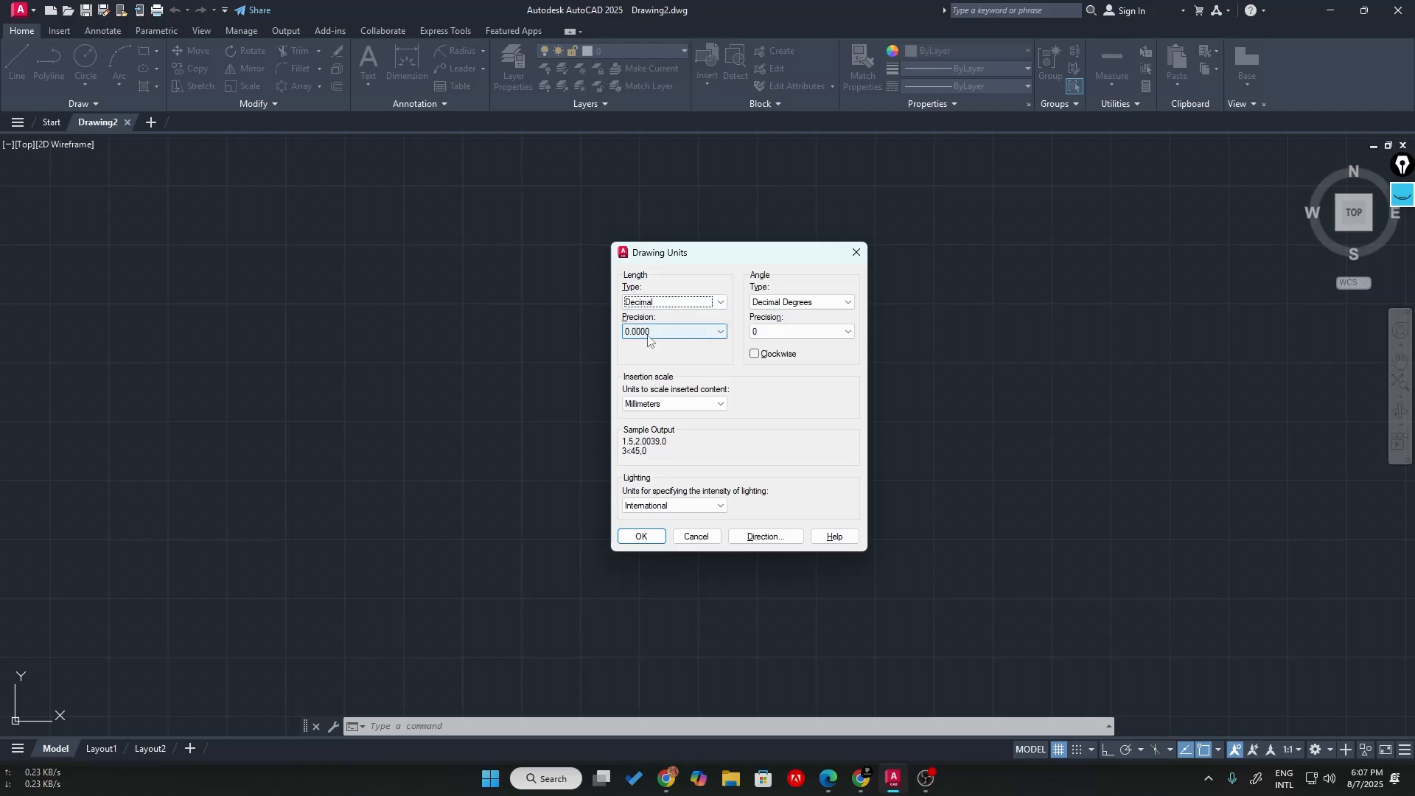
pyautogui.click(652, 332)
pyautogui.click(649, 364)
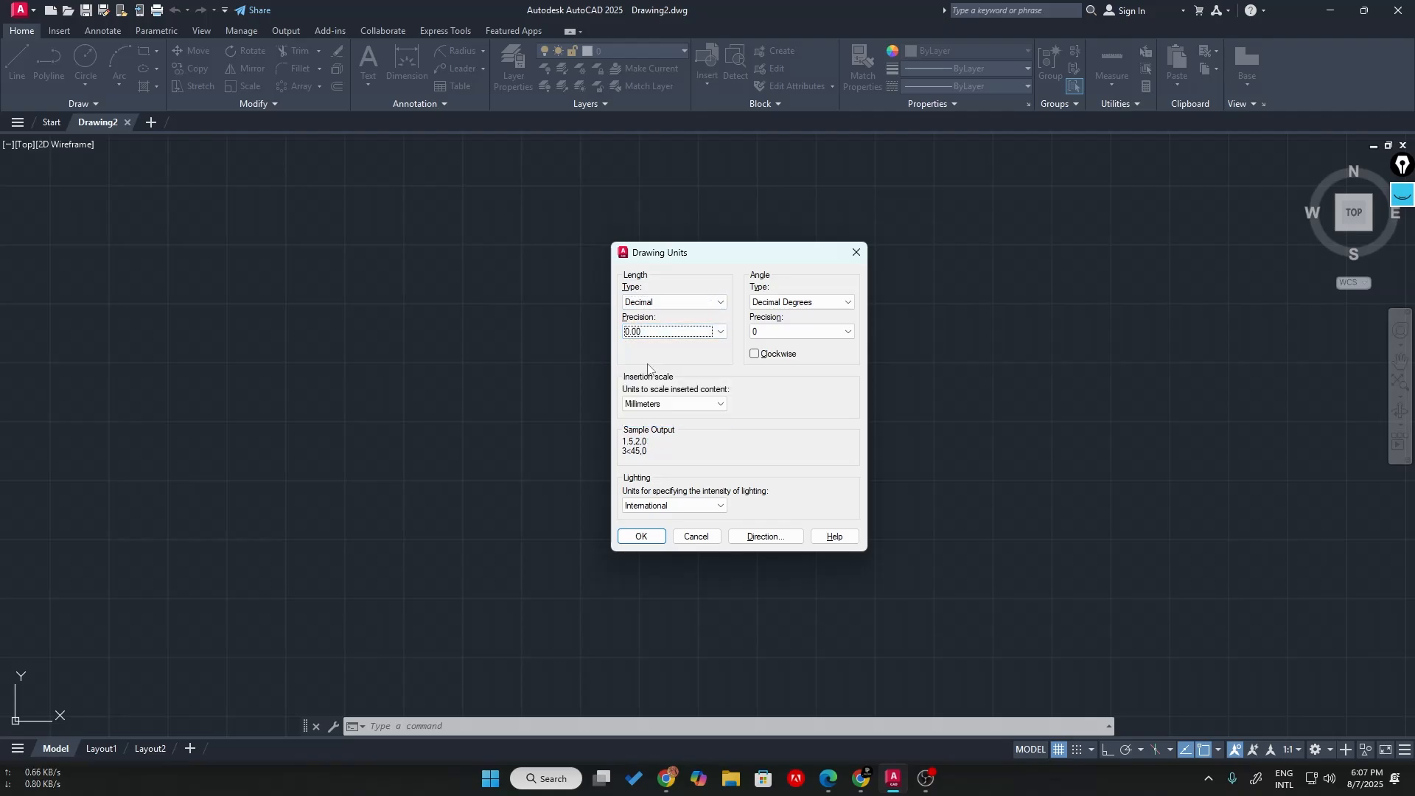
pyautogui.hotkey('alt', 'Tab')
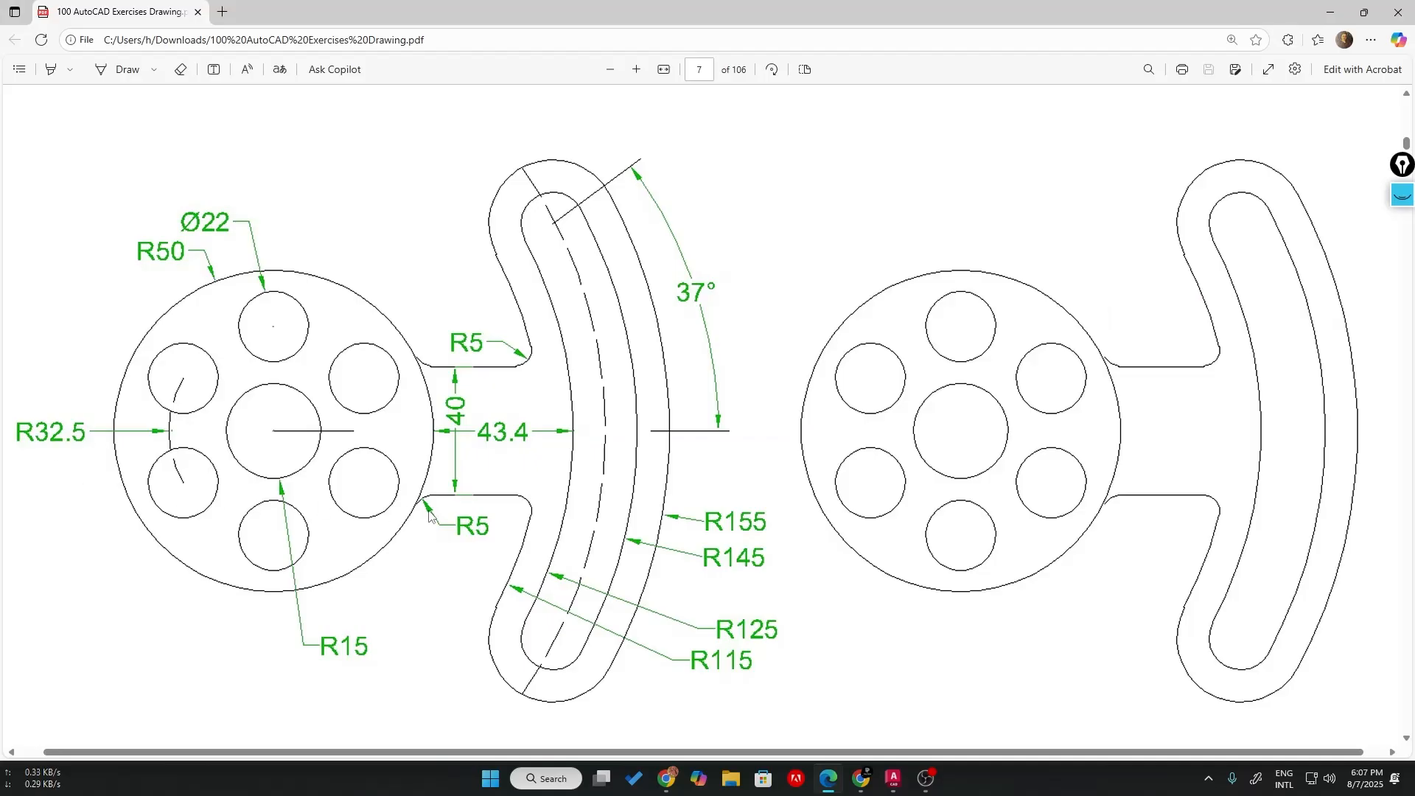
pyautogui.hotkey('alt', 'Tab')
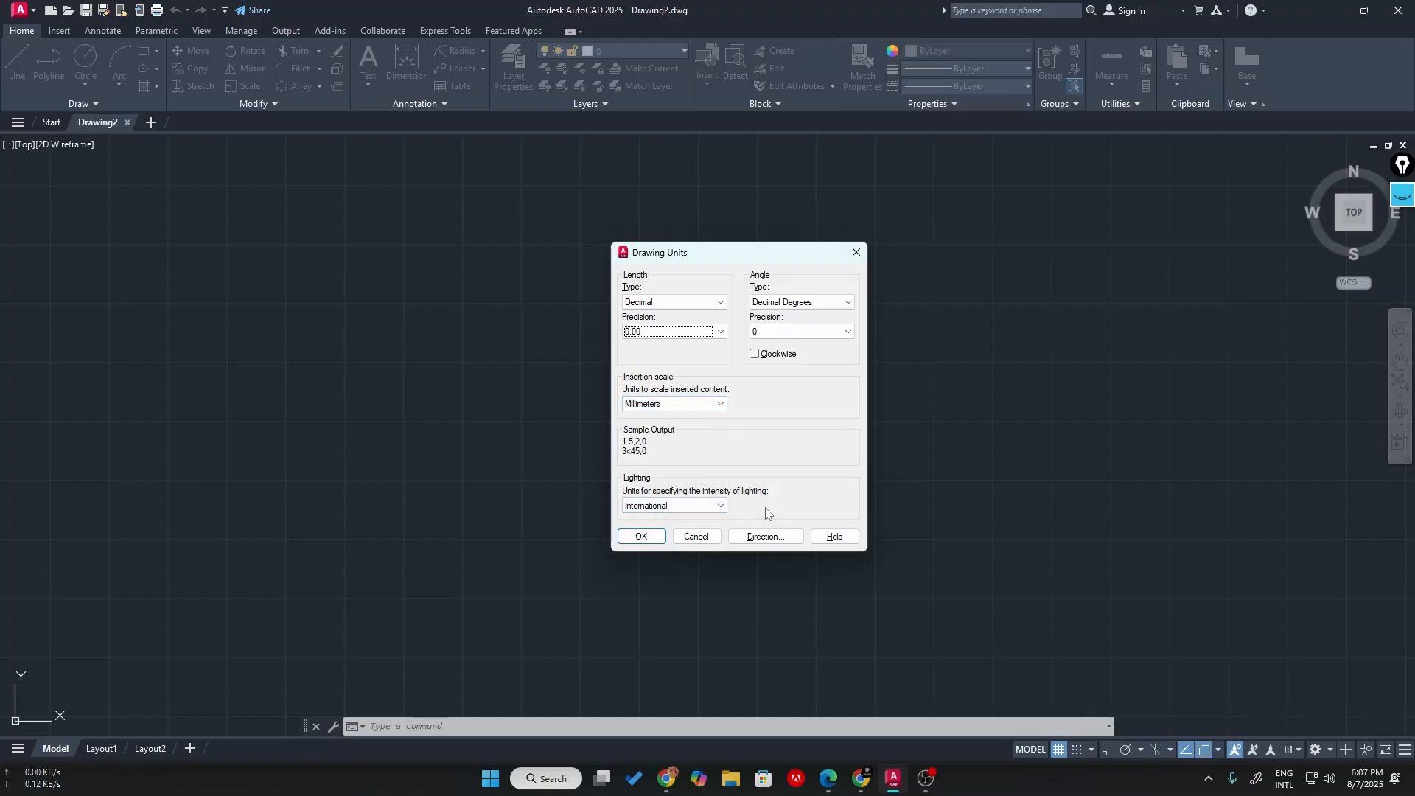
pyautogui.click(641, 537)
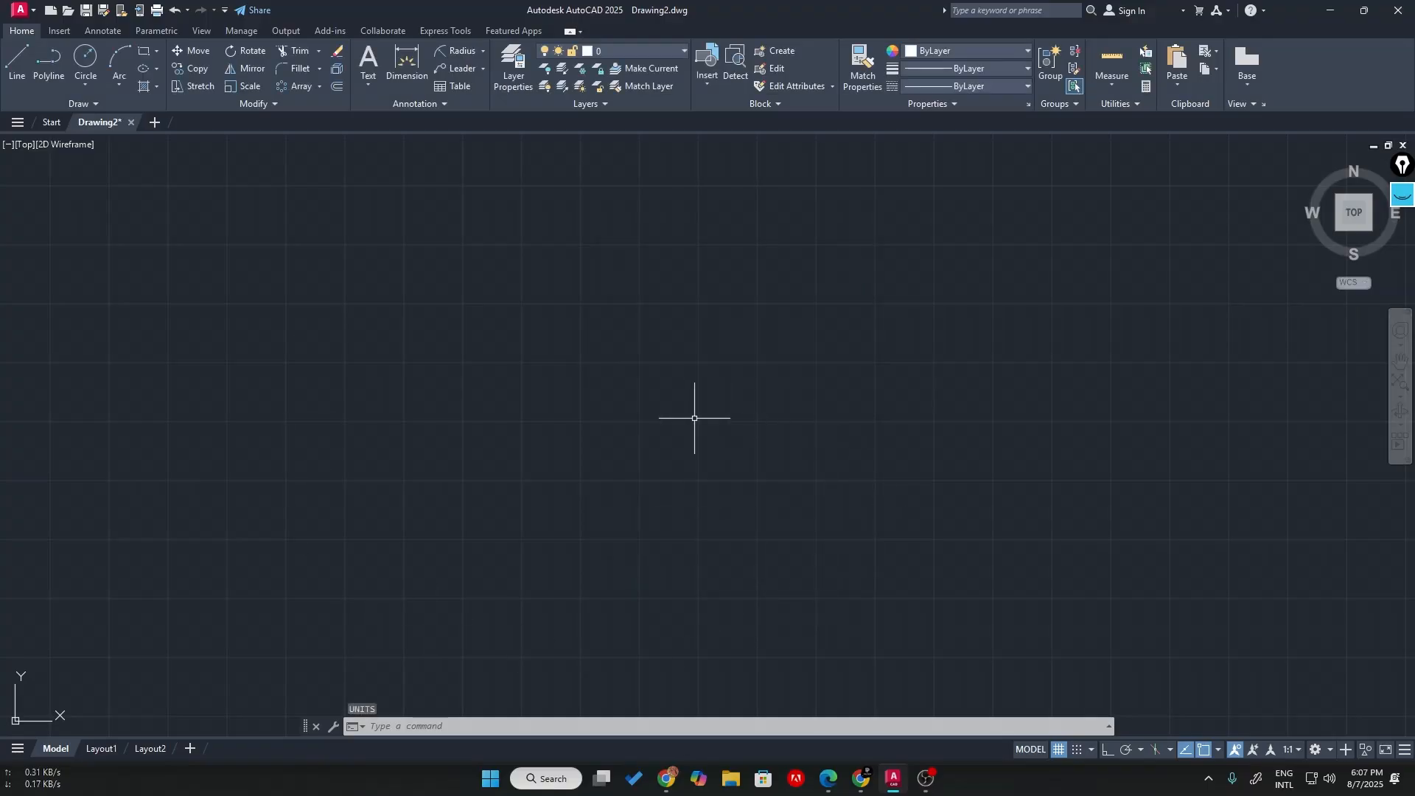
# - Switch to the reference PDF and mark the R15 centre hole, the upper Ø22 hole and the R50 outer circle
pyautogui.scroll(2, 702, 420)
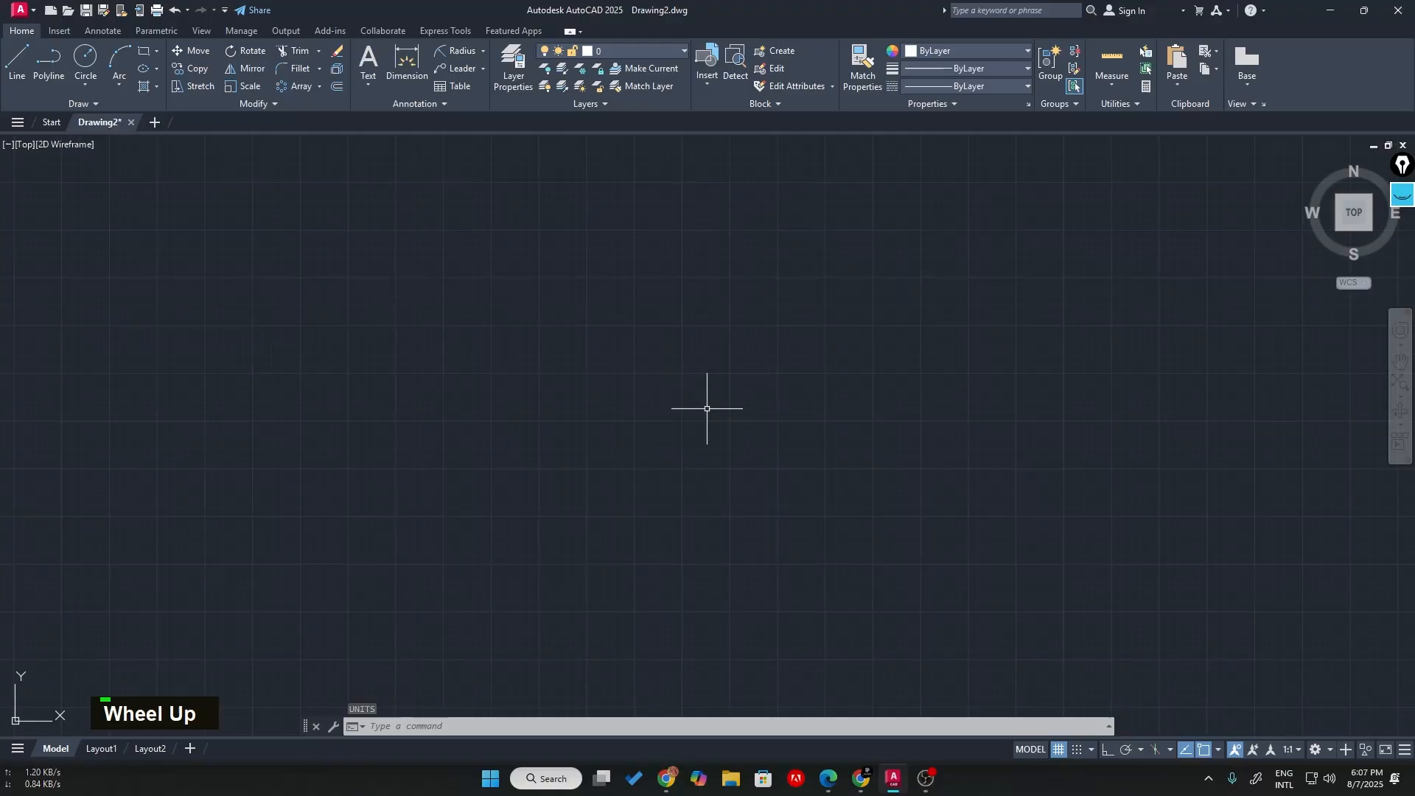
pyautogui.hotkey('alt', 'Tab')
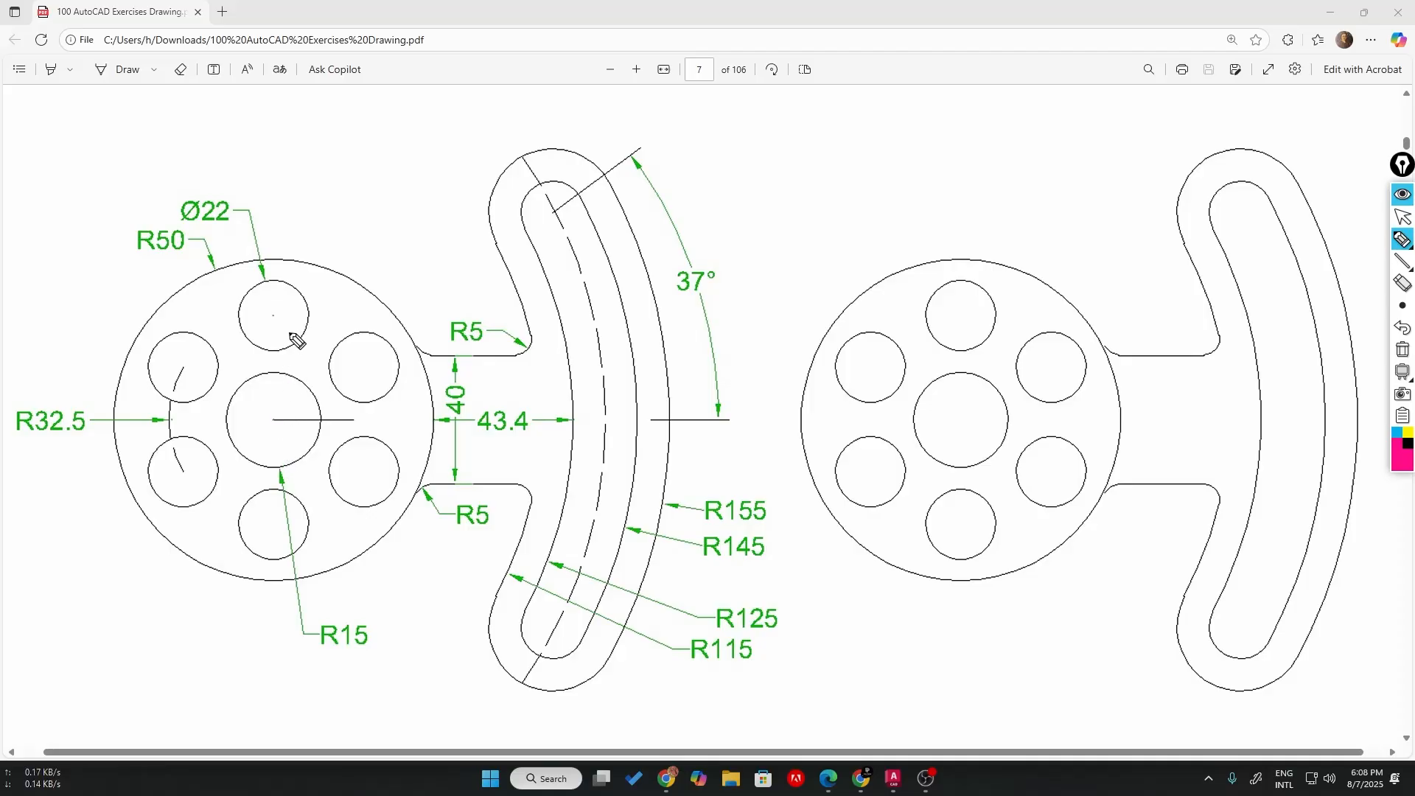
pyautogui.moveTo(275, 383)
pyautogui.mouseDown()
pyautogui.moveTo(245, 391)
pyautogui.moveTo(243, 450)
pyautogui.moveTo(292, 405)
pyautogui.moveTo(231, 409)
pyautogui.mouseUp()
pyautogui.moveTo(274, 285)
pyautogui.mouseDown()
pyautogui.moveTo(311, 333)
pyautogui.moveTo(265, 289)
pyautogui.mouseUp()
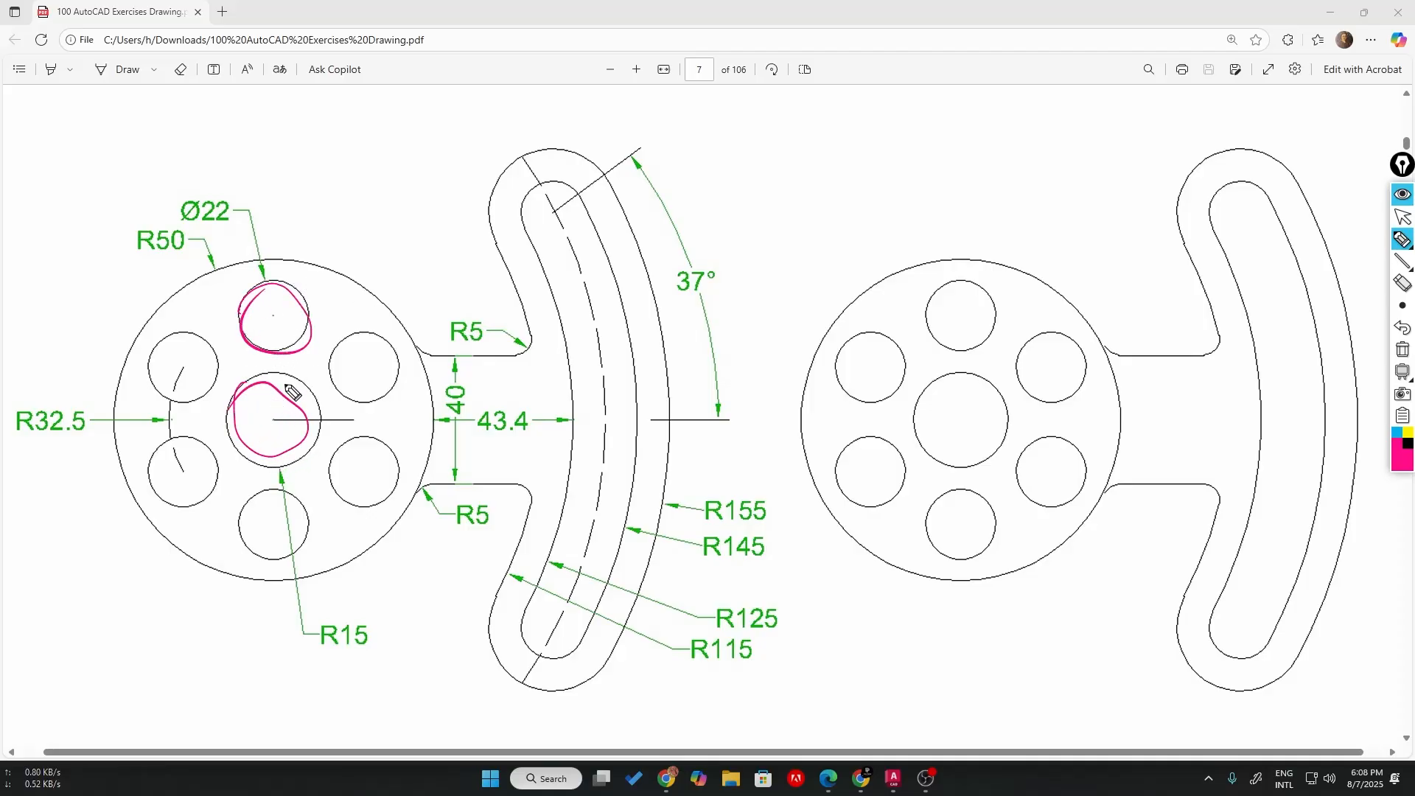
pyautogui.moveTo(174, 315)
pyautogui.mouseDown()
pyautogui.moveTo(363, 284)
pyautogui.moveTo(433, 467)
pyautogui.moveTo(225, 556)
pyautogui.moveTo(174, 446)
pyautogui.mouseUp()
# - Mark the R125, R145 and R155 arcs of the curved slot on the reference drawing
pyautogui.moveTo(538, 242)
pyautogui.mouseDown()
pyautogui.moveTo(573, 339)
pyautogui.moveTo(581, 475)
pyautogui.moveTo(557, 603)
pyautogui.moveTo(402, 703)
pyautogui.moveTo(62, 626)
pyautogui.moveTo(4, 538)
pyautogui.mouseUp()
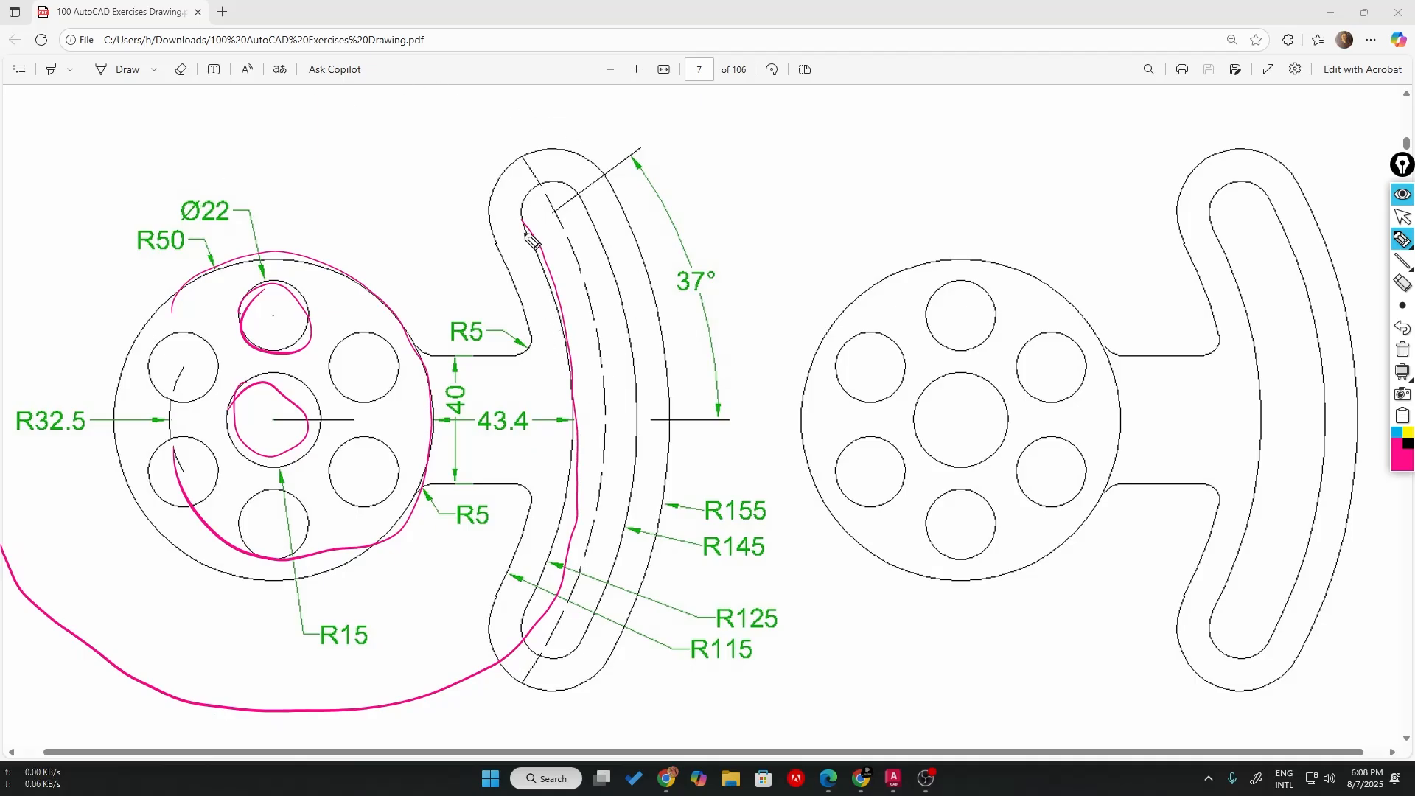
pyautogui.moveTo(539, 243)
pyautogui.mouseDown()
pyautogui.moveTo(569, 316)
pyautogui.moveTo(575, 480)
pyautogui.moveTo(563, 585)
pyautogui.moveTo(525, 652)
pyautogui.mouseUp()
pyautogui.moveTo(584, 207)
pyautogui.mouseDown()
pyautogui.moveTo(622, 285)
pyautogui.moveTo(634, 496)
pyautogui.moveTo(621, 533)
pyautogui.mouseUp()
pyautogui.moveTo(606, 177); pyautogui.dragTo(659, 332)
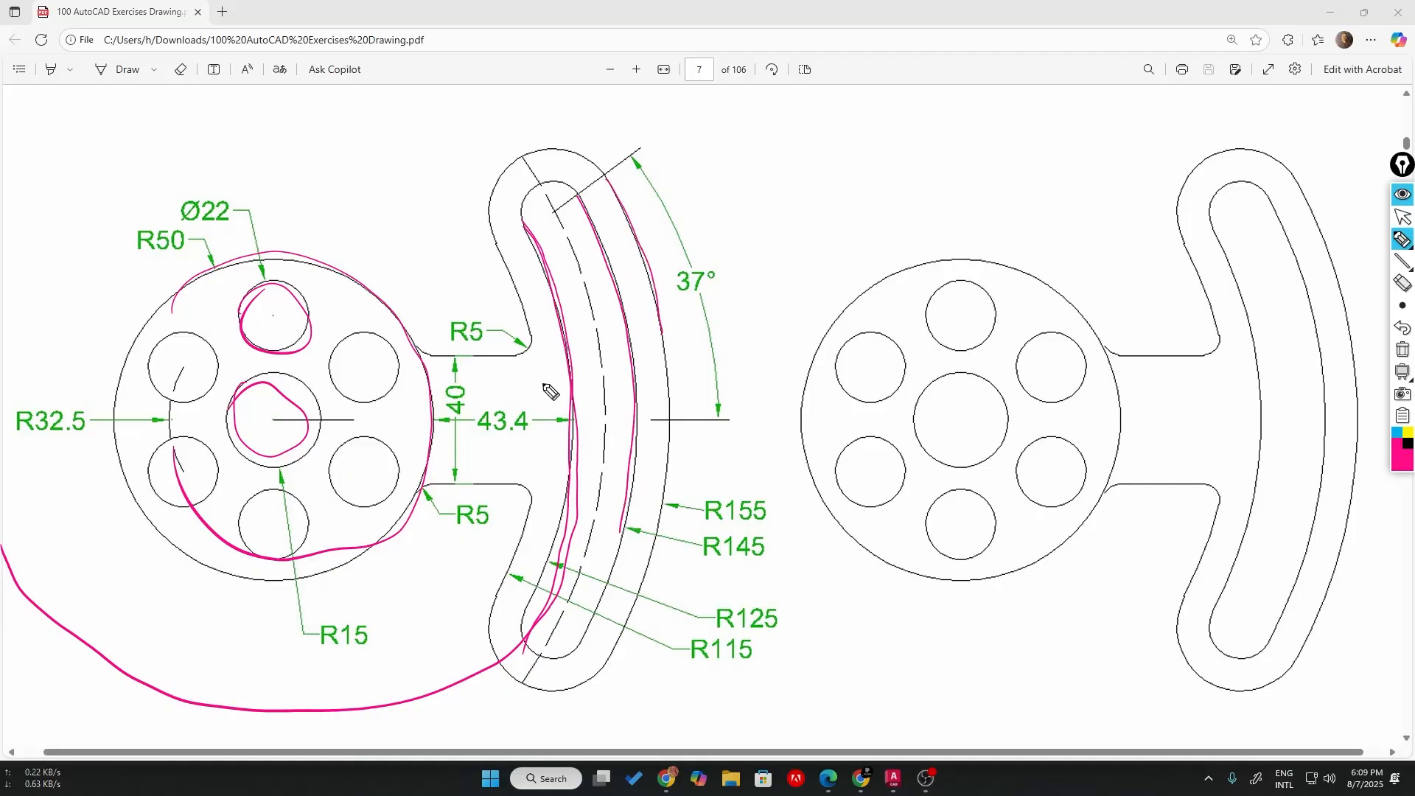
# - Circle the four R5 fillets where the connecting bar meets the disc and the curved slot body
pyautogui.doubleClick(524, 359)
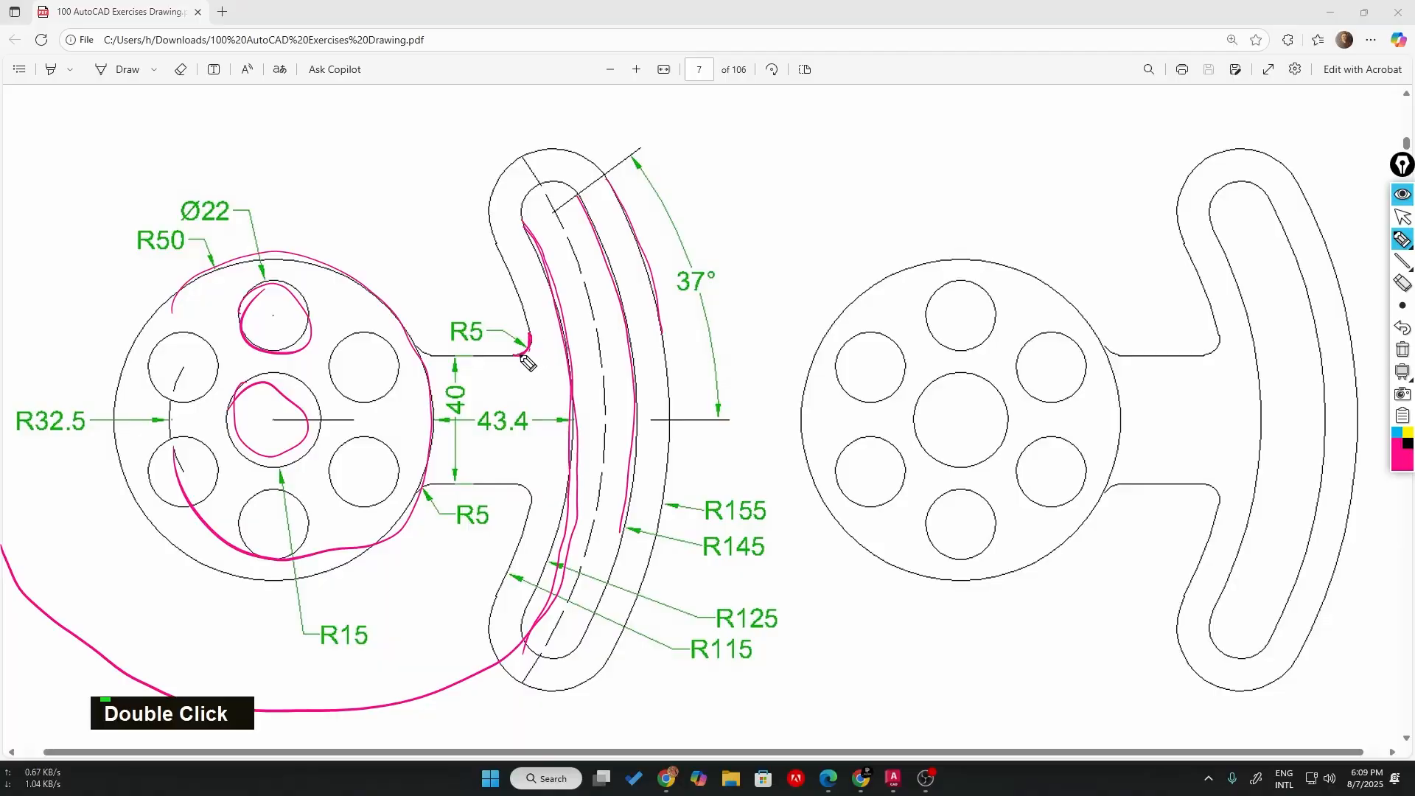
pyautogui.moveTo(518, 356)
pyautogui.mouseDown()
pyautogui.moveTo(531, 345)
pyautogui.moveTo(524, 358)
pyautogui.moveTo(515, 342)
pyautogui.mouseUp()
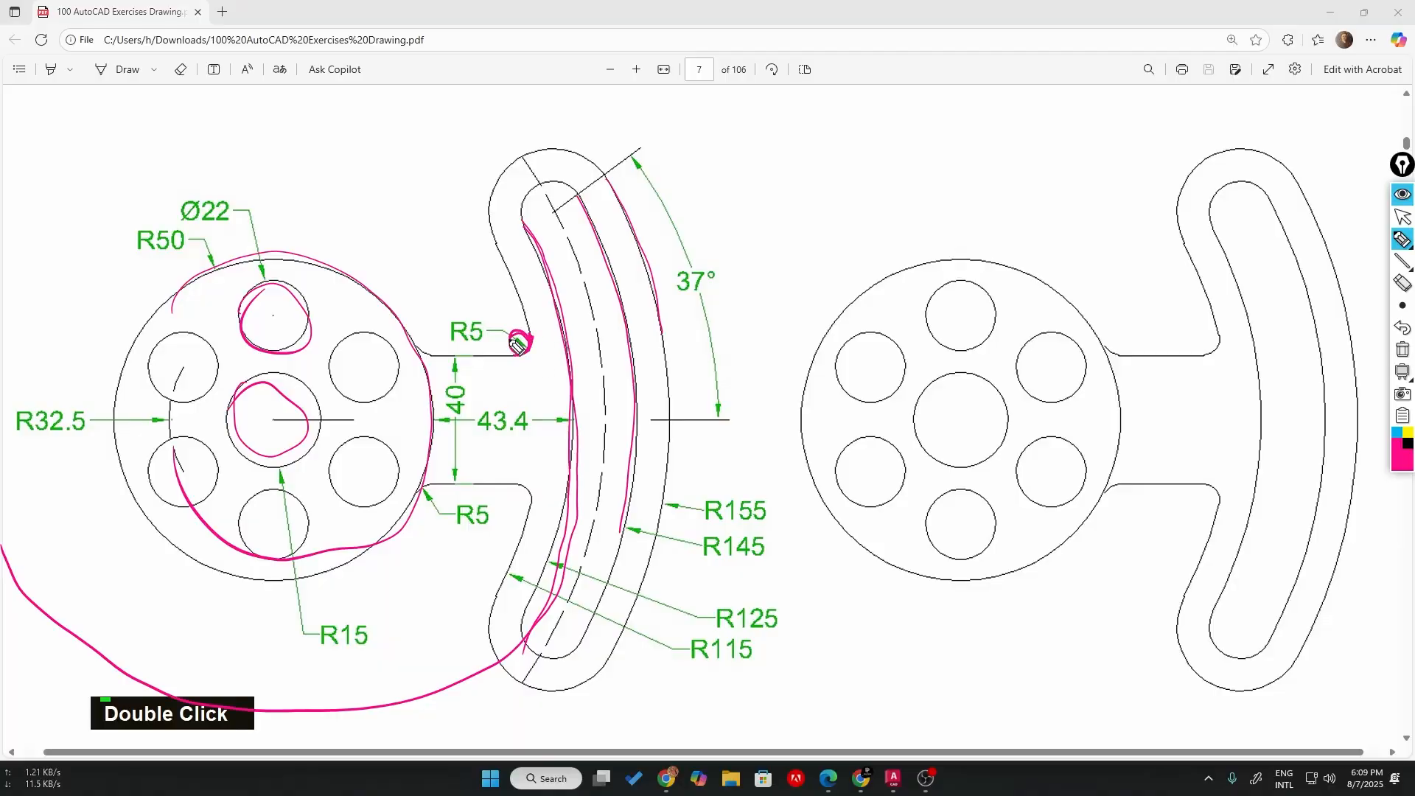
pyautogui.moveTo(522, 486)
pyautogui.mouseDown()
pyautogui.moveTo(527, 507)
pyautogui.moveTo(525, 486)
pyautogui.mouseUp()
pyautogui.moveTo(422, 503); pyautogui.dragTo(431, 500)
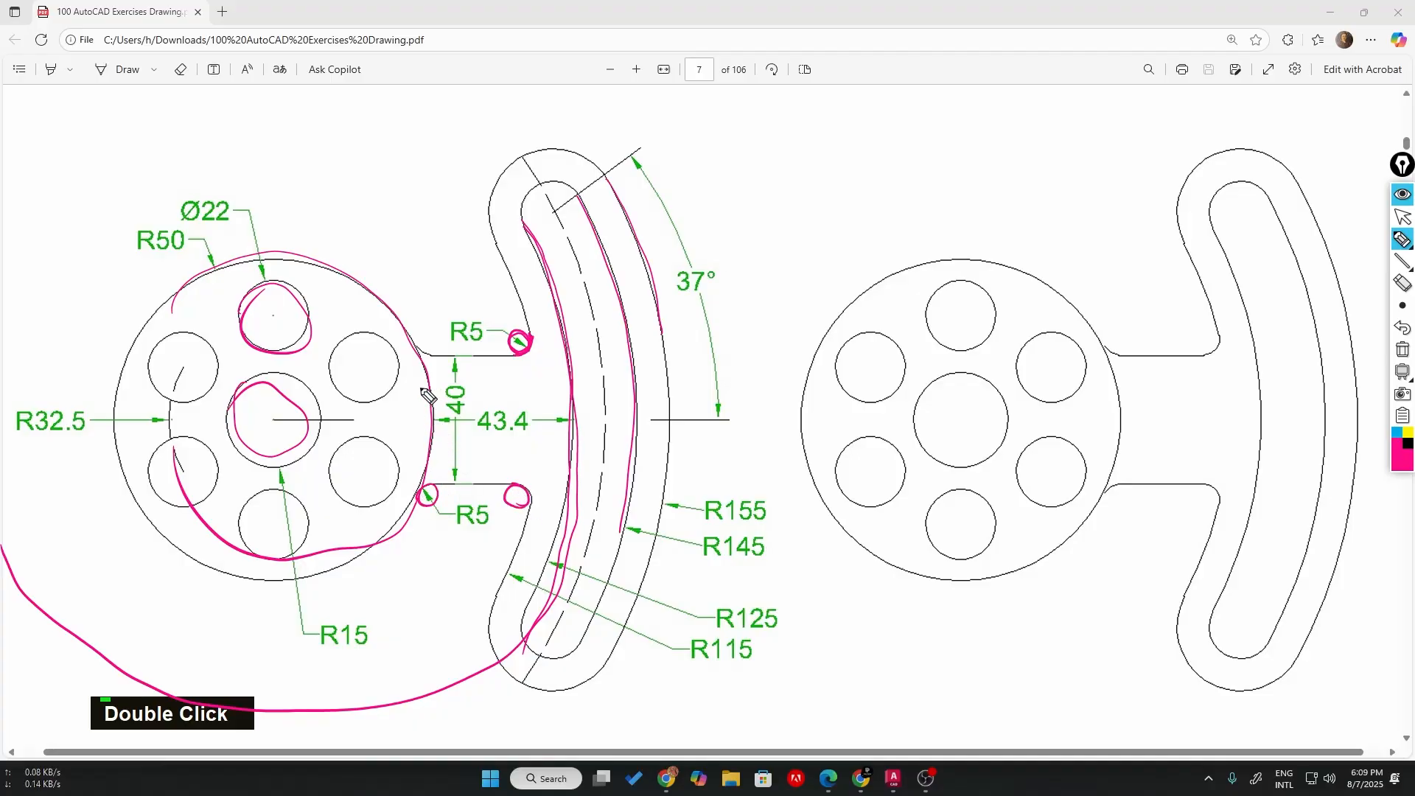
pyautogui.moveTo(417, 355)
pyautogui.mouseDown()
pyautogui.moveTo(415, 338)
pyautogui.moveTo(448, 349)
pyautogui.moveTo(423, 356)
pyautogui.mouseUp()
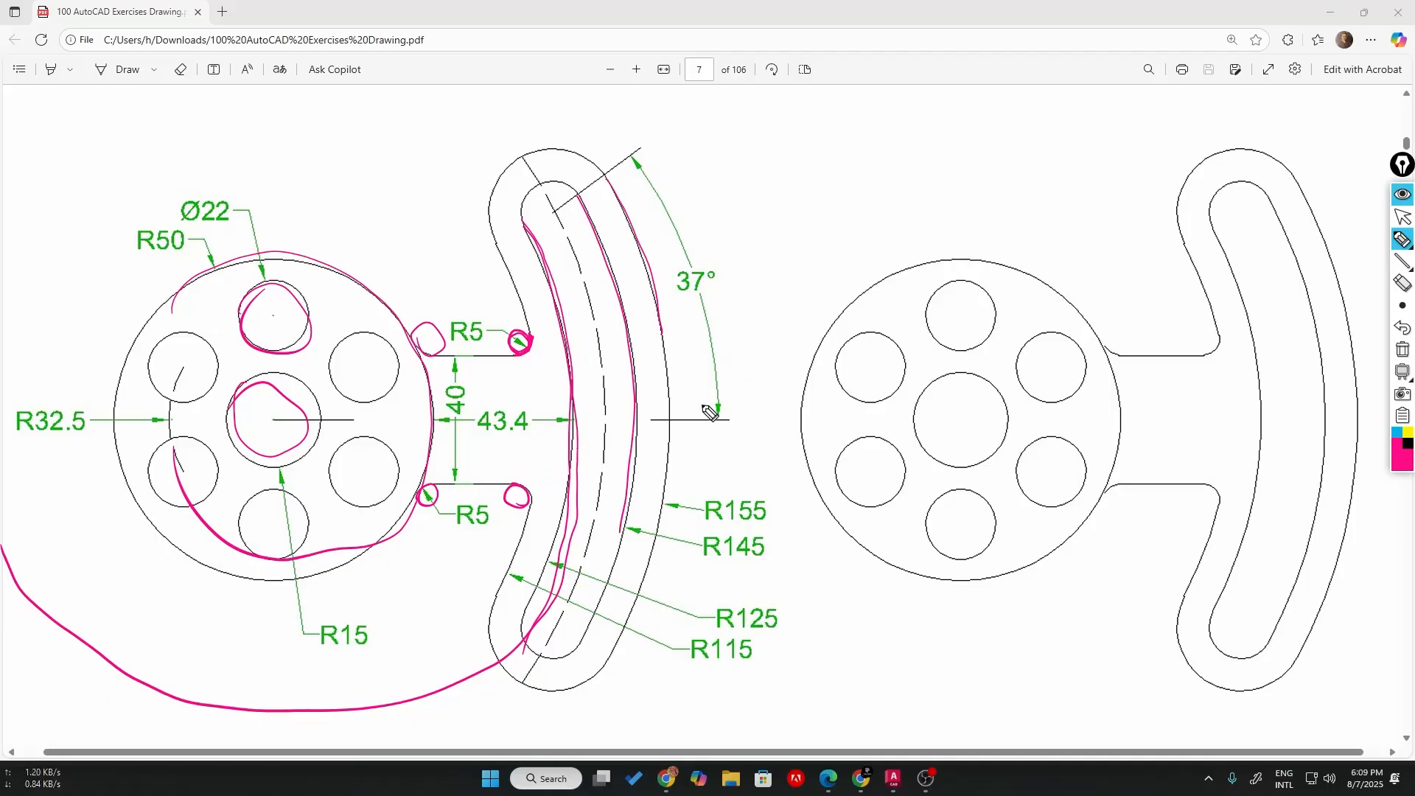
# - Clear the pen markings from the reference drawing and return to AutoCAD
pyautogui.hotkey('ctrl', 'z')
pyautogui.hotkey('ctrl', 'z')
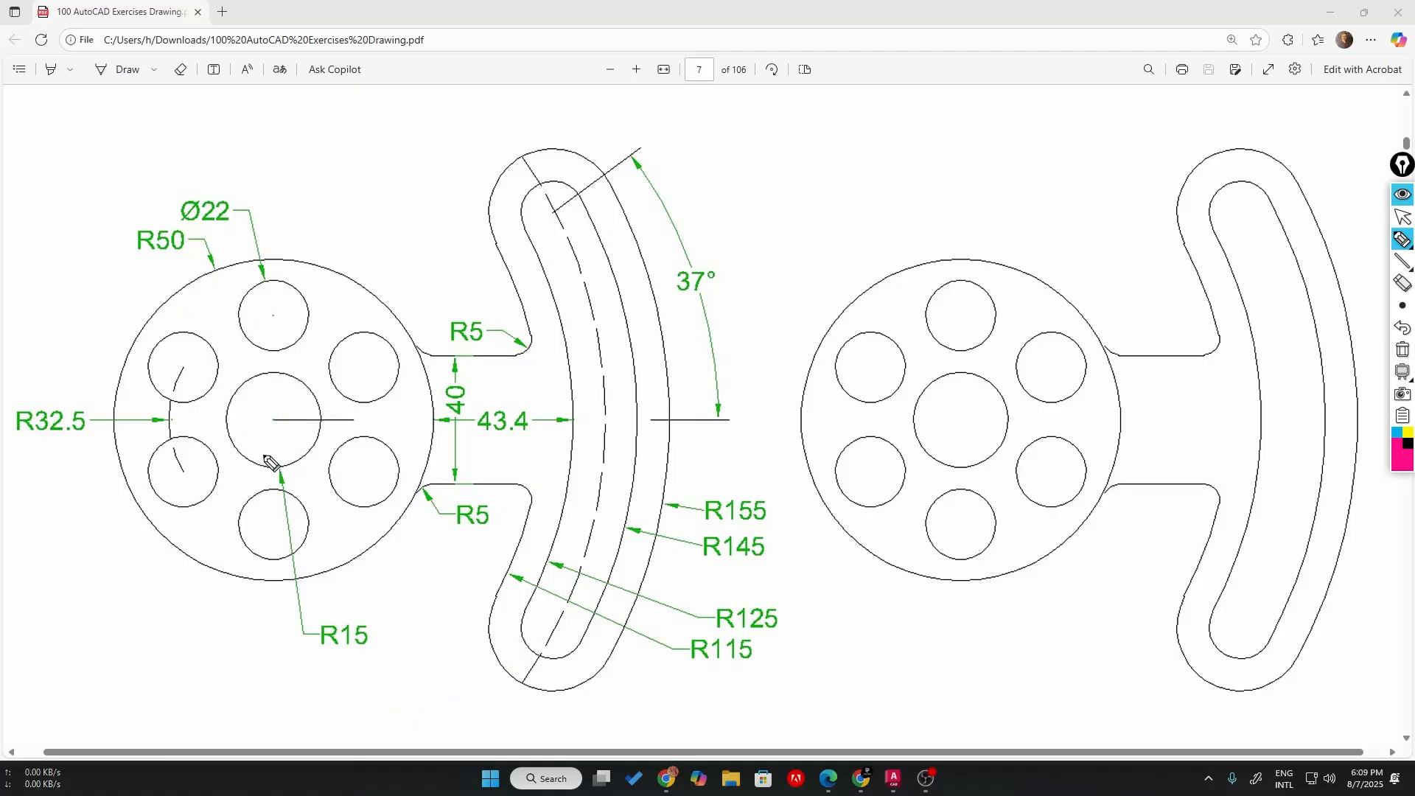
pyautogui.click(1405, 200)
pyautogui.hotkey('alt', 'Tab')
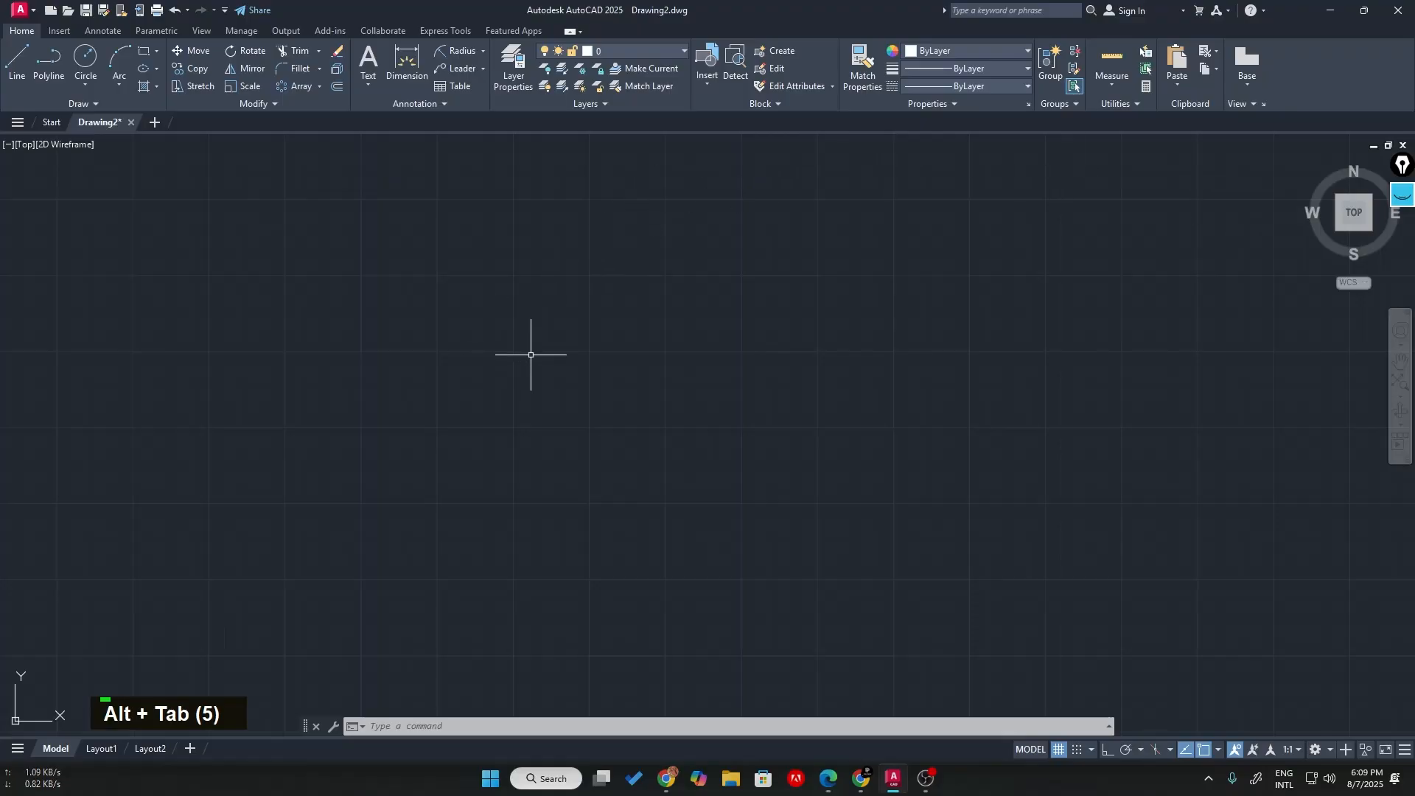
# - Draw a circle of radius 15 at a free point in the drawing area for the centre hole
pyautogui.write('c')
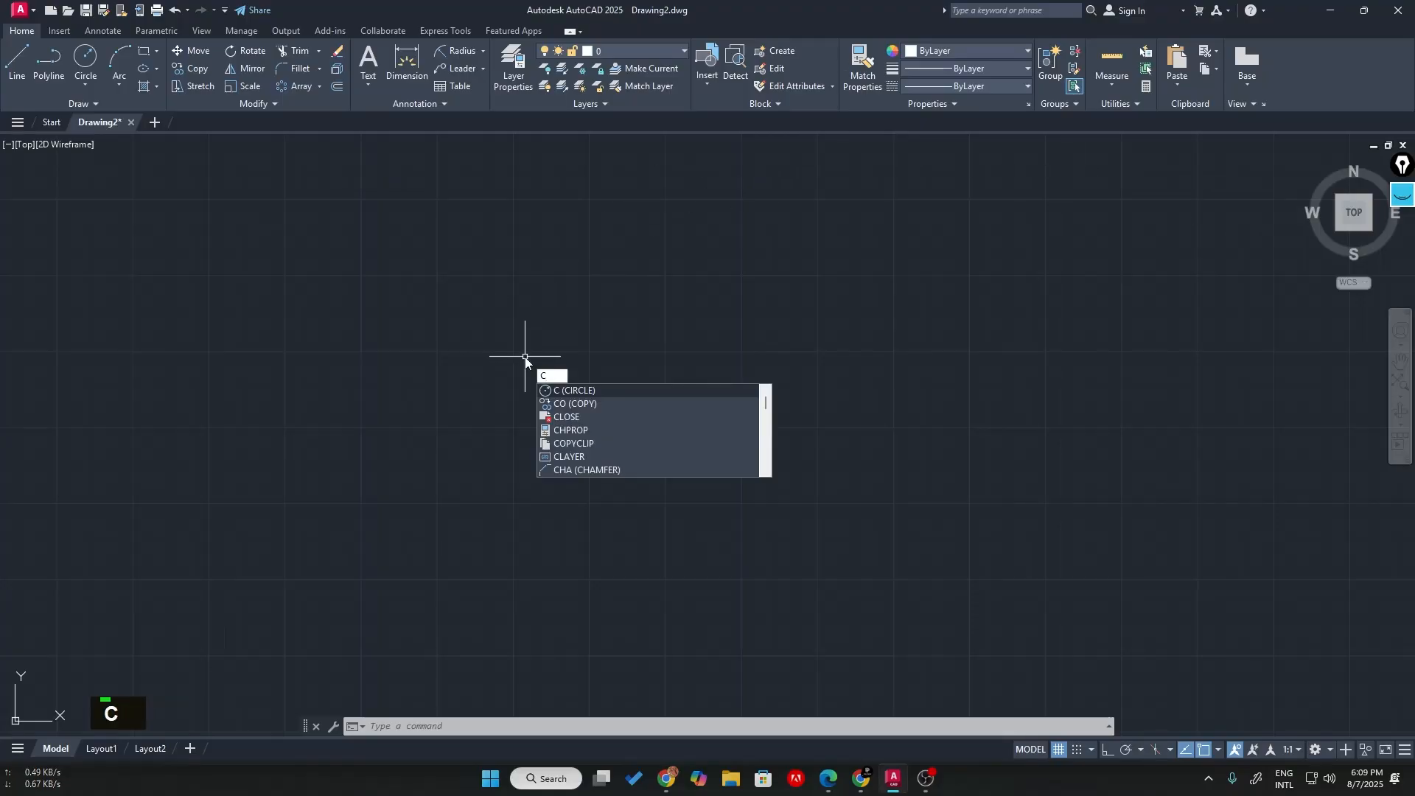
pyautogui.press('Return')
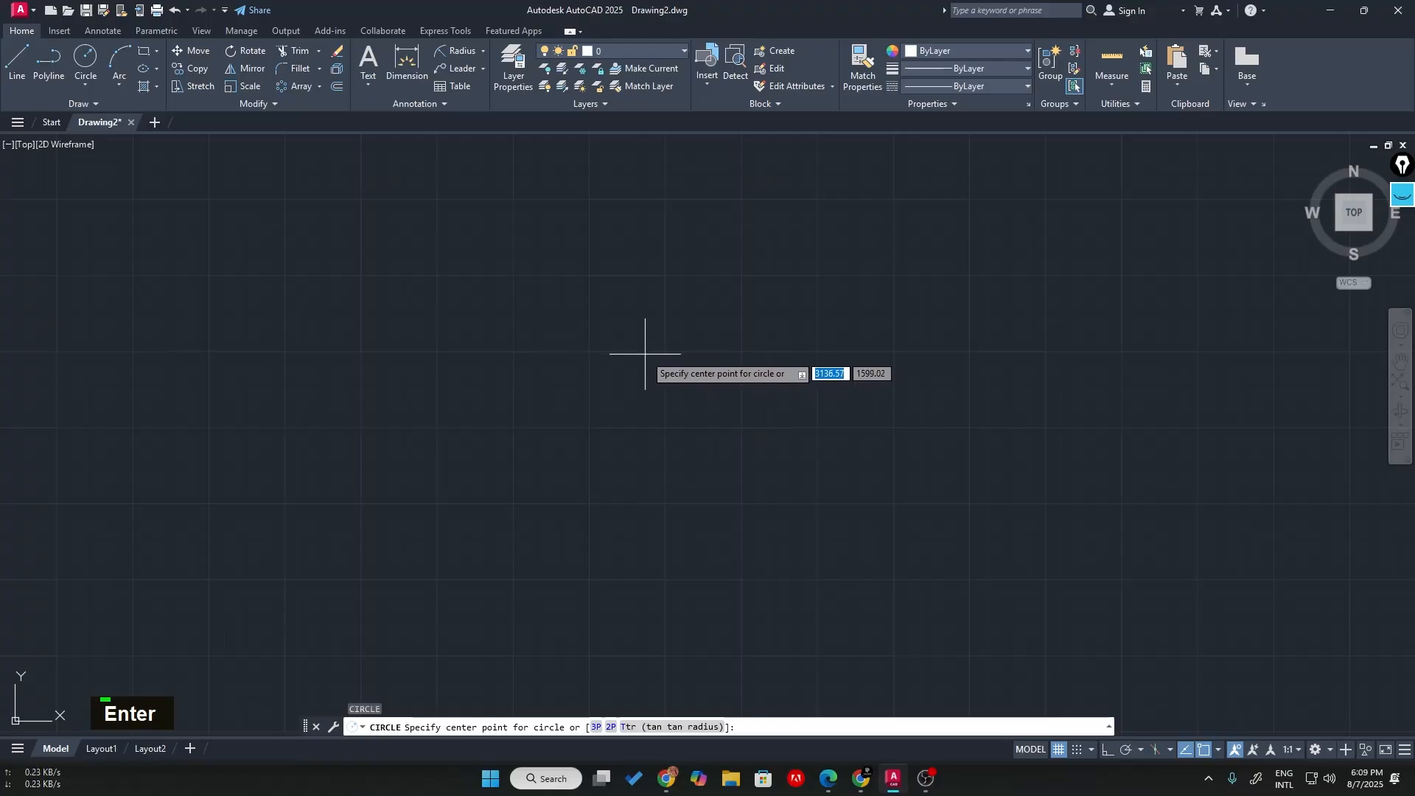
pyautogui.hotkey('alt', 'Tab')
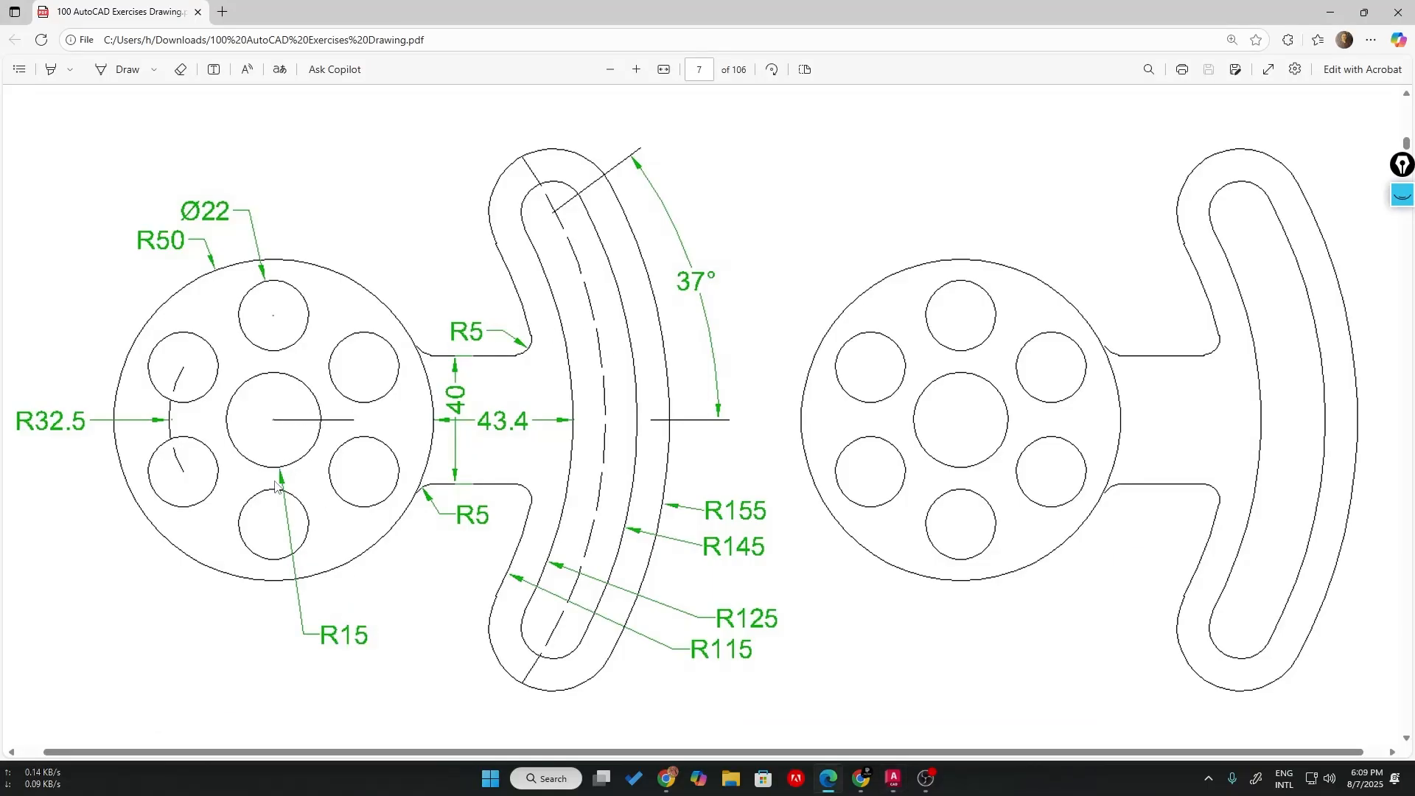
pyautogui.hotkey('alt', 'Tab')
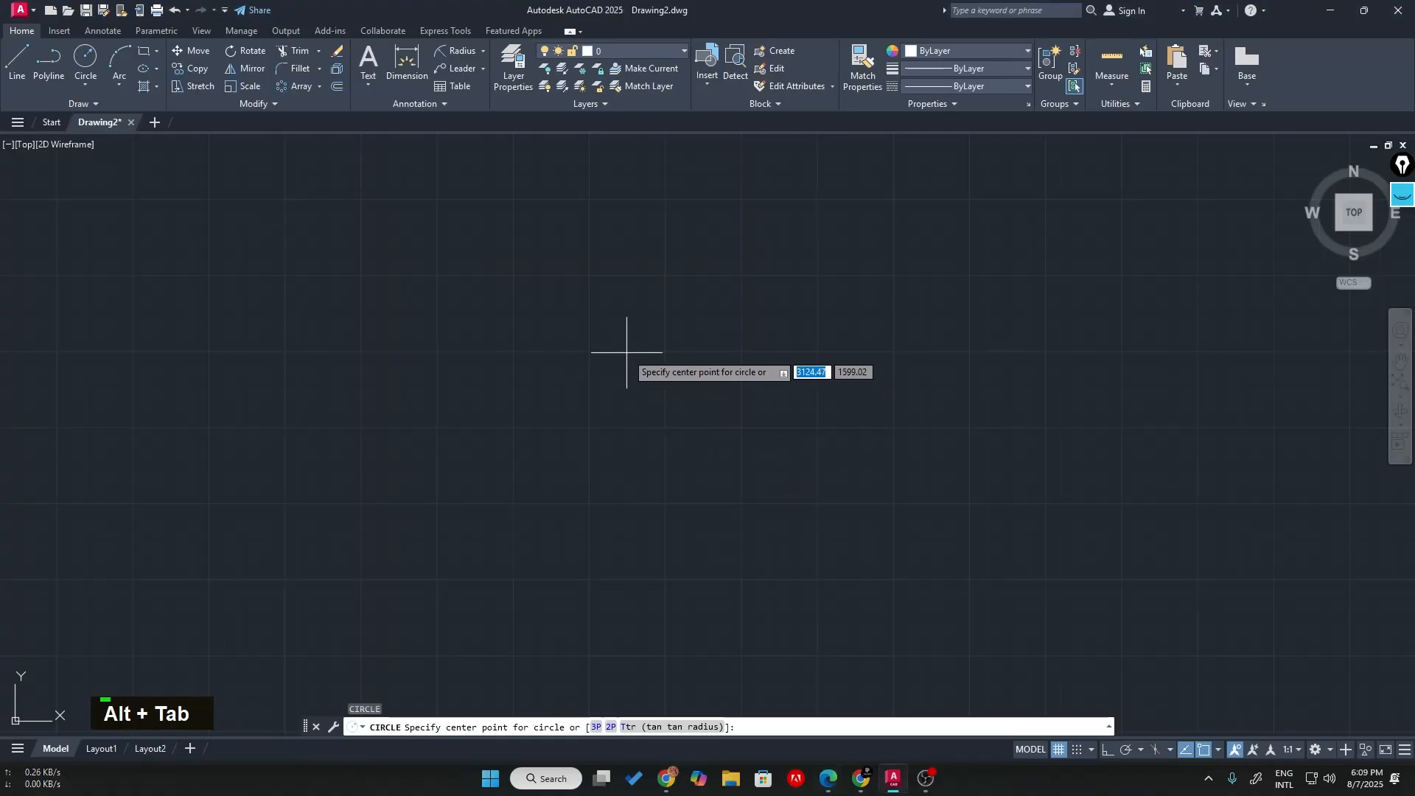
pyautogui.click(626, 353)
pyautogui.write('15')
pyautogui.press('Return')
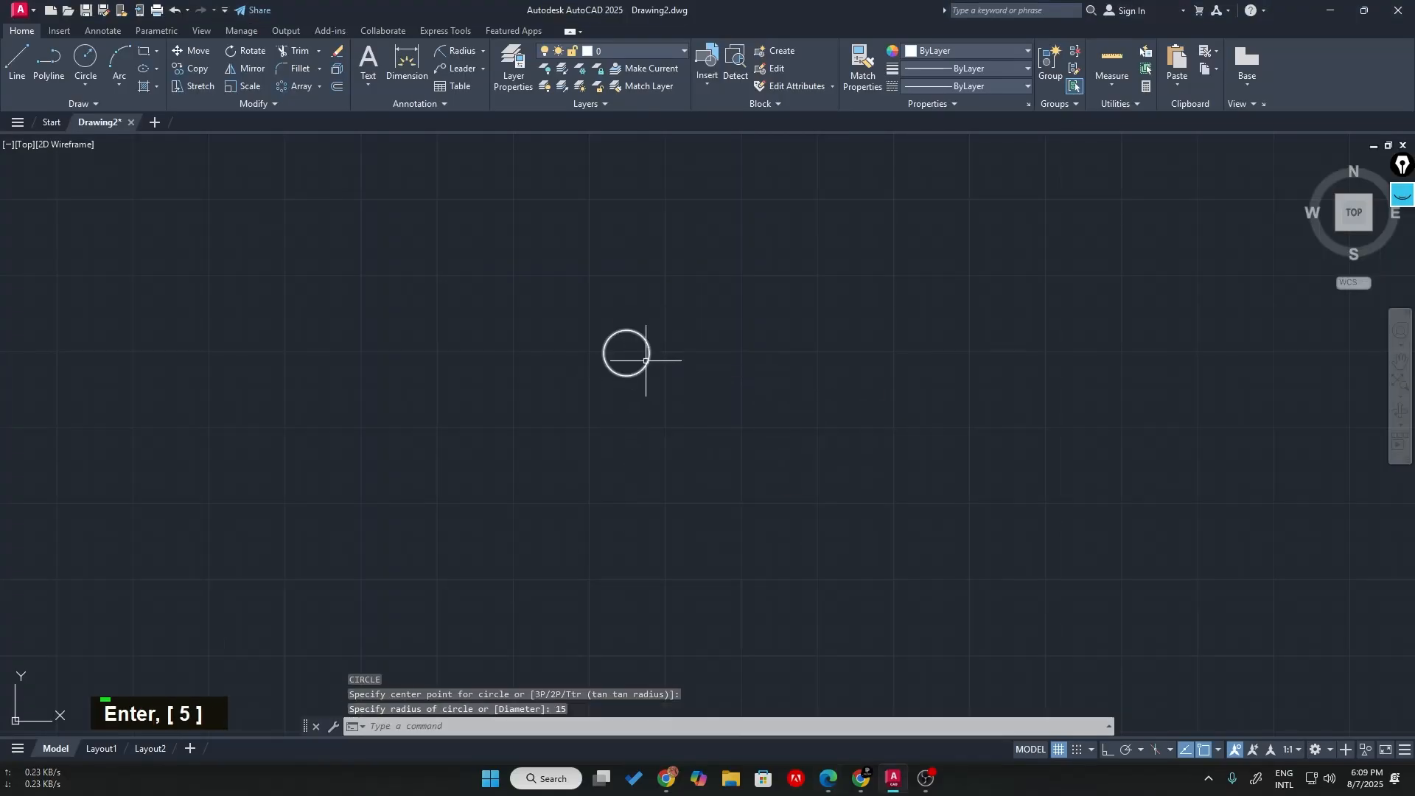
pyautogui.scroll(4, 646, 361)
pyautogui.moveTo(816, 381); pyautogui.dragTo(894, 376, button='middle')
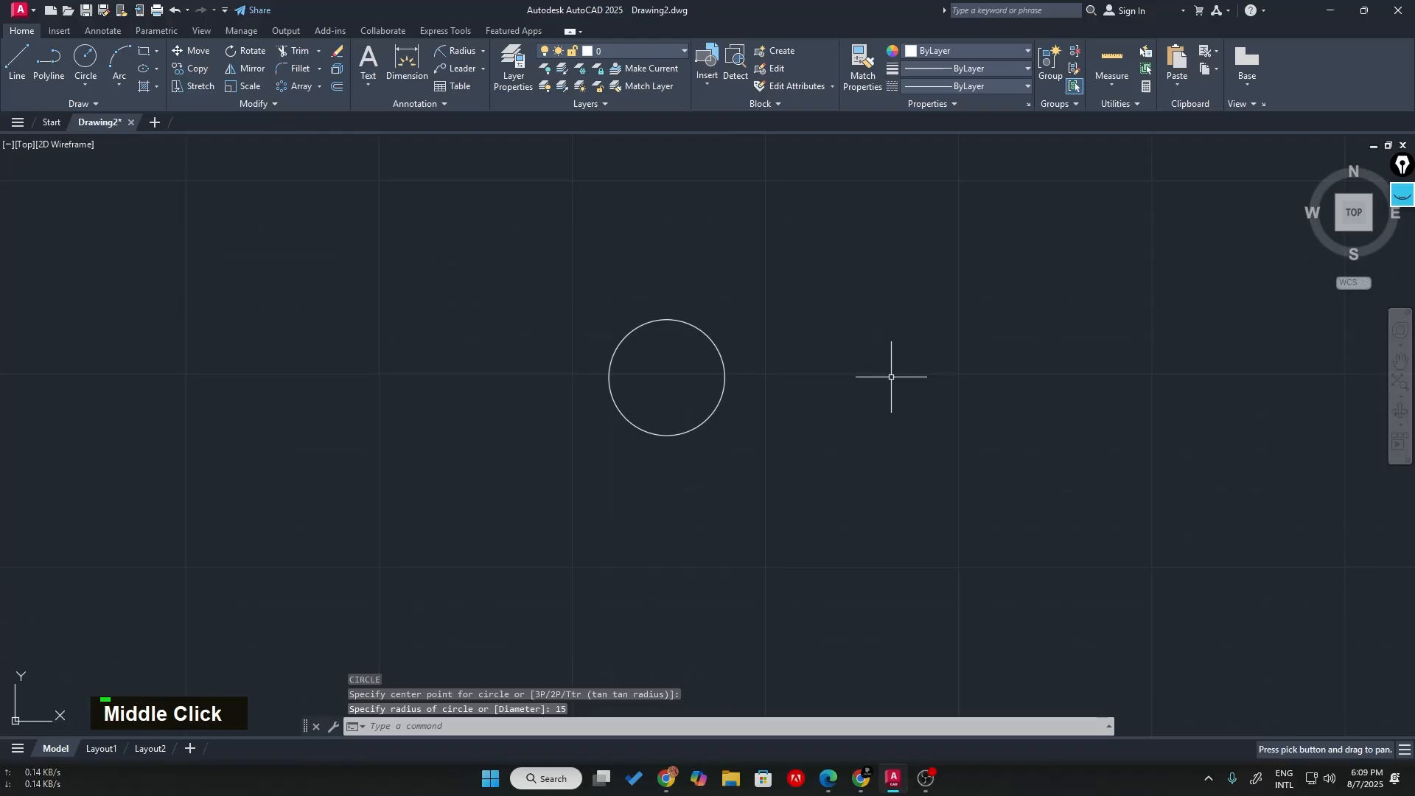
pyautogui.hotkey('alt', 'Tab')
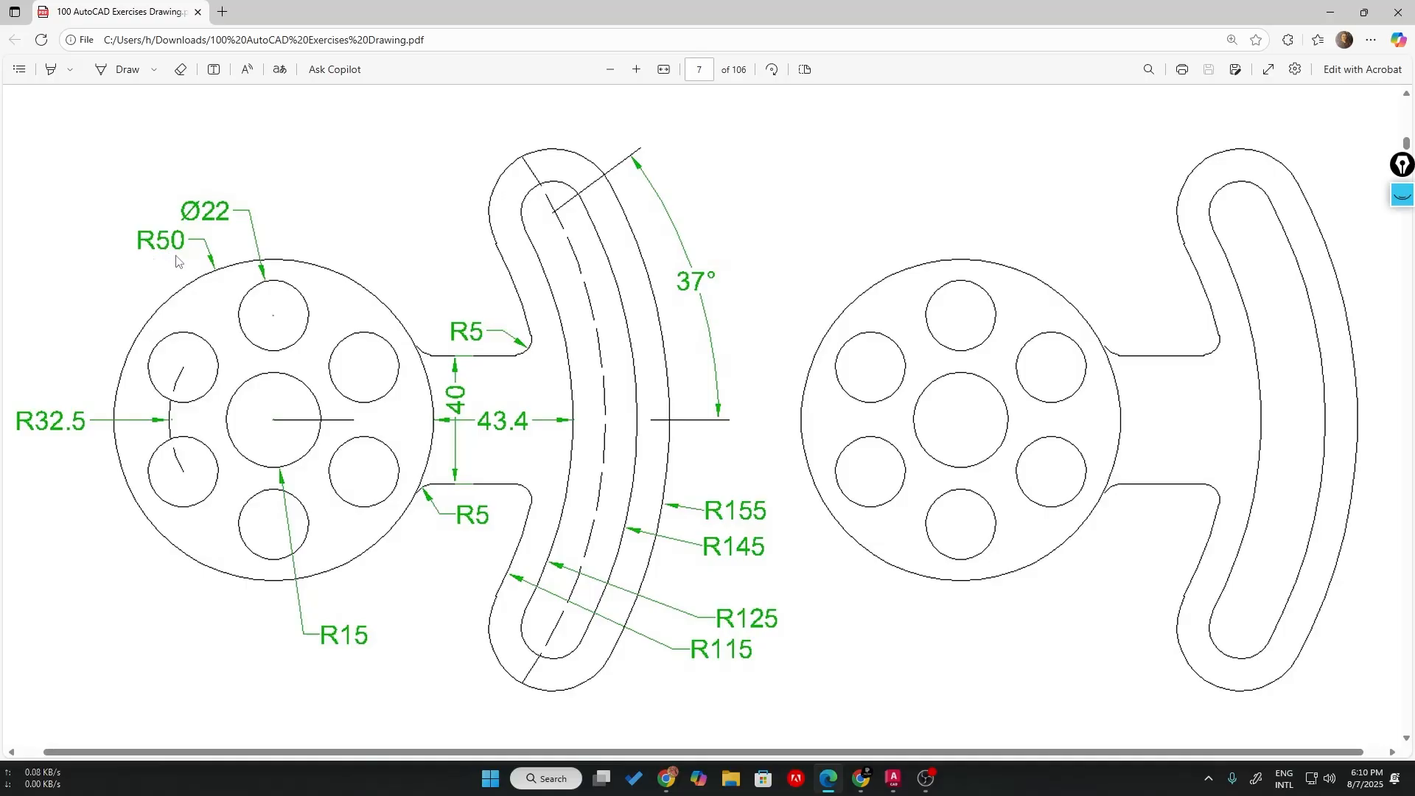
pyautogui.hotkey('alt', 'Tab')
pyautogui.write('c')
pyautogui.press('Return')
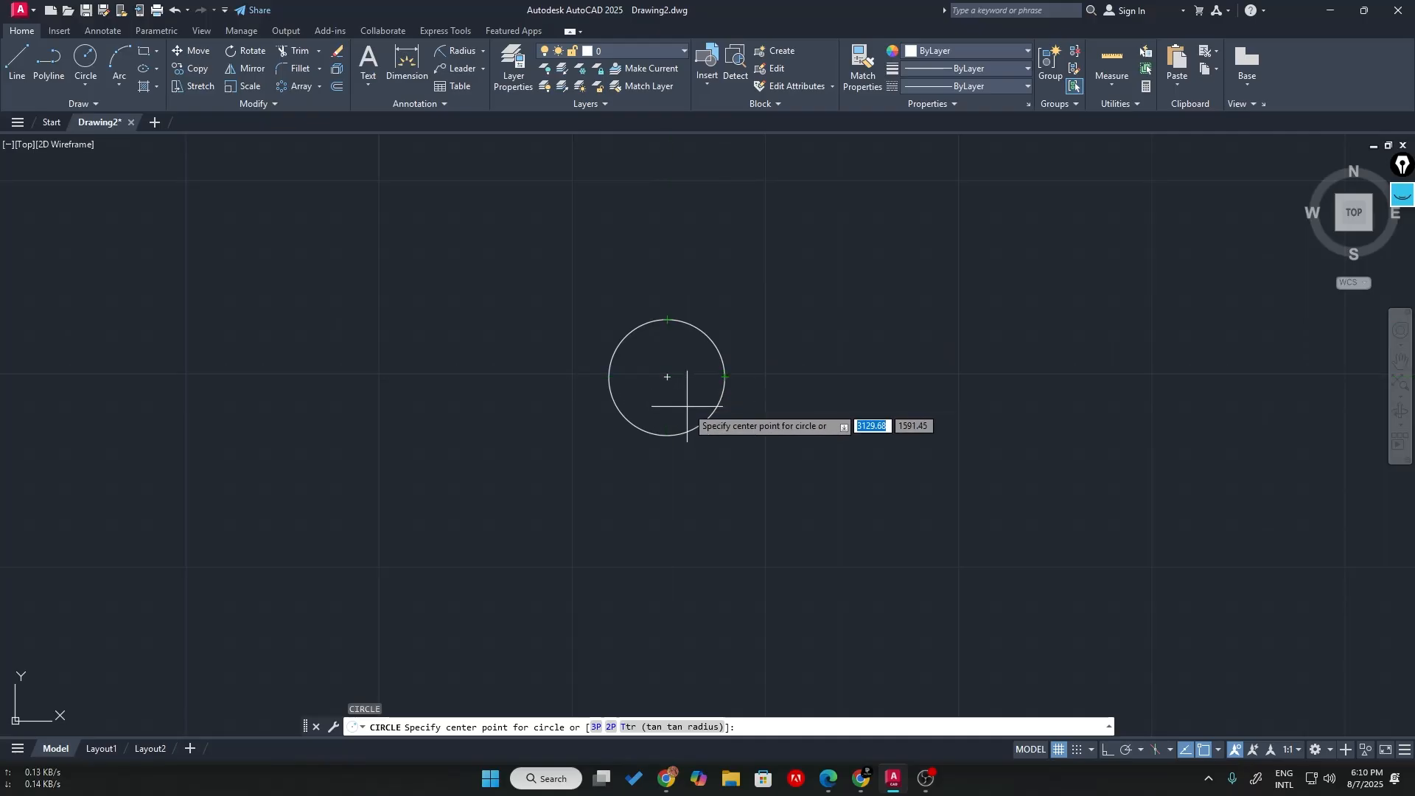
pyautogui.press('Escape')
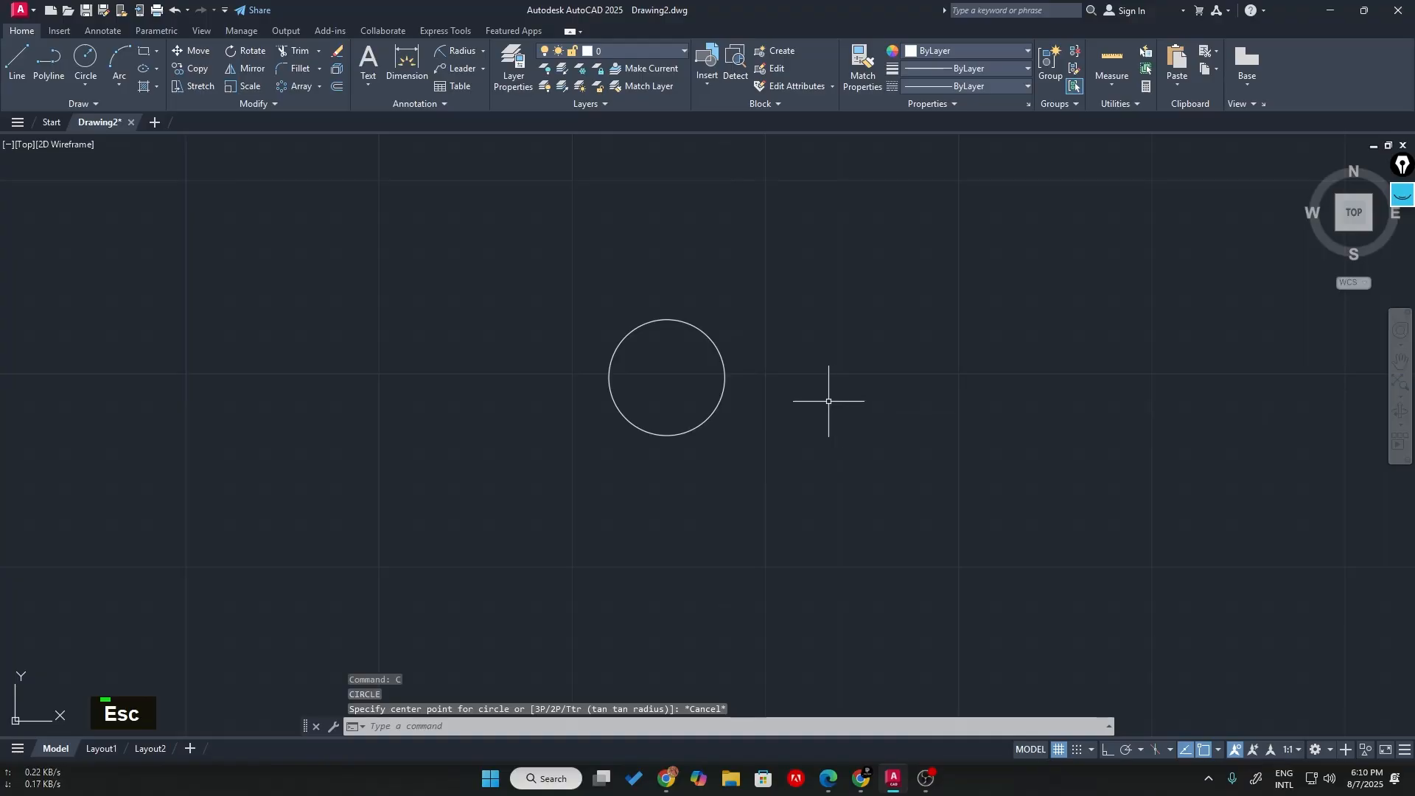
# - Draw a circle of radius 50 concentric with the centre hole as the disc's outer edge
pyautogui.write('c')
pyautogui.press('Return')
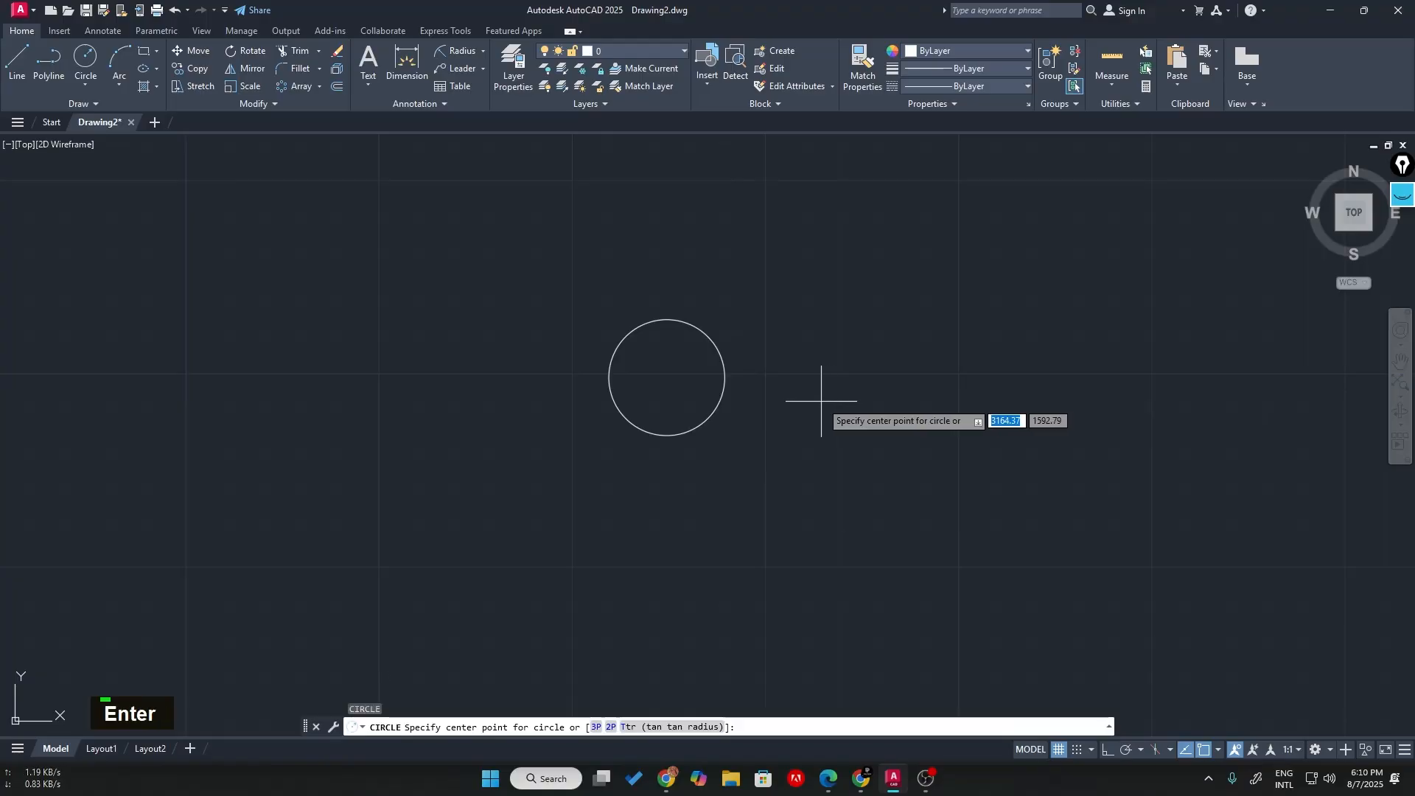
pyautogui.click(667, 377)
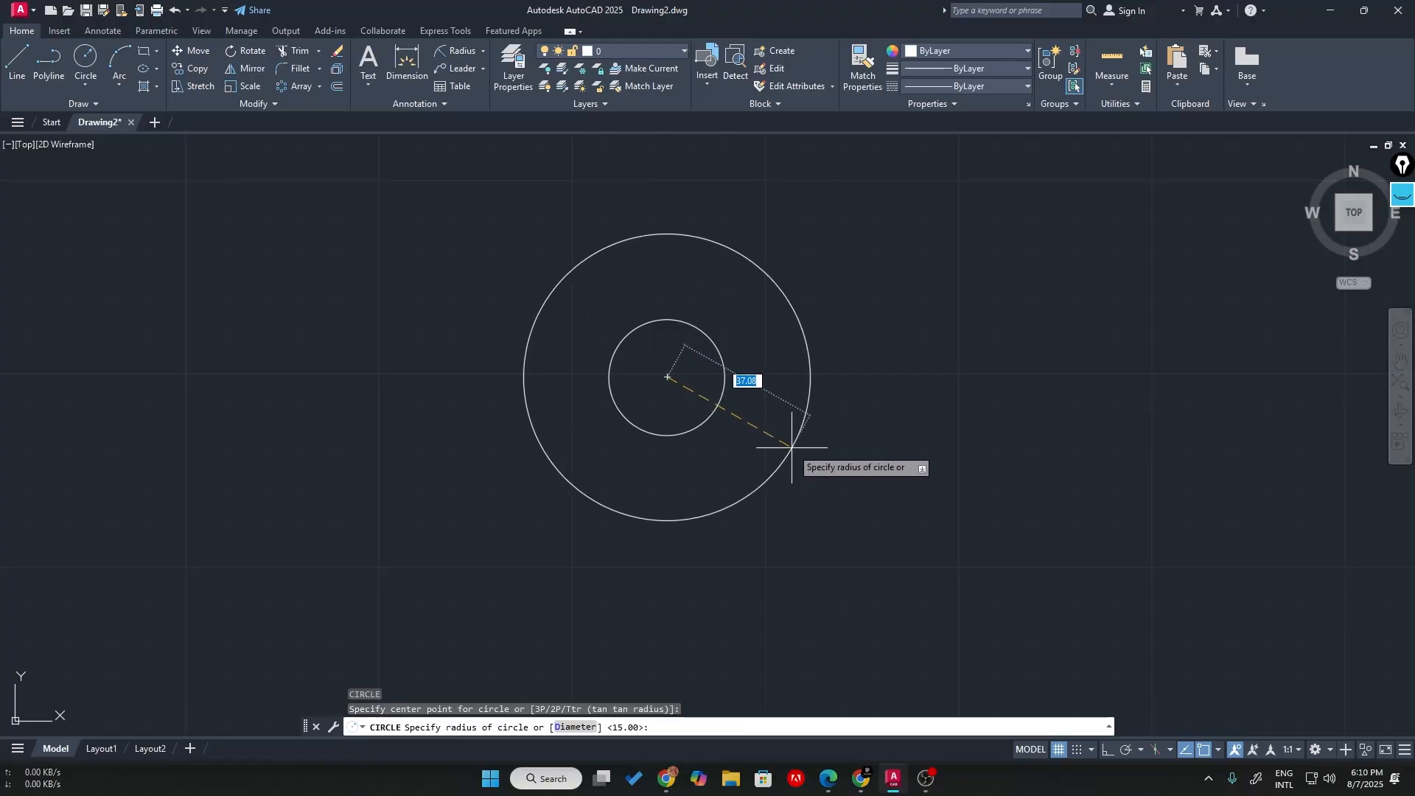
pyautogui.hotkey('alt', 'Tab')
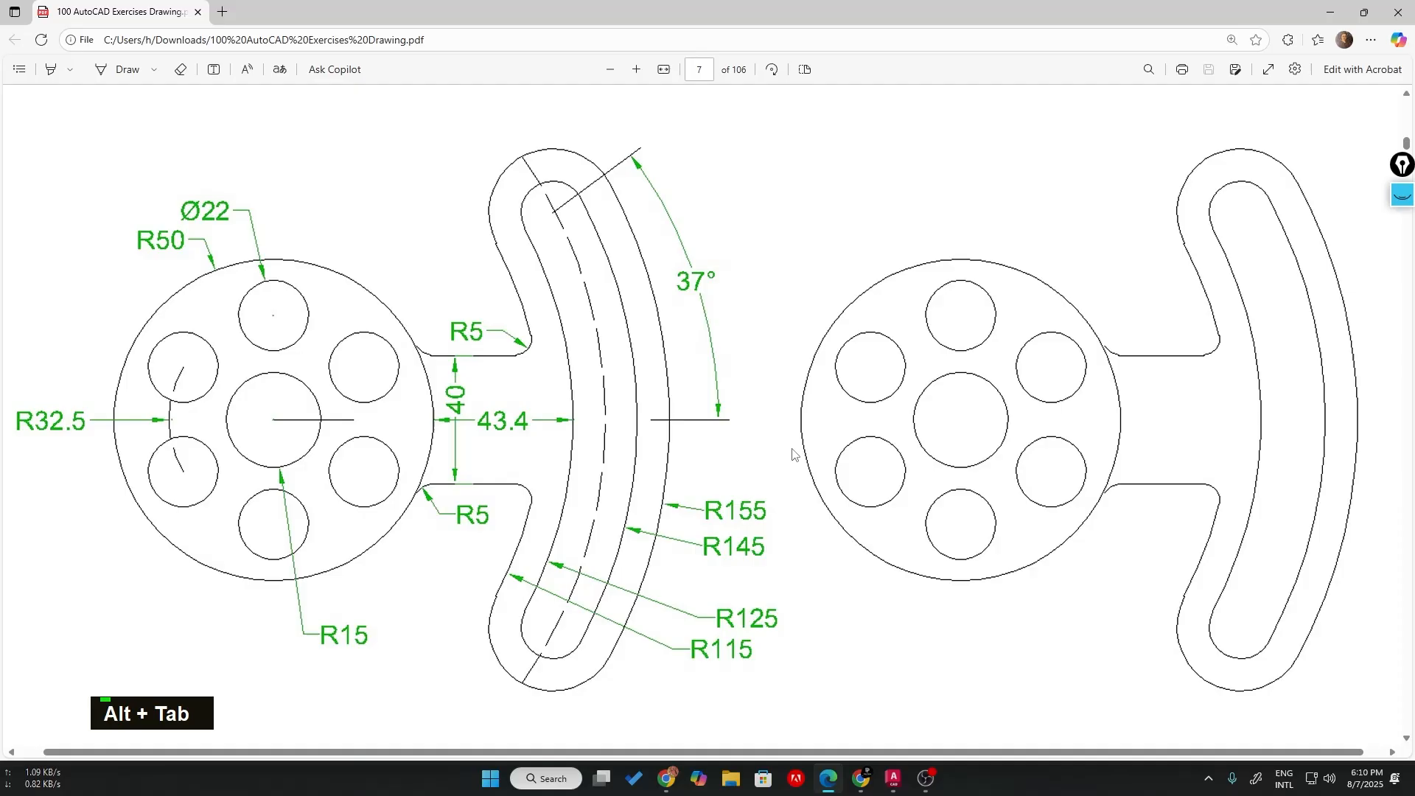
pyautogui.hotkey('alt', 'Tab')
pyautogui.write('50')
pyautogui.press('Return')
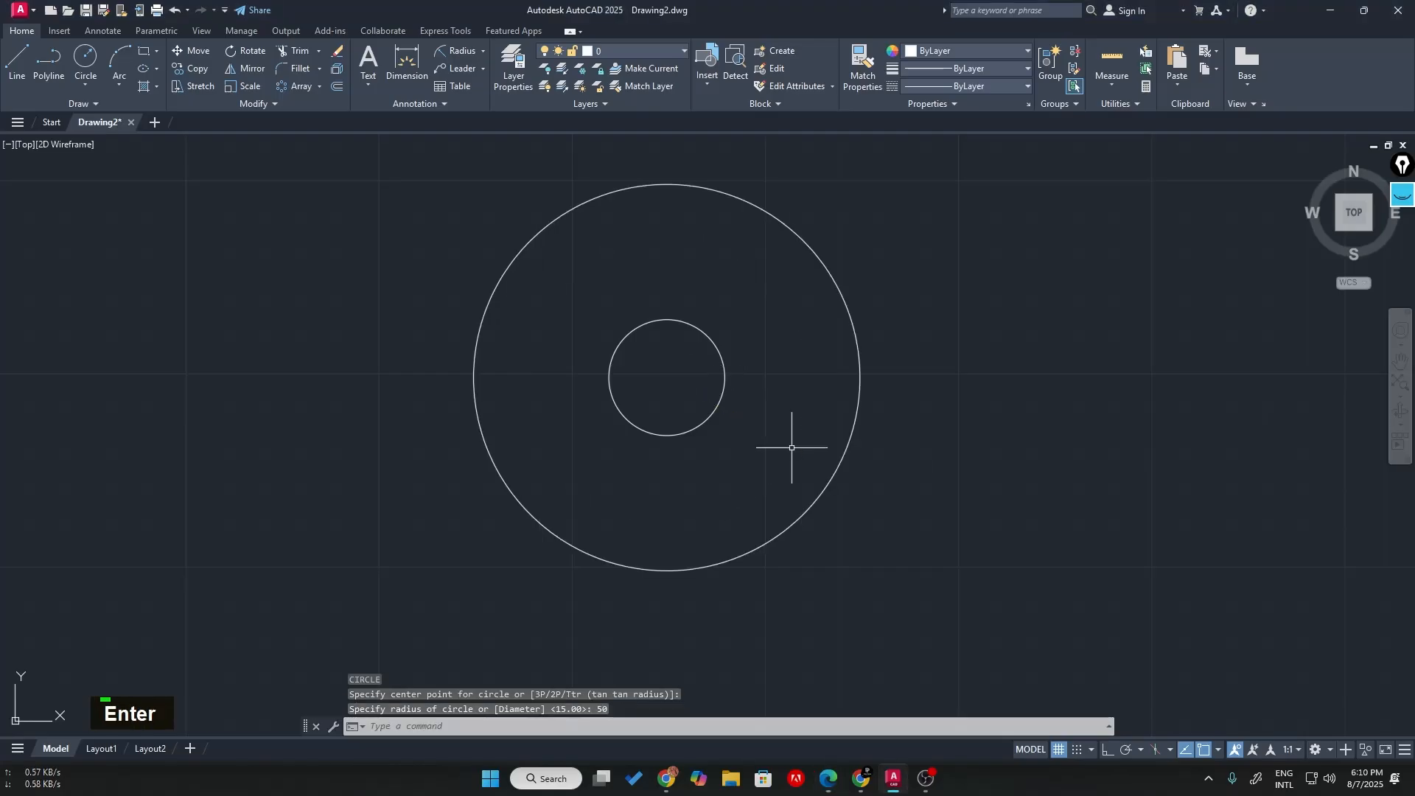
# - Examine the hole layout and dimensions of the disc in the reference PDF
pyautogui.hotkey('alt', 'Tab')
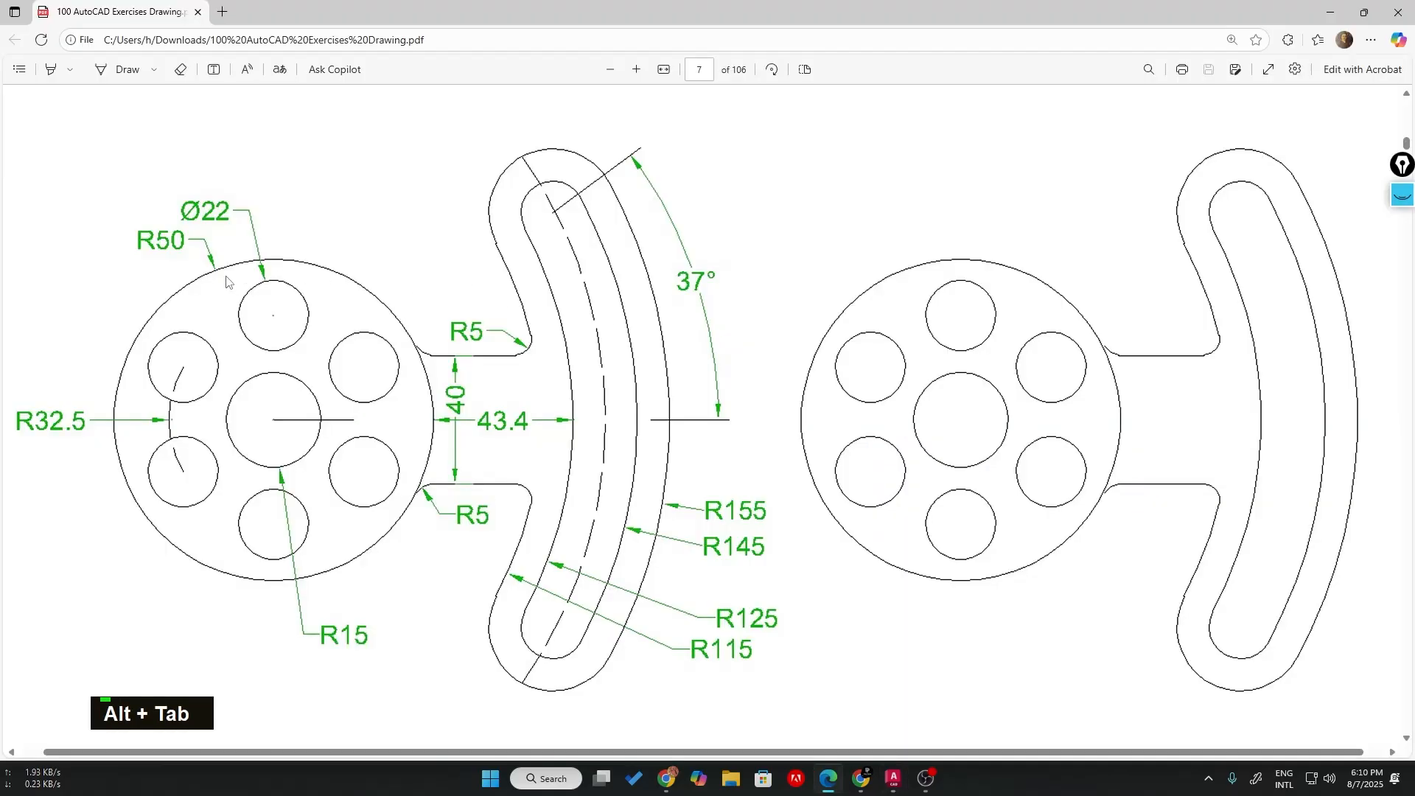
pyautogui.hotkey('alt', 'Tab')
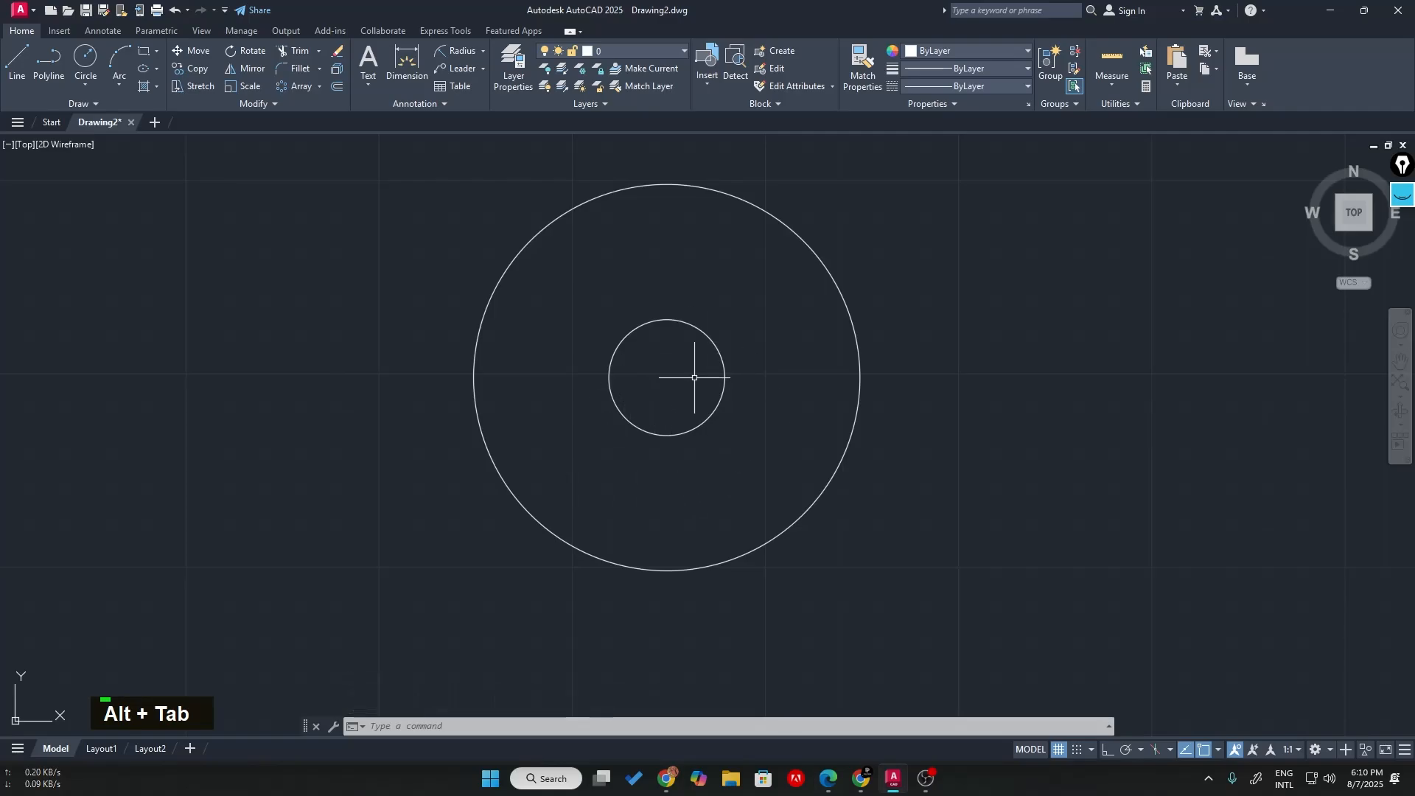
pyautogui.scroll(-1, 689, 379)
pyautogui.middleClick(783, 281)
pyautogui.scroll(1, 784, 281)
pyautogui.hotkey('alt', 'Tab')
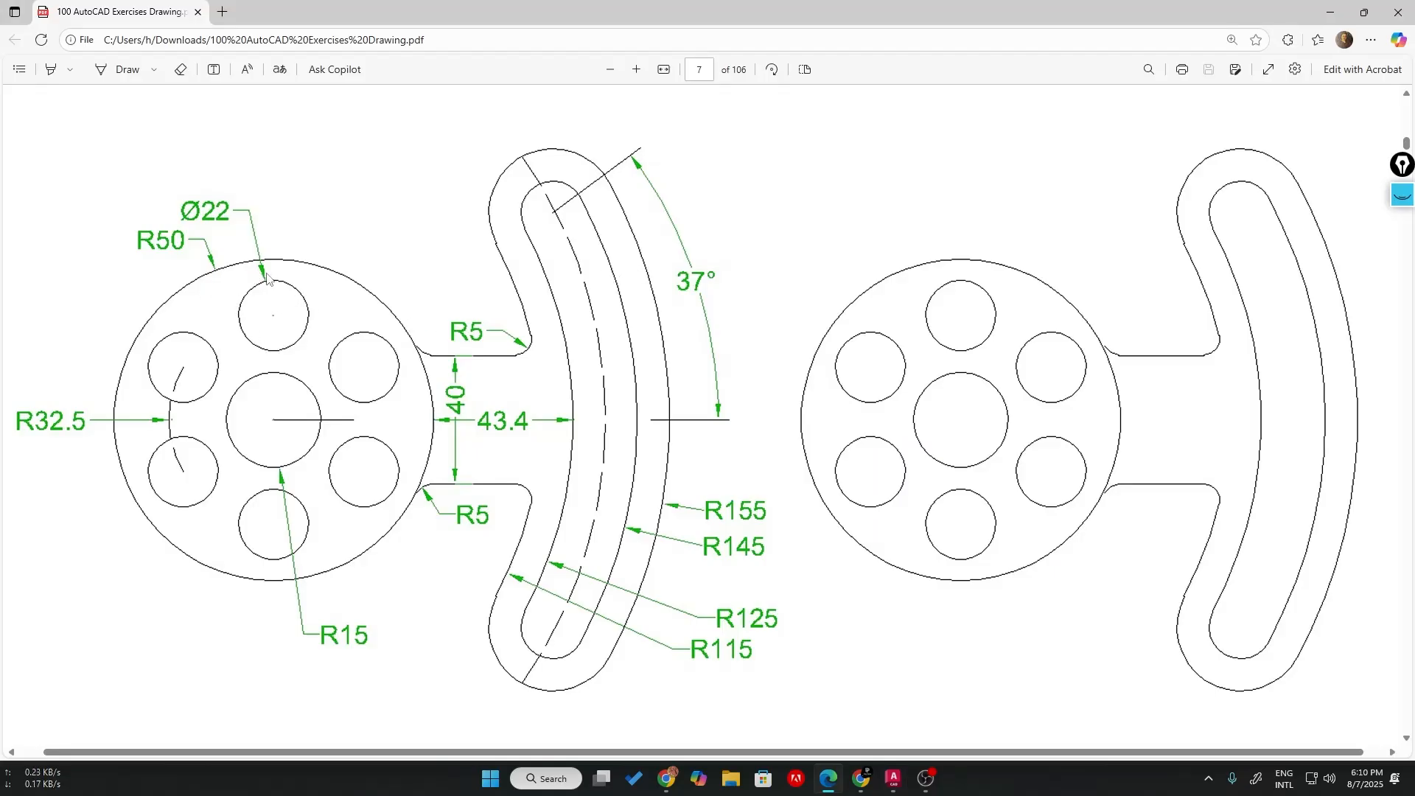
pyautogui.hscroll(1, 269, 284)
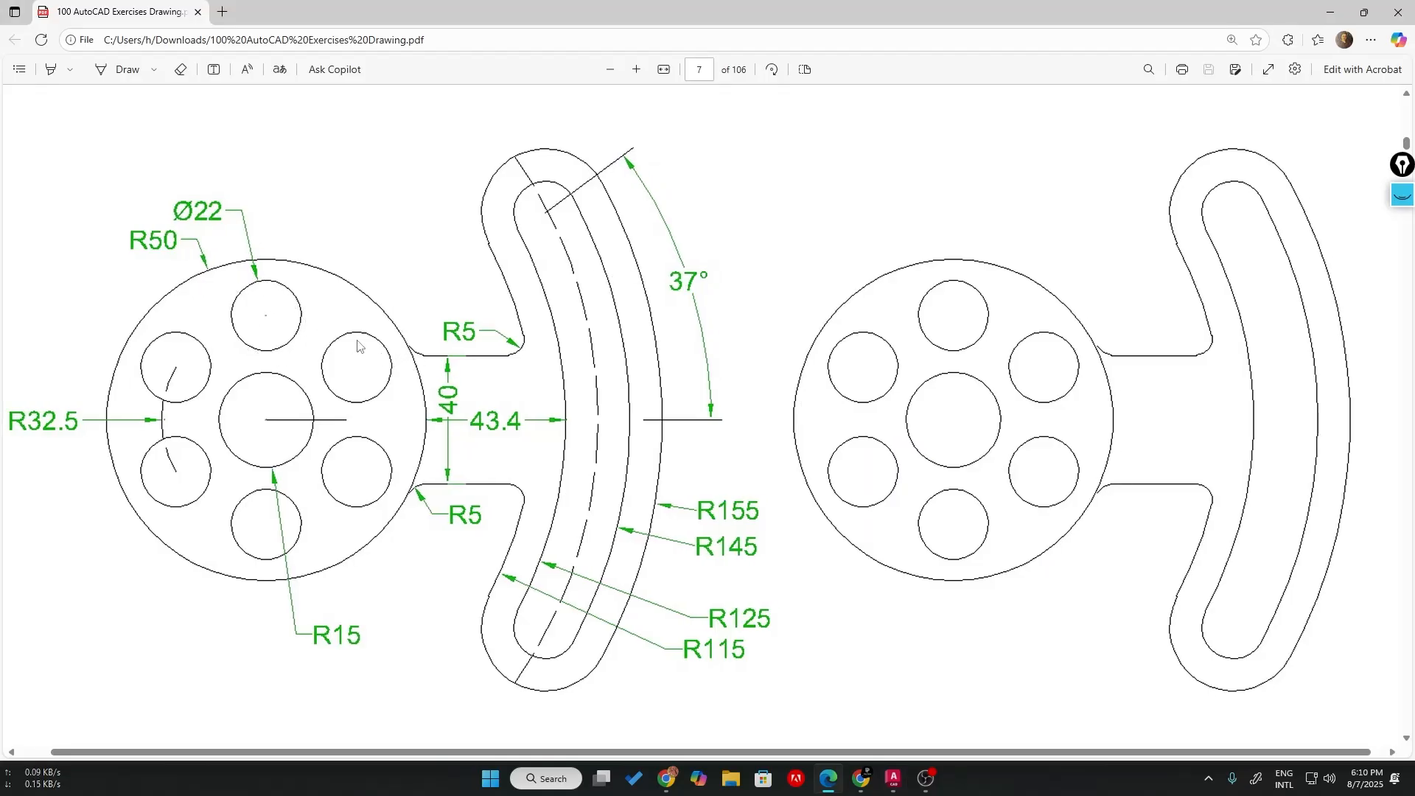
pyautogui.hscroll(-3, 371, 356)
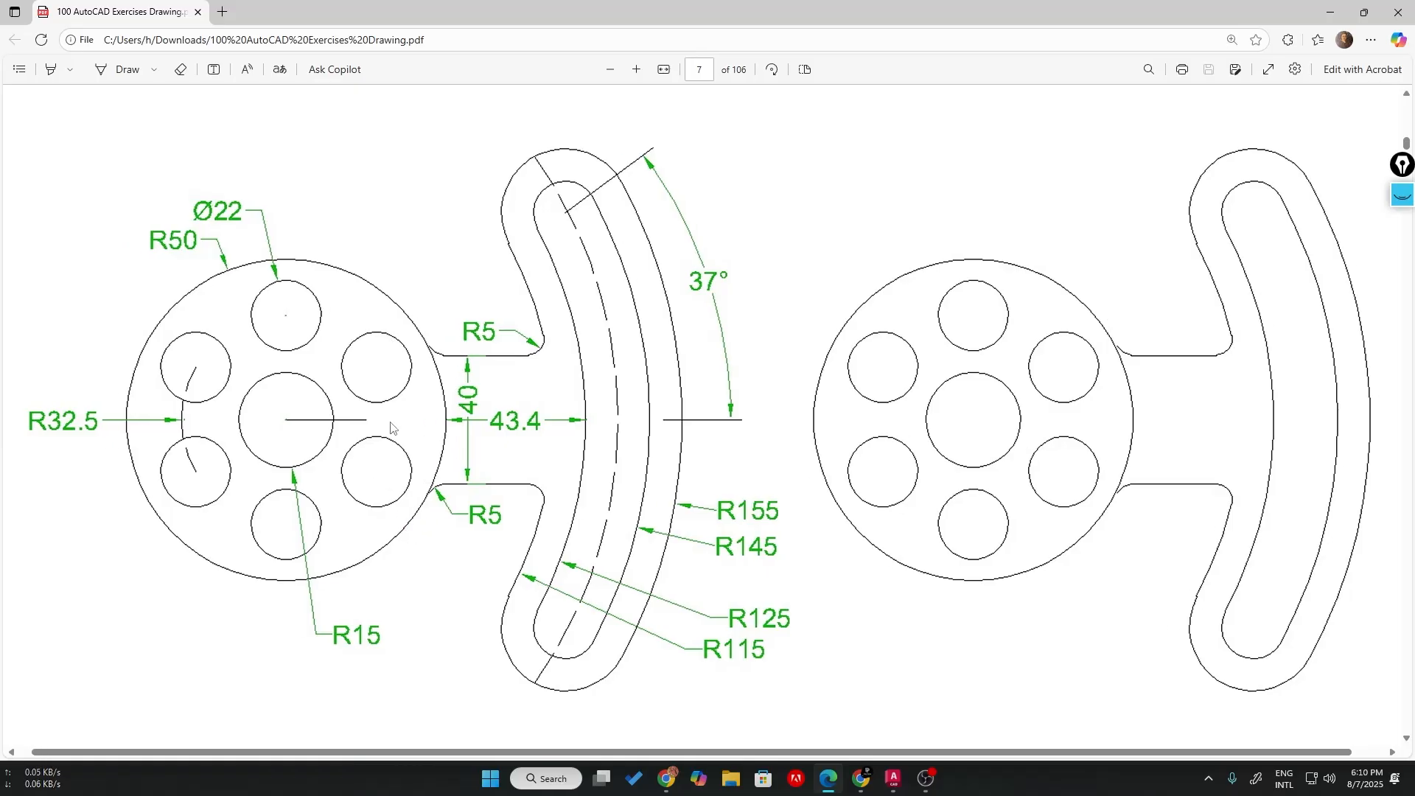
pyautogui.hscroll(-1, 294, 317)
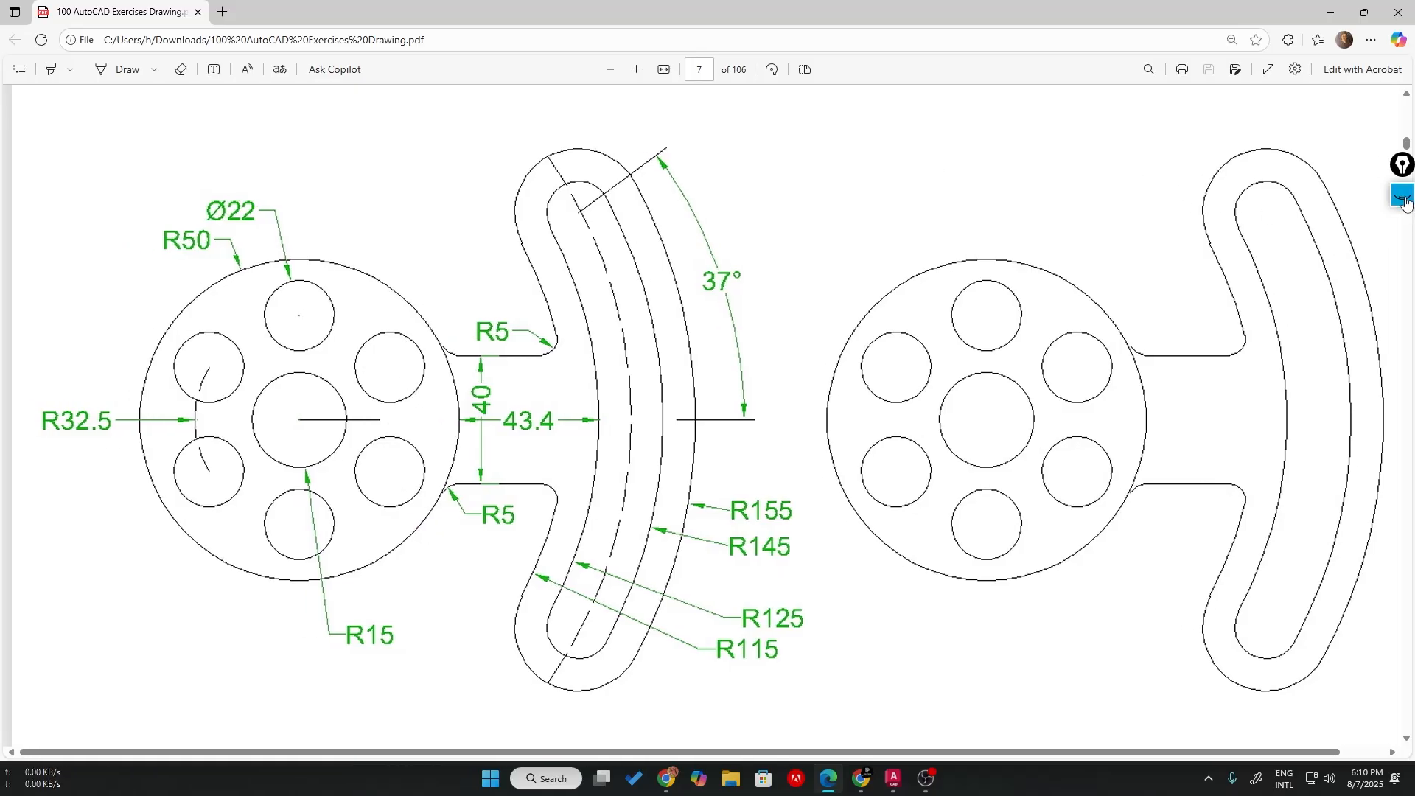
# - Trace the circle through the six small hole centres in the reference, box its R32.5 dimension, and return to AutoCAD
pyautogui.click(1403, 196)
pyautogui.click(1403, 239)
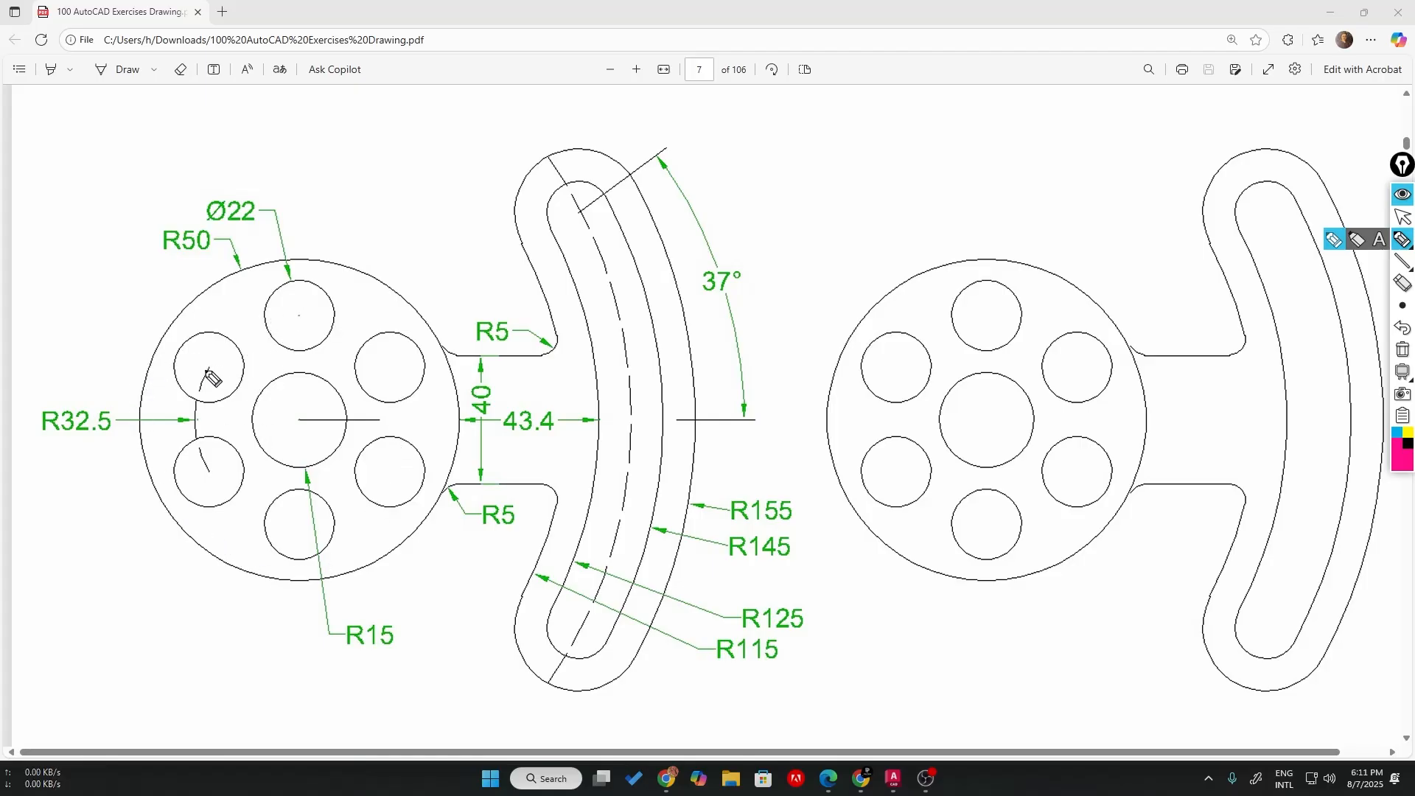
pyautogui.moveTo(209, 470)
pyautogui.mouseDown()
pyautogui.moveTo(195, 421)
pyautogui.moveTo(225, 356)
pyautogui.moveTo(270, 318)
pyautogui.moveTo(329, 323)
pyautogui.moveTo(376, 351)
pyautogui.moveTo(401, 398)
pyautogui.moveTo(407, 463)
pyautogui.moveTo(251, 511)
pyautogui.mouseUp()
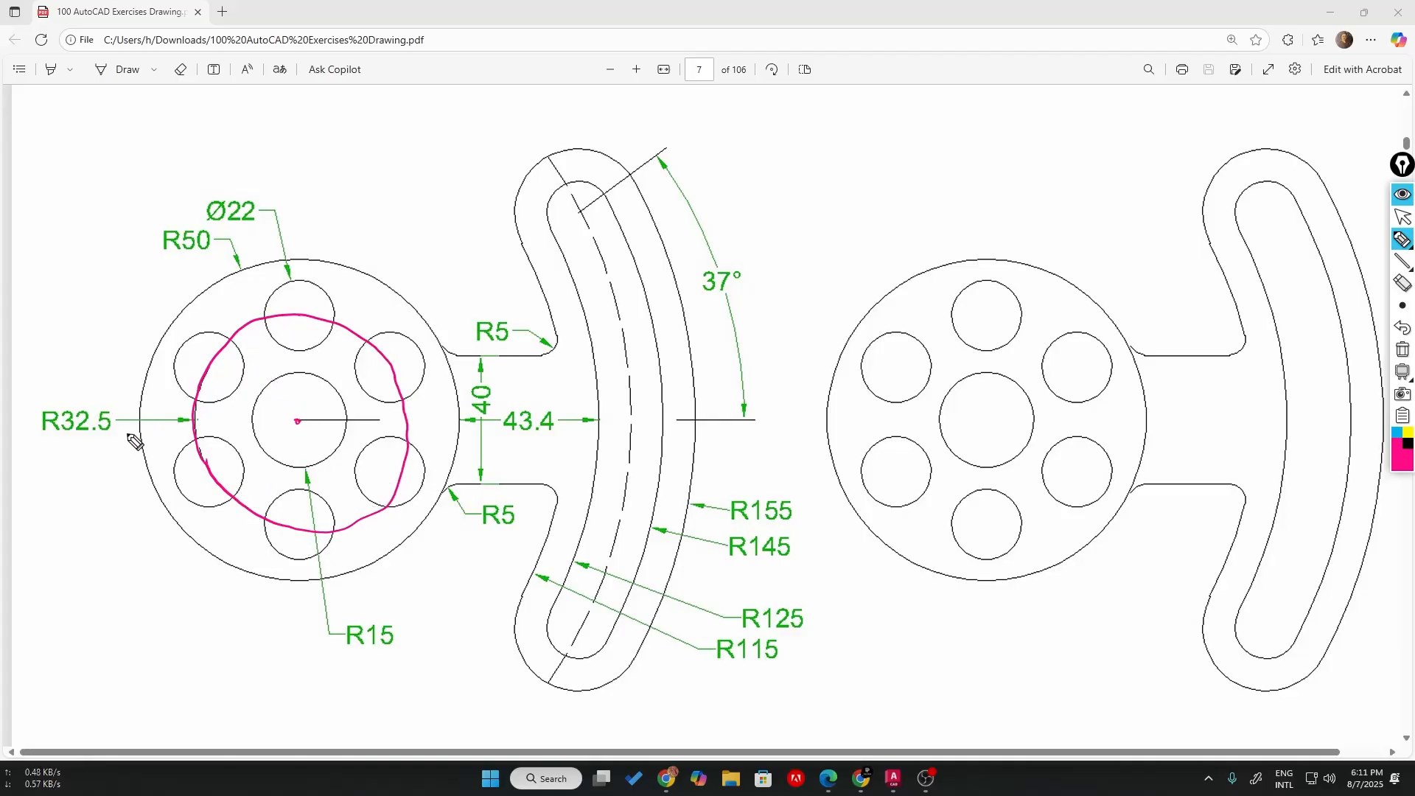
pyautogui.moveTo(39, 431)
pyautogui.mouseDown()
pyautogui.moveTo(114, 423)
pyautogui.moveTo(91, 389)
pyautogui.mouseUp()
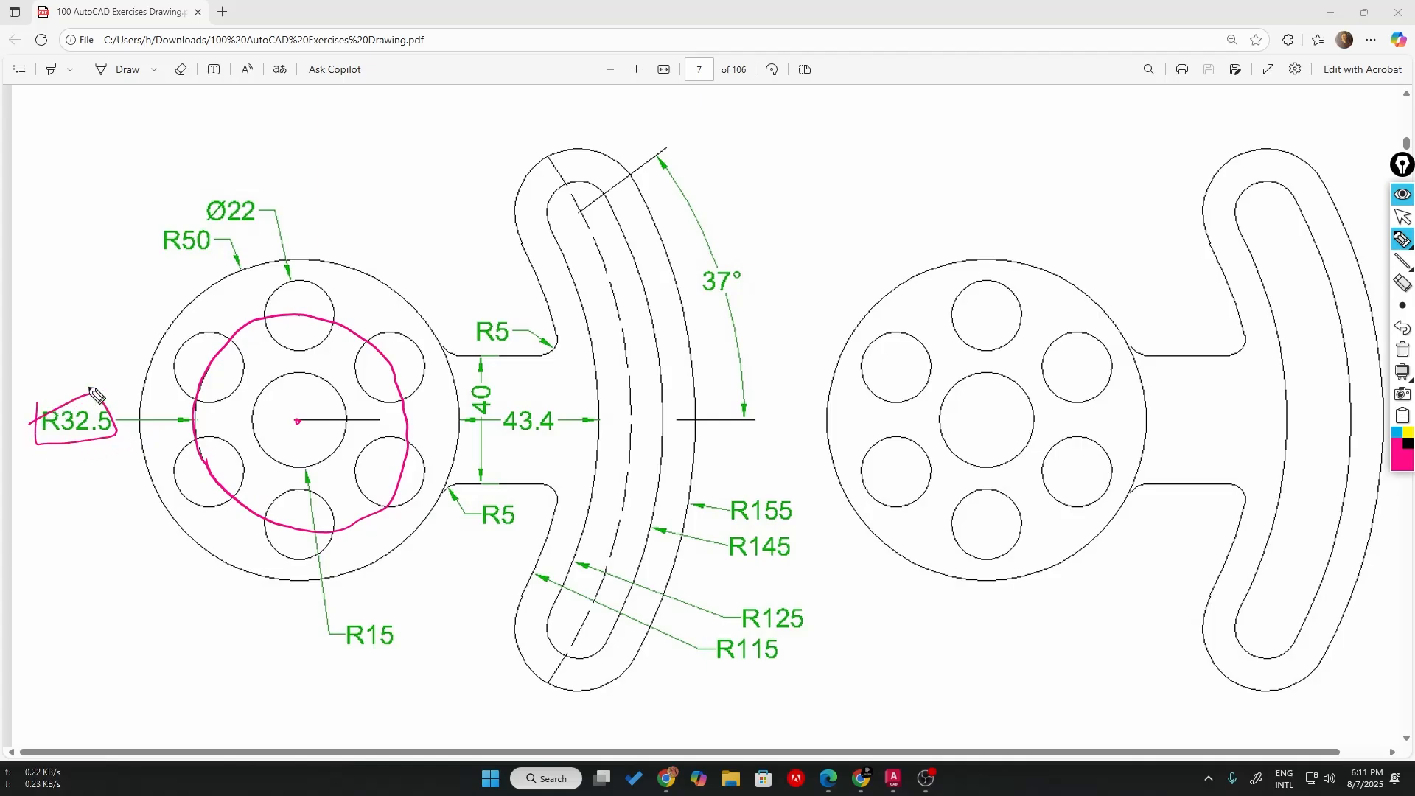
pyautogui.click(1403, 194)
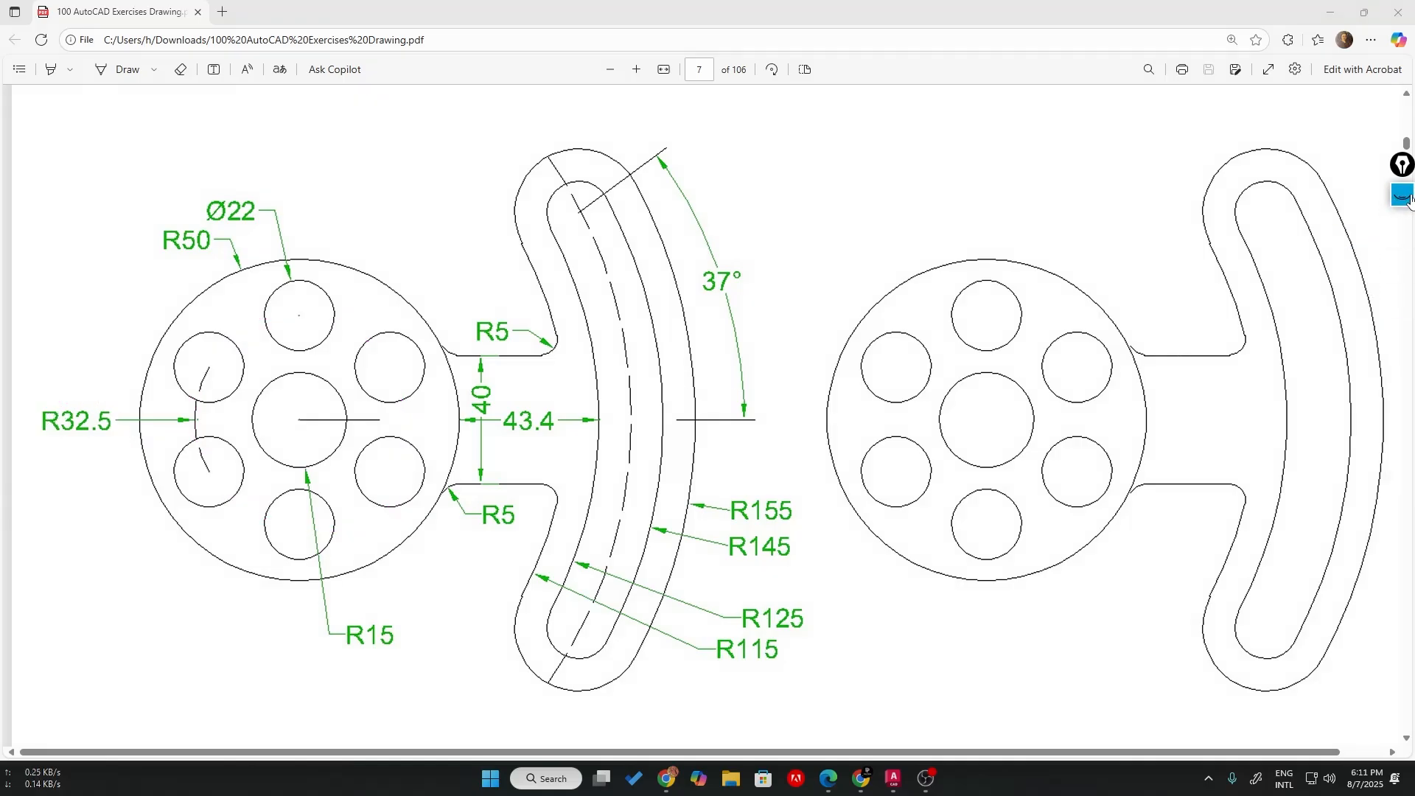
pyautogui.hotkey('alt', 'Tab')
pyautogui.hotkey('alt', 'Tab')
pyautogui.hotkey('alt', 'Tab')
pyautogui.hotkey('alt', 'Tab')
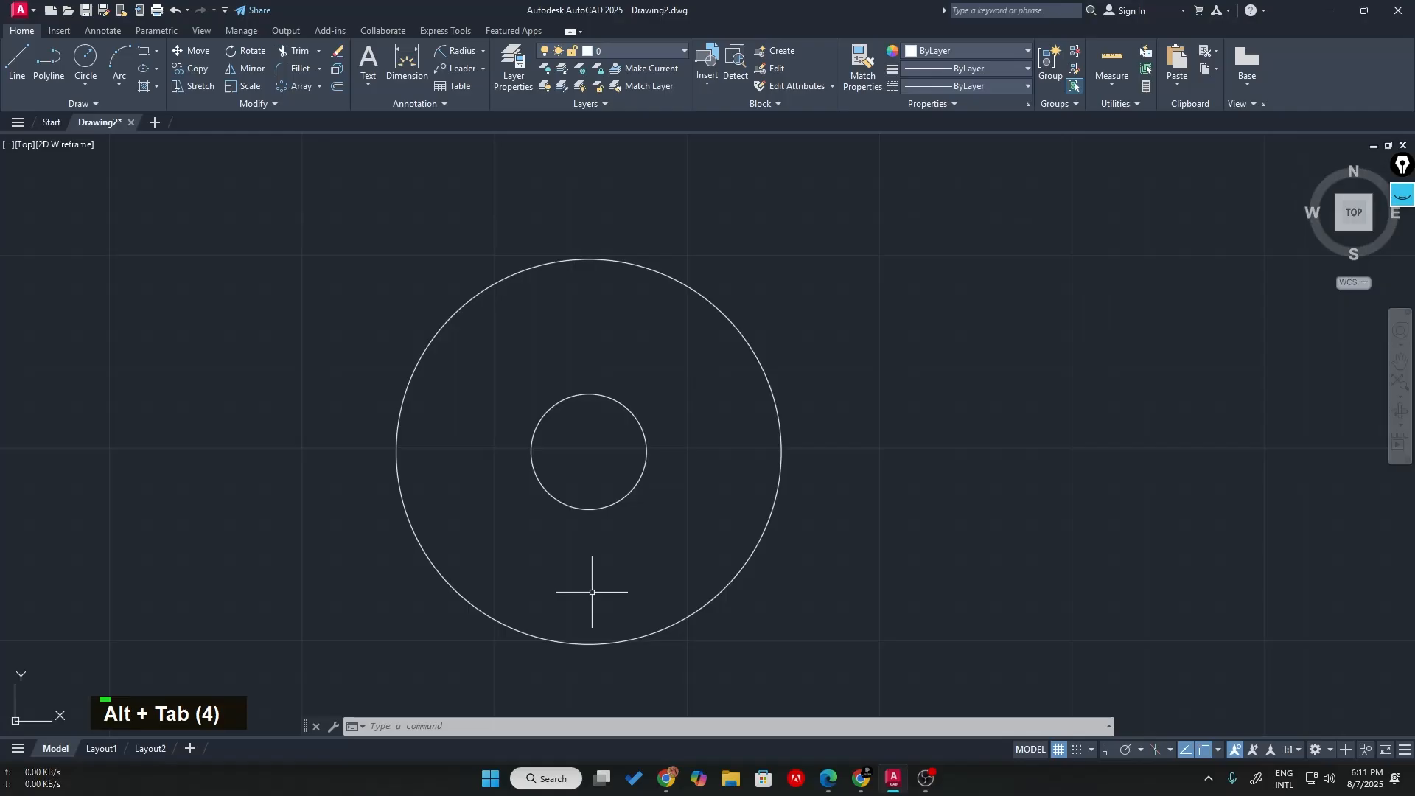
pyautogui.write('c')
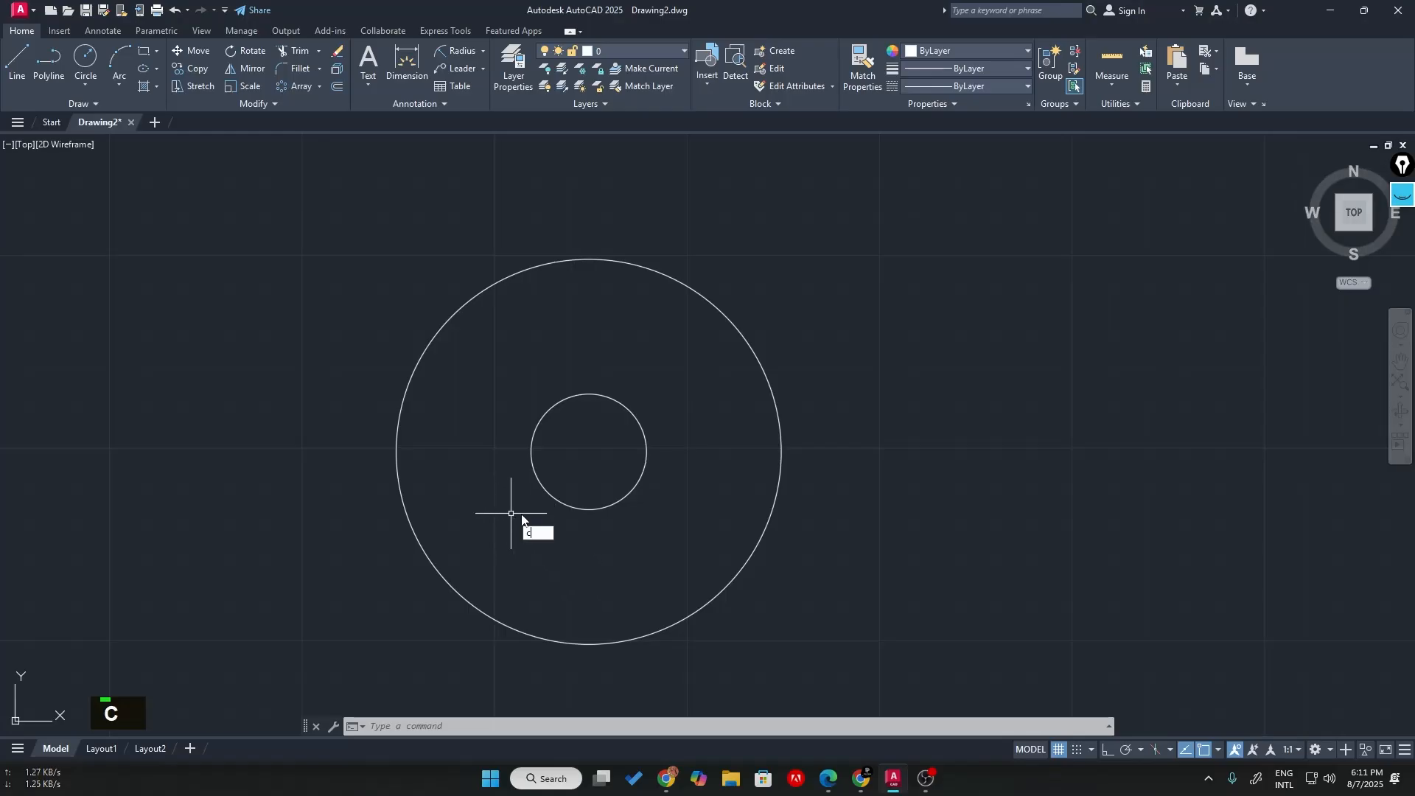
pyautogui.press('Return')
pyautogui.click(588, 453)
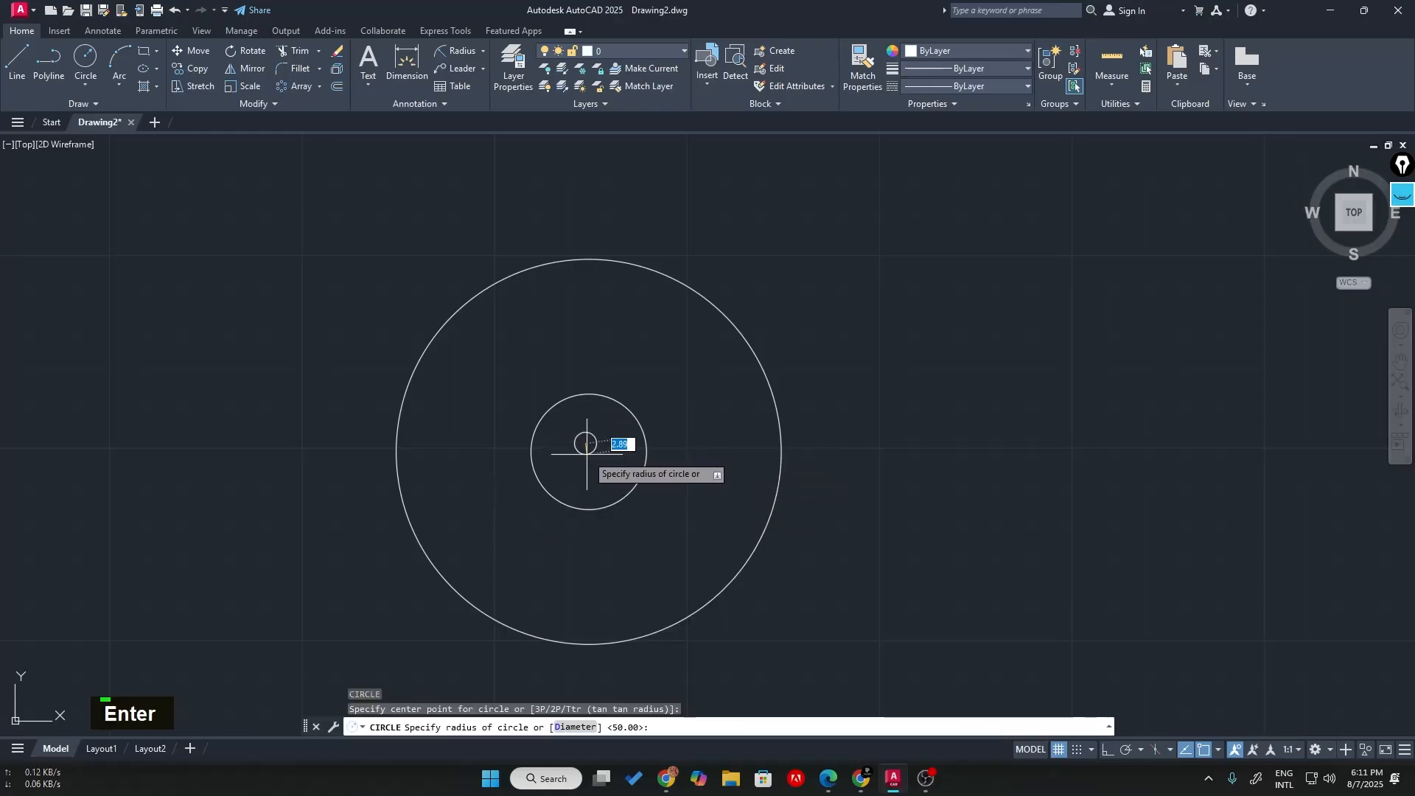
pyautogui.press('Escape')
# - Draw a circle of radius 32.5 concentric with the centre hole as the guide for the small hole centres
pyautogui.write('c')
pyautogui.press('Return')
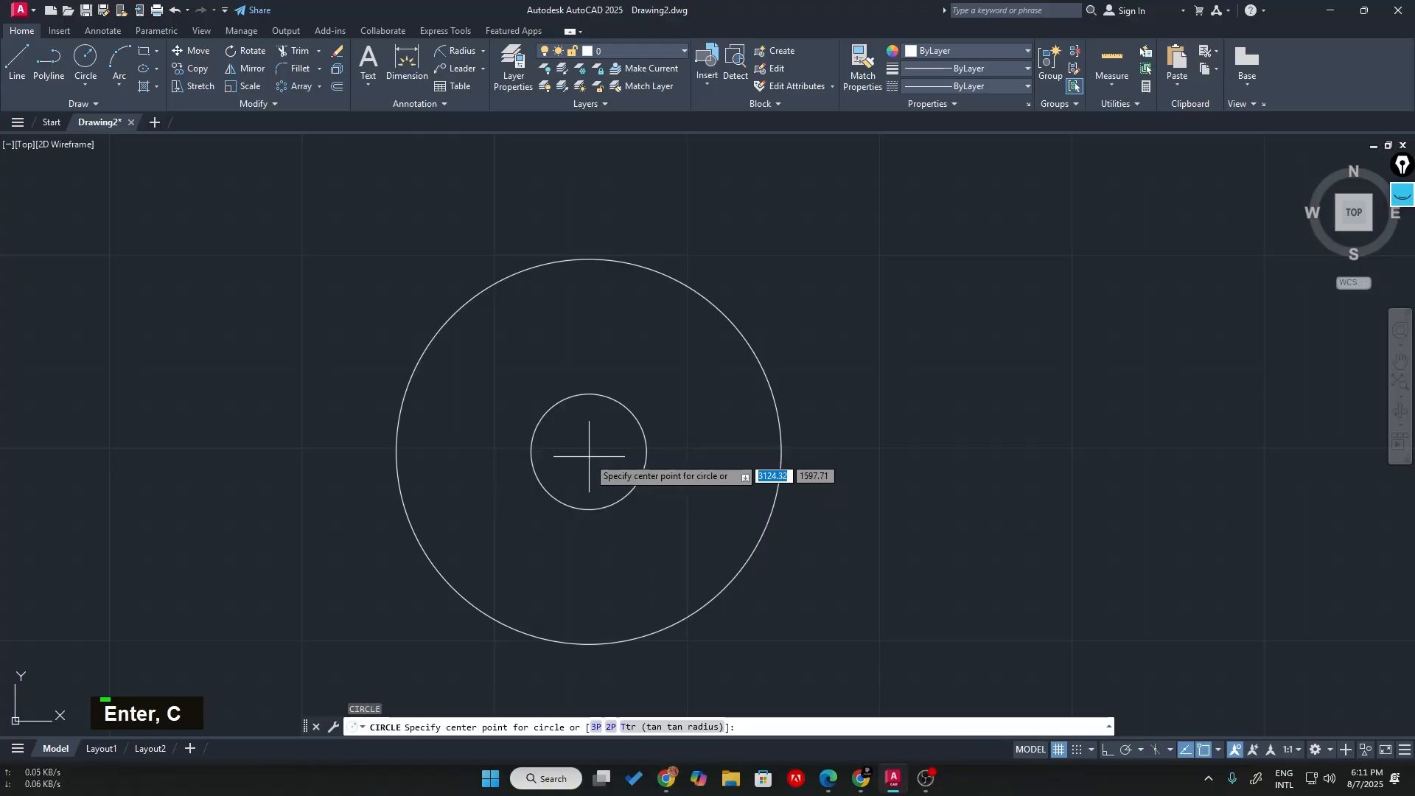
pyautogui.click(590, 451)
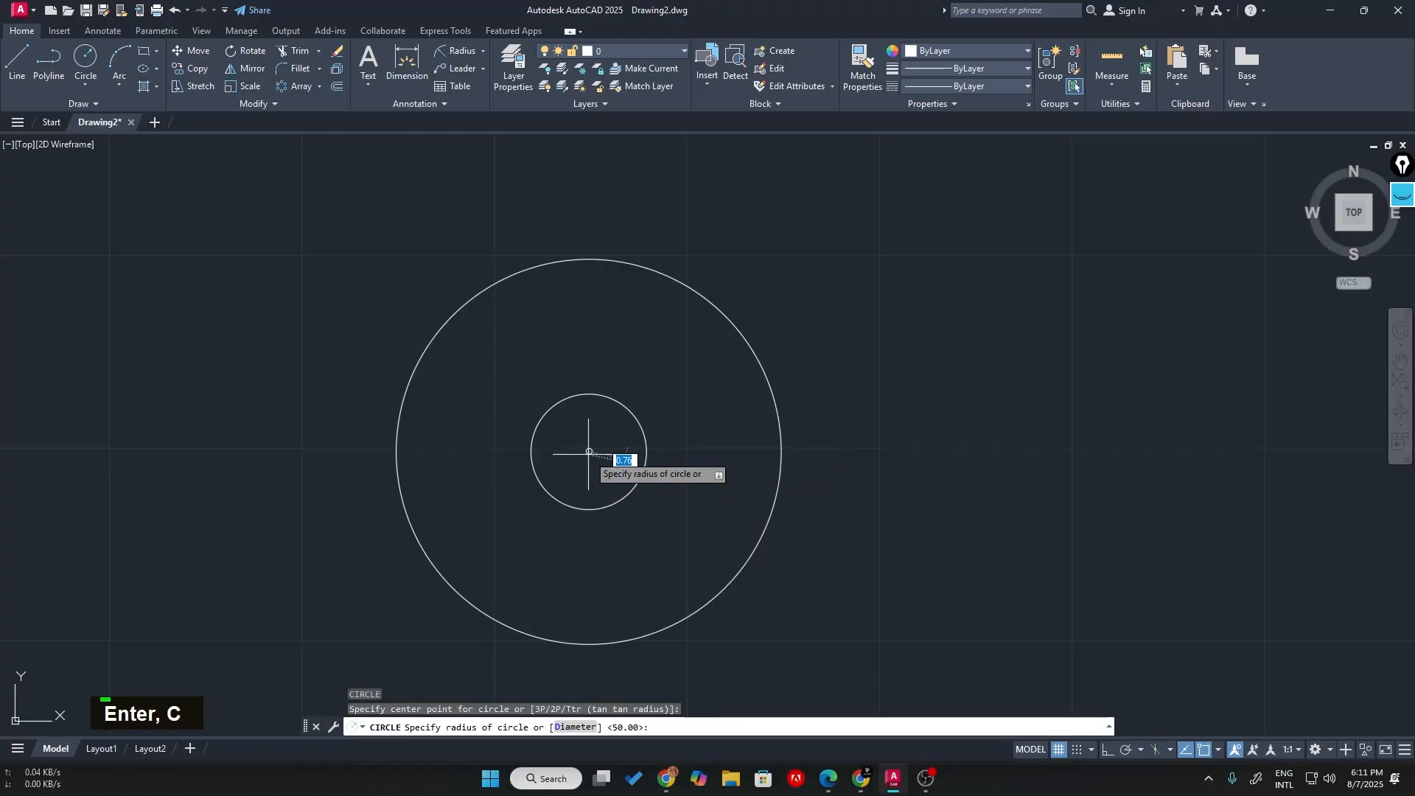
pyautogui.write('32.5')
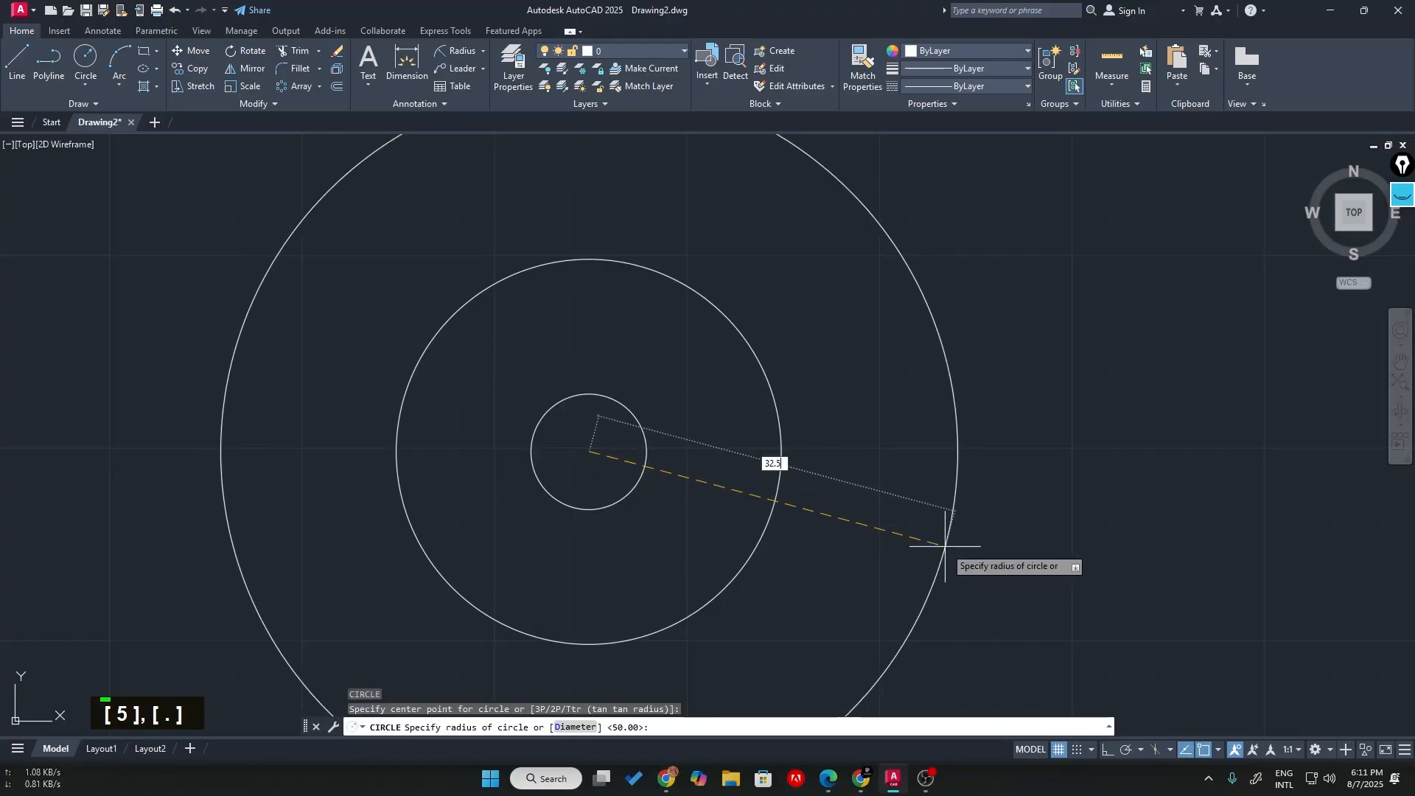
pyautogui.press('Return')
# - Switch to the reference PDF and note in pen that the Ø22 holes halve to a radius of 11
pyautogui.hotkey('alt', 'Tab')
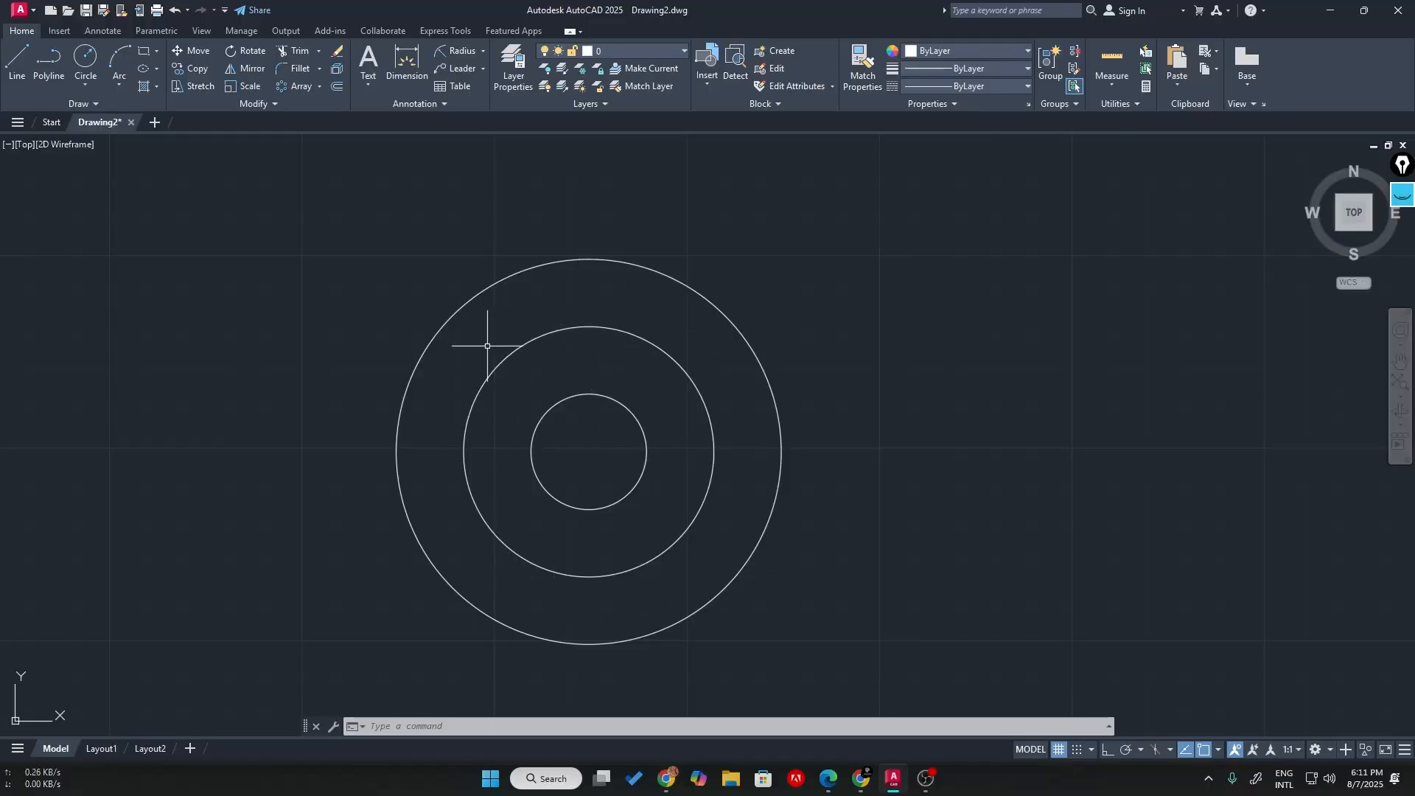
pyautogui.hotkey('alt', 'Tab')
pyautogui.hotkey('alt', 'Tab')
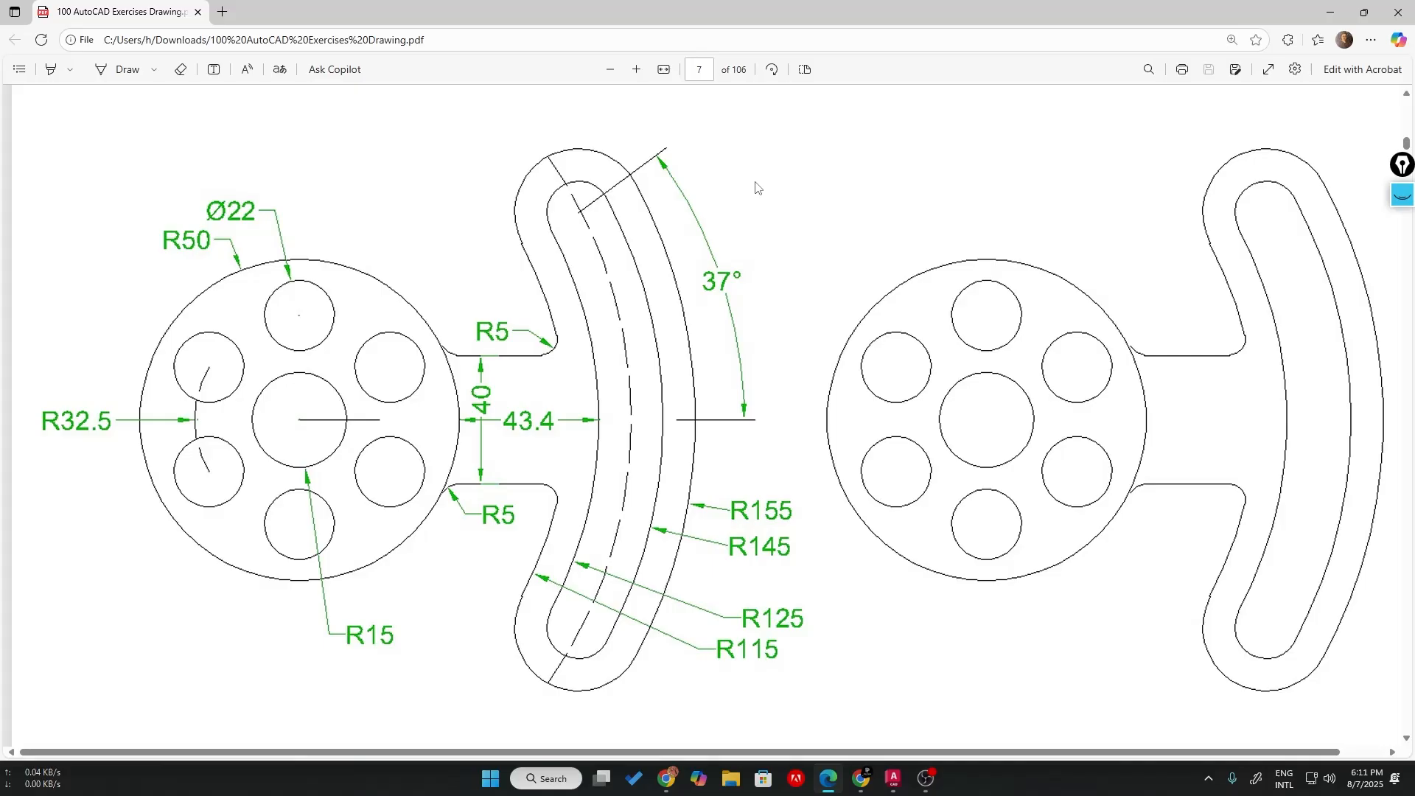
pyautogui.click(1403, 195)
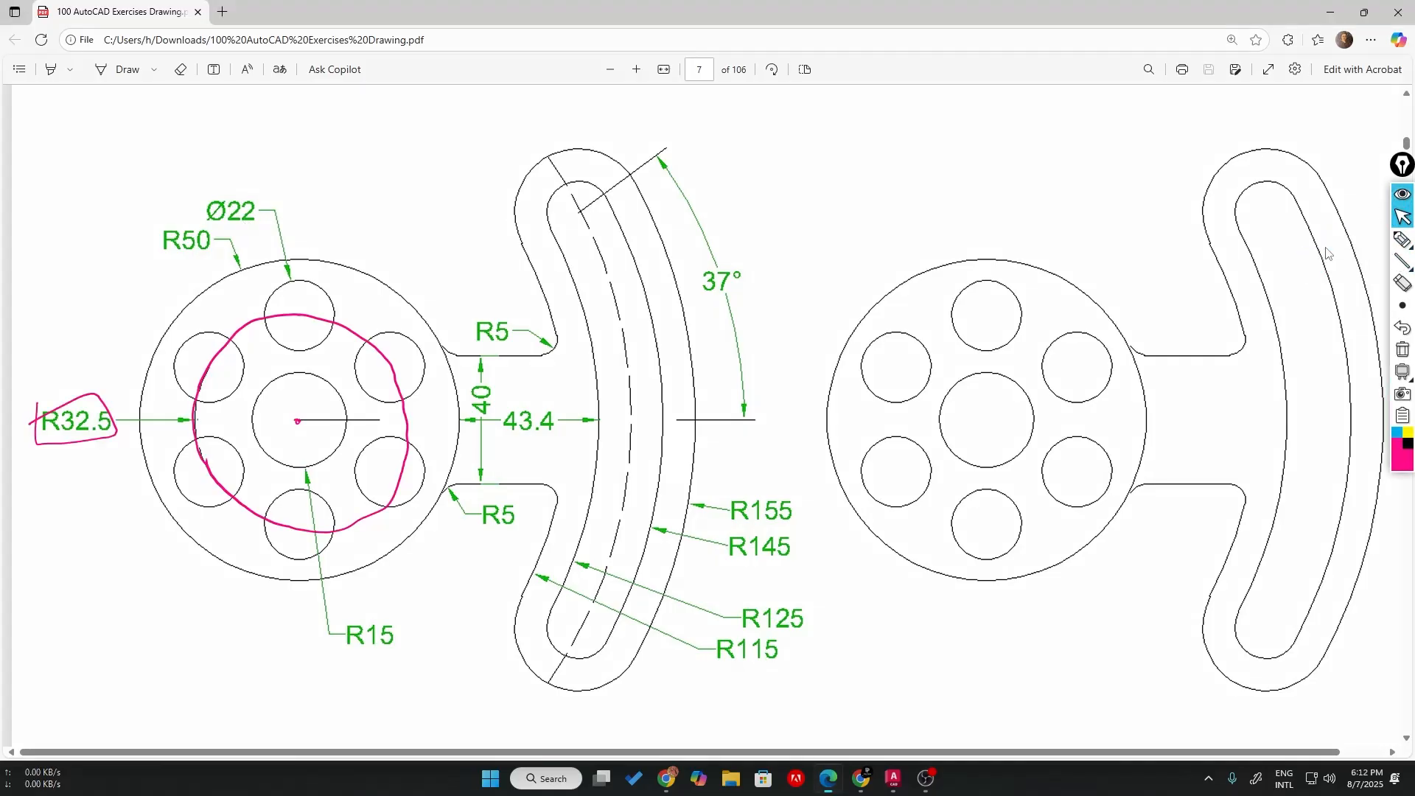
pyautogui.scroll(1, 234, 191)
pyautogui.click(1402, 240)
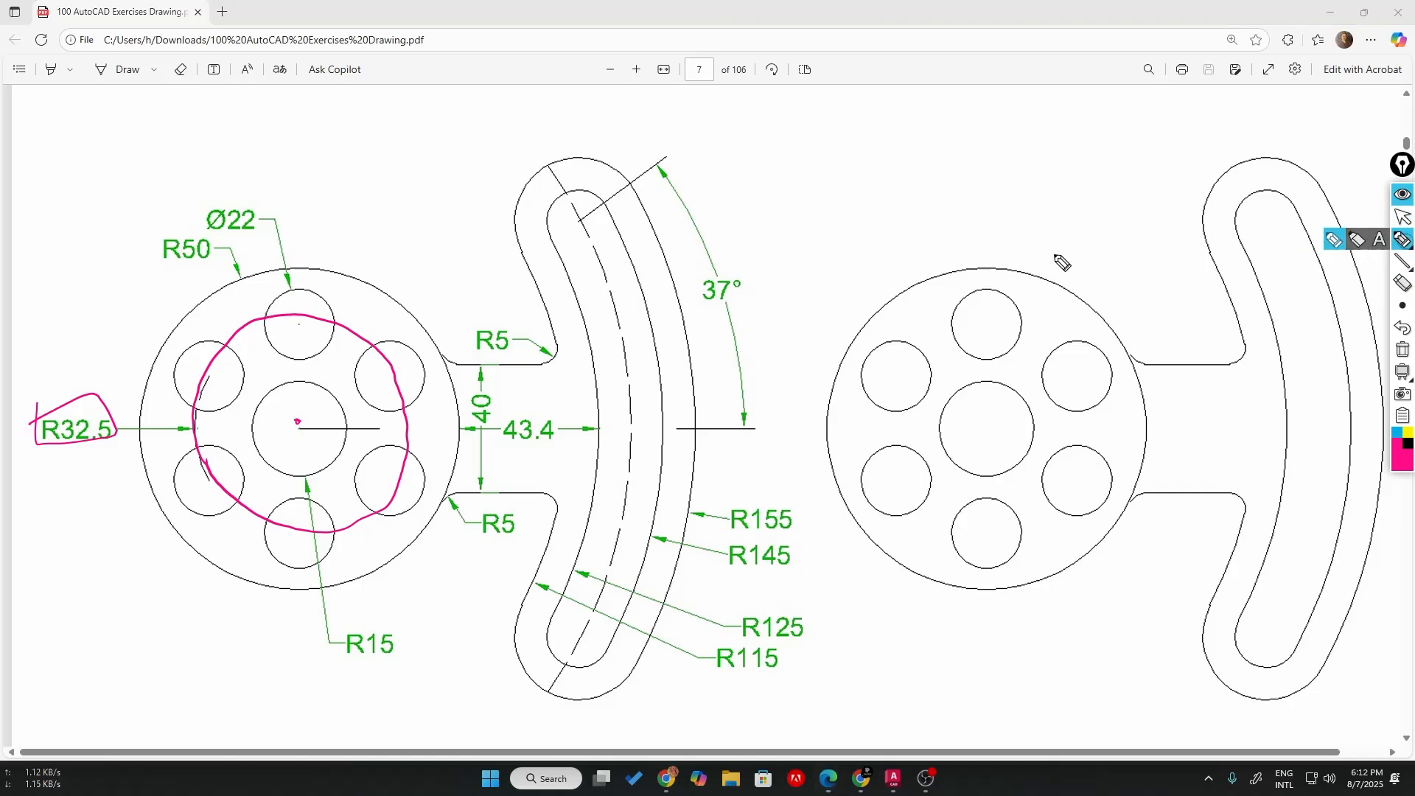
pyautogui.moveTo(329, 177)
pyautogui.mouseDown()
pyautogui.moveTo(342, 153)
pyautogui.moveTo(341, 190)
pyautogui.mouseUp()
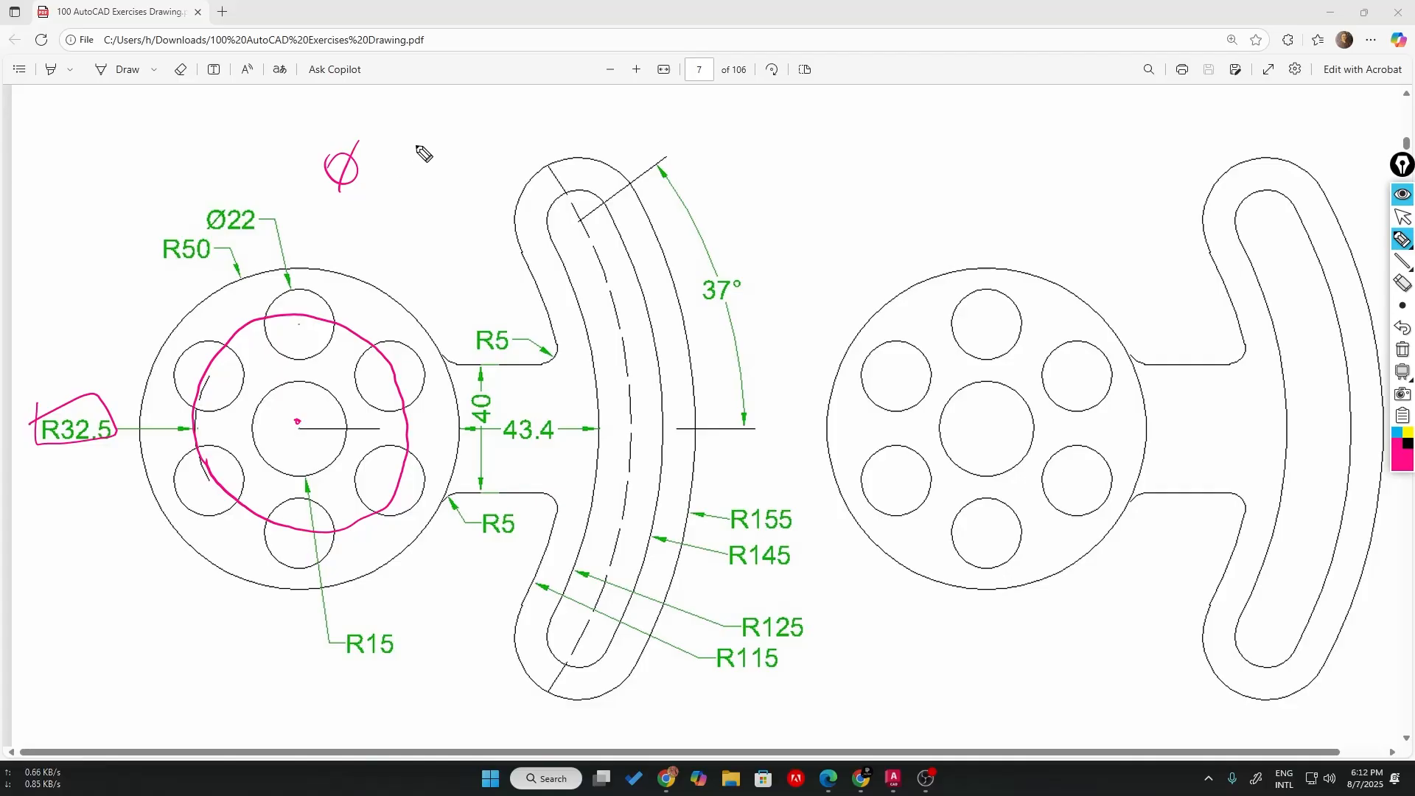
pyautogui.moveTo(225, 236)
pyautogui.mouseDown()
pyautogui.moveTo(255, 234)
pyautogui.moveTo(255, 251)
pyautogui.moveTo(344, 215)
pyautogui.mouseUp()
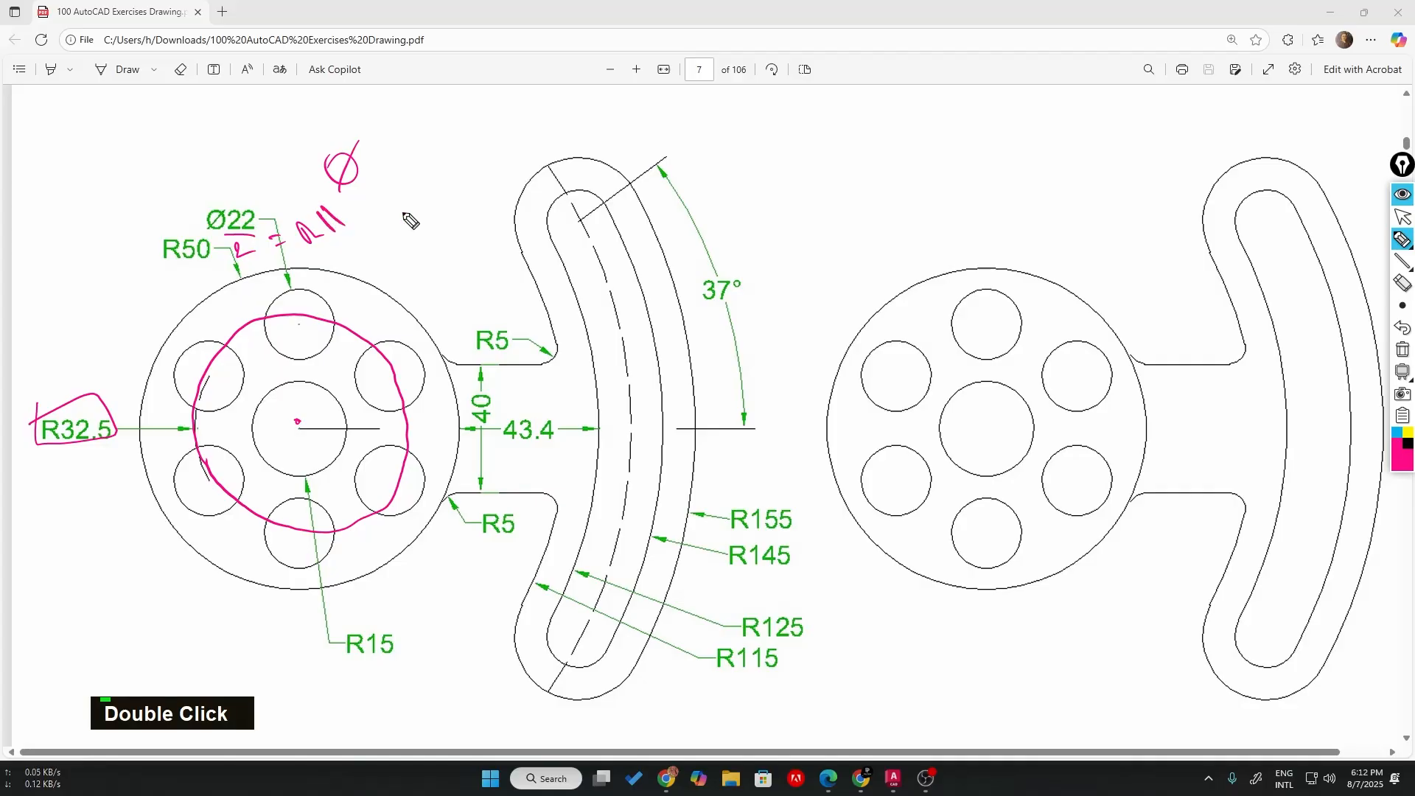
# - Clear all pen markings from the reference drawing and return to AutoCAD
pyautogui.click(1403, 350)
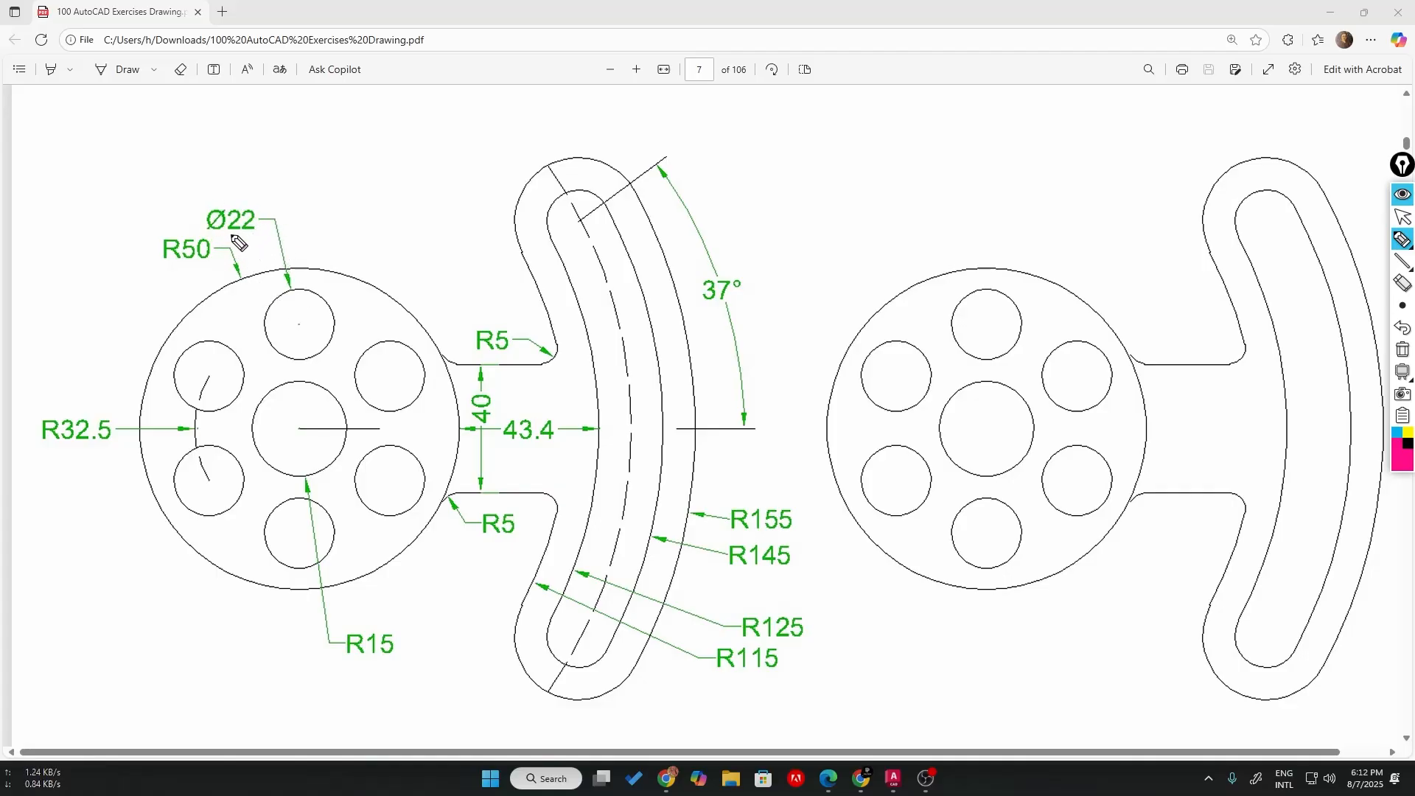
pyautogui.click(1402, 164)
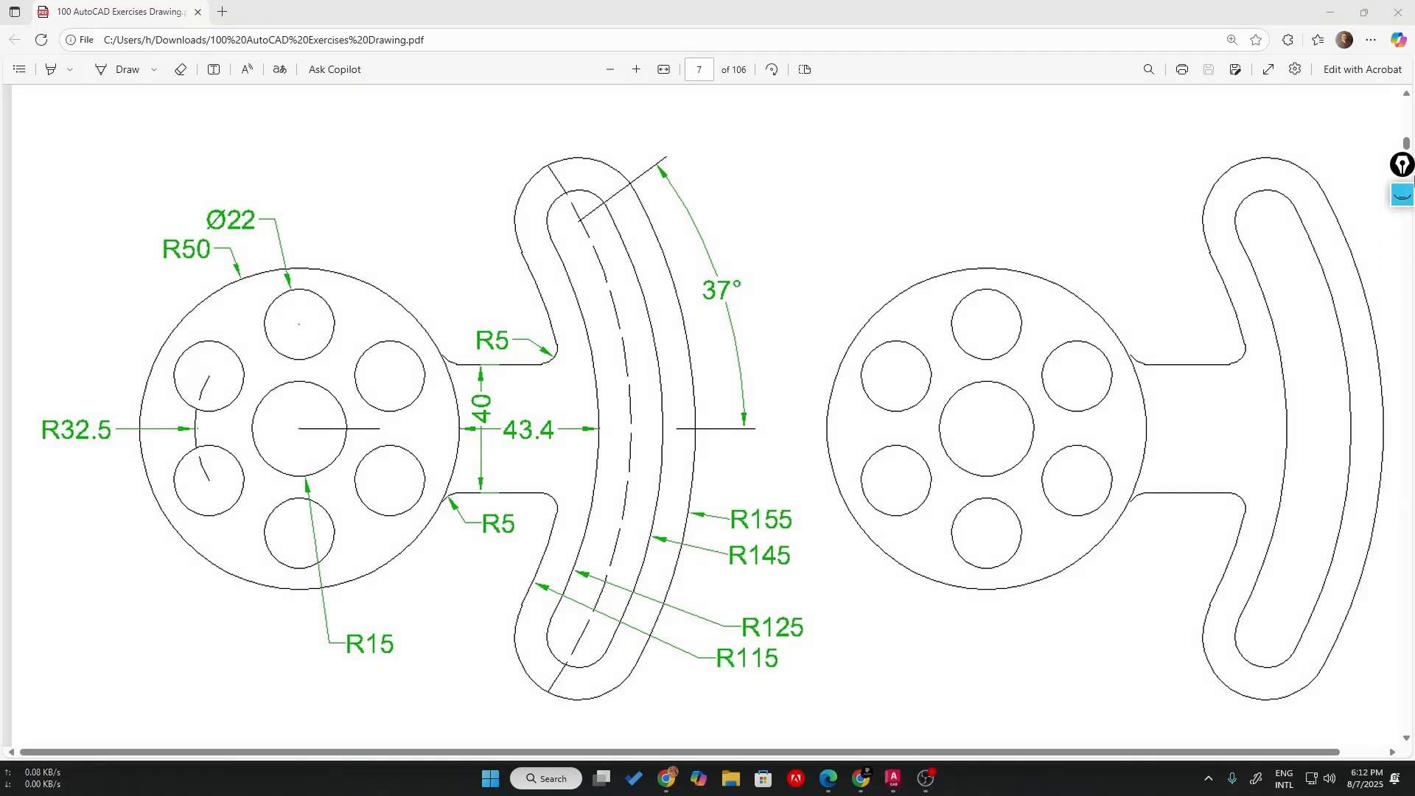
pyautogui.hotkey('alt', 'Tab')
pyautogui.press('Tab')
pyautogui.press('Tab')
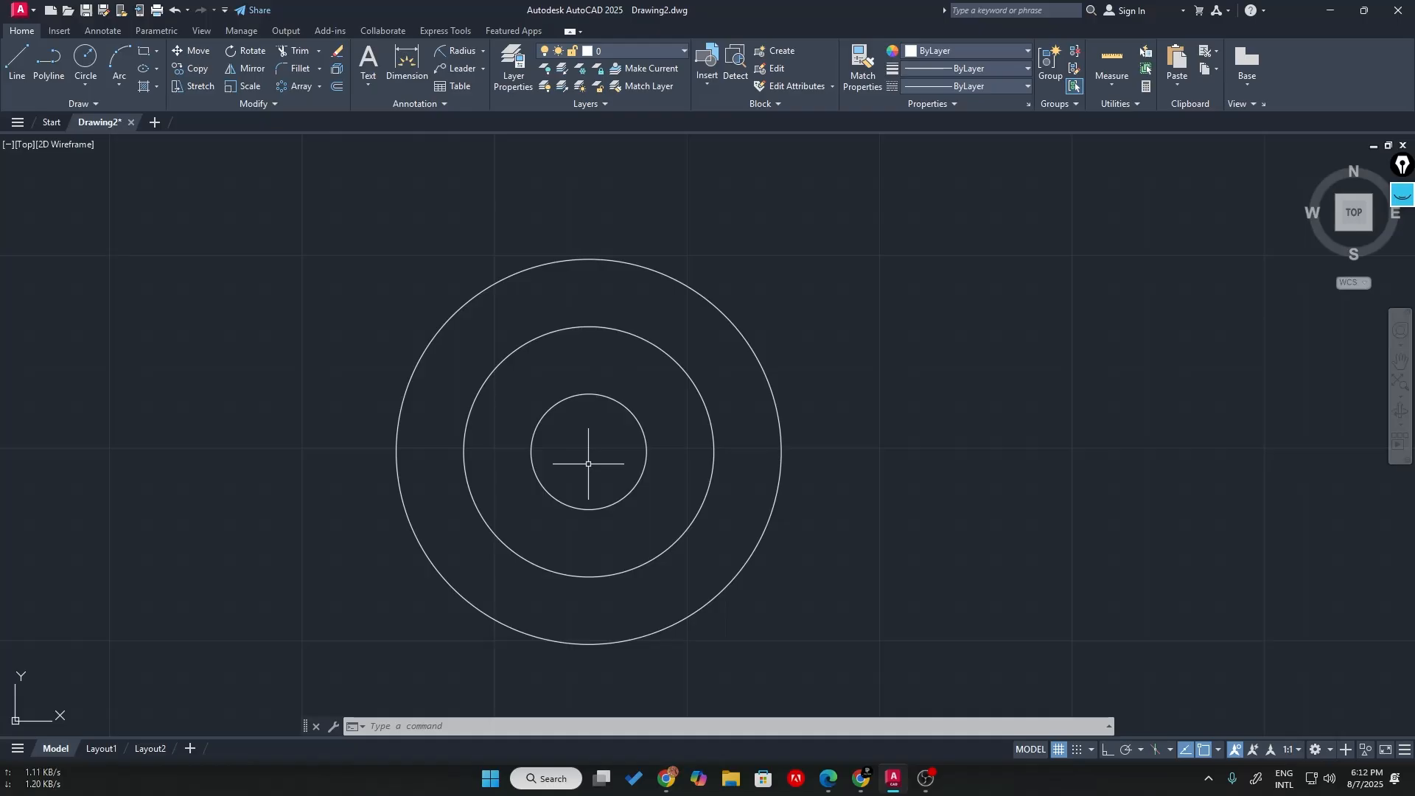
# - Turn on Ortho and draw a vertical line from the disc centre up to a point beyond the outer circle
pyautogui.write('L')
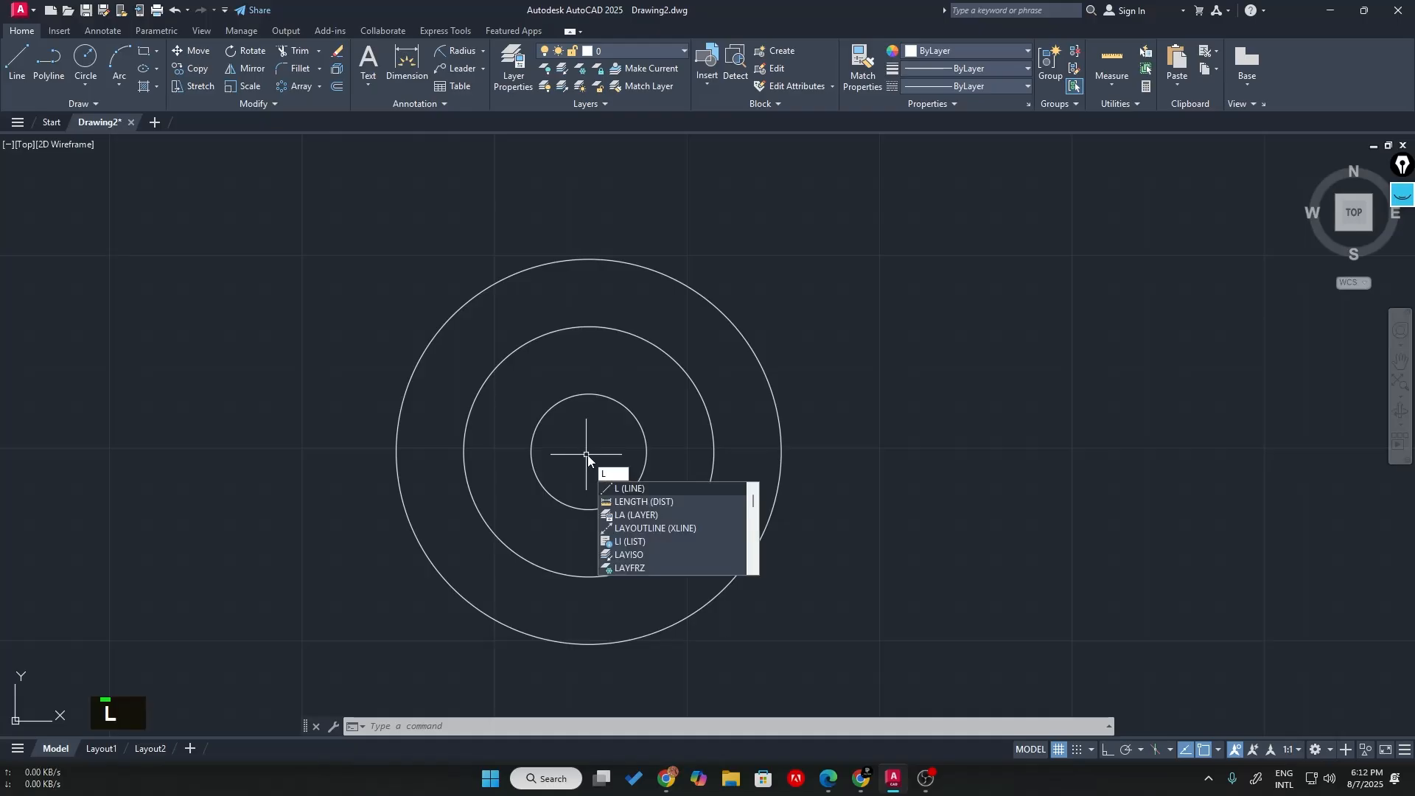
pyautogui.press('Return')
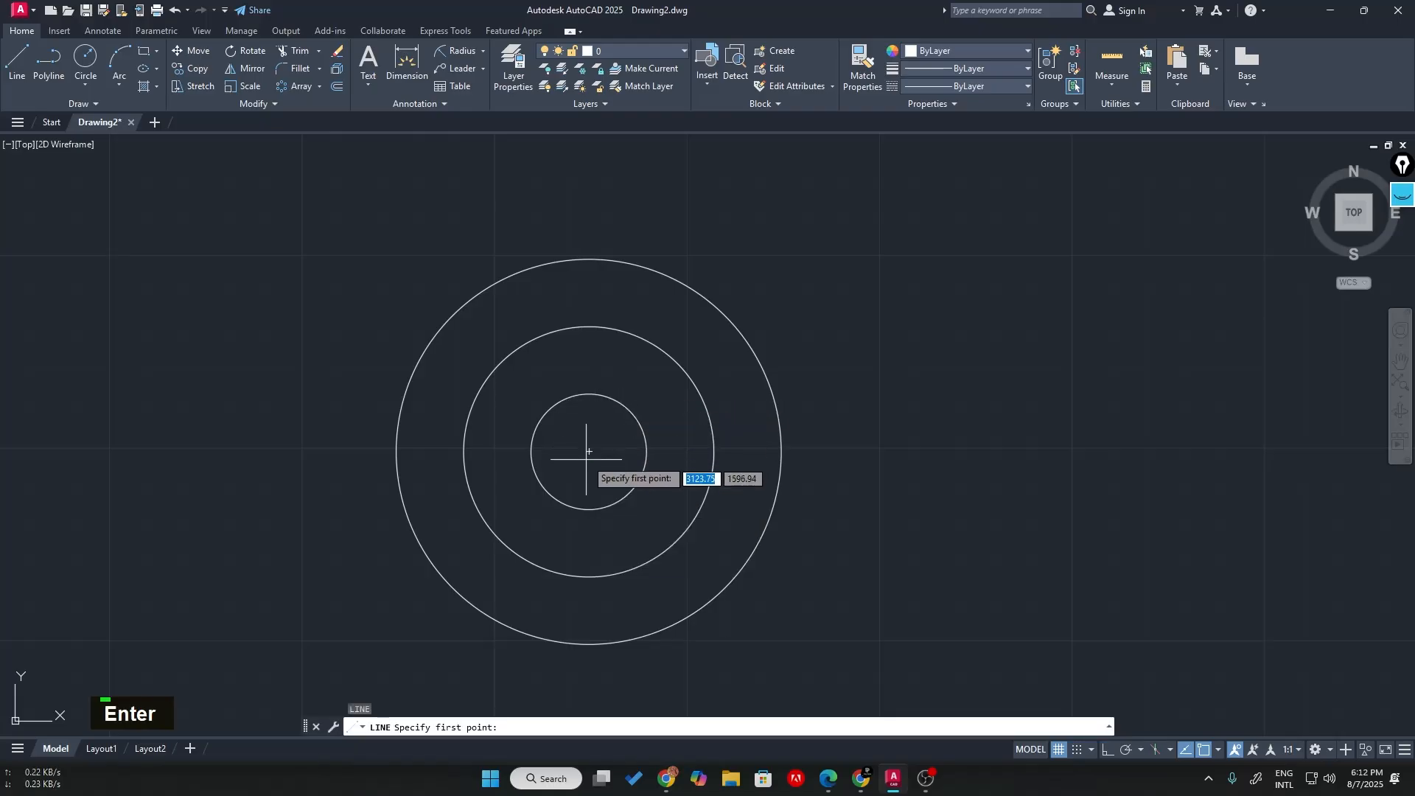
pyautogui.click(589, 451)
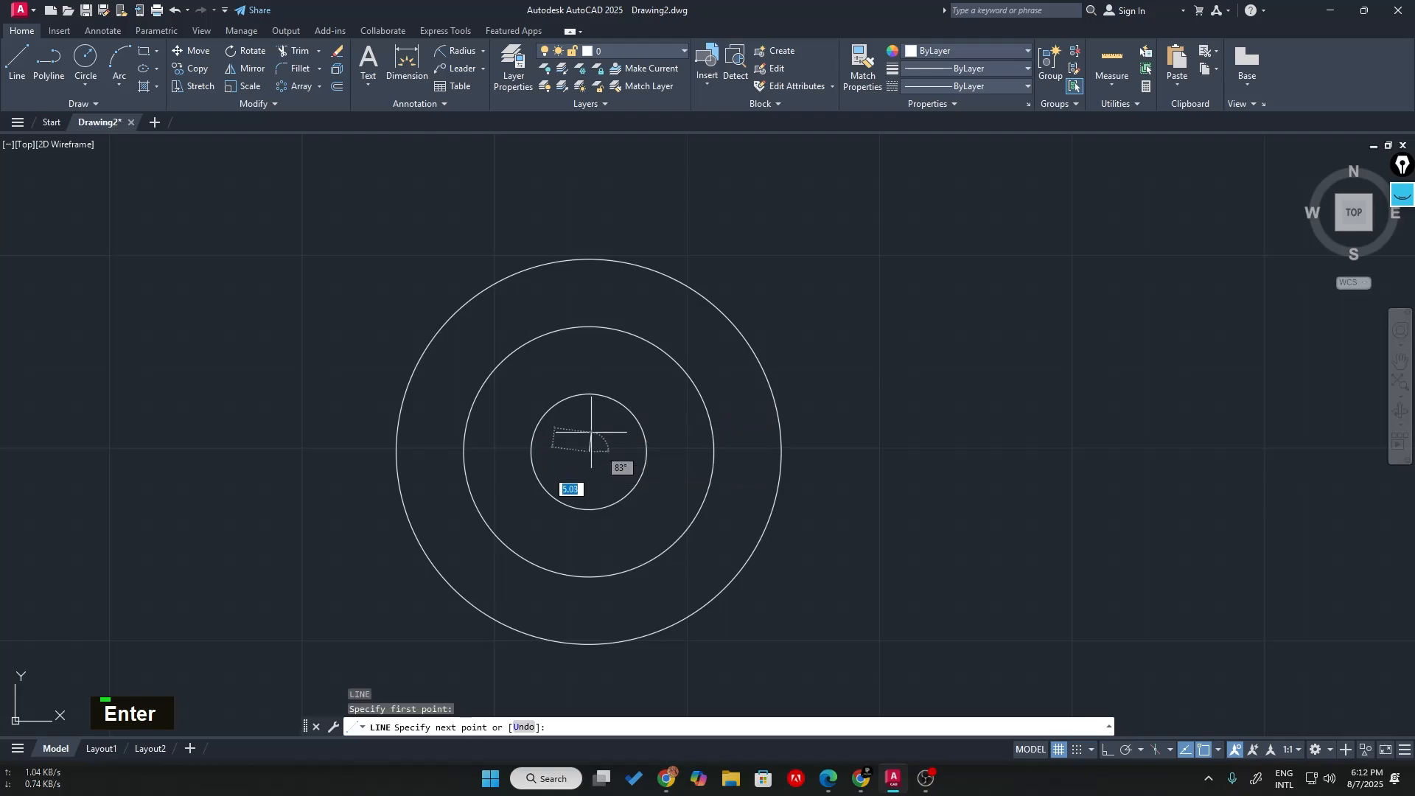
pyautogui.click(1106, 749)
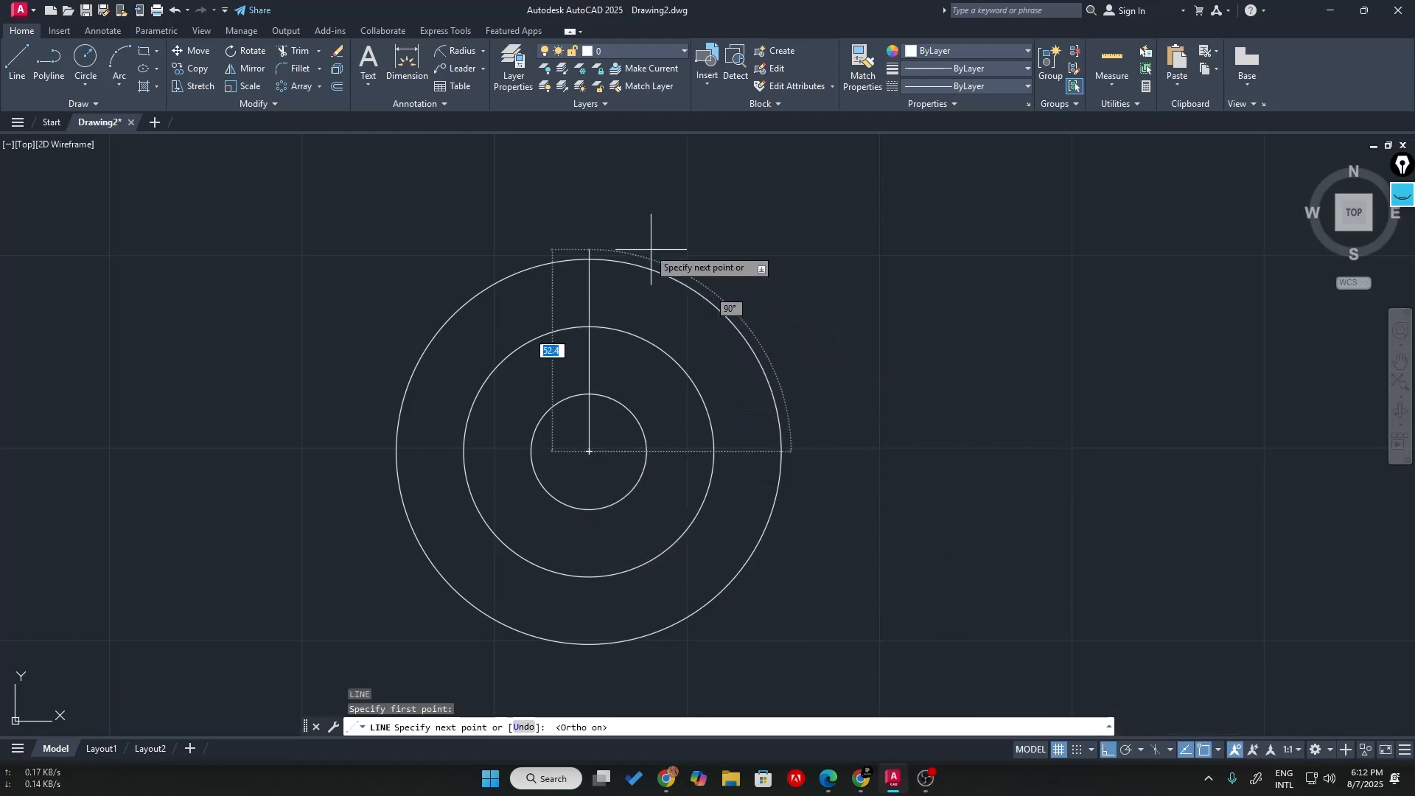
pyautogui.click(583, 177)
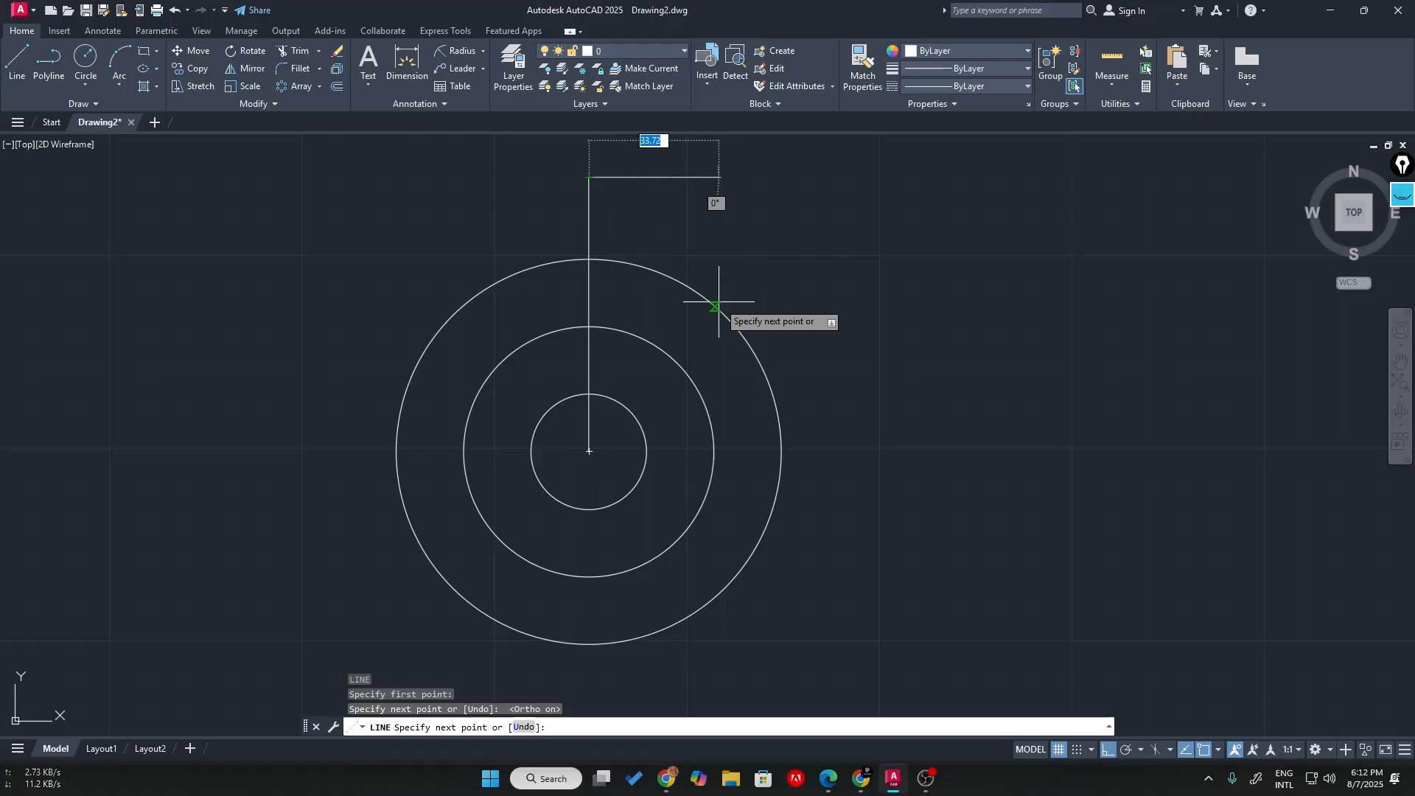
pyautogui.press('Return')
# - Inspect where the vertical line crosses the guide circle, check the small hole size in the reference PDF, and return to AutoCAD
pyautogui.scroll(3, 634, 328)
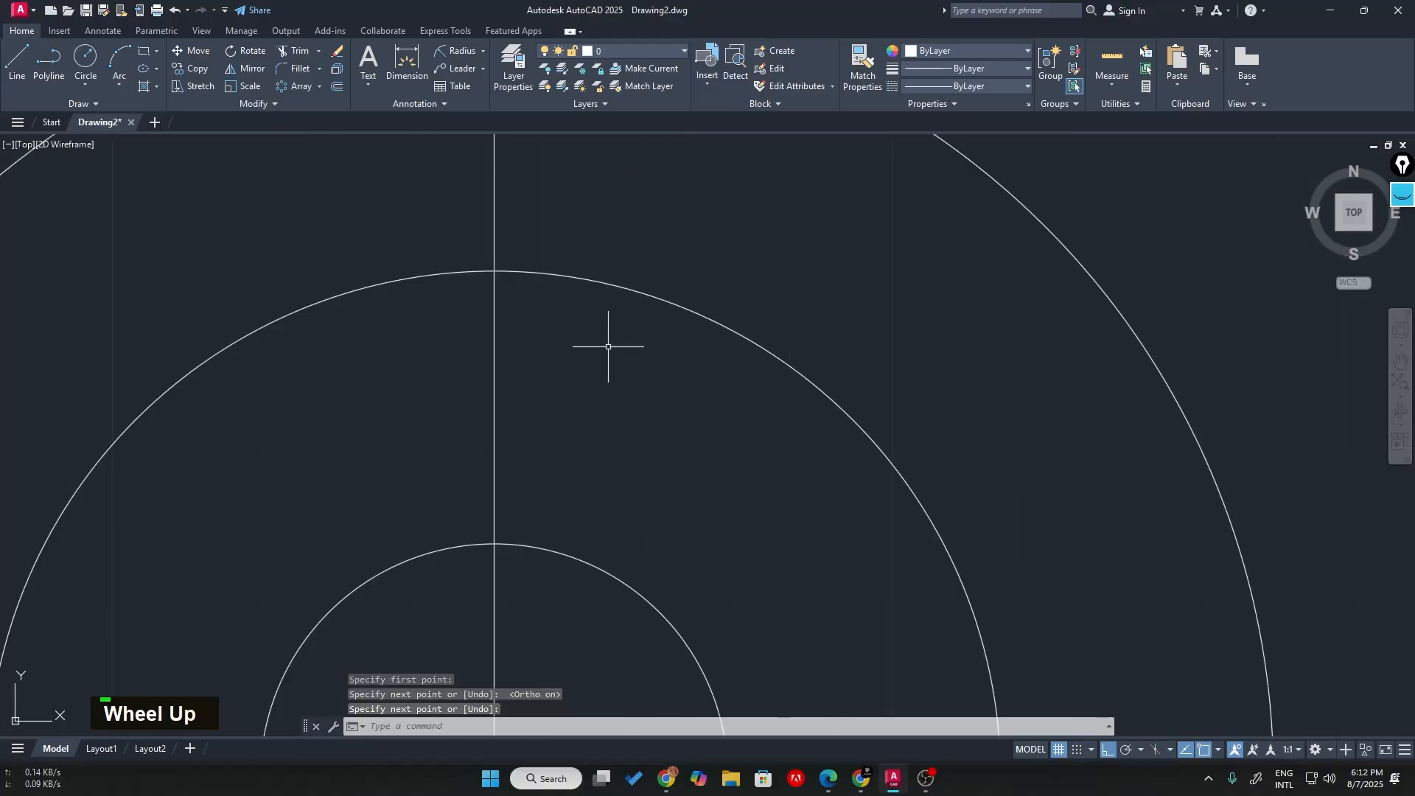
pyautogui.moveTo(545, 325); pyautogui.dragTo(617, 410, button='middle')
pyautogui.scroll(-4, 591, 383)
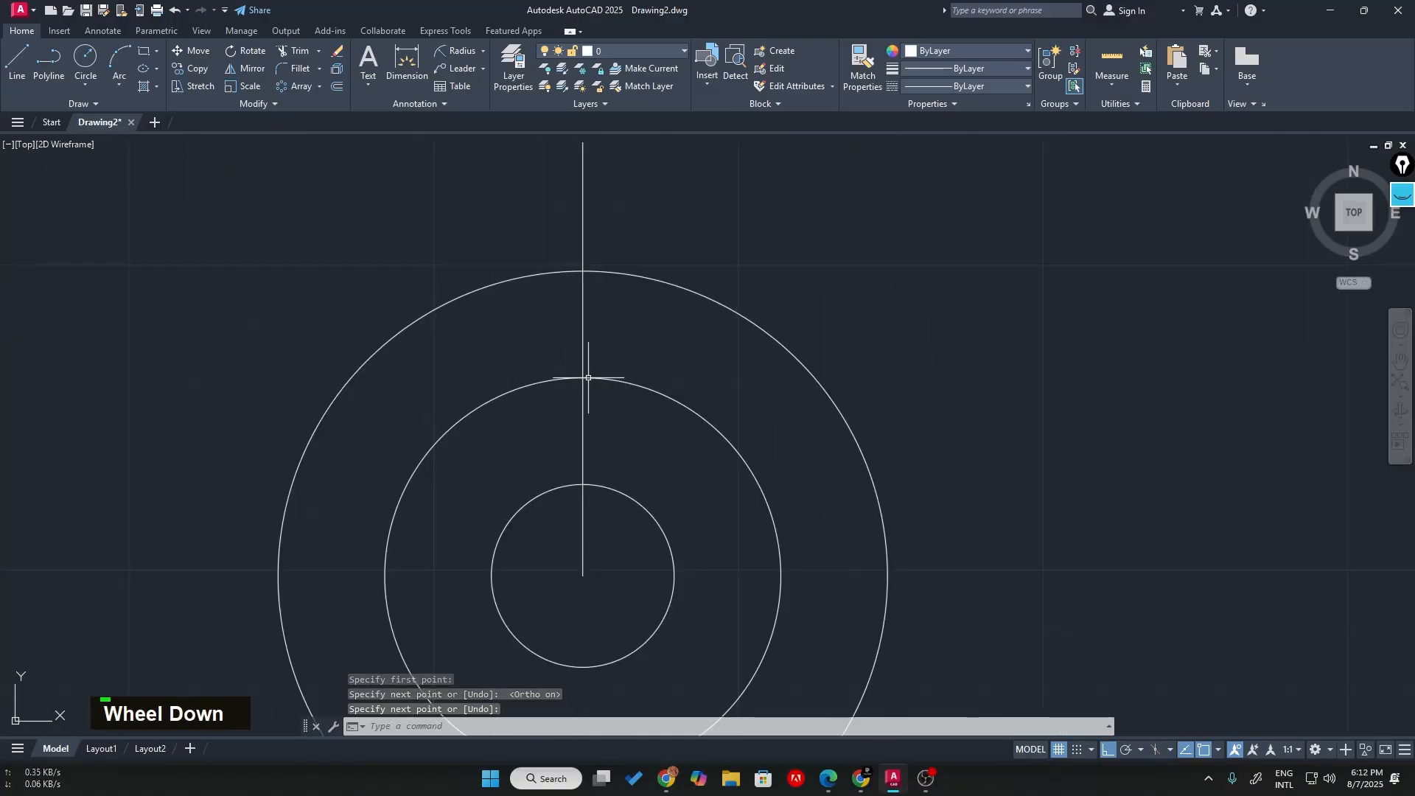
pyautogui.scroll(4, 592, 383)
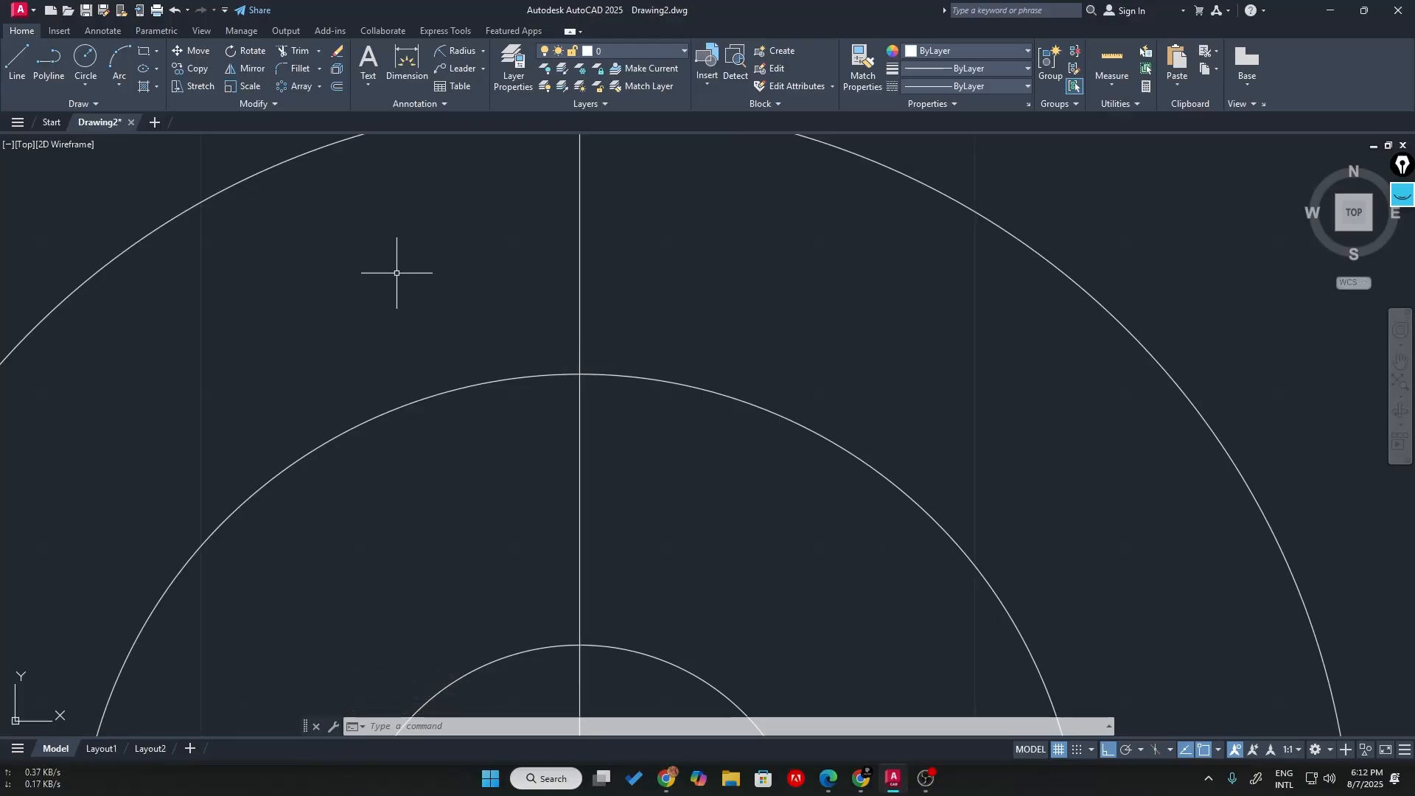
pyautogui.hotkey('alt', 'Tab')
pyautogui.hotkey('alt', 'Tab')
pyautogui.hotkey('alt', 'Tab')
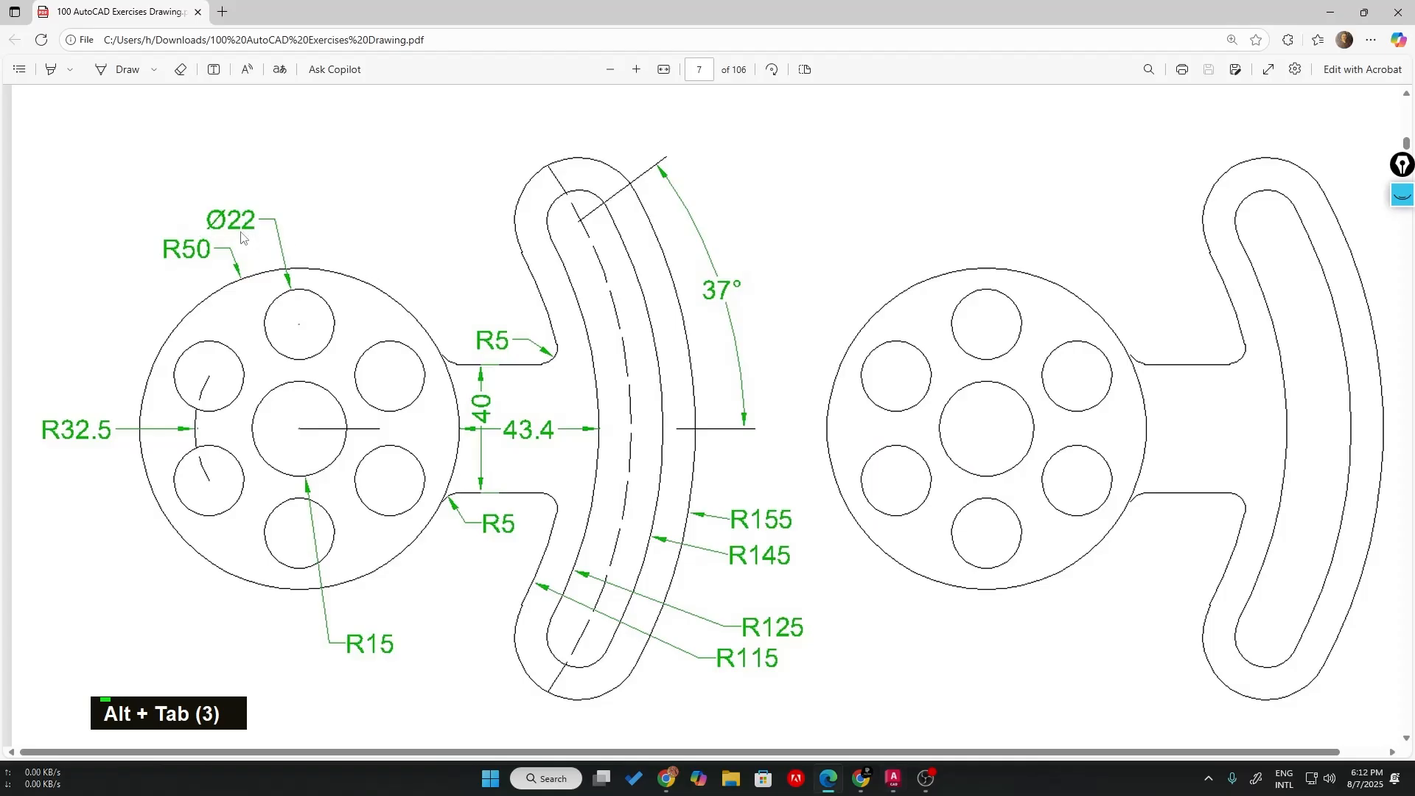
pyautogui.hotkey('alt', 'Tab')
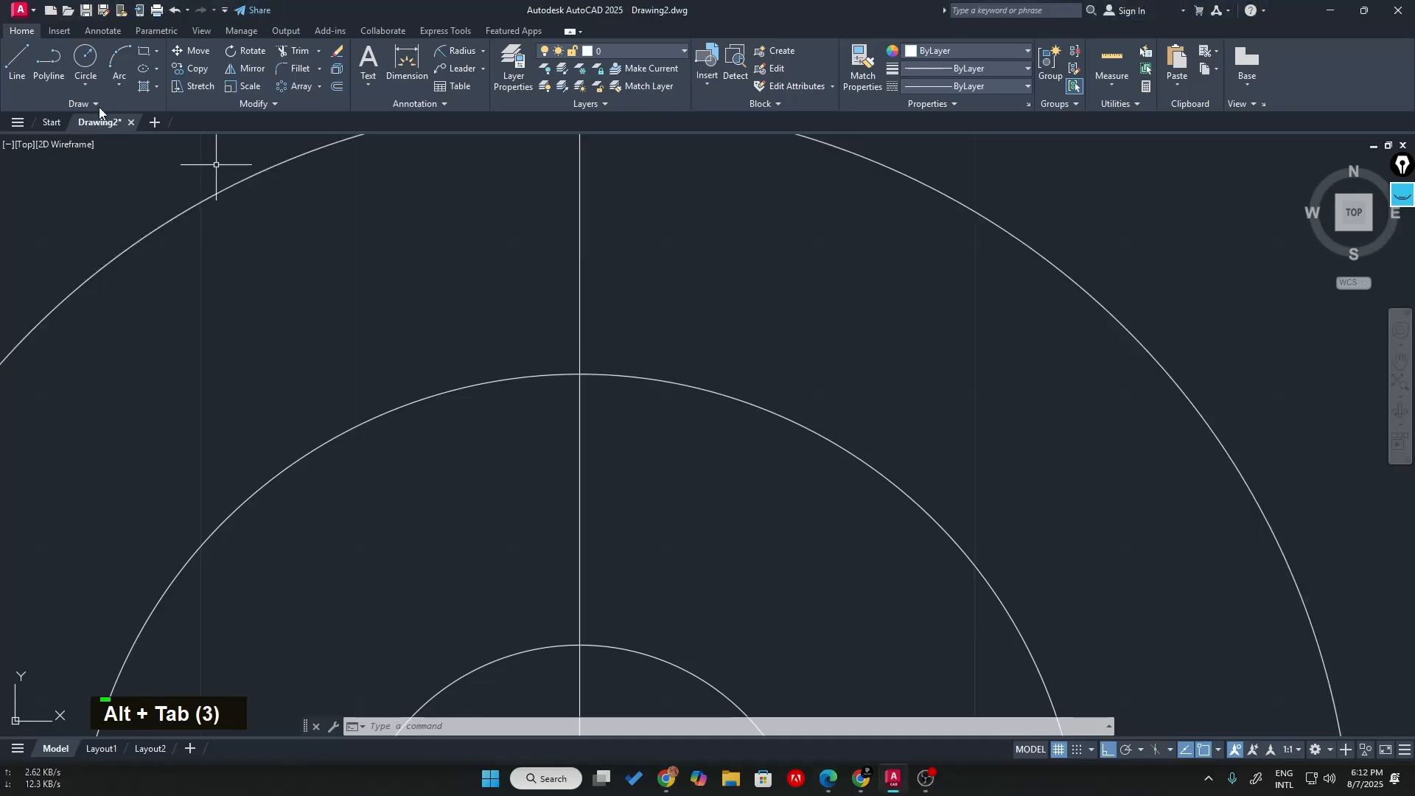
# - Draw a circle of diameter 22 centred where the vertical line crosses the guide circle
pyautogui.click(79, 76)
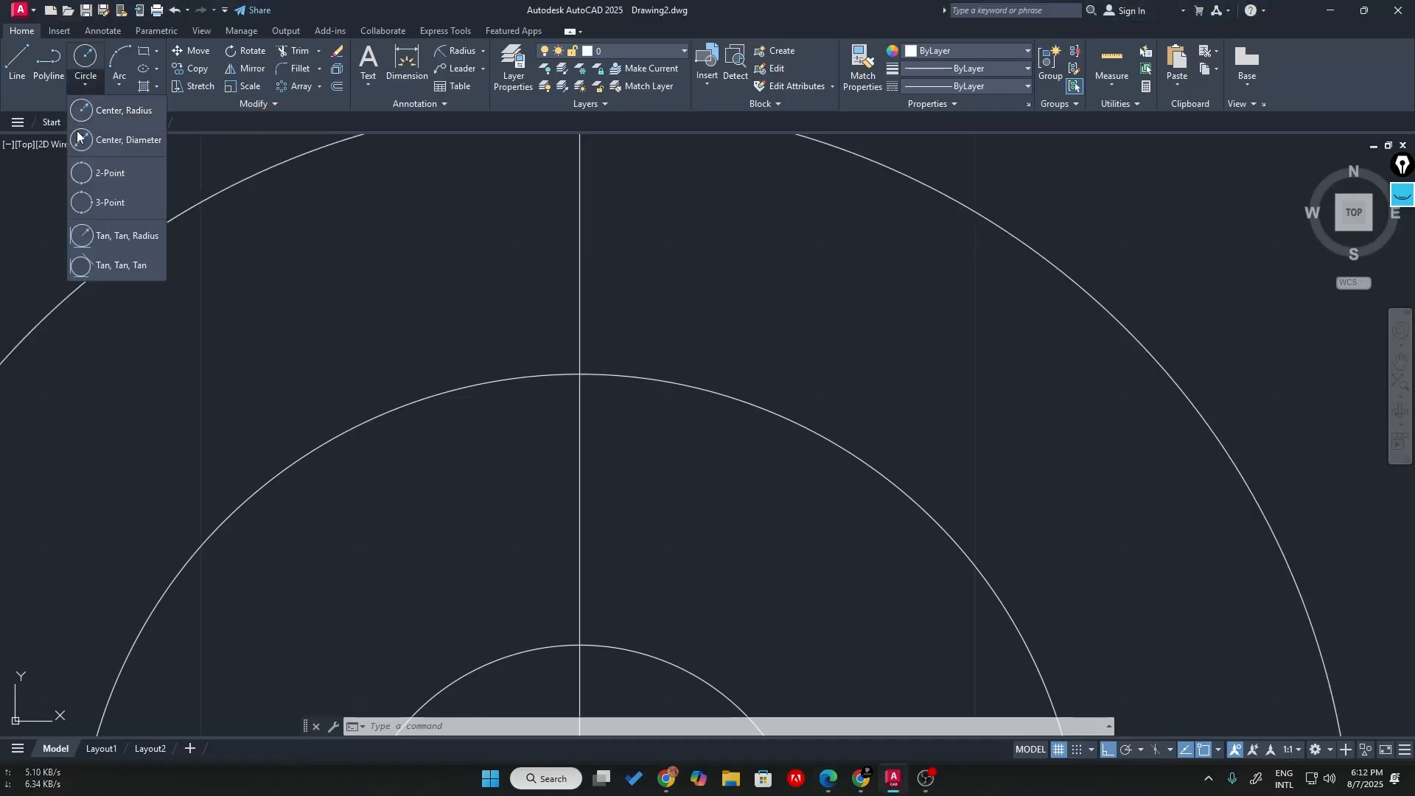
pyautogui.click(127, 140)
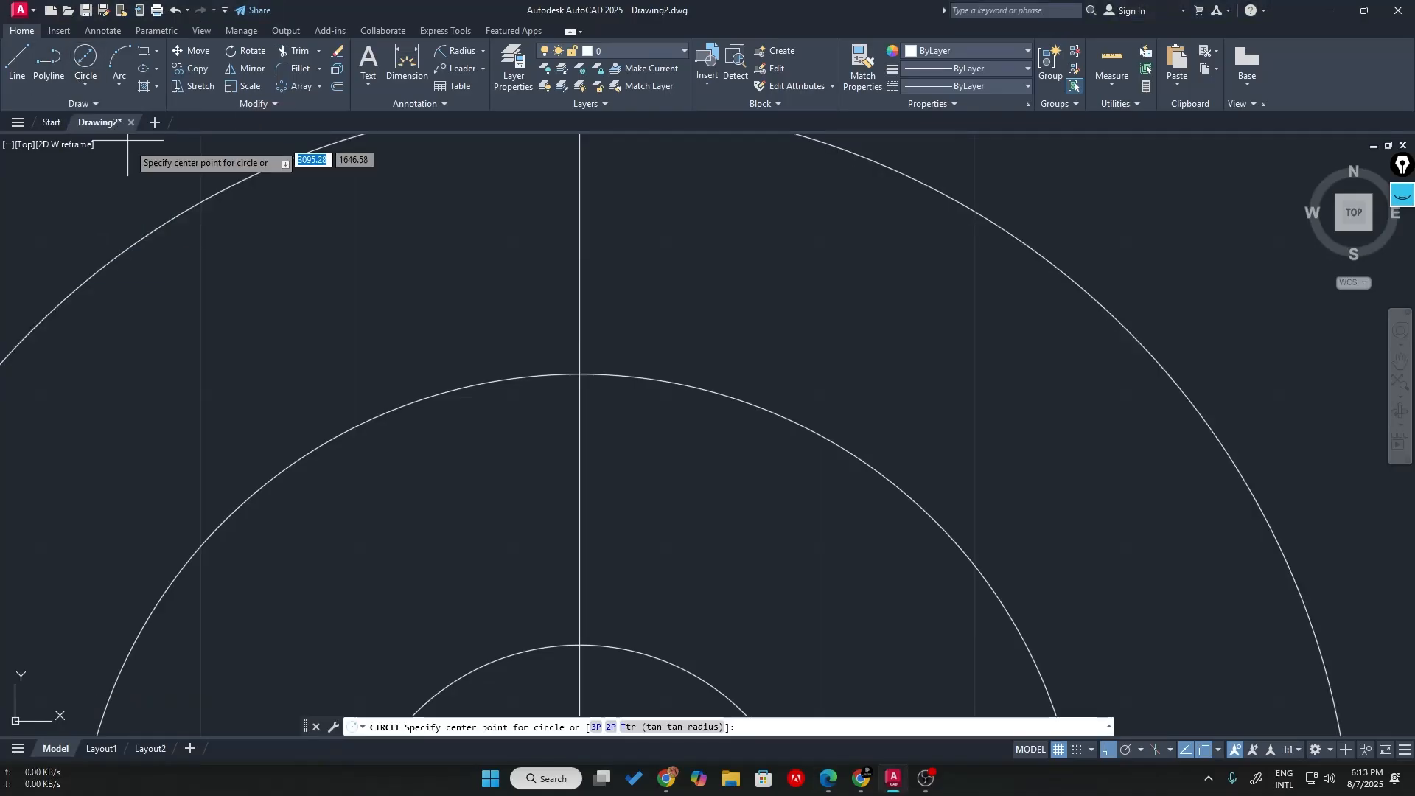
pyautogui.click(579, 374)
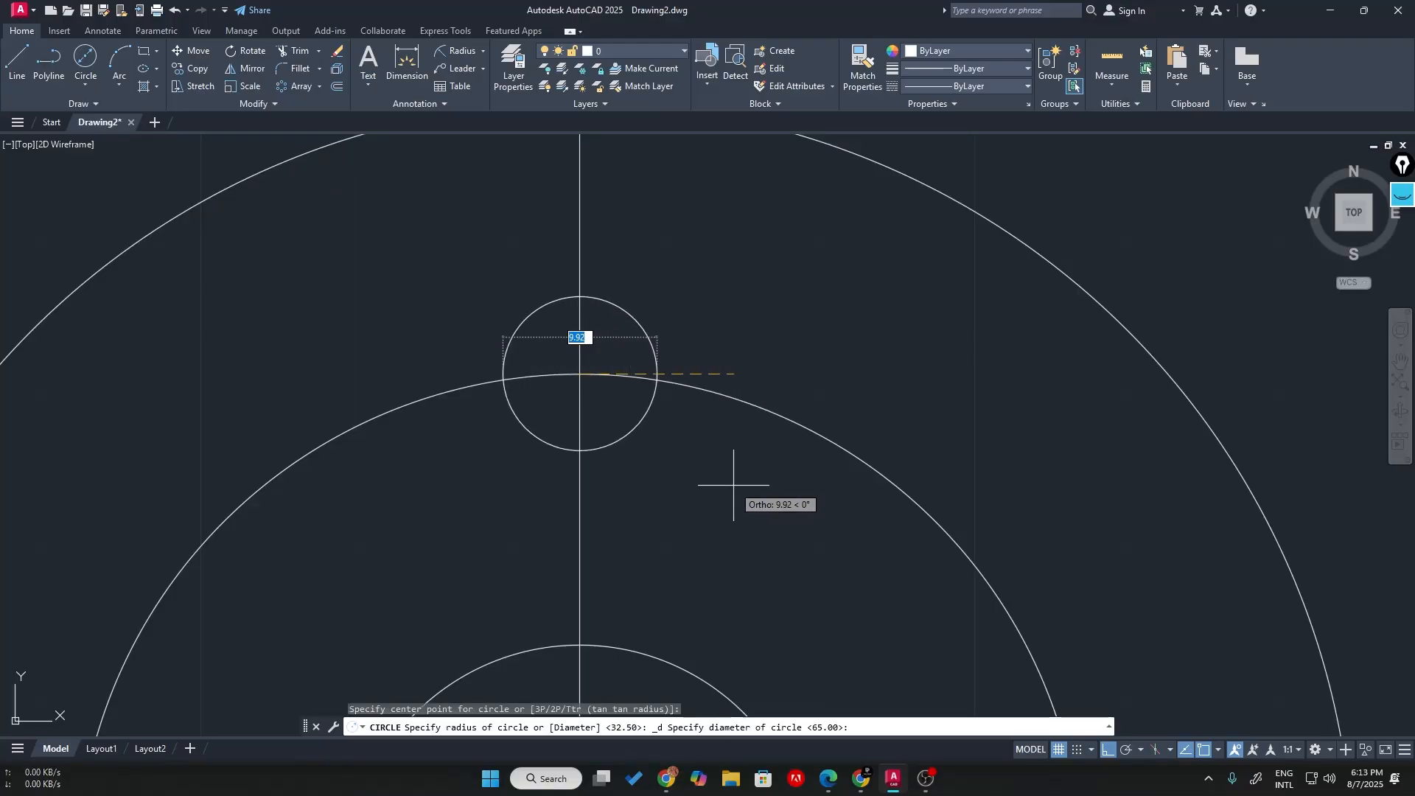
pyautogui.write('22')
pyautogui.press('Return')
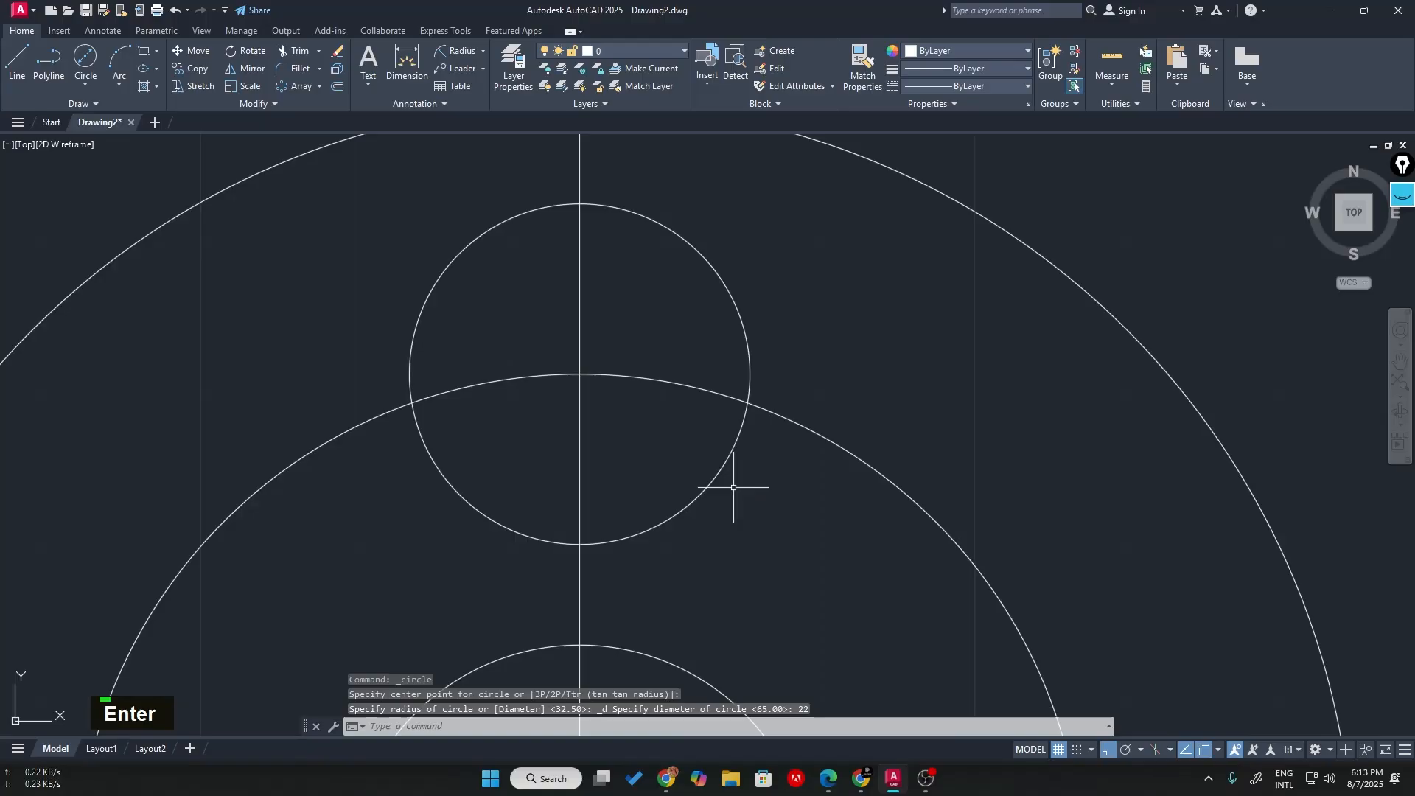
pyautogui.scroll(-1, 734, 488)
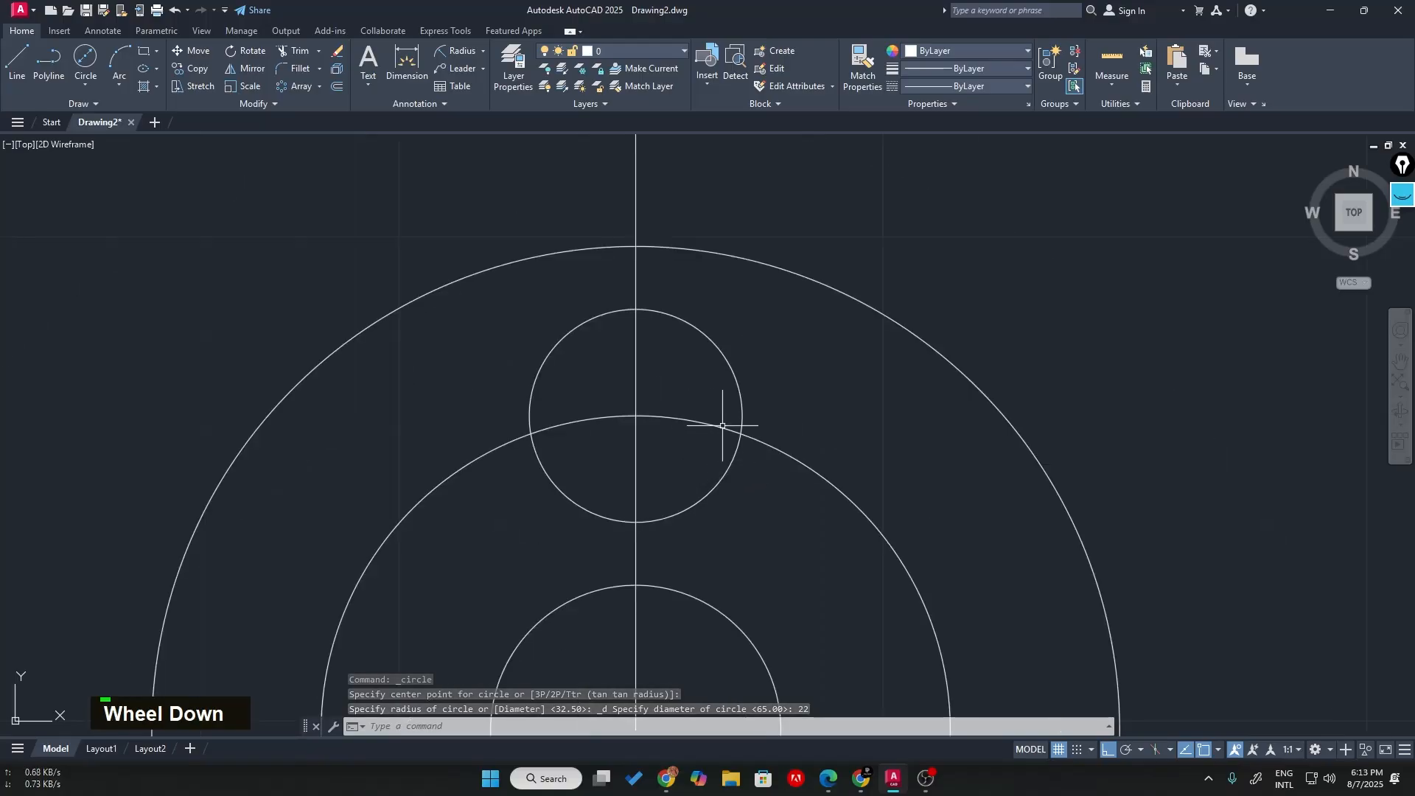
pyautogui.moveTo(716, 338); pyautogui.dragTo(573, 280, button='middle')
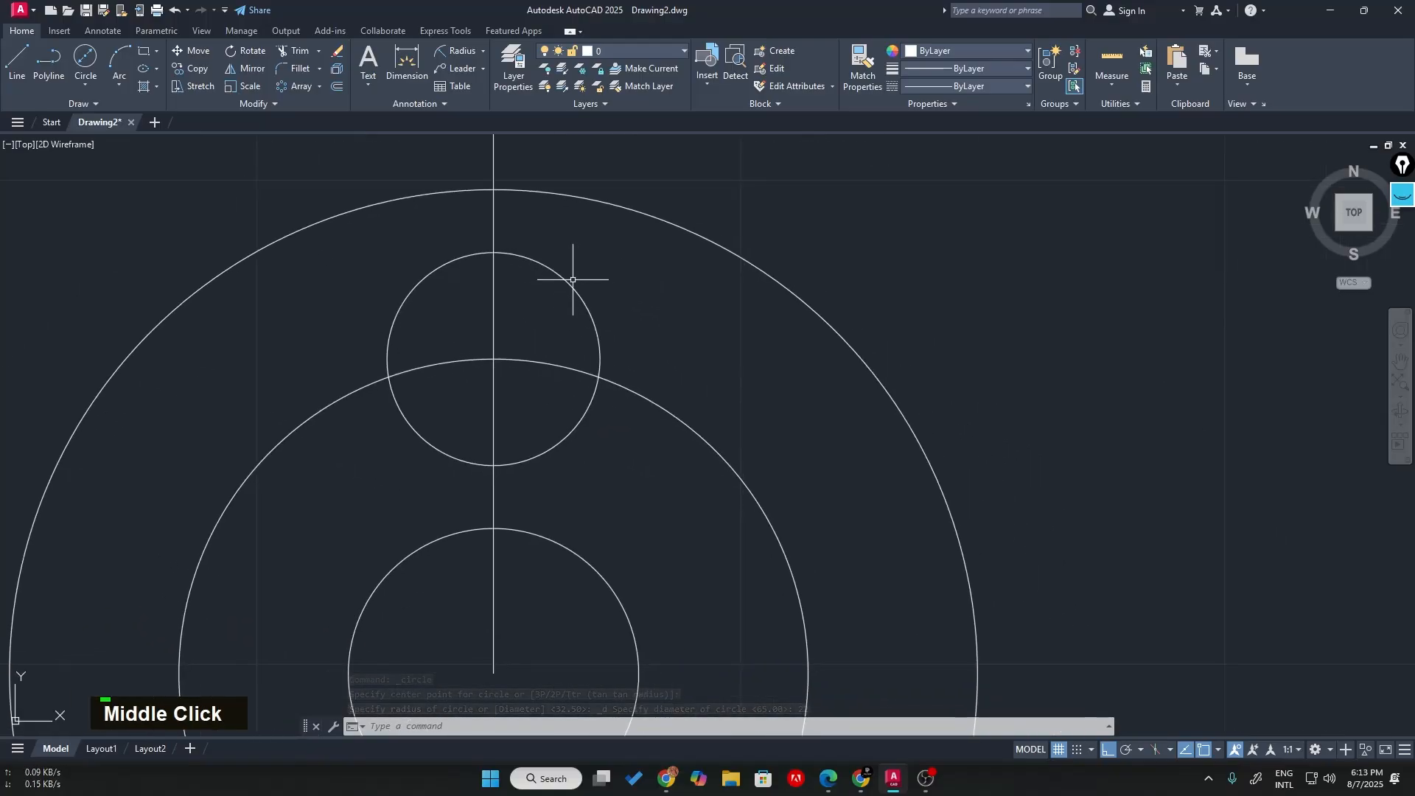
pyautogui.scroll(-1, 573, 291)
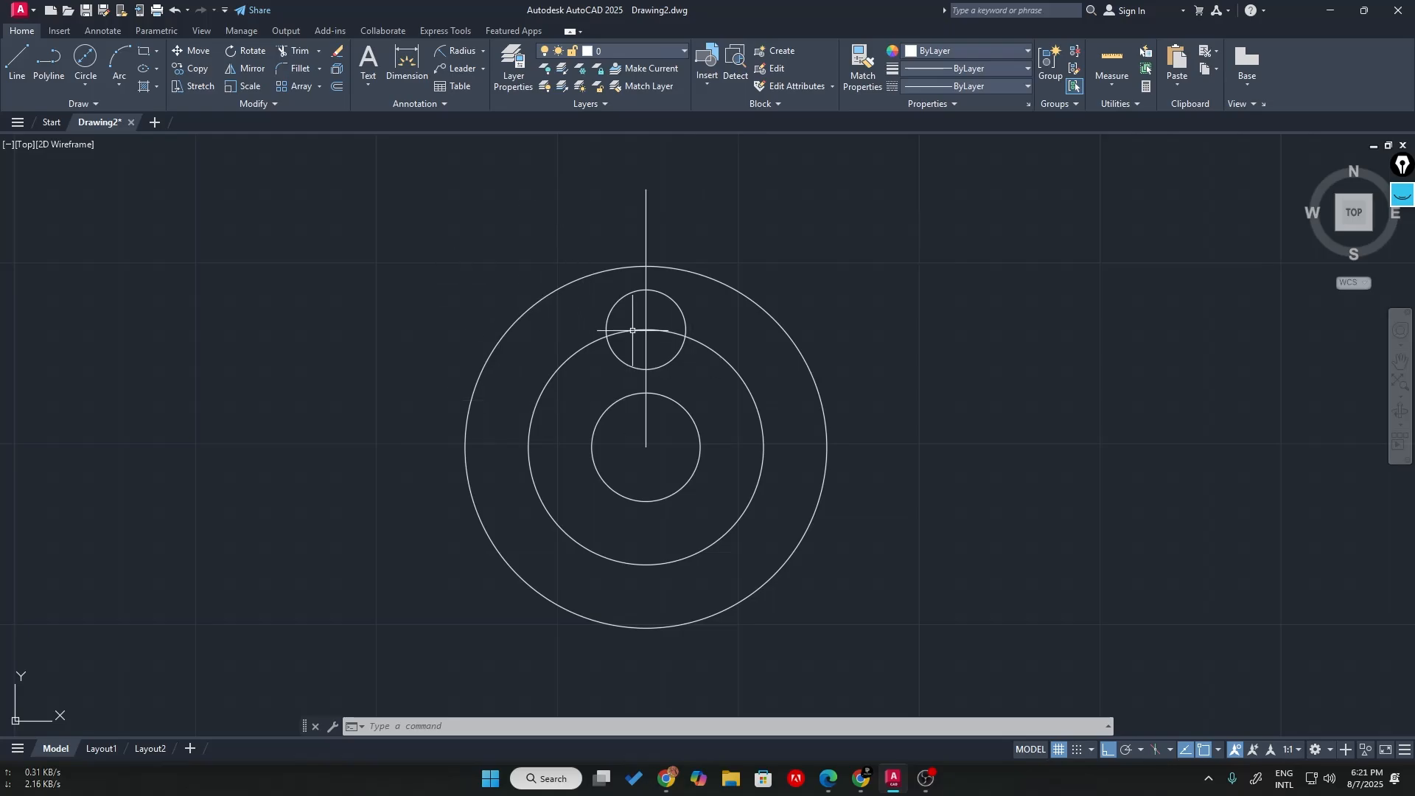
# - Switch to the reference PDF, mark the gaps between neighbouring small holes in pen, hide the markings, and return to AutoCAD
pyautogui.hotkey('alt', 'Tab')
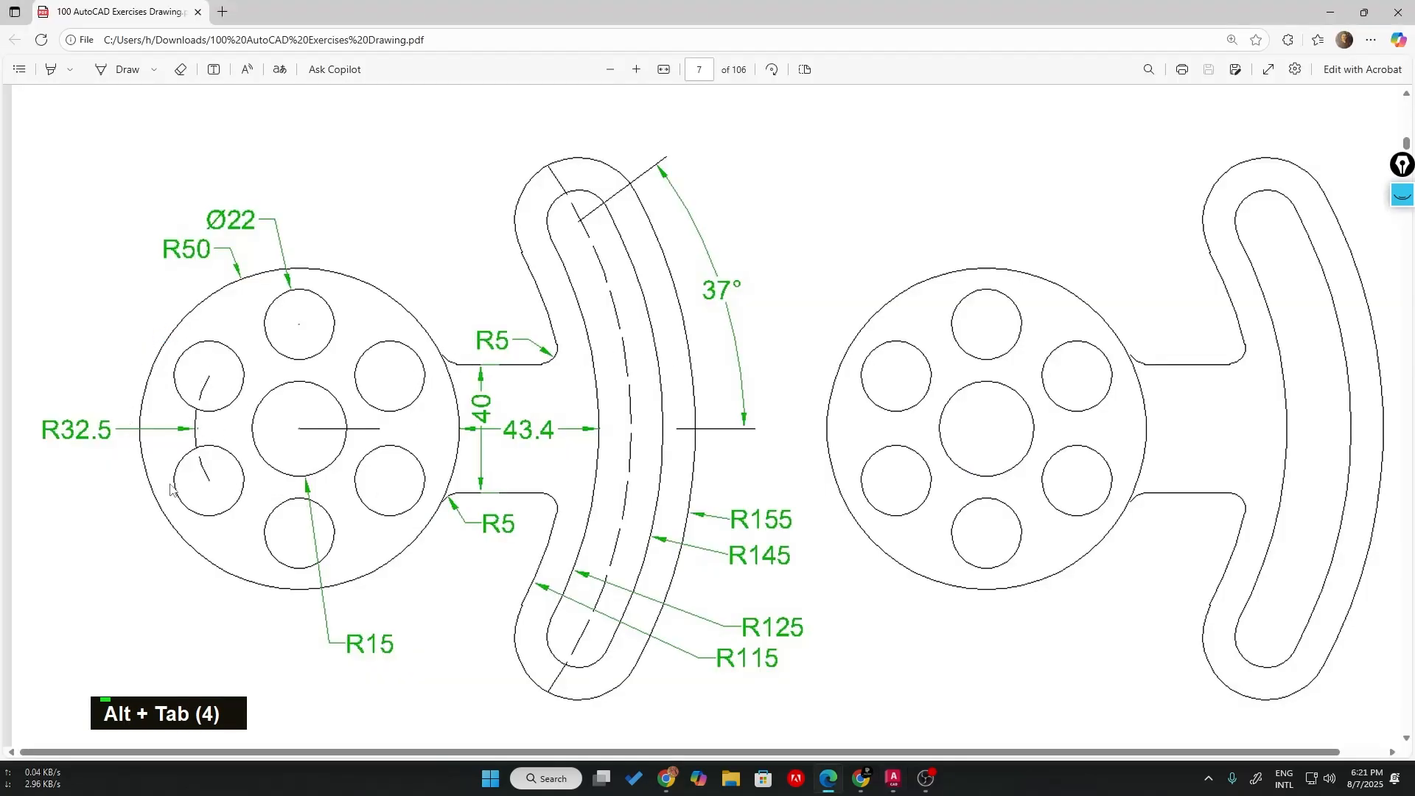
pyautogui.hotkey('alt', 'Tab')
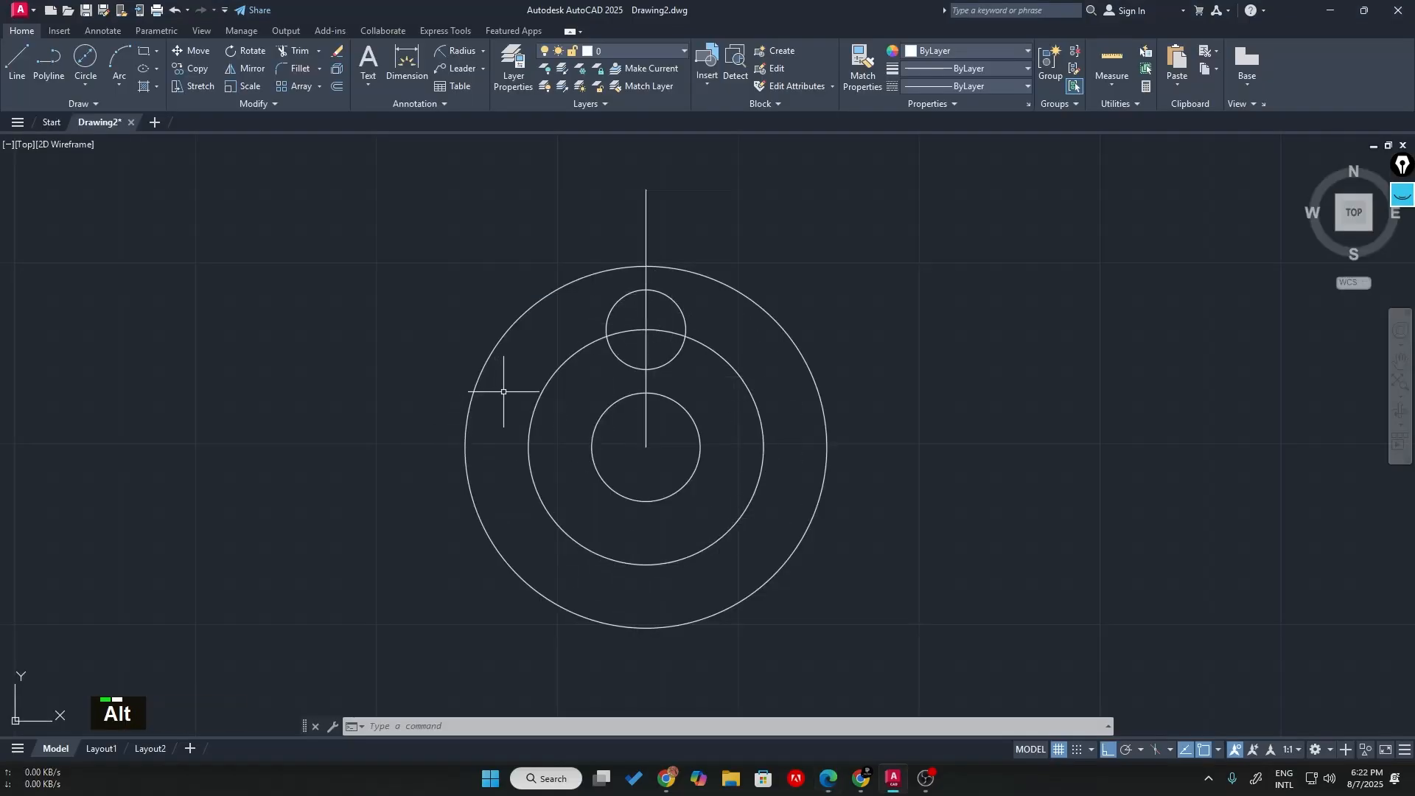
pyautogui.hotkey('alt', 'Tab')
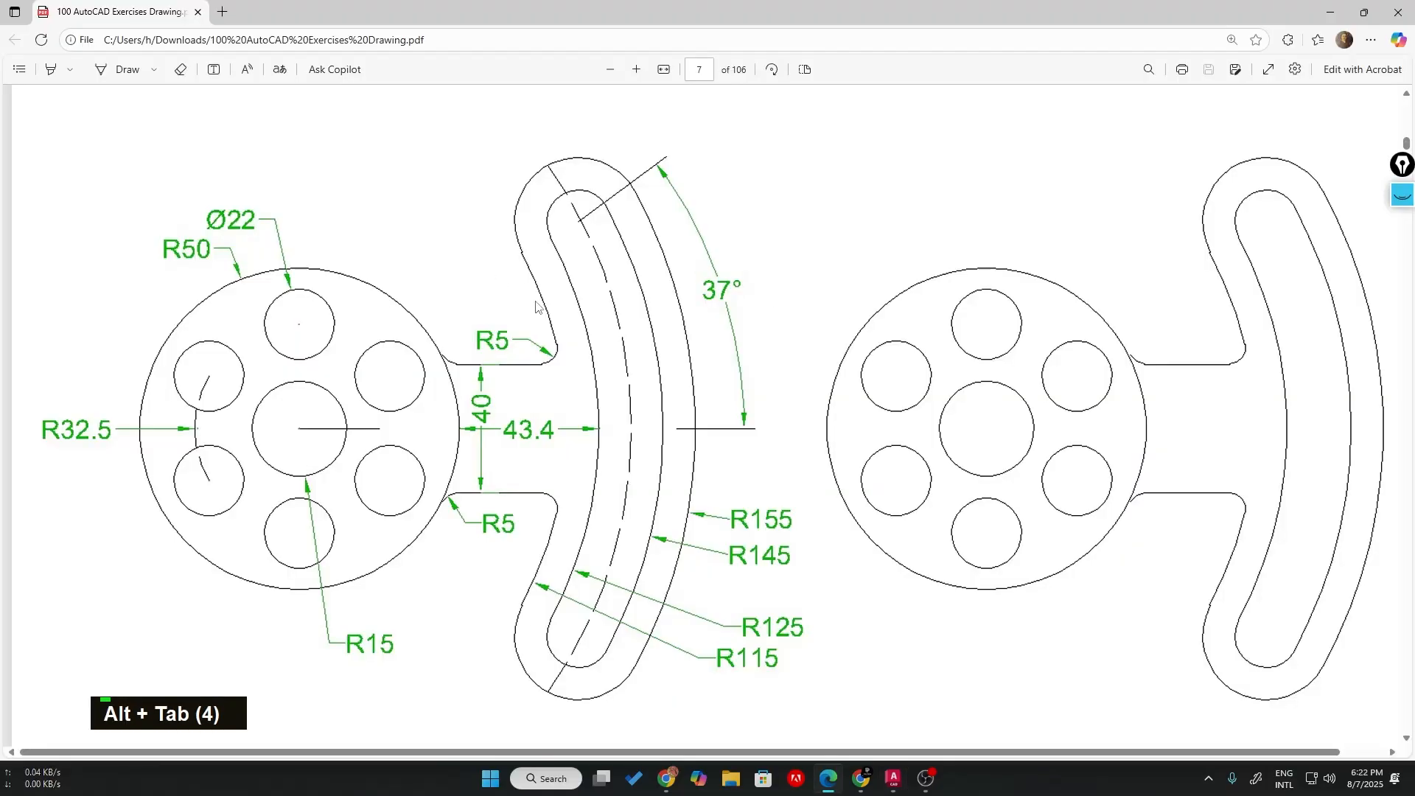
pyautogui.click(1402, 195)
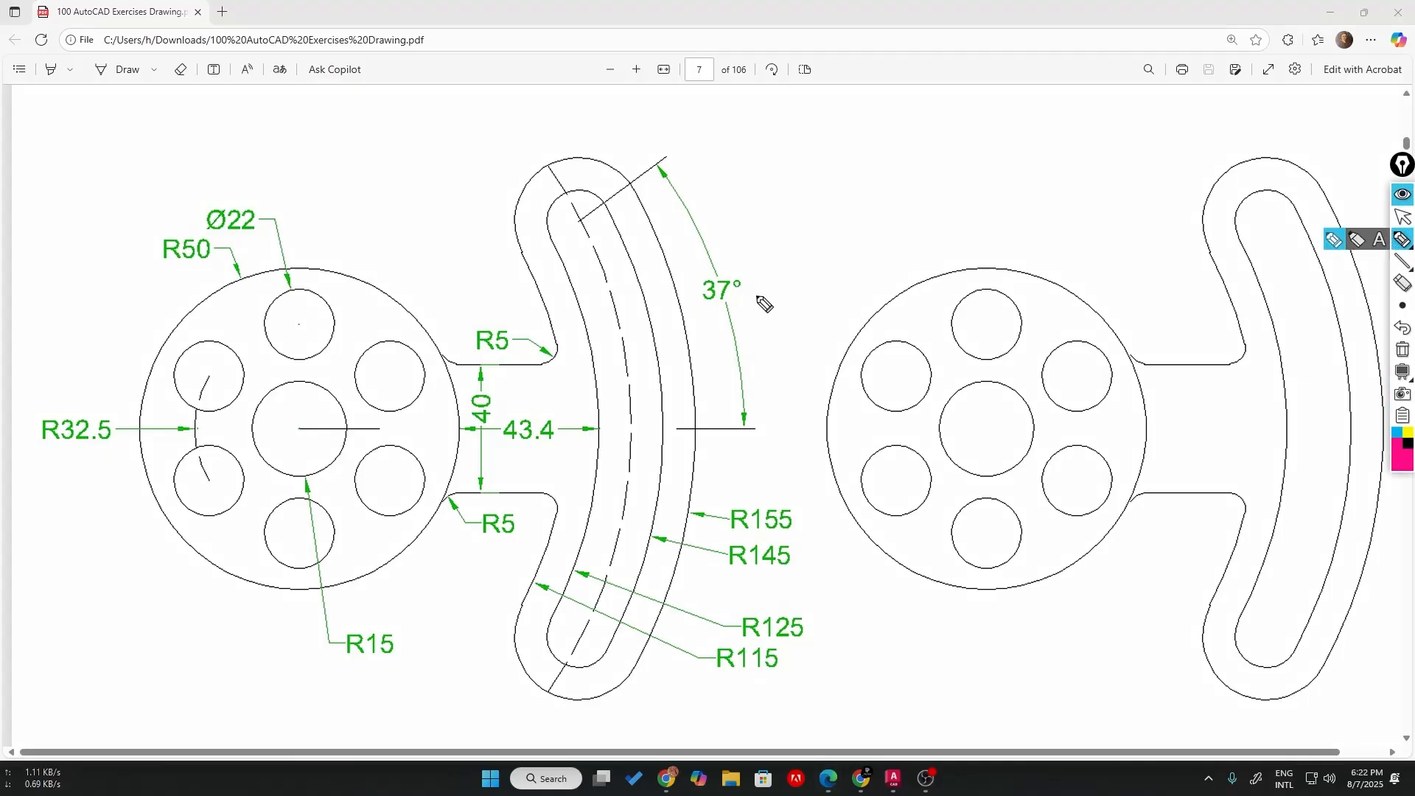
pyautogui.moveTo(330, 336)
pyautogui.mouseDown()
pyautogui.moveTo(359, 361)
pyautogui.moveTo(345, 338)
pyautogui.mouseUp()
pyautogui.moveTo(400, 409)
pyautogui.mouseDown()
pyautogui.moveTo(396, 445)
pyautogui.moveTo(388, 429)
pyautogui.mouseUp()
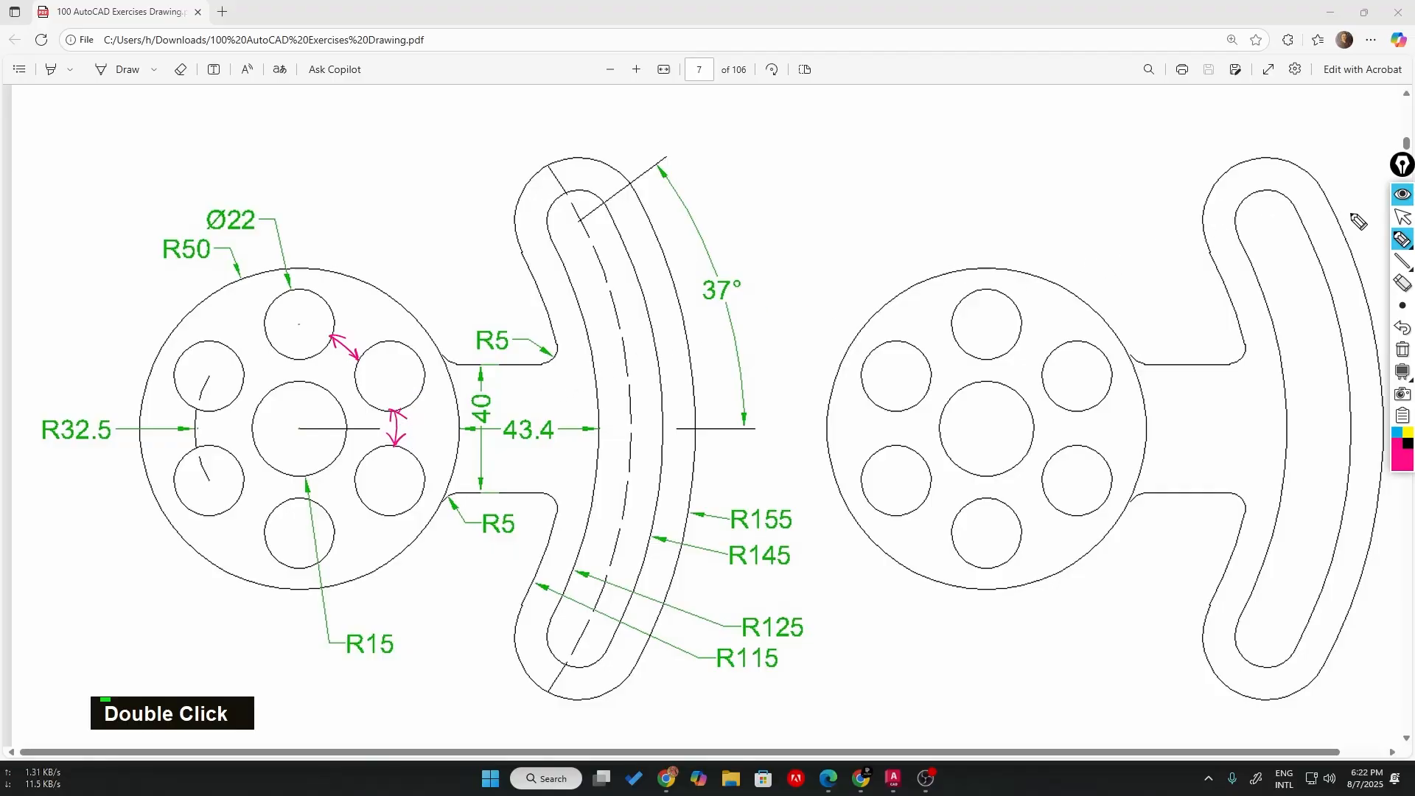
pyautogui.moveTo(1401, 249)
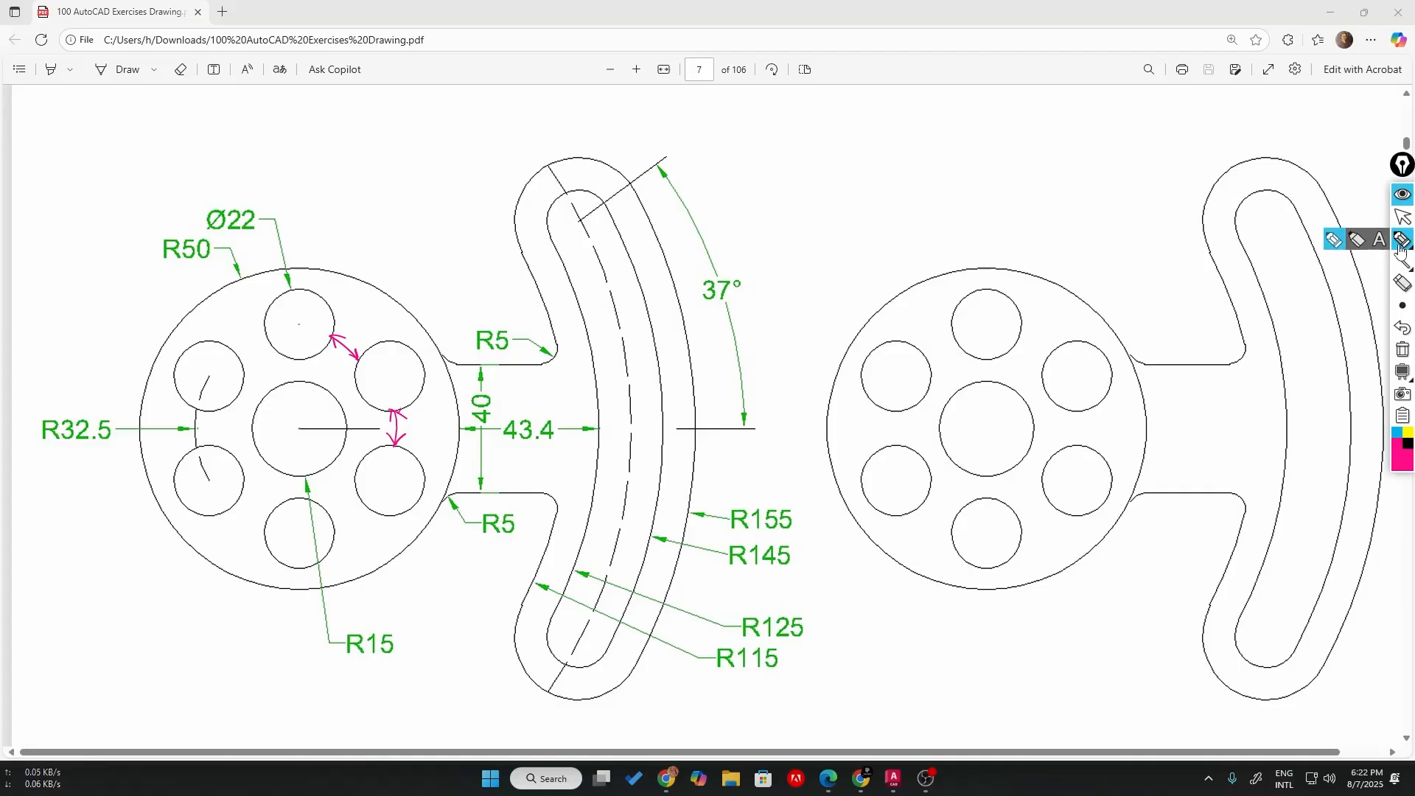
pyautogui.click(1402, 197)
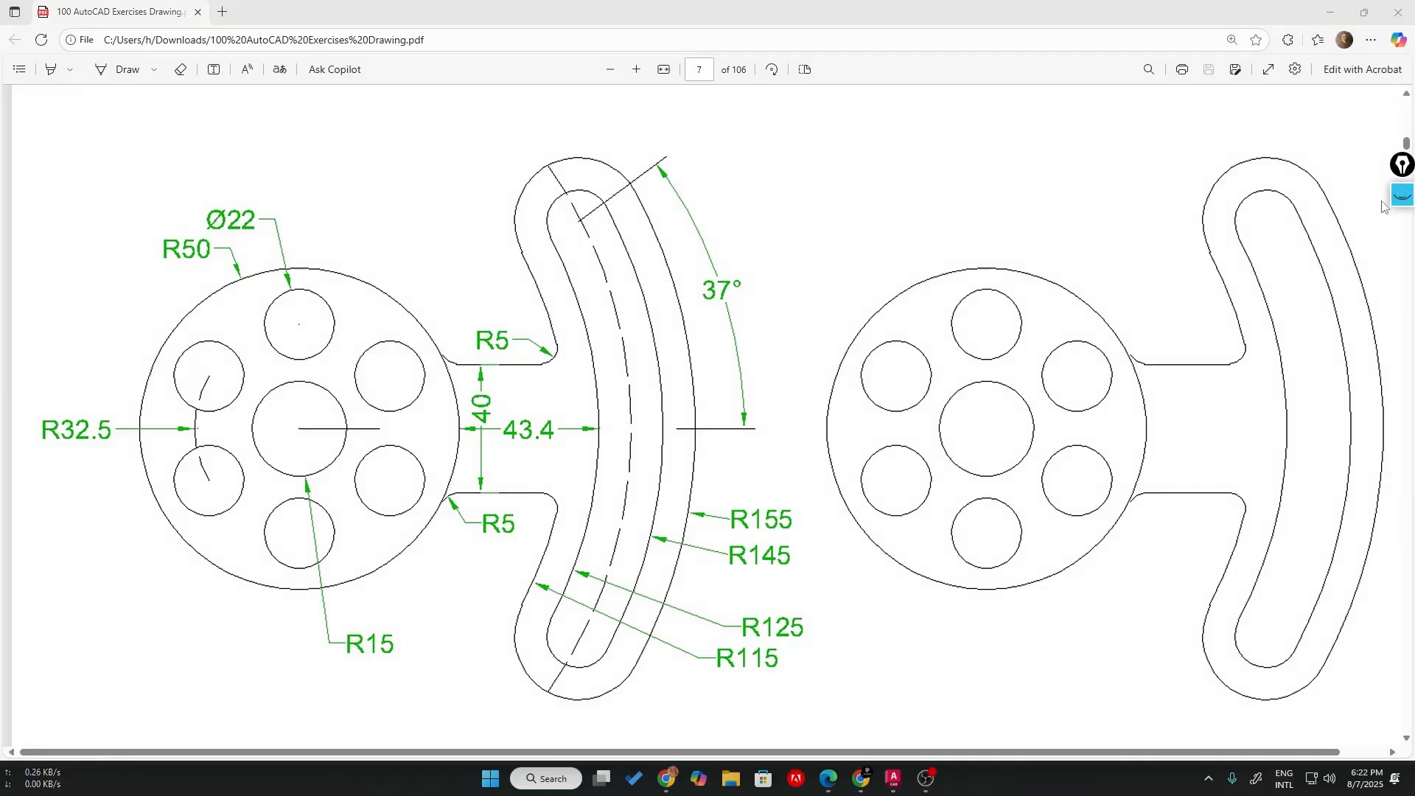
pyautogui.hotkey('alt', 'Tab')
pyautogui.hotkey('alt', 'Tab')
pyautogui.hotkey('alt', 'Tab')
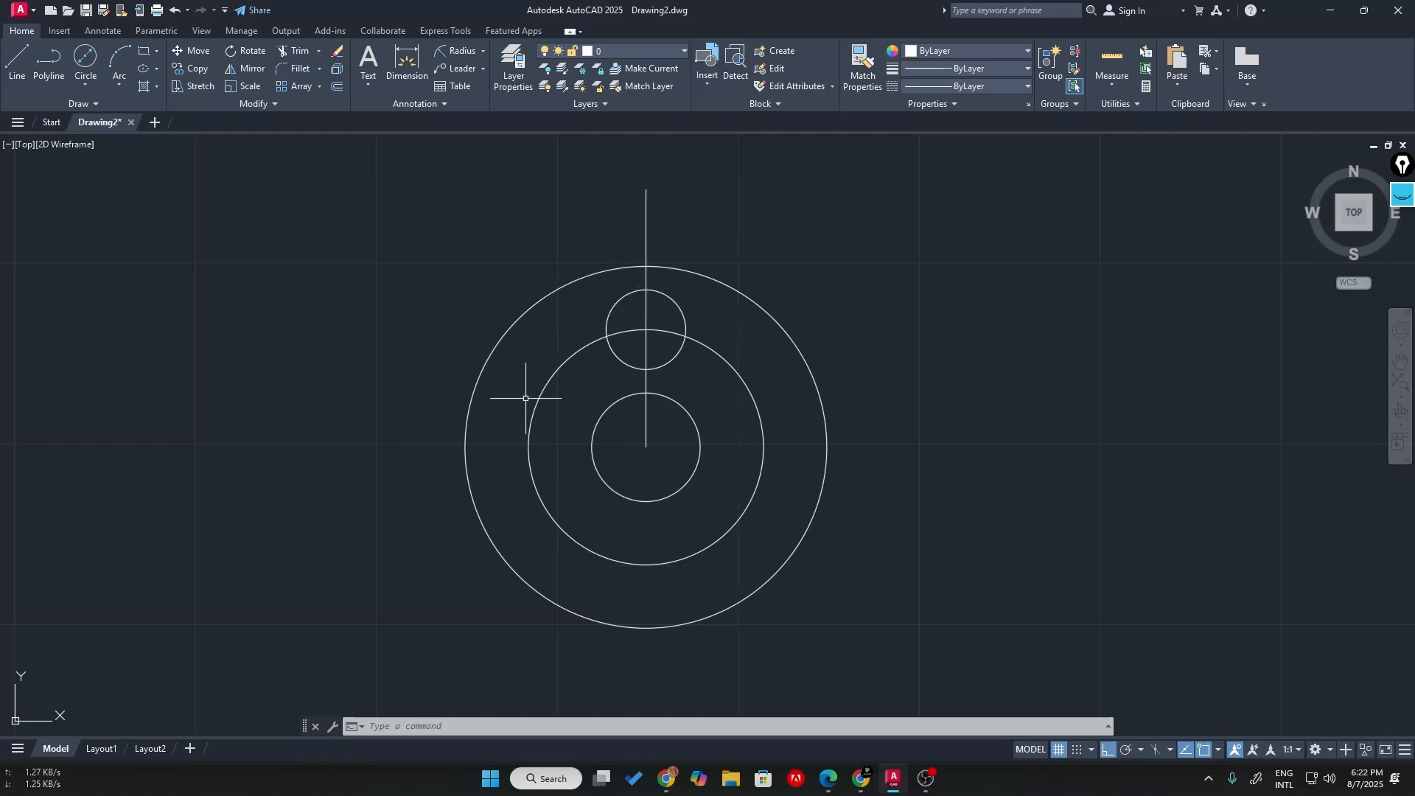
# - Sketch a triangle and a line with evenly spaced triangle copies on a blank pen board, clear it, and return to the drawing
pyautogui.doubleClick(736, 470)
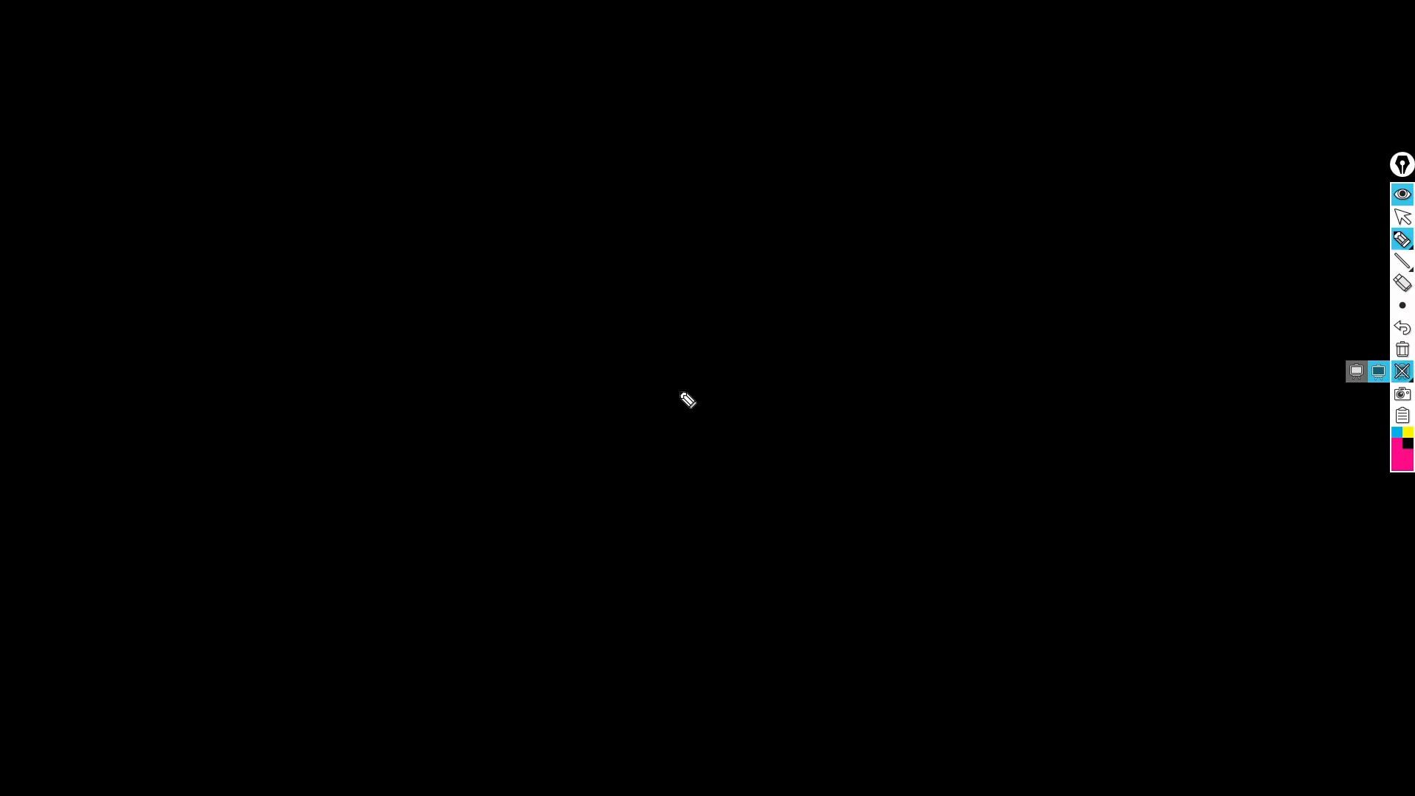
pyautogui.moveTo(650, 307)
pyautogui.mouseDown()
pyautogui.moveTo(681, 299)
pyautogui.moveTo(650, 306)
pyautogui.mouseUp()
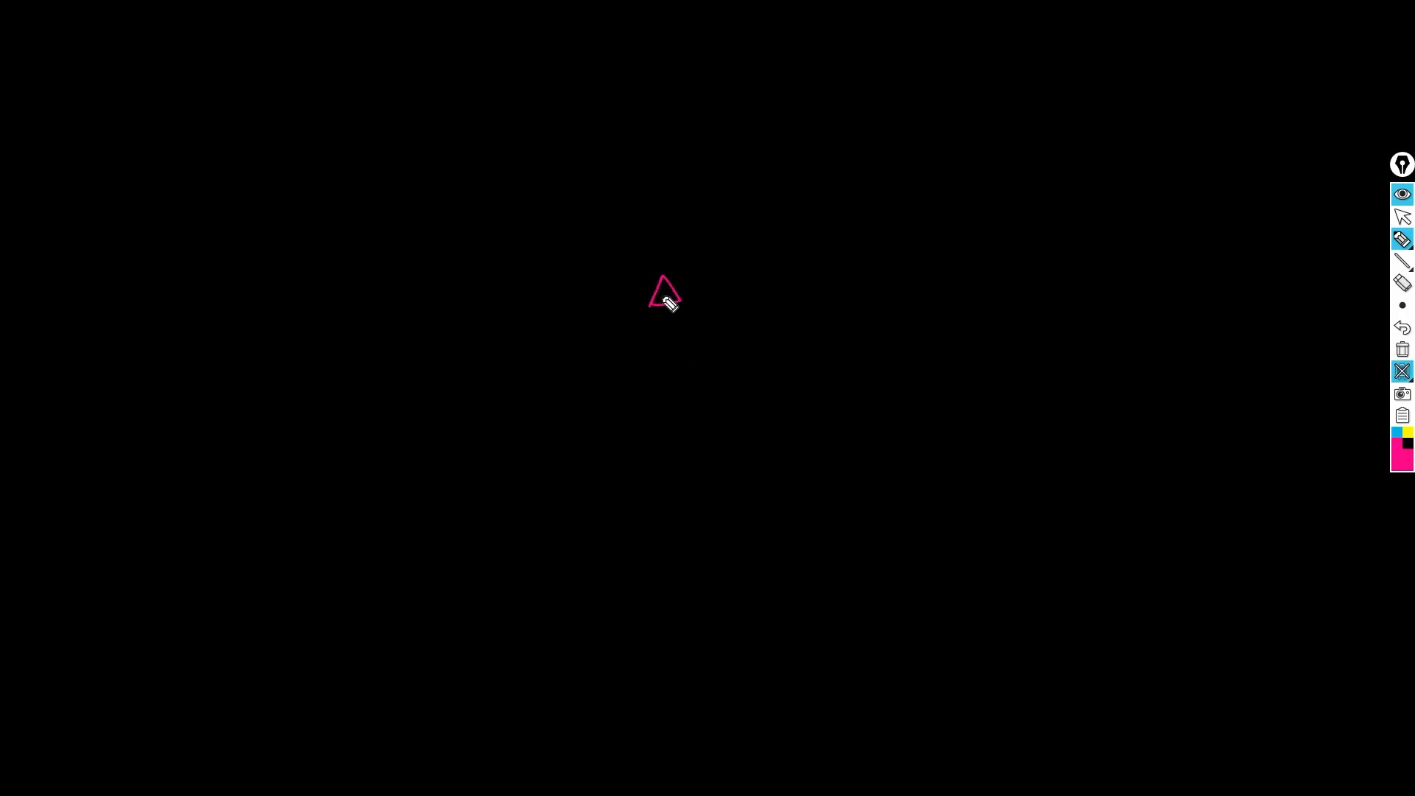
pyautogui.moveTo(633, 430); pyautogui.dragTo(983, 412)
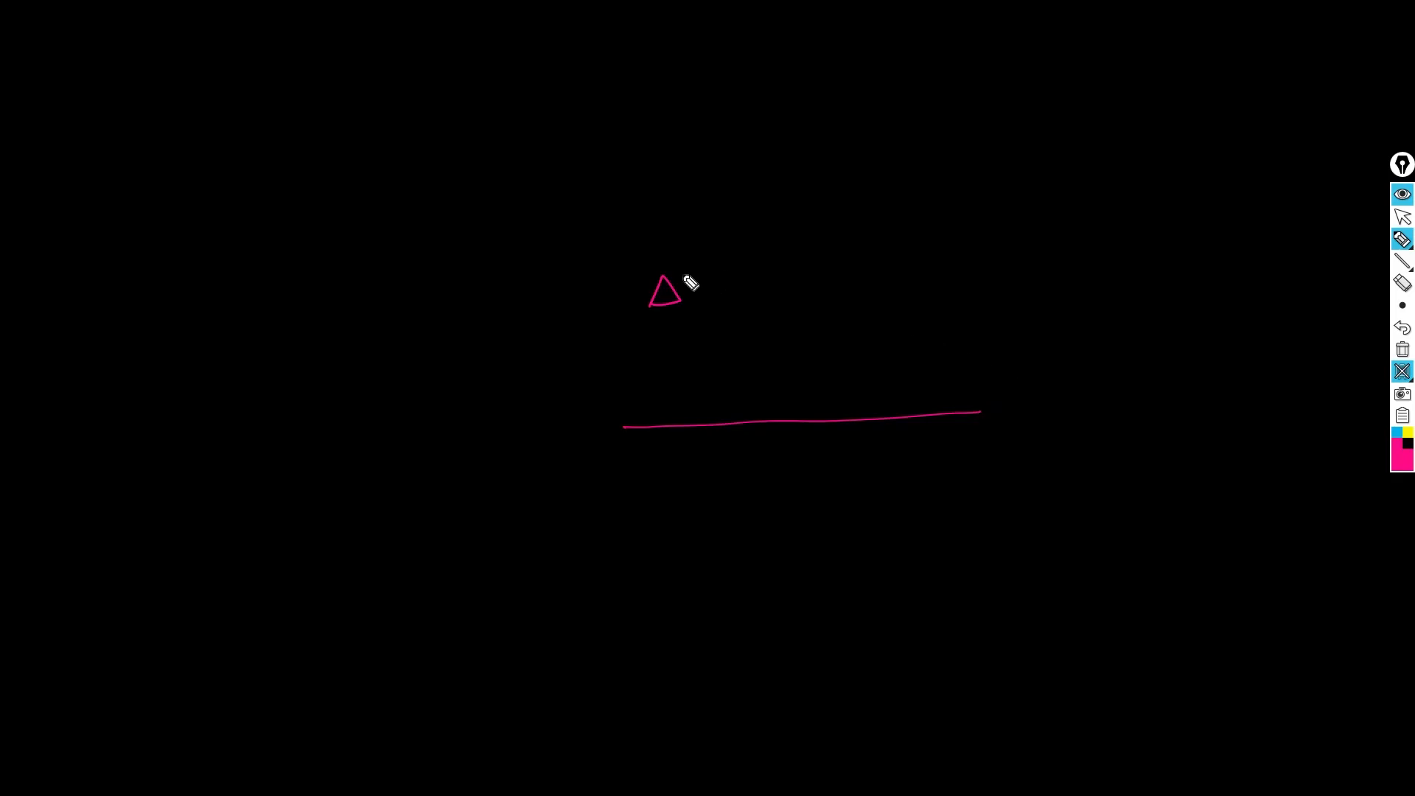
pyautogui.moveTo(665, 279); pyautogui.dragTo(653, 305)
pyautogui.moveTo(981, 409); pyautogui.dragTo(982, 413)
pyautogui.moveTo(621, 436); pyautogui.dragTo(617, 438)
pyautogui.moveTo(972, 429); pyautogui.dragTo(981, 412)
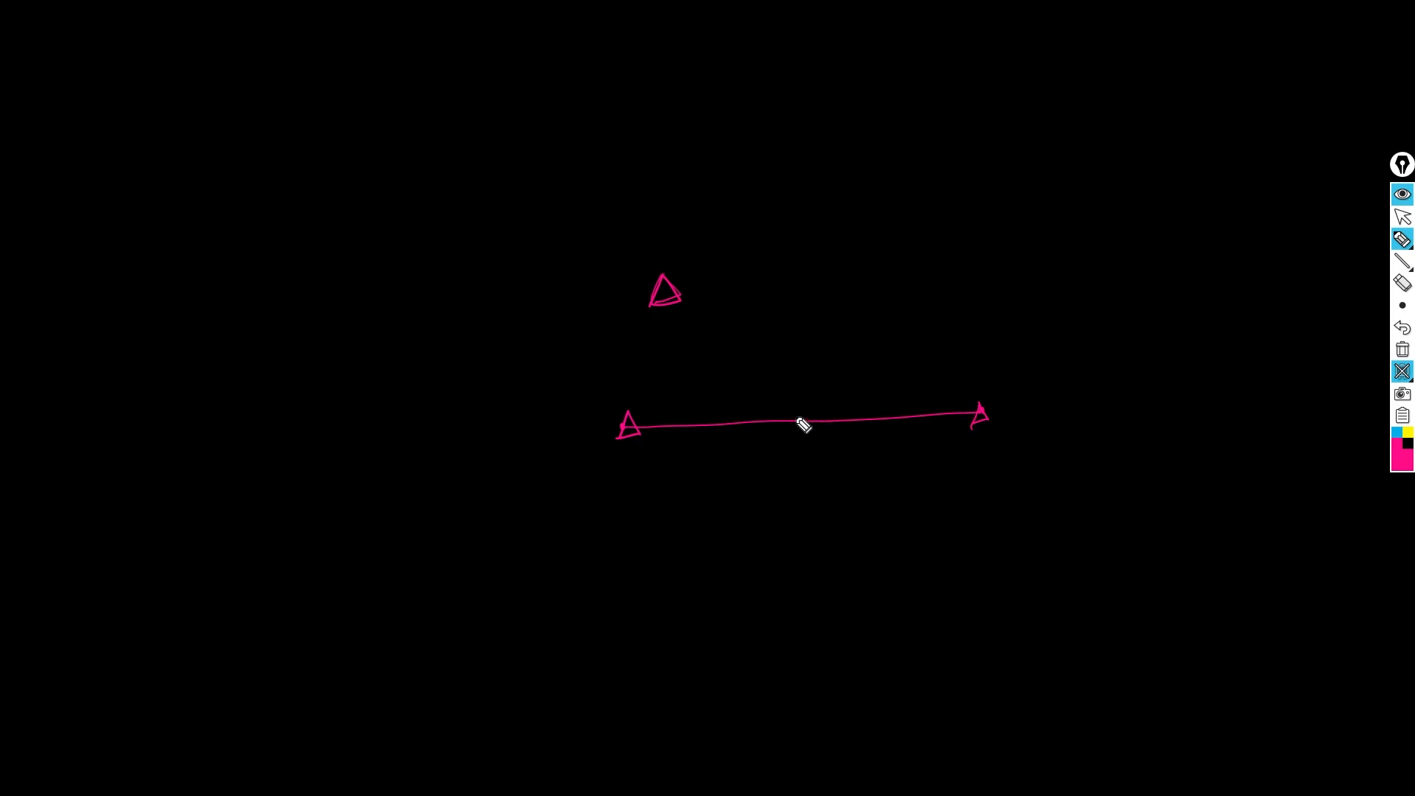
pyautogui.moveTo(679, 441)
pyautogui.mouseDown()
pyautogui.moveTo(683, 425)
pyautogui.moveTo(843, 406)
pyautogui.moveTo(919, 413)
pyautogui.moveTo(903, 427)
pyautogui.mouseUp()
pyautogui.moveTo(635, 421)
pyautogui.mouseDown()
pyautogui.moveTo(745, 420)
pyautogui.moveTo(708, 411)
pyautogui.moveTo(719, 422)
pyautogui.mouseUp()
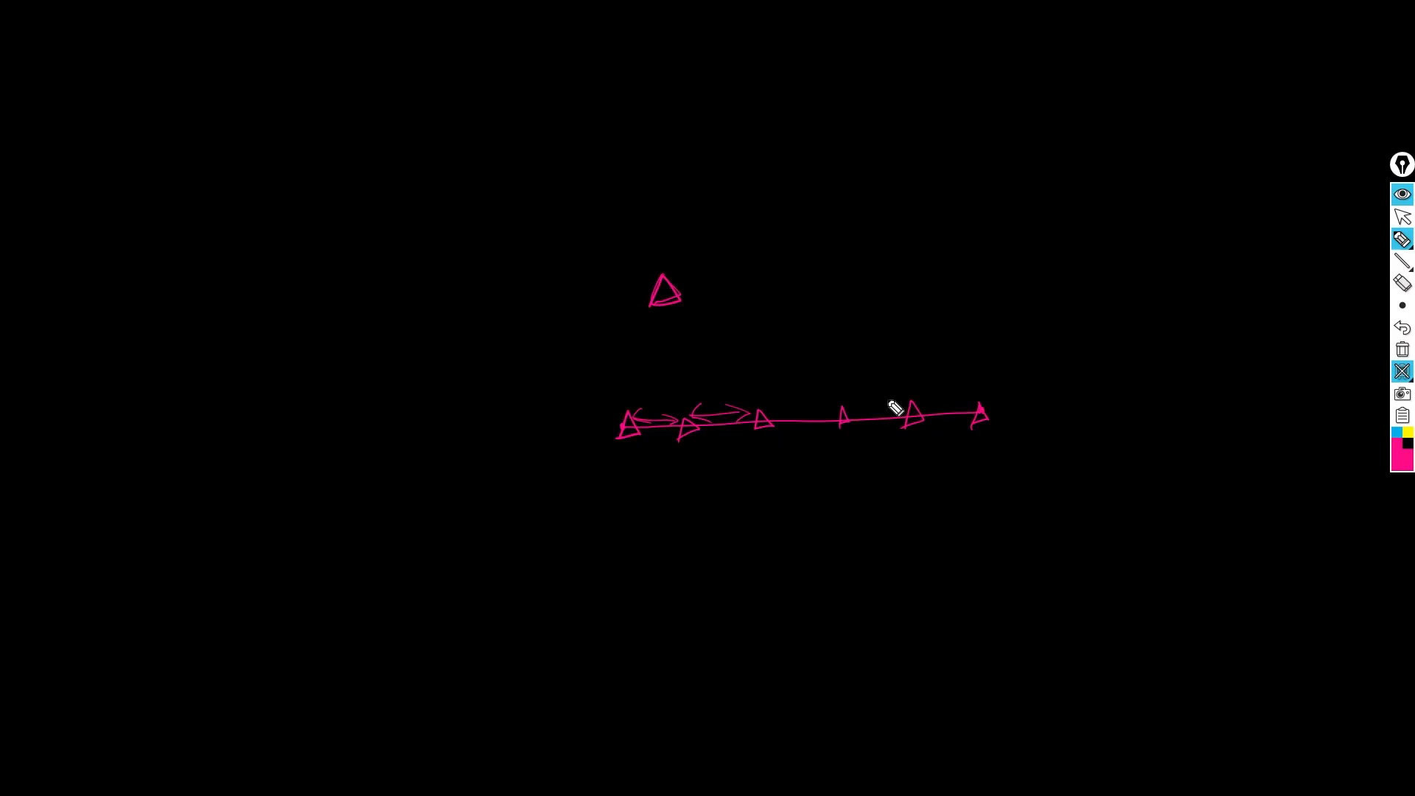
pyautogui.click(1403, 350)
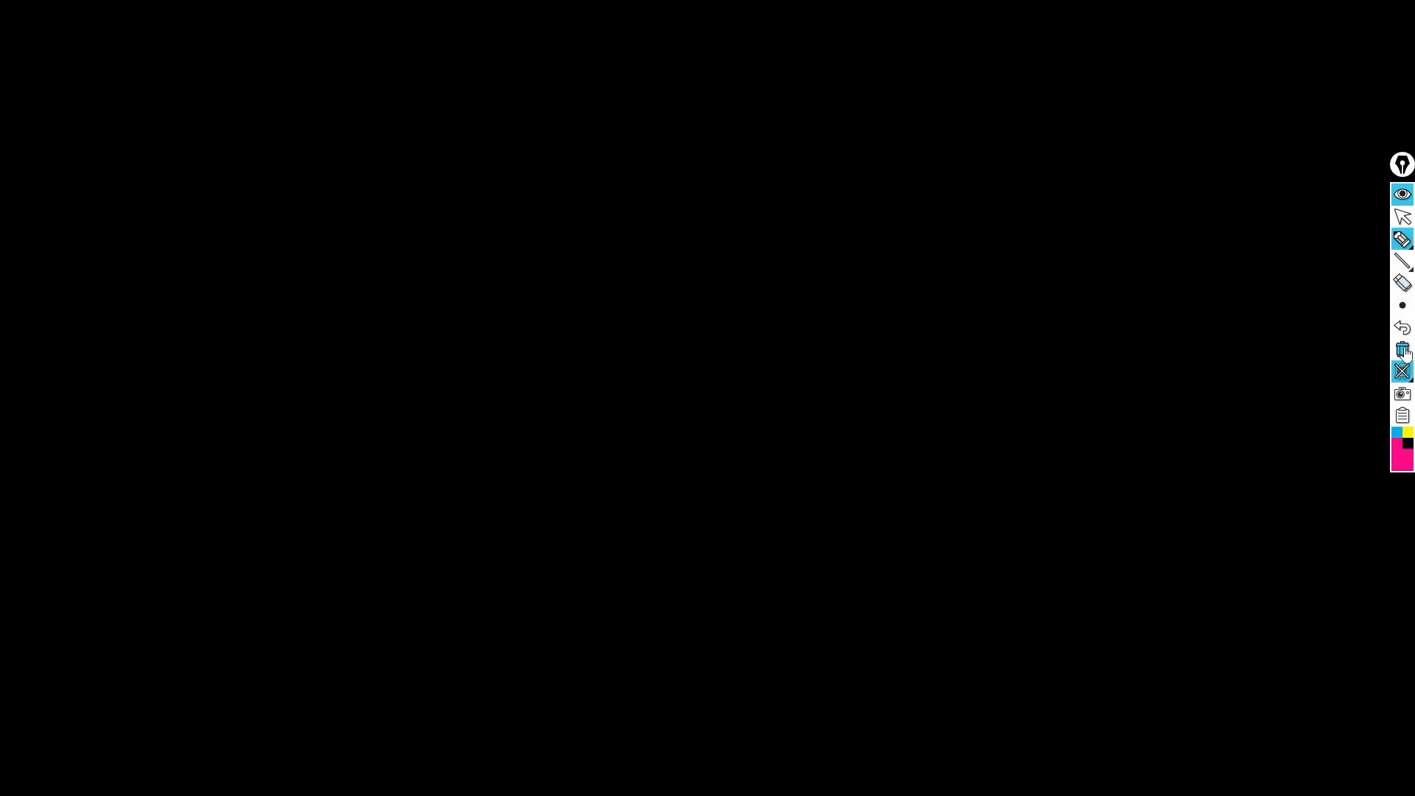
pyautogui.click(1404, 194)
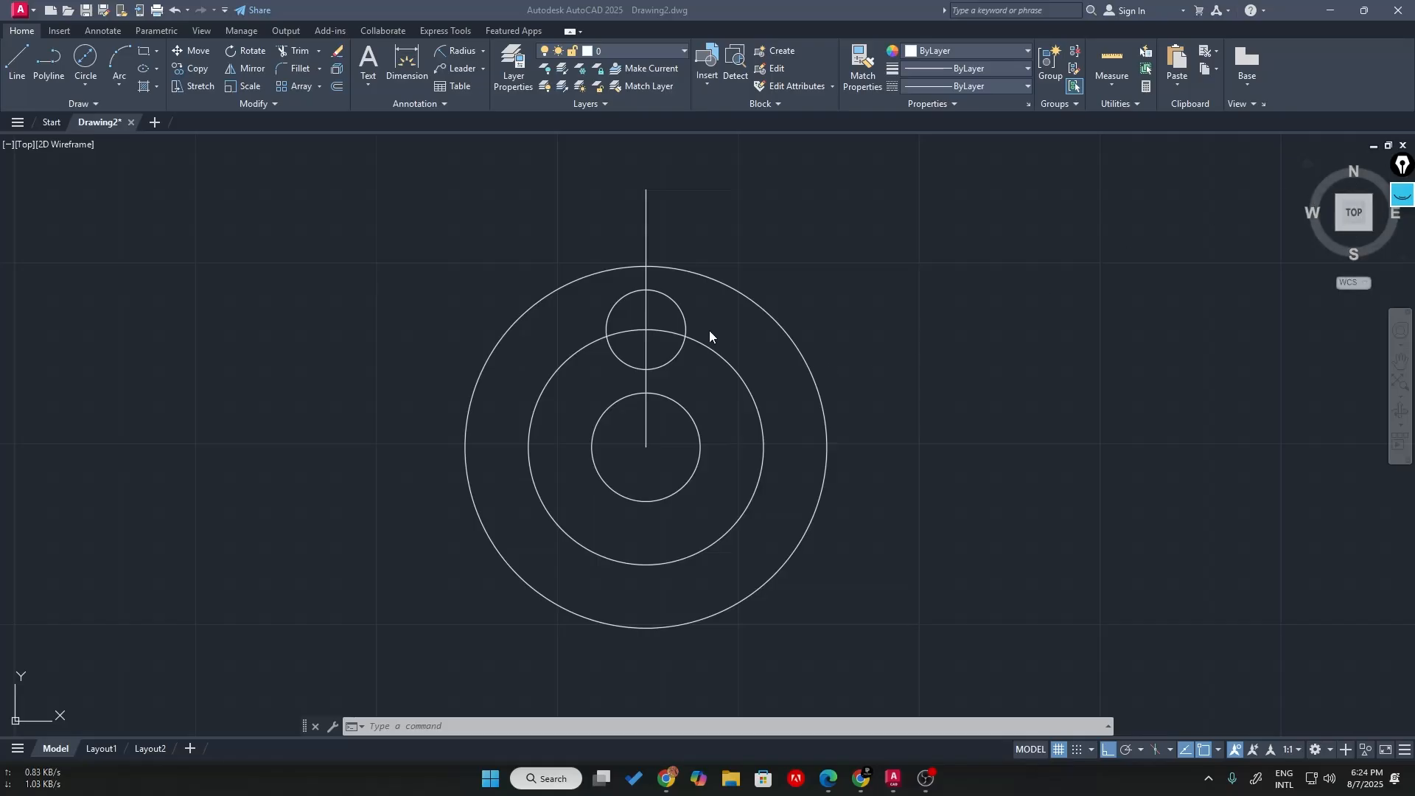
# - Check the hole pattern in the reference PDF and, back in AutoCAD, create a polar array of the Ø22 circle around the disc centre
pyautogui.scroll(4, 693, 325)
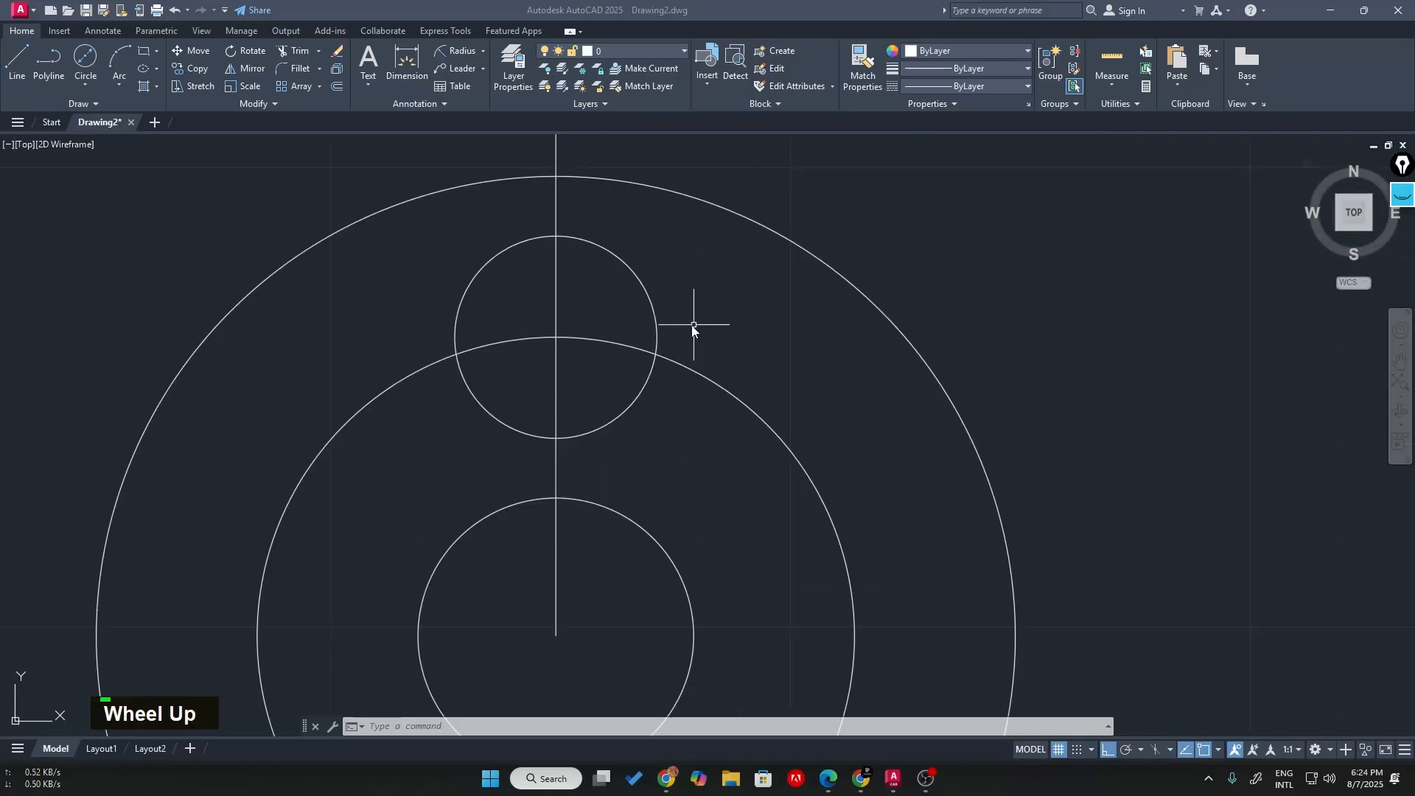
pyautogui.click(651, 300)
pyautogui.scroll(-3, 745, 361)
pyautogui.moveTo(783, 369); pyautogui.dragTo(667, 228, button='middle')
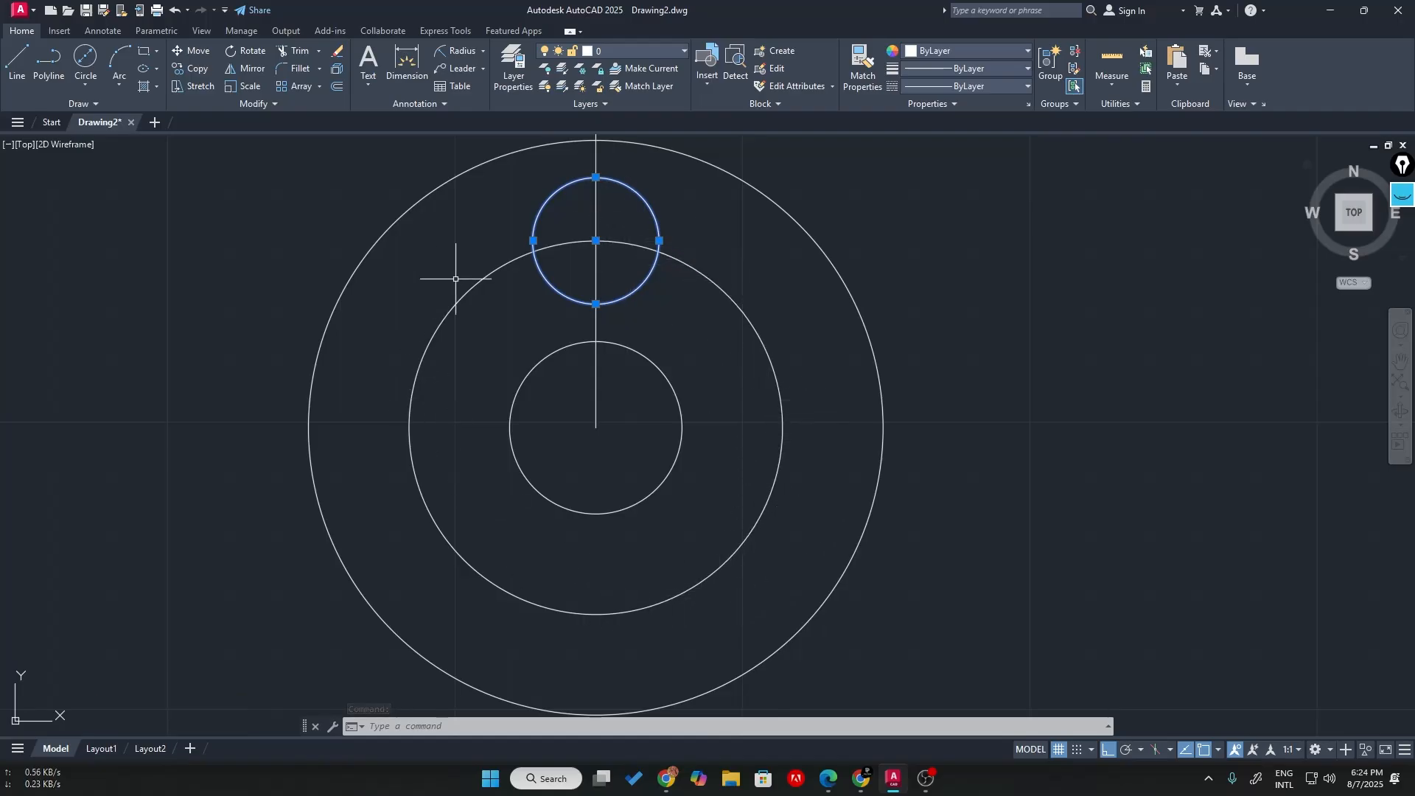
pyautogui.hotkey('alt', 'Tab')
pyautogui.hotkey('alt', 'Tab')
pyautogui.hotkey('alt', 'Tab')
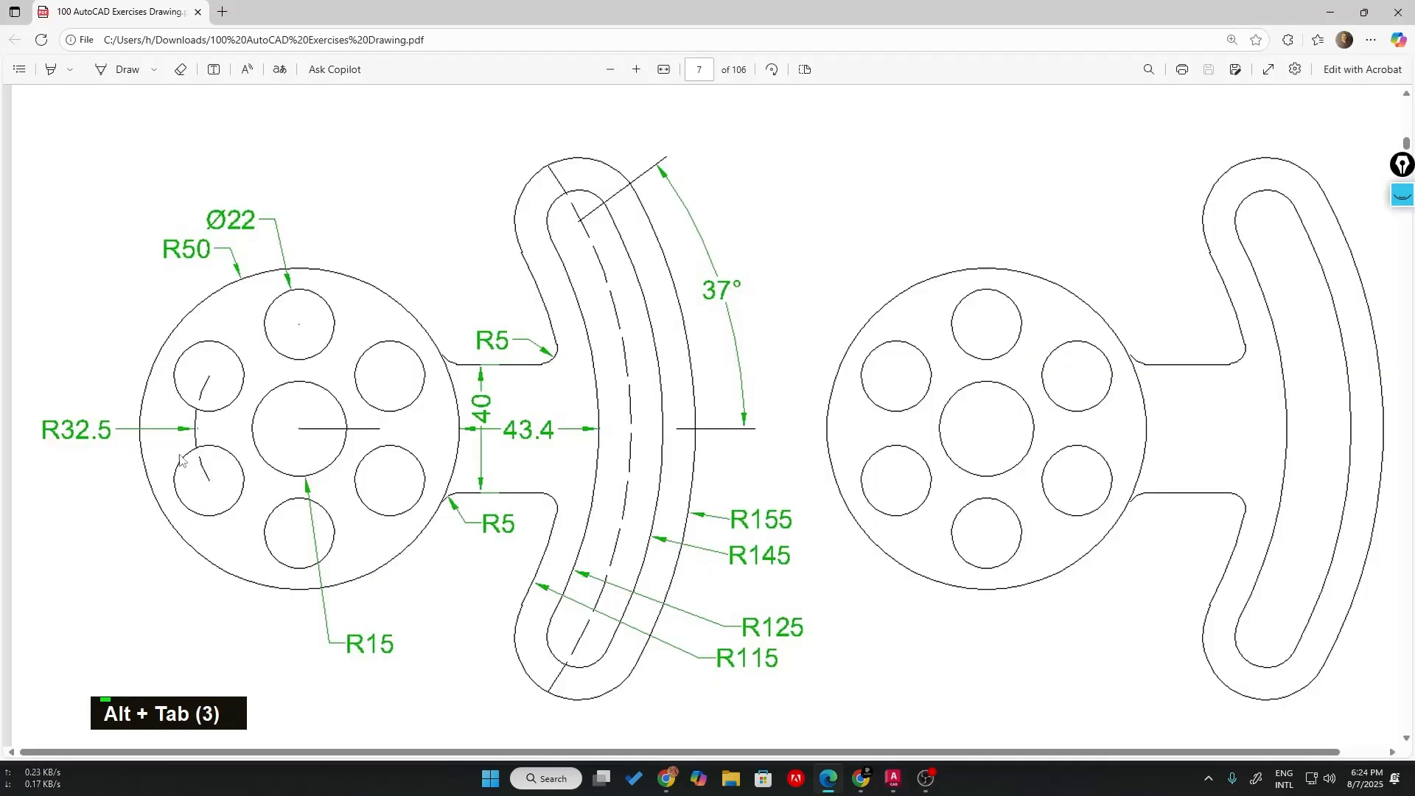
pyautogui.hotkey('alt', 'Tab')
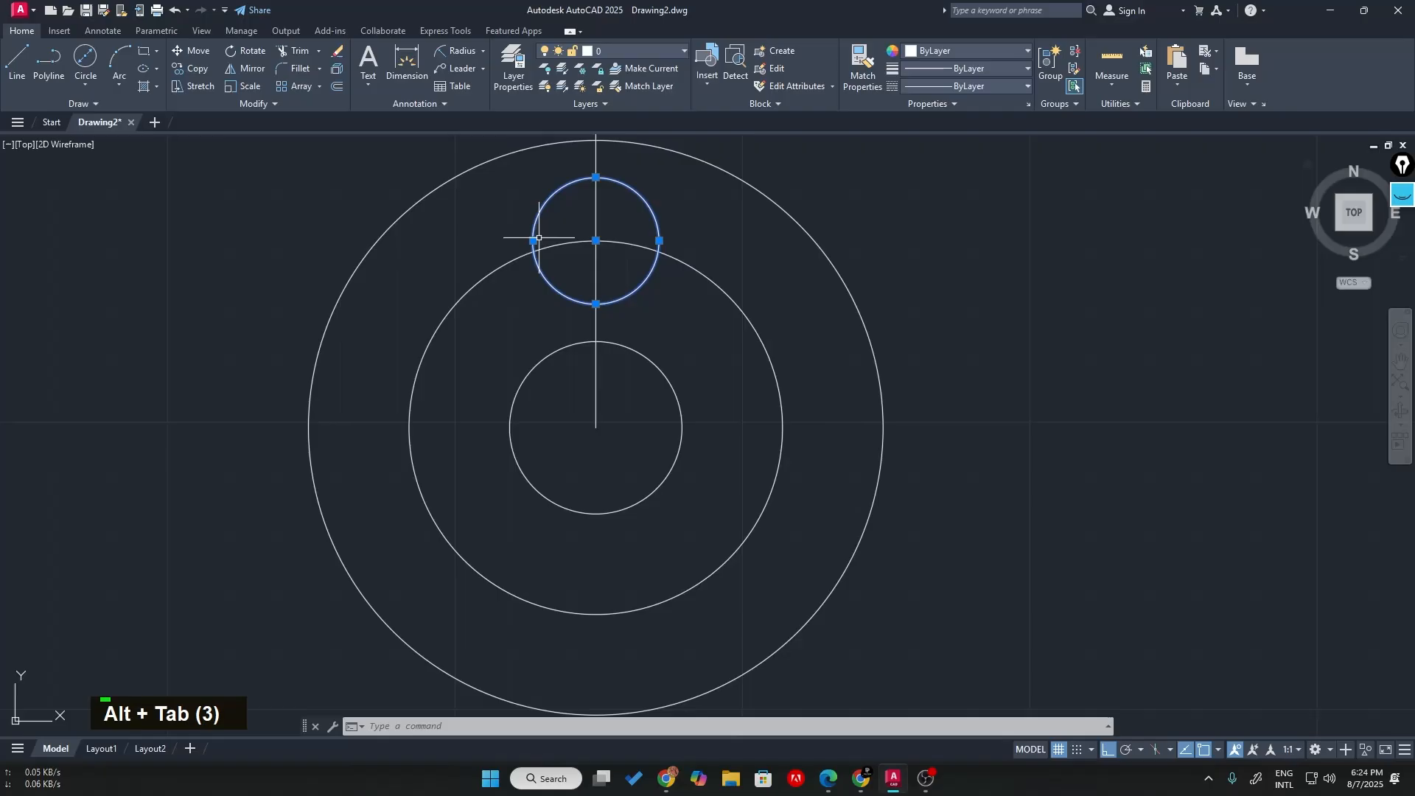
pyautogui.click(320, 87)
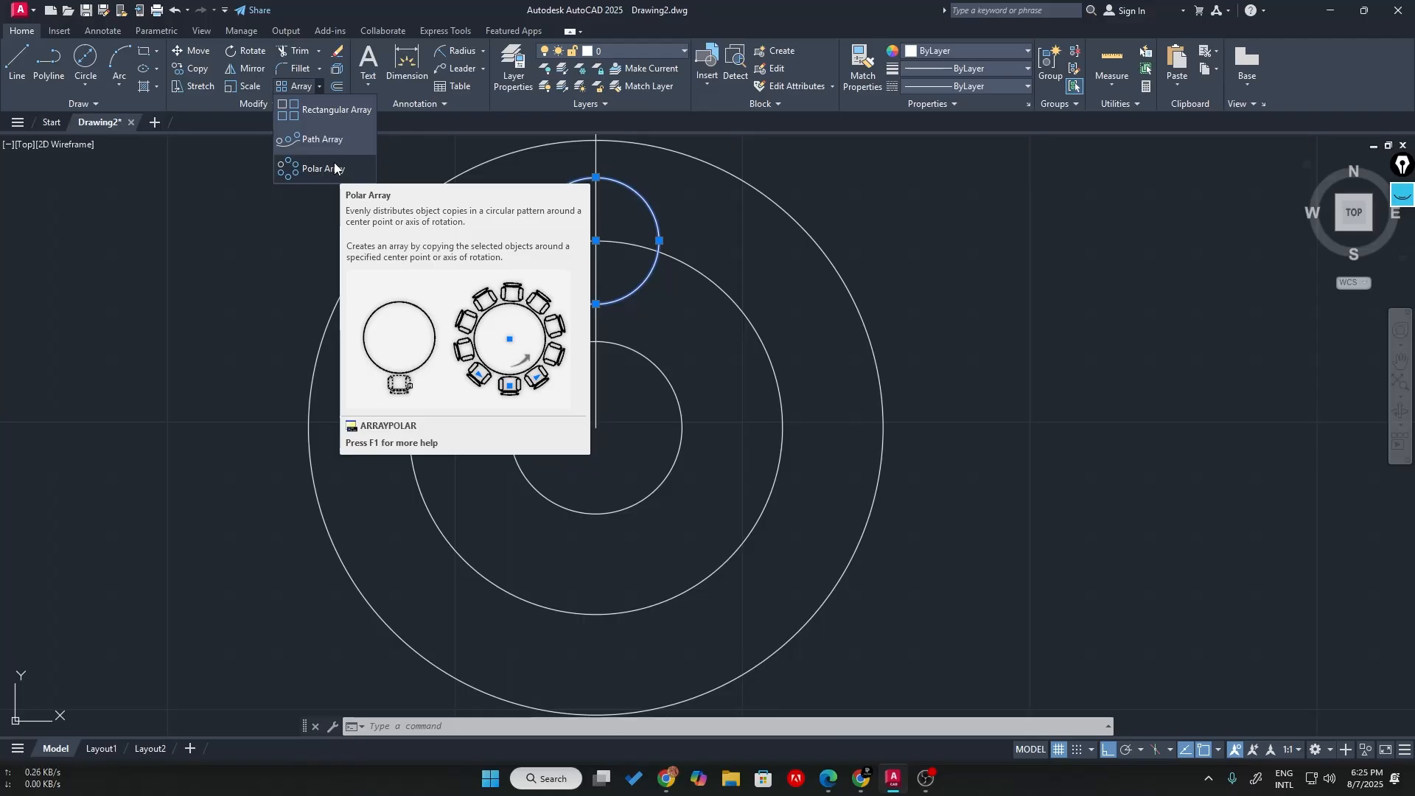
pyautogui.click(326, 169)
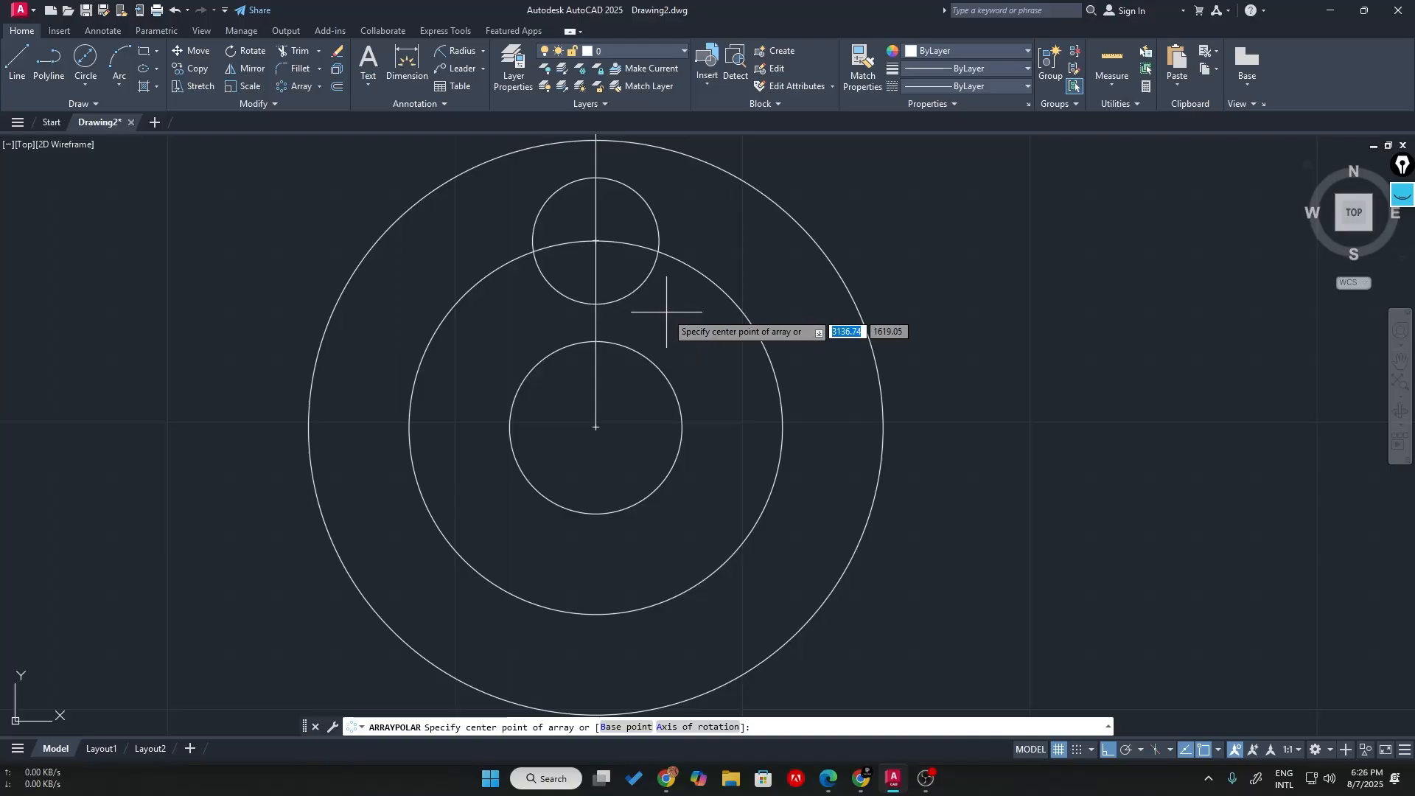
pyautogui.click(596, 428)
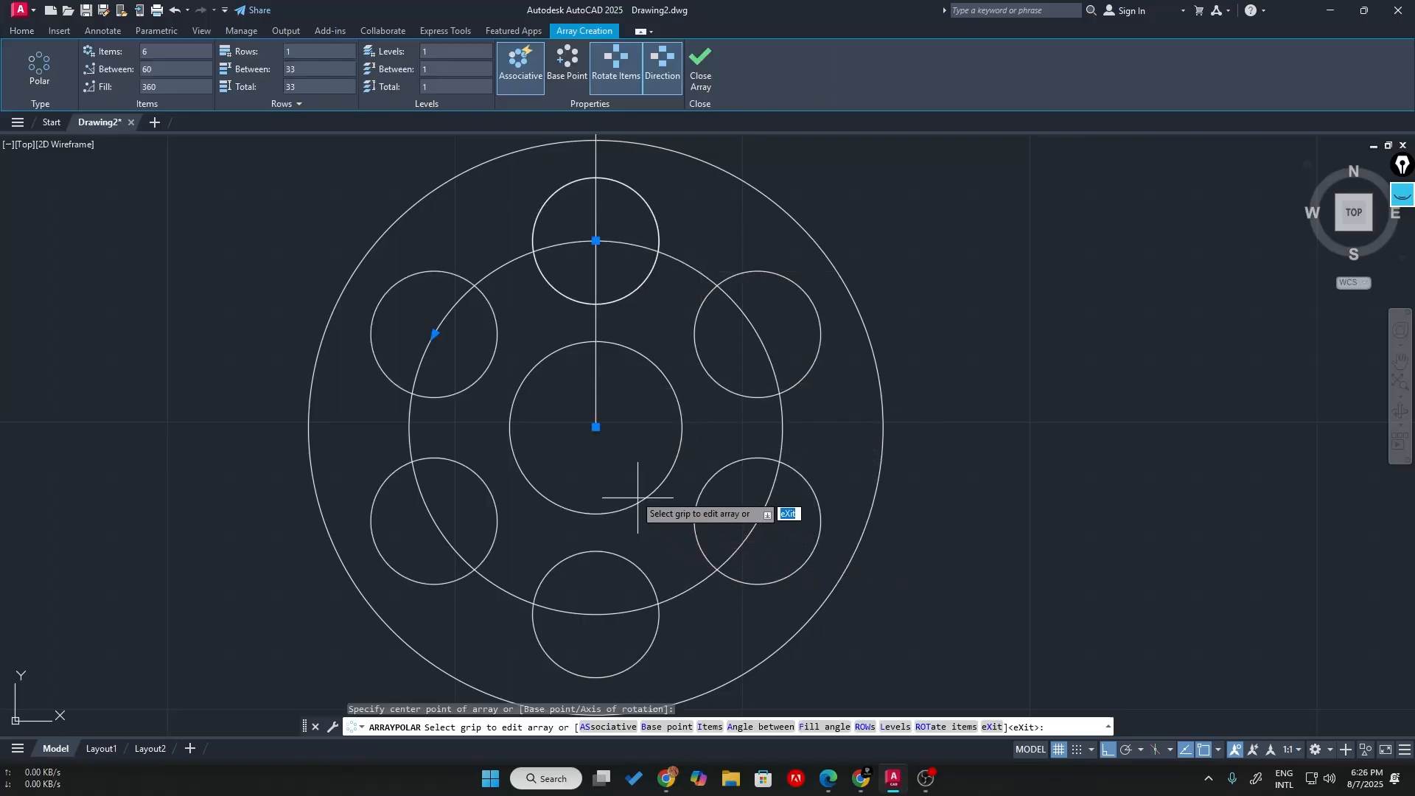
# - Set the polar array's item count to 8
pyautogui.click(164, 50)
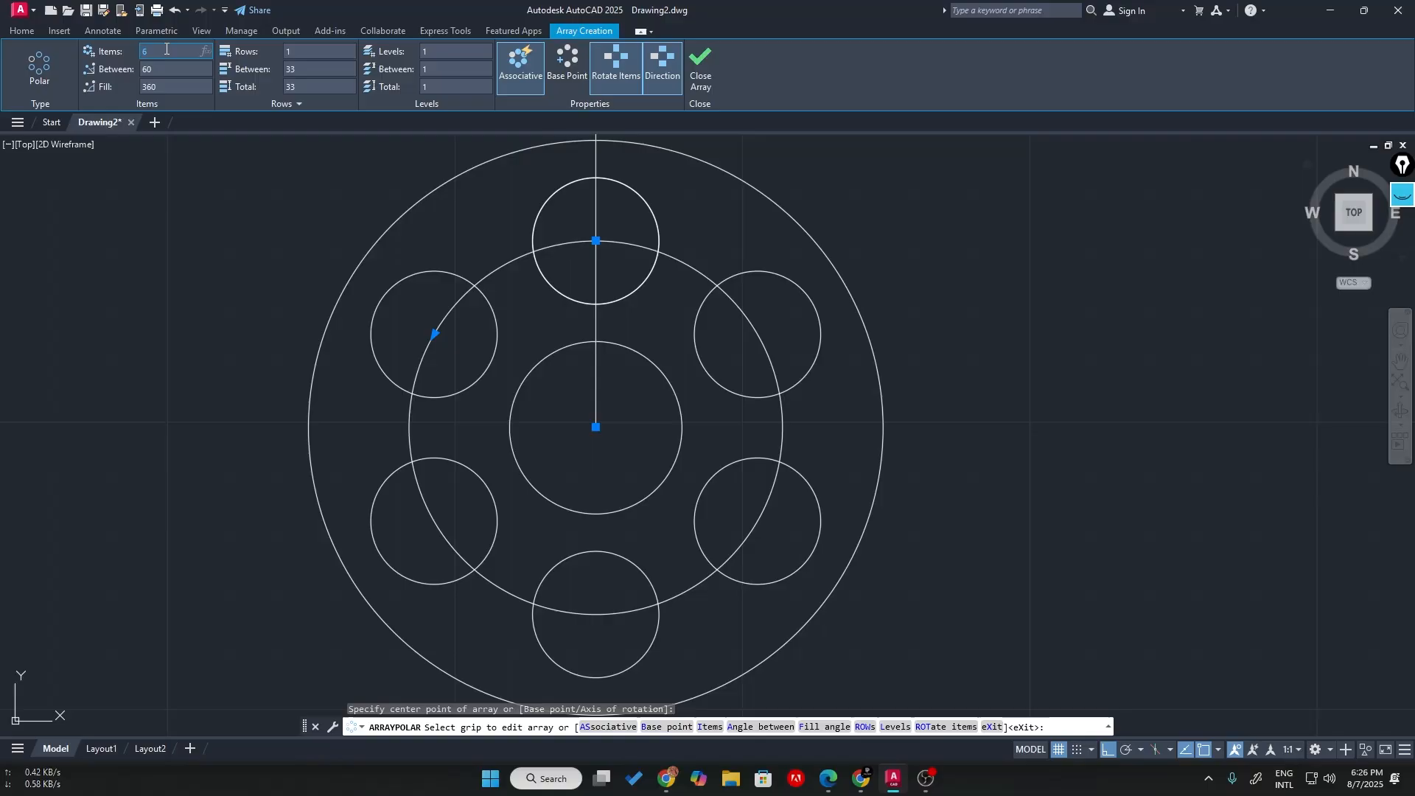
pyautogui.write('8')
pyautogui.press('Return')
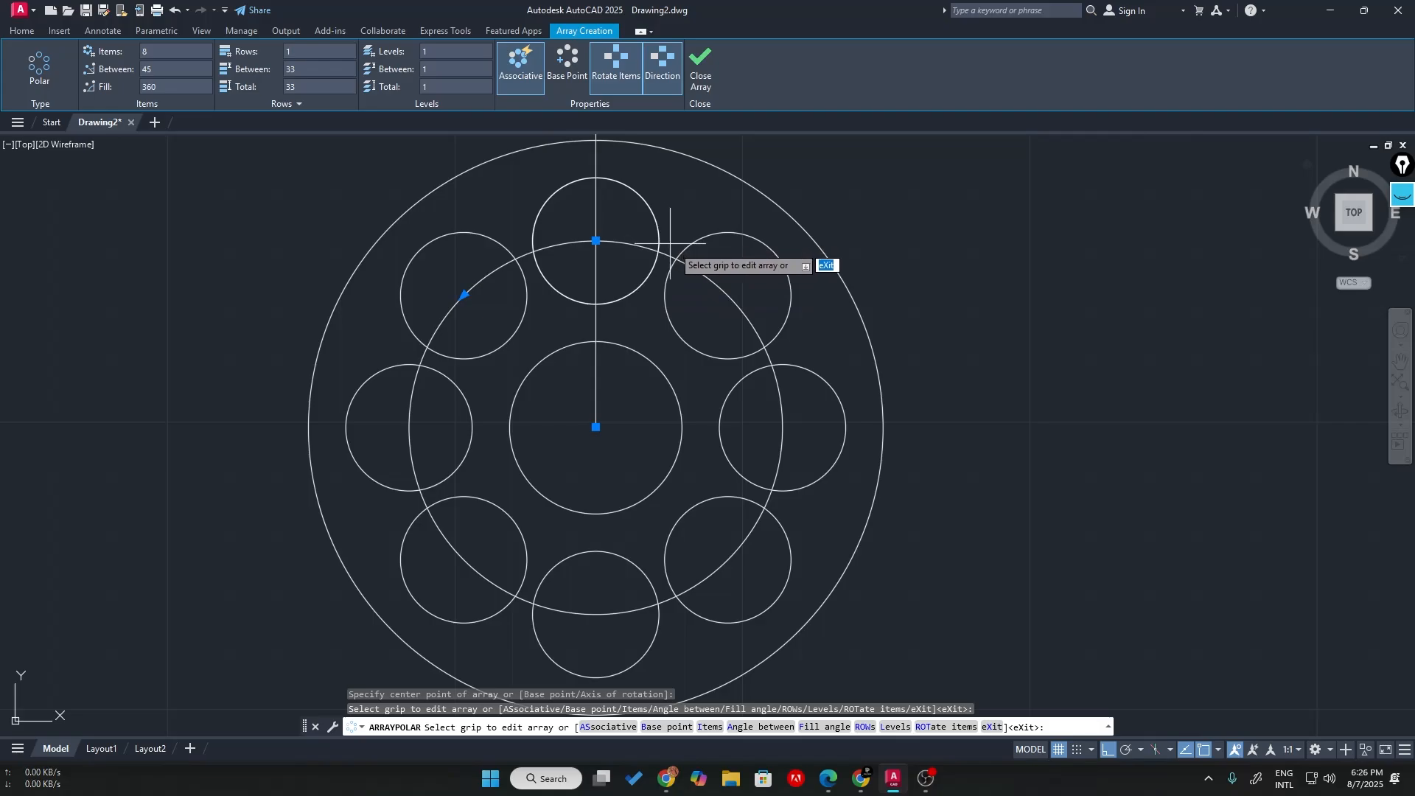
# - Set the polar array's item count to 6 and finish the array
pyautogui.doubleClick(184, 58)
pyautogui.write('6')
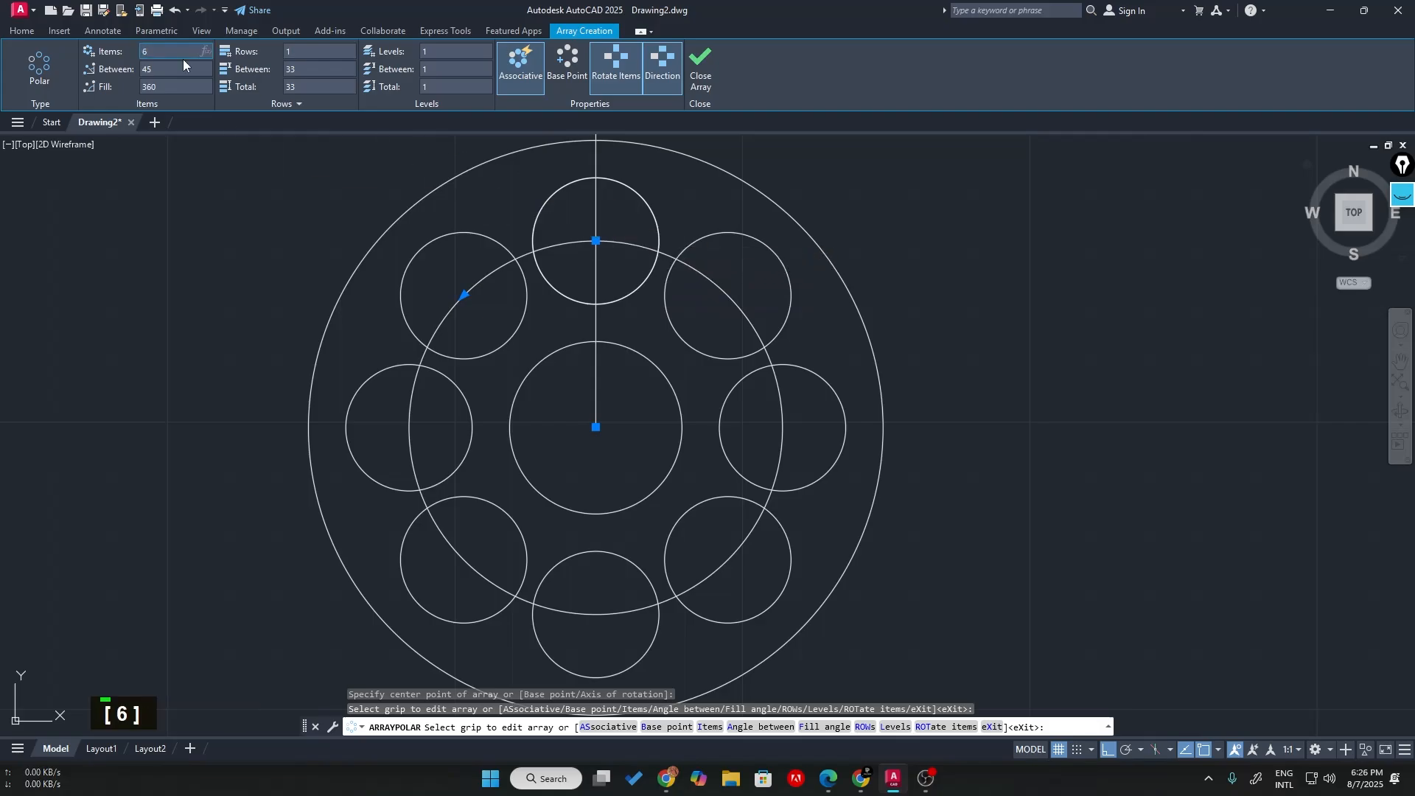
pyautogui.click(701, 68)
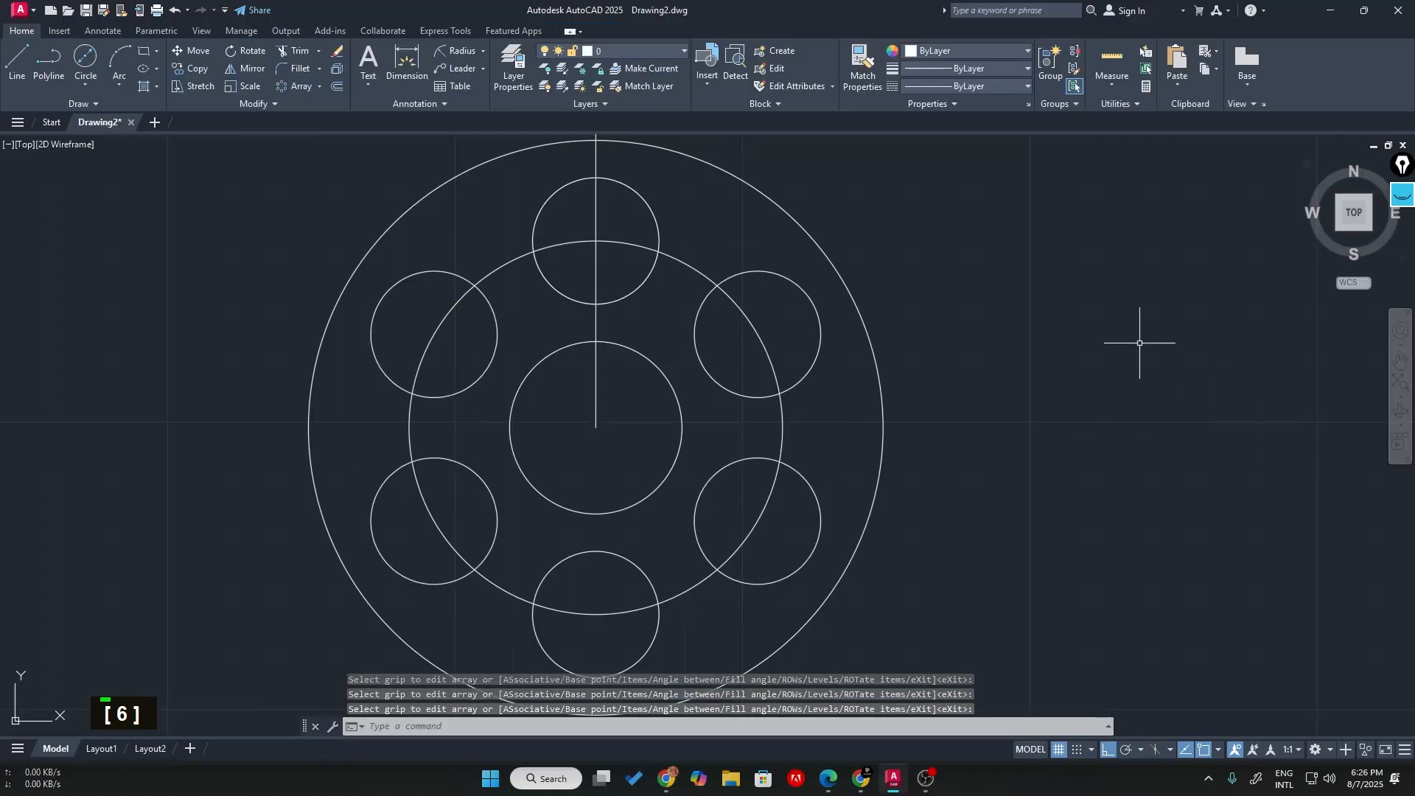
# - Switch to the reference PDF and trace the inner and outer arcs of the curved slot body with the pen
pyautogui.moveTo(963, 369); pyautogui.dragTo(936, 335, button='middle')
pyautogui.hotkey('alt', 'Tab')
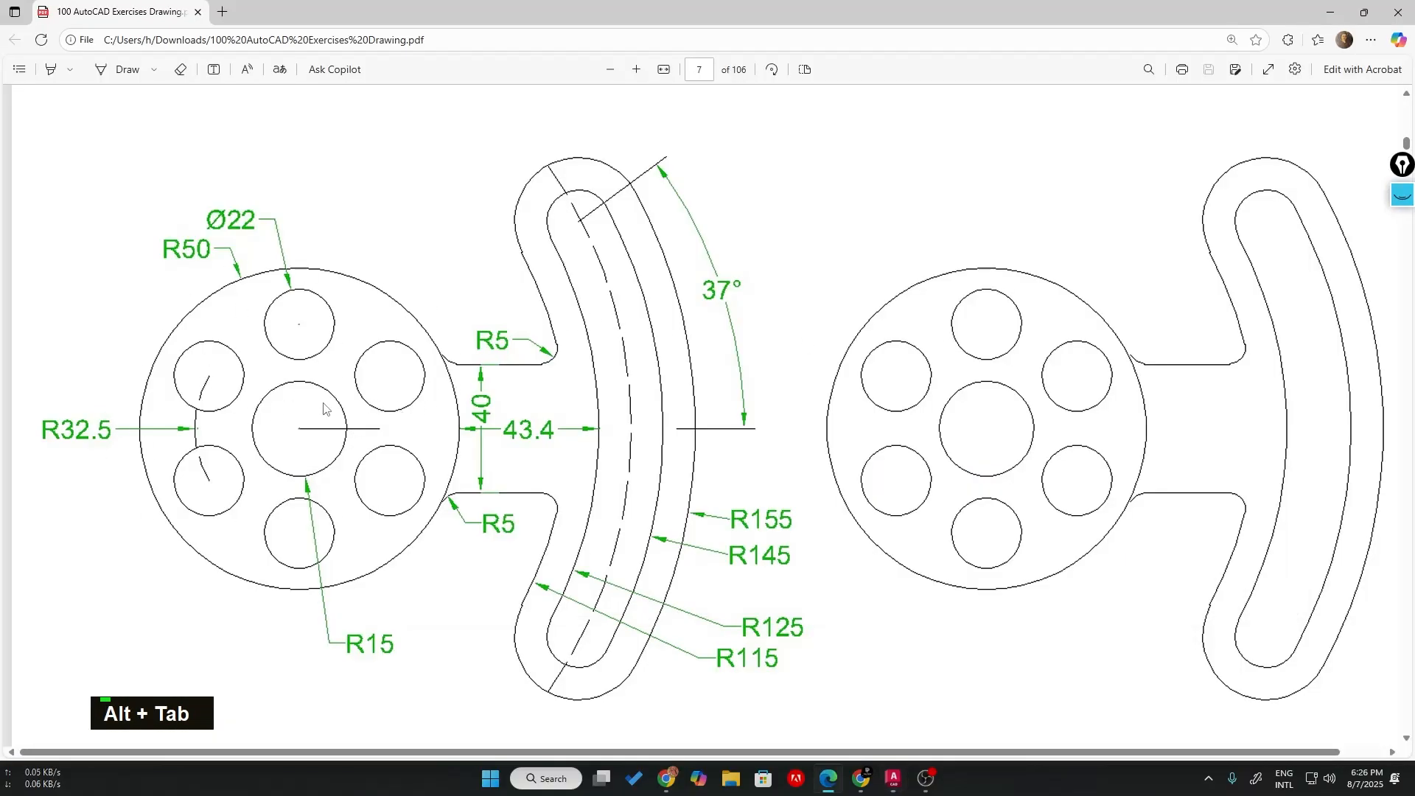
pyautogui.scroll(-1, 324, 403)
pyautogui.scroll(1, 329, 403)
pyautogui.click(1402, 195)
pyautogui.click(1402, 372)
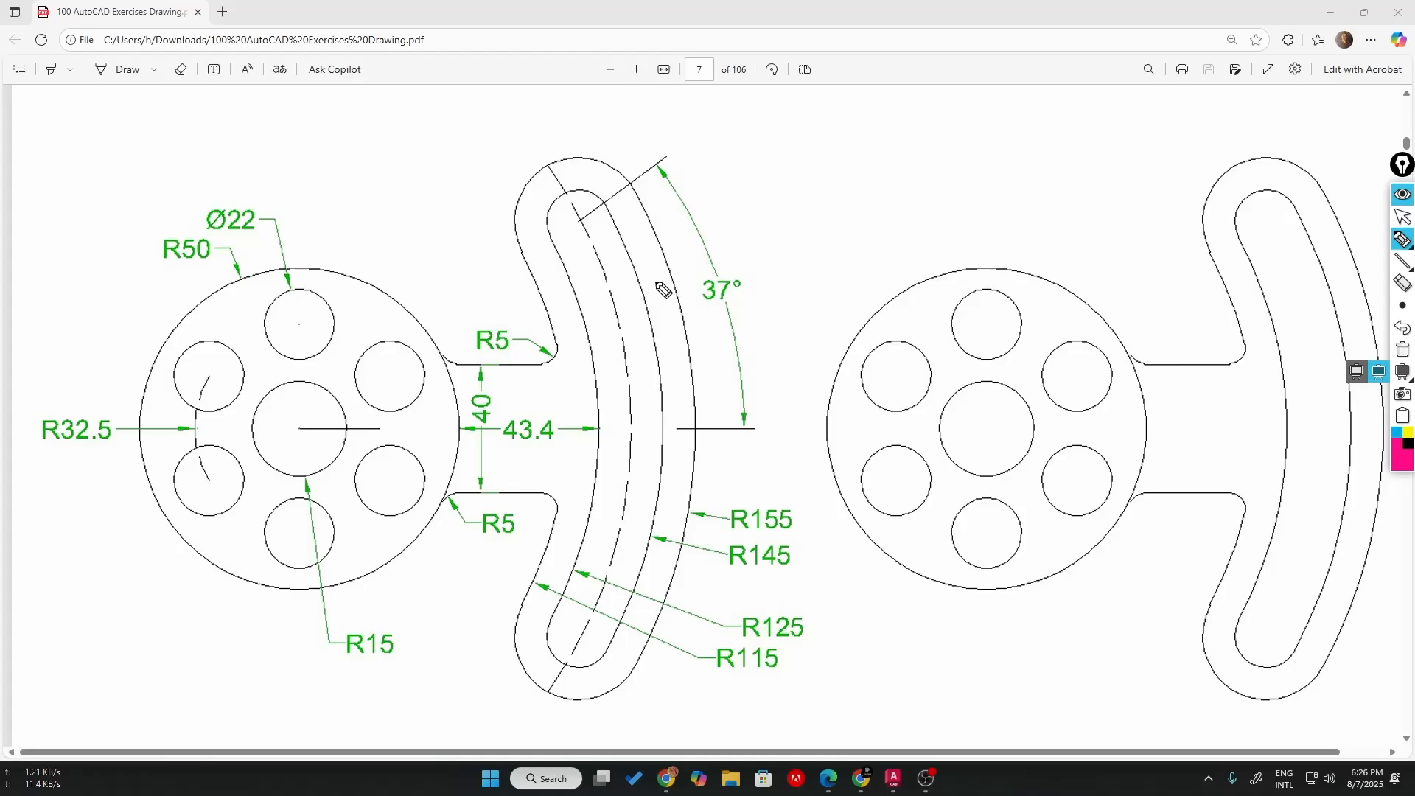
pyautogui.moveTo(551, 226)
pyautogui.mouseDown()
pyautogui.moveTo(588, 325)
pyautogui.moveTo(596, 494)
pyautogui.moveTo(548, 637)
pyautogui.mouseUp()
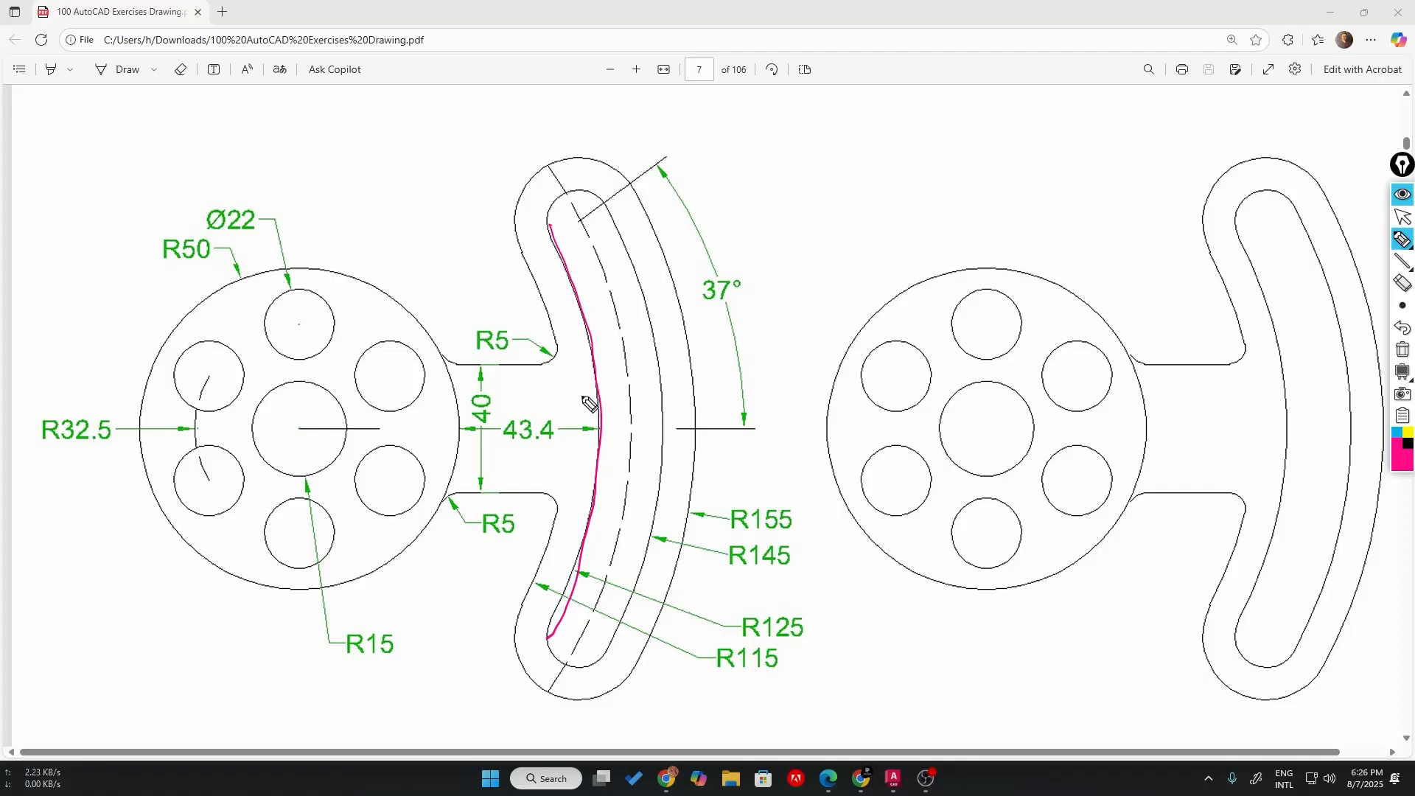
pyautogui.moveTo(605, 209); pyautogui.dragTo(643, 317)
pyautogui.moveTo(646, 216); pyautogui.dragTo(673, 285)
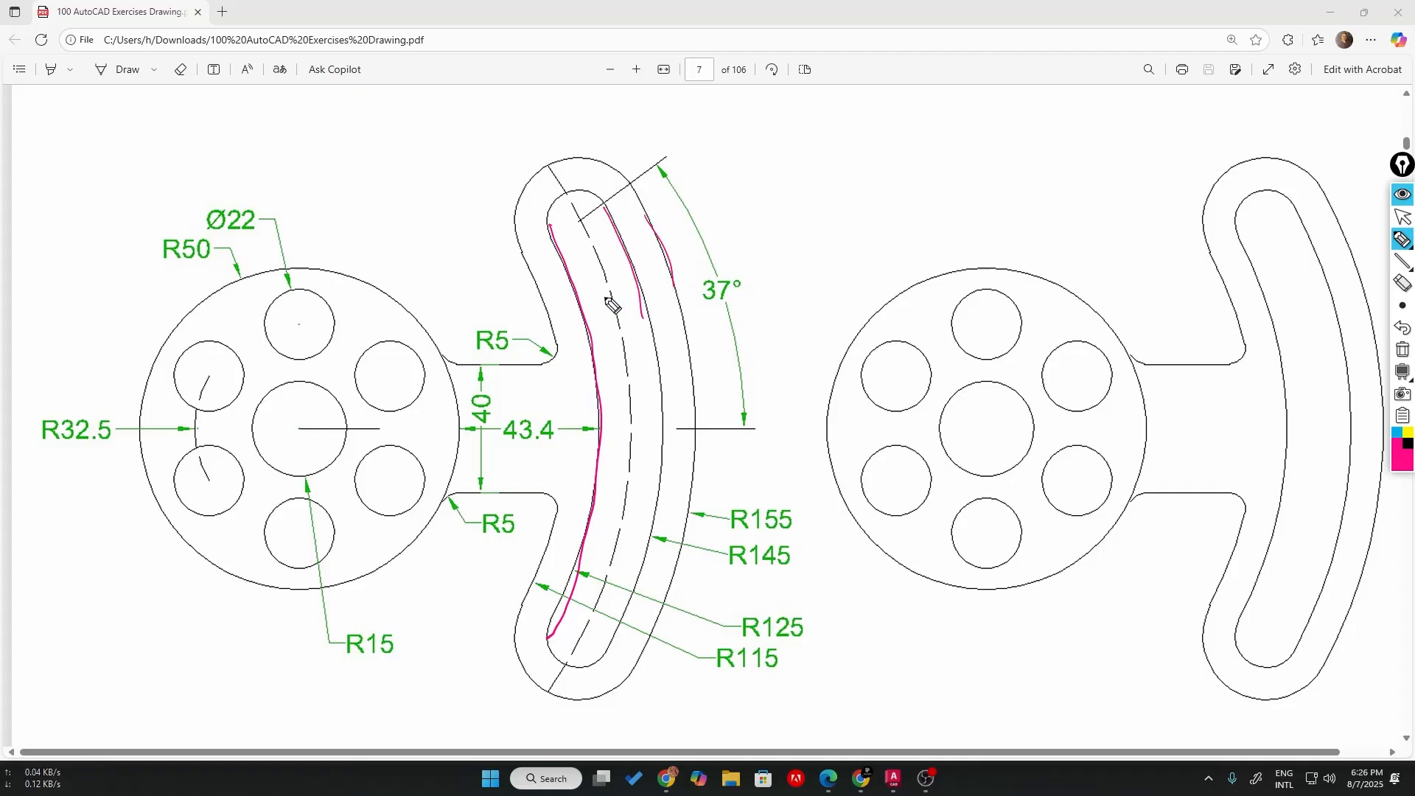
pyautogui.moveTo(525, 263); pyautogui.dragTo(552, 318)
# - Mark where the slot arcs' radius leaders point and outline the R155, R125 and R115 labels with the pen
pyautogui.moveTo(725, 494)
pyautogui.mouseDown()
pyautogui.moveTo(721, 542)
pyautogui.moveTo(793, 532)
pyautogui.moveTo(722, 499)
pyautogui.moveTo(656, 542)
pyautogui.mouseUp()
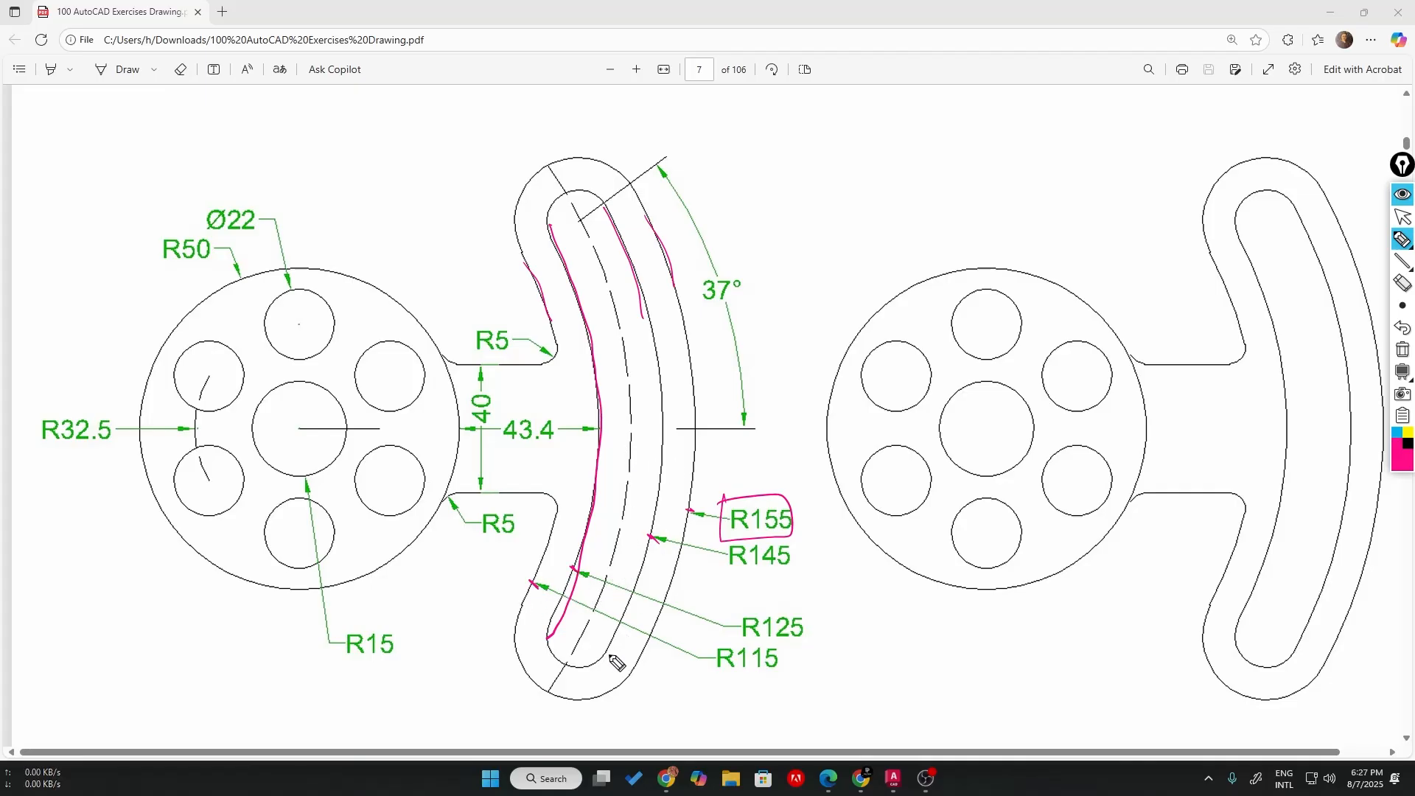
pyautogui.moveTo(728, 599)
pyautogui.mouseDown()
pyautogui.moveTo(754, 675)
pyautogui.moveTo(817, 617)
pyautogui.moveTo(699, 623)
pyautogui.mouseUp()
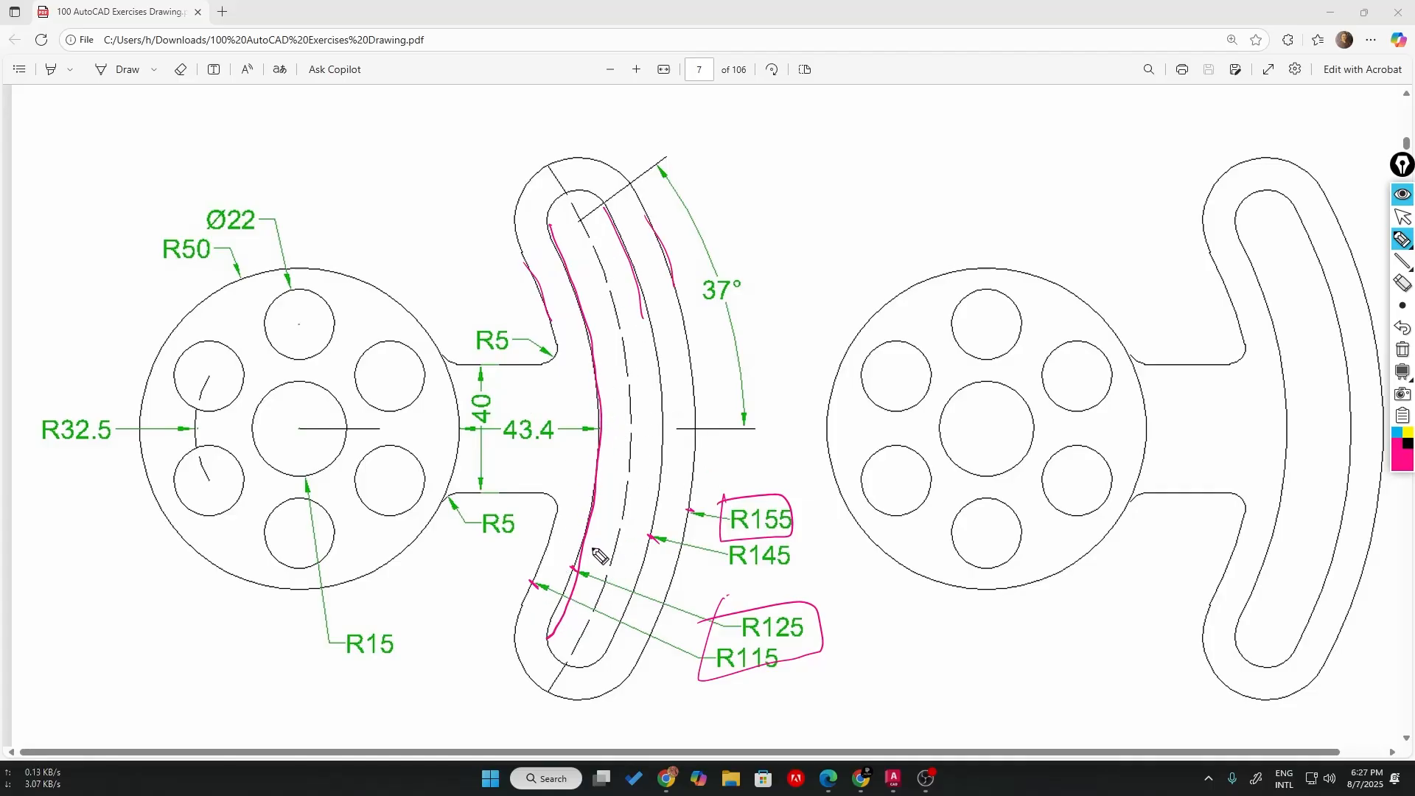
pyautogui.moveTo(703, 652); pyautogui.dragTo(704, 693)
pyautogui.moveTo(701, 656)
pyautogui.mouseDown()
pyautogui.moveTo(765, 649)
pyautogui.moveTo(719, 687)
pyautogui.mouseUp()
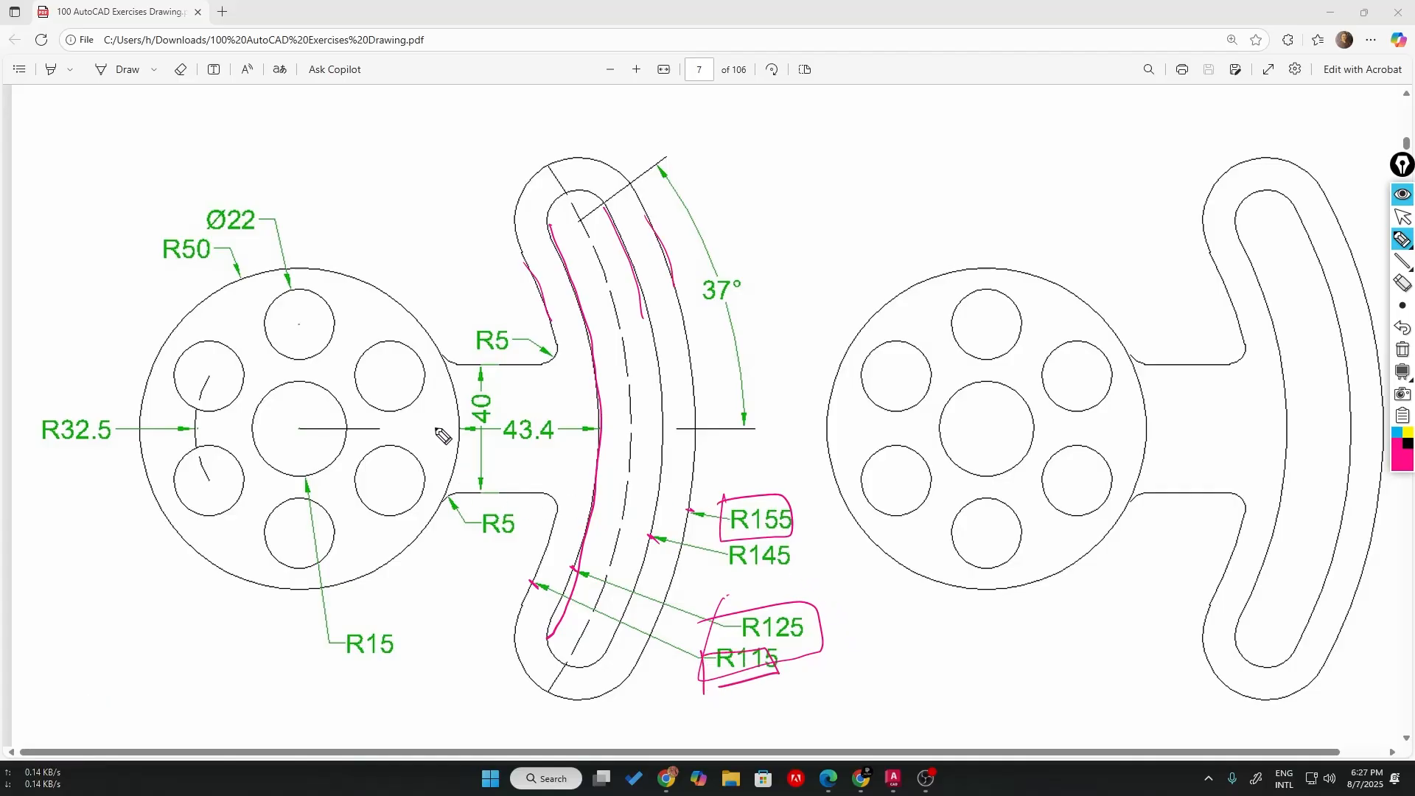
# - Mark the 43.4 distance between the disc's edge and the slot's inner R125 arc with the pen
pyautogui.moveTo(455, 427); pyautogui.dragTo(459, 430)
pyautogui.moveTo(563, 250)
pyautogui.mouseDown()
pyautogui.moveTo(603, 434)
pyautogui.moveTo(550, 638)
pyautogui.mouseUp()
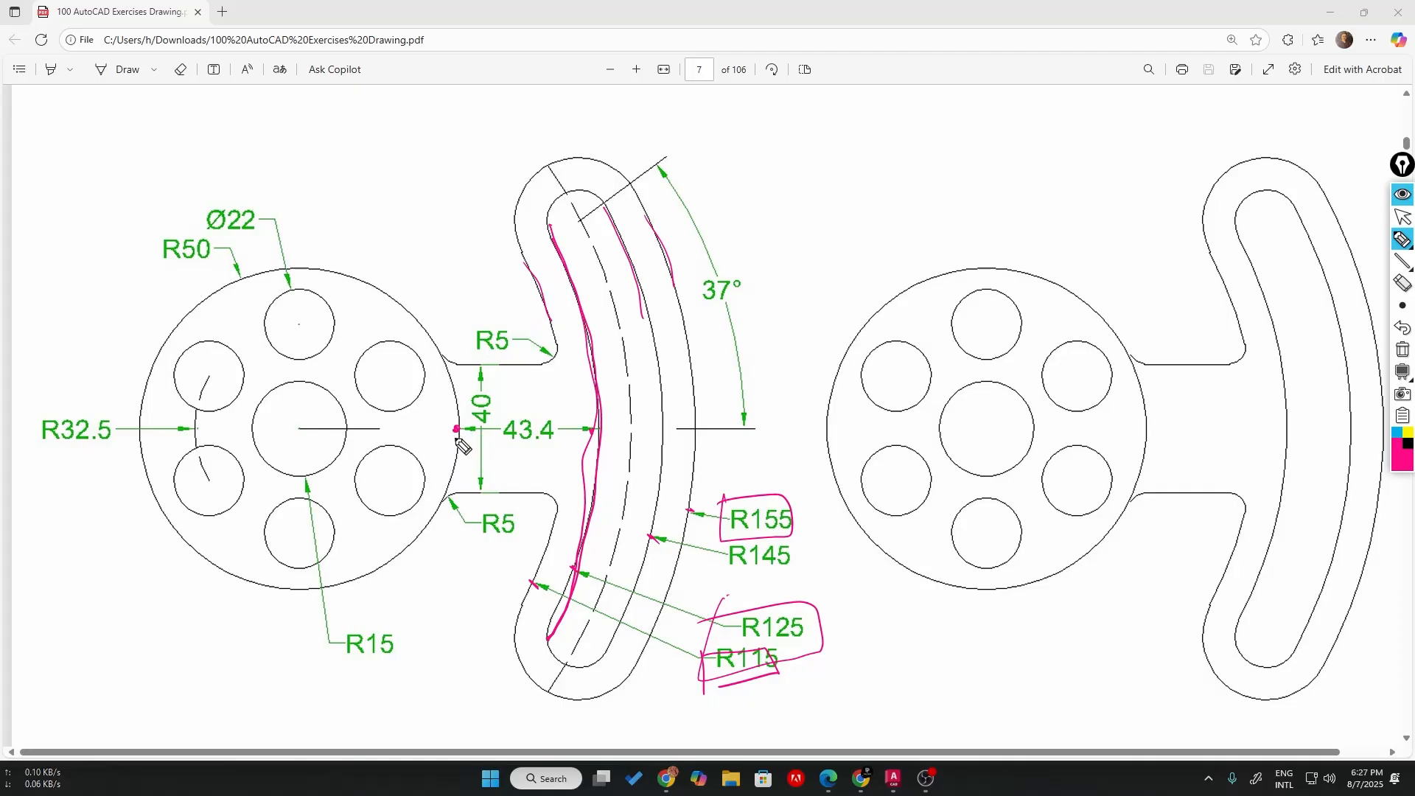
pyautogui.moveTo(455, 441); pyautogui.dragTo(586, 454)
pyautogui.moveTo(457, 440); pyautogui.dragTo(467, 455)
pyautogui.moveTo(501, 411)
pyautogui.mouseDown()
pyautogui.moveTo(499, 442)
pyautogui.moveTo(513, 446)
pyautogui.mouseUp()
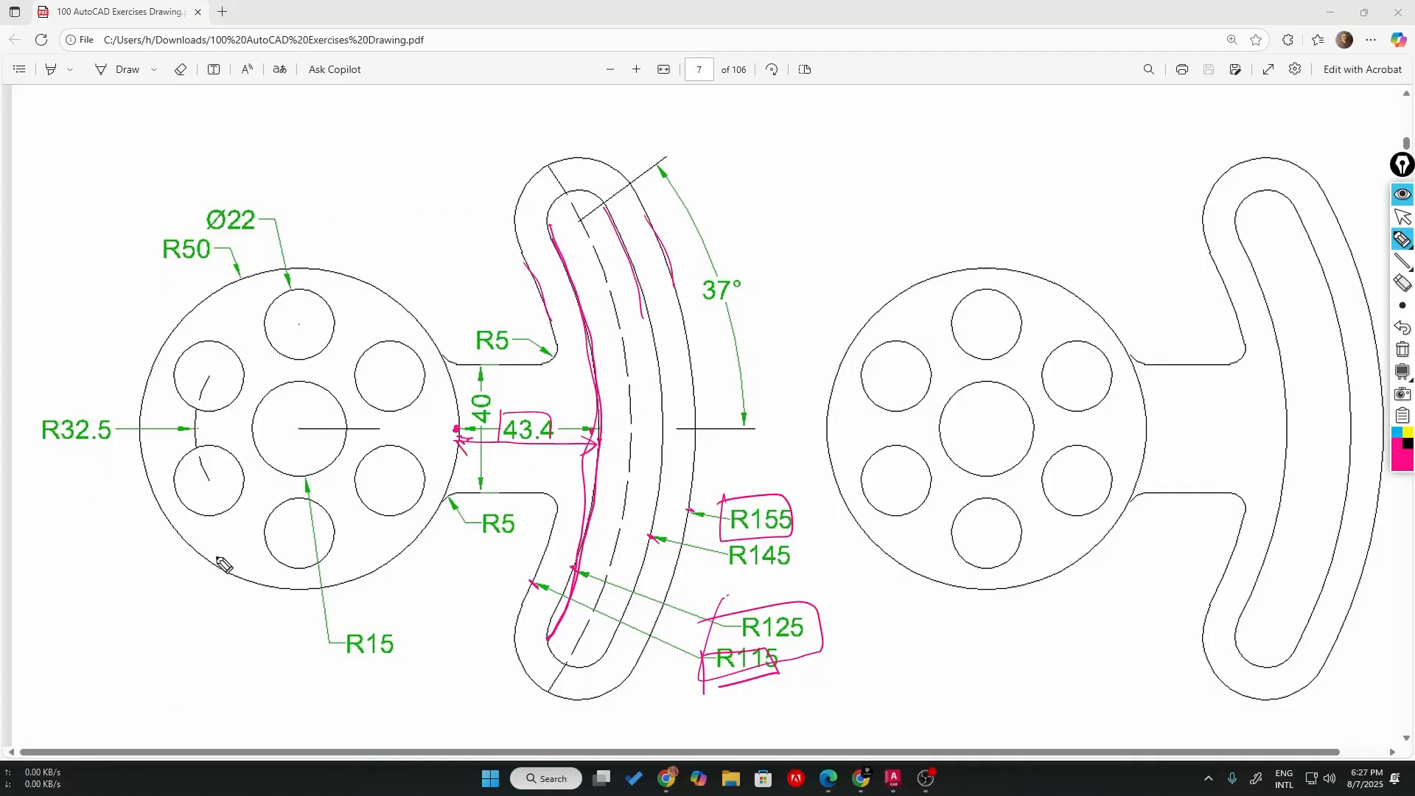
# - Outline the R125 label, clear all pen marks, and return to the AutoCAD drawing with the pen overlay closed
pyautogui.moveTo(730, 613)
pyautogui.mouseDown()
pyautogui.moveTo(731, 643)
pyautogui.moveTo(811, 620)
pyautogui.moveTo(752, 633)
pyautogui.mouseUp()
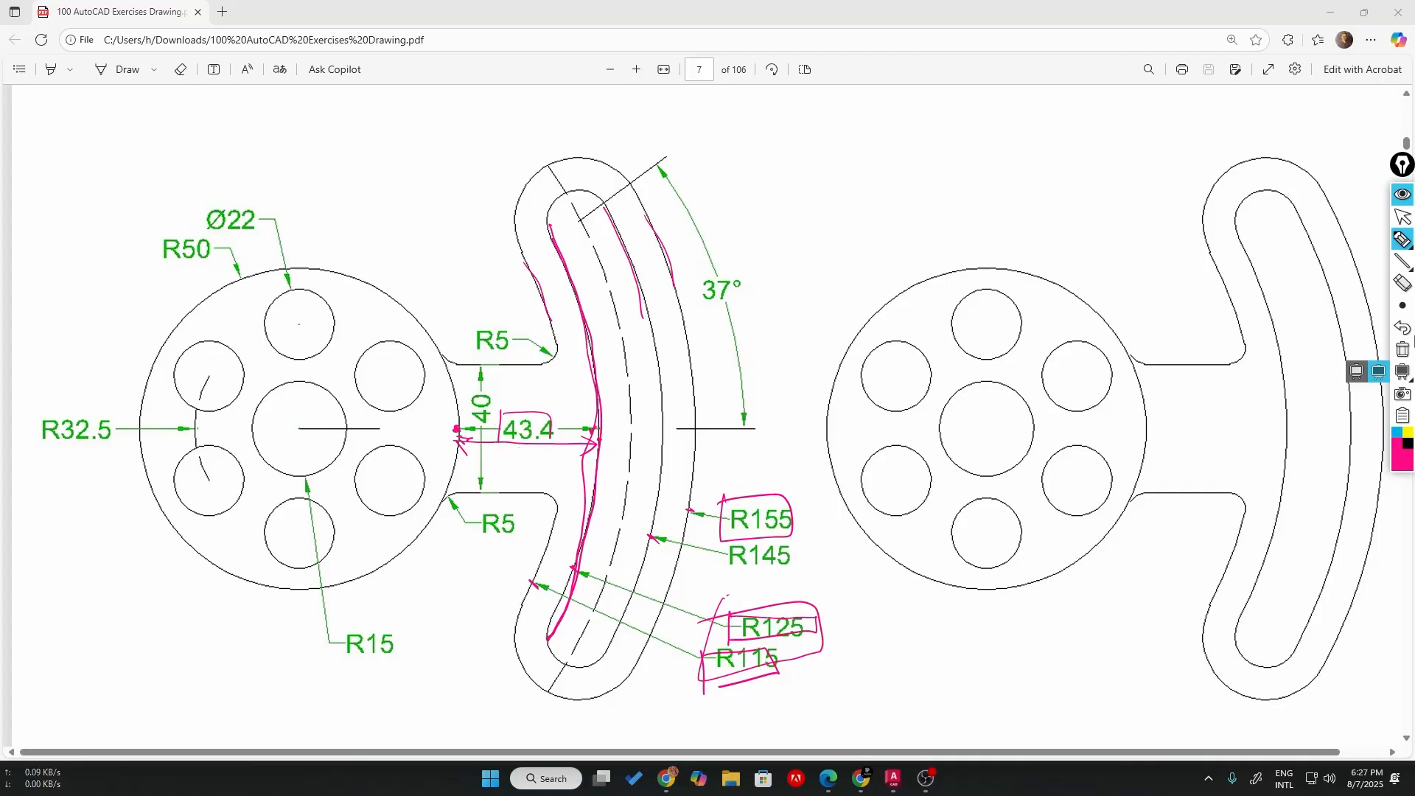
pyautogui.click(1404, 350)
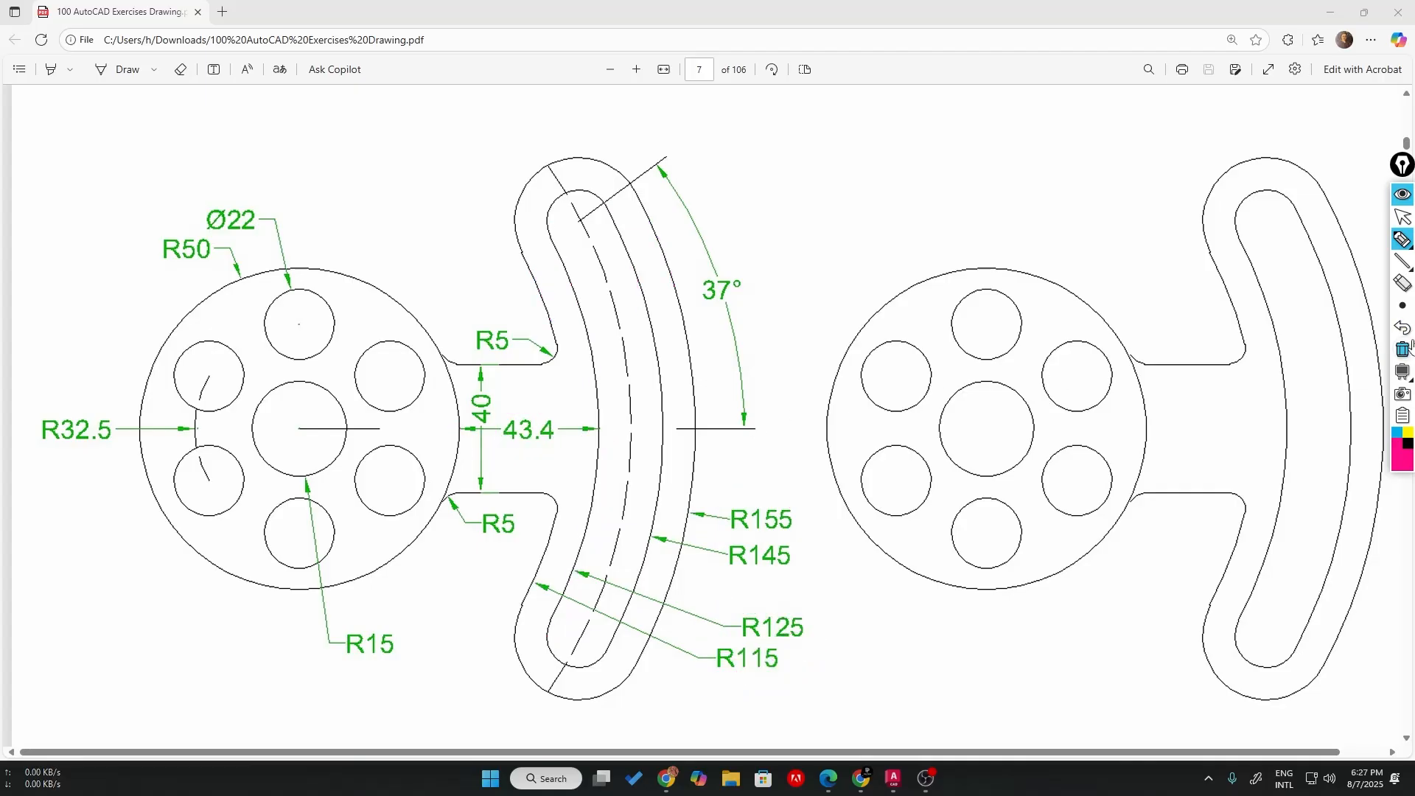
pyautogui.hotkey('alt', 'Tab')
pyautogui.hotkey('alt', 'Tab')
pyautogui.hotkey('alt', 'Tab')
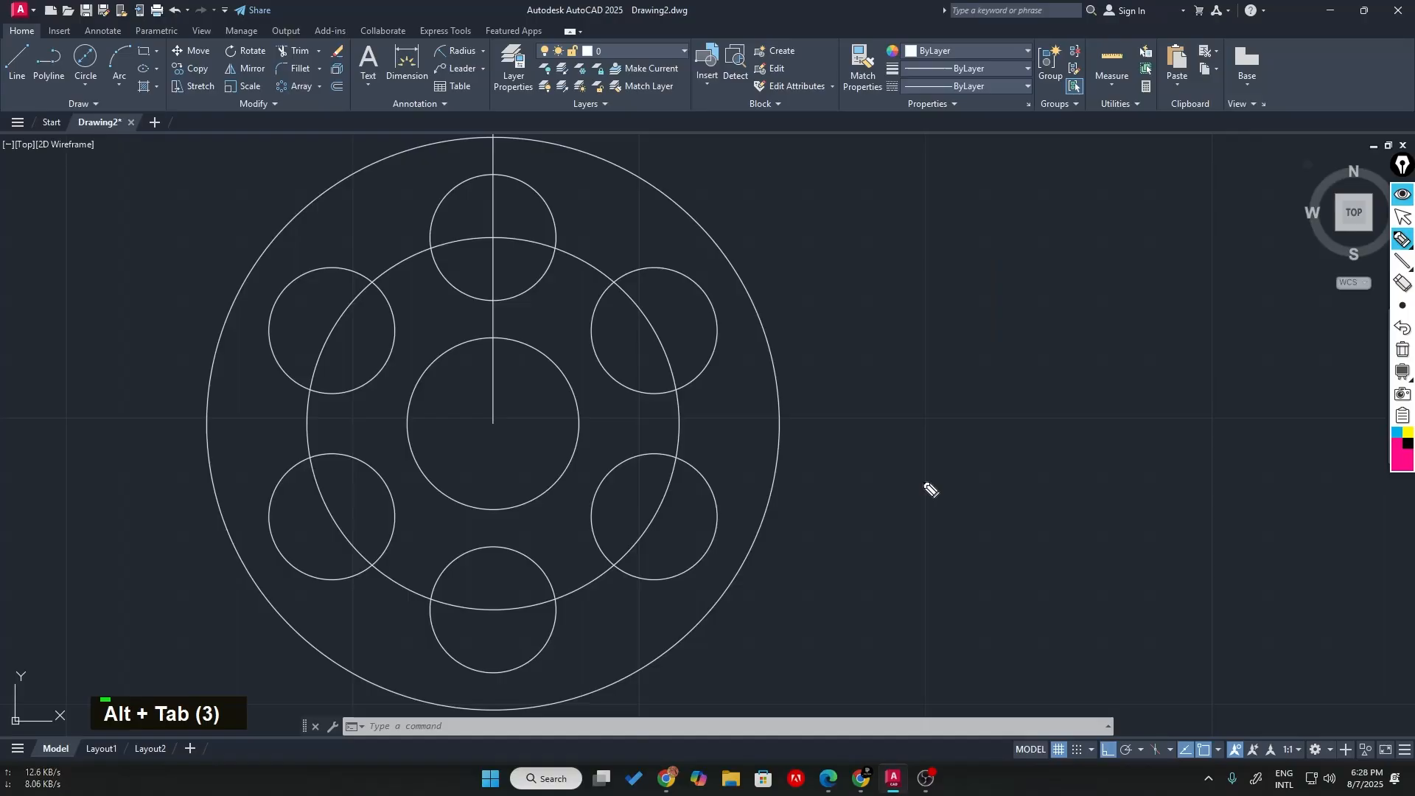
pyautogui.scroll(-1, 733, 465)
pyautogui.click(1403, 196)
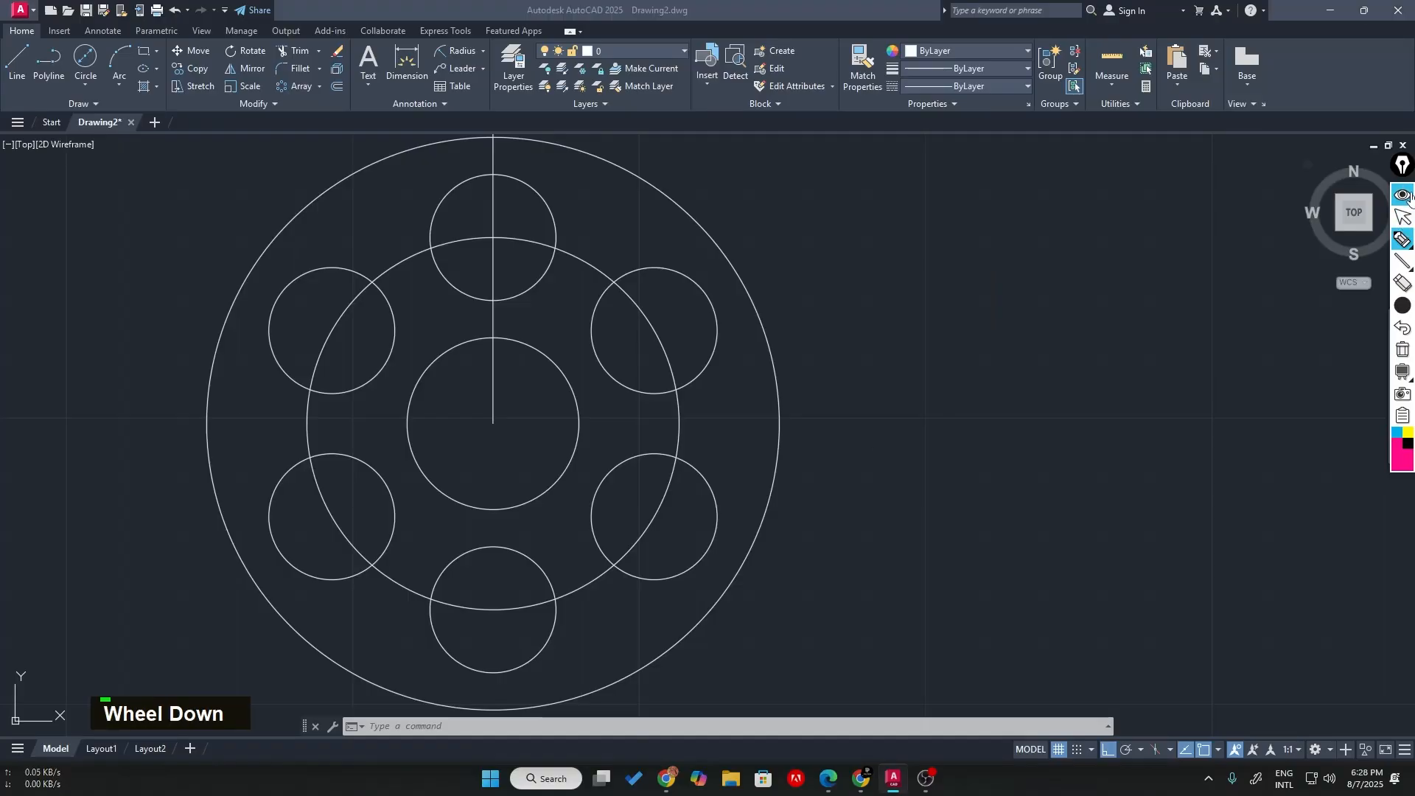
# - Draw a circle of radius 125 centred on the disc's centre, checking the radius in the reference PDF
pyautogui.scroll(2, 1021, 373)
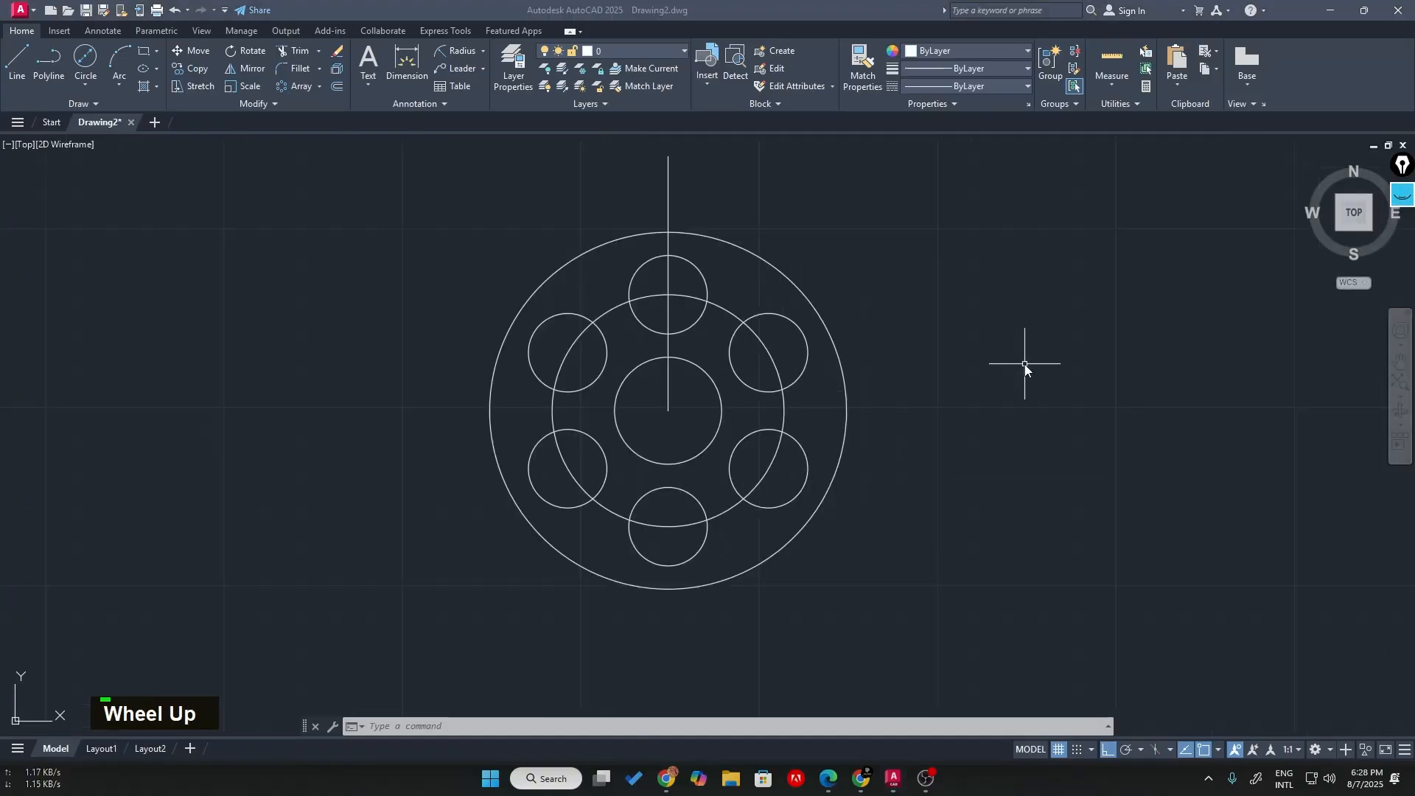
pyautogui.click(85, 83)
pyautogui.doubleClick(126, 108)
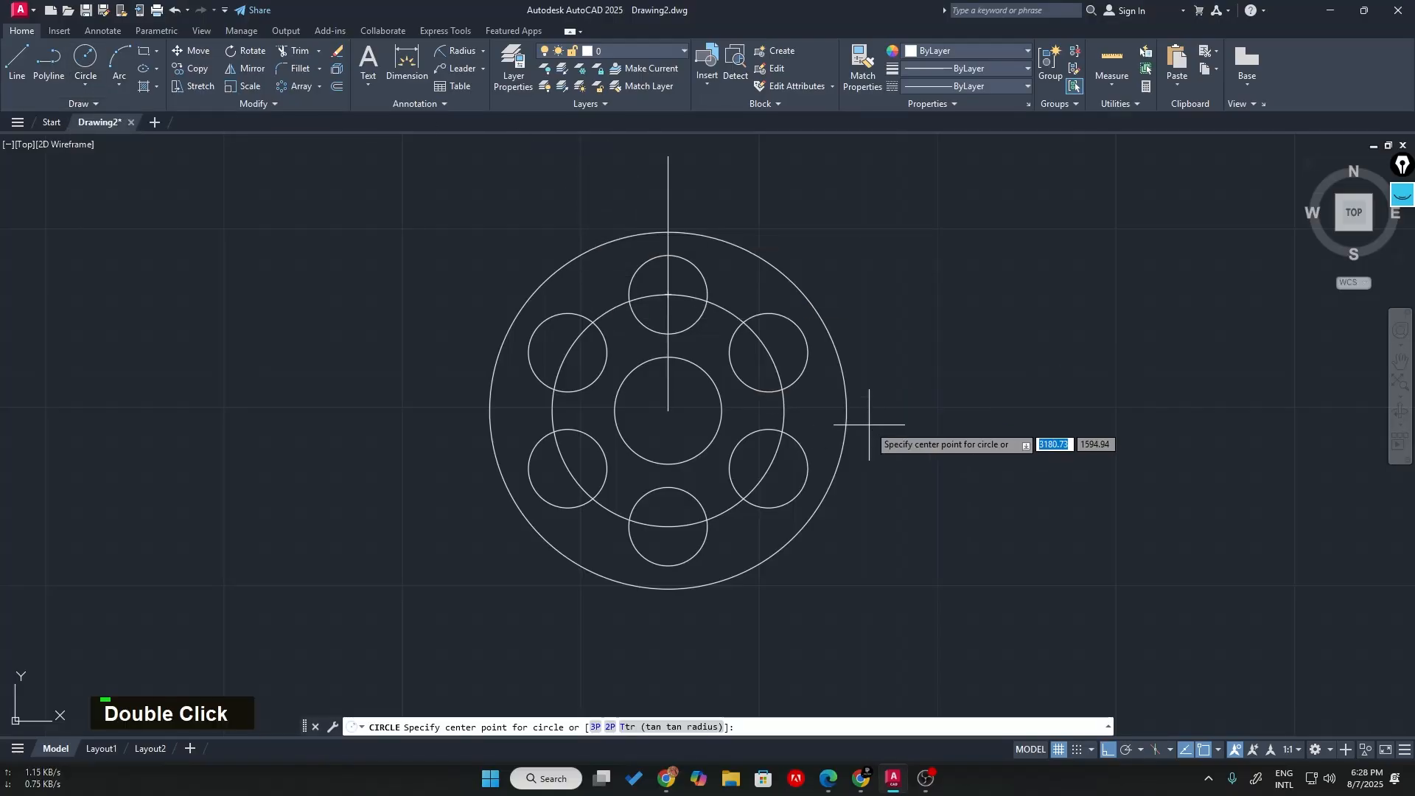
pyautogui.scroll(-2, 847, 418)
pyautogui.moveTo(859, 386); pyautogui.dragTo(722, 386, button='middle')
pyautogui.scroll(2, 630, 419)
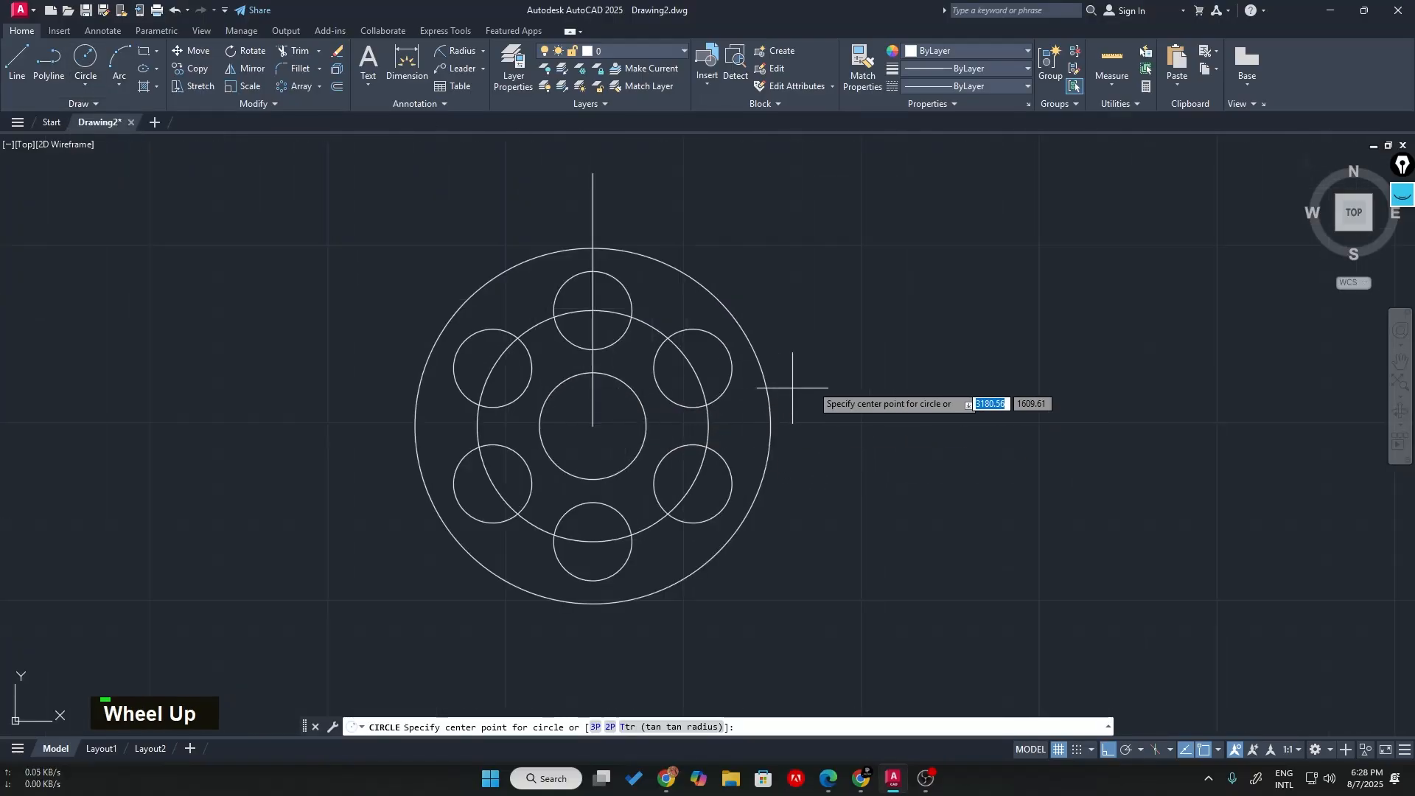
pyautogui.scroll(2, 840, 352)
pyautogui.scroll(-2, 841, 352)
pyautogui.moveTo(816, 339); pyautogui.dragTo(910, 310, button='middle')
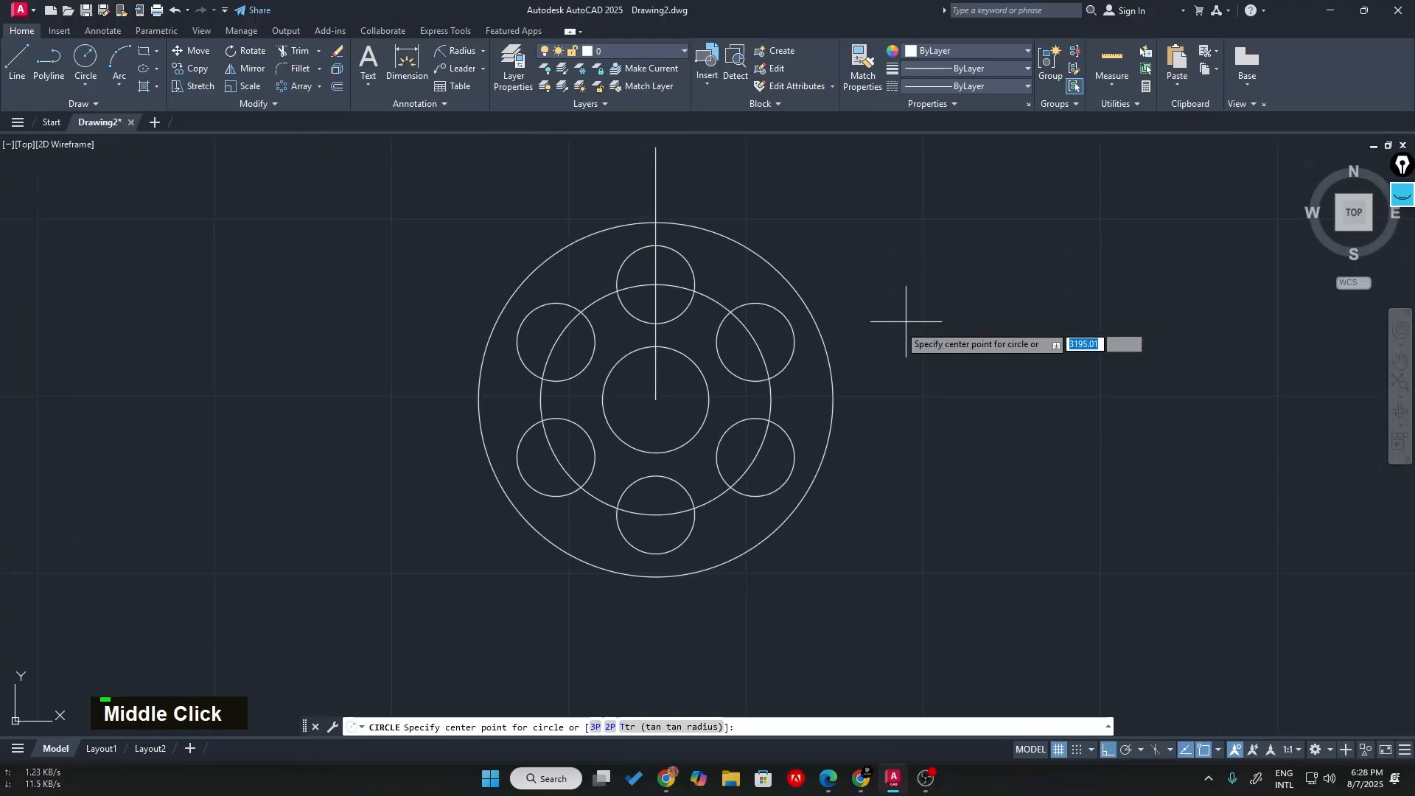
pyautogui.click(657, 400)
pyautogui.scroll(2, 658, 399)
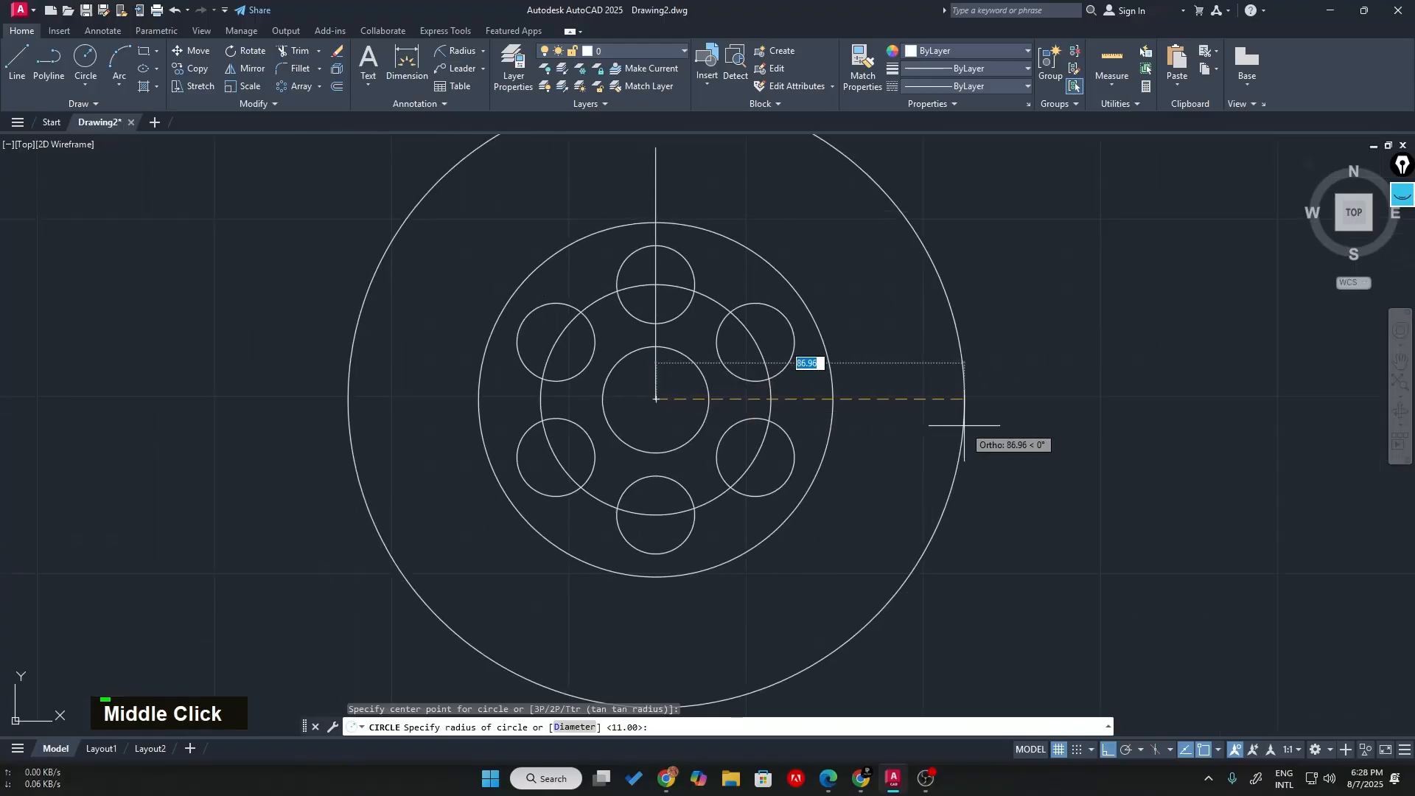
pyautogui.hotkey('alt', 'Tab')
pyautogui.hotkey('alt', 'Tab')
pyautogui.hotkey('alt', 'Tab')
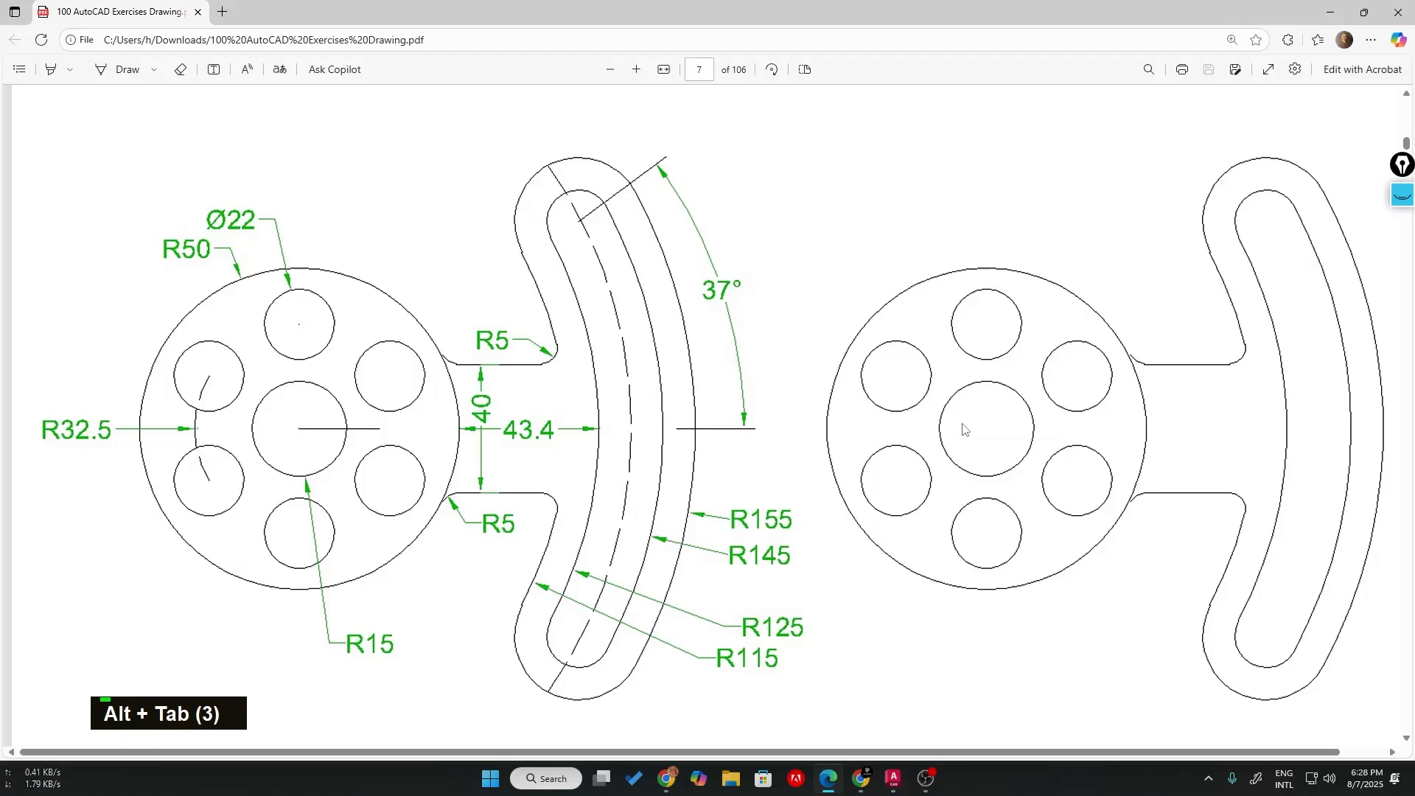
pyautogui.hotkey('alt', 'Tab')
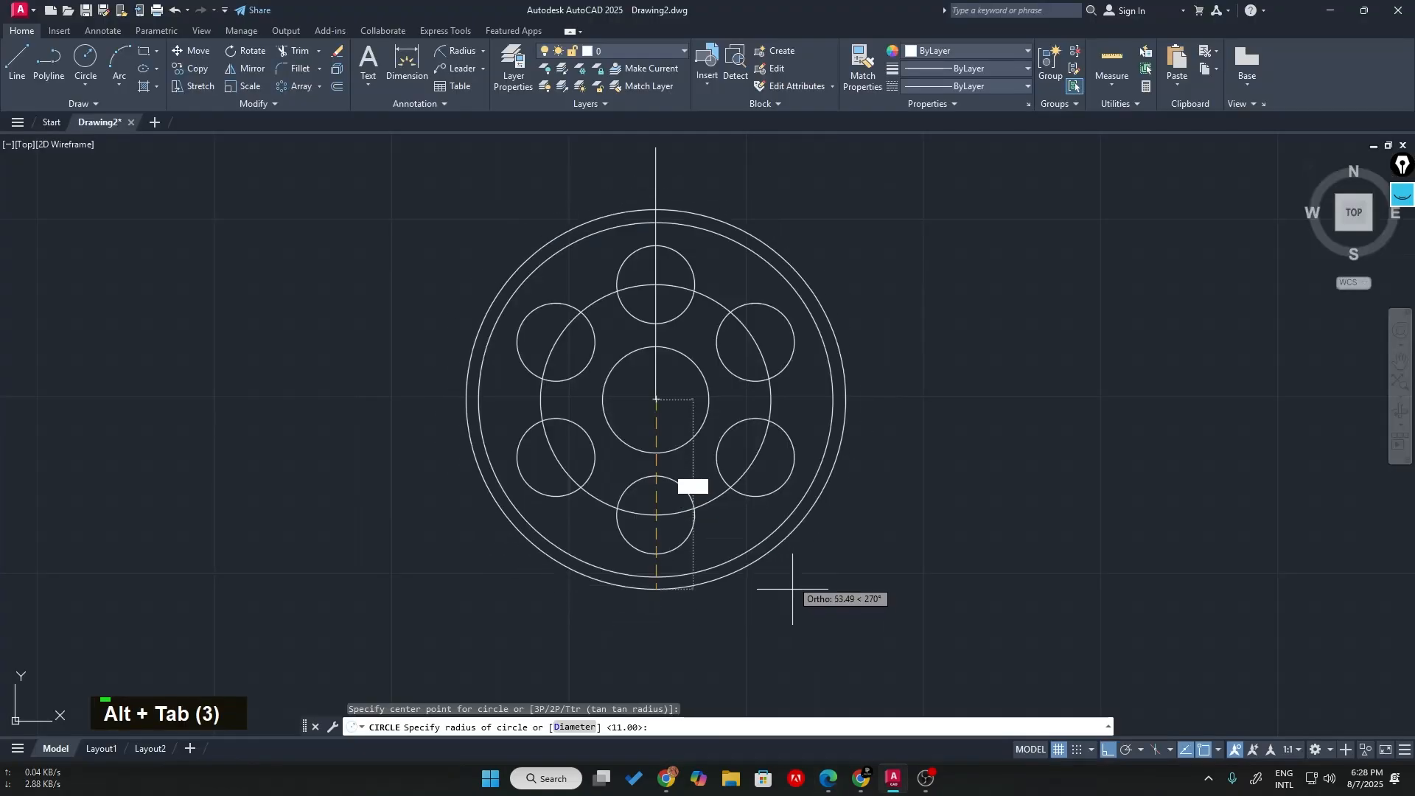
pyautogui.write('125')
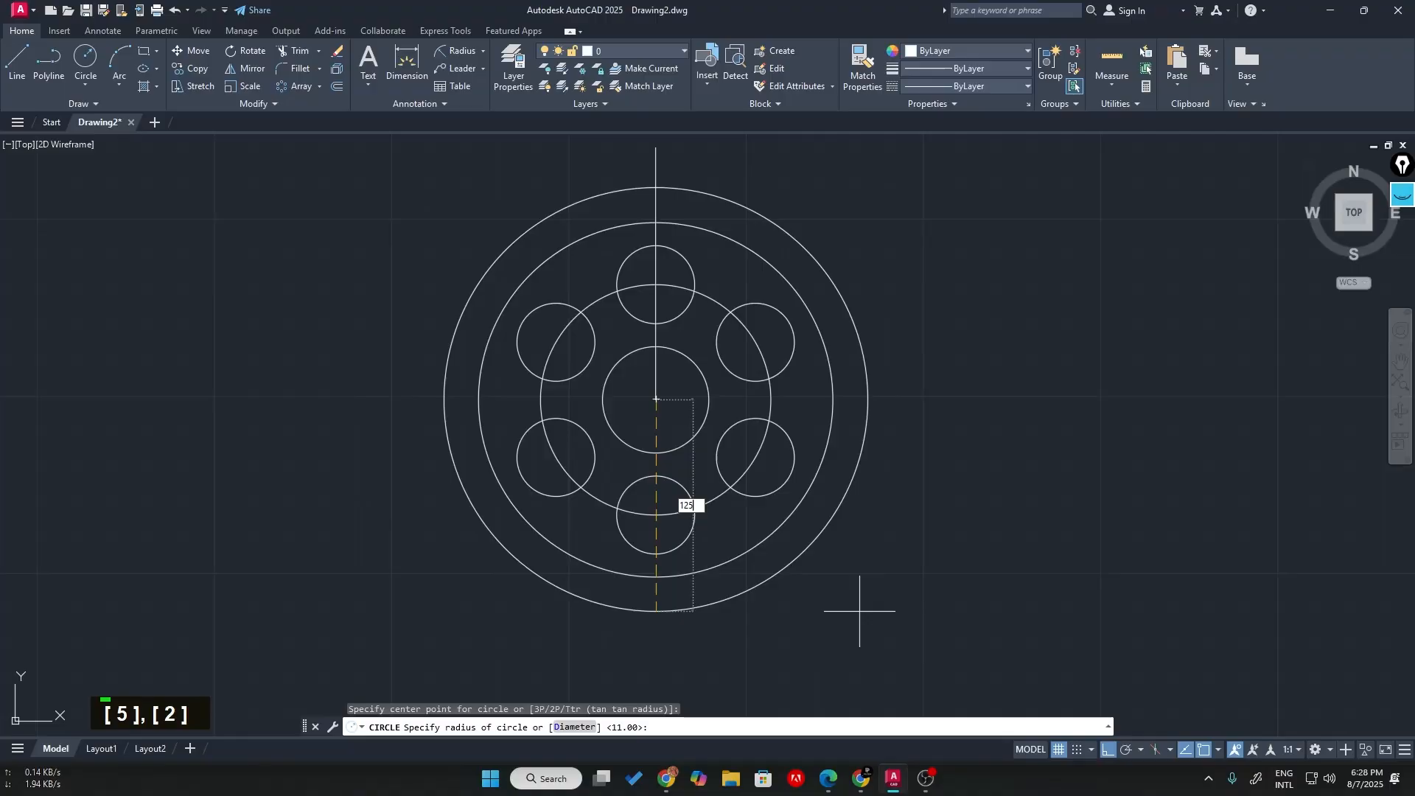
pyautogui.press('Return')
# - Draw a horizontal line 43.4 long outward from the right quadrant of the R50 disc, checking the distance in the reference PDF
pyautogui.scroll(-3, 988, 391)
pyautogui.moveTo(1090, 395); pyautogui.dragTo(927, 411, button='middle')
pyautogui.scroll(4, 804, 402)
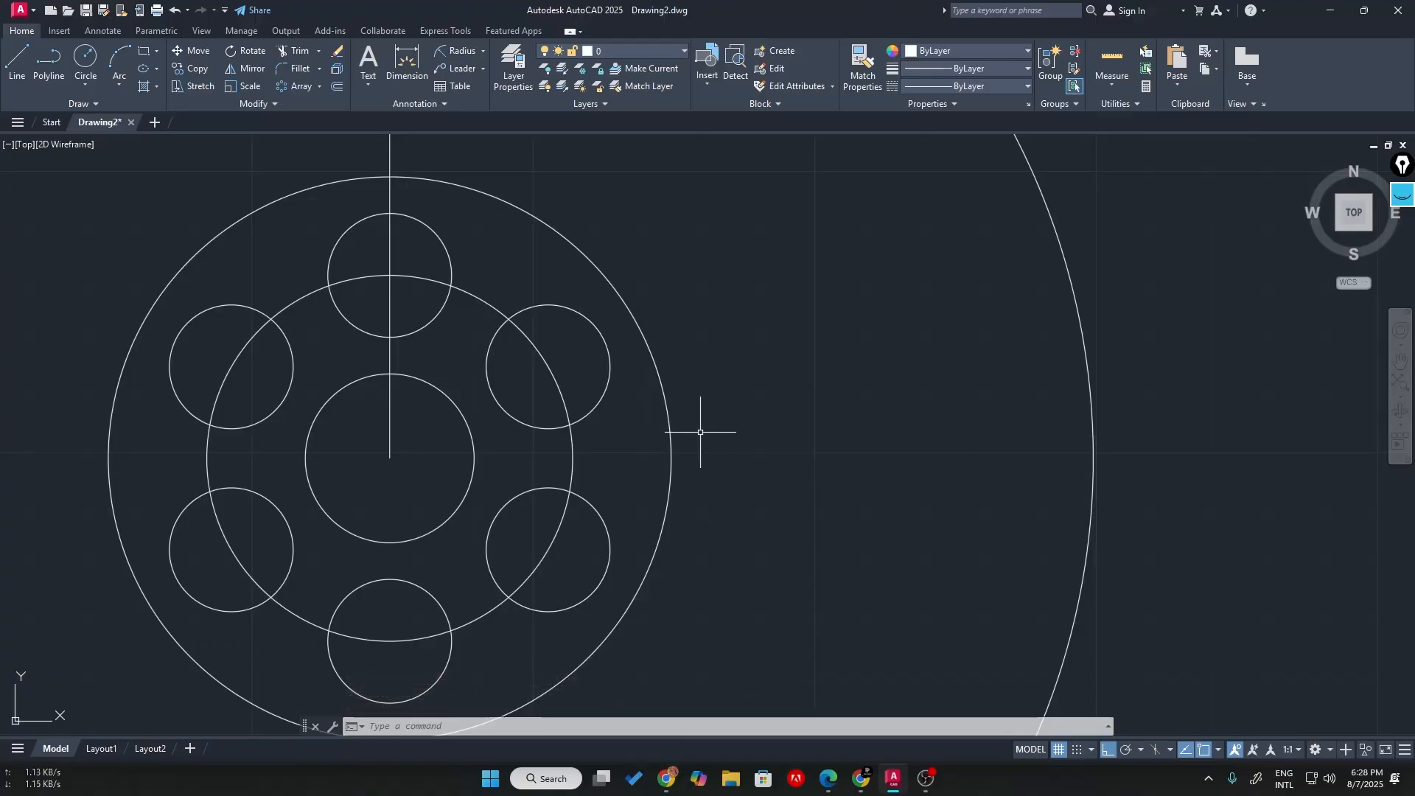
pyautogui.hotkey('alt', 'Tab')
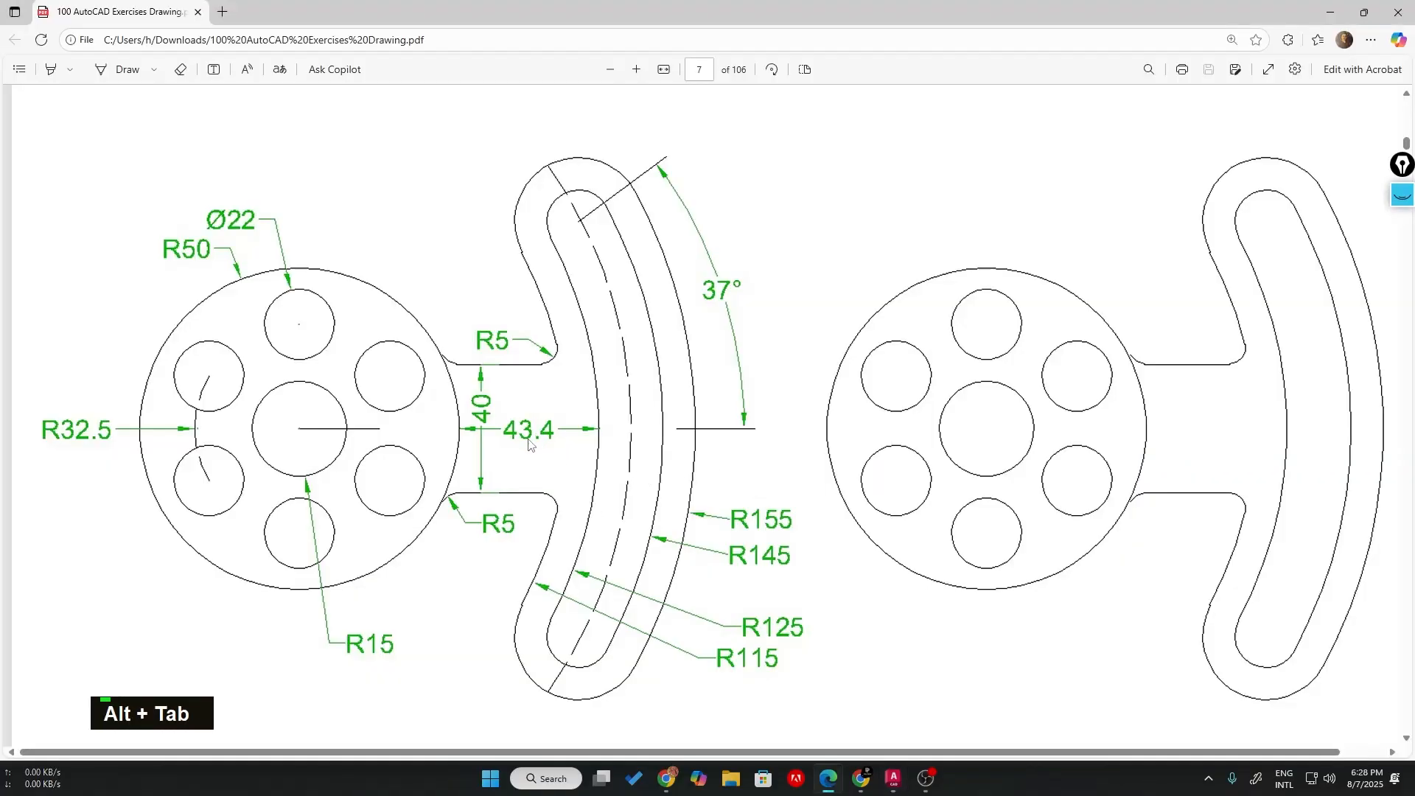
pyautogui.hotkey('alt', 'Tab')
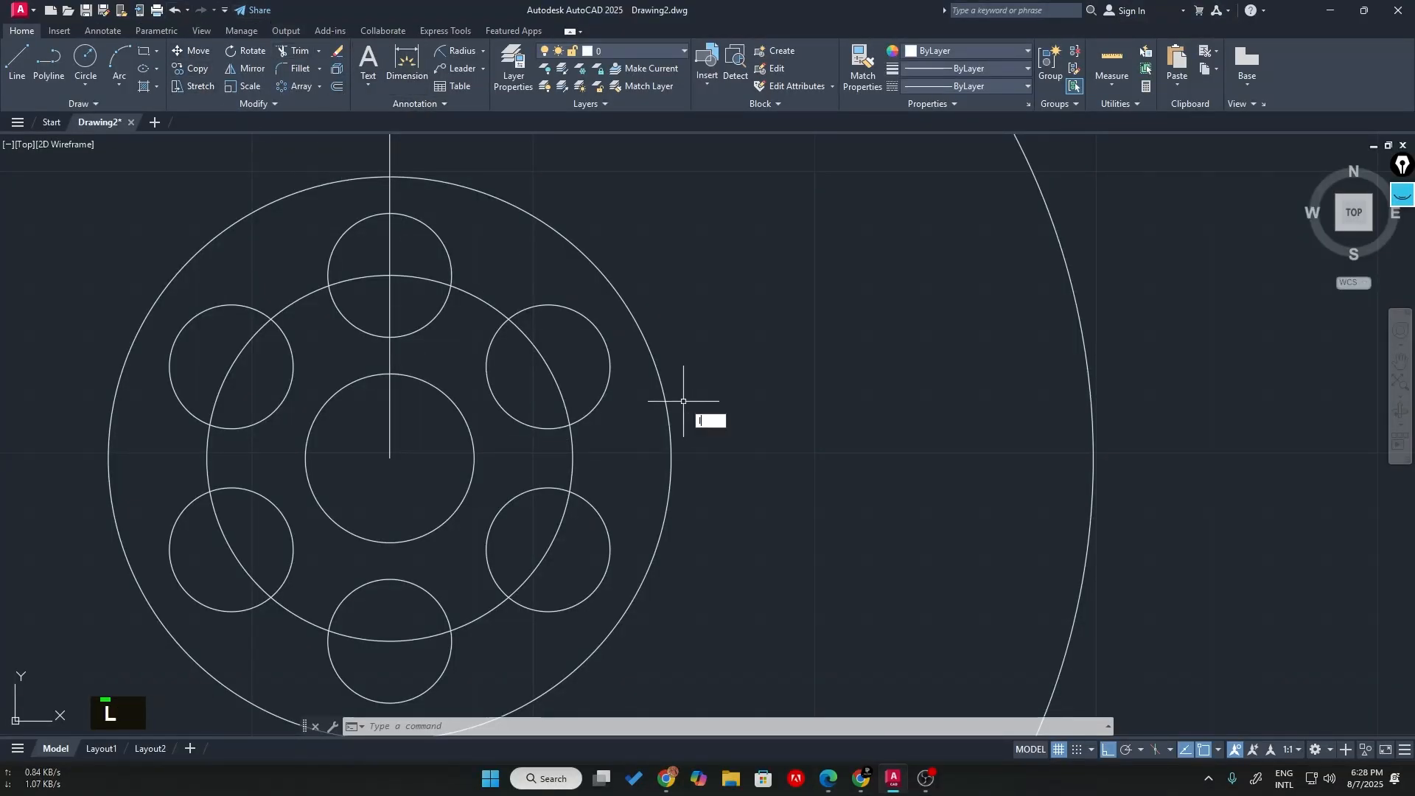
pyautogui.write('l')
pyautogui.press('Return')
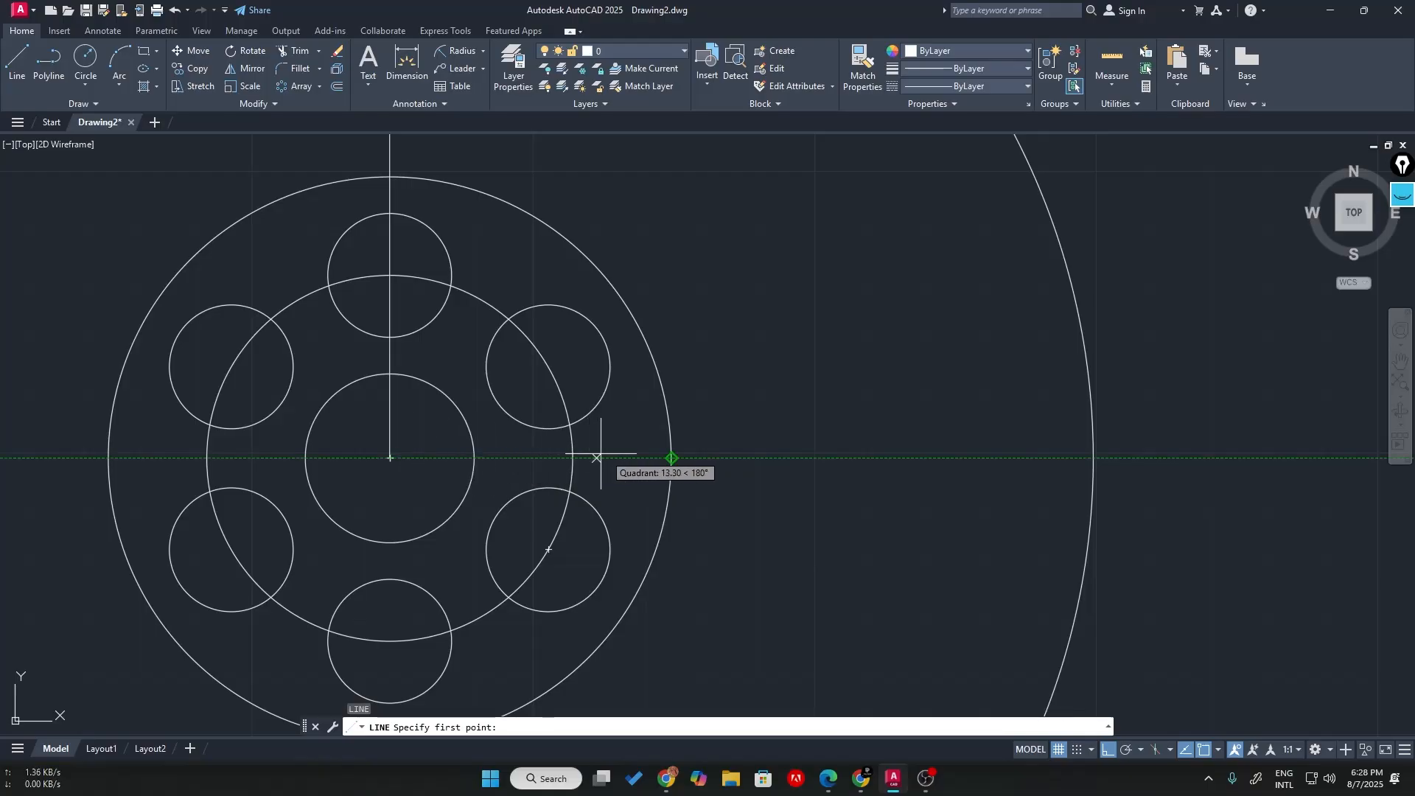
pyautogui.click(671, 458)
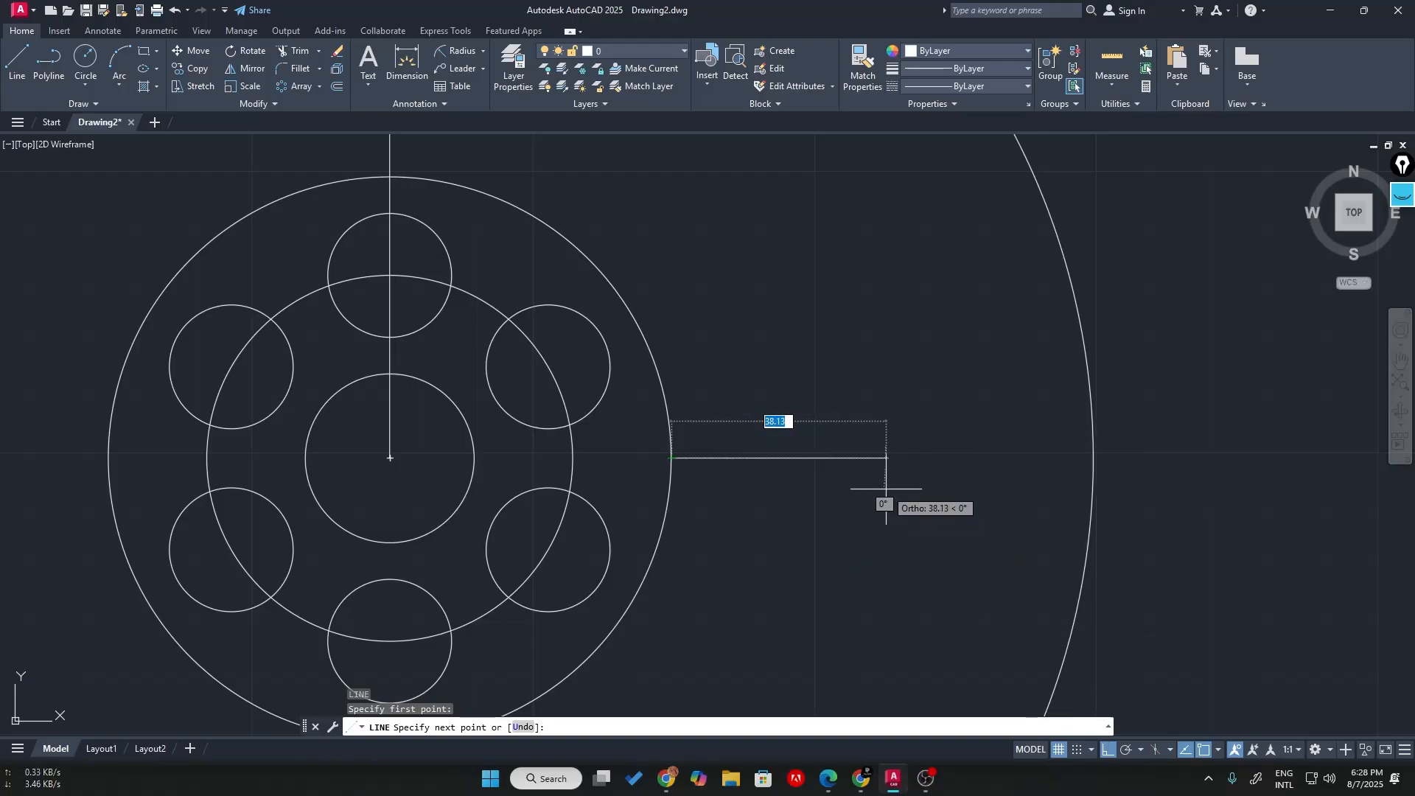
pyautogui.hotkey('alt', 'Tab')
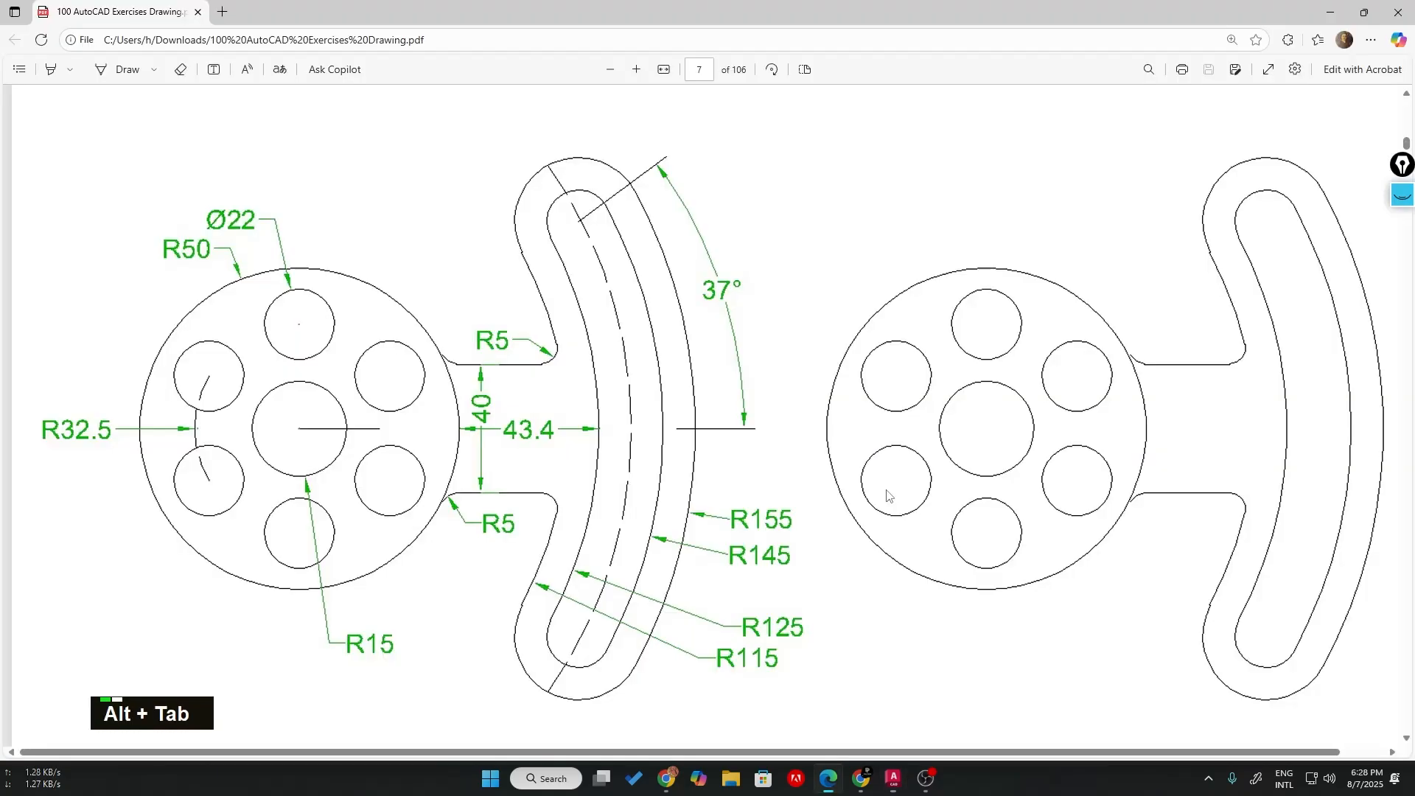
pyautogui.hotkey('alt', 'Tab')
pyautogui.write('43')
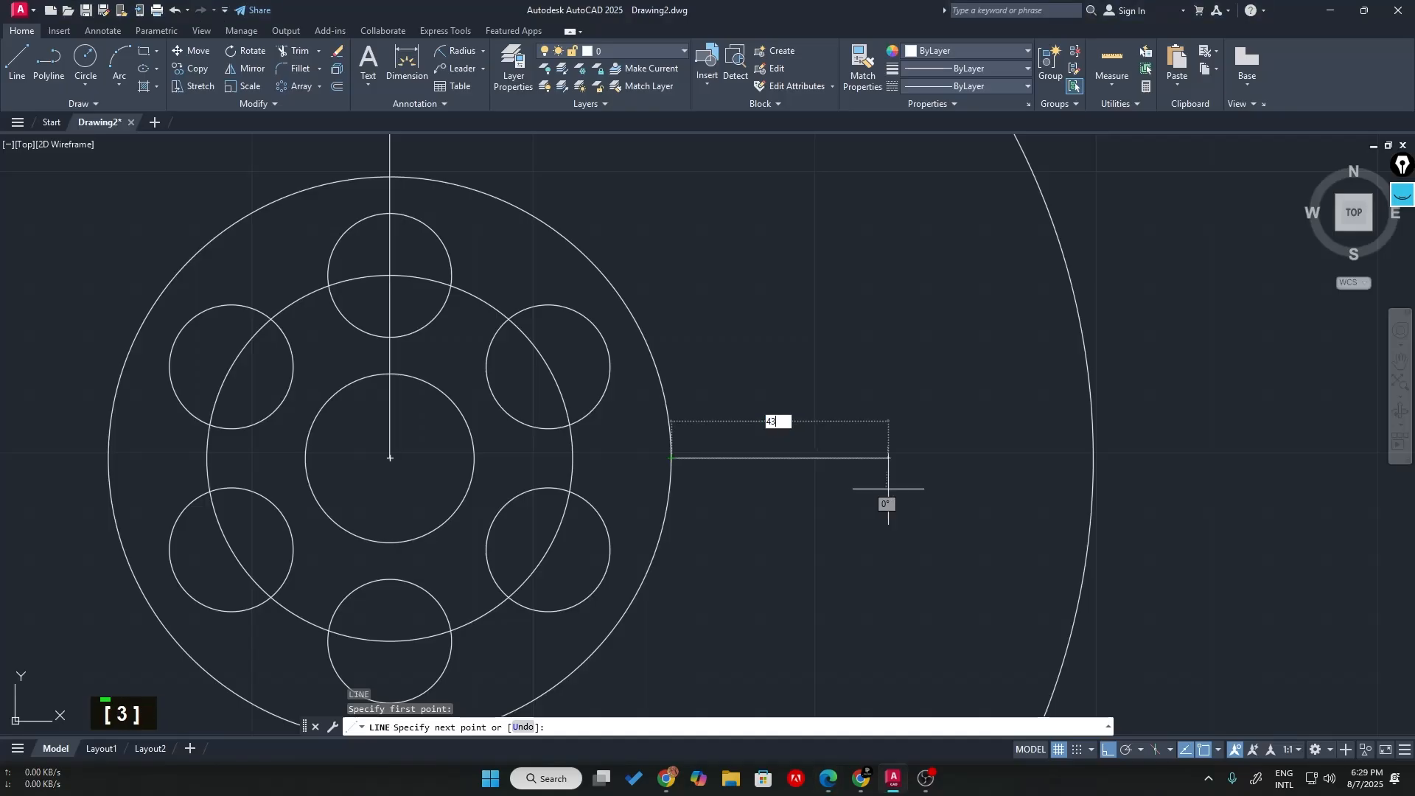
pyautogui.write('.5')
pyautogui.press('BackSpace')
pyautogui.write('4')
pyautogui.press('Return')
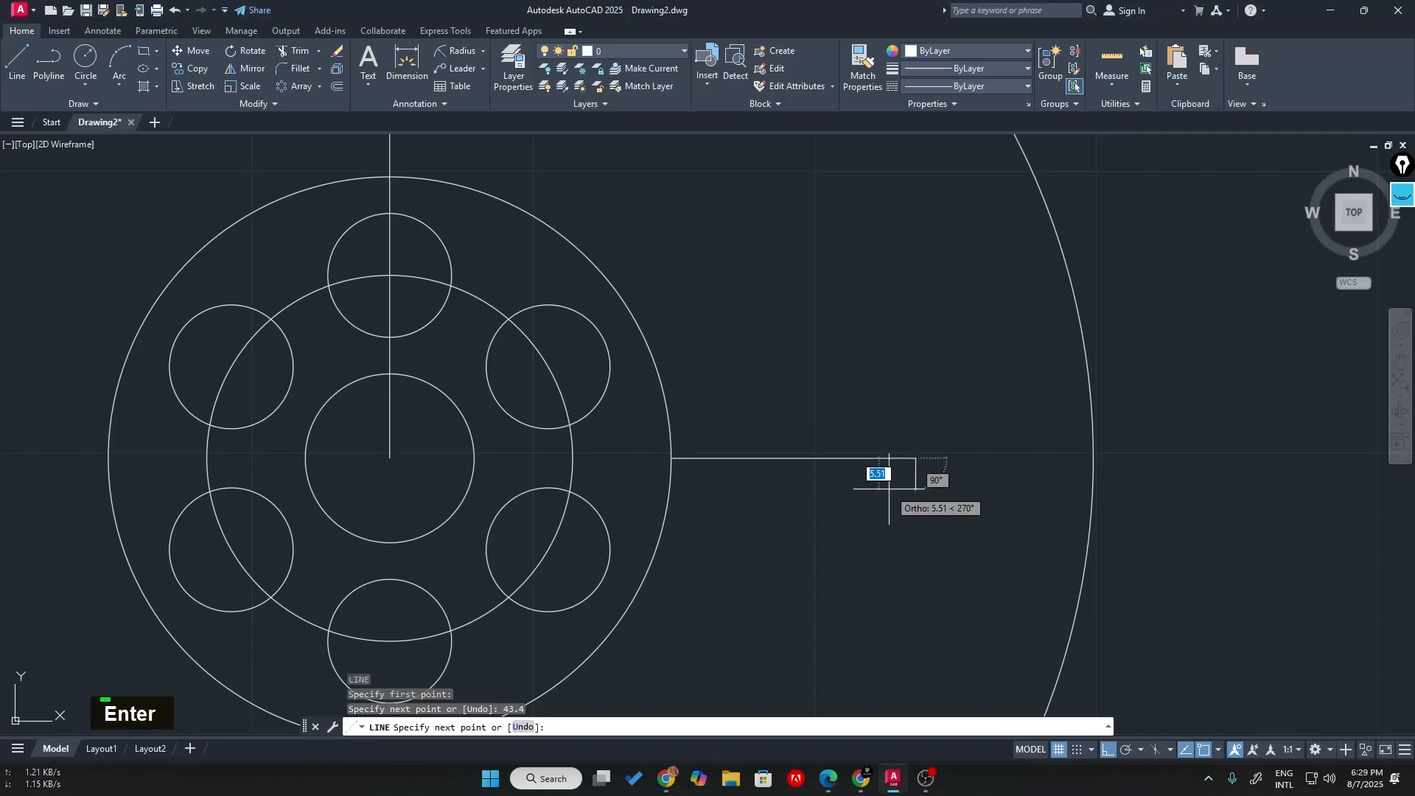
pyautogui.press('Return')
pyautogui.scroll(-2, 949, 409)
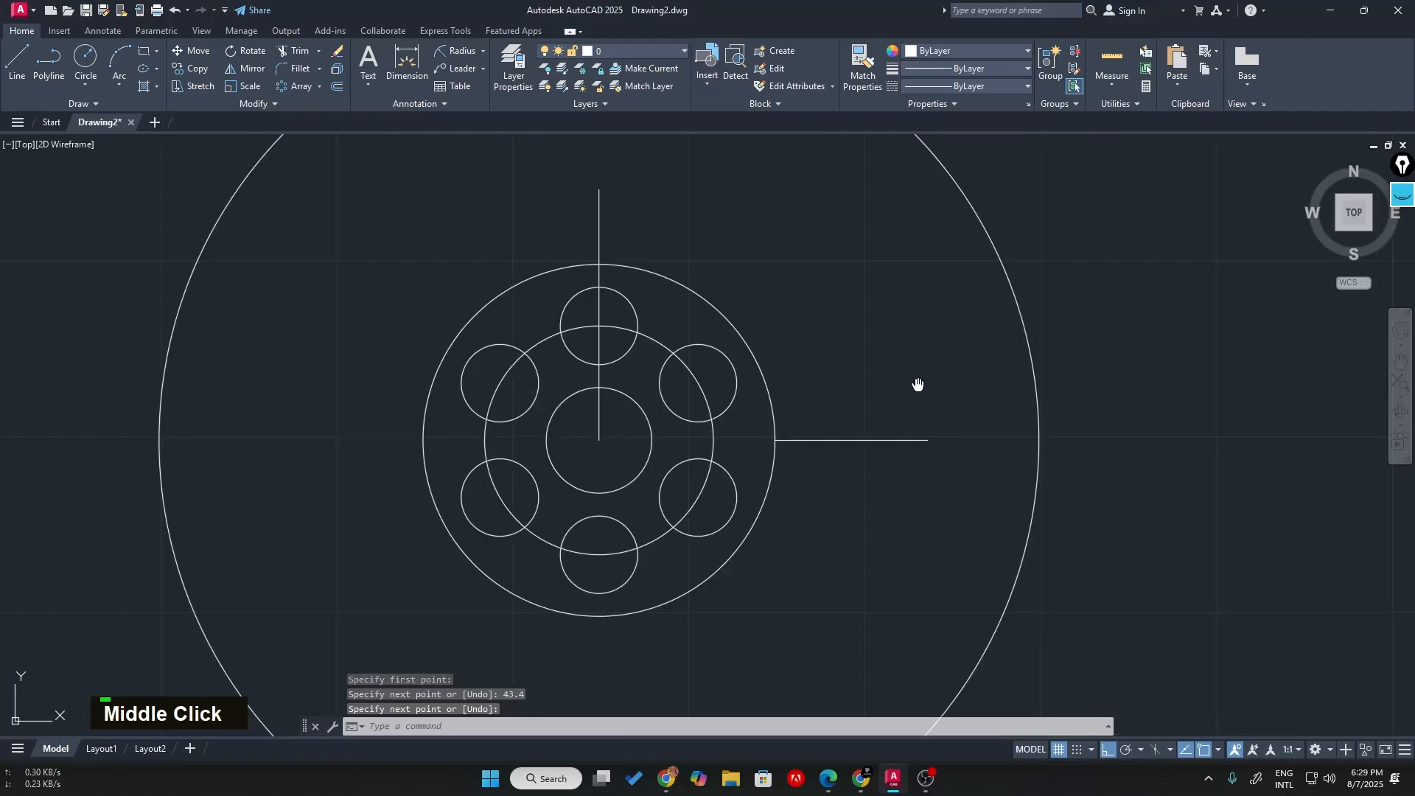
pyautogui.moveTo(917, 386); pyautogui.dragTo(848, 357, button='middle')
pyautogui.scroll(2, 869, 379)
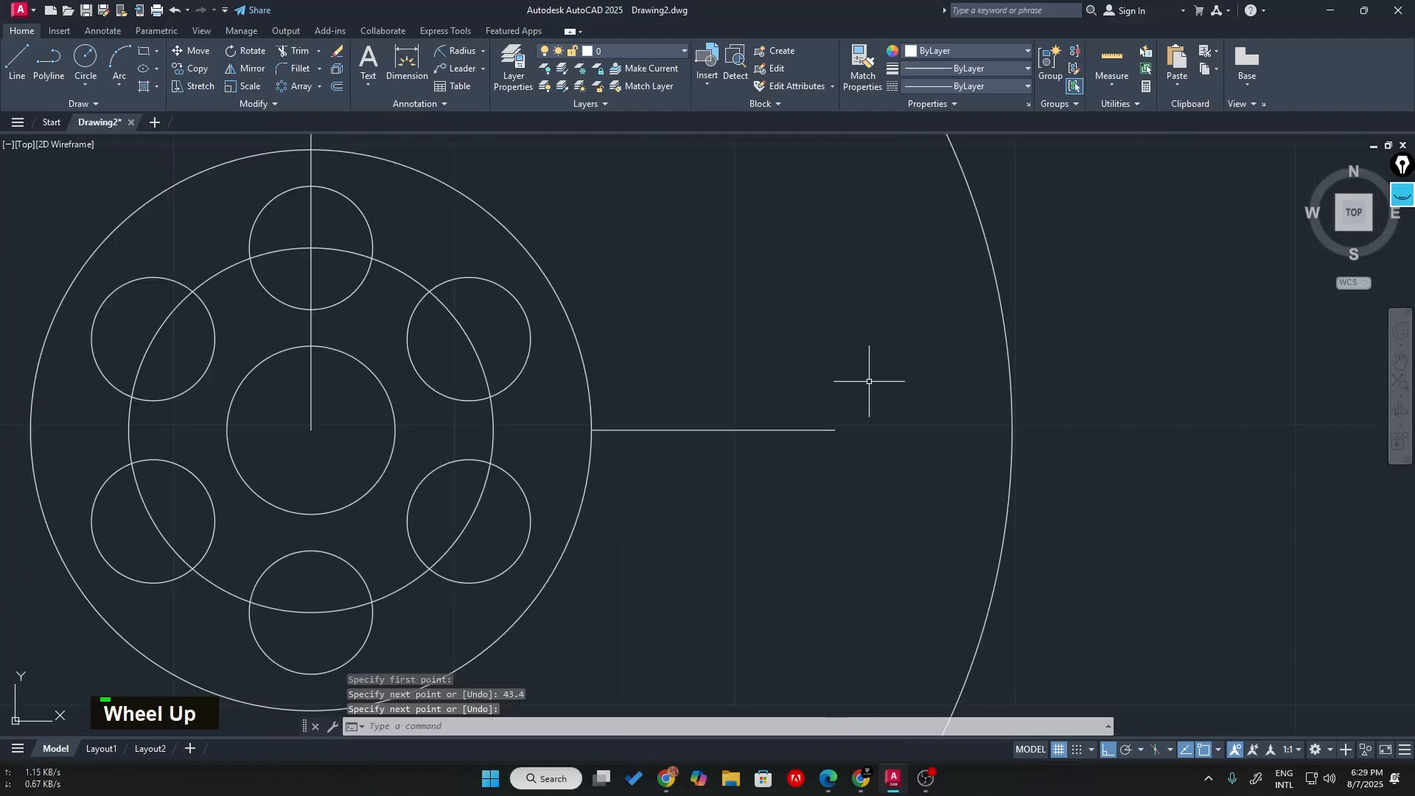
pyautogui.click(1011, 394)
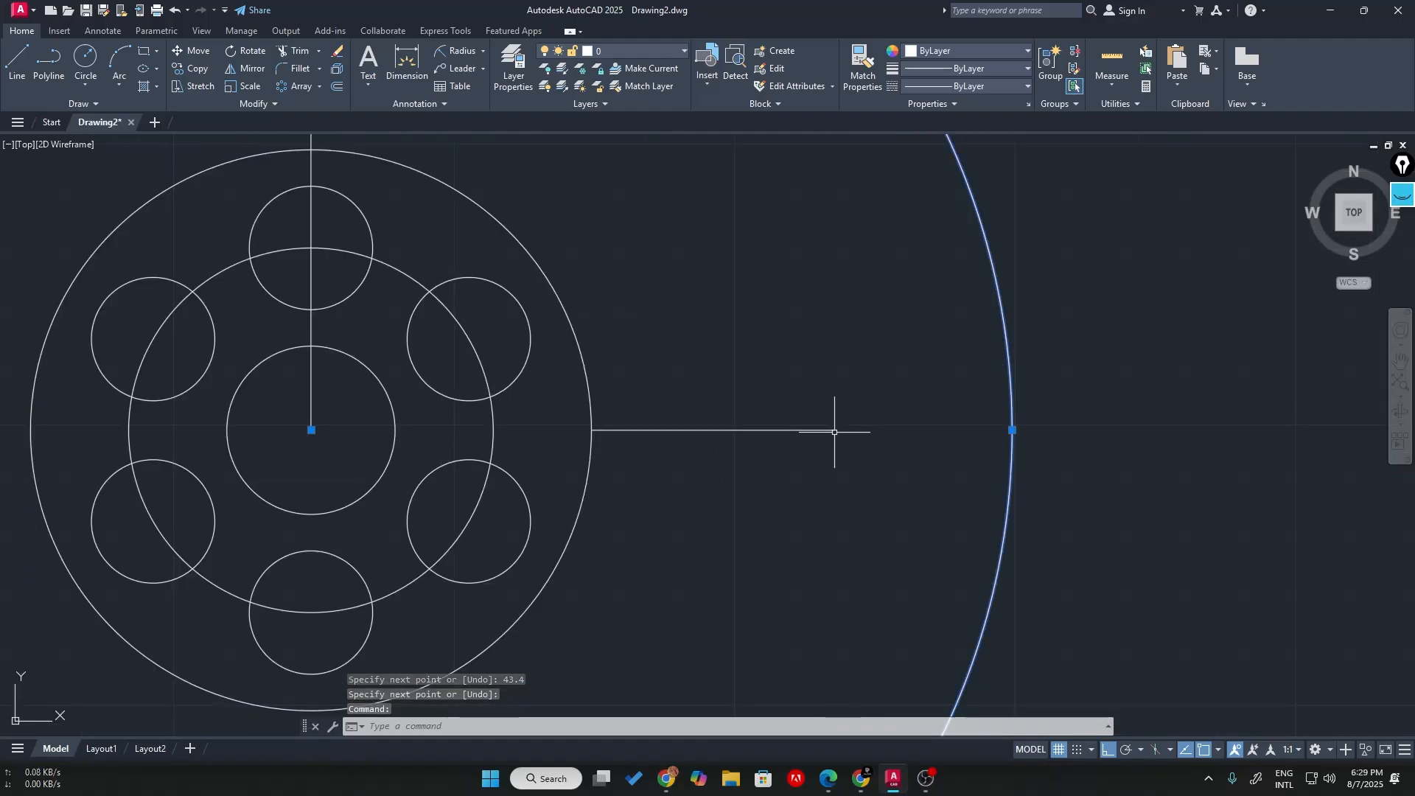
pyautogui.scroll(-4, 878, 465)
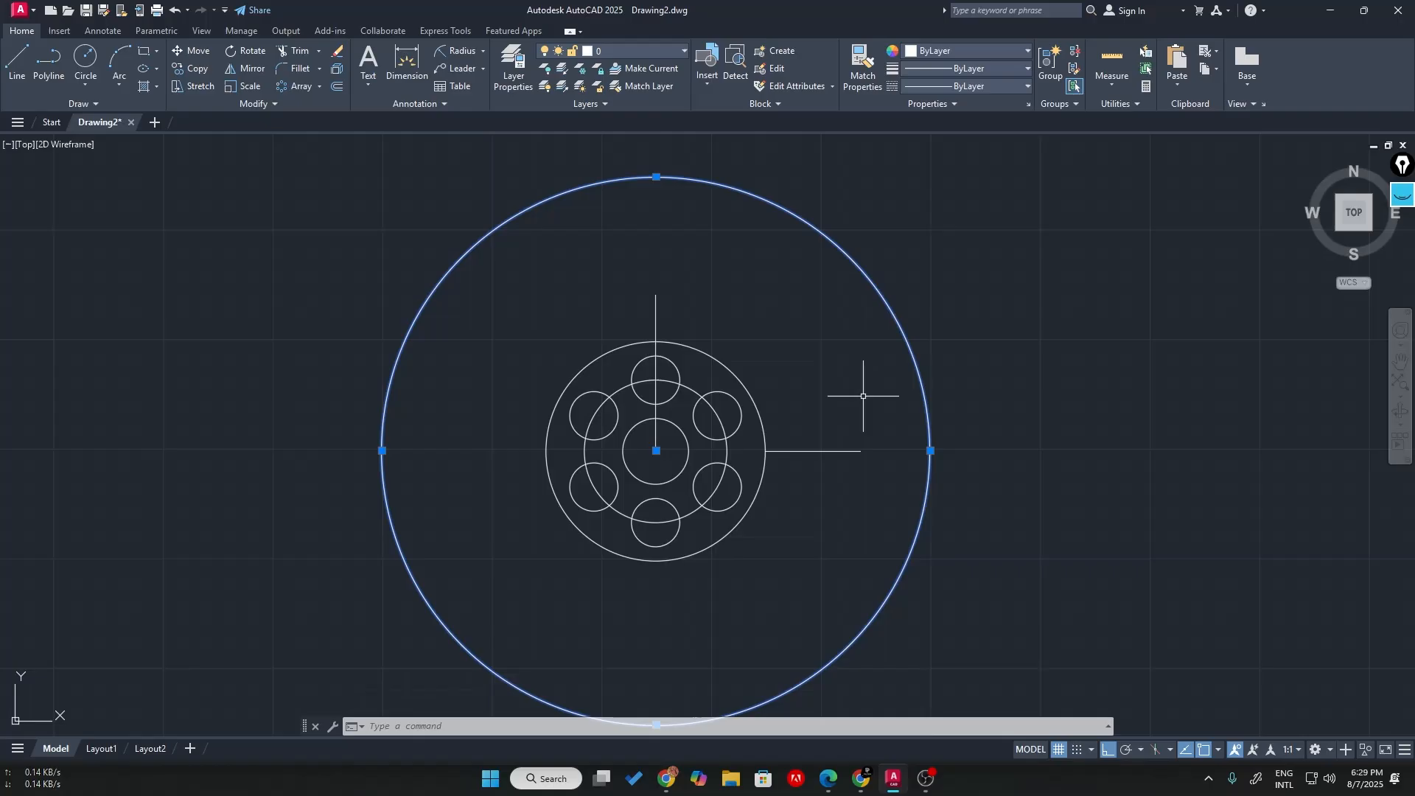
pyautogui.scroll(2, 863, 396)
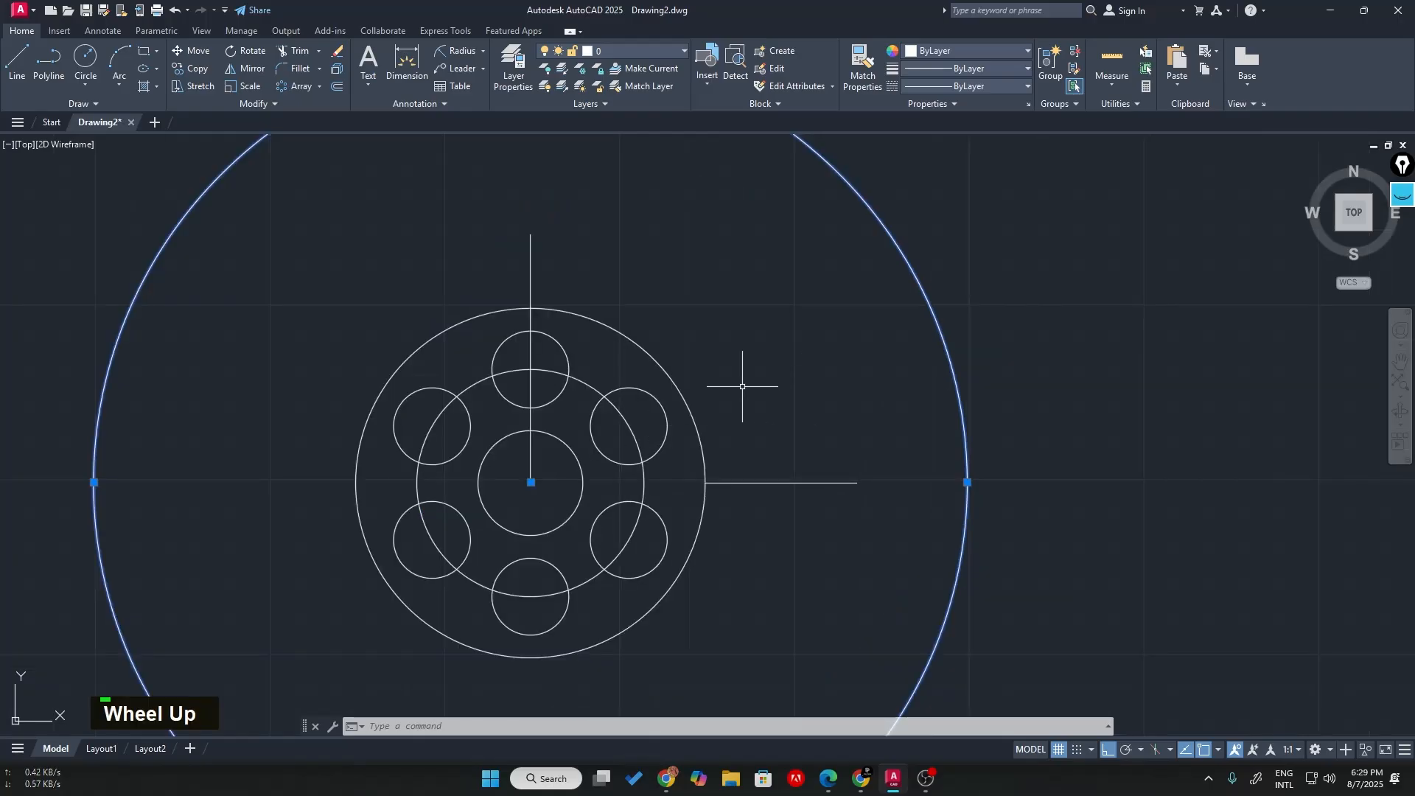
pyautogui.moveTo(742, 386); pyautogui.dragTo(857, 378, button='middle')
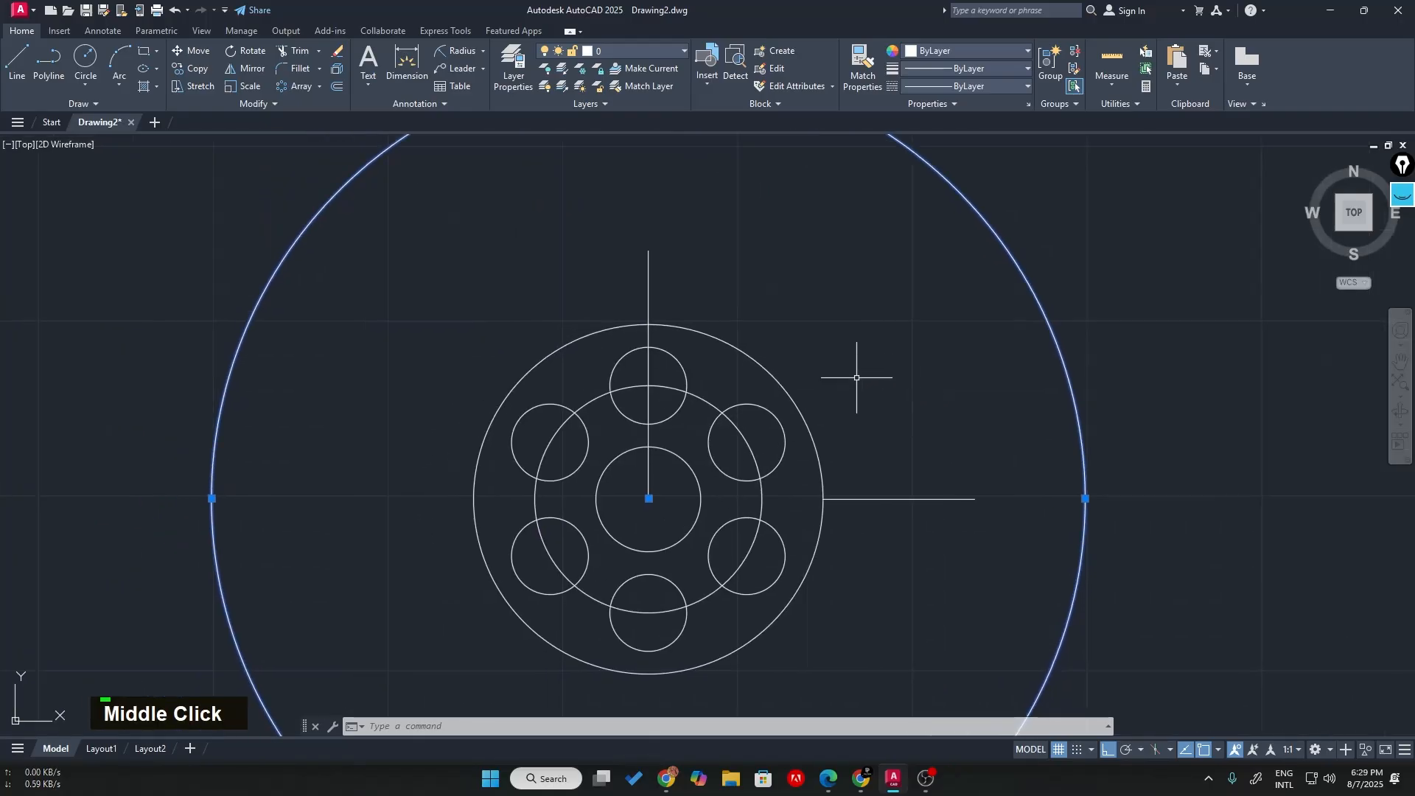
pyautogui.click(190, 54)
pyautogui.press('Escape')
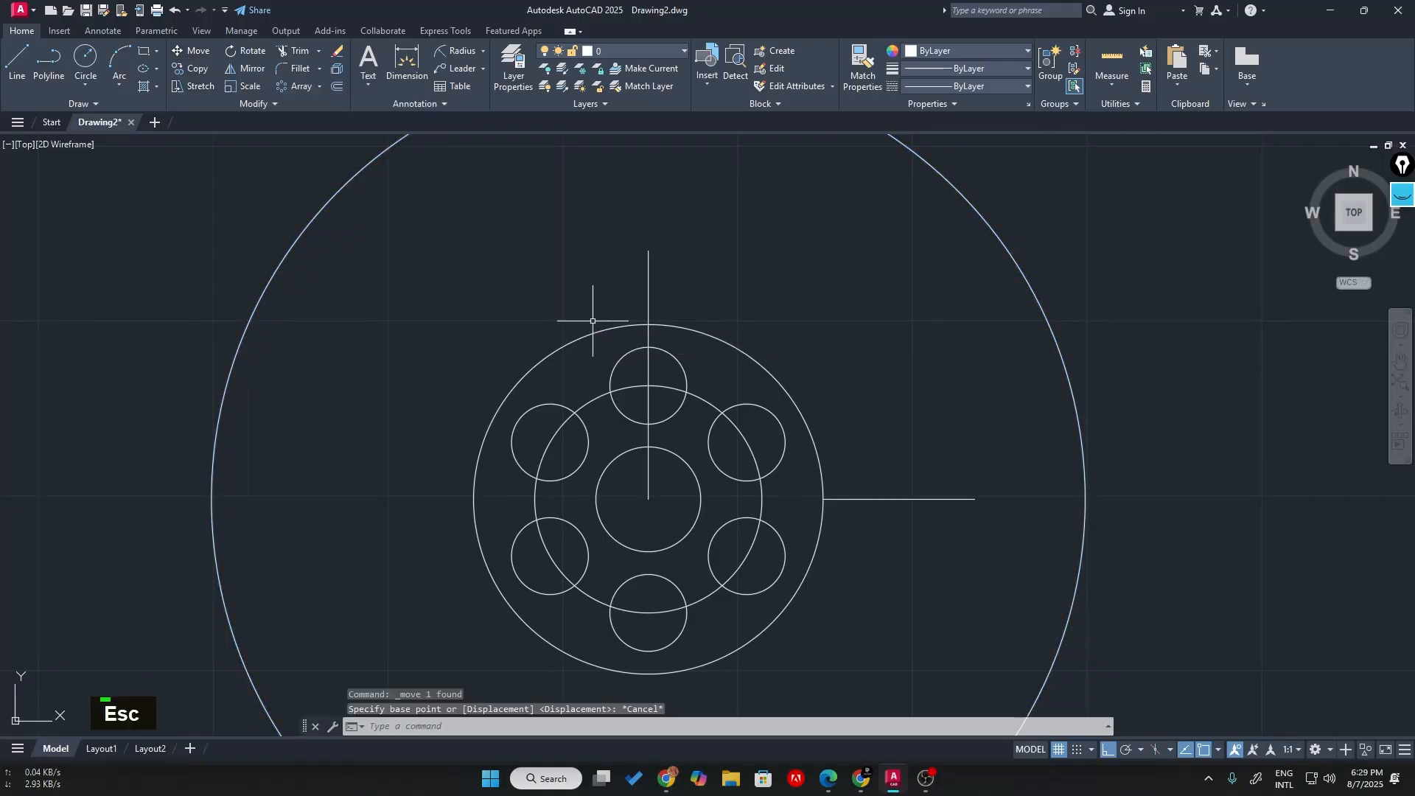
# - Move the R125 circle horizontally by its outer quadrant onto the free end of the 43.4 line
pyautogui.click(1071, 370)
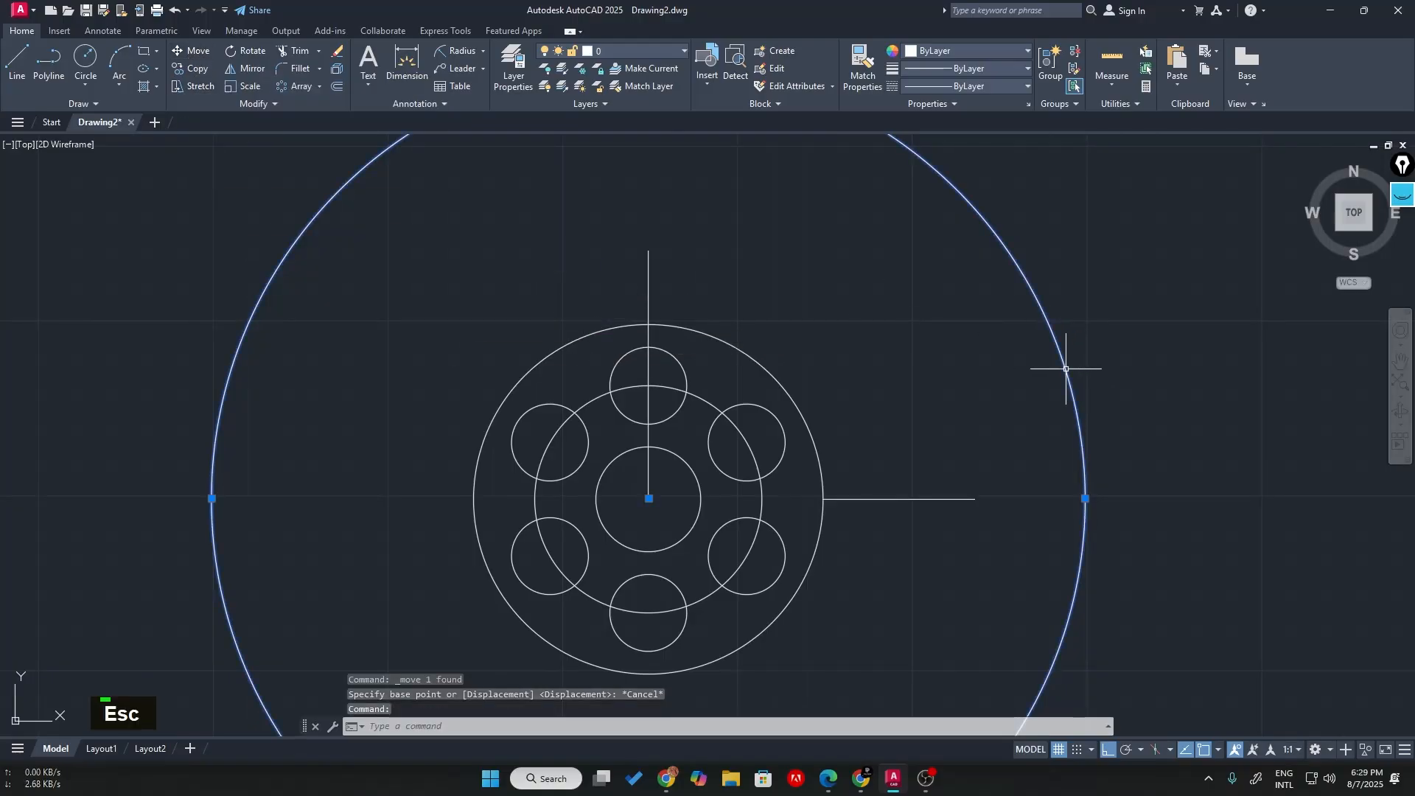
pyautogui.write('M')
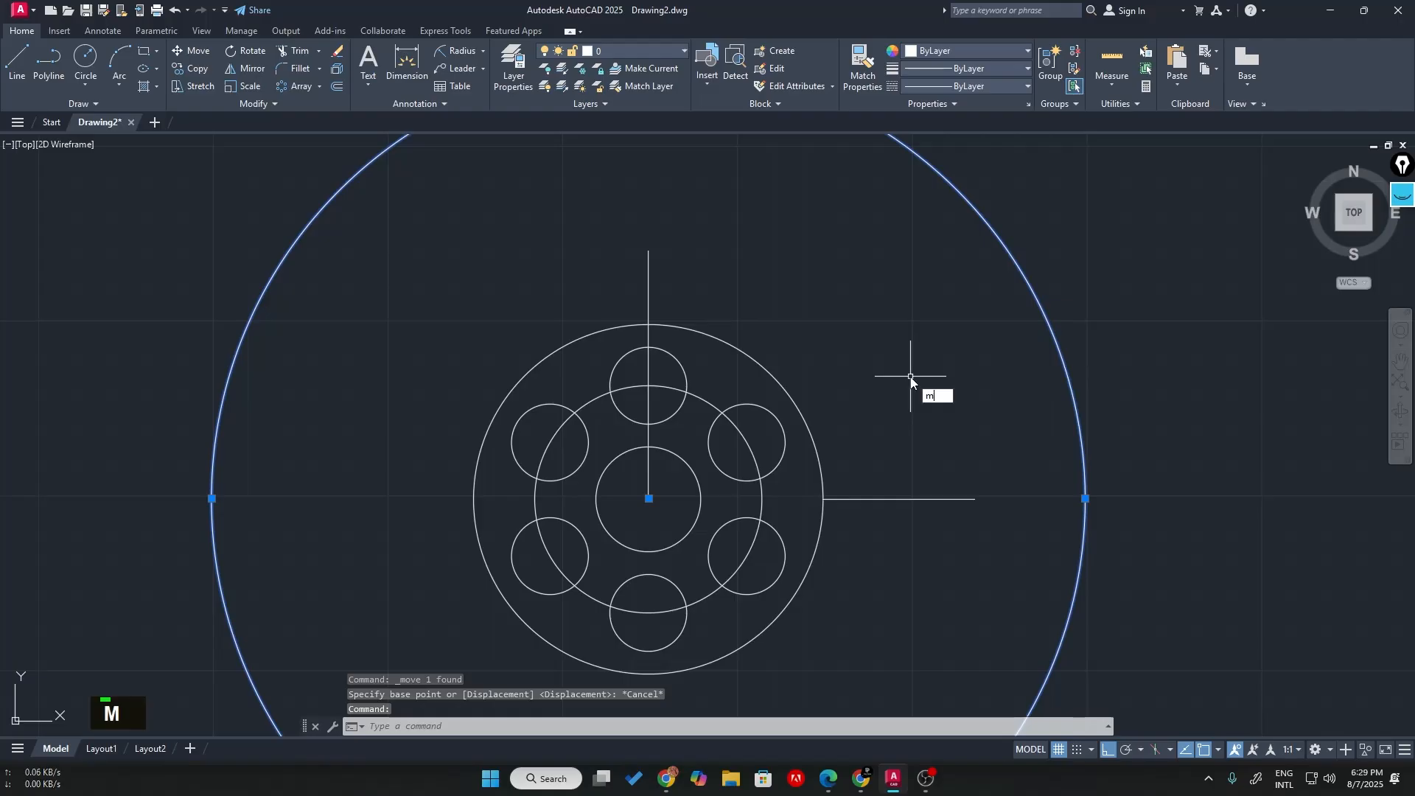
pyautogui.press('Return')
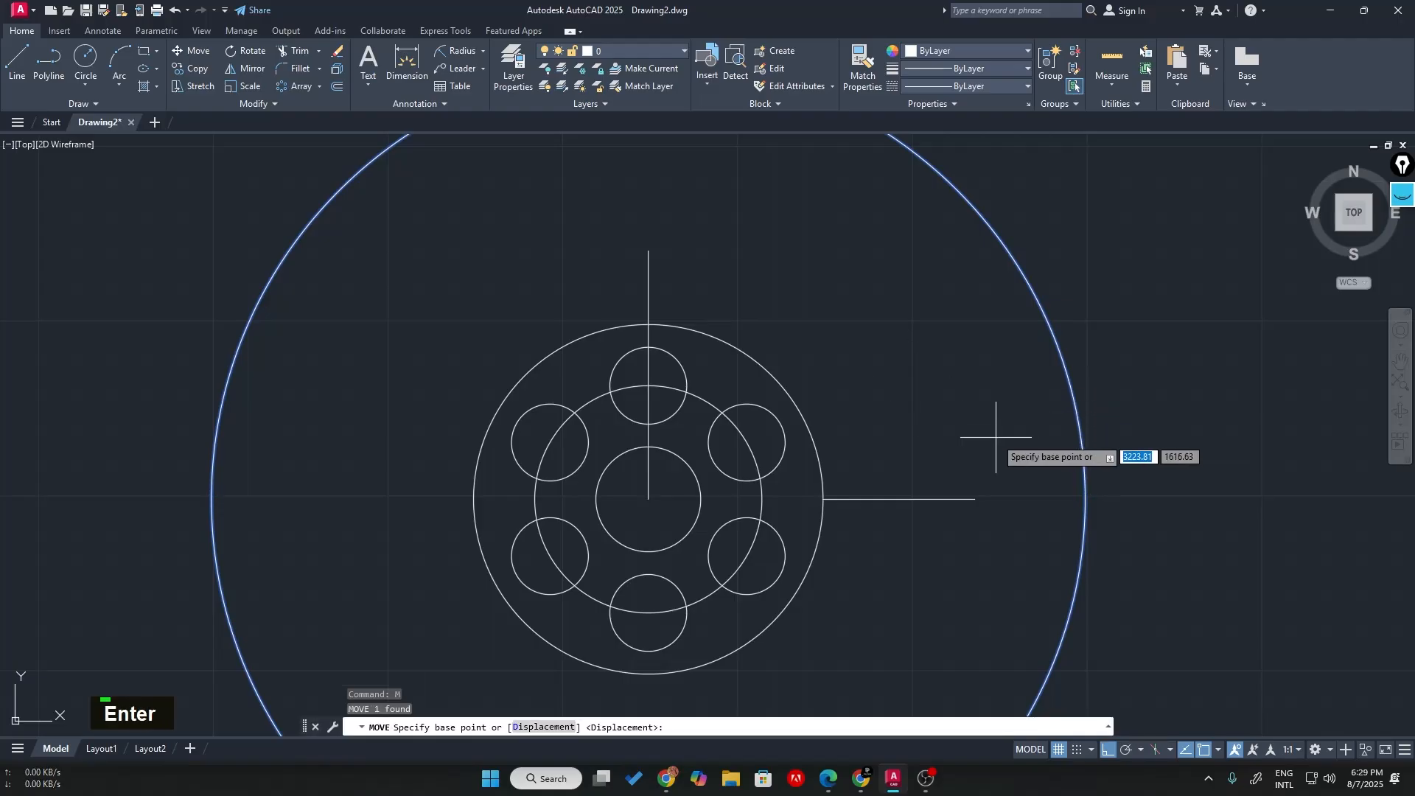
pyautogui.scroll(2, 1046, 501)
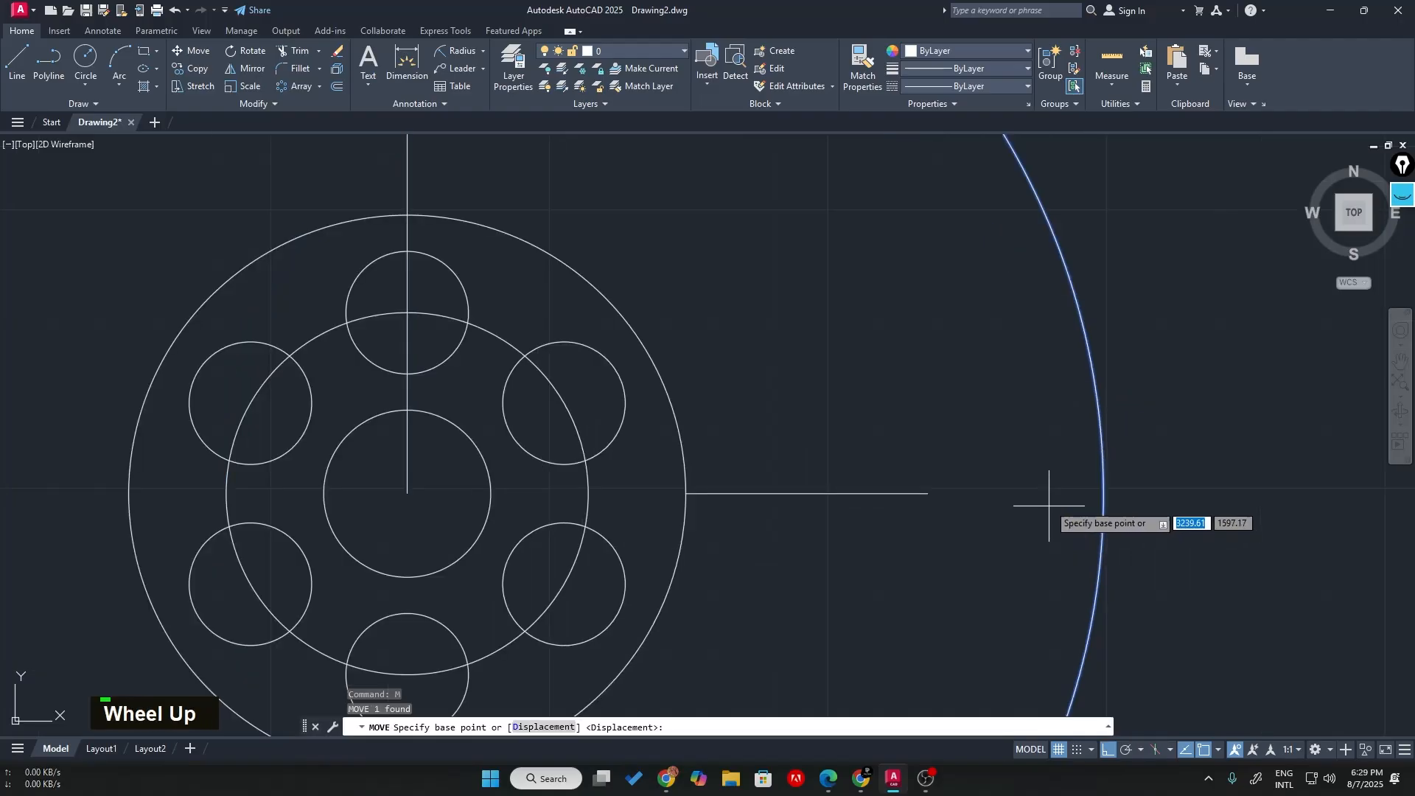
pyautogui.click(1104, 488)
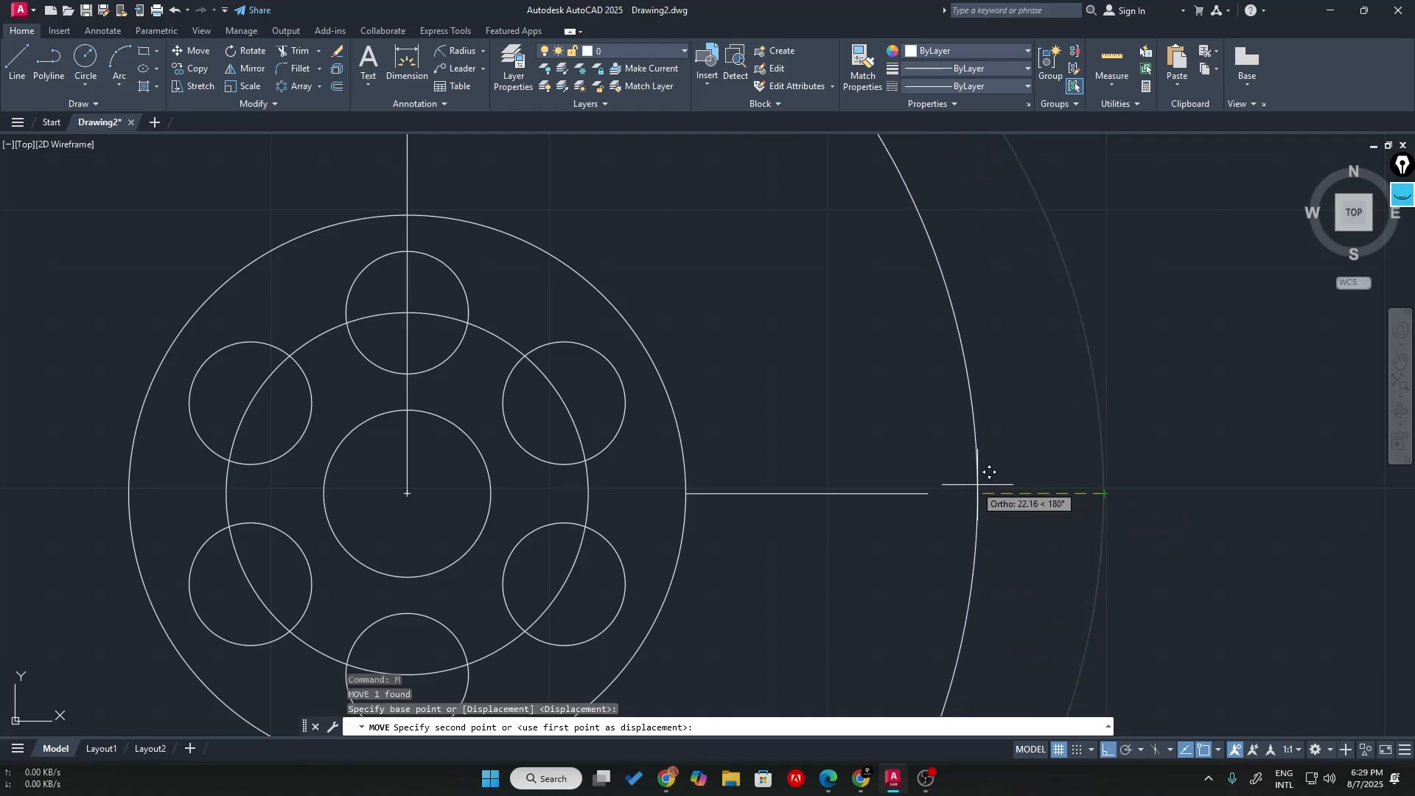
pyautogui.click(940, 481)
pyautogui.scroll(-2, 1069, 472)
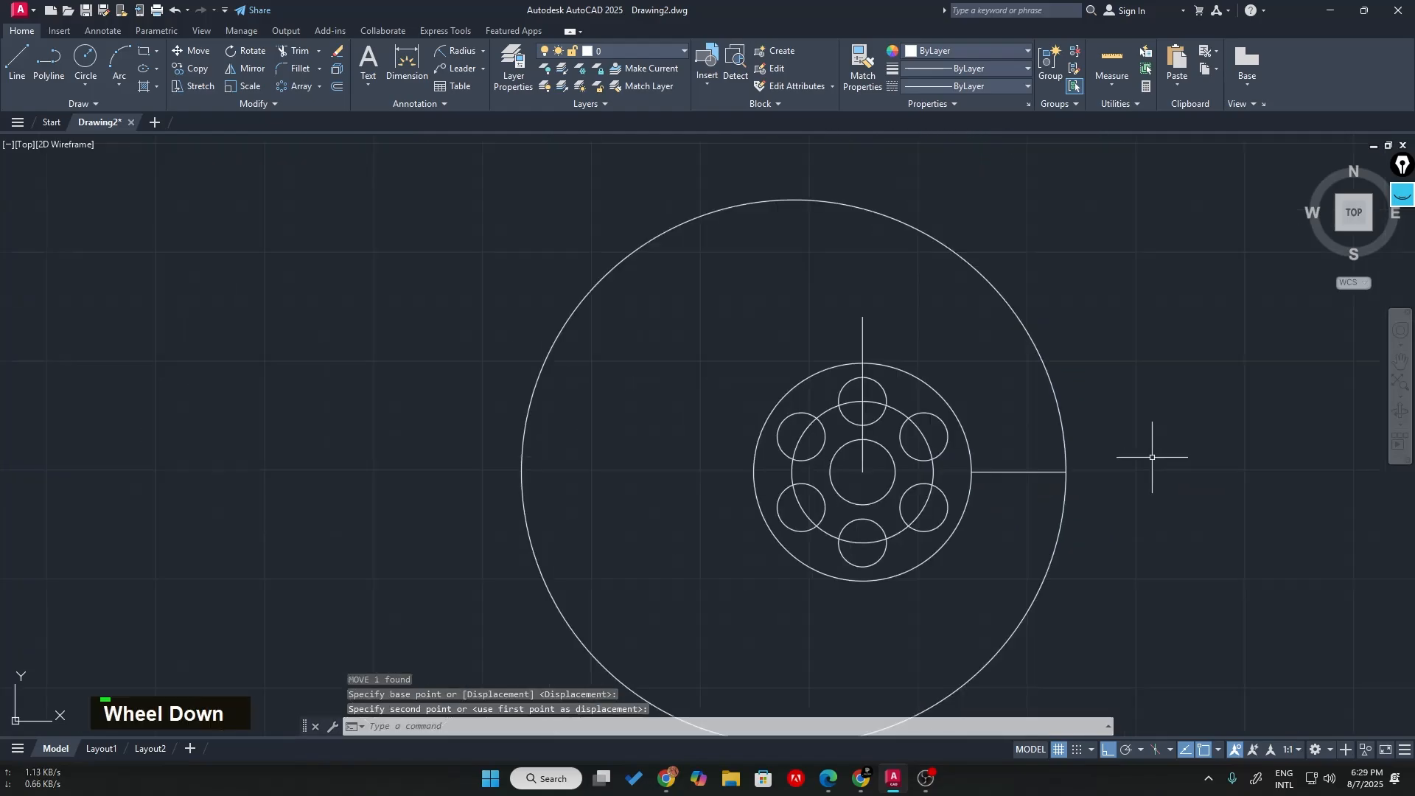
pyautogui.scroll(1, 1083, 443)
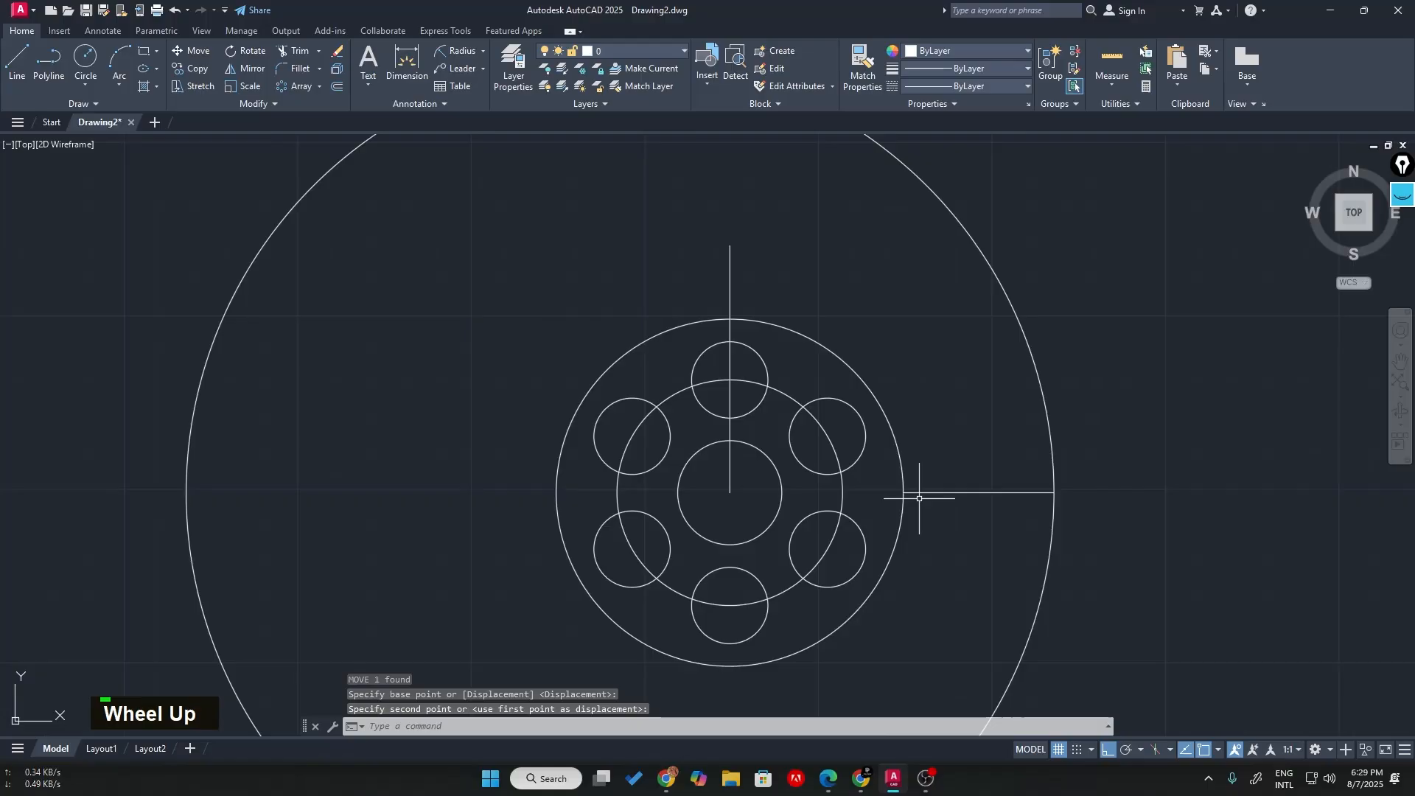
# - Check the 43.4 distance and the slot's arc radii in the reference PDF, then return to the AutoCAD drawing
pyautogui.press('alt')
pyautogui.hotkey('alt', 'Tab')
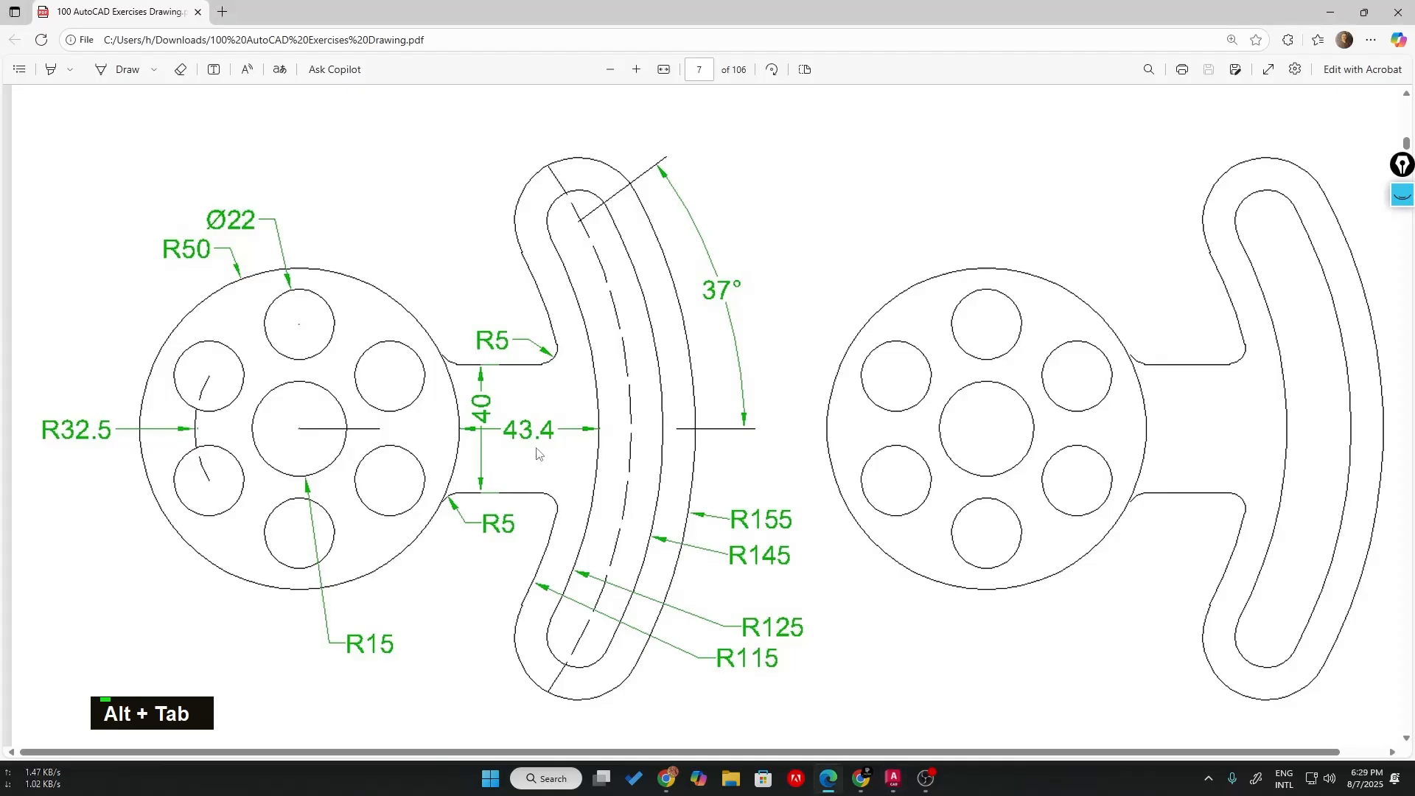
pyautogui.hotkey('alt', 'Tab')
pyautogui.scroll(-2, 1069, 443)
pyautogui.moveTo(1099, 417); pyautogui.dragTo(892, 372, button='middle')
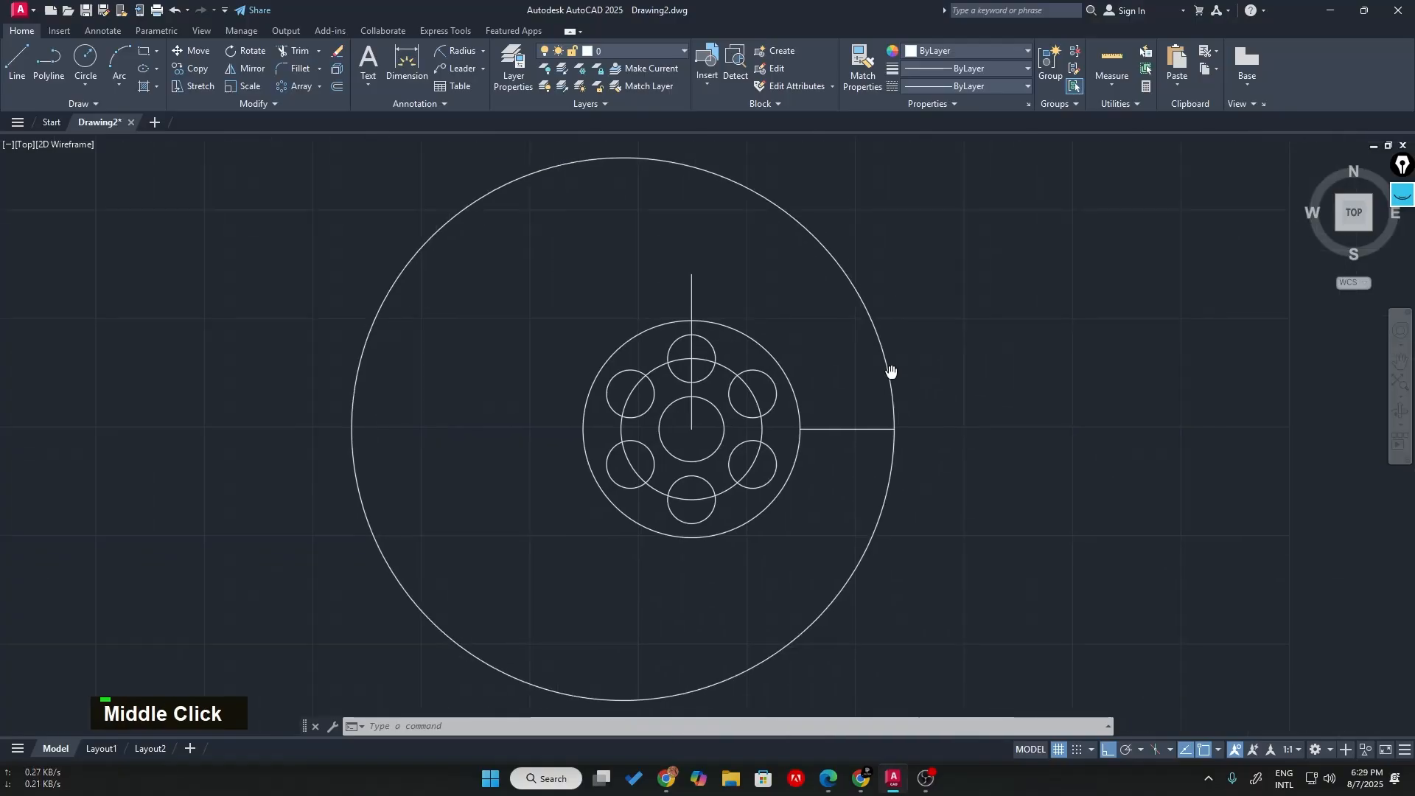
pyautogui.hotkey('alt', 'Tab')
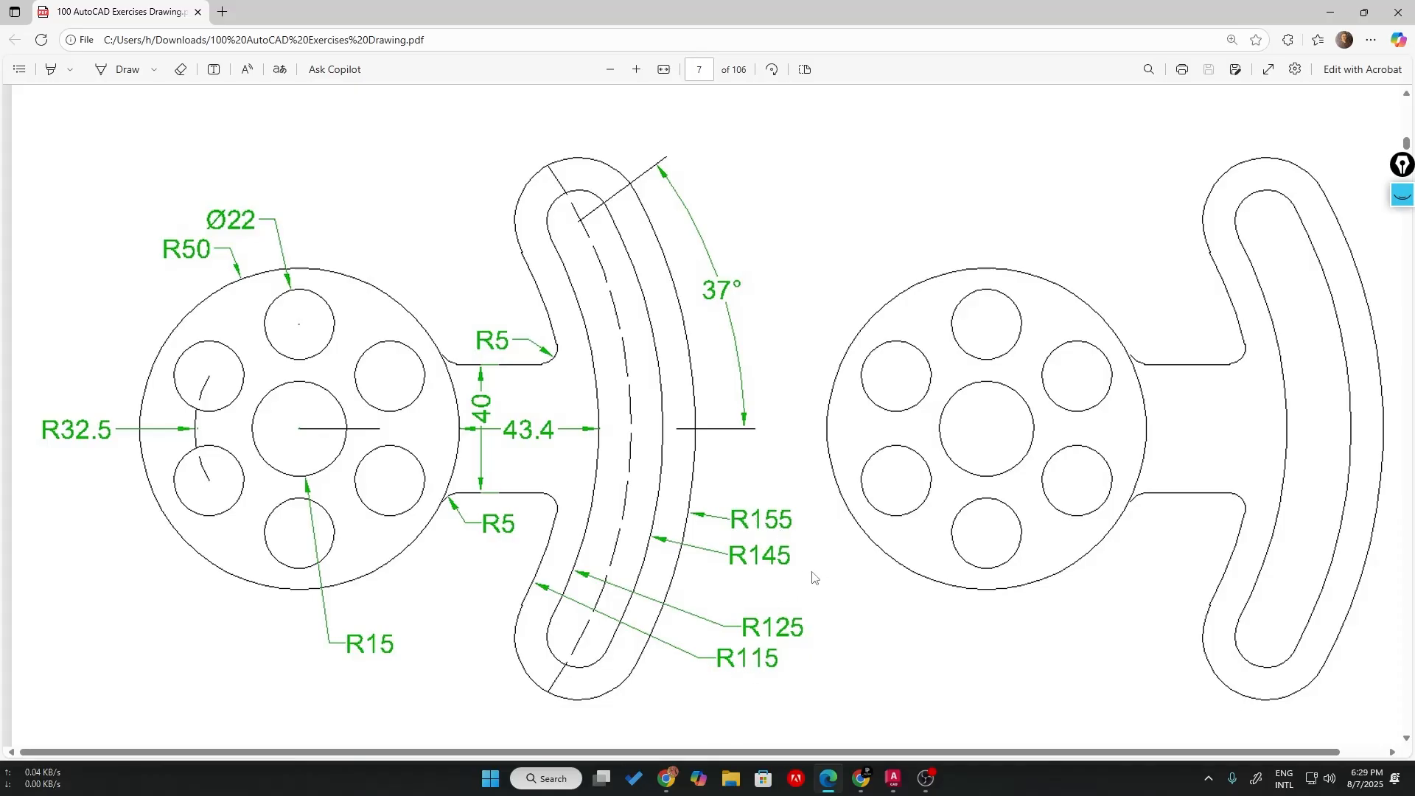
pyautogui.hotkey('alt', 'Tab')
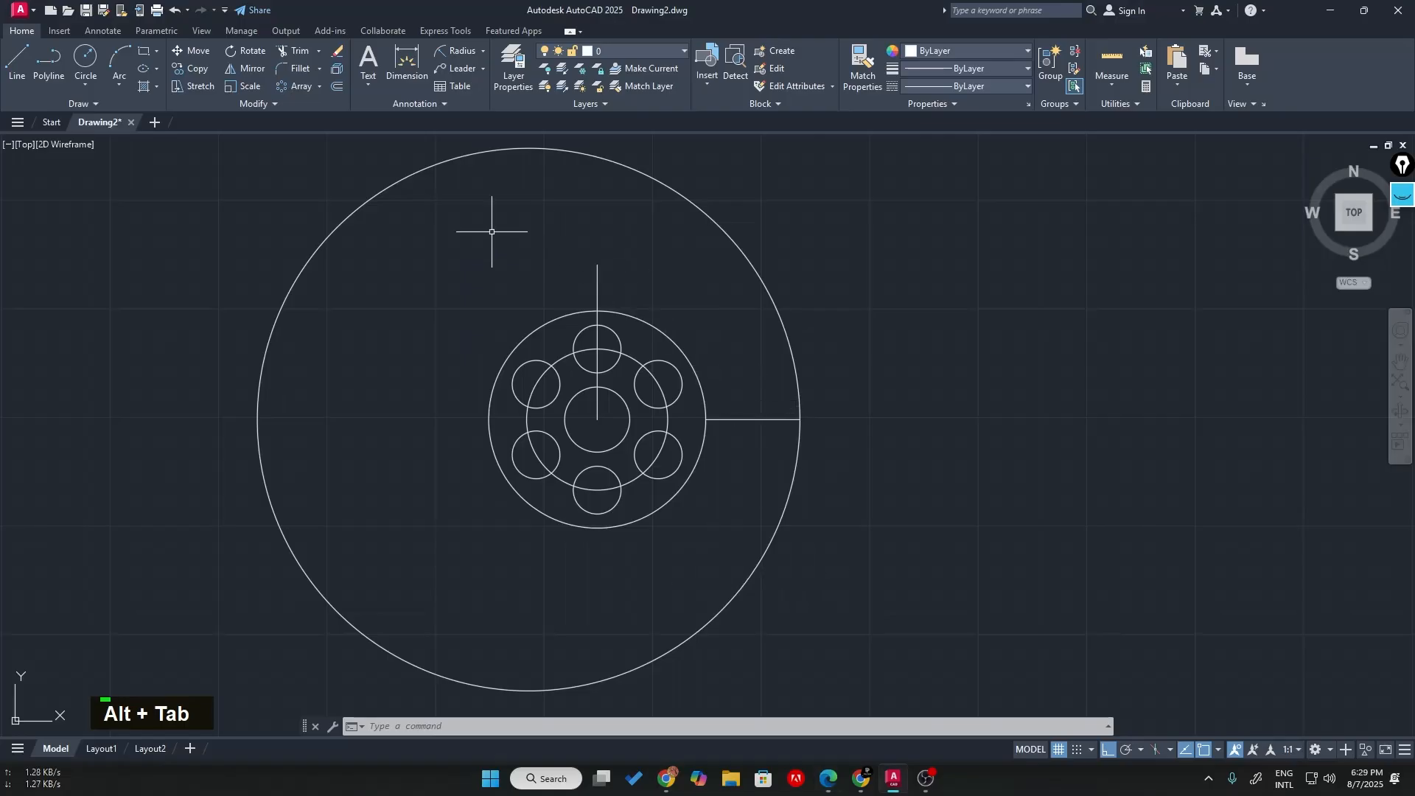
# - Draw a circle of radius 115 centred on the R125 circle's centre, checking the radius in the reference PDF
pyautogui.press('Escape')
pyautogui.write('c')
pyautogui.press('Return')
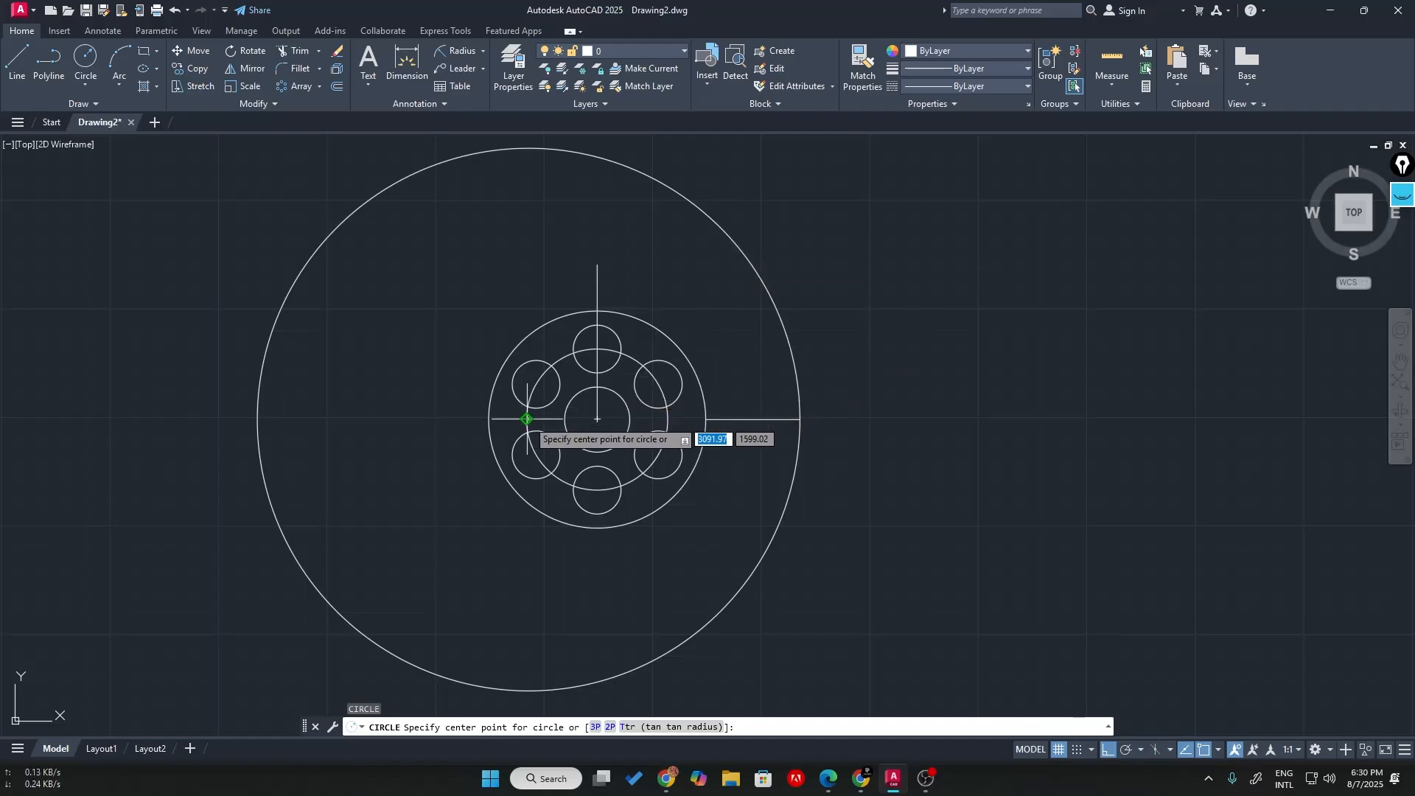
pyautogui.scroll(5, 527, 420)
pyautogui.scroll(-5, 1038, 322)
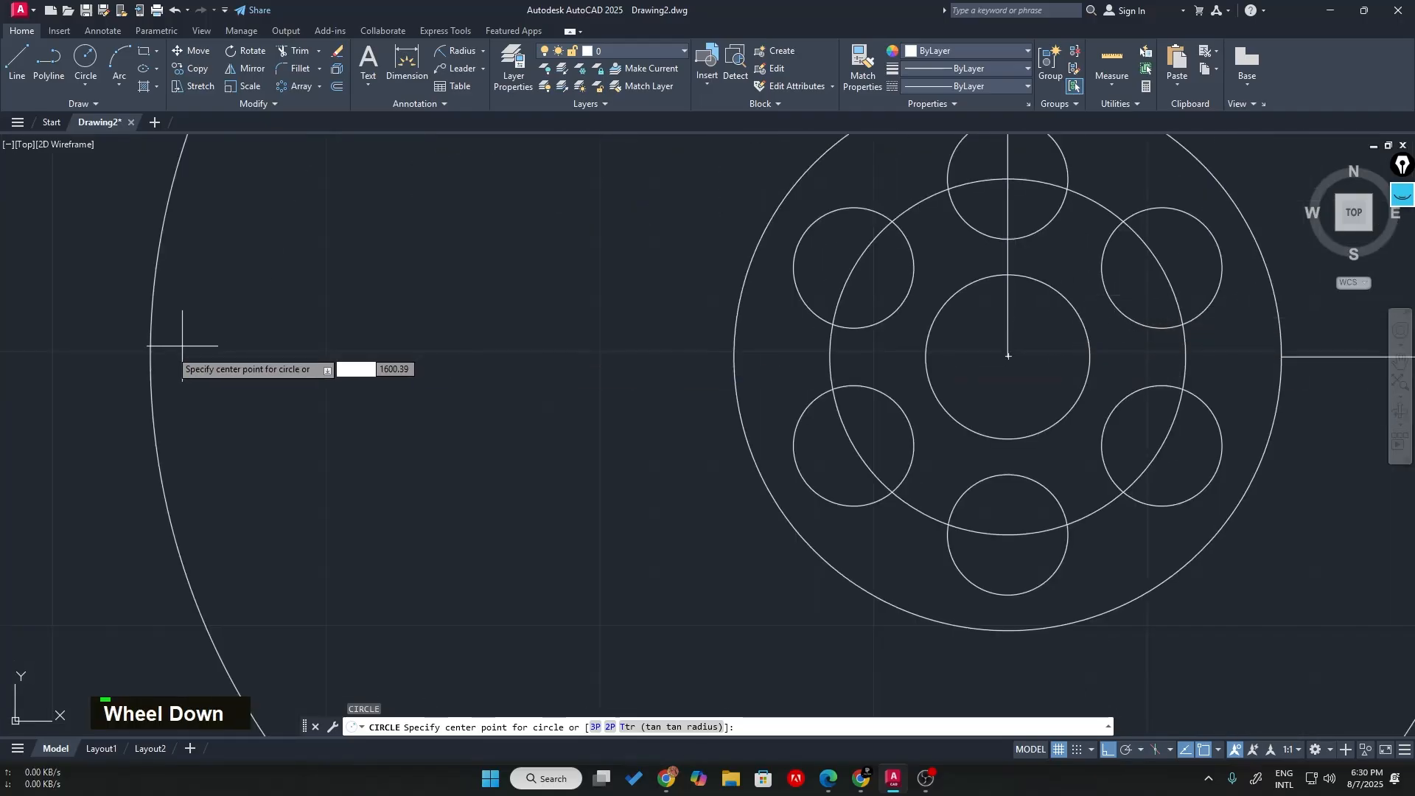
pyautogui.click(835, 357)
pyautogui.scroll(-5, 1143, 463)
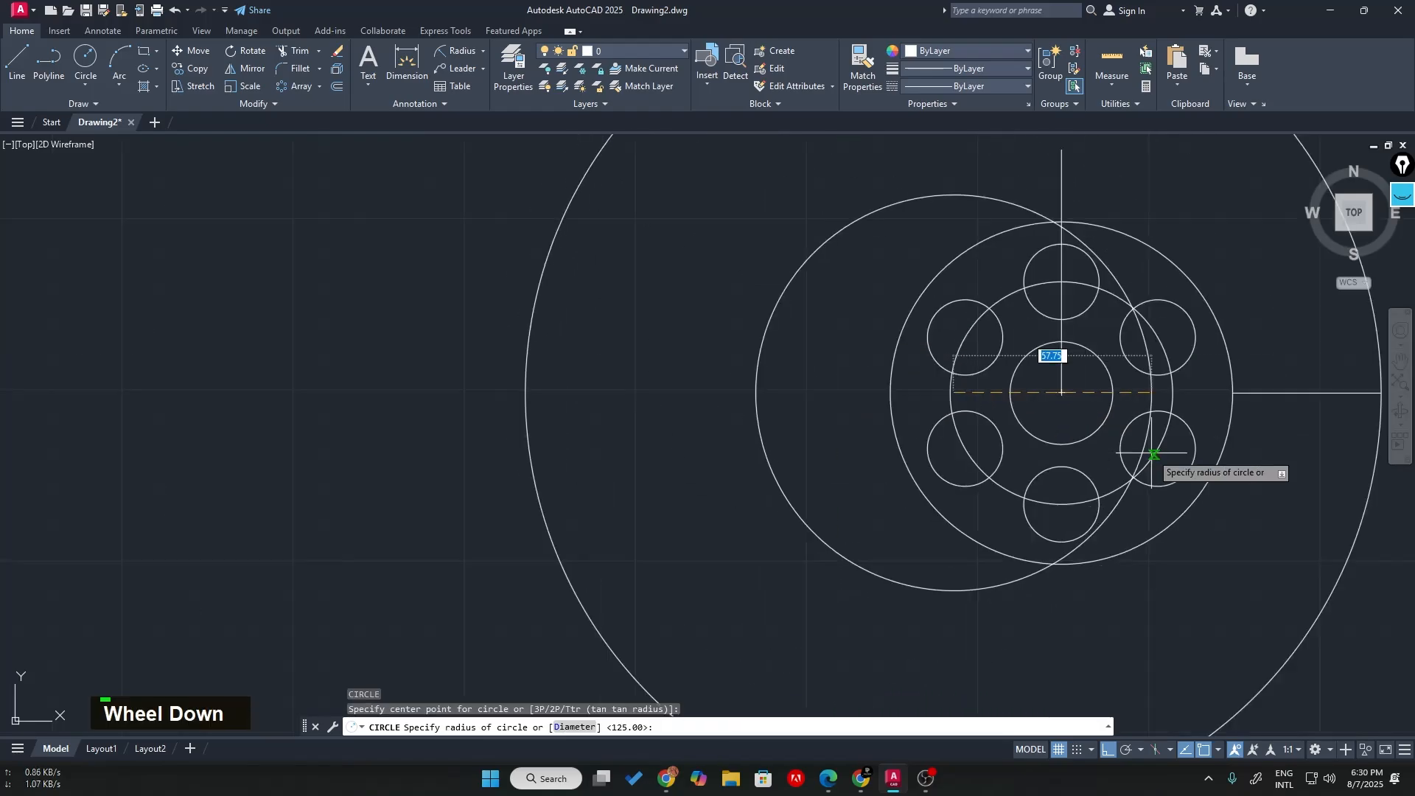
pyautogui.moveTo(1222, 454); pyautogui.dragTo(990, 461, button='middle')
pyautogui.hotkey('alt', 'Tab')
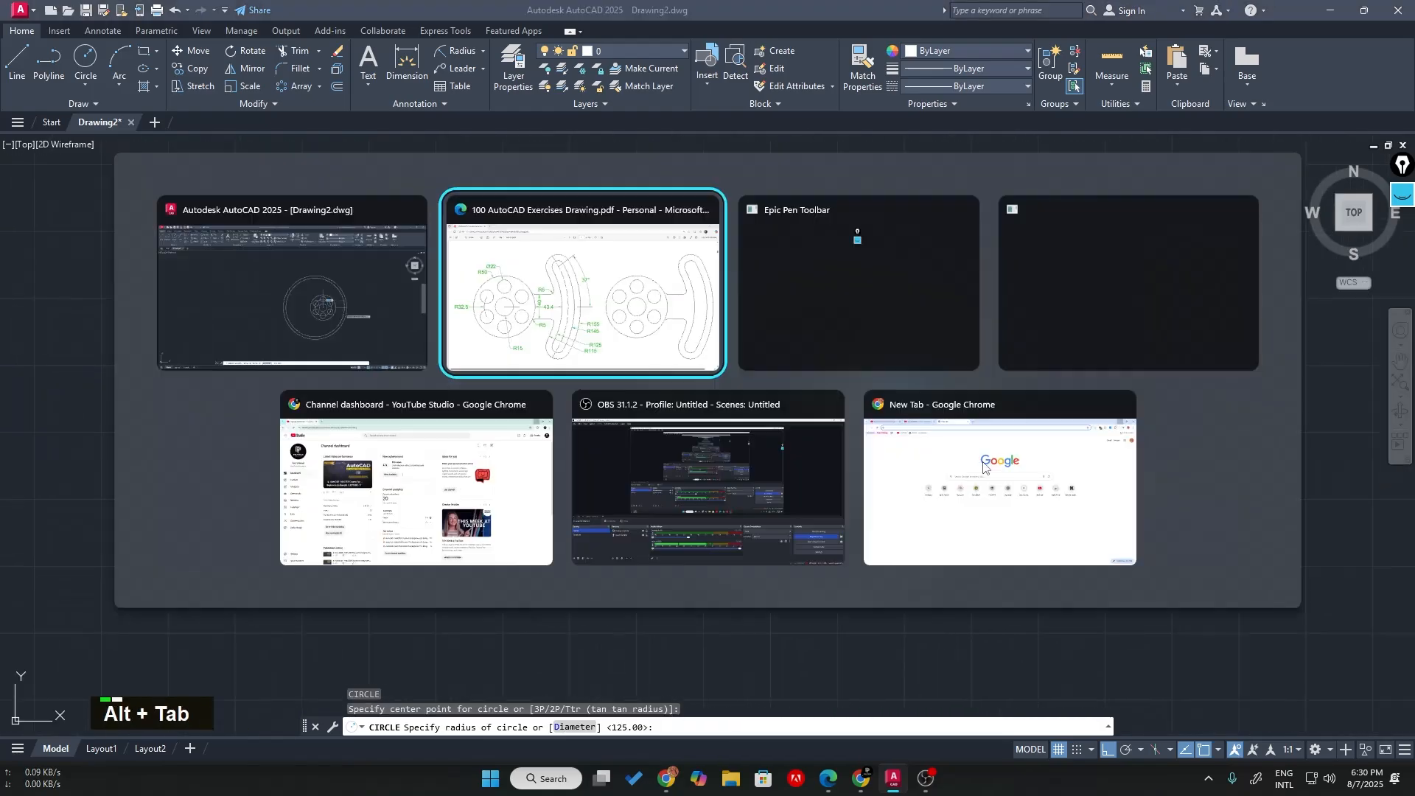
pyautogui.hotkey('alt', 'Tab')
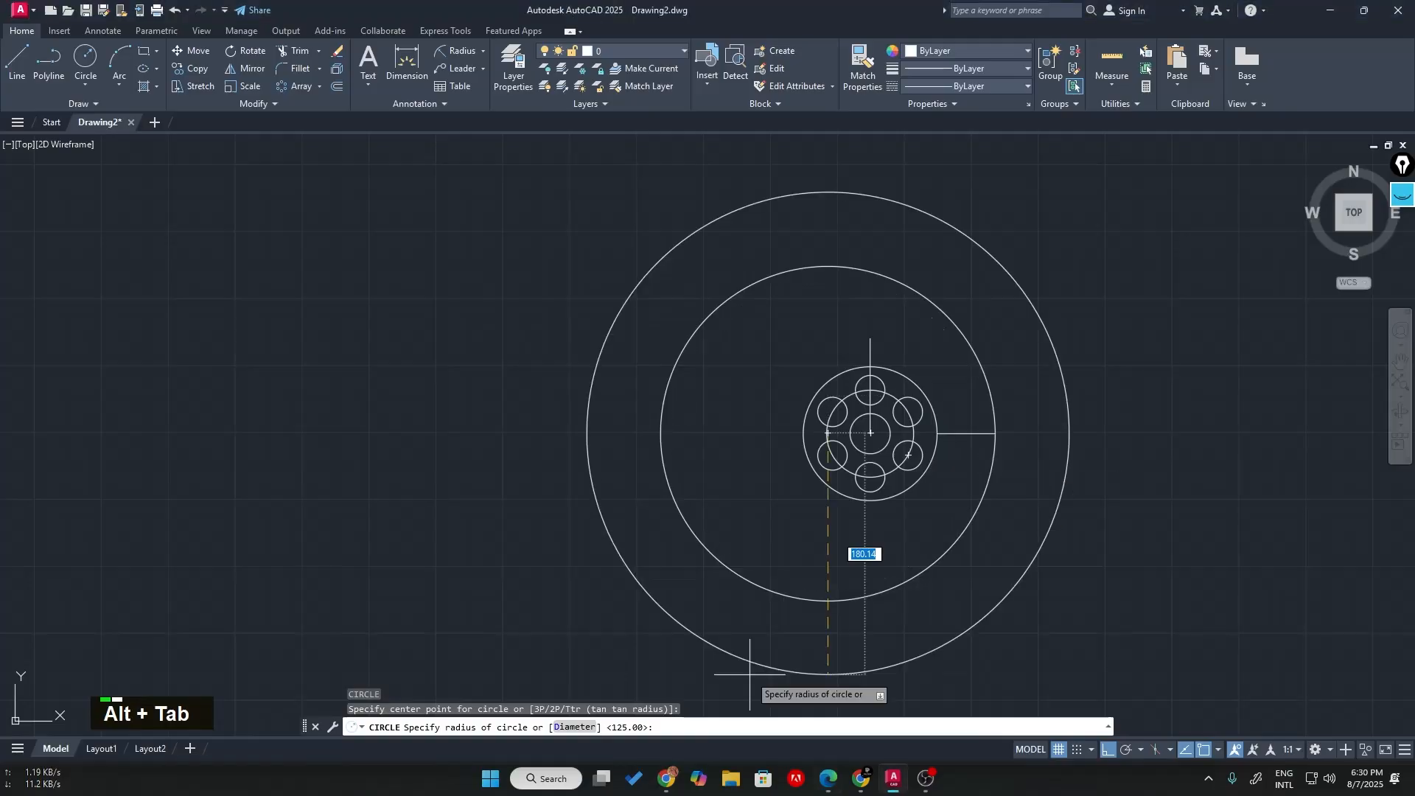
pyautogui.write('115')
pyautogui.press('Return')
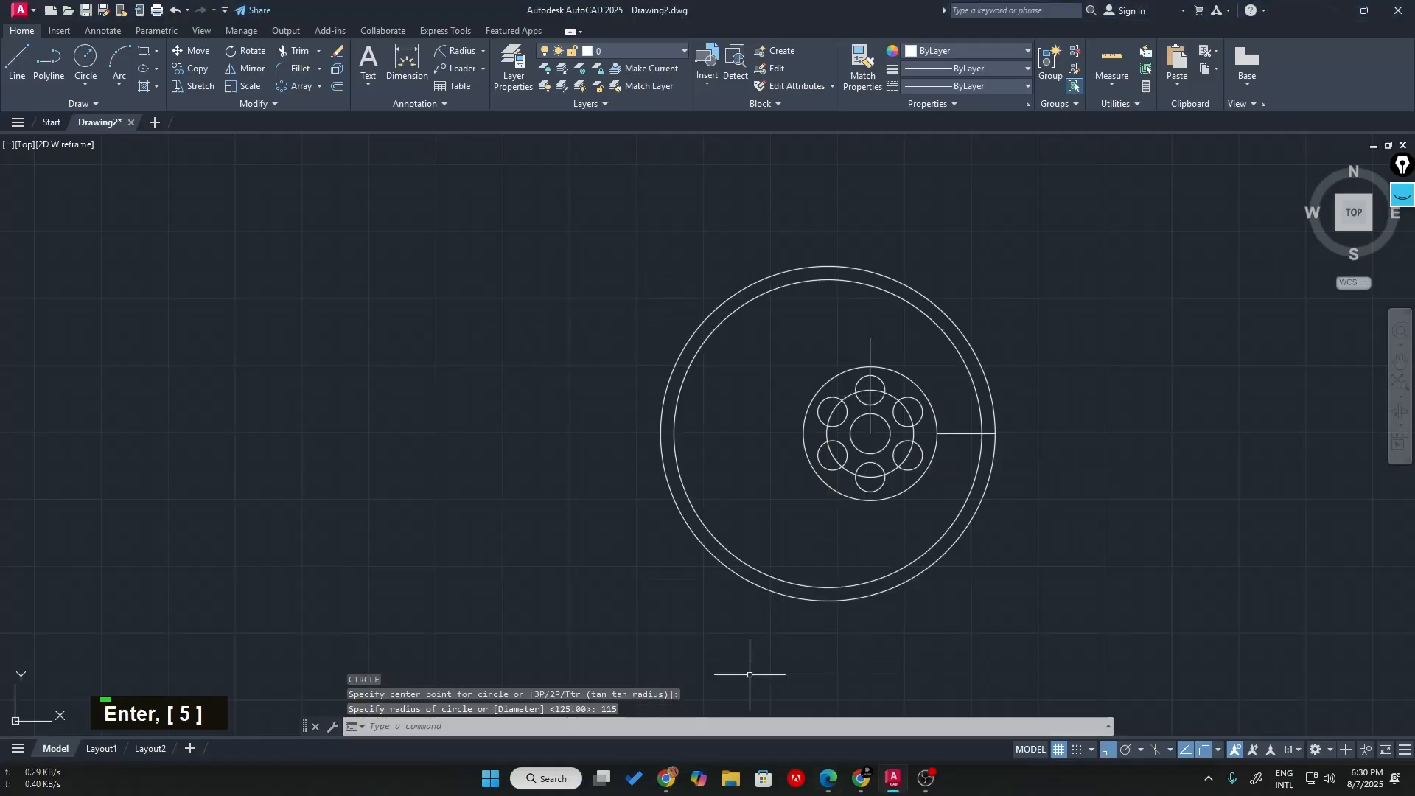
pyautogui.scroll(2, 937, 425)
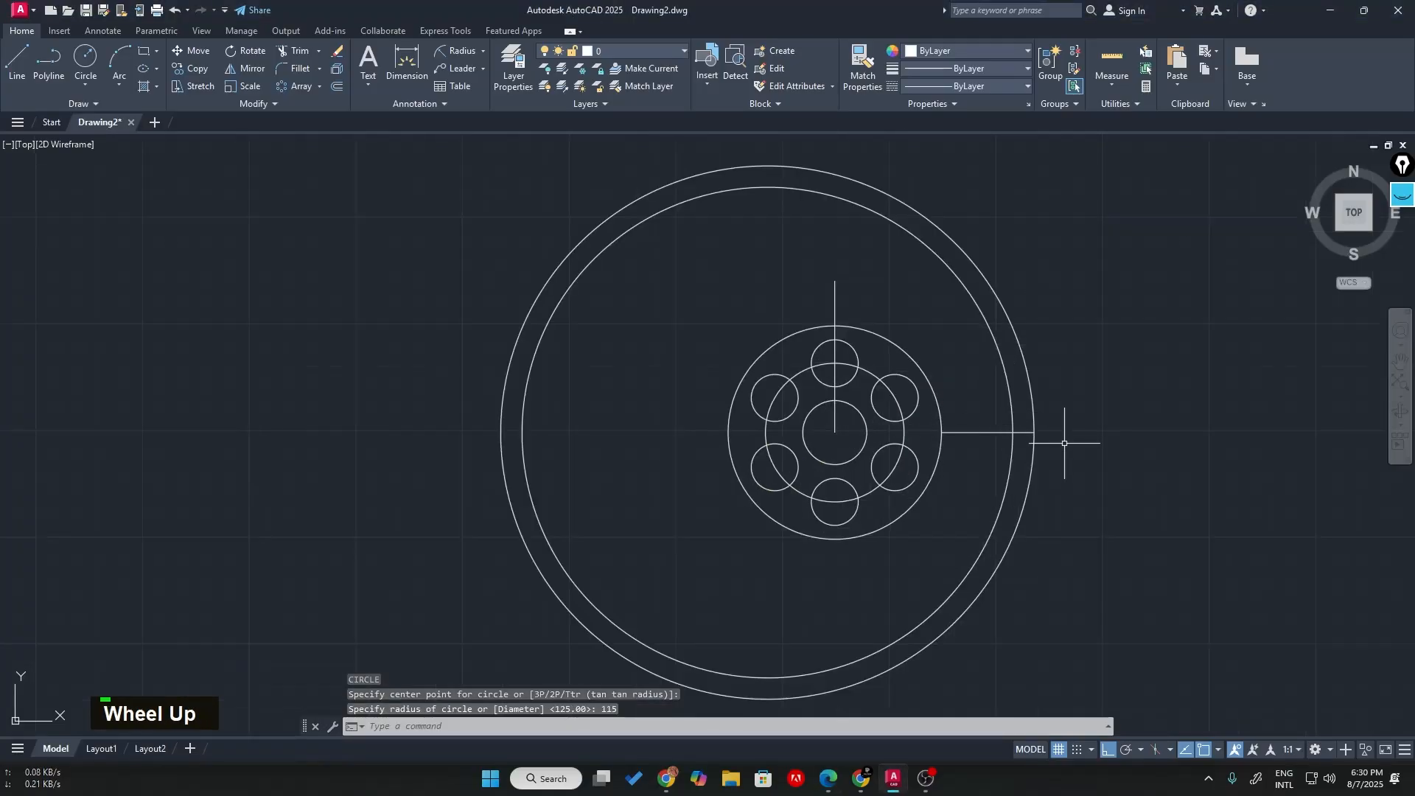
# - Draw a circle of radius 145 concentric with the R115 and R125 circles, checking the radius in the reference PDF
pyautogui.write('c')
pyautogui.press('Return')
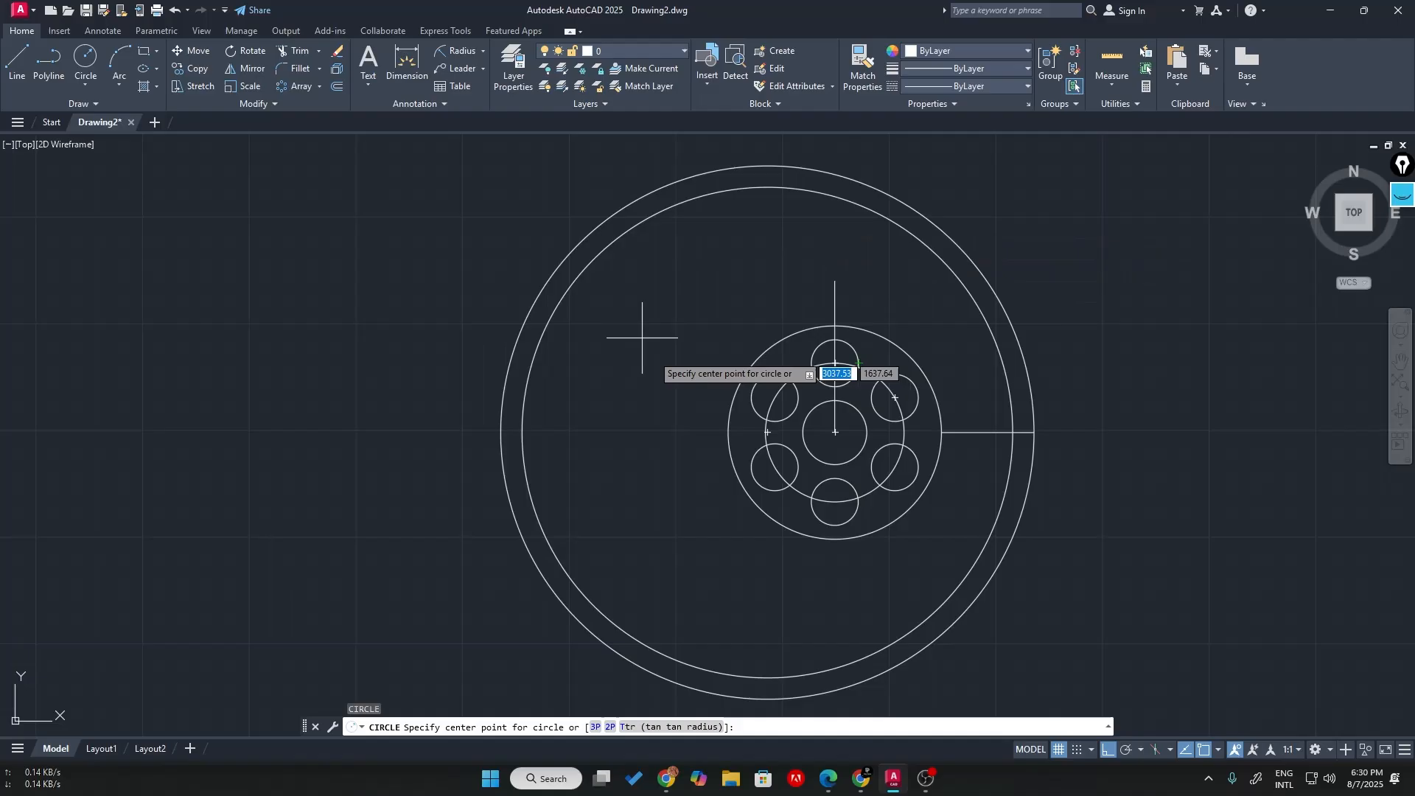
pyautogui.click(767, 433)
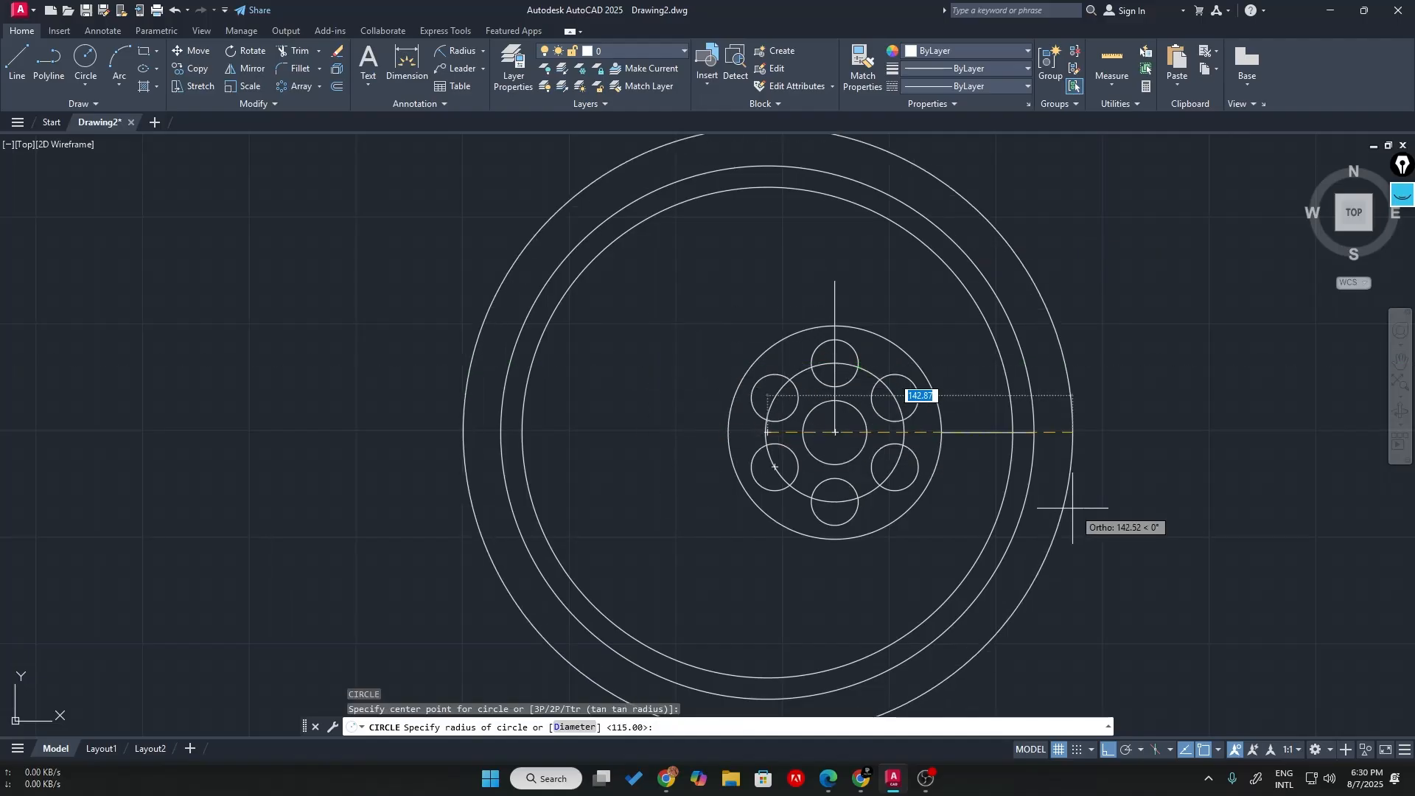
pyautogui.hotkey('alt', 'Tab')
pyautogui.hotkey('alt', 'Tab')
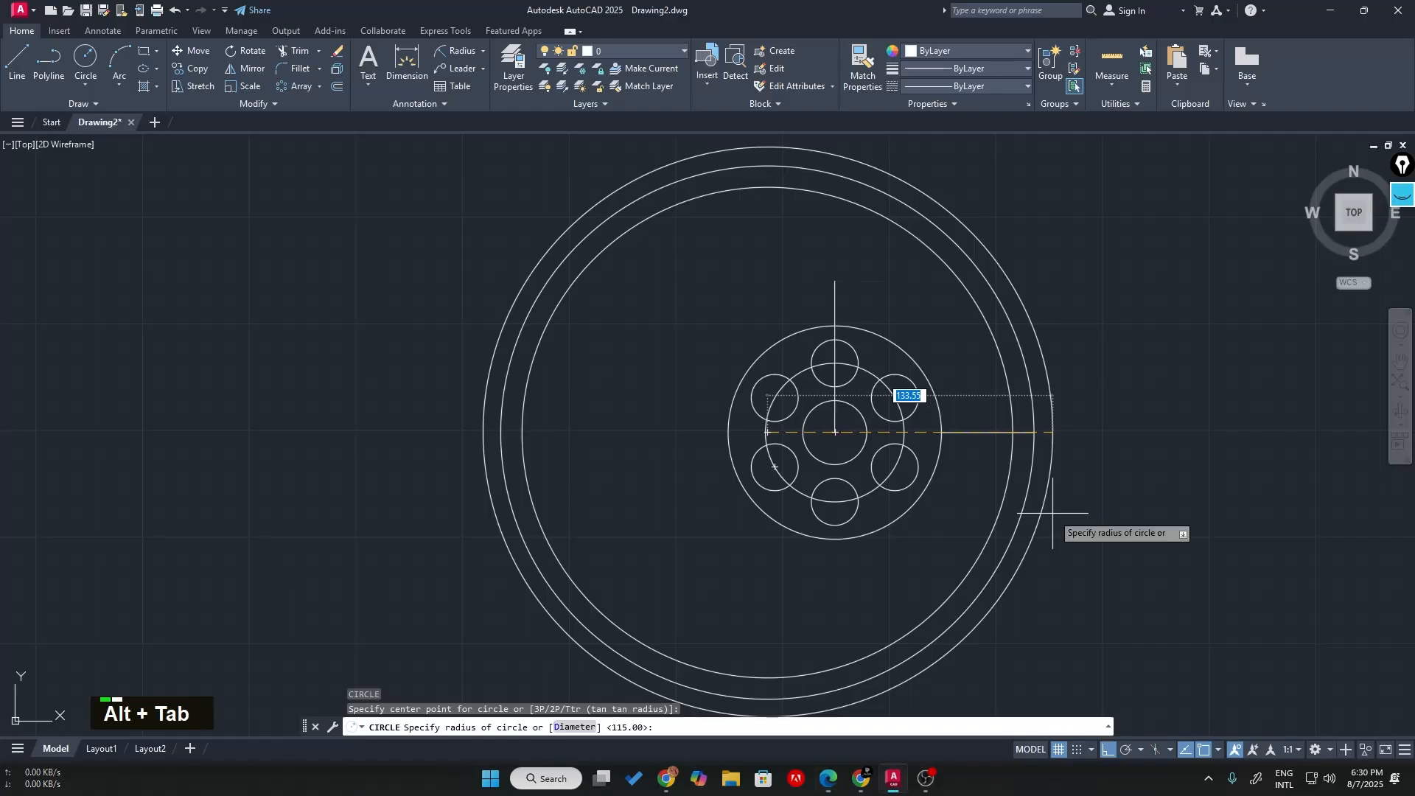
pyautogui.write('145')
pyautogui.press('Return')
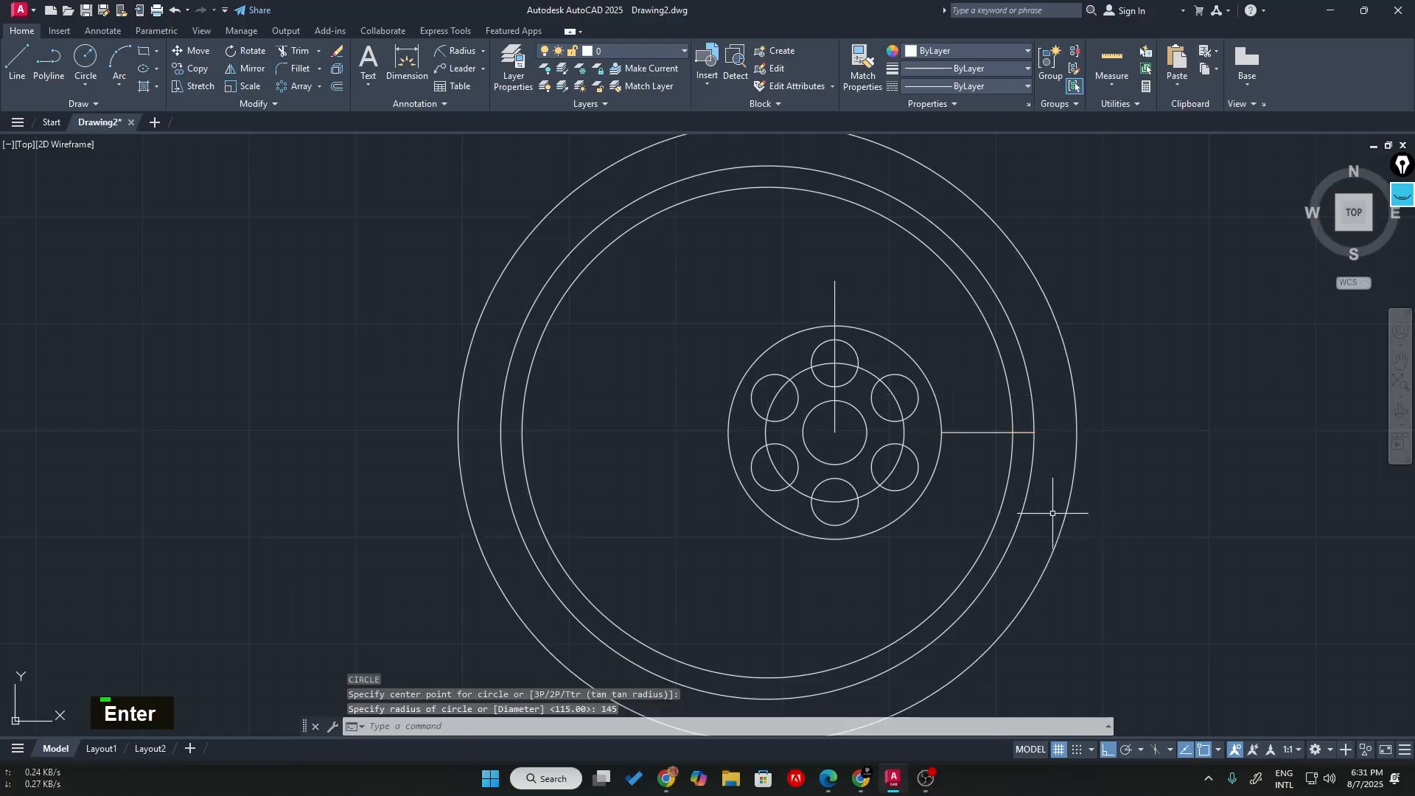
# - Try to add a further circle of radius 145 around the slot circles' centre and undo it
pyautogui.write('c')
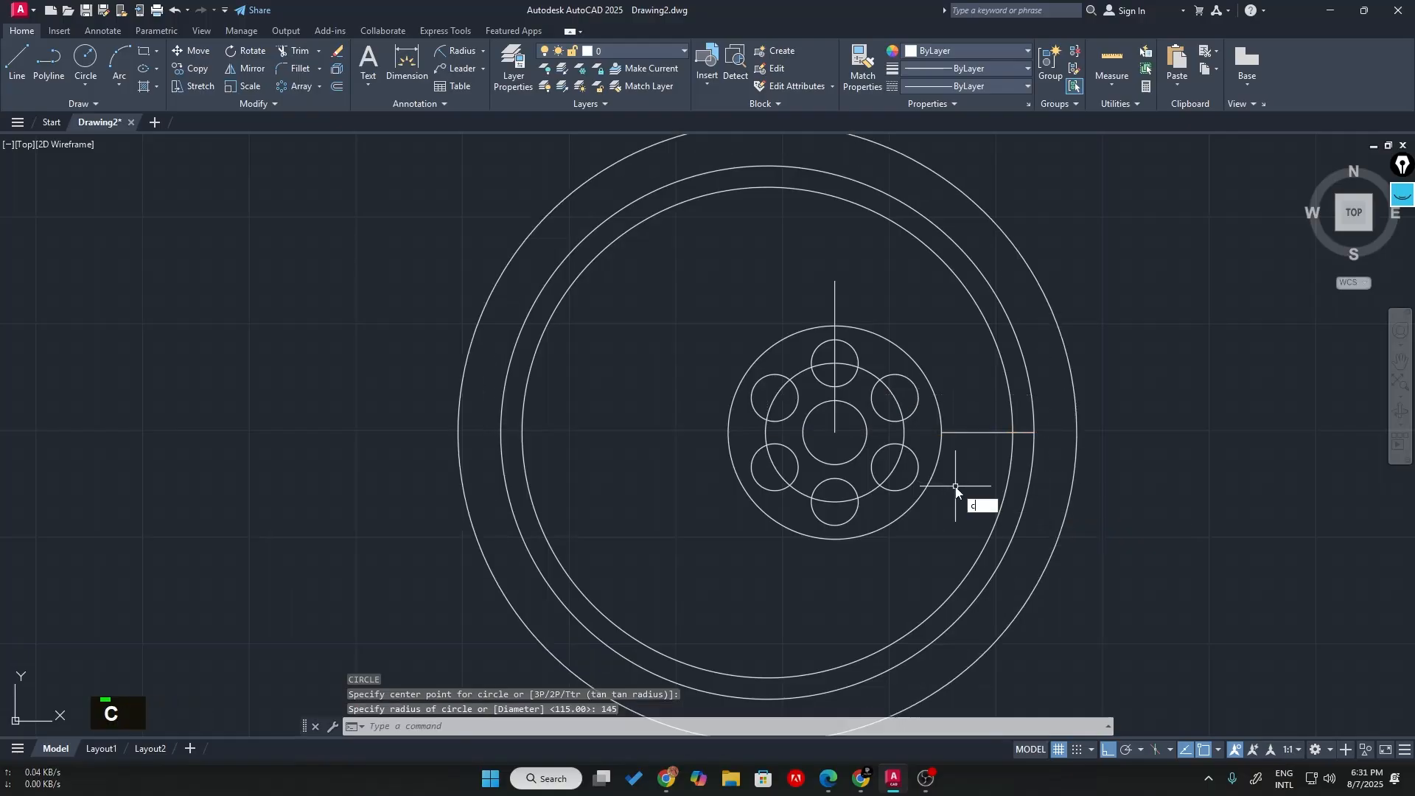
pyautogui.press('Return')
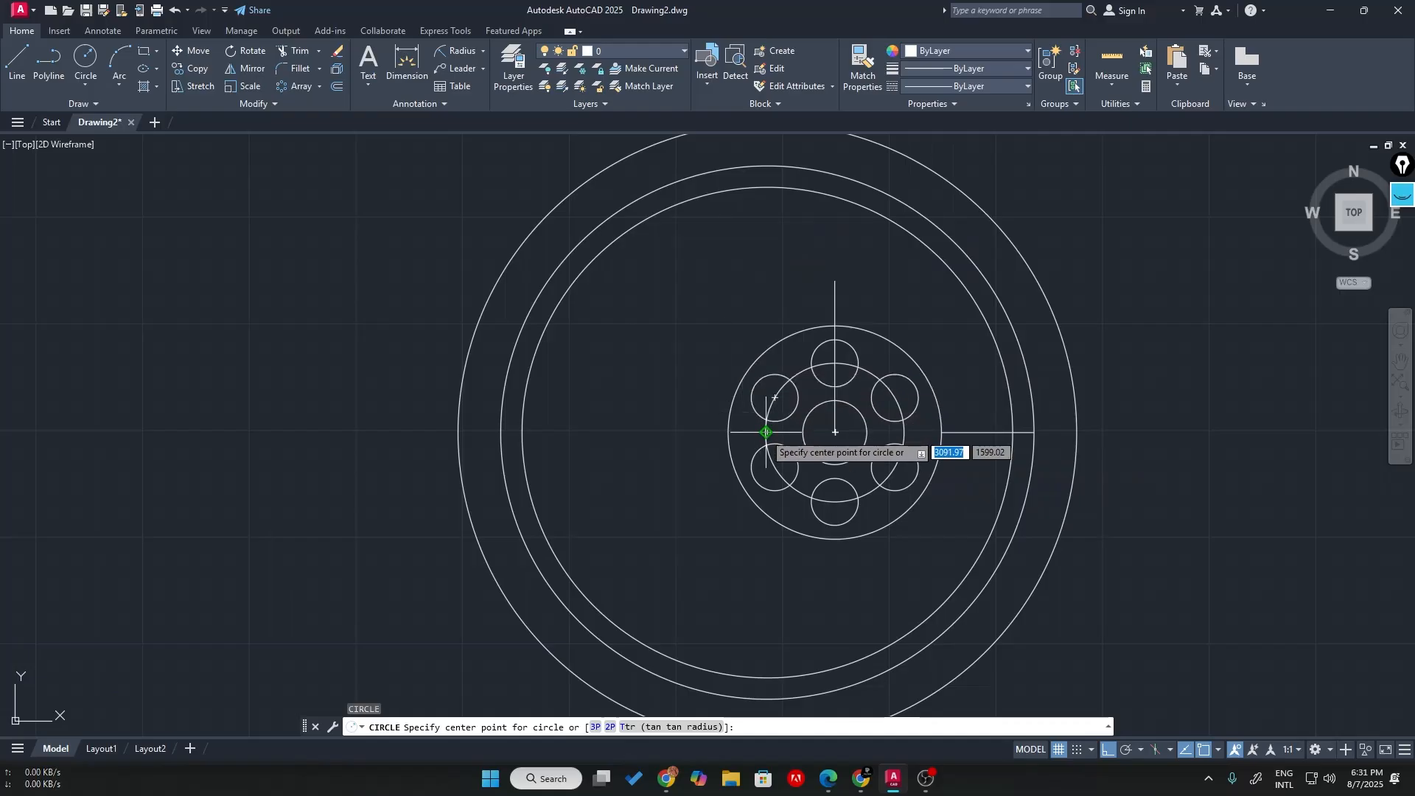
pyautogui.click(766, 433)
pyautogui.hotkey('alt', 'Tab')
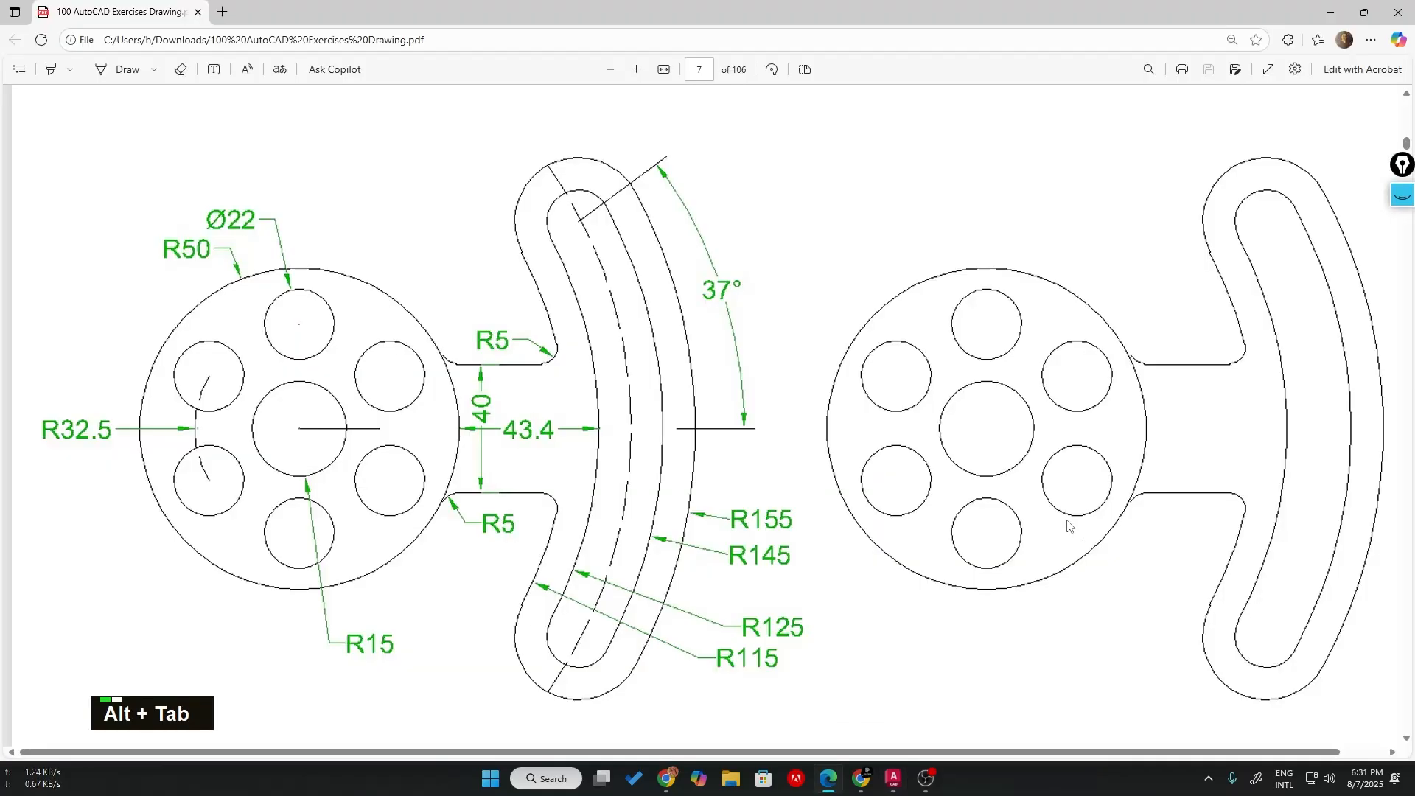
pyautogui.hotkey('alt', 'Tab')
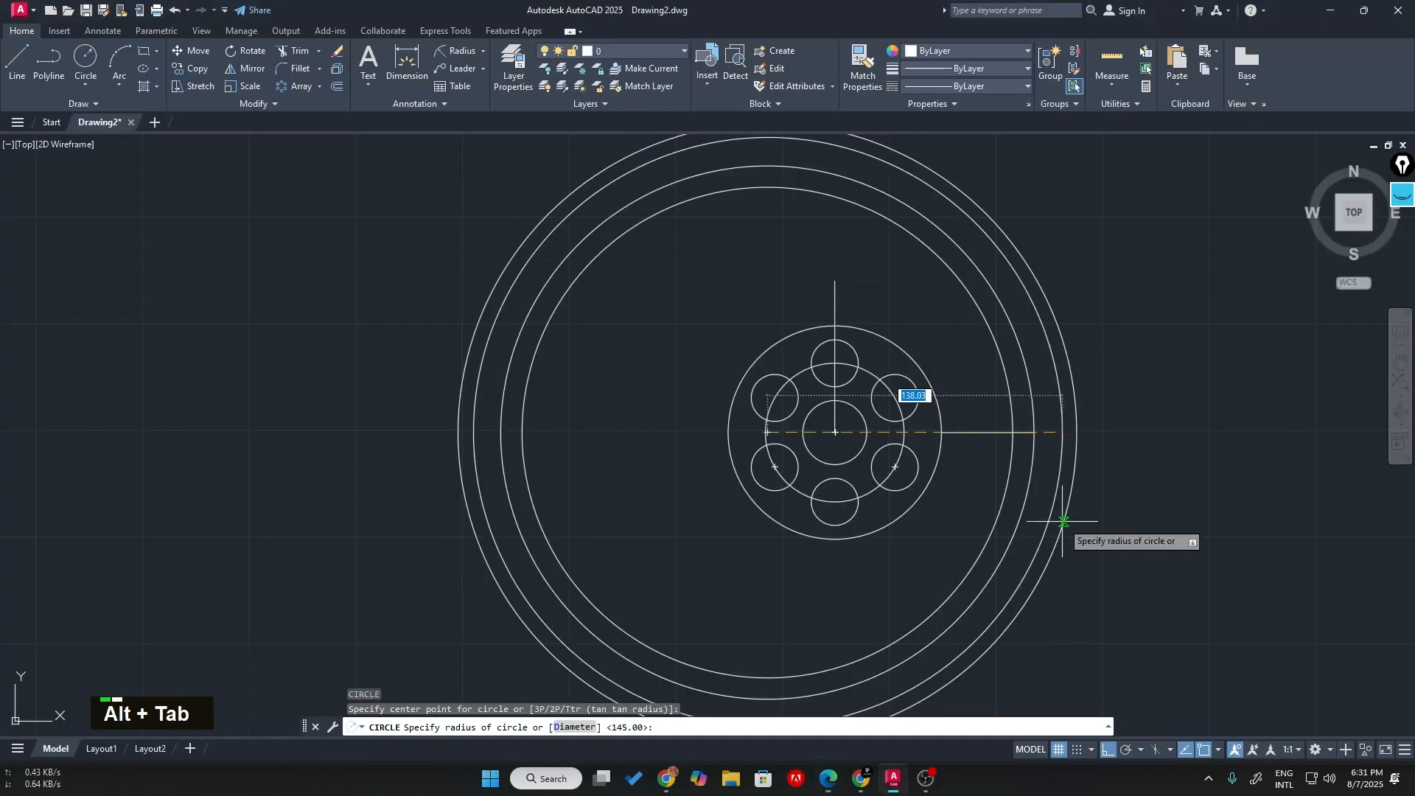
pyautogui.write('145')
pyautogui.press('Return')
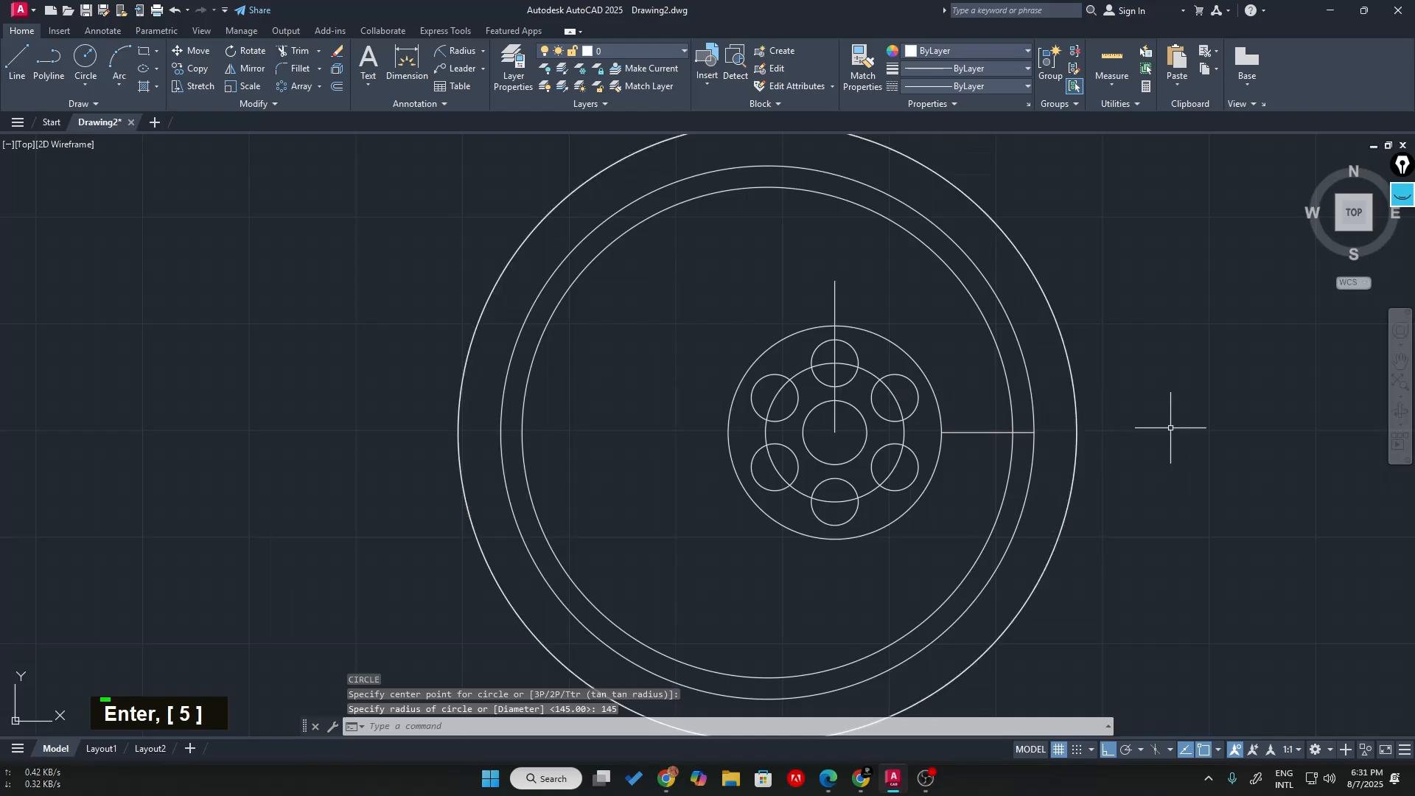
pyautogui.hotkey('ctrl', 'z')
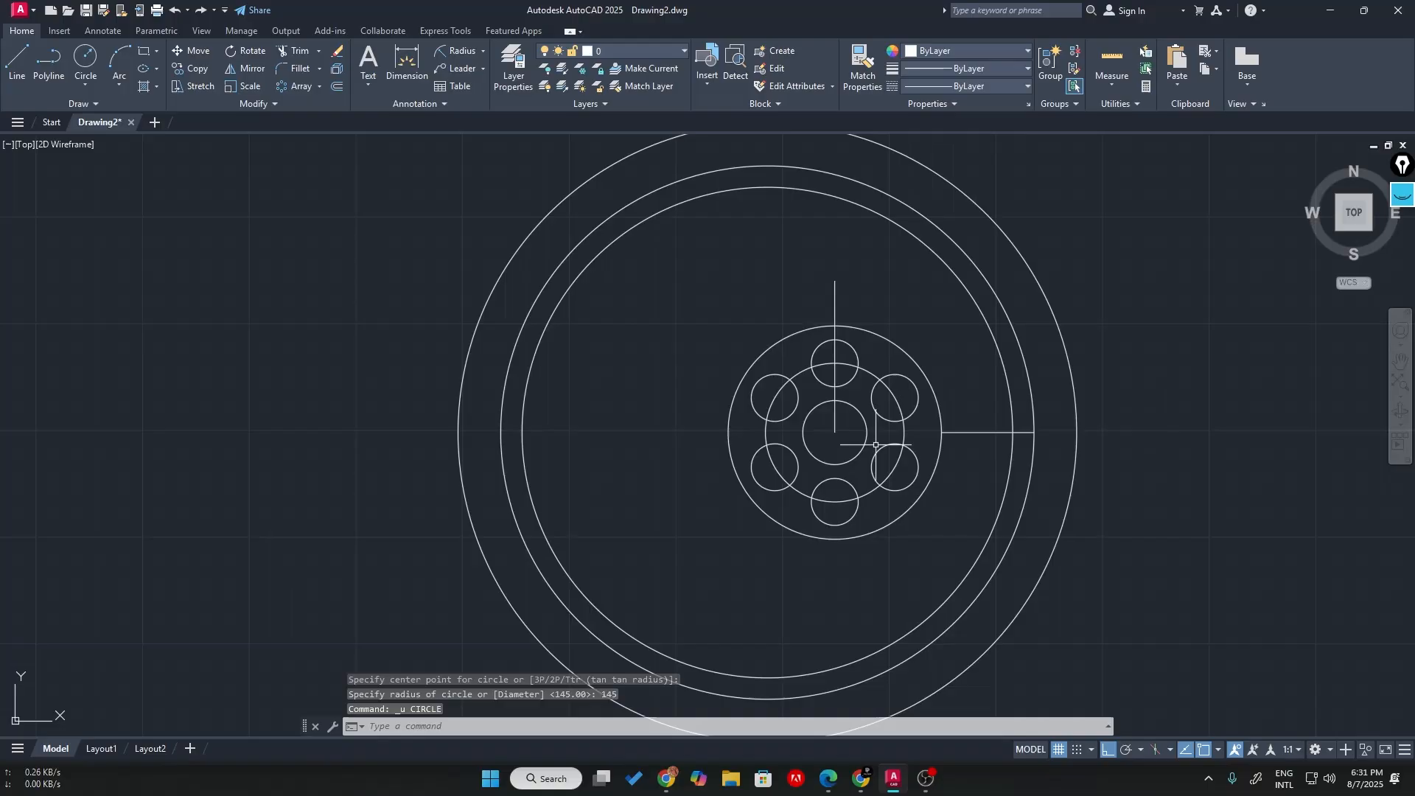
# - Draw a circle of radius 155 concentric with the R115, R125 and R145 circles
pyautogui.write('x')
pyautogui.press('BackSpace')
pyautogui.write('c')
pyautogui.press('Return')
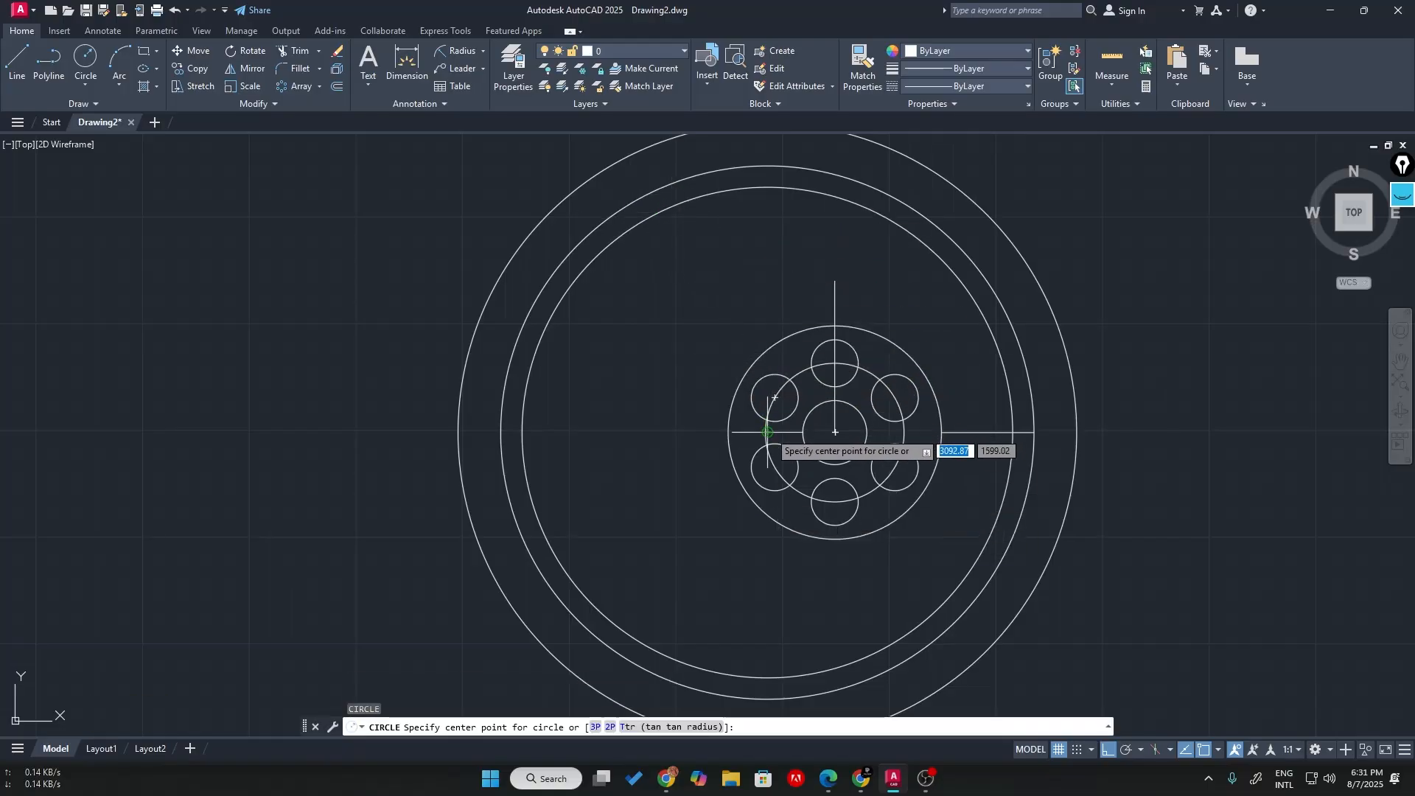
pyautogui.click(768, 432)
pyautogui.write('155')
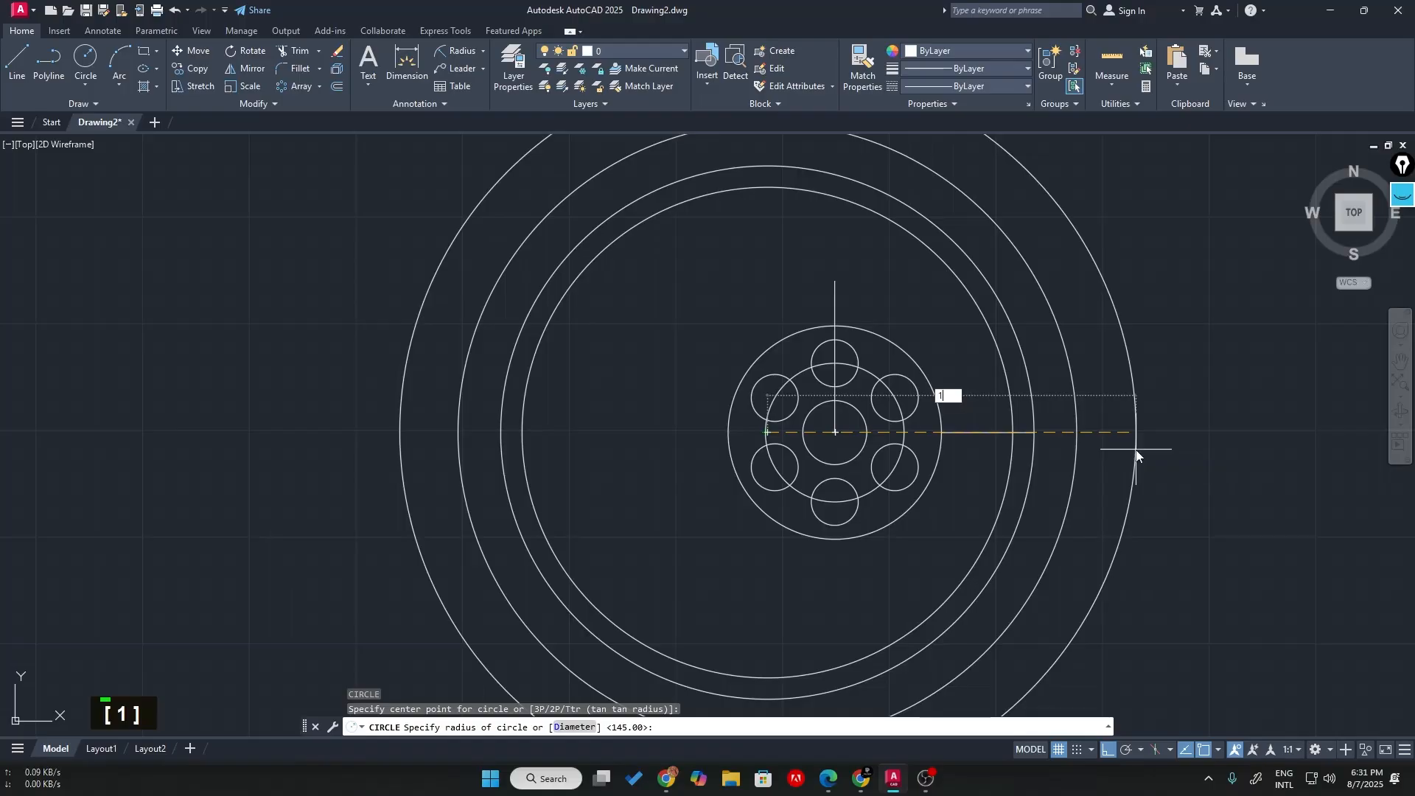
pyautogui.press('Return')
pyautogui.moveTo(1136, 449); pyautogui.dragTo(936, 484, button='middle')
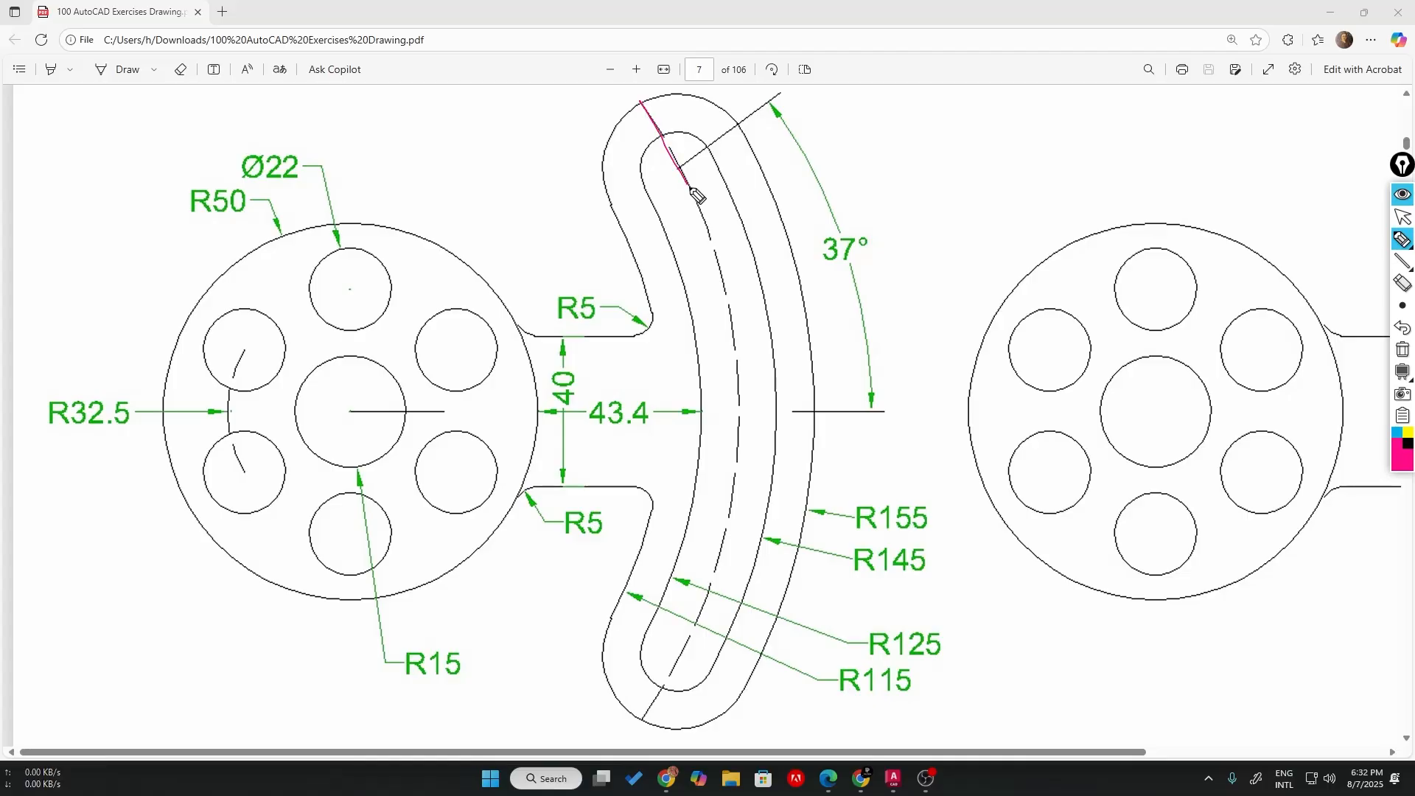
# - In the reference PDF, mark the slot's dashed centre arc, work out its R135 radius from R125 and R145, and clear the markings
pyautogui.moveTo(734, 293)
pyautogui.mouseDown()
pyautogui.moveTo(733, 507)
pyautogui.moveTo(700, 634)
pyautogui.moveTo(645, 725)
pyautogui.mouseUp()
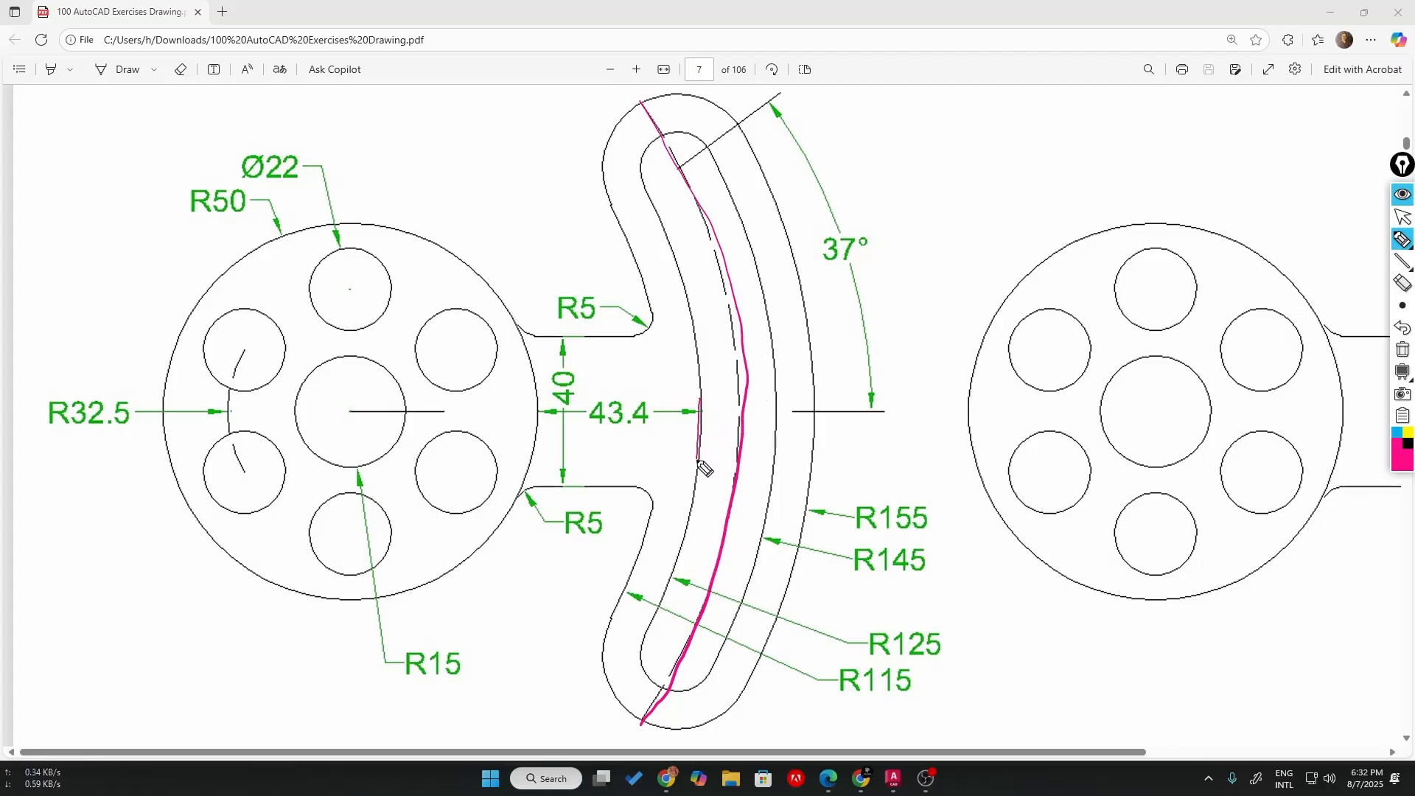
pyautogui.doubleClick(897, 625)
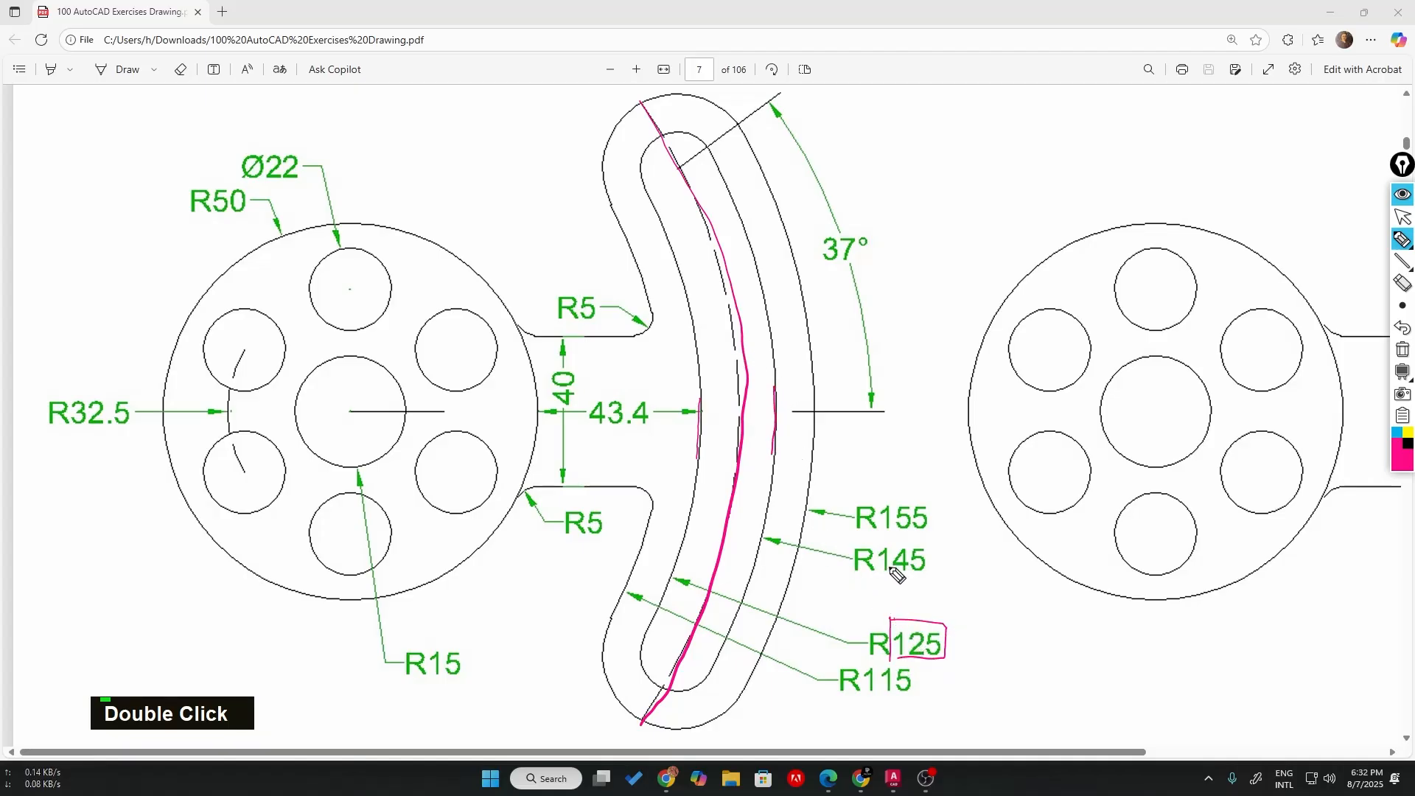
pyautogui.moveTo(849, 545)
pyautogui.mouseDown()
pyautogui.moveTo(934, 579)
pyautogui.moveTo(846, 583)
pyautogui.mouseUp()
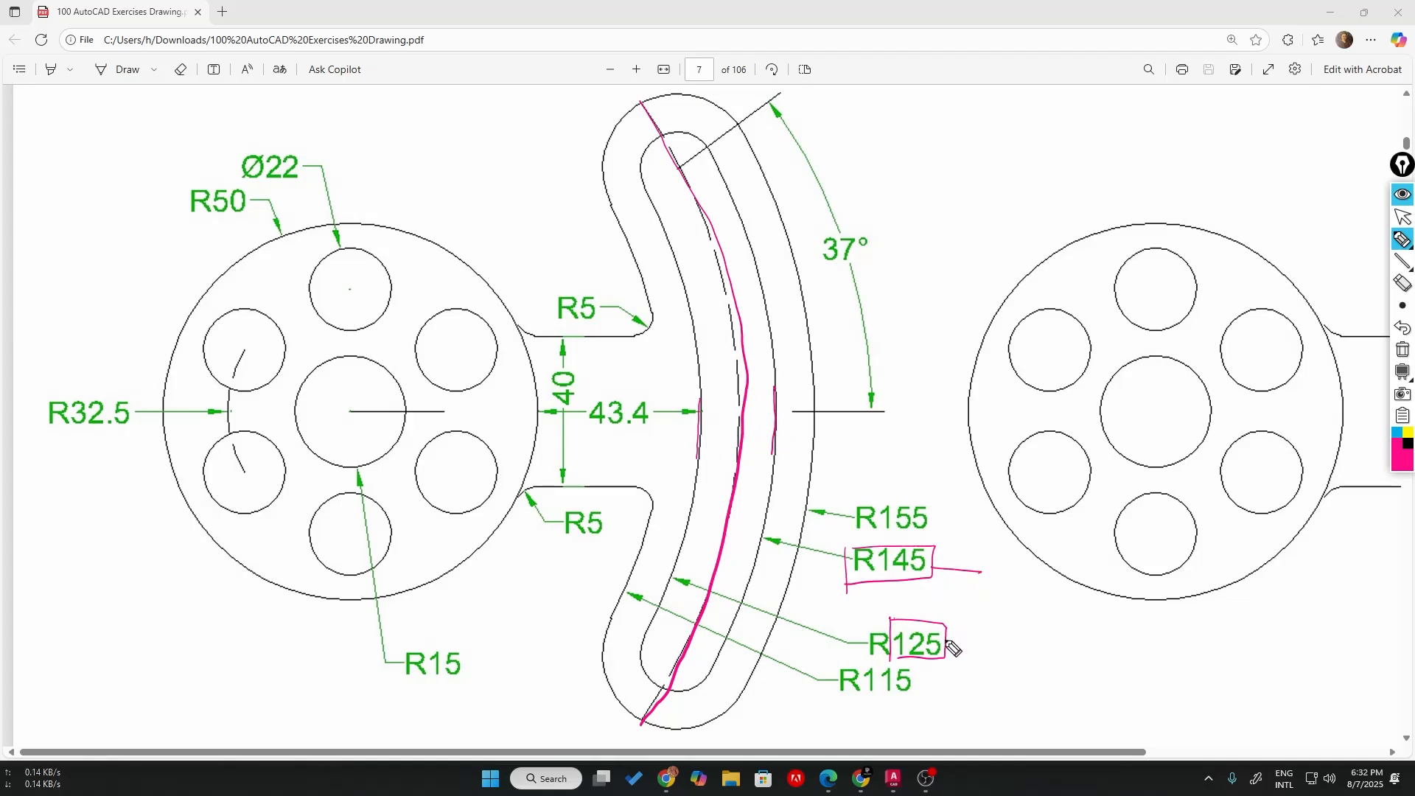
pyautogui.moveTo(982, 574)
pyautogui.mouseDown()
pyautogui.moveTo(984, 627)
pyautogui.moveTo(1054, 598)
pyautogui.mouseUp()
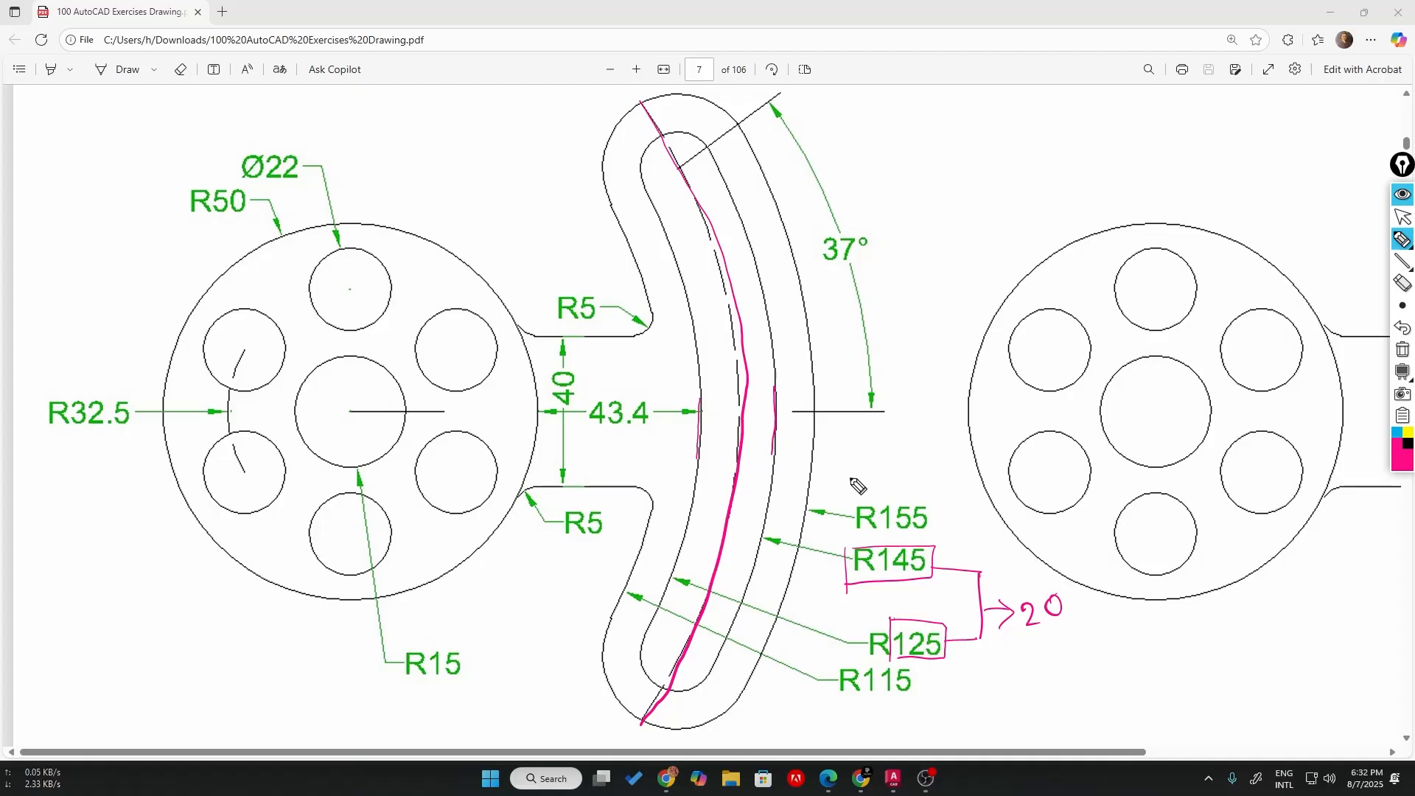
pyautogui.moveTo(1032, 640)
pyautogui.mouseDown()
pyautogui.moveTo(1083, 623)
pyautogui.moveTo(1076, 657)
pyautogui.mouseUp()
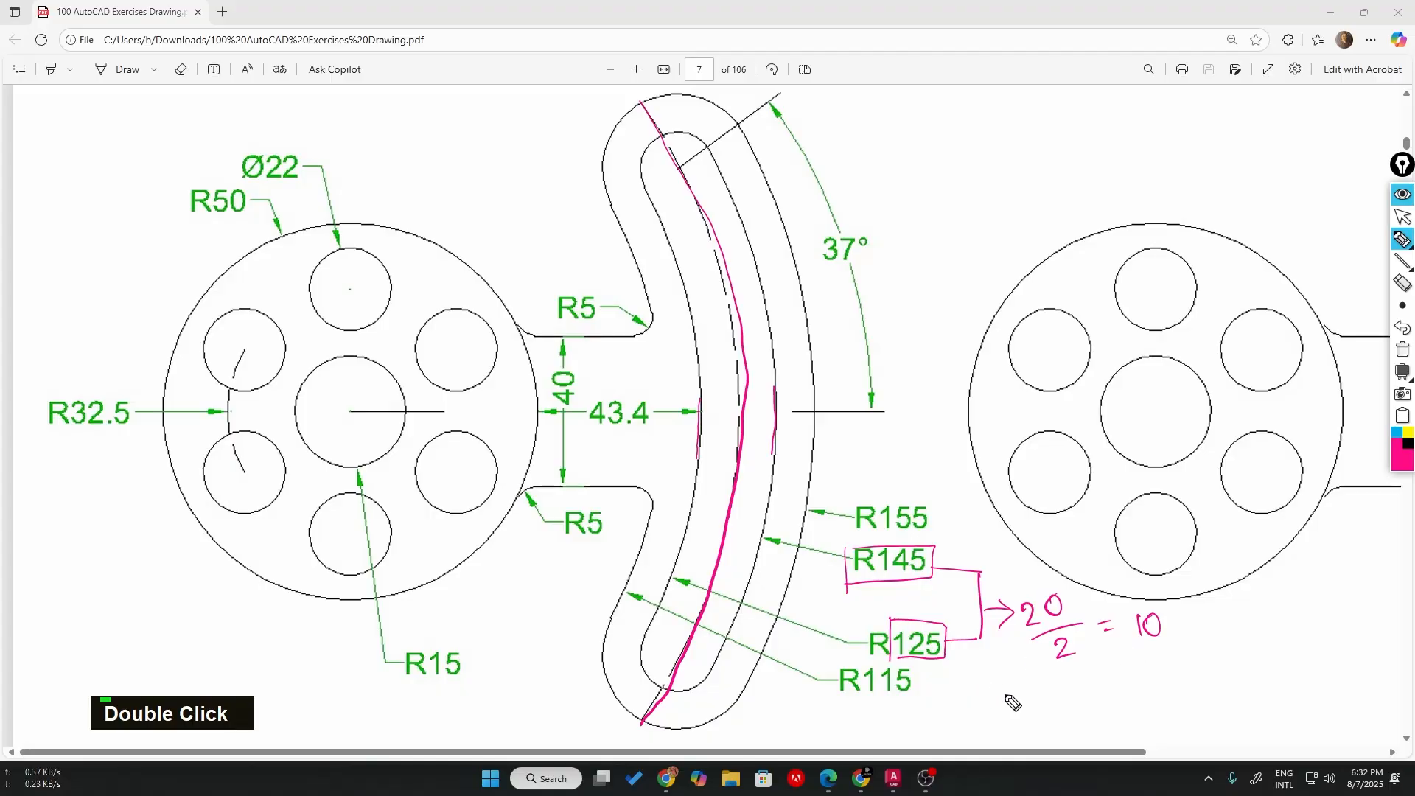
pyautogui.moveTo(992, 693)
pyautogui.mouseDown()
pyautogui.moveTo(991, 714)
pyautogui.moveTo(967, 721)
pyautogui.mouseUp()
pyautogui.moveTo(968, 700)
pyautogui.mouseDown()
pyautogui.moveTo(978, 720)
pyautogui.moveTo(1030, 710)
pyautogui.mouseUp()
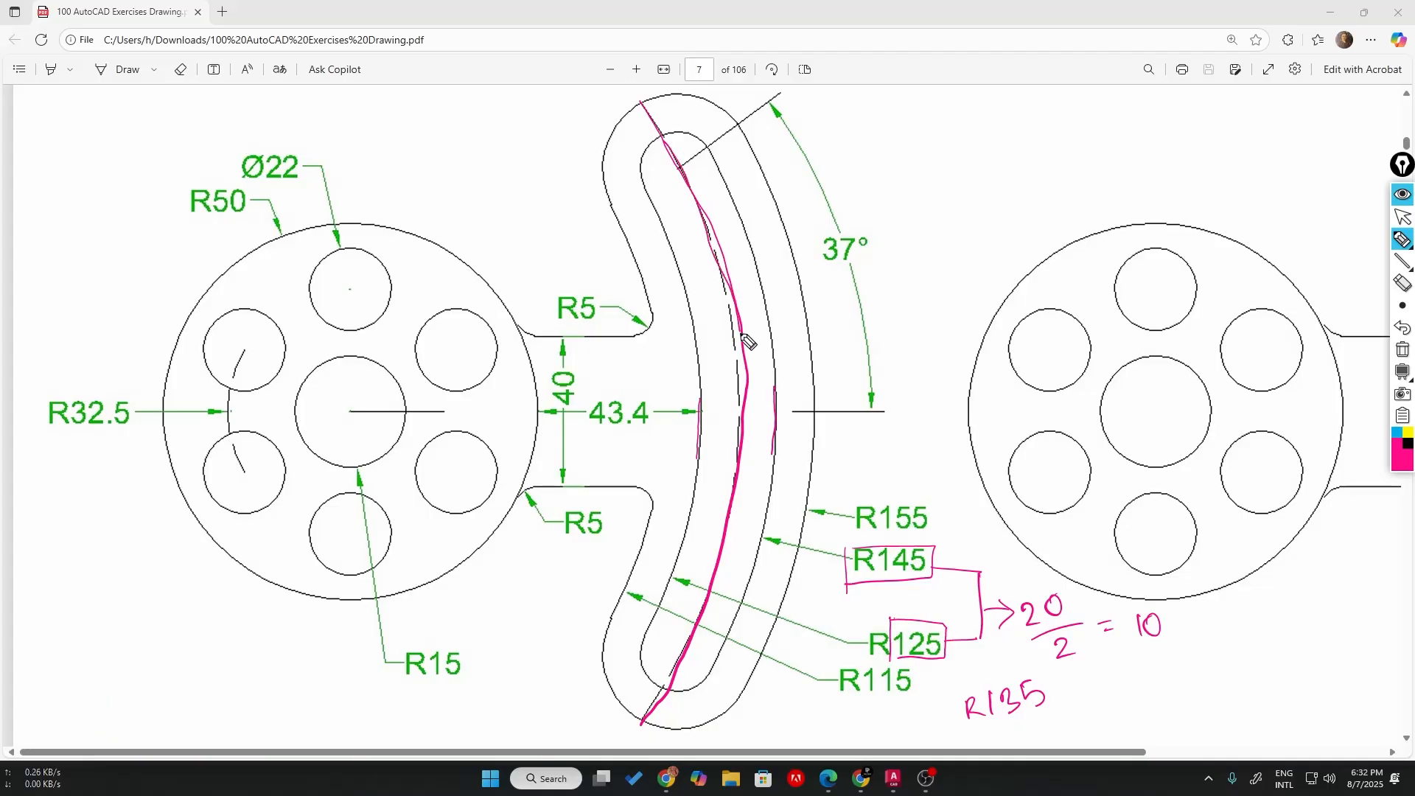
pyautogui.moveTo(743, 471); pyautogui.dragTo(715, 549)
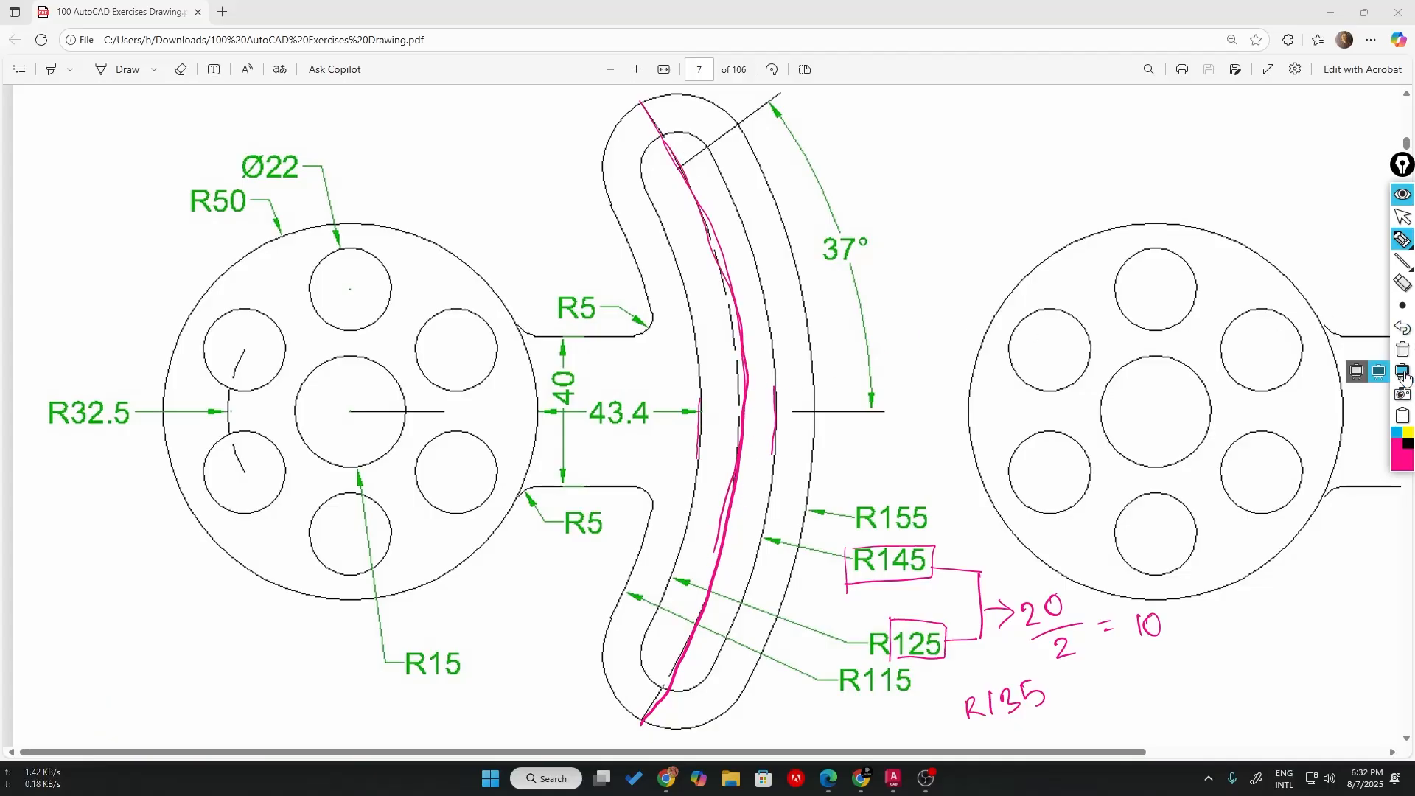
pyautogui.click(1403, 349)
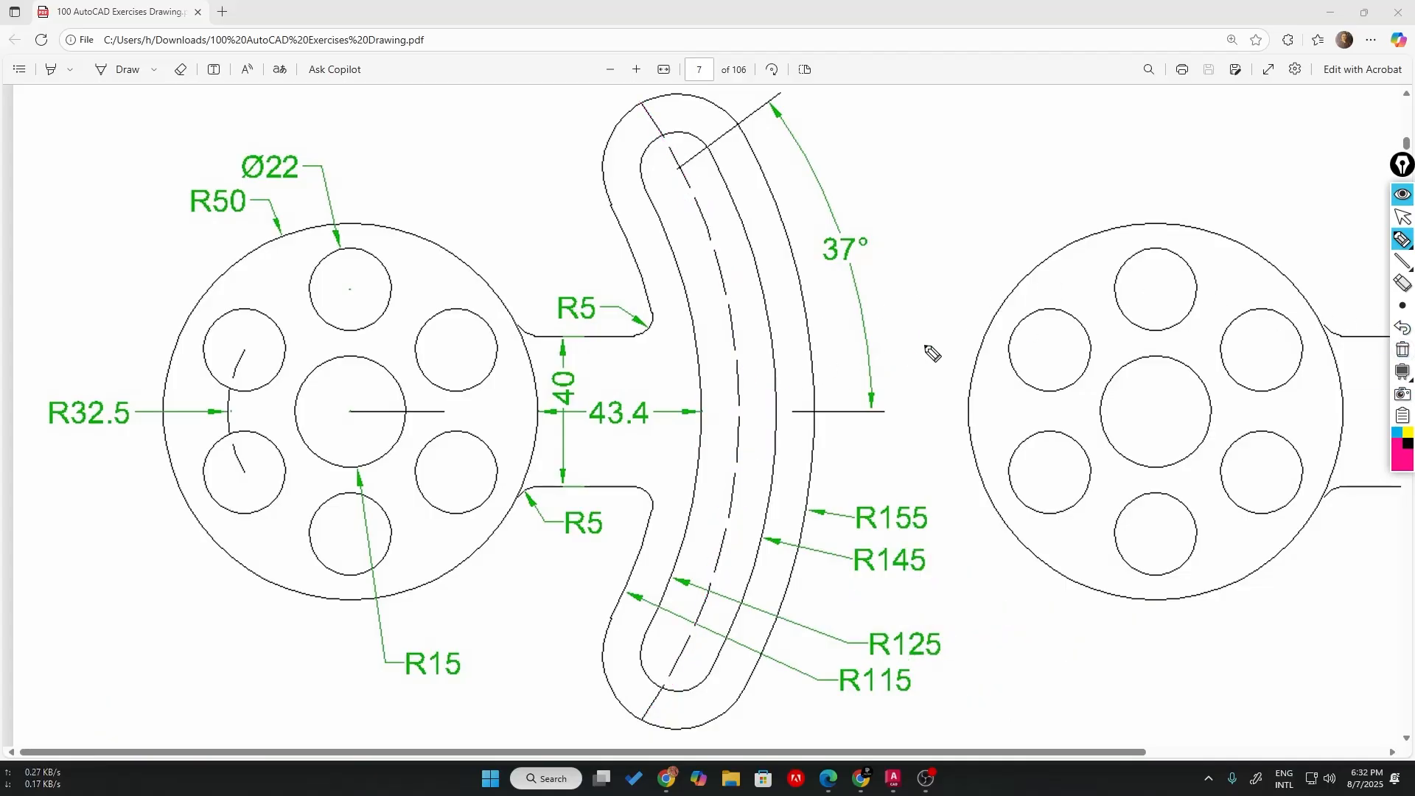
# - Return to the AutoCAD drawing and draw a circle of radius 135 concentric with the slot circles
pyautogui.hotkey('alt', 'Tab')
pyautogui.hotkey('alt', 'Tab')
pyautogui.hotkey('alt', 'Tab')
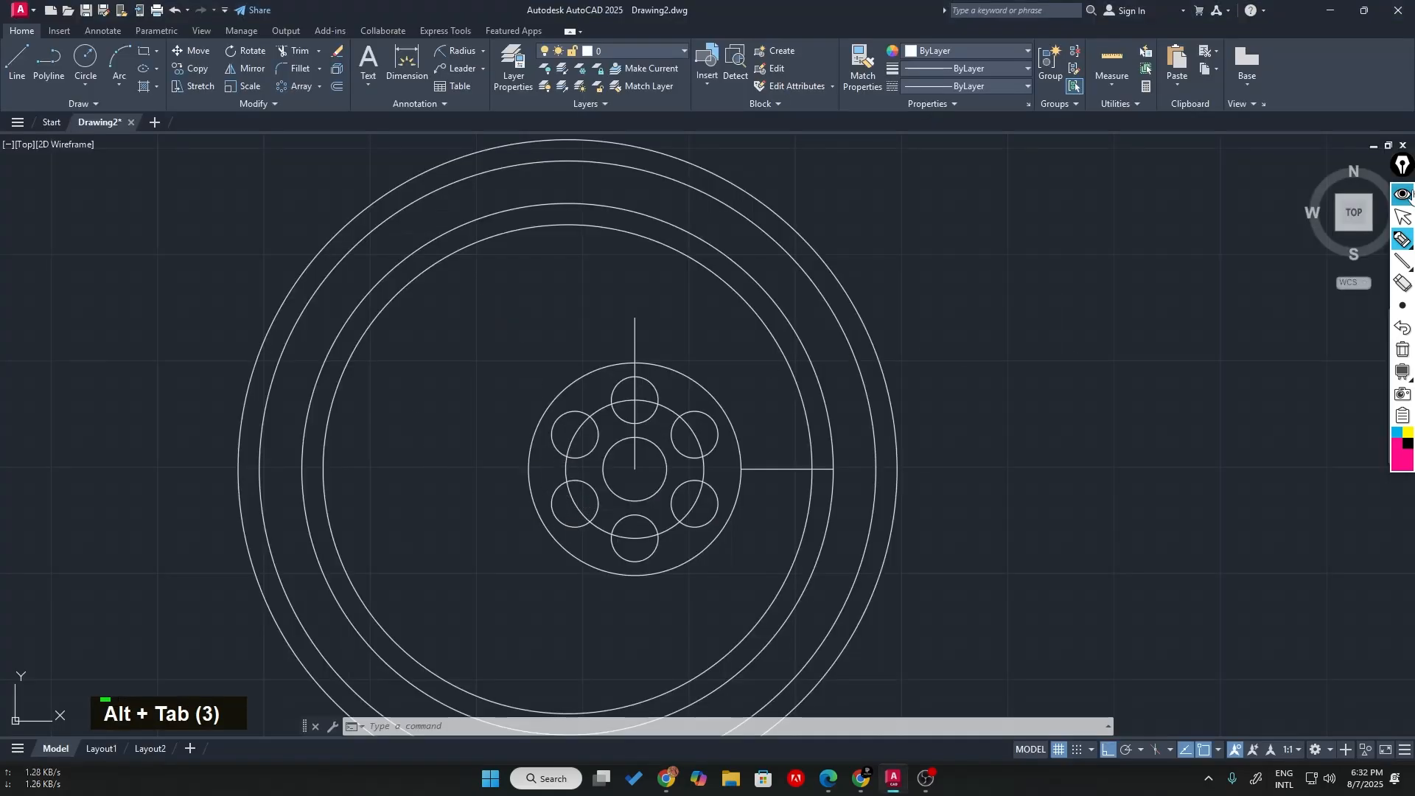
pyautogui.click(1403, 195)
pyautogui.press('c')
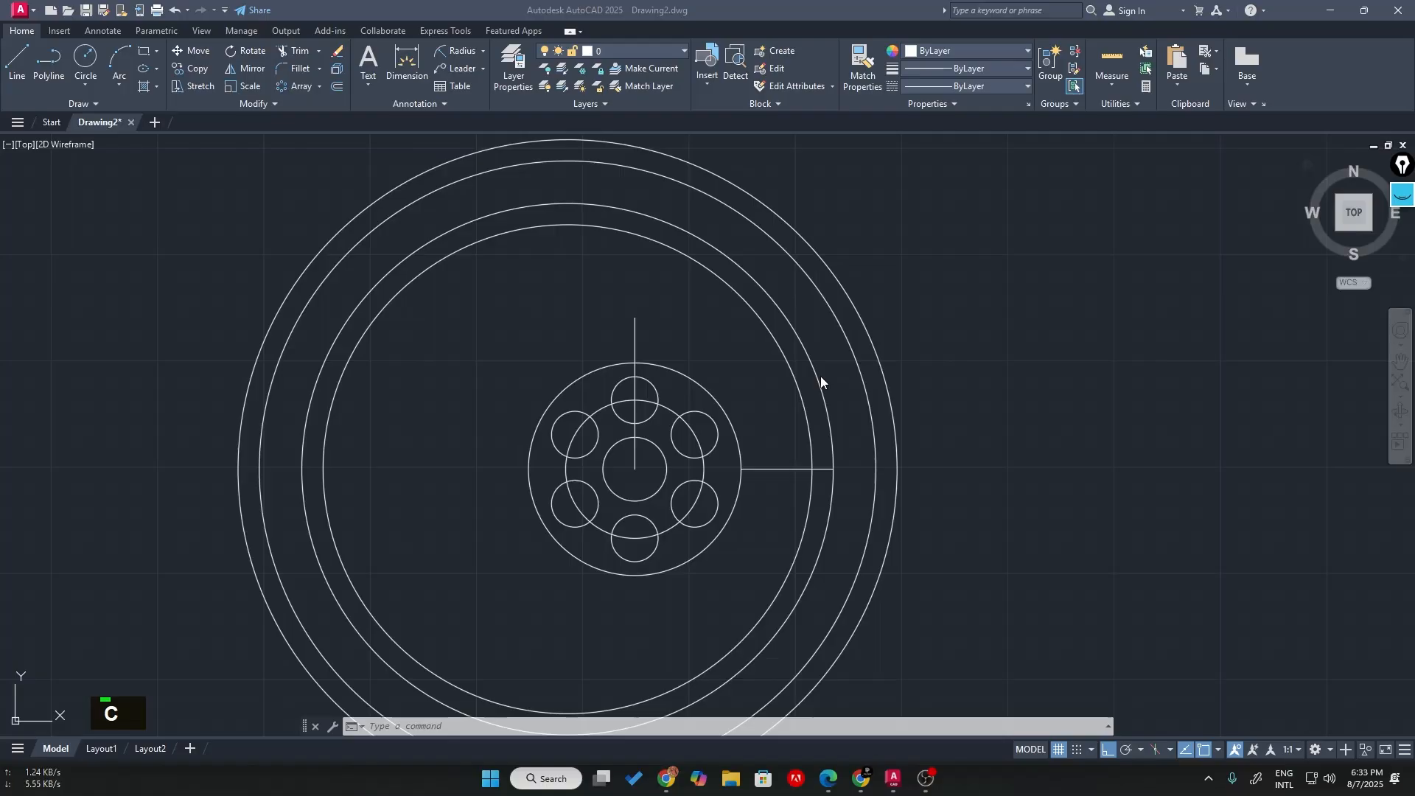
pyautogui.press('Return')
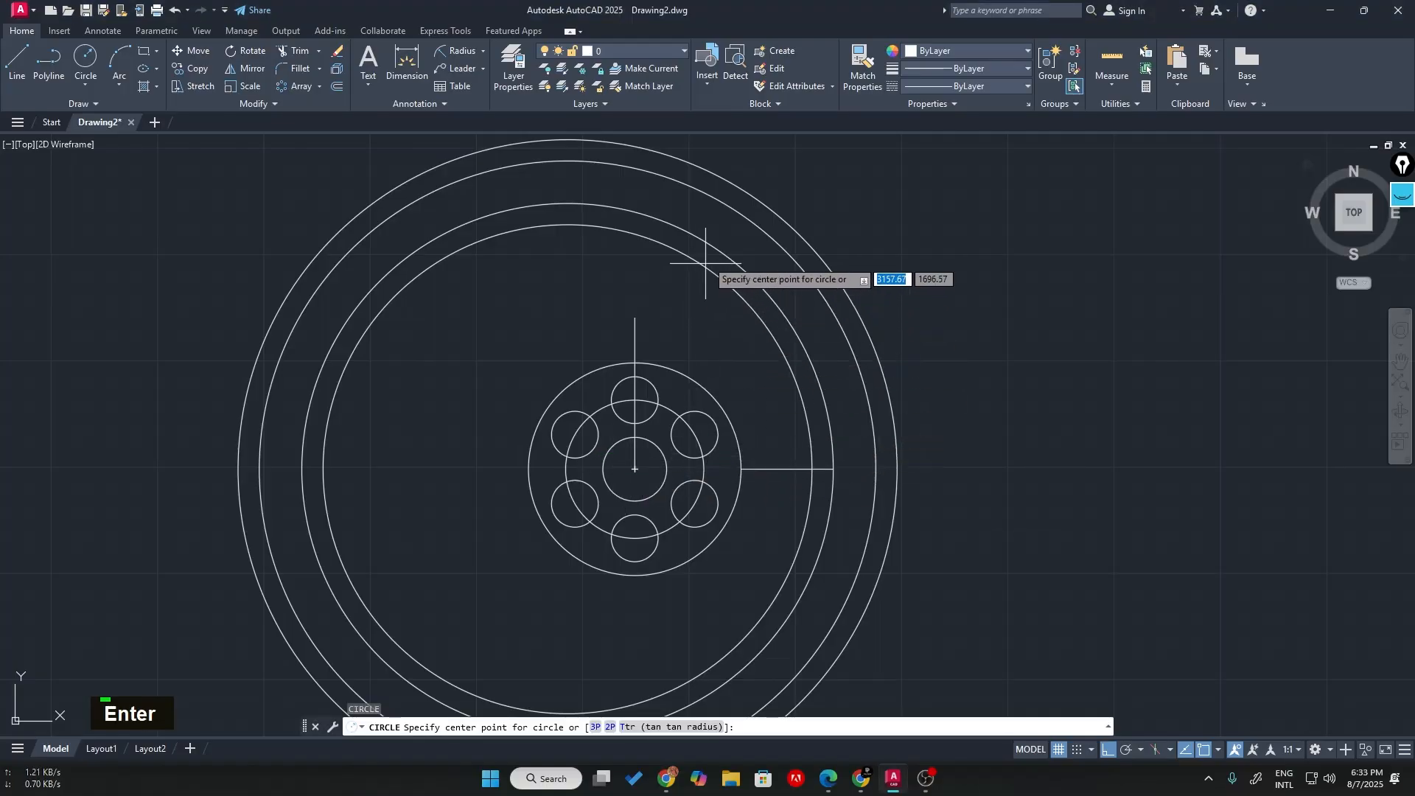
pyautogui.click(567, 469)
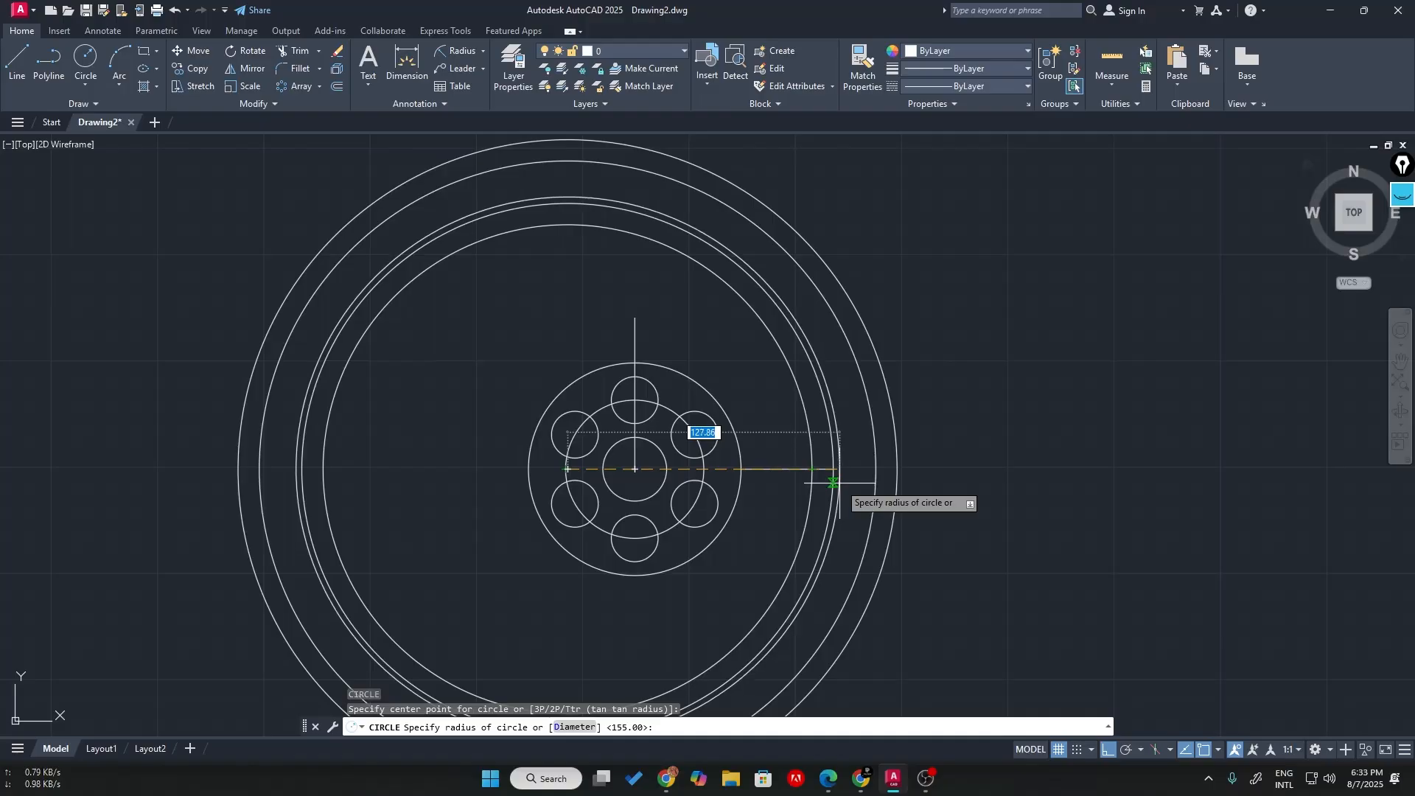
pyautogui.write('135')
pyautogui.press('Return')
# - Examine the inner and outer arcs of the slot's rounded end and their shared centre in the reference PDF, then return to AutoCAD
pyautogui.hotkey('alt', 'Tab')
pyautogui.hotkey('alt', 'Tab')
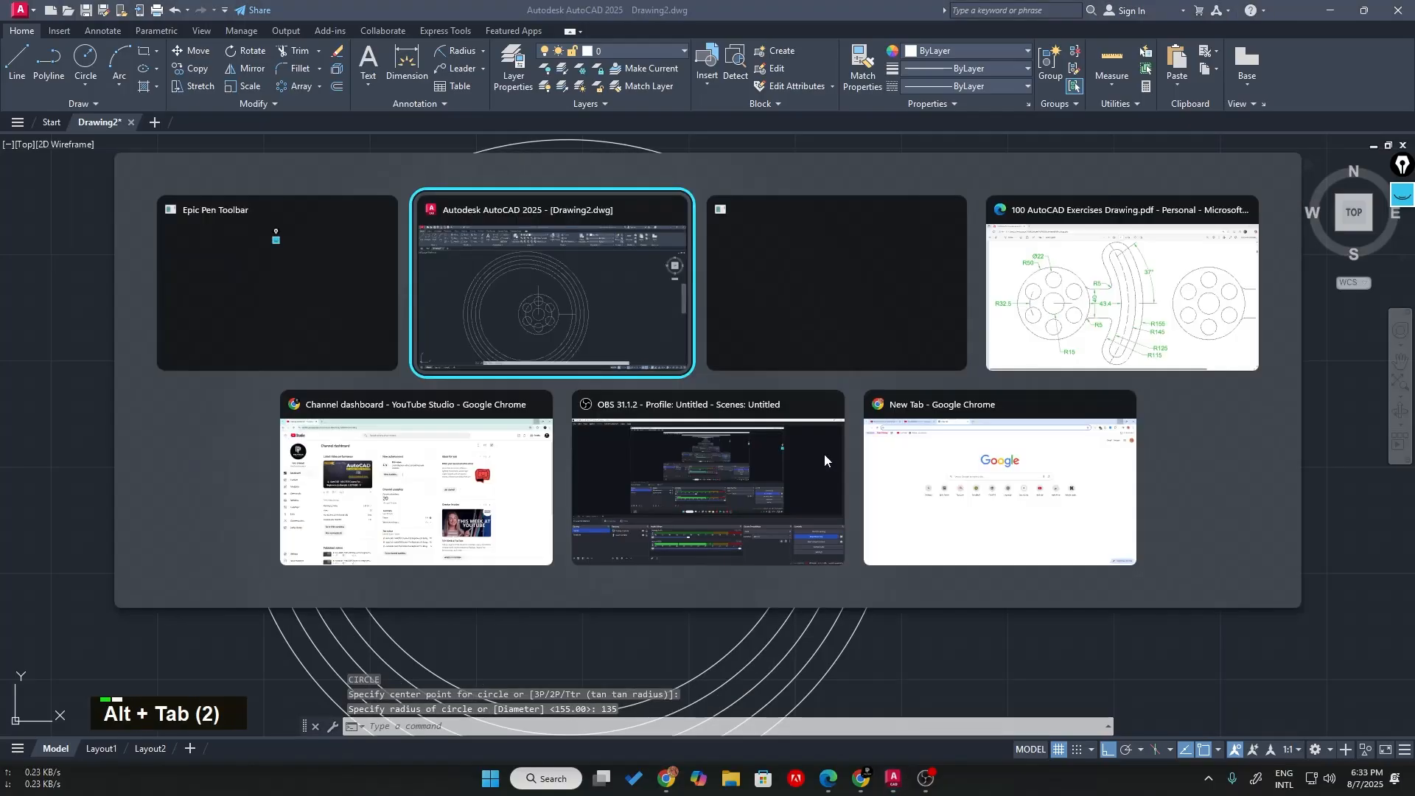
pyautogui.hotkey('alt', 'Tab')
pyautogui.hotkey('alt', 'Tab')
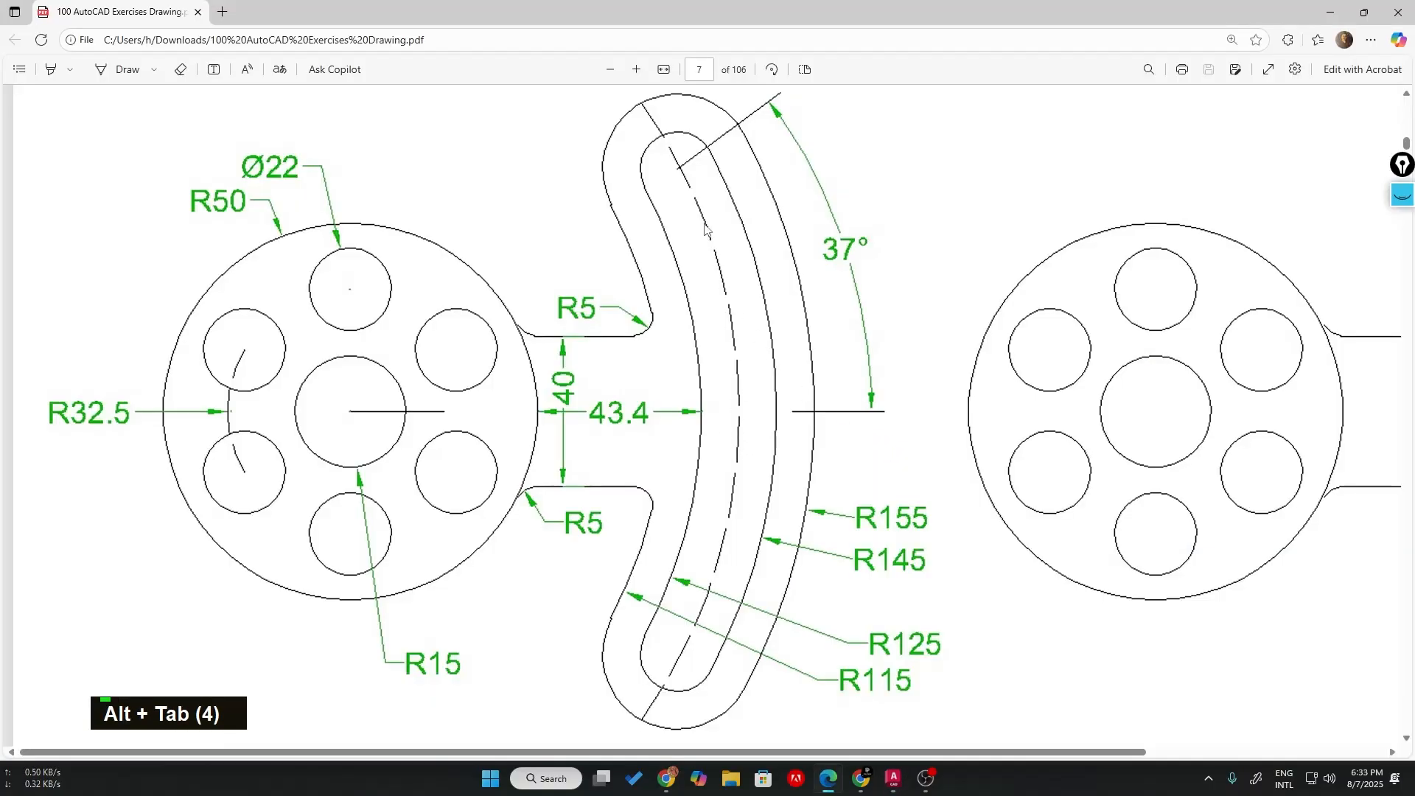
pyautogui.scroll(1, 685, 177)
pyautogui.keyDown('ctrl'); pyautogui.scroll(3, 693, 272); pyautogui.keyUp('ctrl')
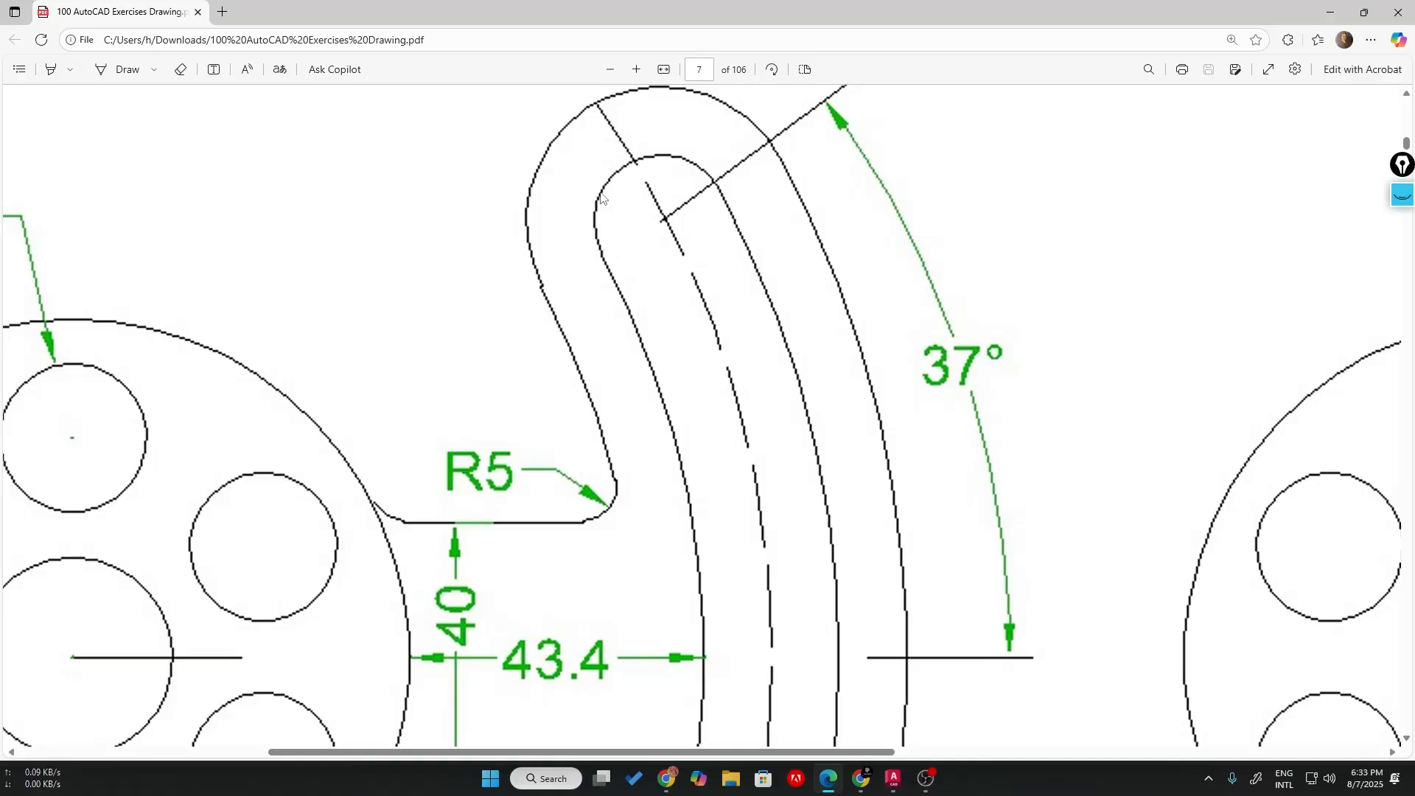
pyautogui.doubleClick(1395, 206)
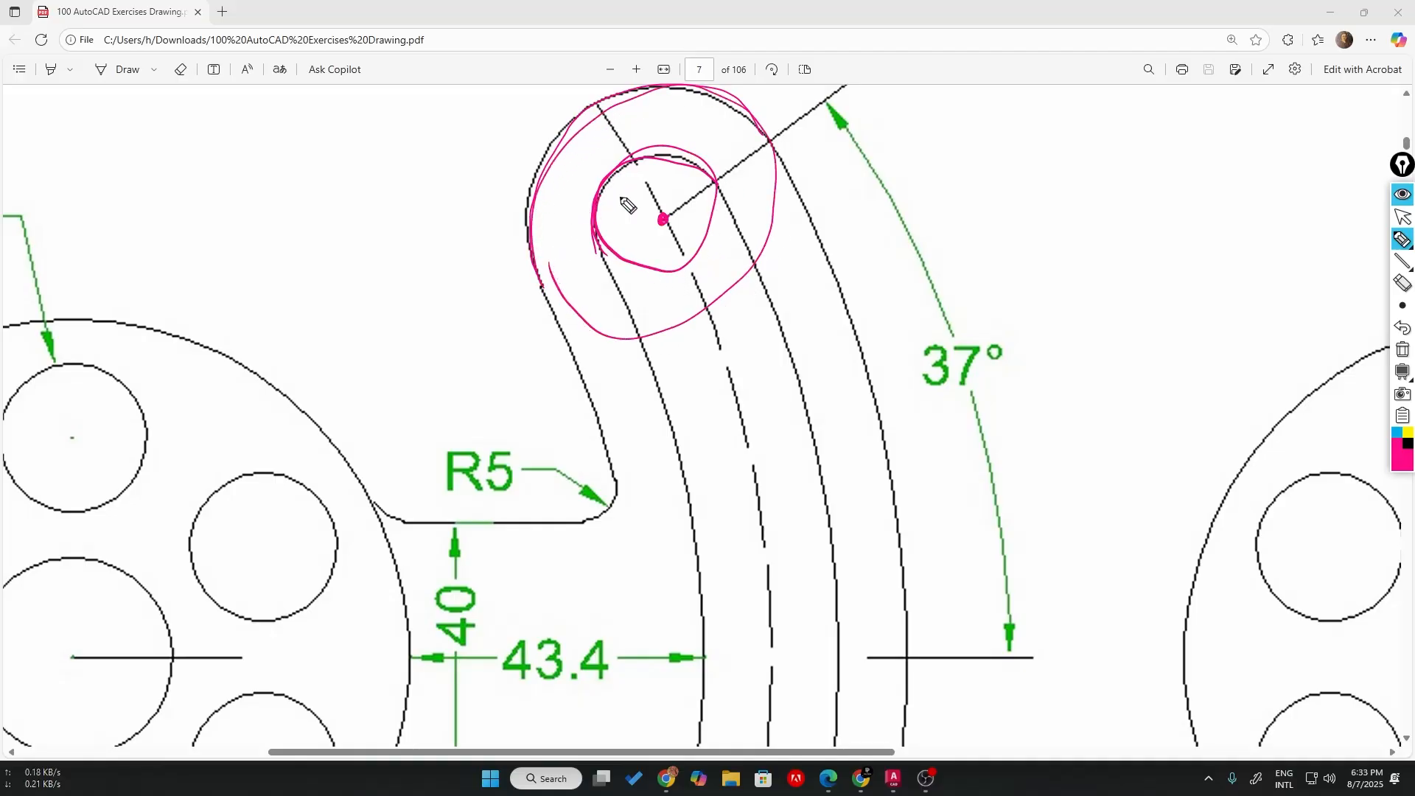
pyautogui.hotkey('alt', 'Tab')
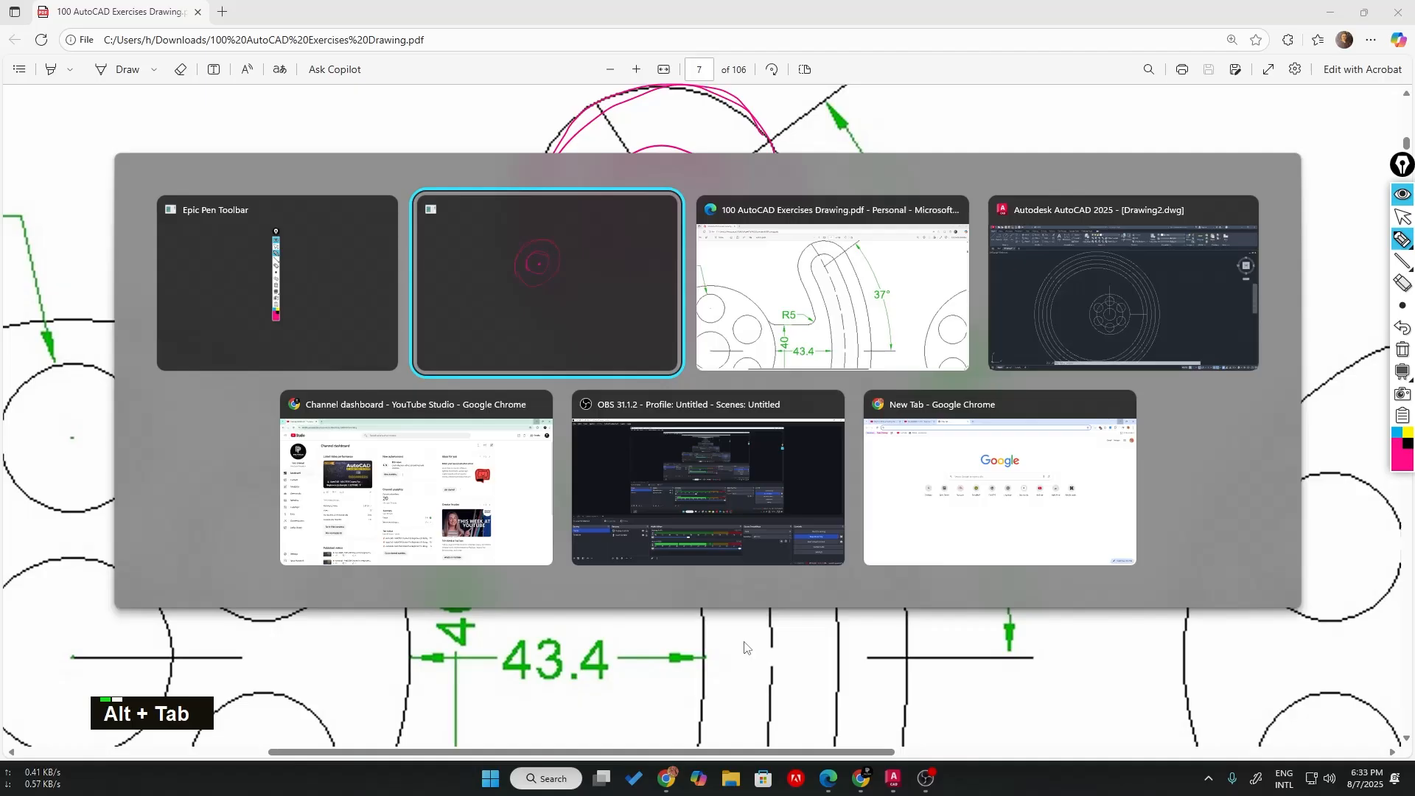
pyautogui.hotkey('alt', 'Tab')
pyautogui.hotkey('alt', 'Tab')
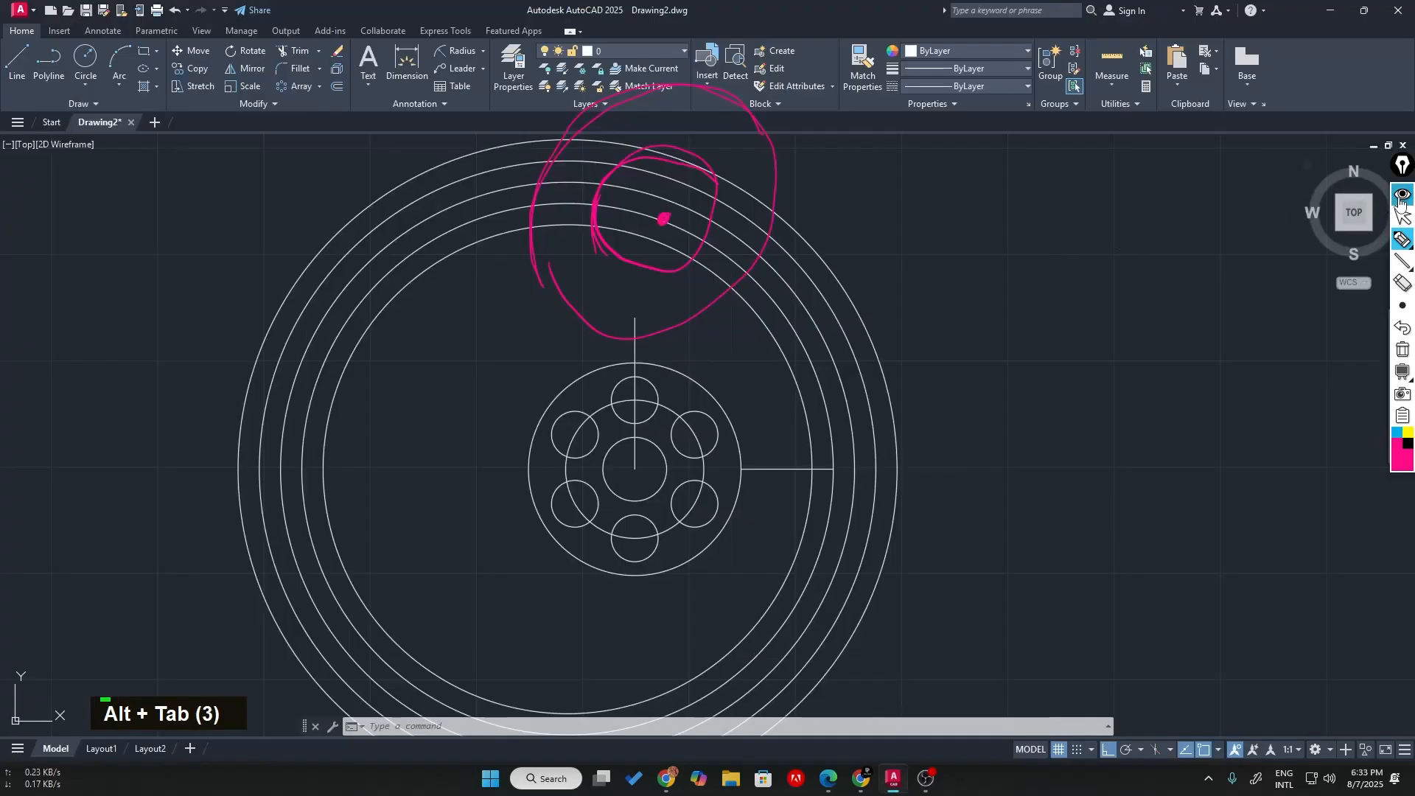
pyautogui.click(1402, 196)
pyautogui.scroll(2, 855, 396)
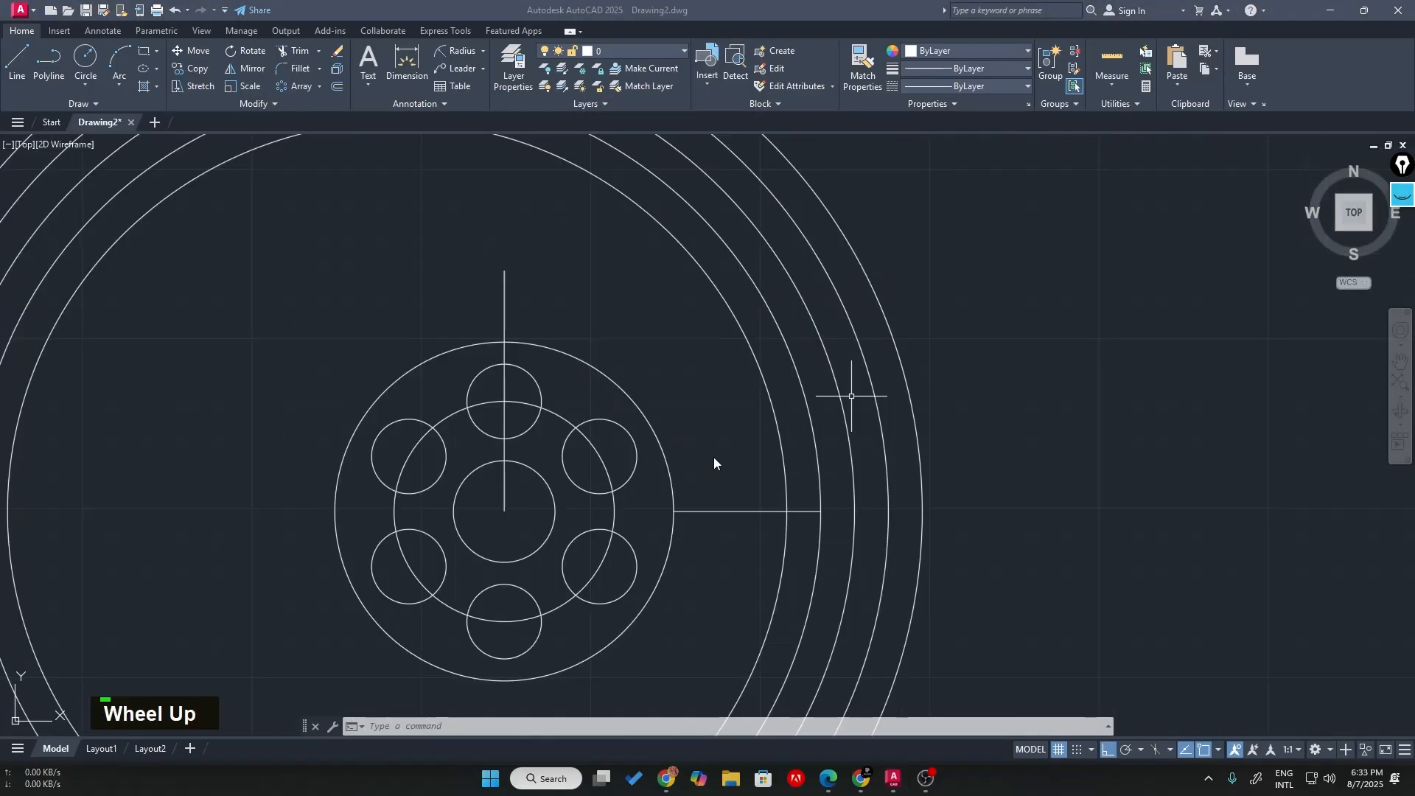
# - Check the angle that locates the slot's end centre in the reference PDF, then return to the AutoCAD drawing
pyautogui.hotkey('alt', 'Tab')
pyautogui.hotkey('alt', 'Tab')
pyautogui.hotkey('alt', 'Tab')
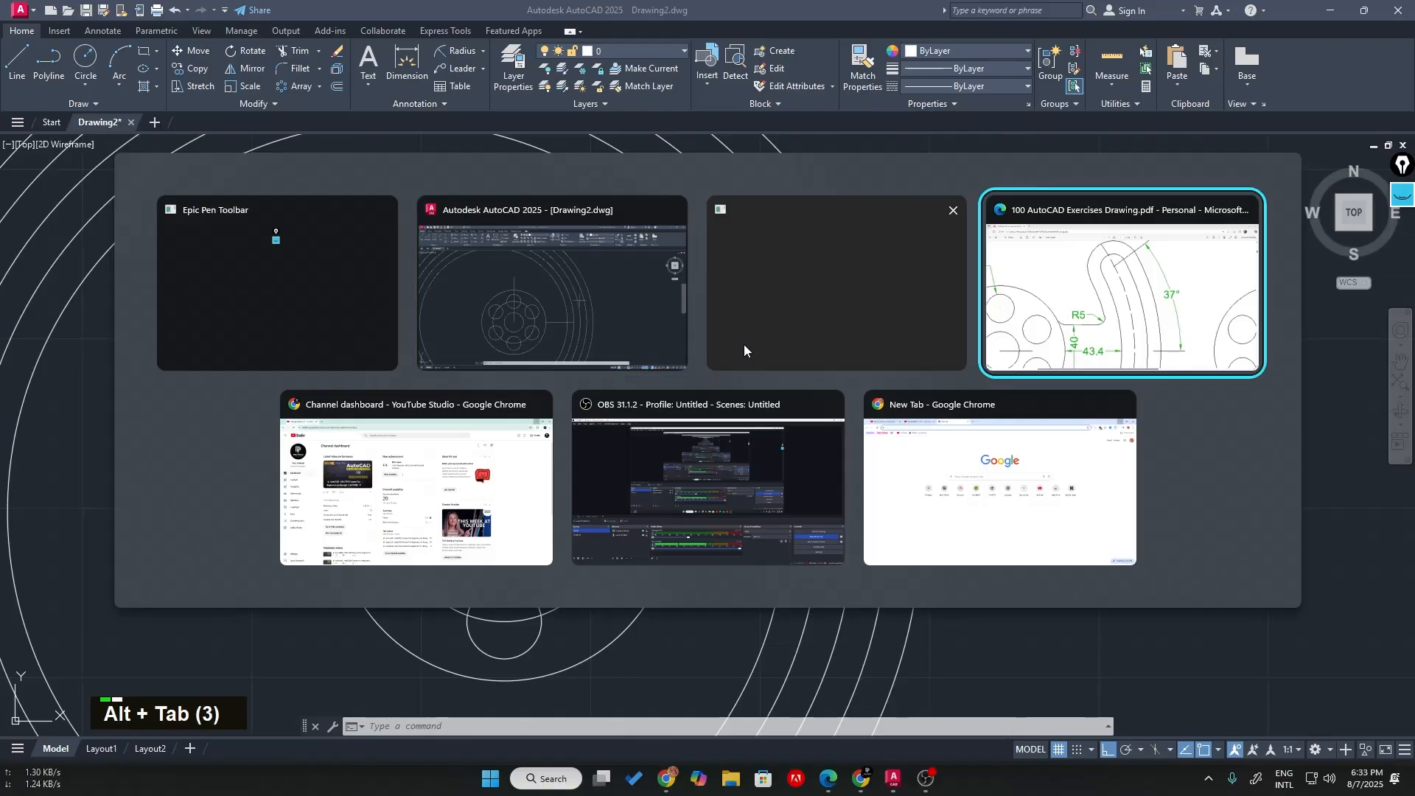
pyautogui.scroll(-2, 257, 547)
pyautogui.keyDown('ctrl'); pyautogui.scroll(-2, 126, 502); pyautogui.keyUp('ctrl')
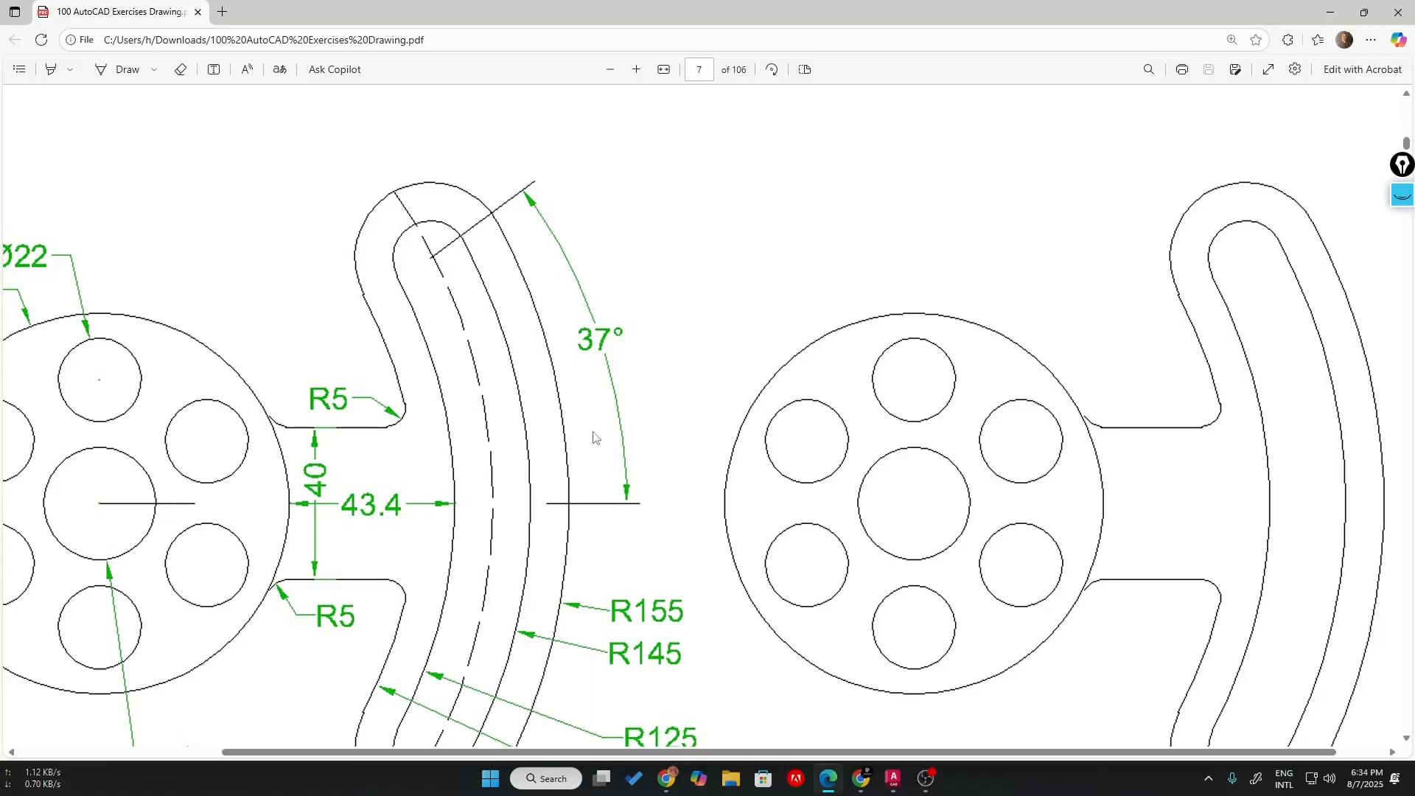
pyautogui.hotkey('alt', 'Tab')
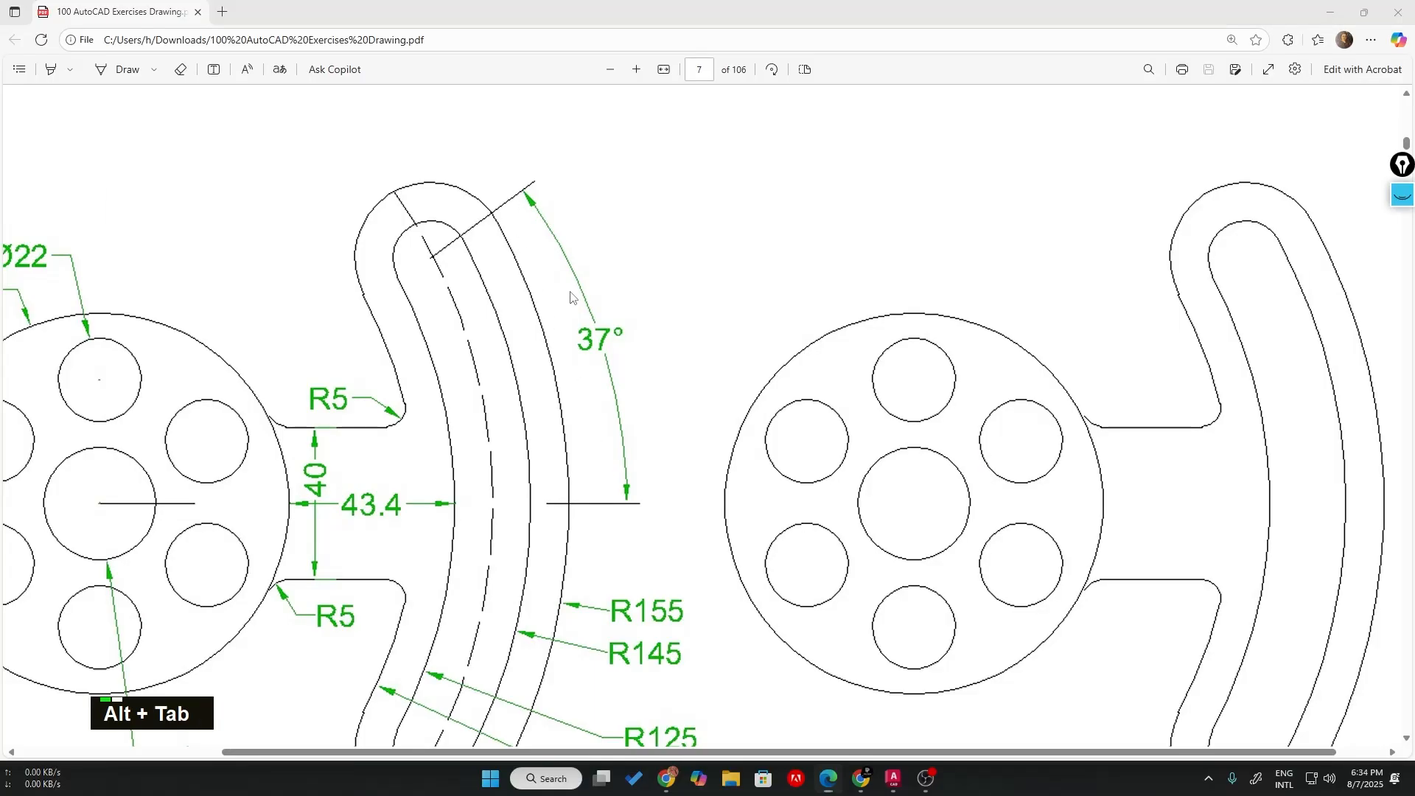
pyautogui.hotkey('alt', 'Tab')
pyautogui.hotkey('alt', 'Tab')
pyautogui.hotkey('alt', 'Tab')
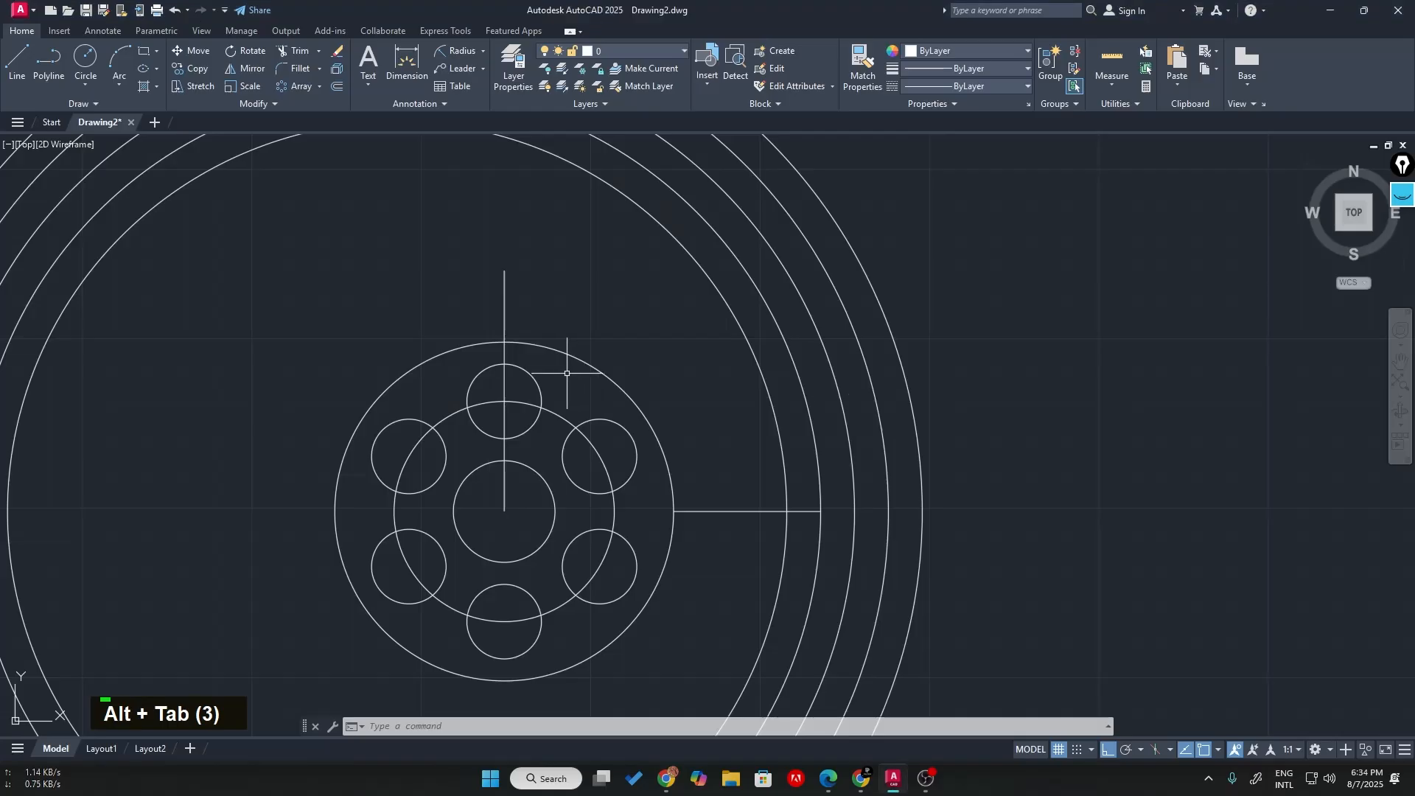
# - With Ortho off, draw a line about 168 units long from the disc's centre at 37° above the horizontal
pyautogui.write('l')
pyautogui.press('Return')
pyautogui.click(504, 511)
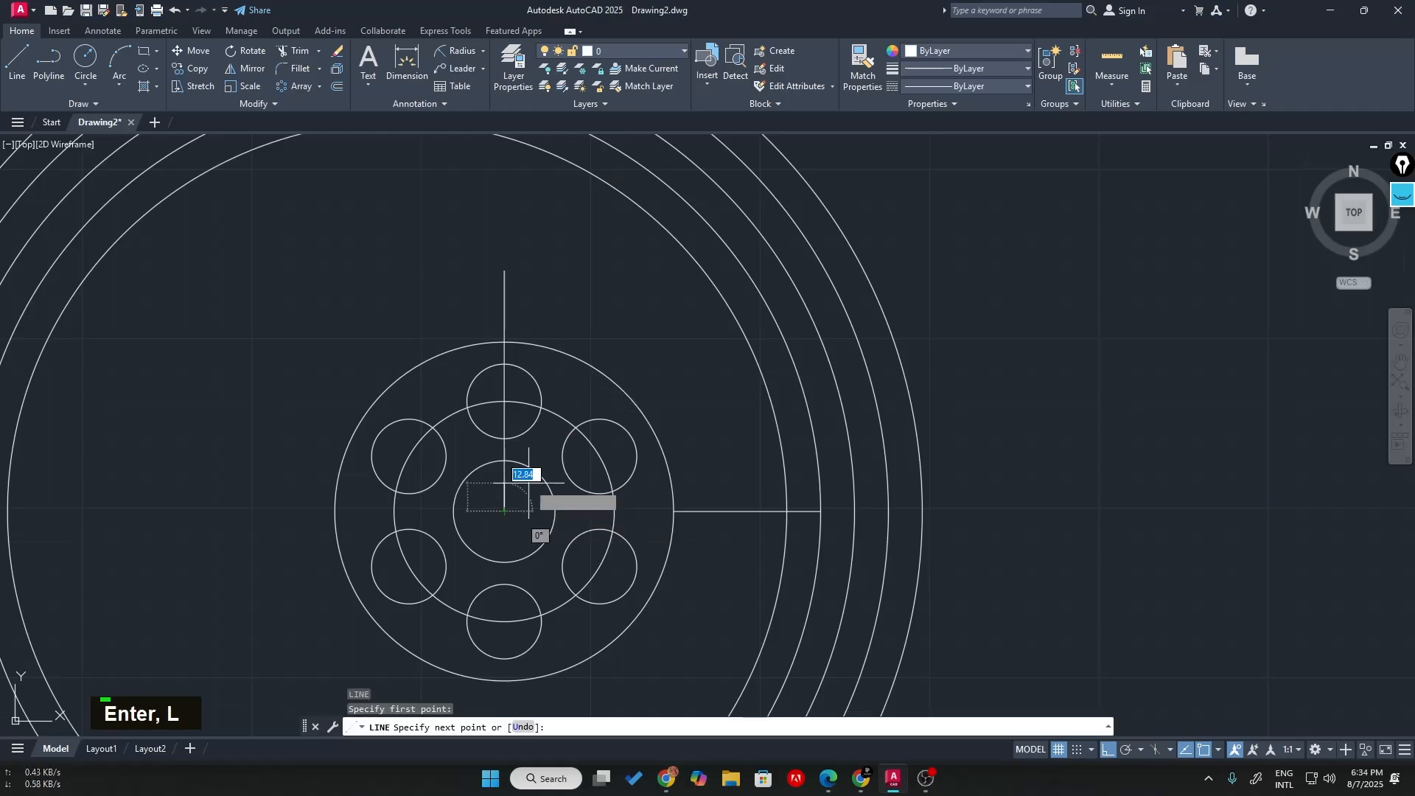
pyautogui.click(1109, 751)
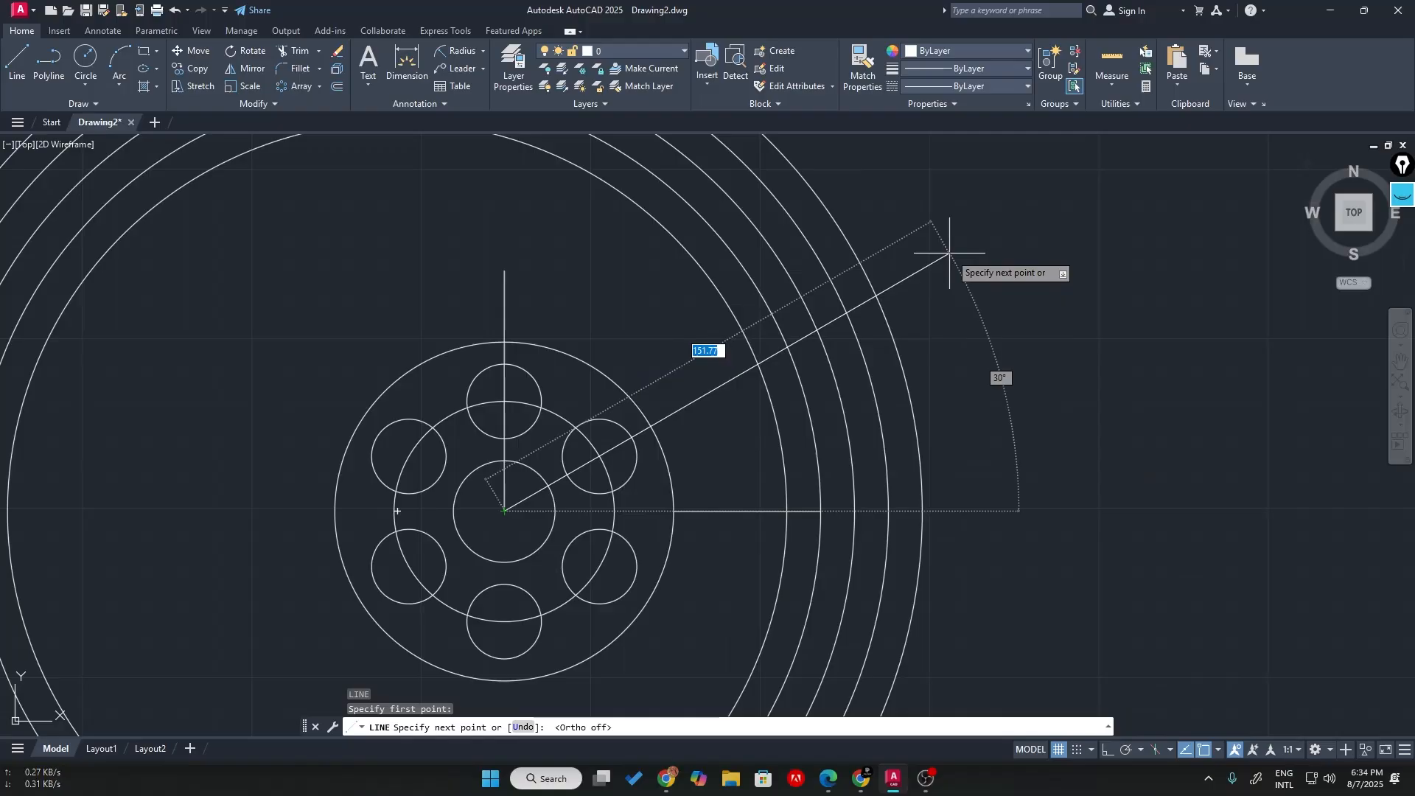
pyautogui.press('Tab')
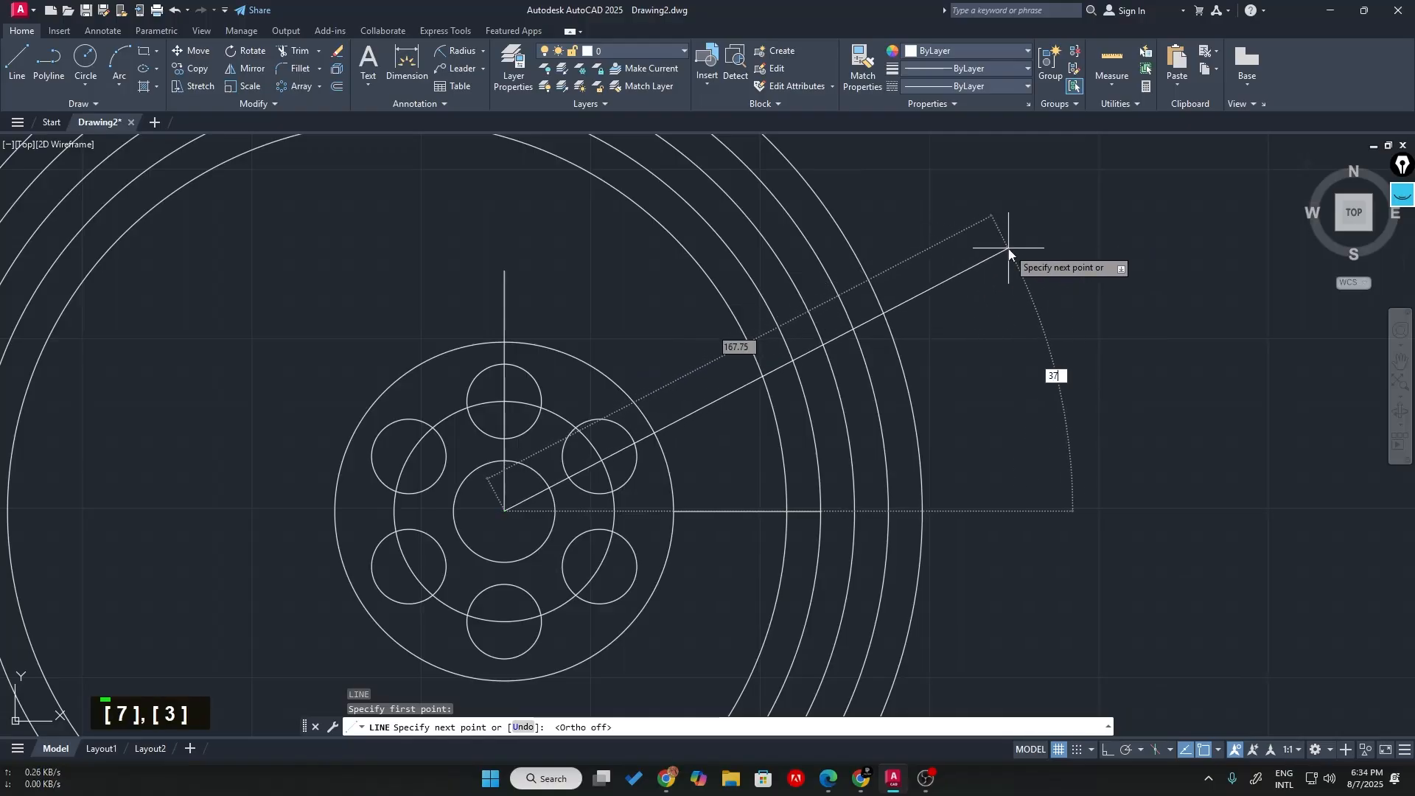
pyautogui.write('37')
pyautogui.press('Return')
pyautogui.press('Return')
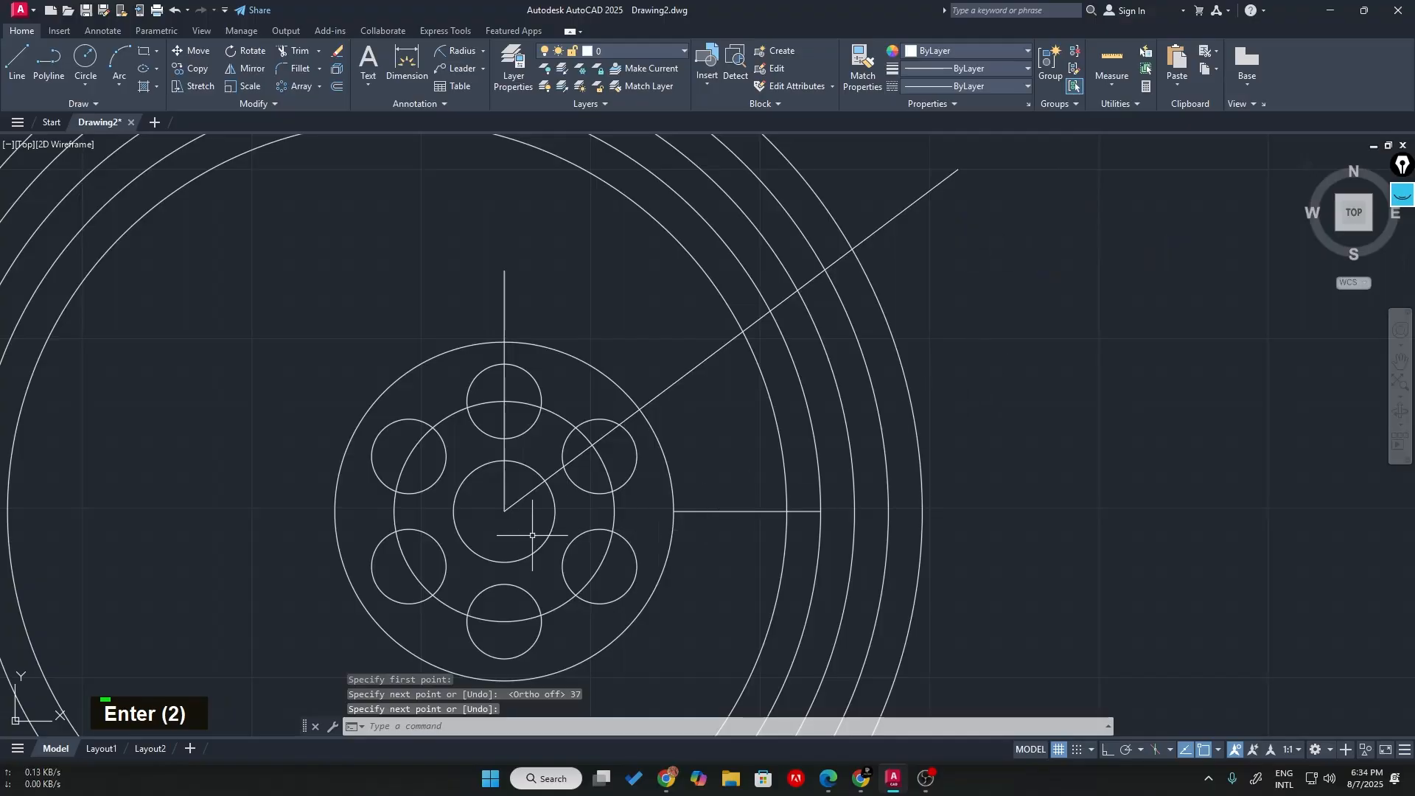
# - Draw a line about 167 units long from the disc's centre at 37° below the horizontal
pyautogui.write('l')
pyautogui.press('Return')
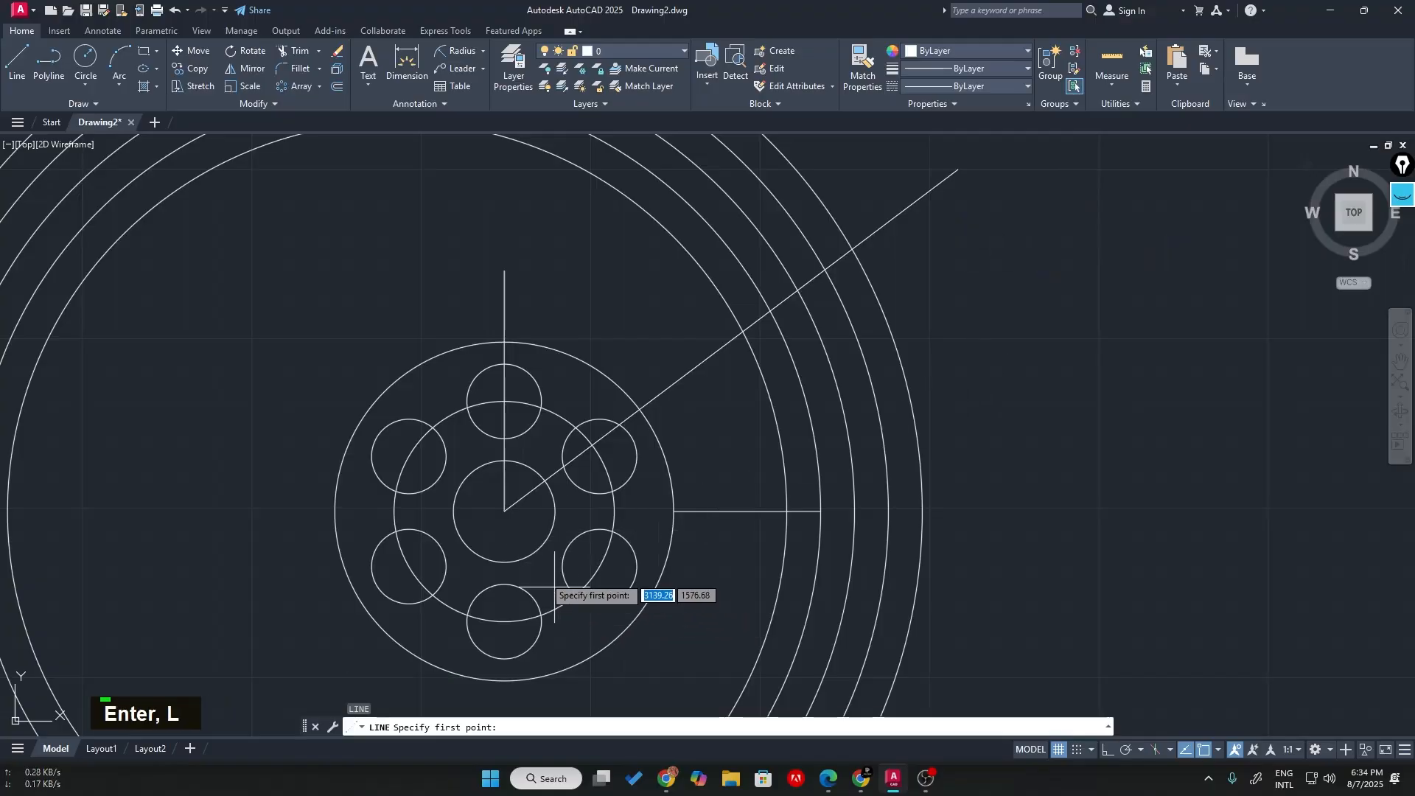
pyautogui.click(504, 510)
pyautogui.scroll(-2, 1022, 595)
pyautogui.moveTo(1021, 594); pyautogui.dragTo(961, 540, button='middle')
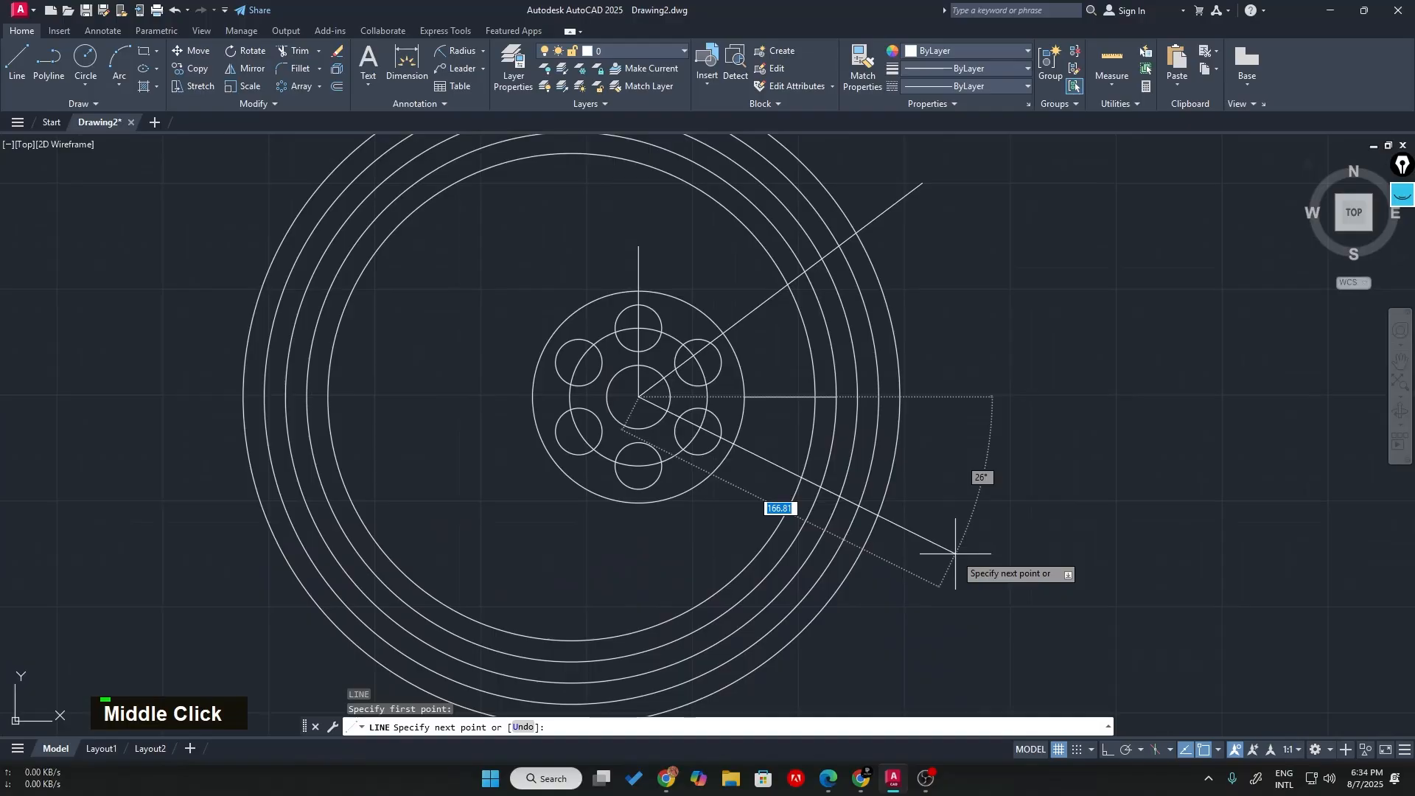
pyautogui.press('Tab')
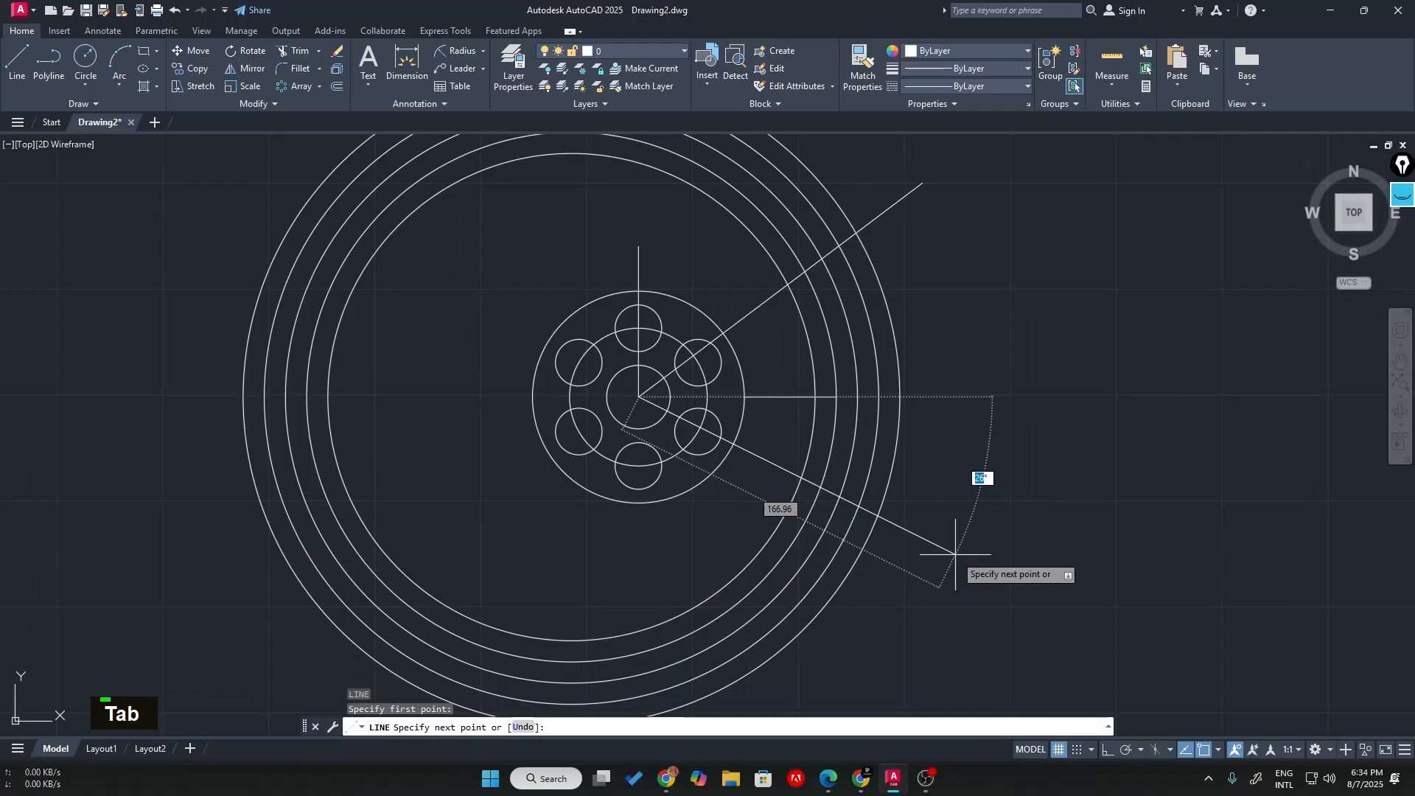
pyautogui.press('Return')
pyautogui.press('Return')
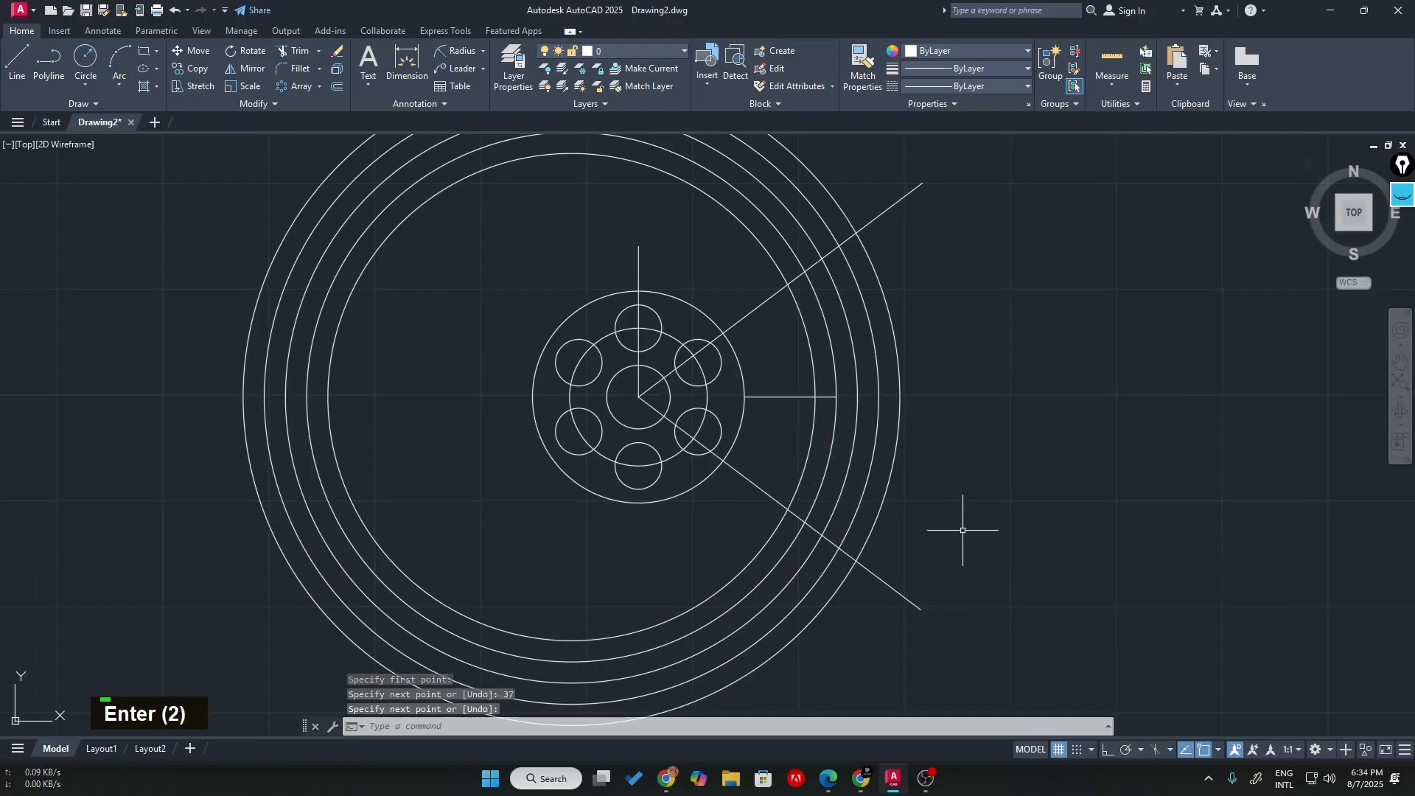
pyautogui.moveTo(960, 531)
pyautogui.mouseDown(button='middle')
pyautogui.moveTo(964, 471)
pyautogui.moveTo(881, 299)
pyautogui.mouseUp(button='middle')
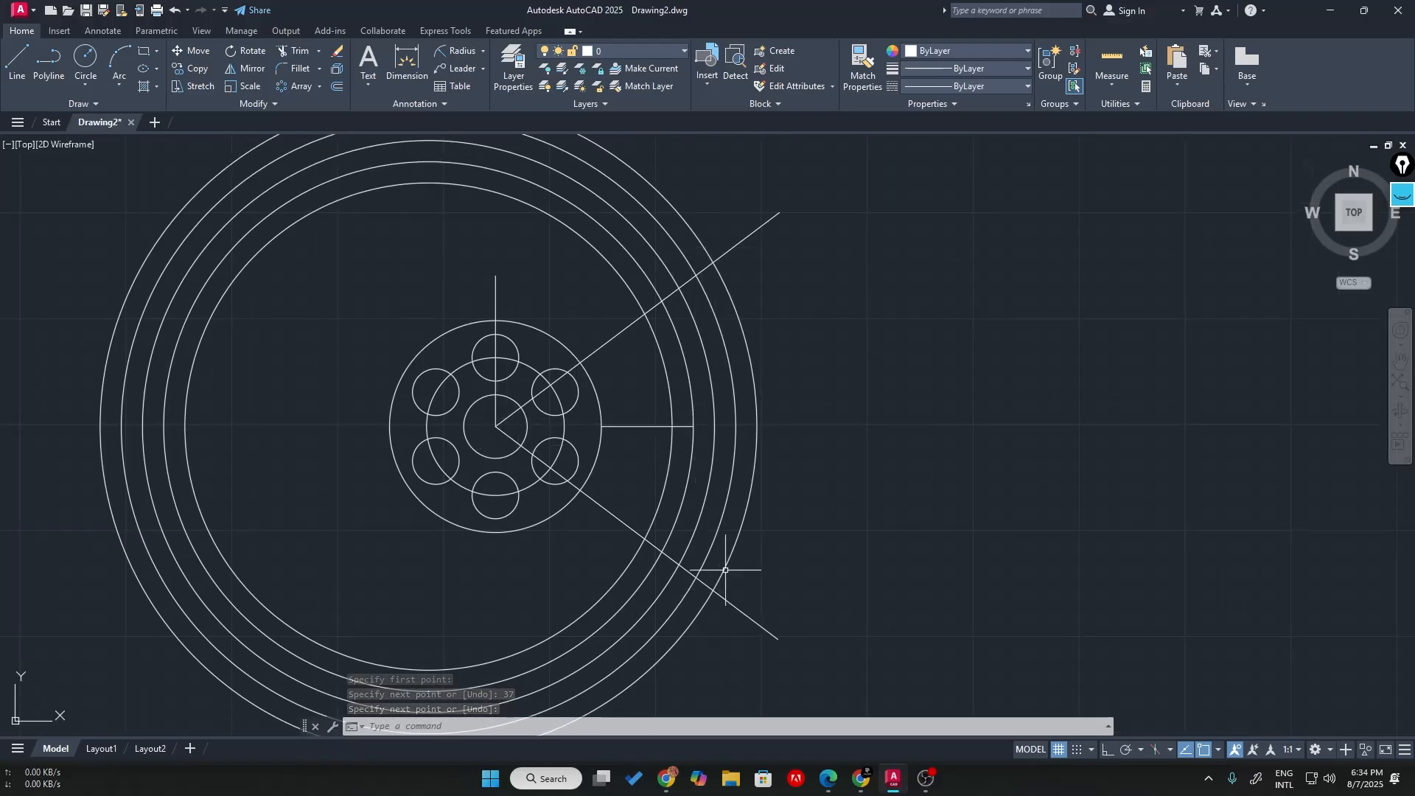
# - Examine where the upper 37° line crosses the large circles, compare it with the slot's rounded end in the reference PDF, and return to AutoCAD
pyautogui.scroll(-4, 766, 395)
pyautogui.scroll(4, 771, 390)
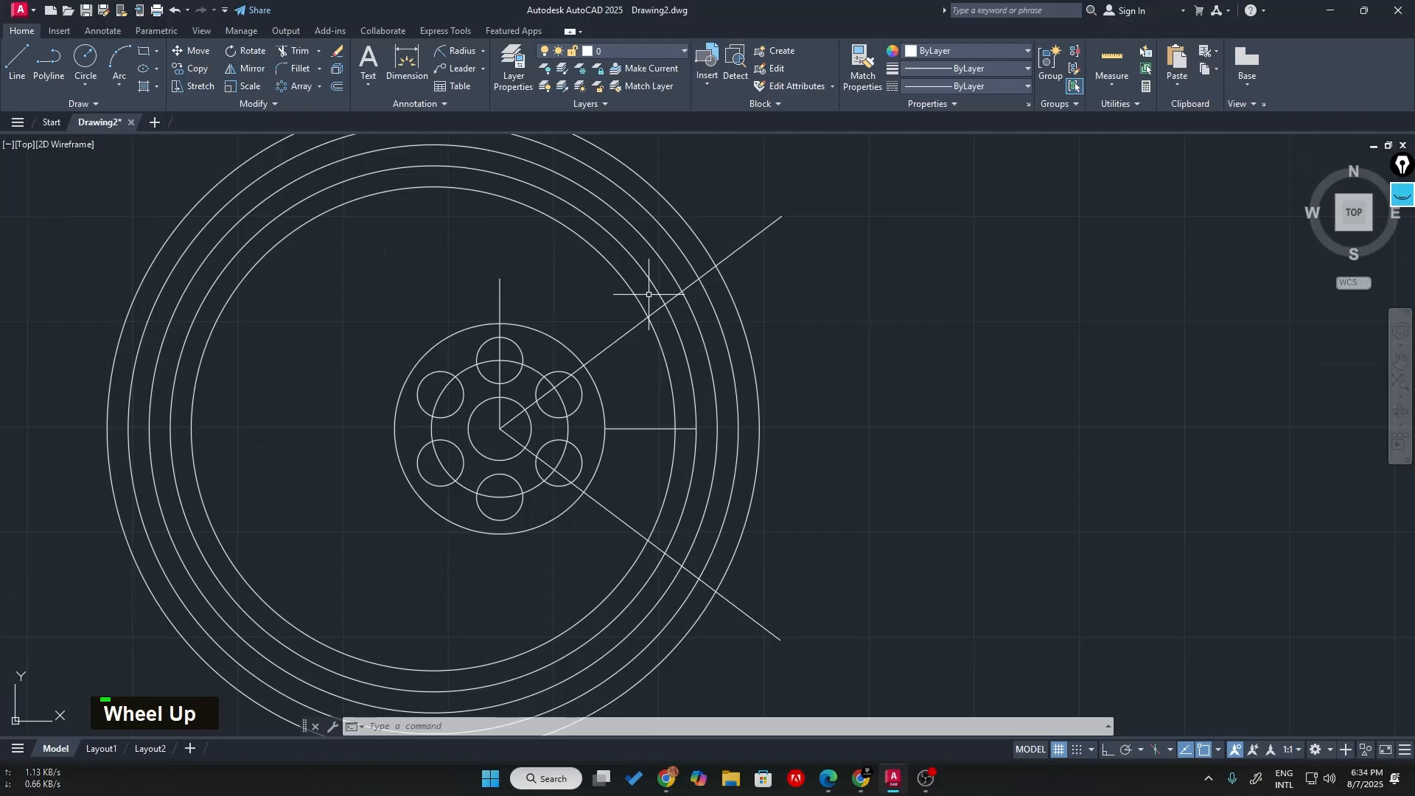
pyautogui.scroll(2, 744, 265)
pyautogui.moveTo(900, 319); pyautogui.dragTo(903, 436, button='middle')
pyautogui.scroll(2, 775, 389)
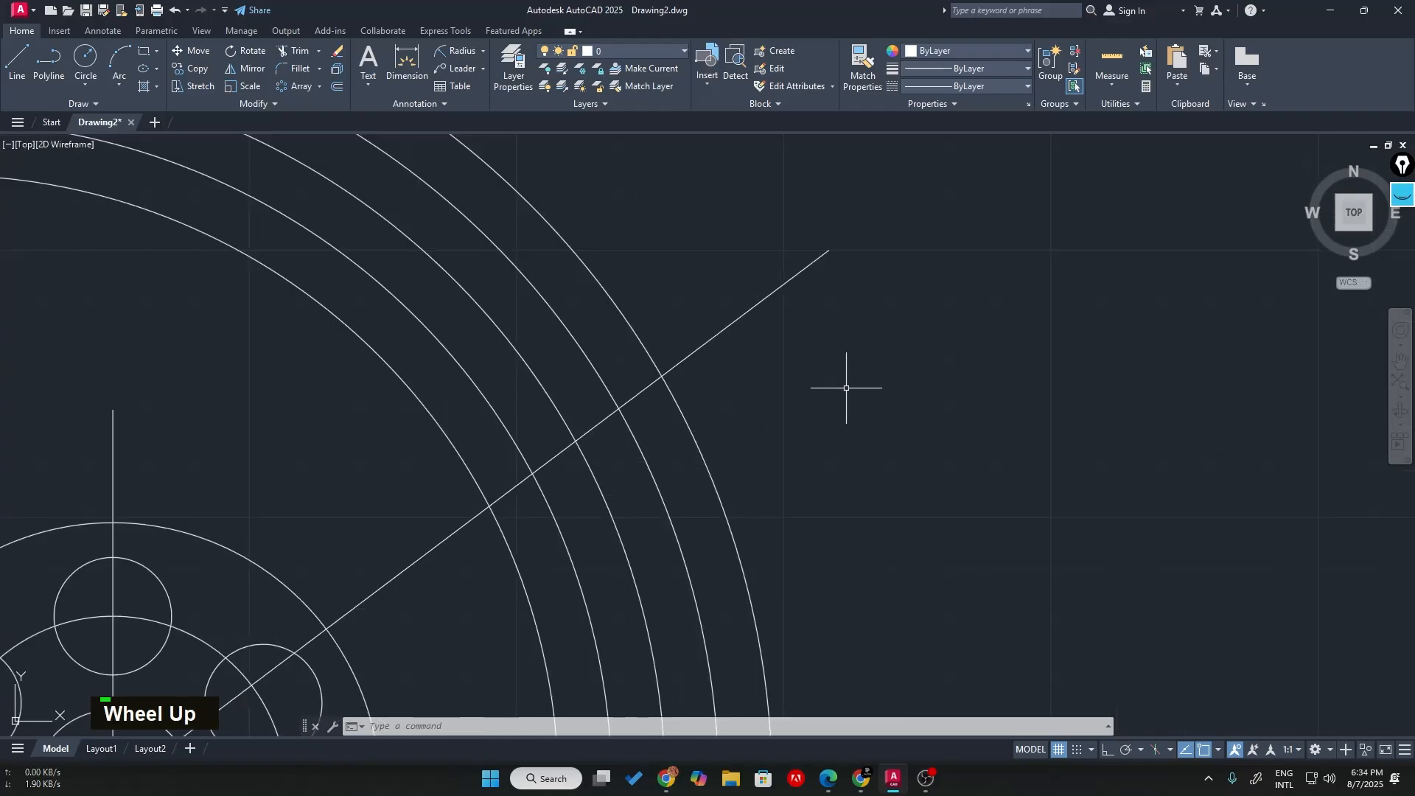
pyautogui.moveTo(847, 387); pyautogui.dragTo(1030, 331, button='middle')
pyautogui.scroll(4, 735, 410)
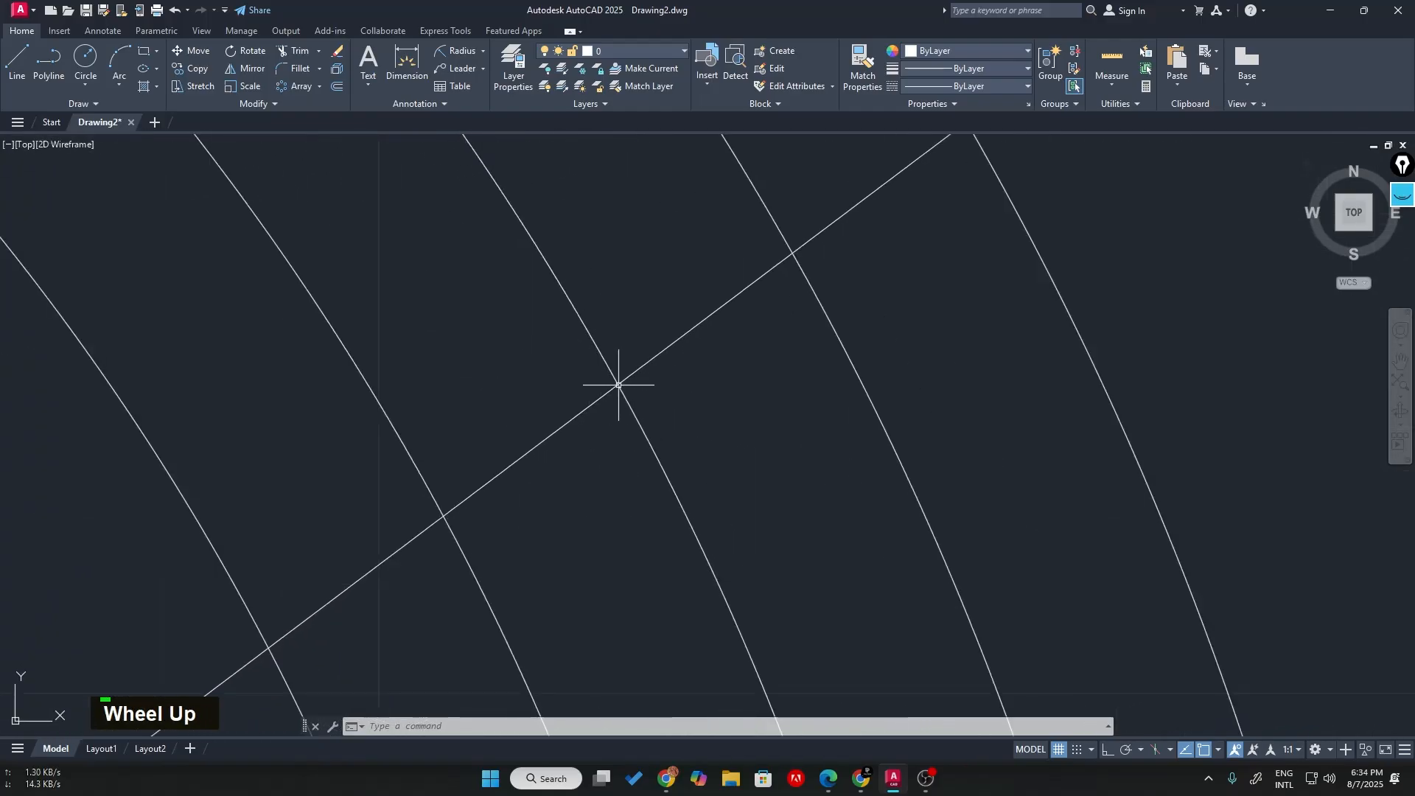
pyautogui.scroll(-2, 622, 381)
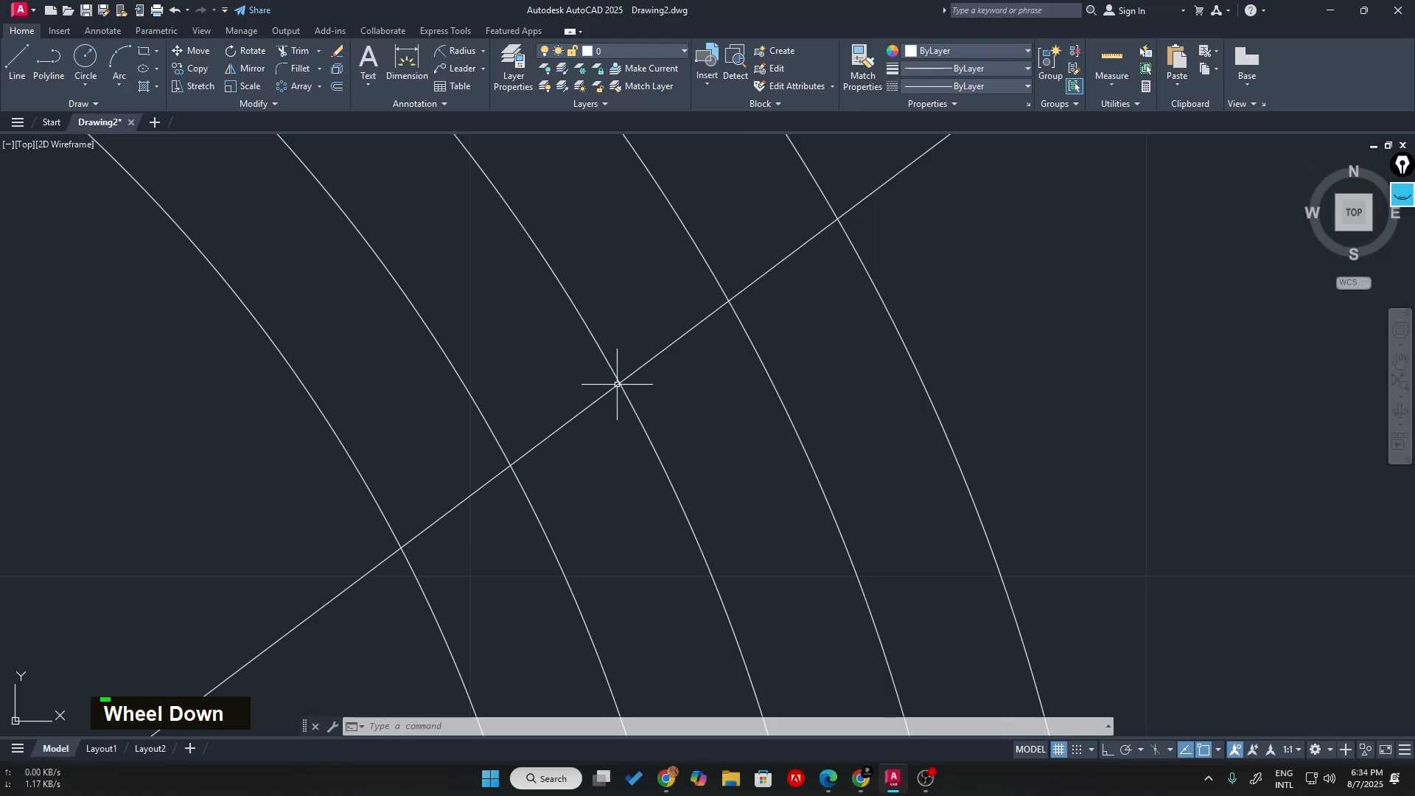
pyautogui.hotkey('alt', 'Tab')
pyautogui.hotkey('alt', 'Tab')
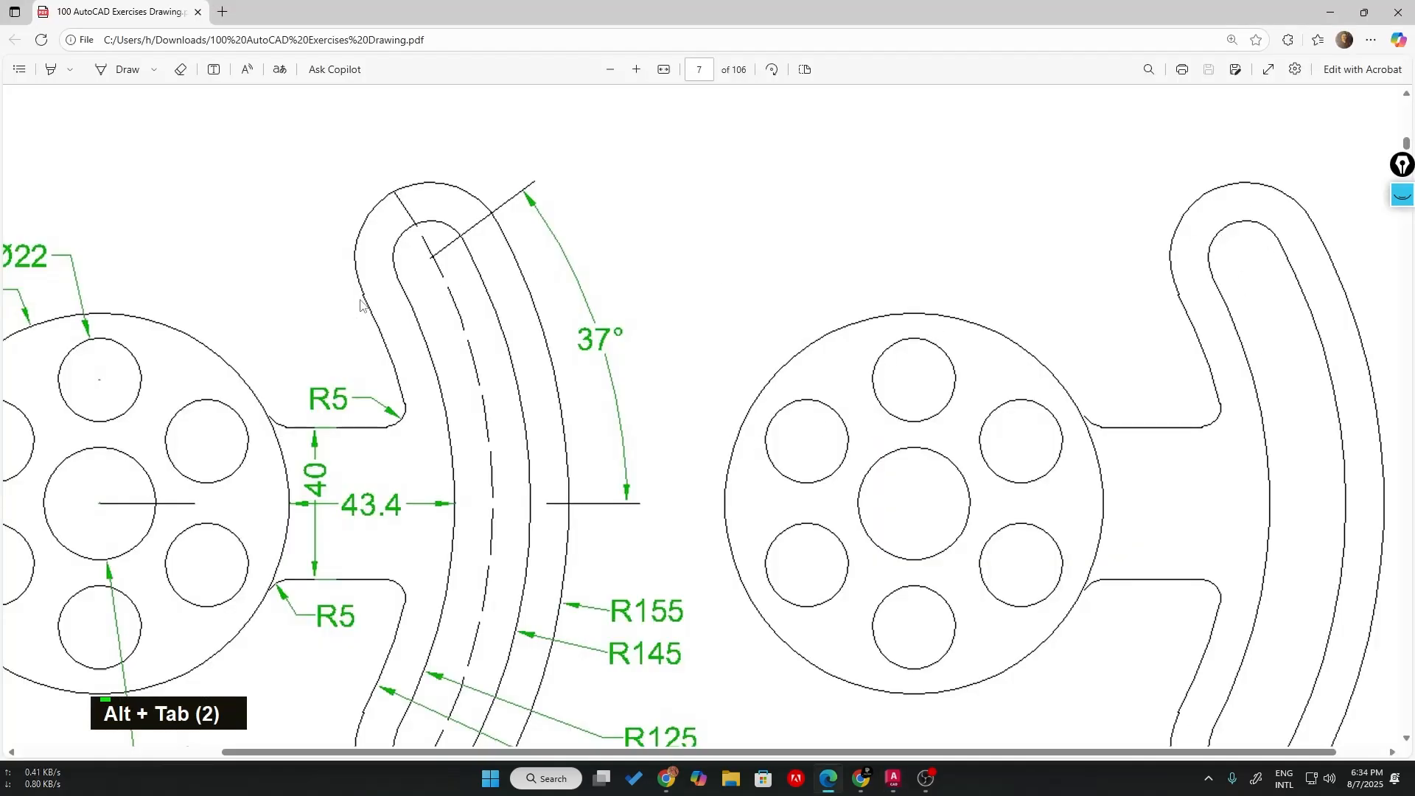
pyautogui.hotkey('alt', 'Tab')
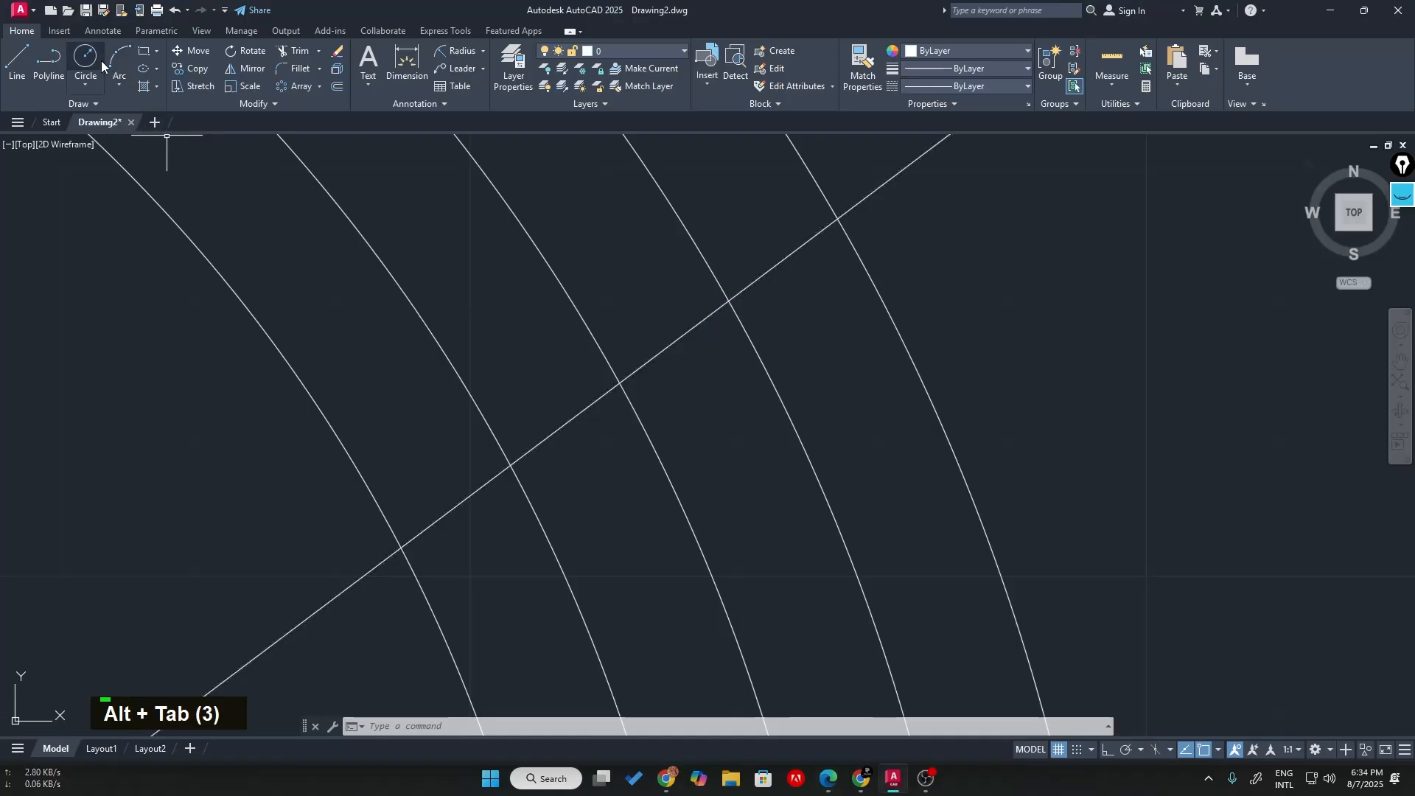
# - Draw a circle of about 10 radius centred where the upper 37° line crosses the middle large circle, reaching the next circle outward
pyautogui.click(86, 59)
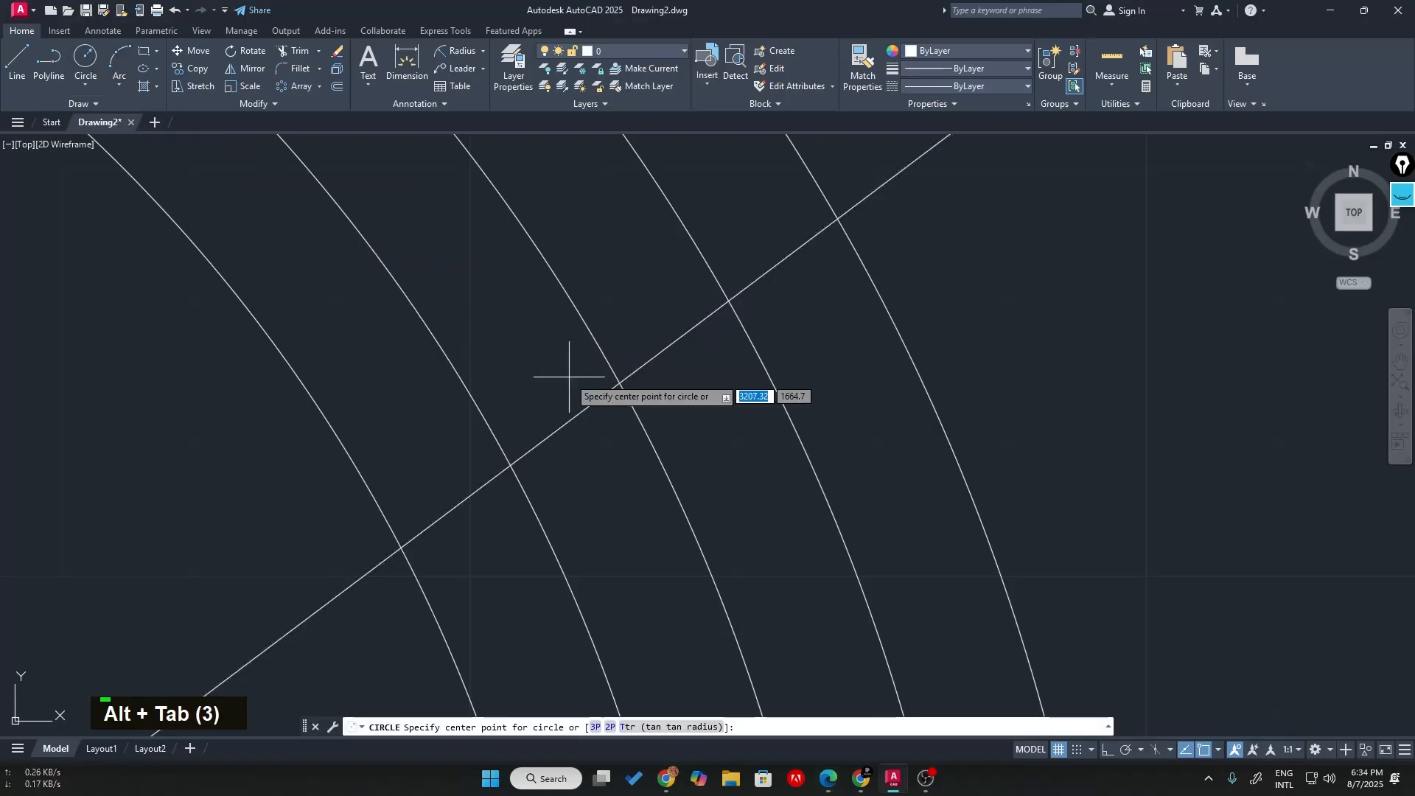
pyautogui.click(622, 383)
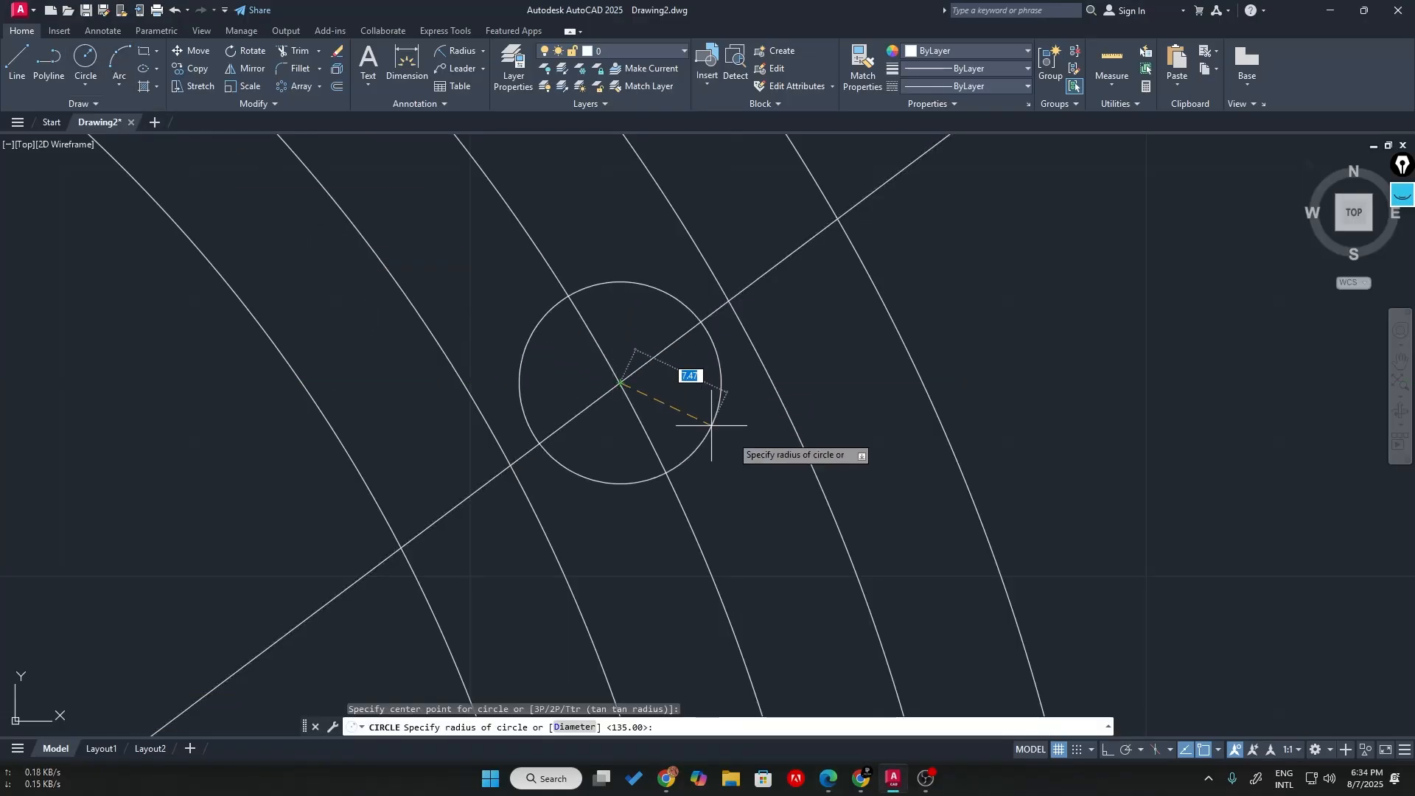
pyautogui.click(729, 300)
pyautogui.scroll(-5, 652, 381)
# - Draw a concentric circle around it, out to the point where the upper 37° line crosses the outermost large circle
pyautogui.write('c')
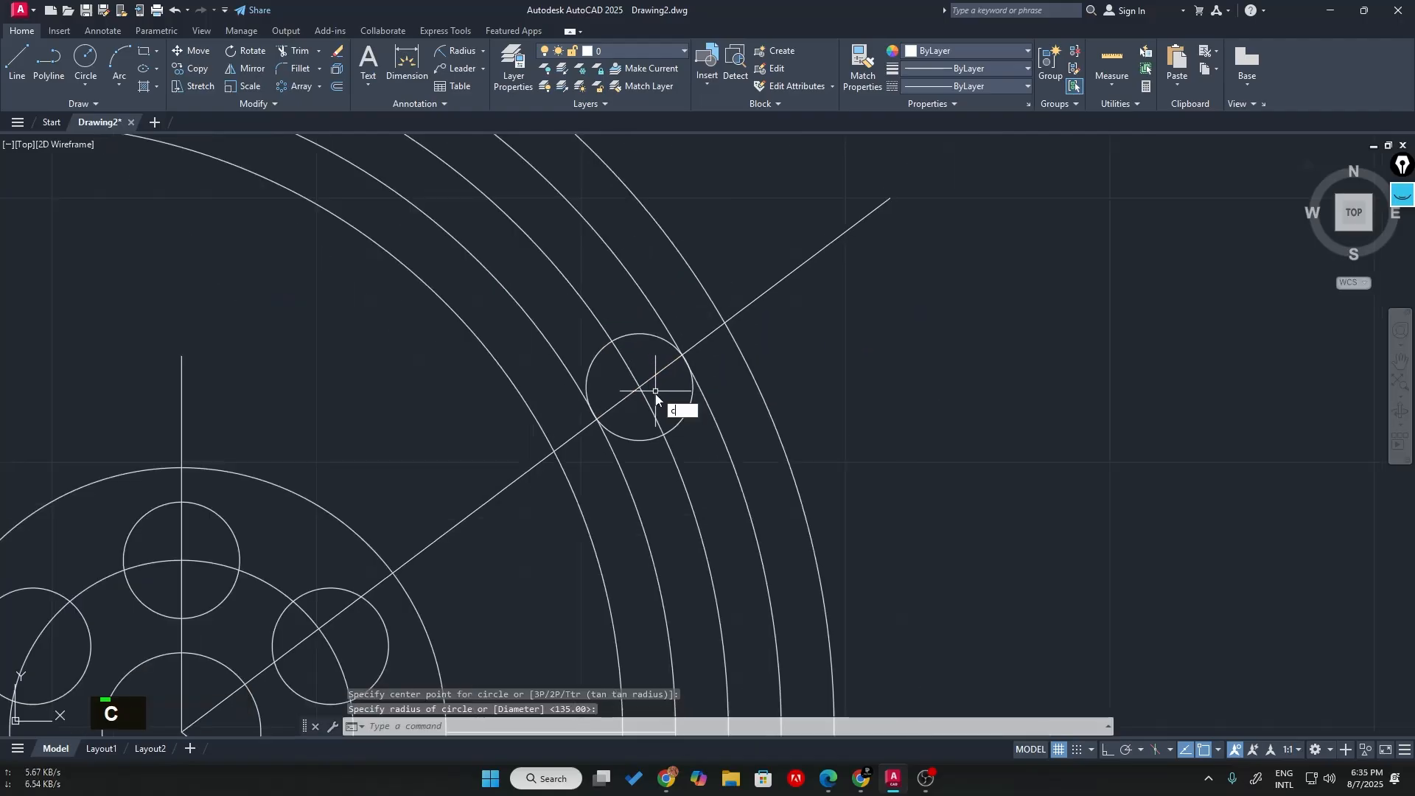
pyautogui.press('Return')
pyautogui.click(638, 386)
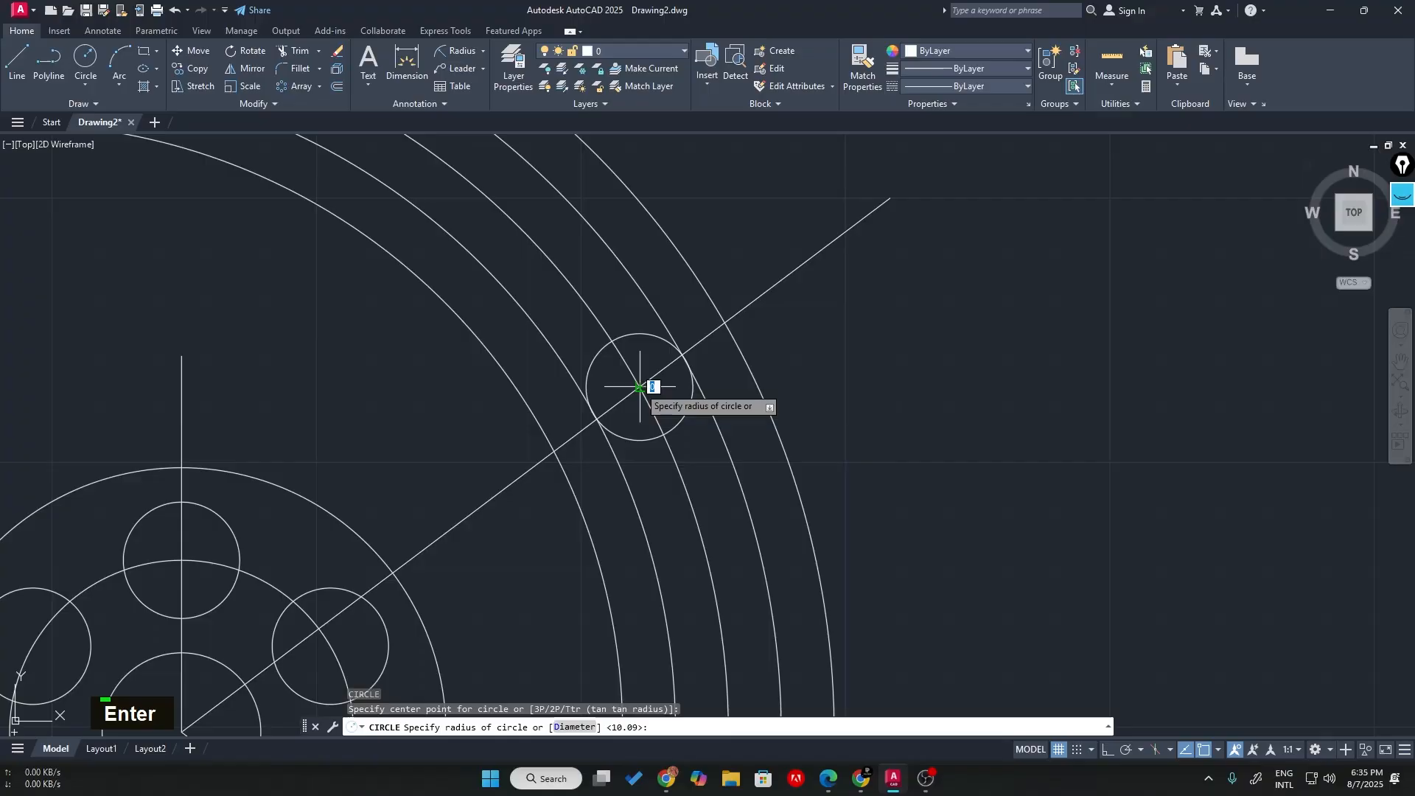
pyautogui.click(725, 322)
pyautogui.scroll(2, 830, 357)
pyautogui.scroll(-4, 830, 361)
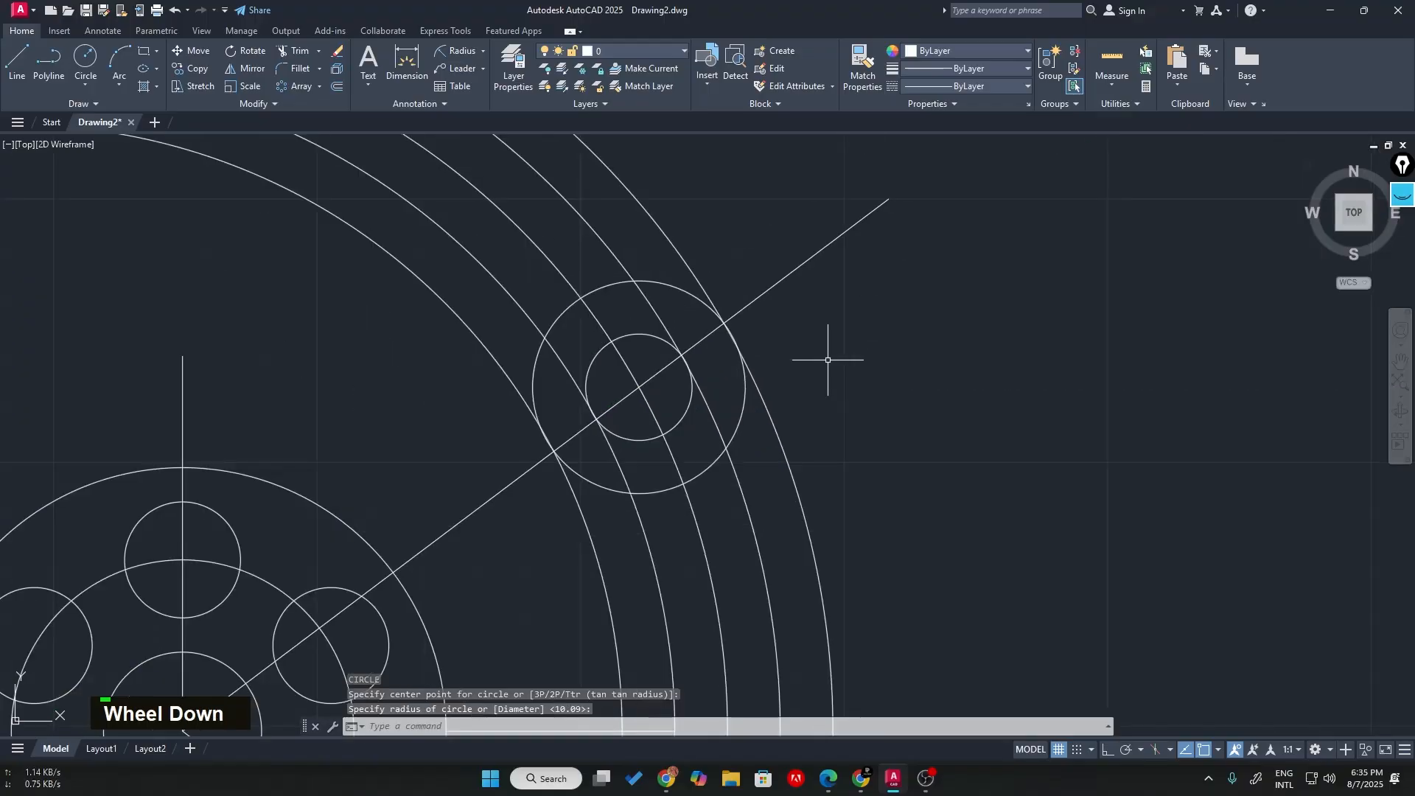
# - Mirror both upper end circles about the horizontal line beside the disc onto the lower 37° line, keeping the source objects
pyautogui.scroll(-4, 870, 420)
pyautogui.moveTo(1012, 556); pyautogui.dragTo(969, 422, button='middle')
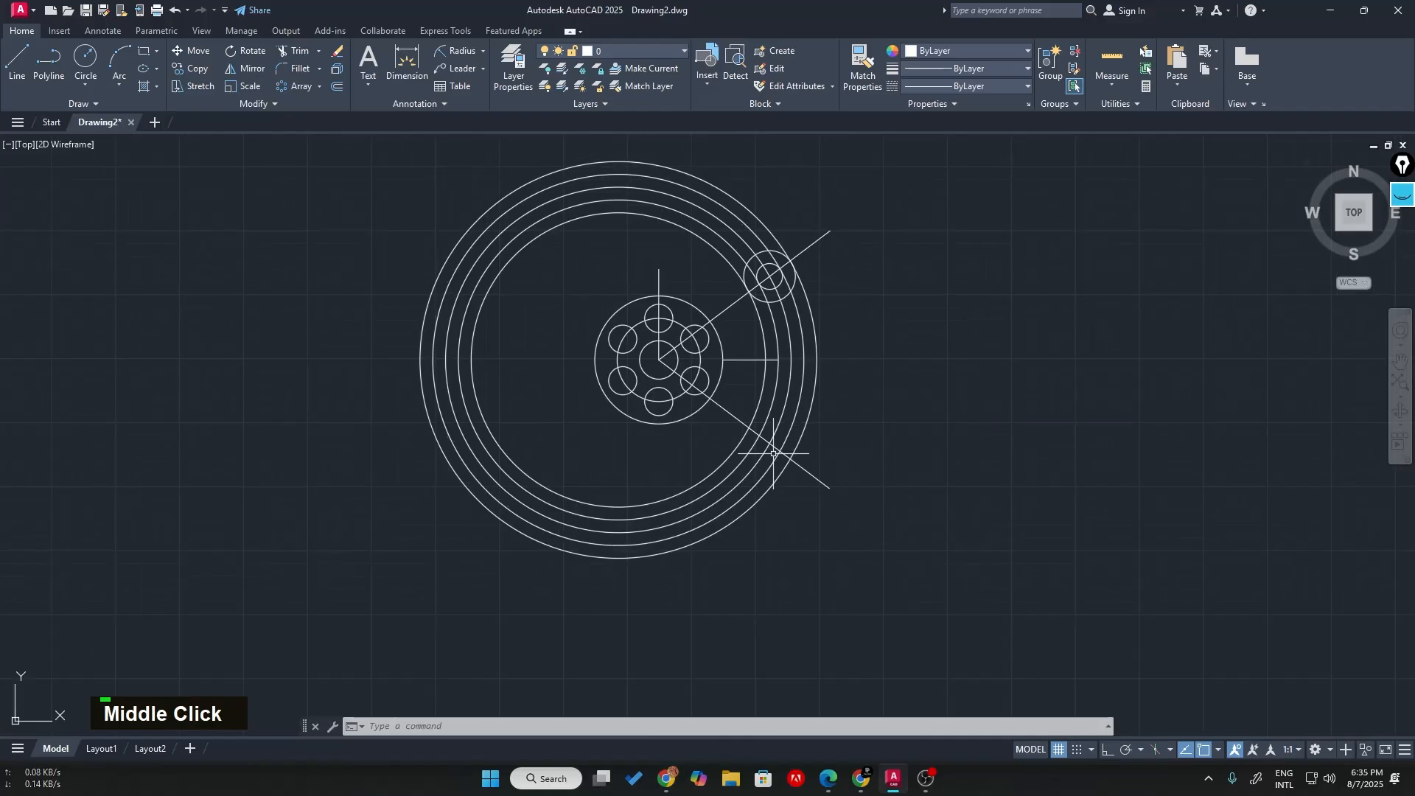
pyautogui.scroll(4, 860, 376)
pyautogui.moveTo(826, 348); pyautogui.dragTo(848, 588, button='middle')
pyautogui.scroll(2, 663, 324)
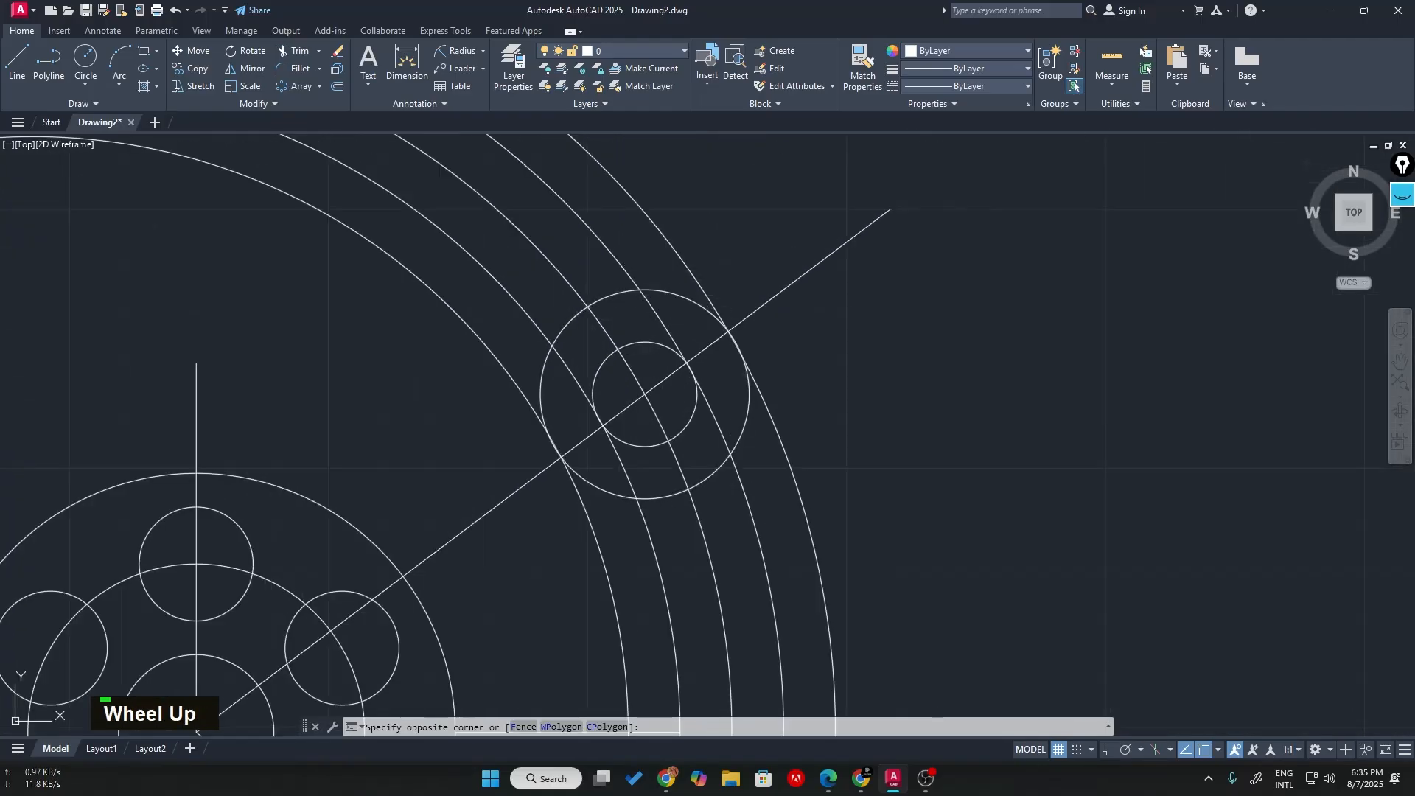
pyautogui.click(651, 280)
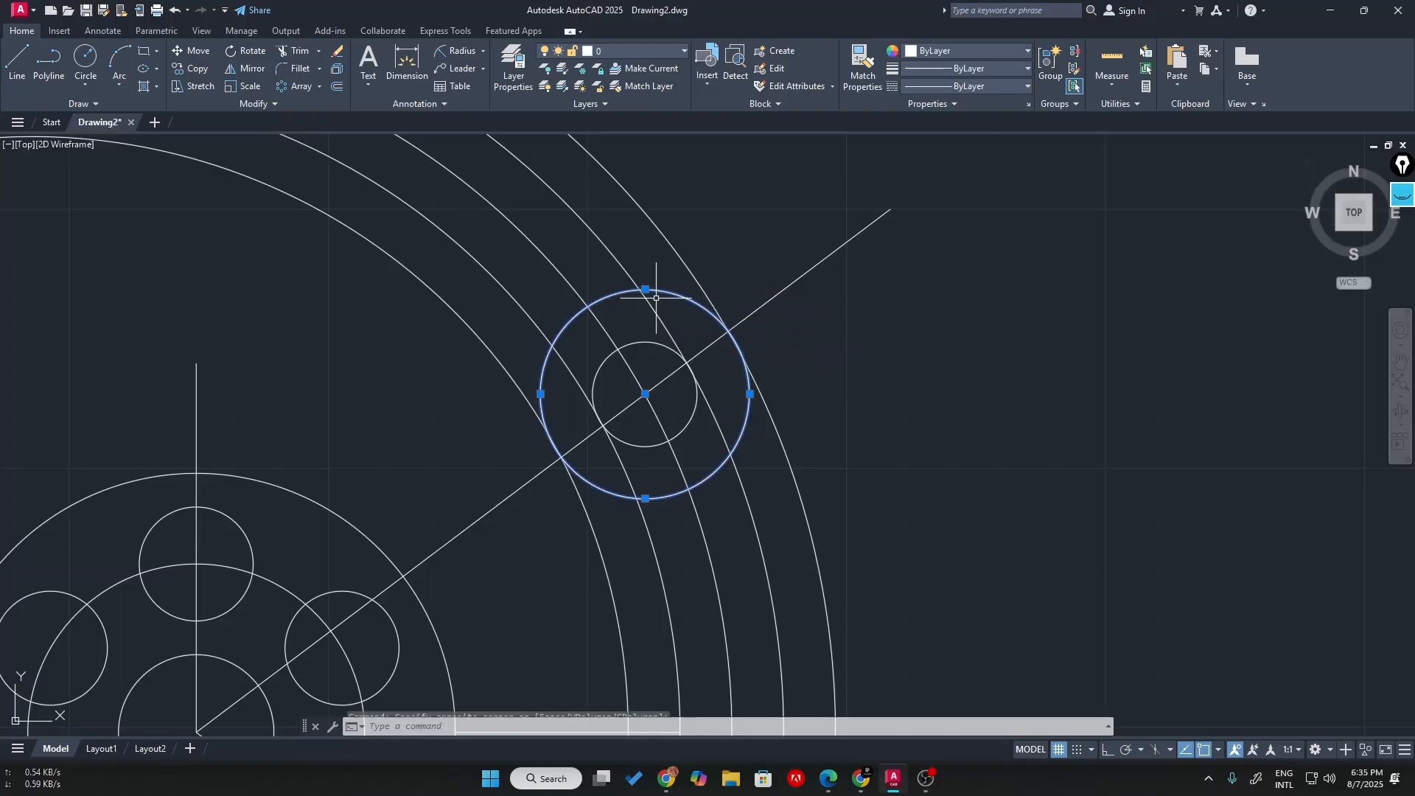
pyautogui.doubleClick(645, 354)
pyautogui.scroll(-1, 997, 406)
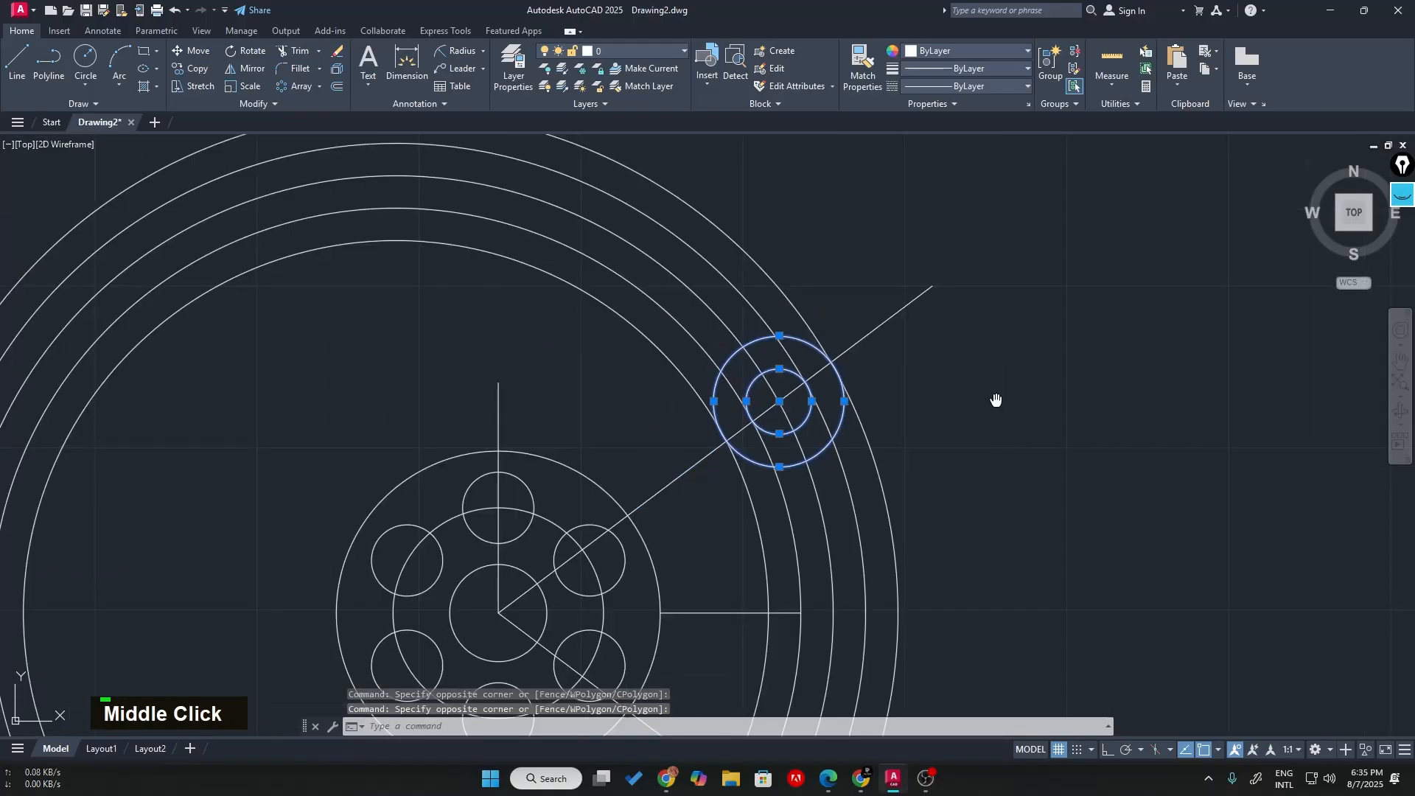
pyautogui.moveTo(997, 405); pyautogui.dragTo(939, 297, button='middle')
pyautogui.scroll(-1, 939, 297)
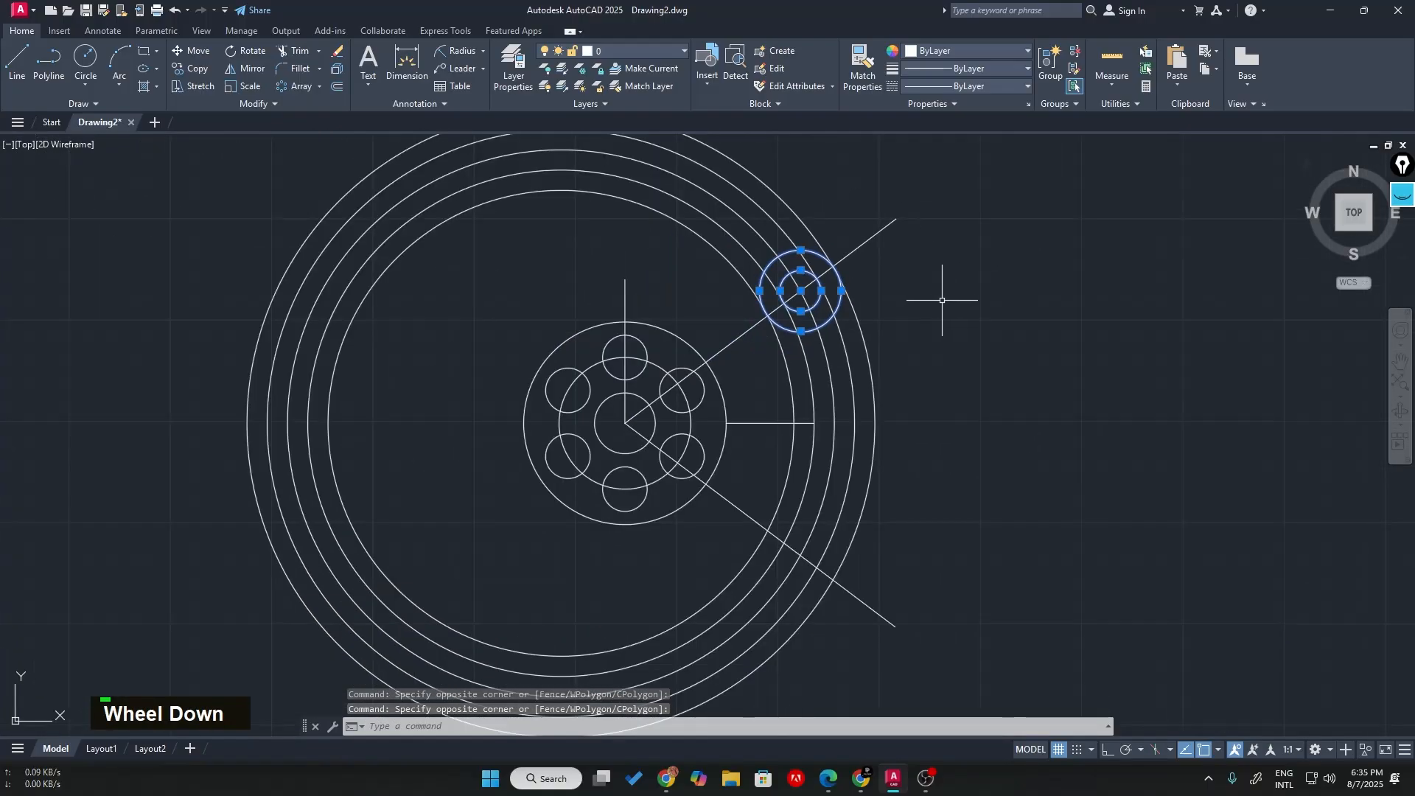
pyautogui.write('mi')
pyautogui.press('Return')
pyautogui.scroll(1, 734, 423)
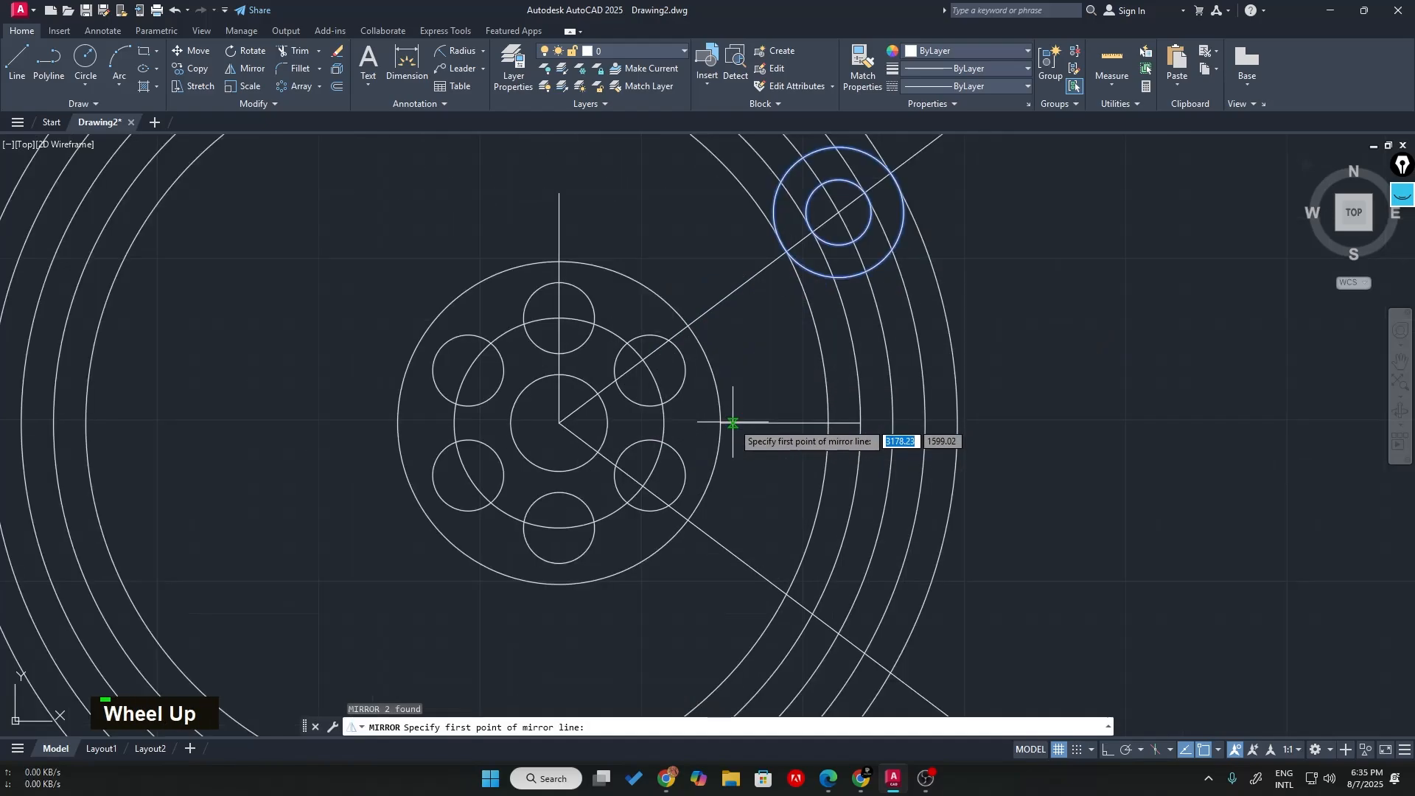
pyautogui.click(733, 423)
pyautogui.click(810, 424)
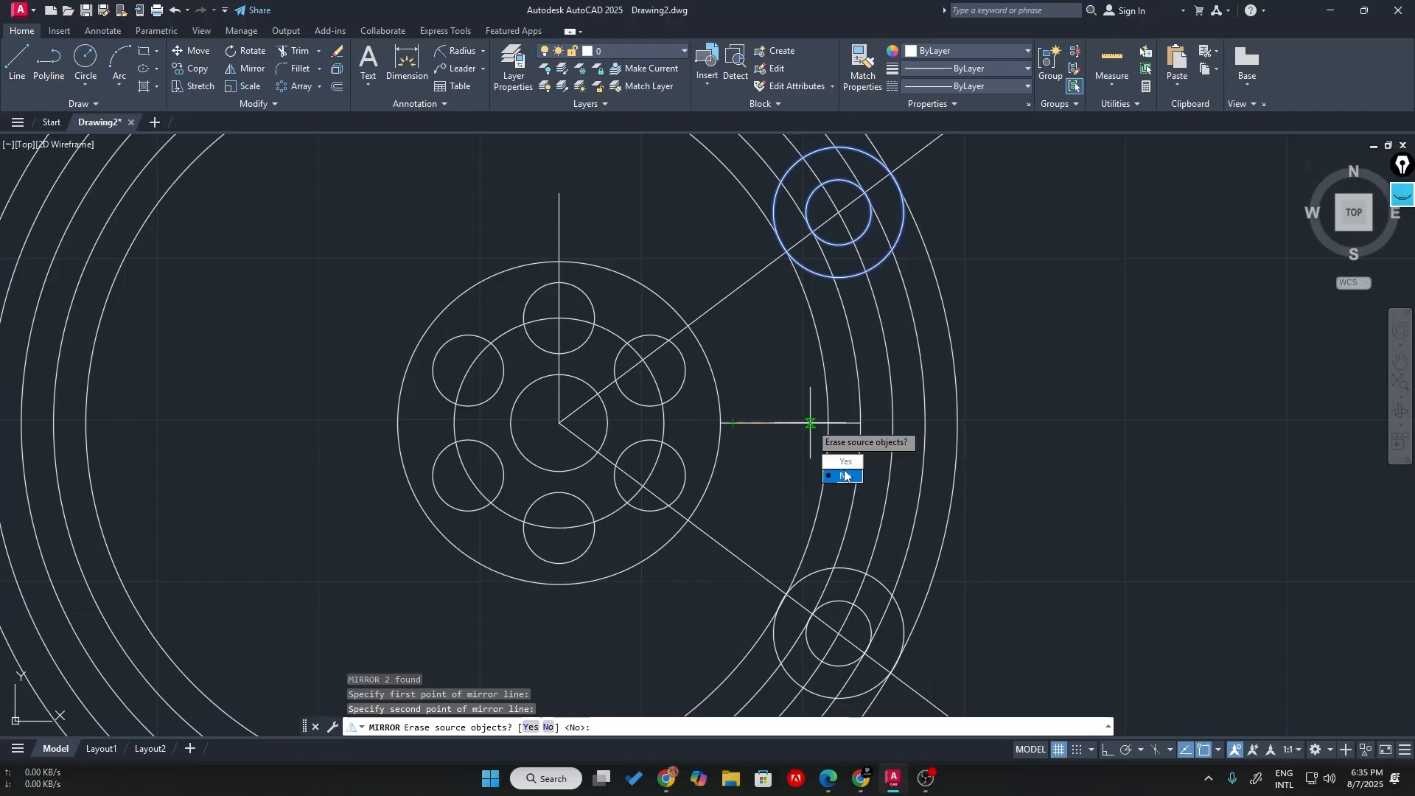
pyautogui.click(842, 476)
pyautogui.scroll(-2, 1076, 330)
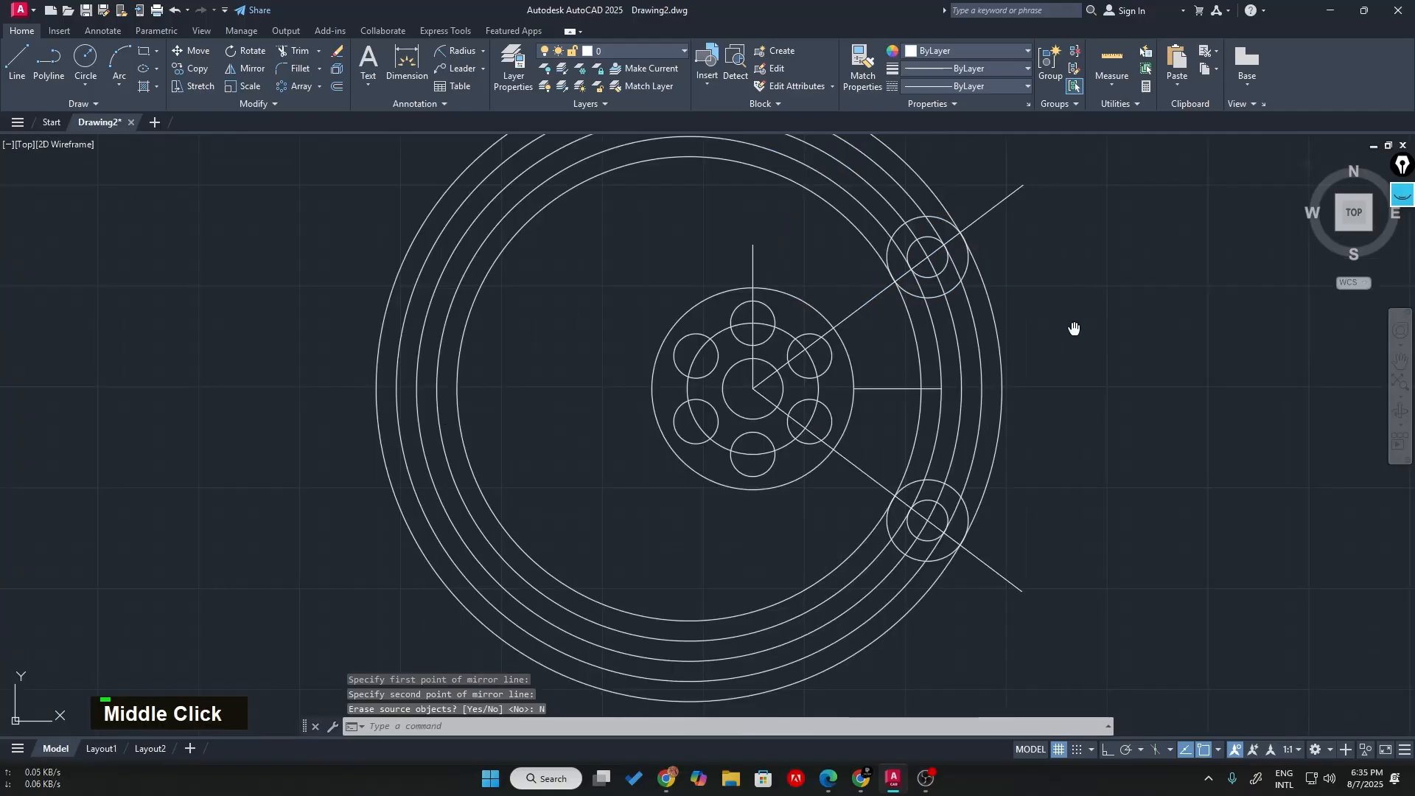
# - Trim away the five large circles outside the slot's ends and the stretches of the 37° lines beyond the outermost circle
pyautogui.moveTo(1074, 325); pyautogui.dragTo(894, 394, button='middle')
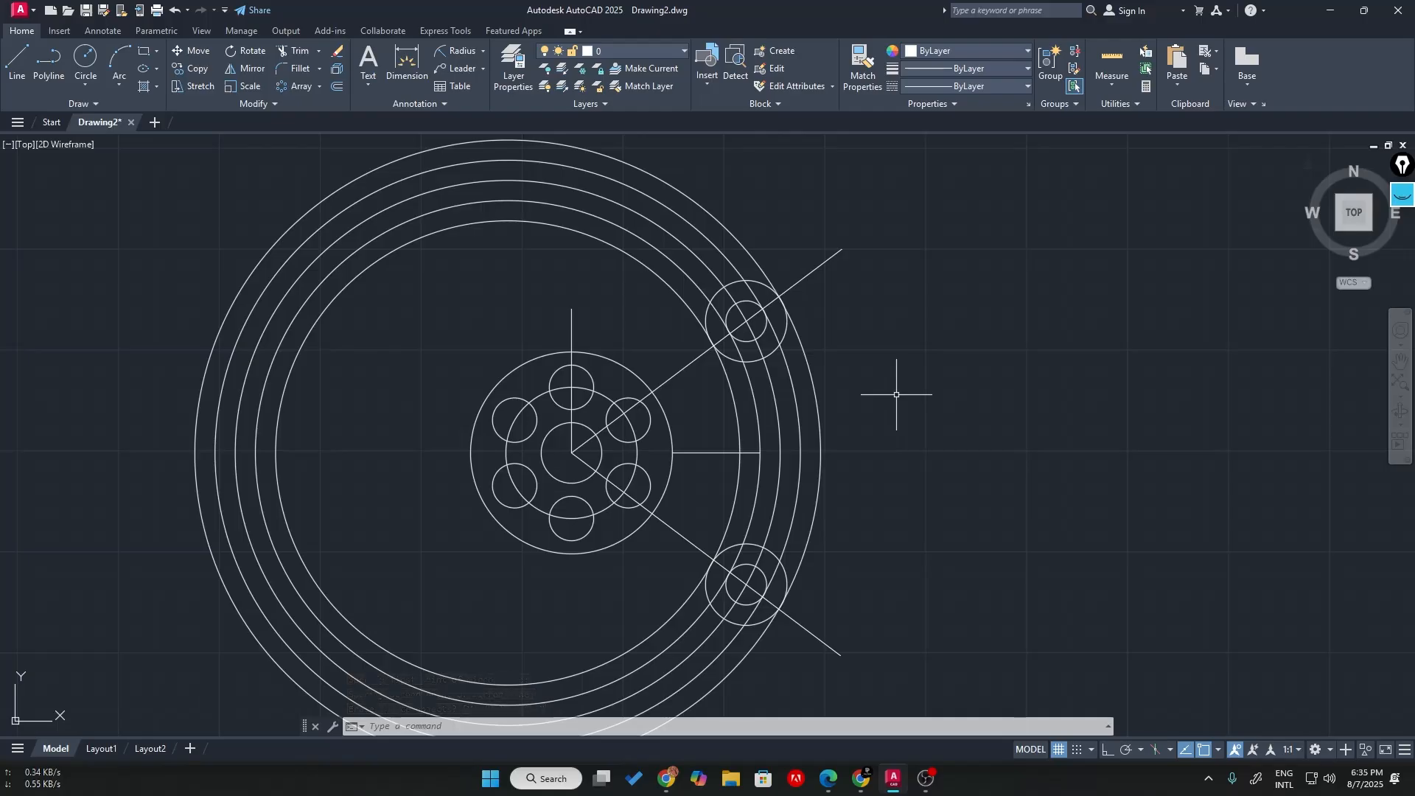
pyautogui.press('Return')
pyautogui.click(712, 195)
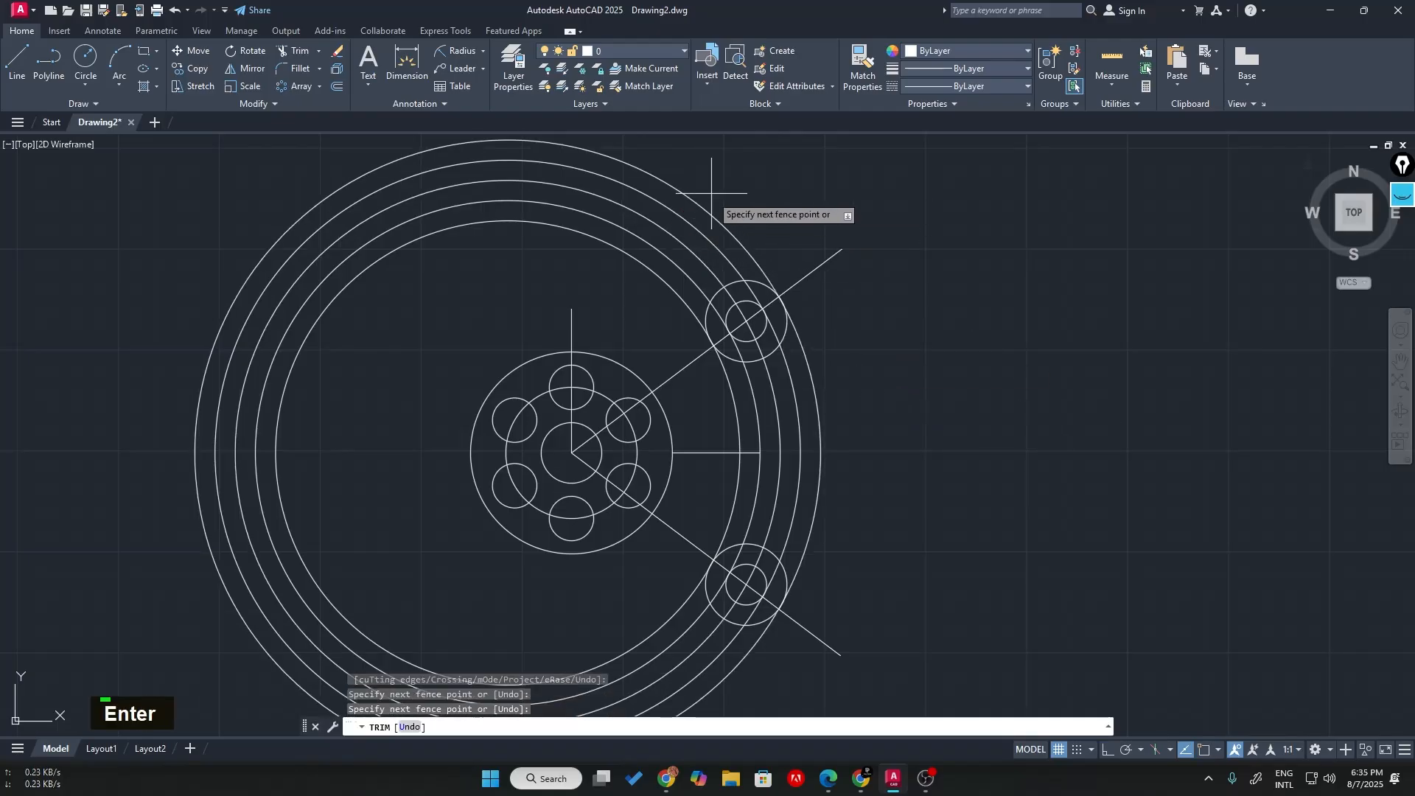
pyautogui.click(629, 299)
pyautogui.scroll(2, 1044, 363)
pyautogui.click(653, 188)
pyautogui.click(684, 264)
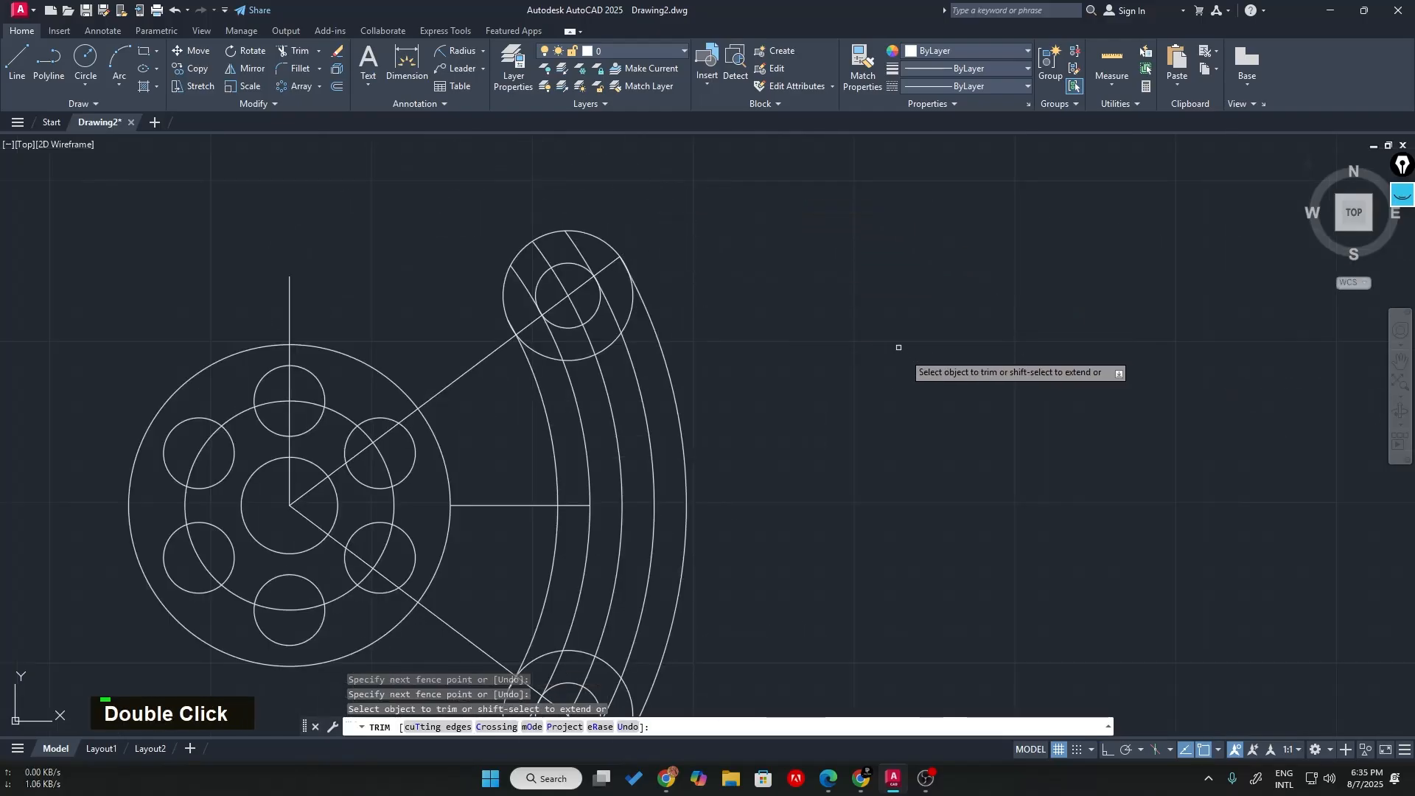
# - At the slot's upper end, trim the inner circle's lower half and the centre arc and 37° line pieces inside it
pyautogui.scroll(-2, 904, 369)
pyautogui.moveTo(911, 375); pyautogui.dragTo(923, 272, button='middle')
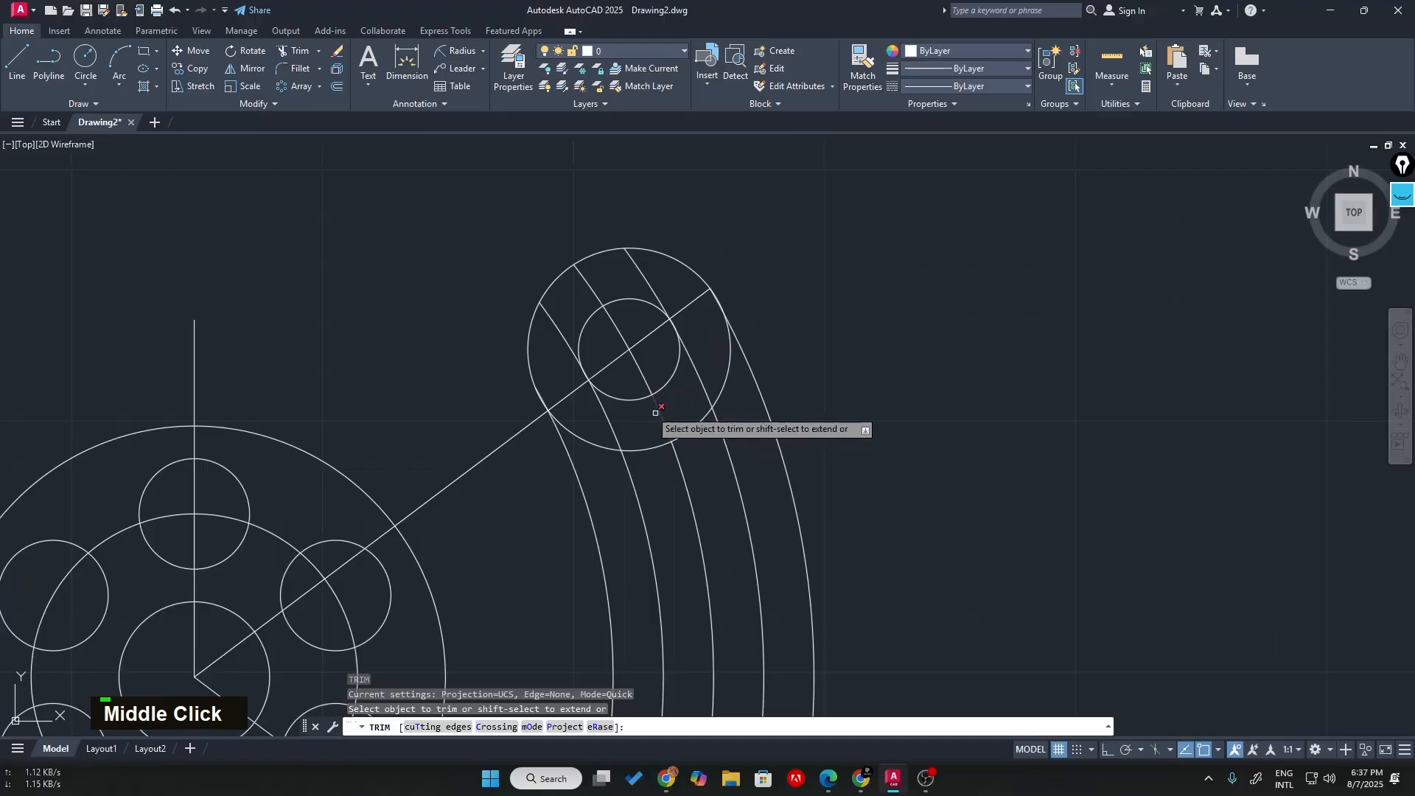
pyautogui.doubleClick(628, 404)
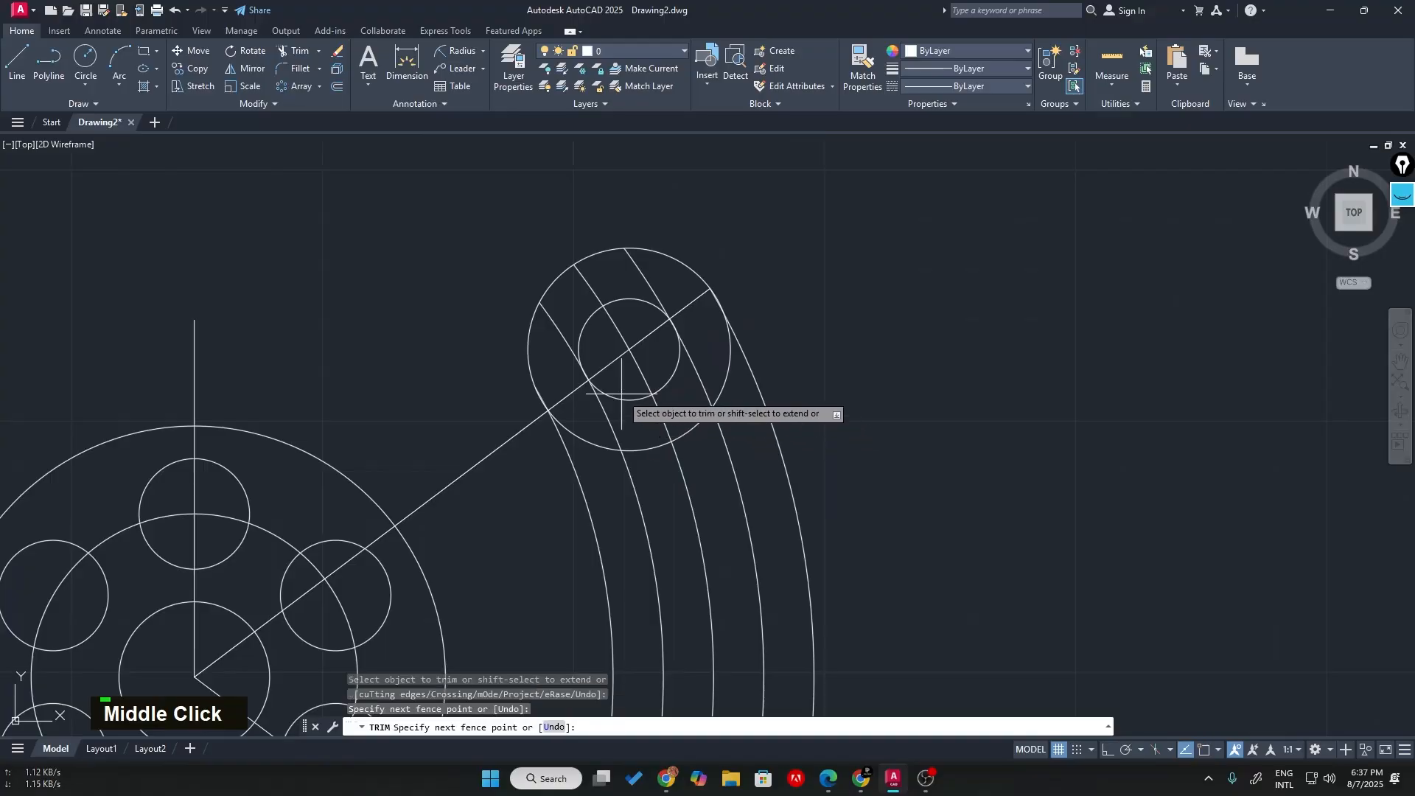
pyautogui.click(629, 405)
pyautogui.click(661, 371)
pyautogui.click(676, 383)
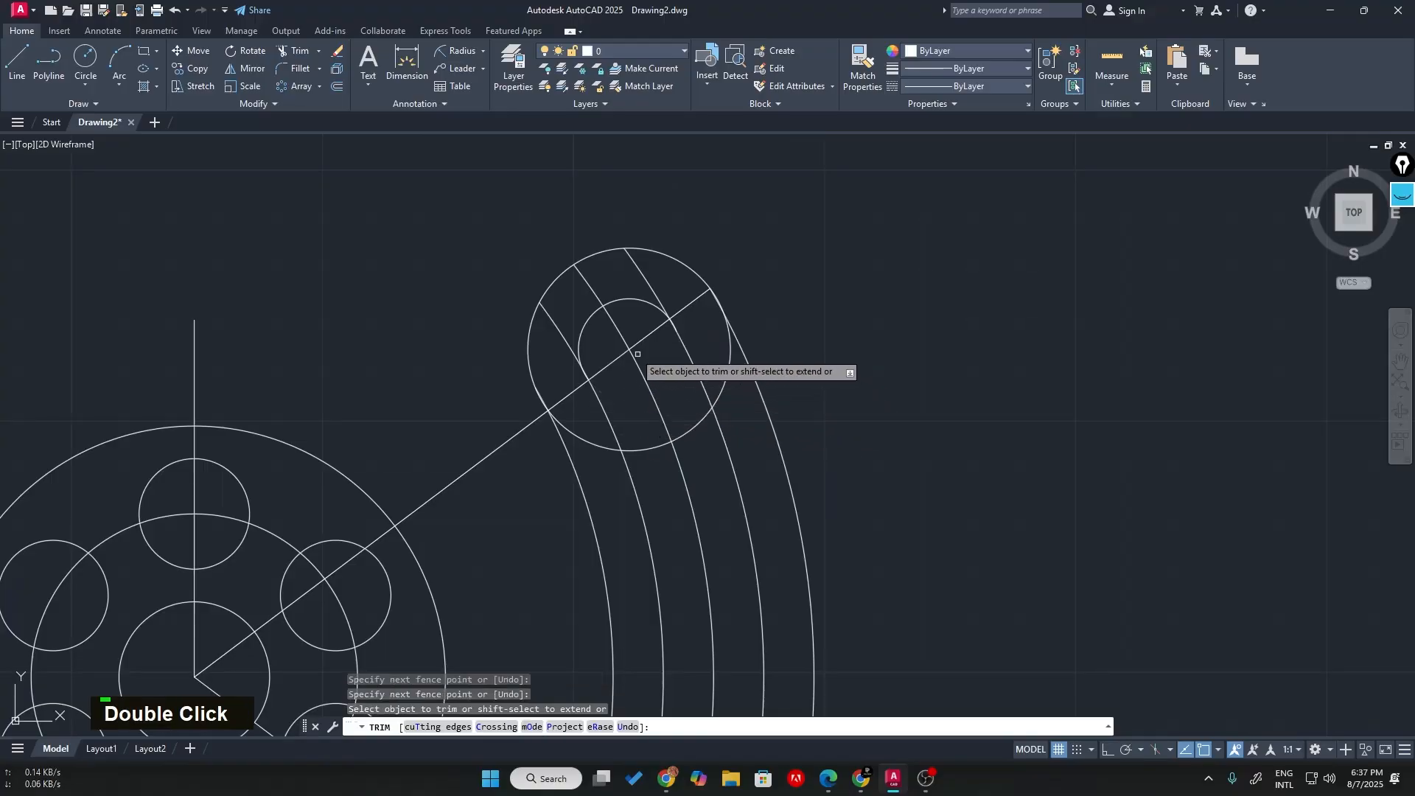
pyautogui.click(633, 323)
pyautogui.click(628, 362)
pyautogui.click(635, 365)
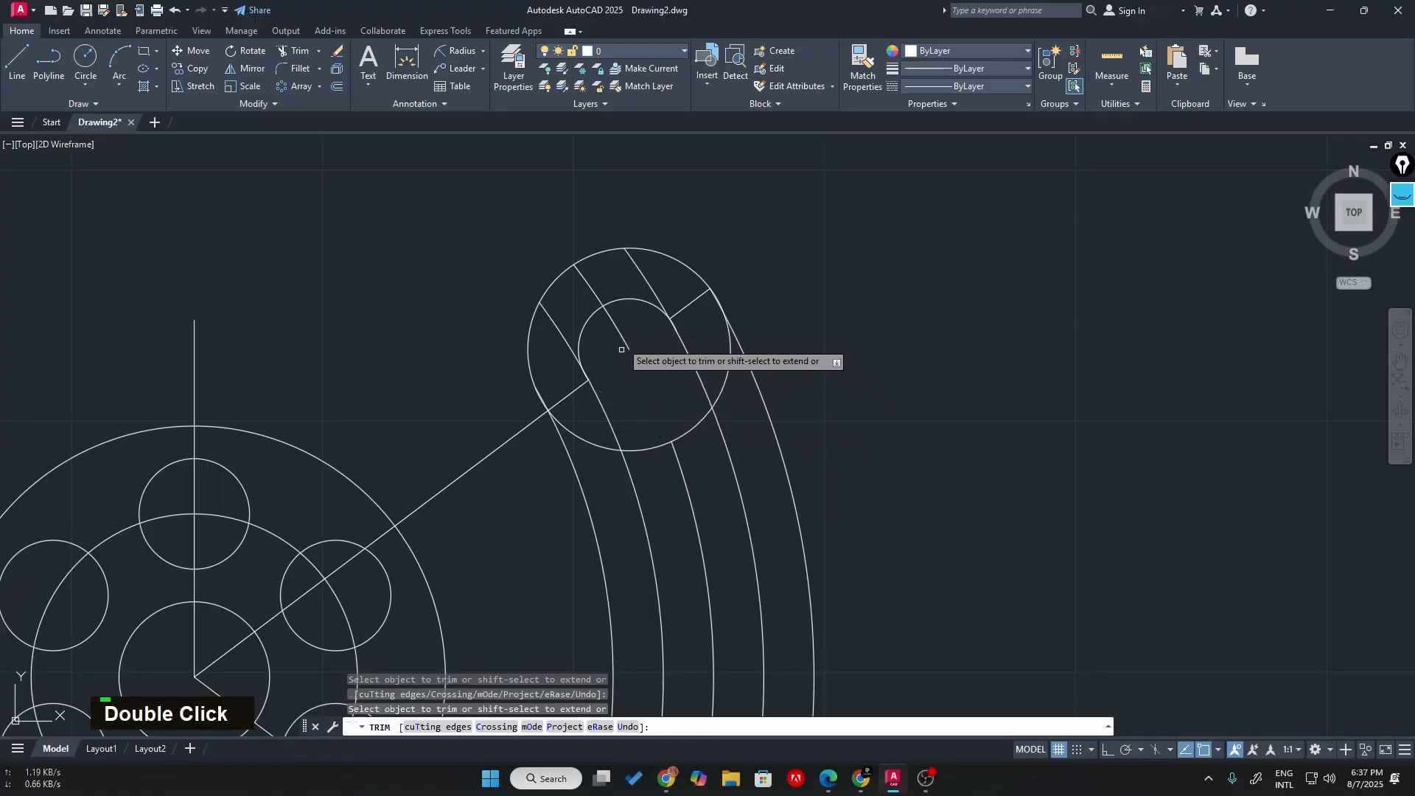
pyautogui.click(626, 340)
# - Trim the arc pieces and the outer line piece left between the upper end's inner and outer circles
pyautogui.click(672, 285)
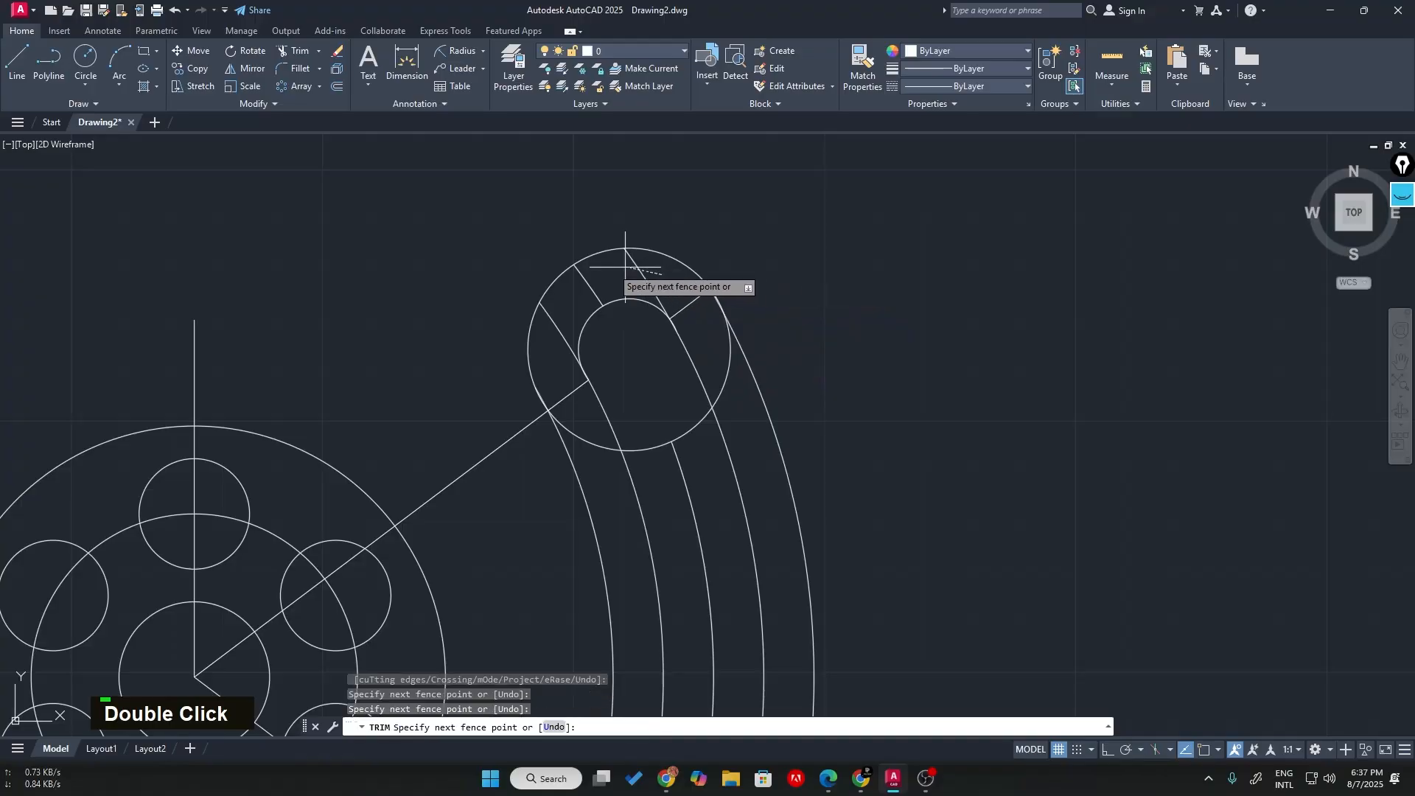
pyautogui.click(549, 328)
pyautogui.click(686, 299)
pyautogui.click(699, 325)
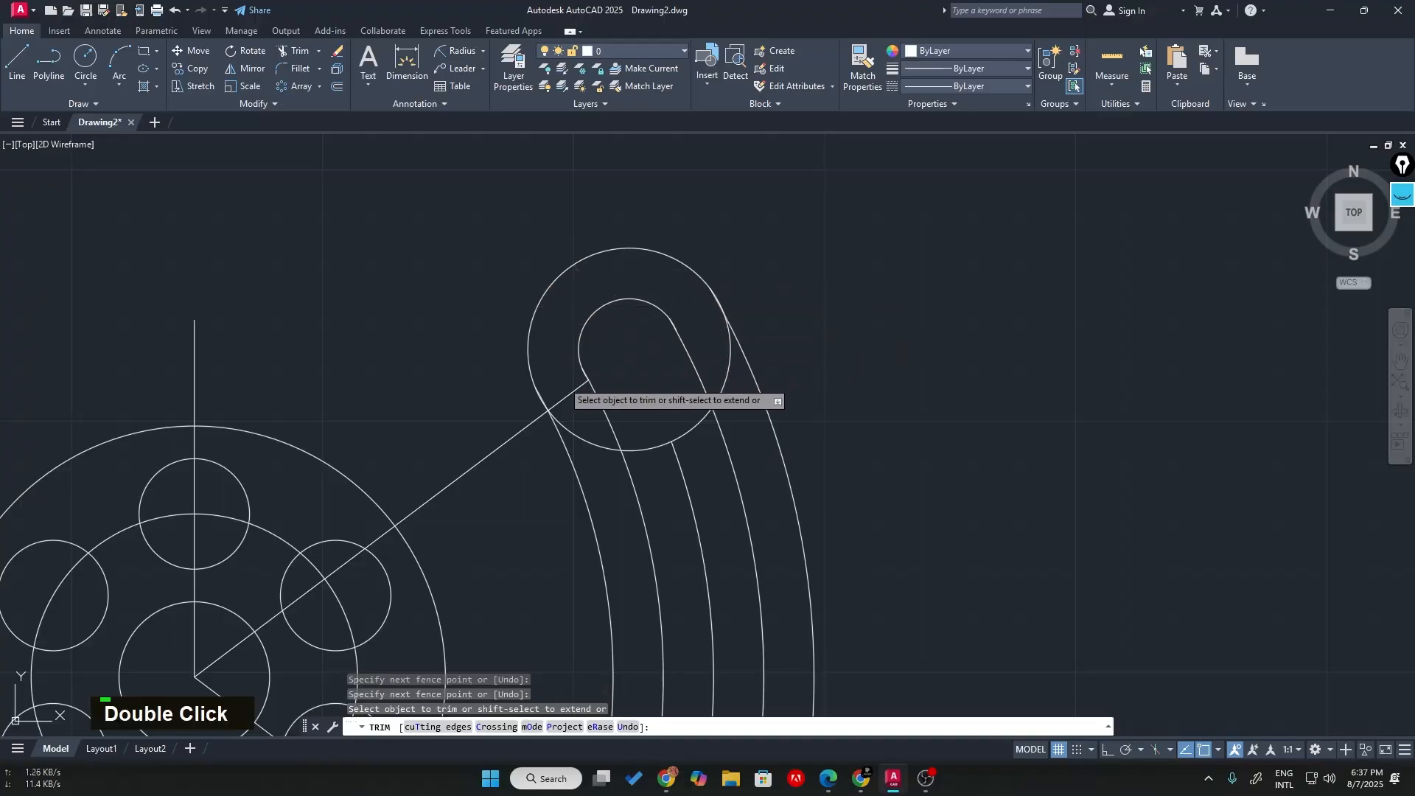
# - Trim the lower portion of the upper end's outer circle, the 37° line piece inside it, and the slot's centre arc
pyautogui.click(562, 380)
pyautogui.click(579, 442)
pyautogui.click(658, 435)
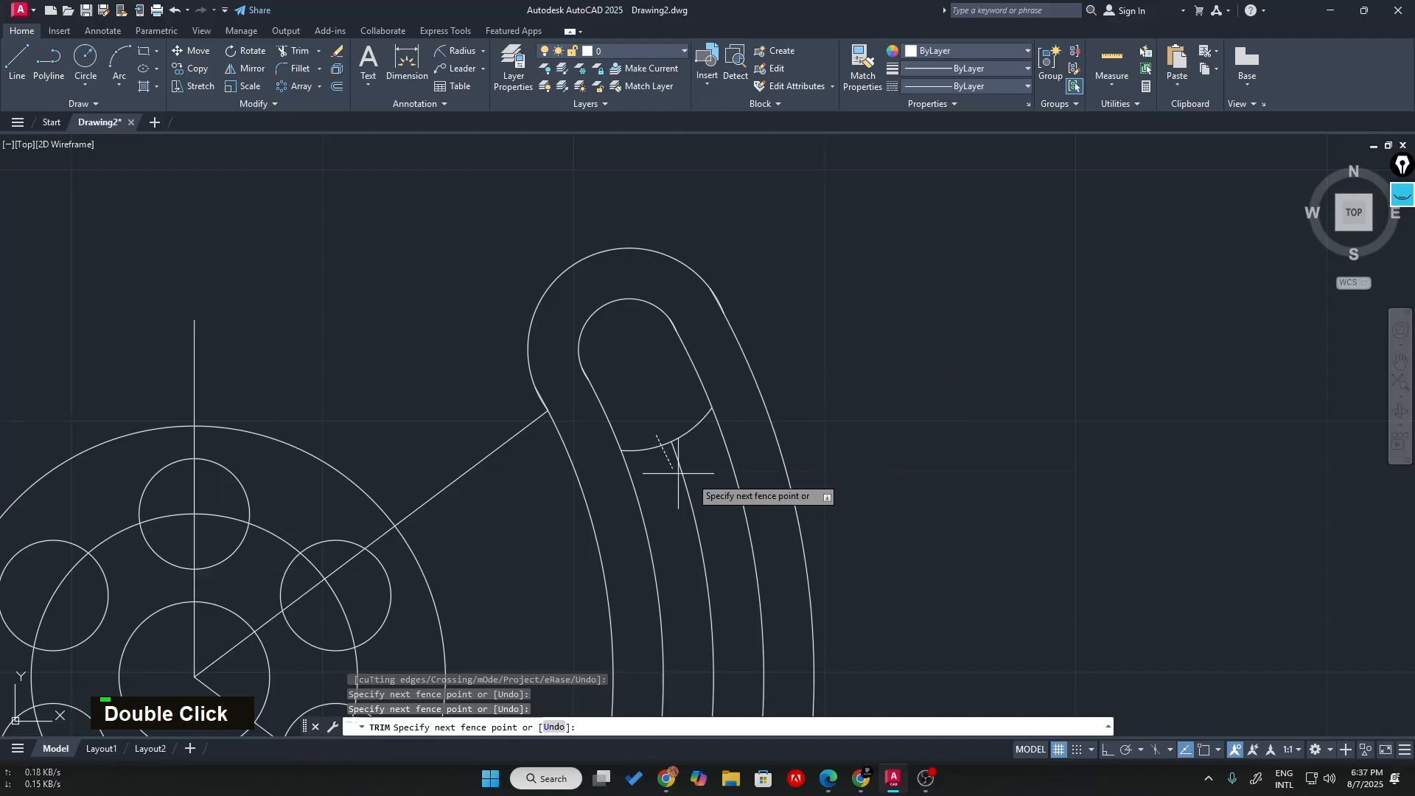
pyautogui.click(686, 446)
# - Trim away the remaining stretch of the upper 37° line between the disc and the slot's inner edge
pyautogui.scroll(-2, 968, 398)
pyautogui.scroll(4, 965, 376)
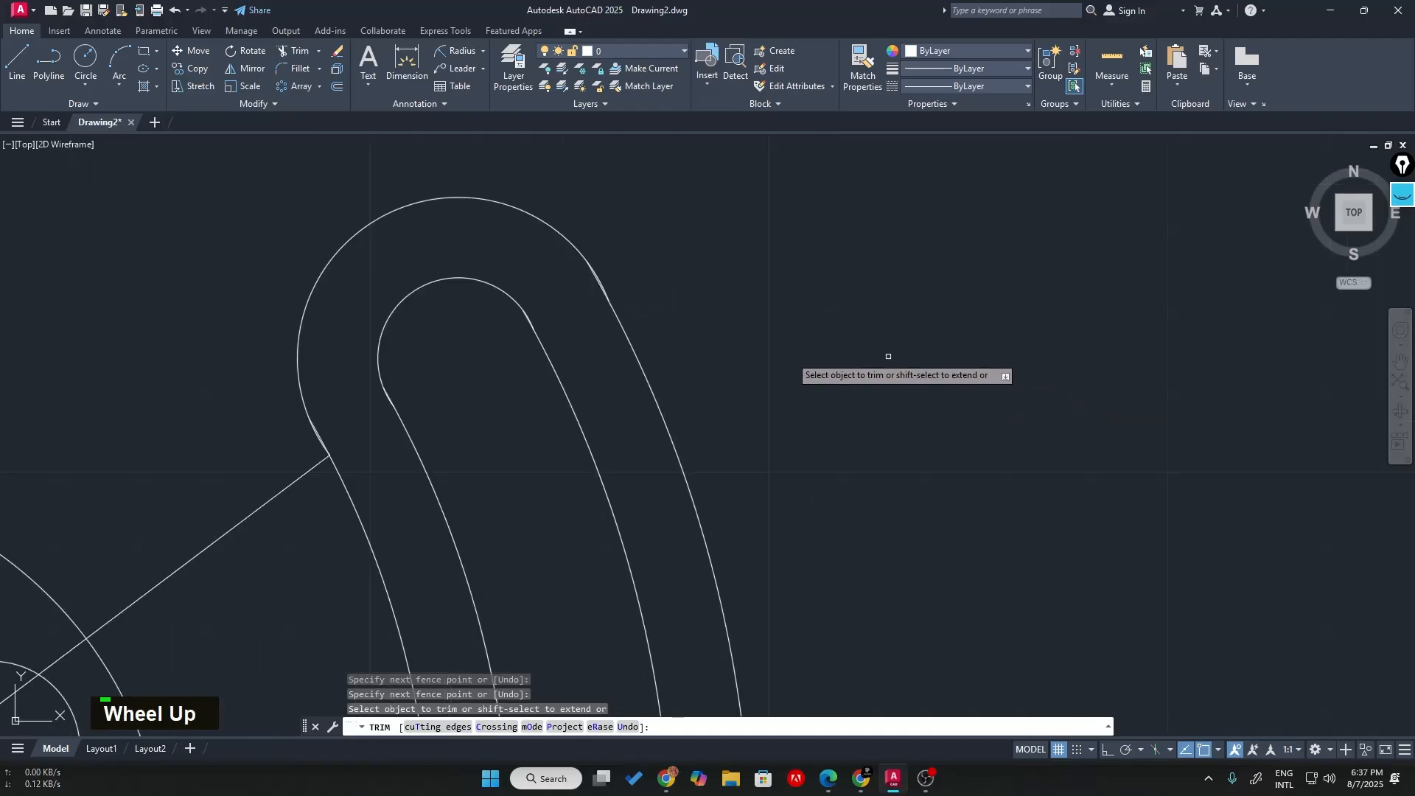
pyautogui.moveTo(889, 358); pyautogui.dragTo(1034, 347, button='middle')
pyautogui.click(567, 451)
pyautogui.click(609, 519)
# - Trim the sliver where the upper end's inner arc overlaps the slot opening's edge on the side away from the disc
pyautogui.scroll(3, 903, 342)
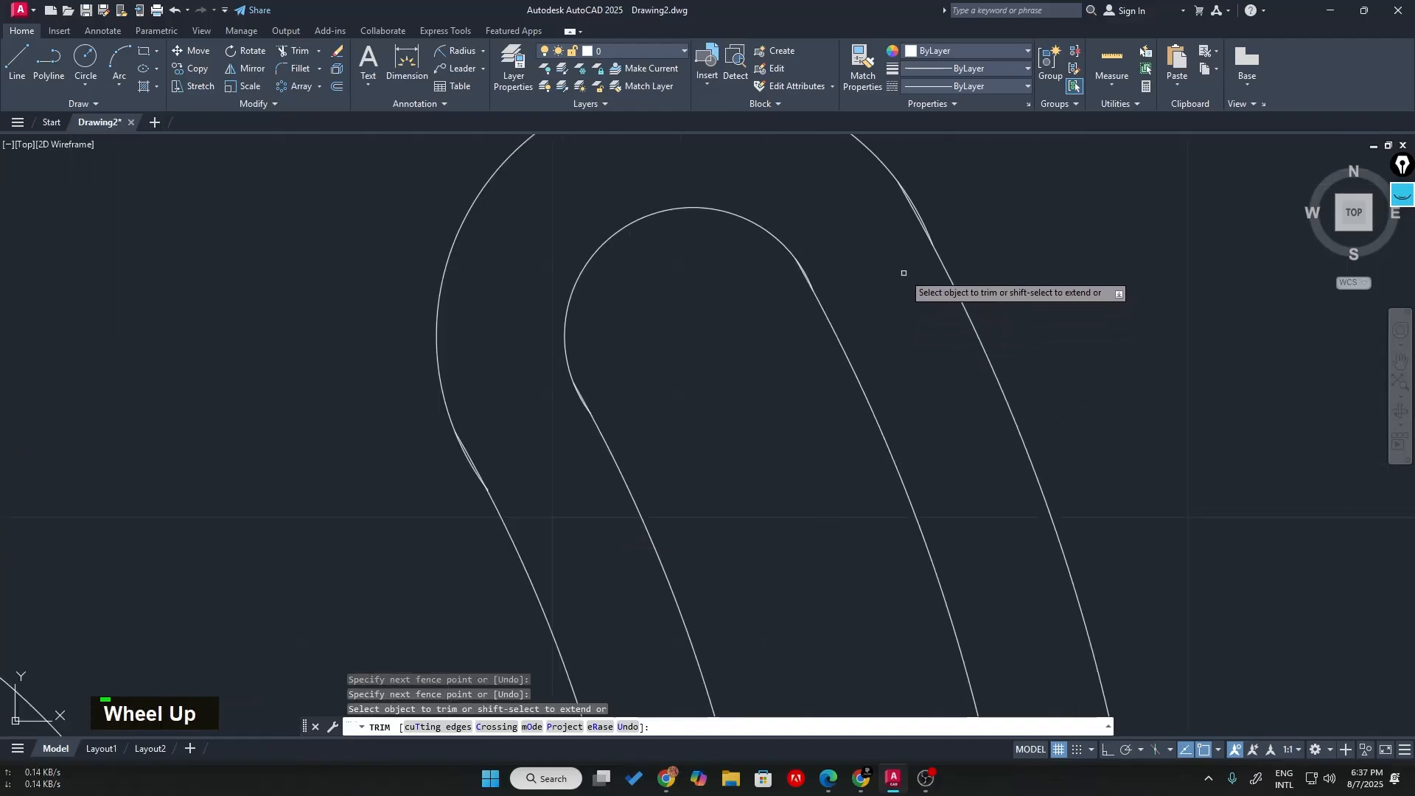
pyautogui.moveTo(904, 272); pyautogui.dragTo(913, 338, button='middle')
pyautogui.scroll(5, 844, 352)
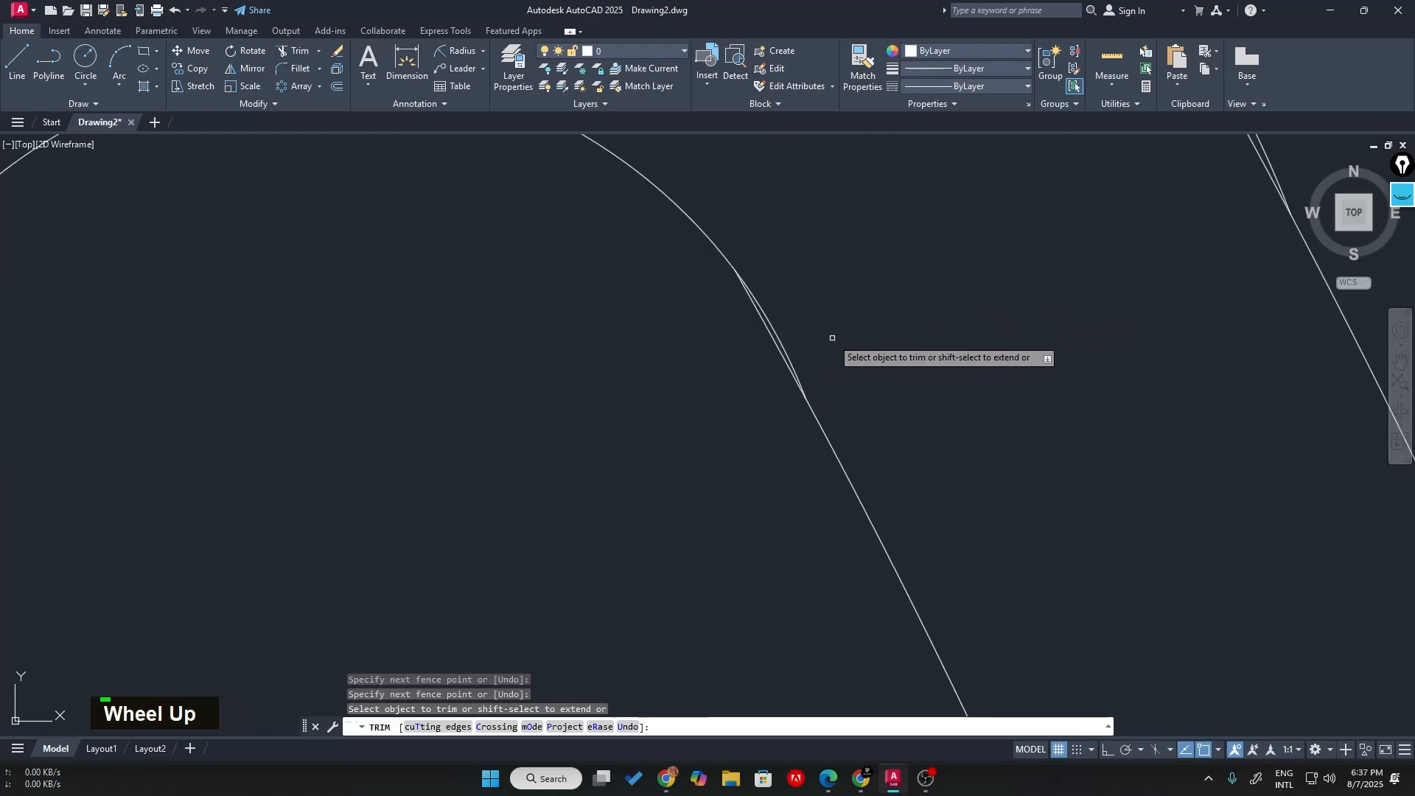
pyautogui.click(766, 320)
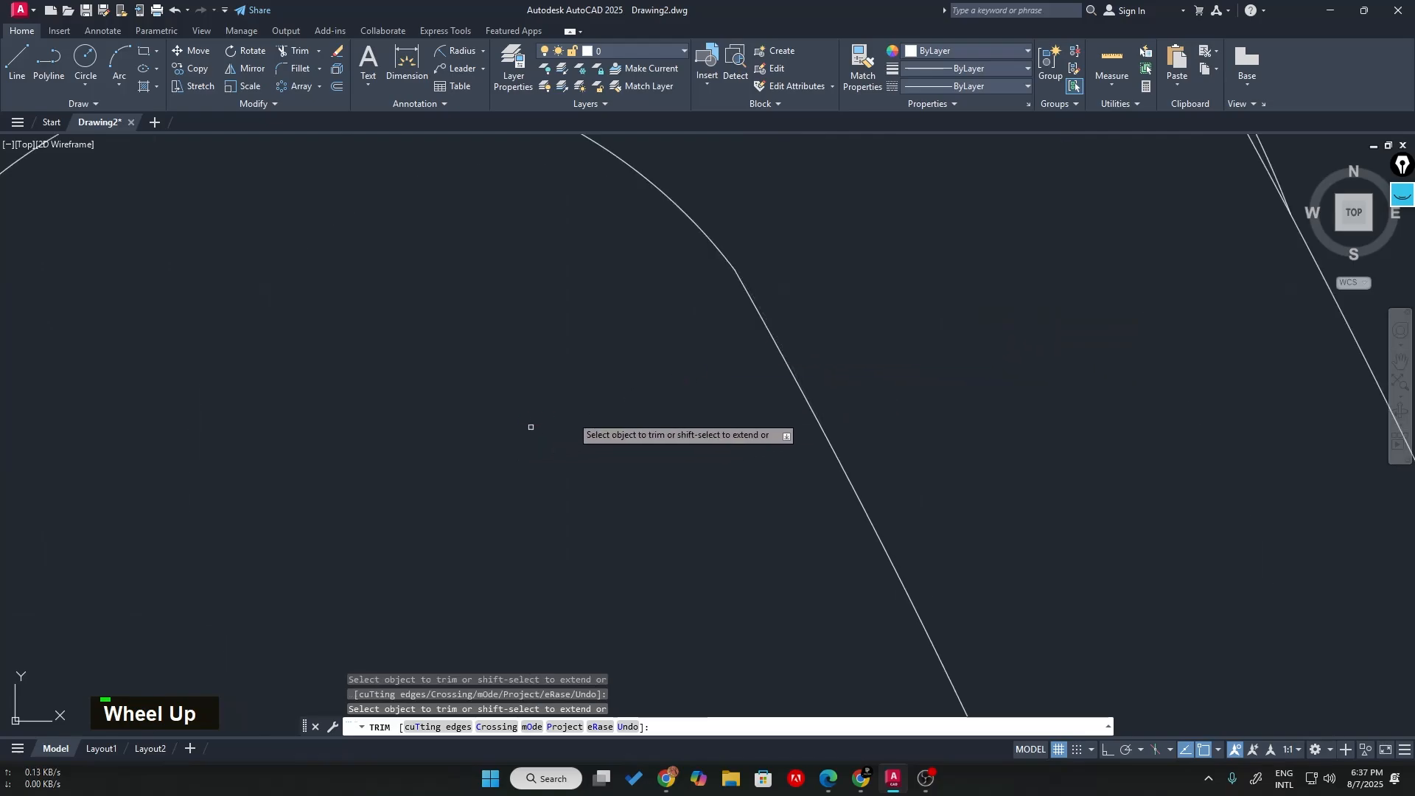
# - Trim the overlapping sliver and leftover stub where the upper end's inner arc meets the slot opening's edge facing the disc
pyautogui.moveTo(326, 578); pyautogui.dragTo(682, 435, button='middle')
pyautogui.scroll(-2, 675, 436)
pyautogui.moveTo(400, 573); pyautogui.dragTo(626, 423, button='middle')
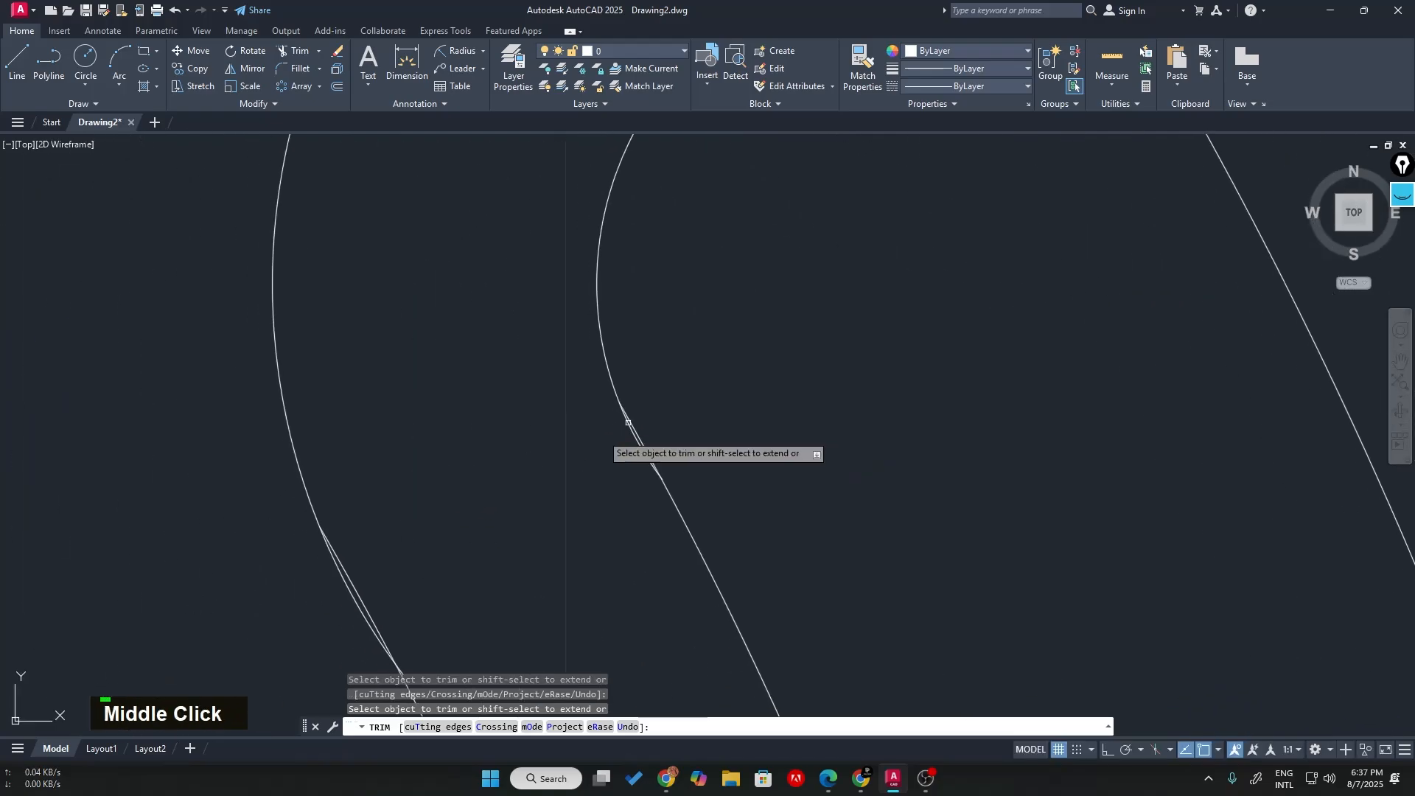
pyautogui.scroll(4, 619, 439)
pyautogui.click(752, 367)
pyautogui.scroll(5, 804, 503)
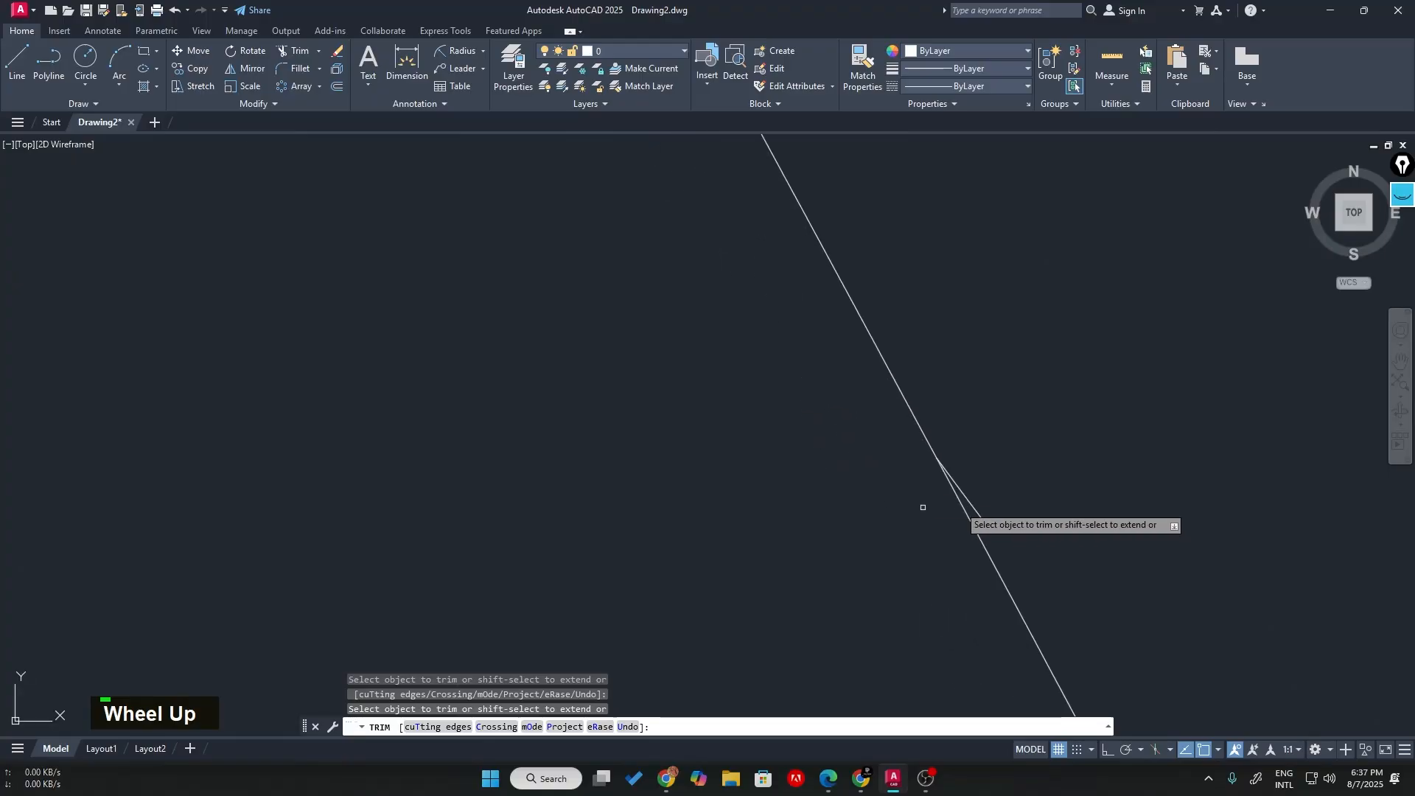
pyautogui.click(979, 474)
pyautogui.click(989, 521)
pyautogui.press('Return')
pyautogui.scroll(-4, 802, 476)
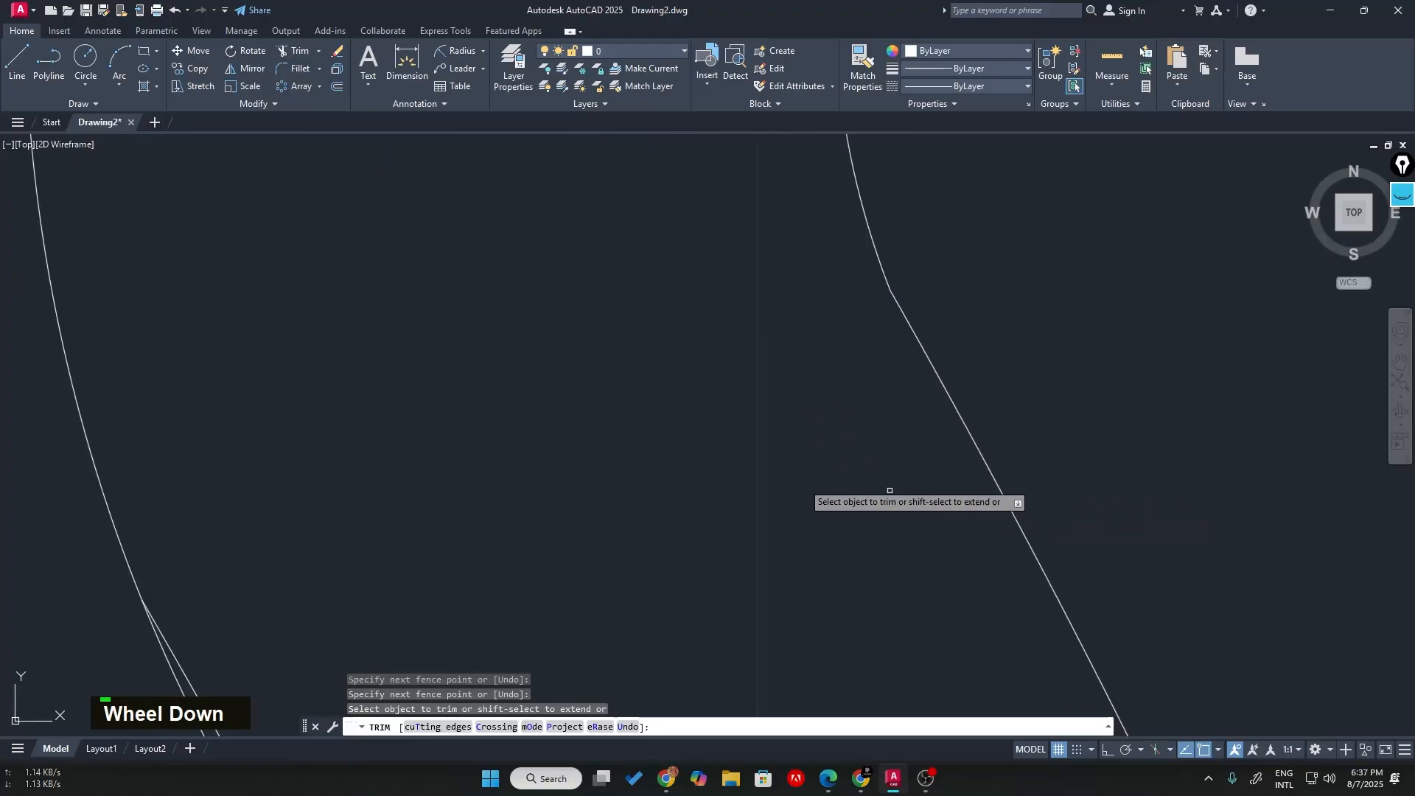
# - Trim the overlapping piece where the upper end's outer arc meets the body's edge facing the disc
pyautogui.scroll(6, 685, 479)
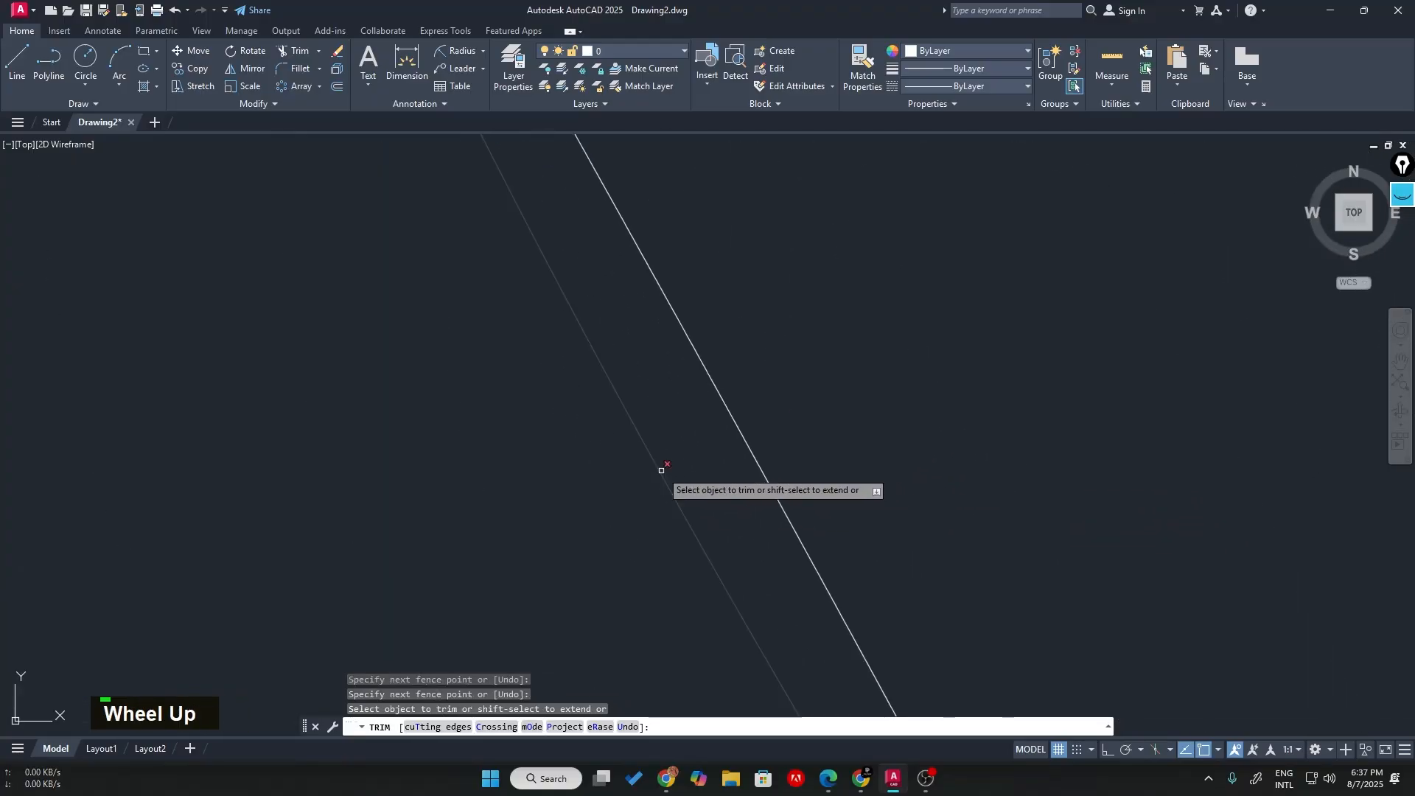
pyautogui.moveTo(859, 604); pyautogui.dragTo(727, 395, button='middle')
pyautogui.click(791, 537)
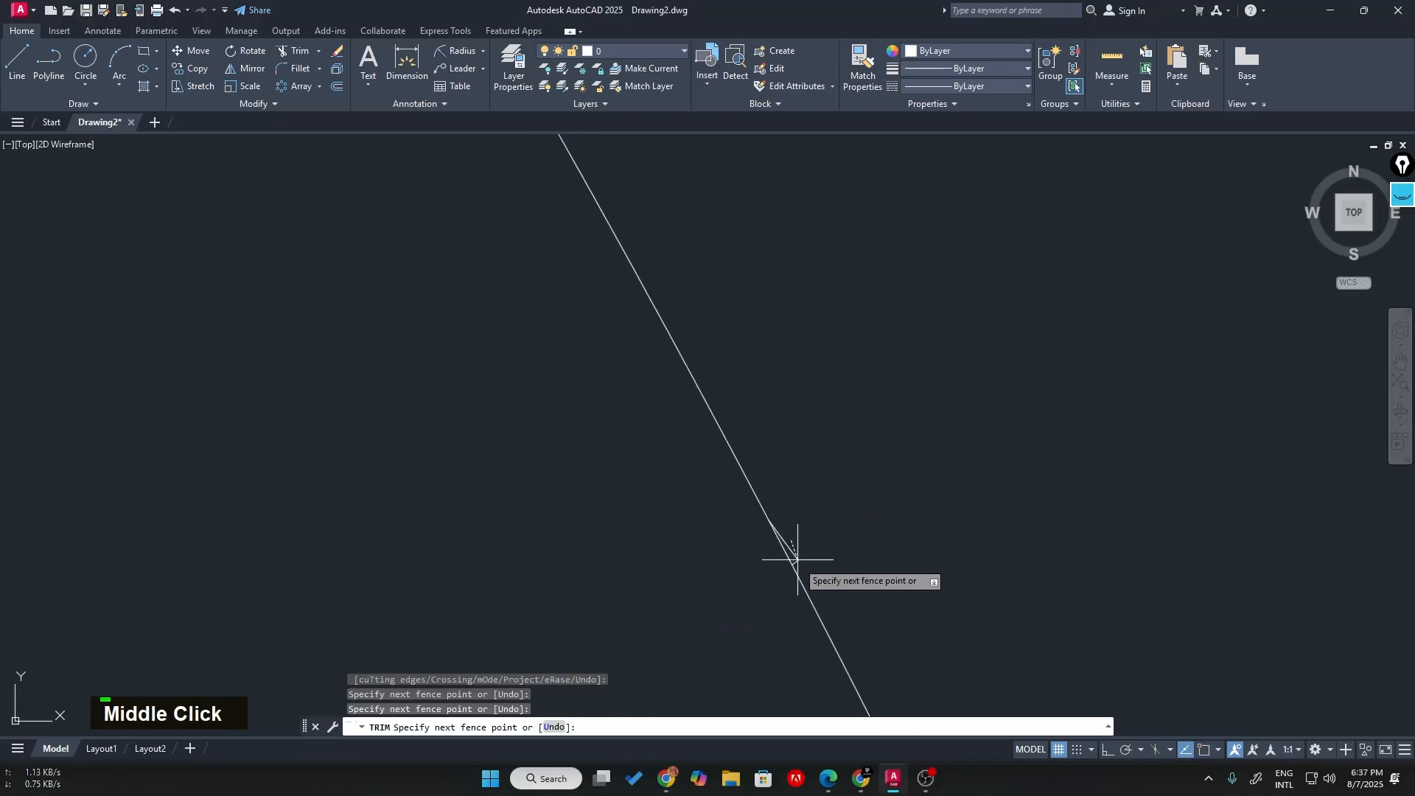
pyautogui.click(796, 561)
pyautogui.scroll(-5, 796, 561)
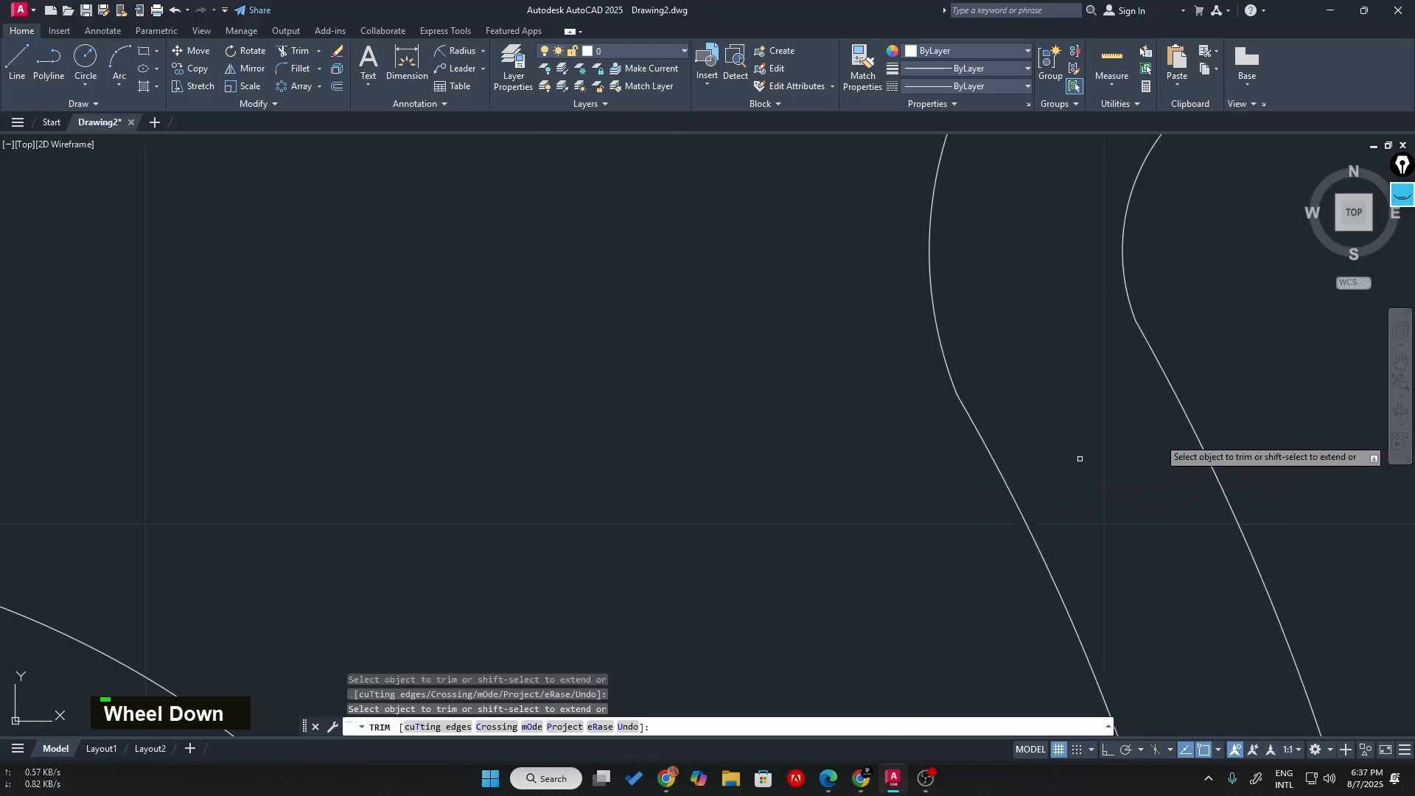
# - At the slot's lower end, trim the slot opening's two edge arcs where they run on between the inner and outer circles
pyautogui.moveTo(978, 486); pyautogui.dragTo(973, 425, button='middle')
pyautogui.scroll(3, 834, 445)
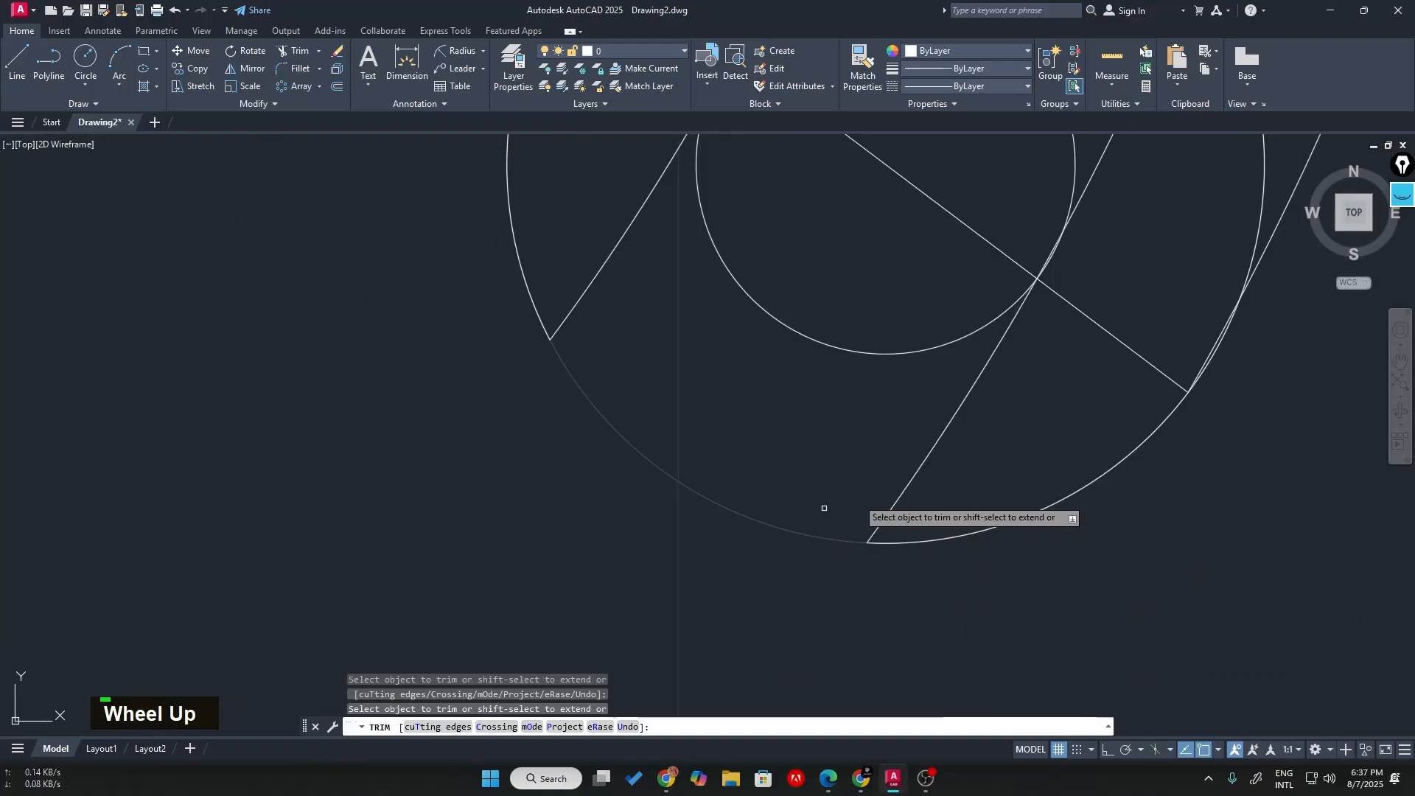
pyautogui.scroll(-1, 863, 477)
pyautogui.click(734, 347)
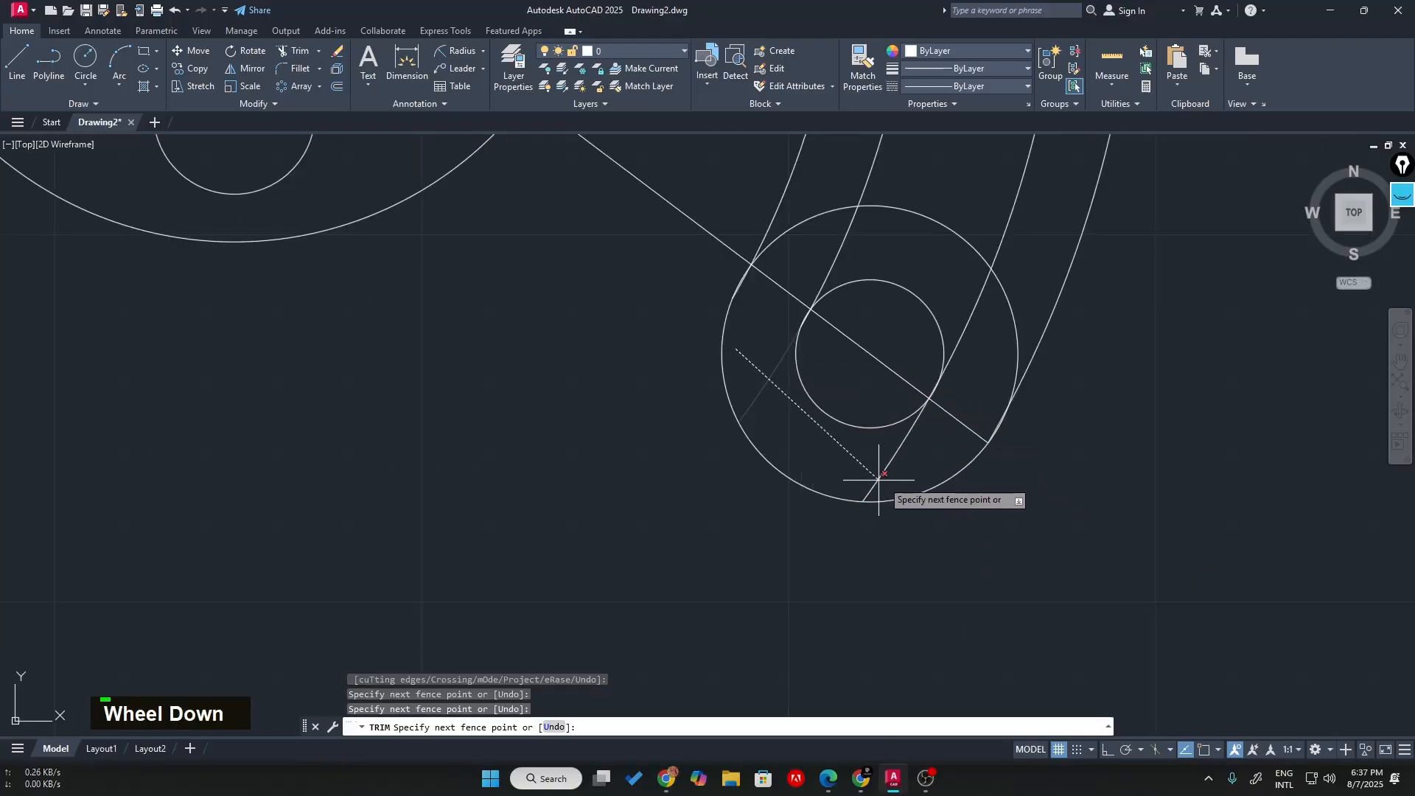
pyautogui.click(906, 452)
pyautogui.press('Return')
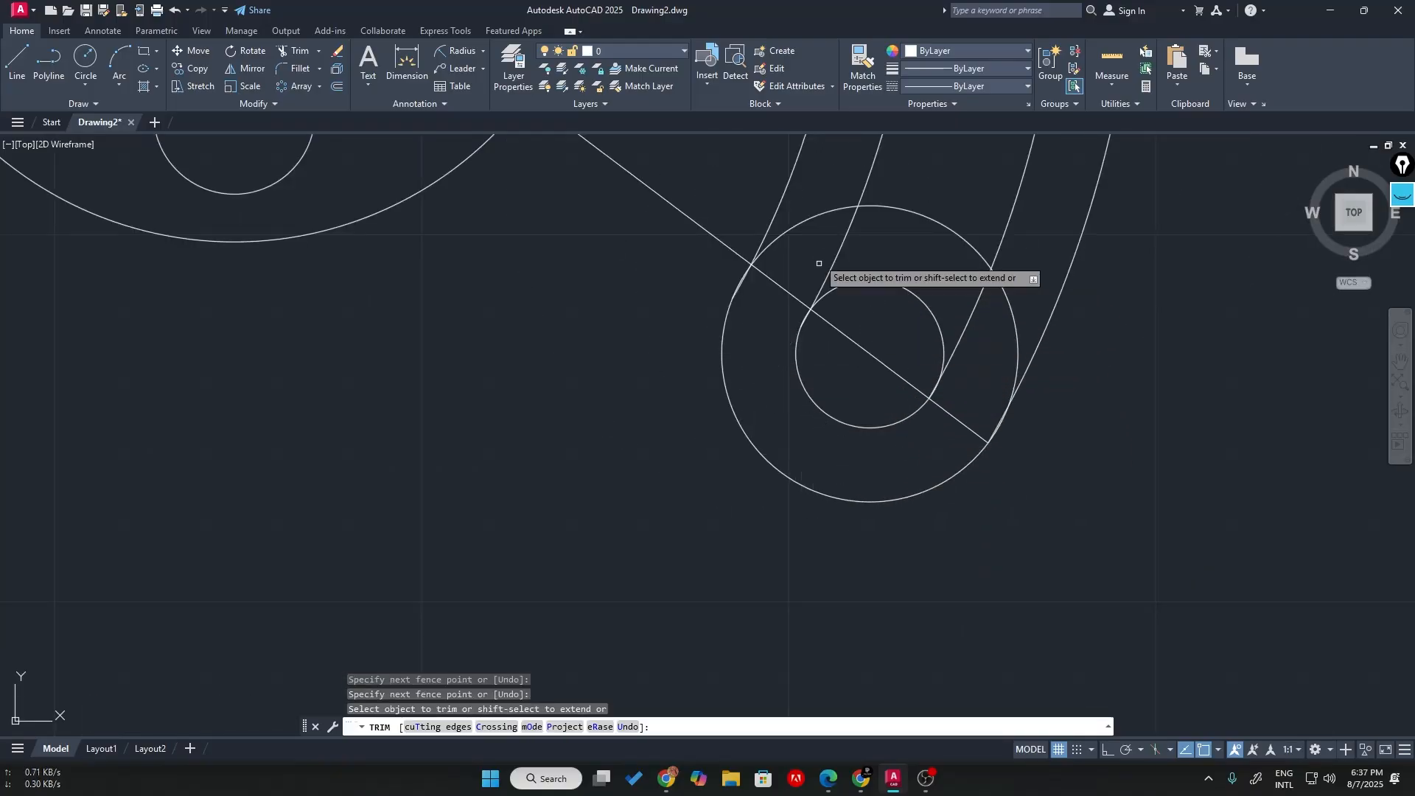
# - Trim the lower end's inner circle's upper half and the 37° line pieces inside the outer circle
pyautogui.click(894, 256)
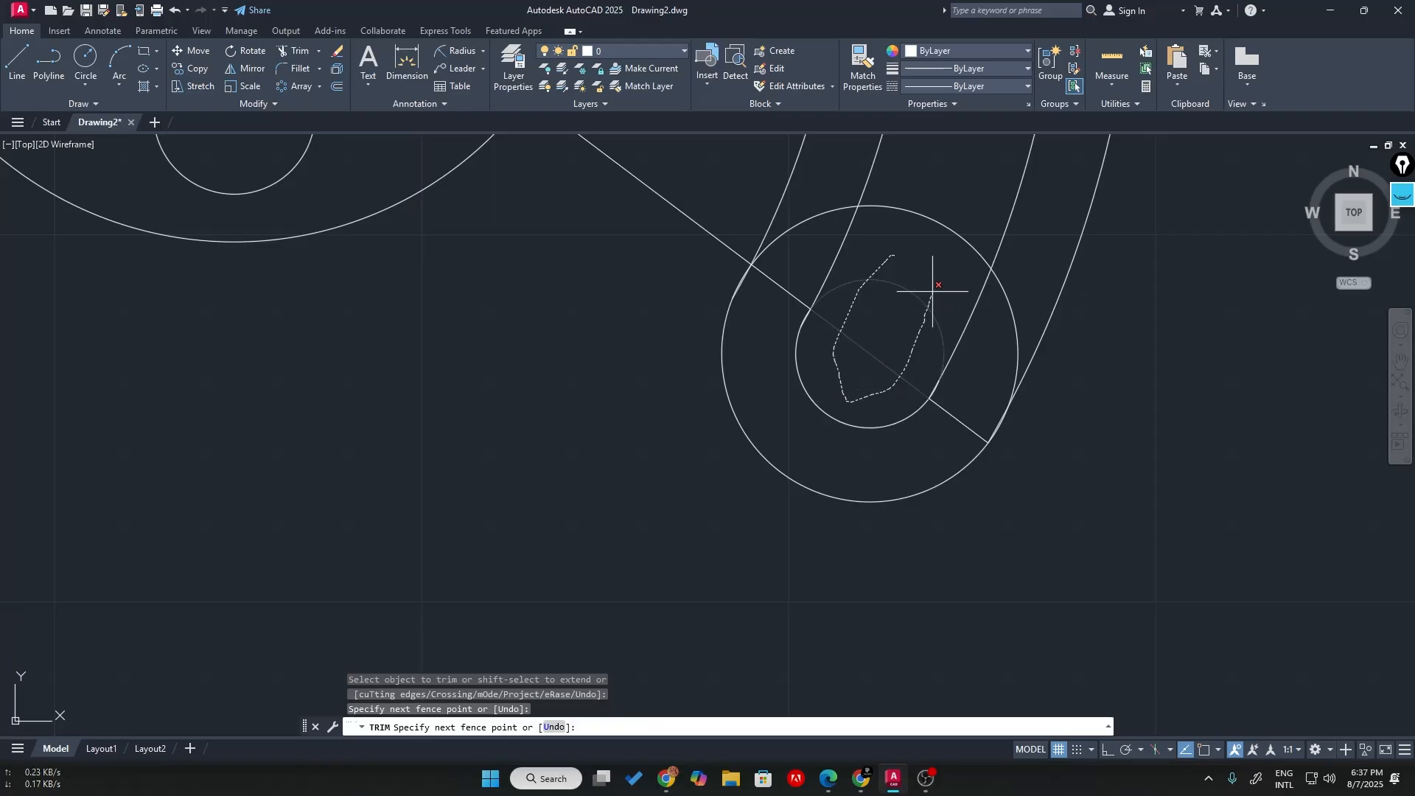
pyautogui.moveTo(932, 291); pyautogui.dragTo(935, 295)
pyautogui.moveTo(971, 381); pyautogui.dragTo(942, 444)
pyautogui.moveTo(769, 266); pyautogui.dragTo(768, 289)
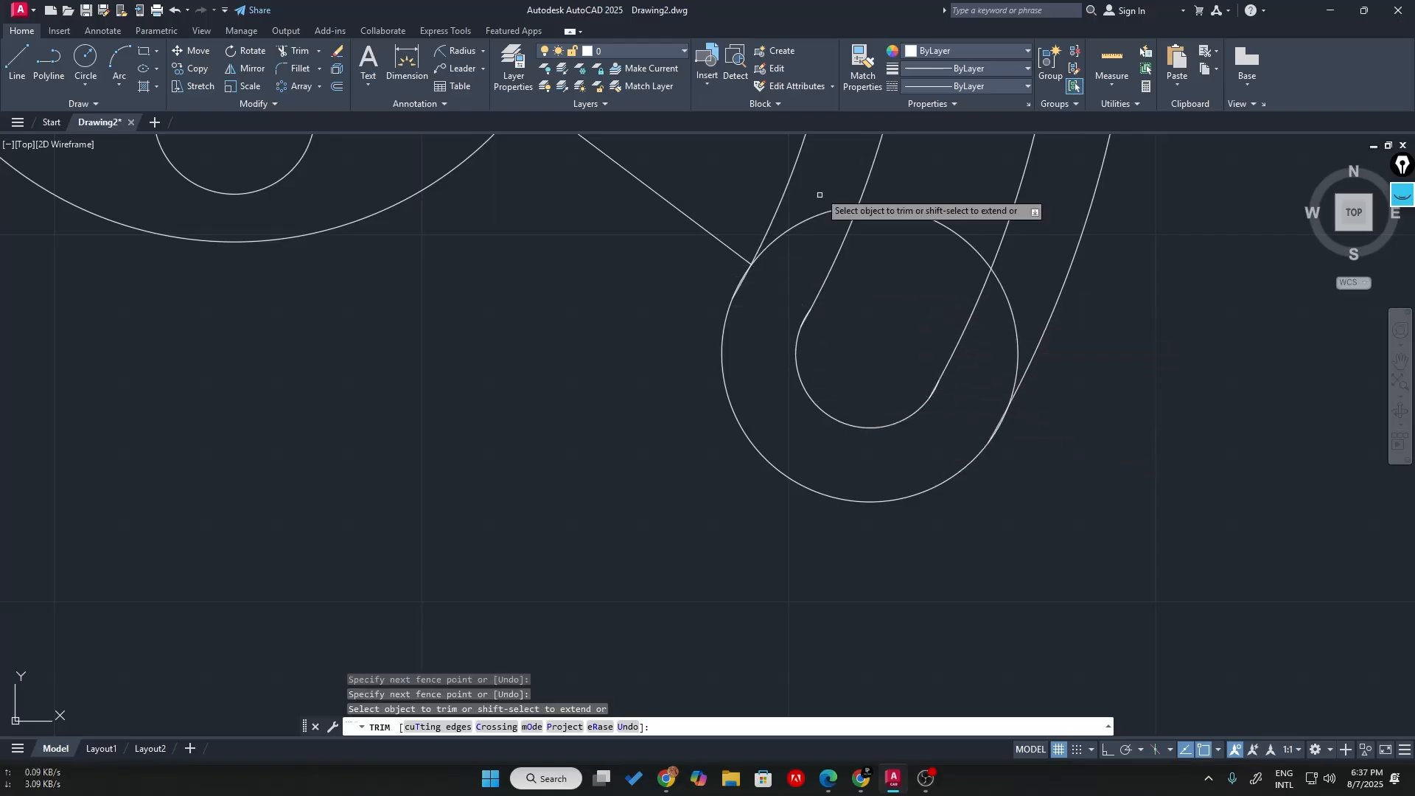
# - Trim the upper portion of the lower end's outer circle and the overlapping slivers at its arc junctions
pyautogui.scroll(-6, 1052, 452)
pyautogui.moveTo(1052, 452); pyautogui.dragTo(794, 579, button='middle')
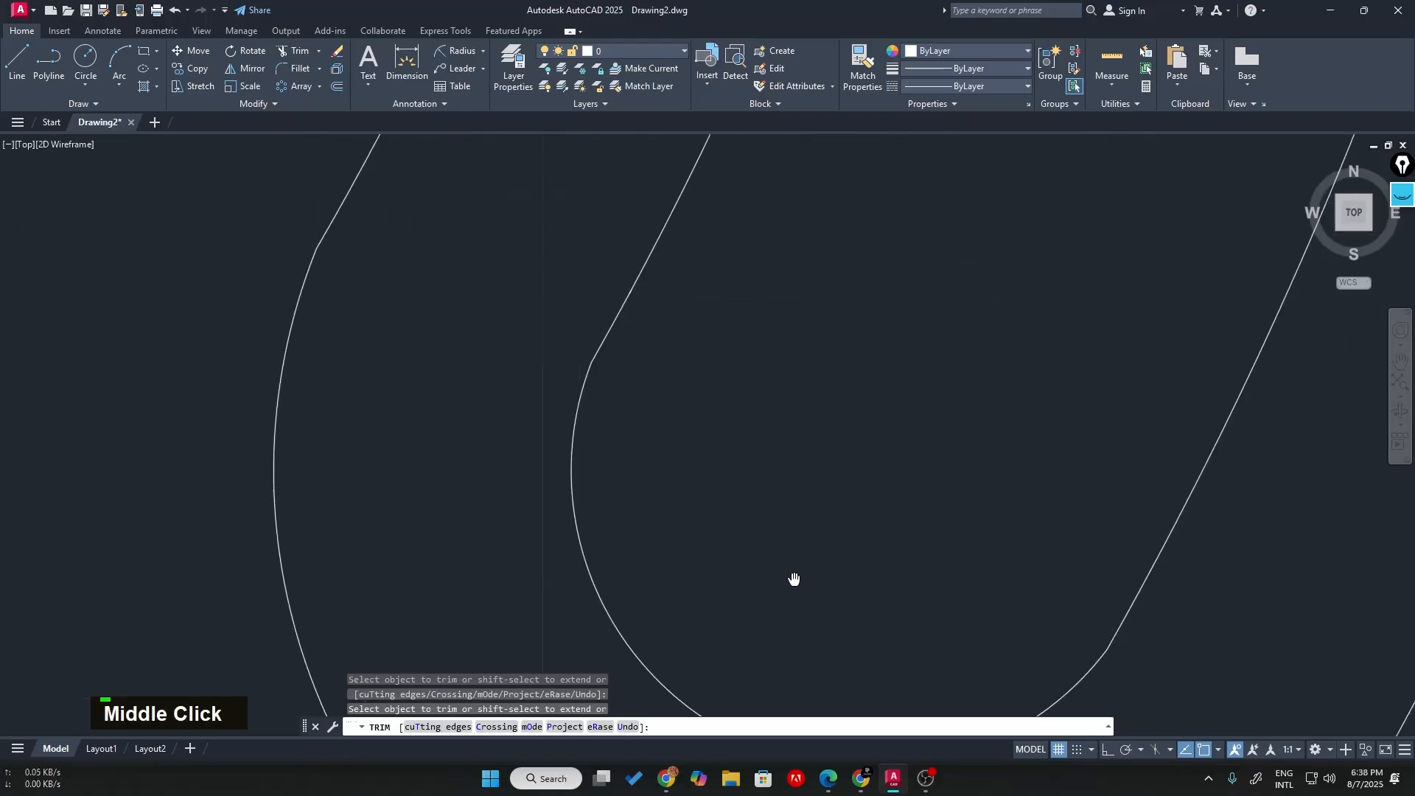
pyautogui.scroll(-5, 828, 426)
pyautogui.moveTo(828, 427); pyautogui.dragTo(670, 537, button='middle')
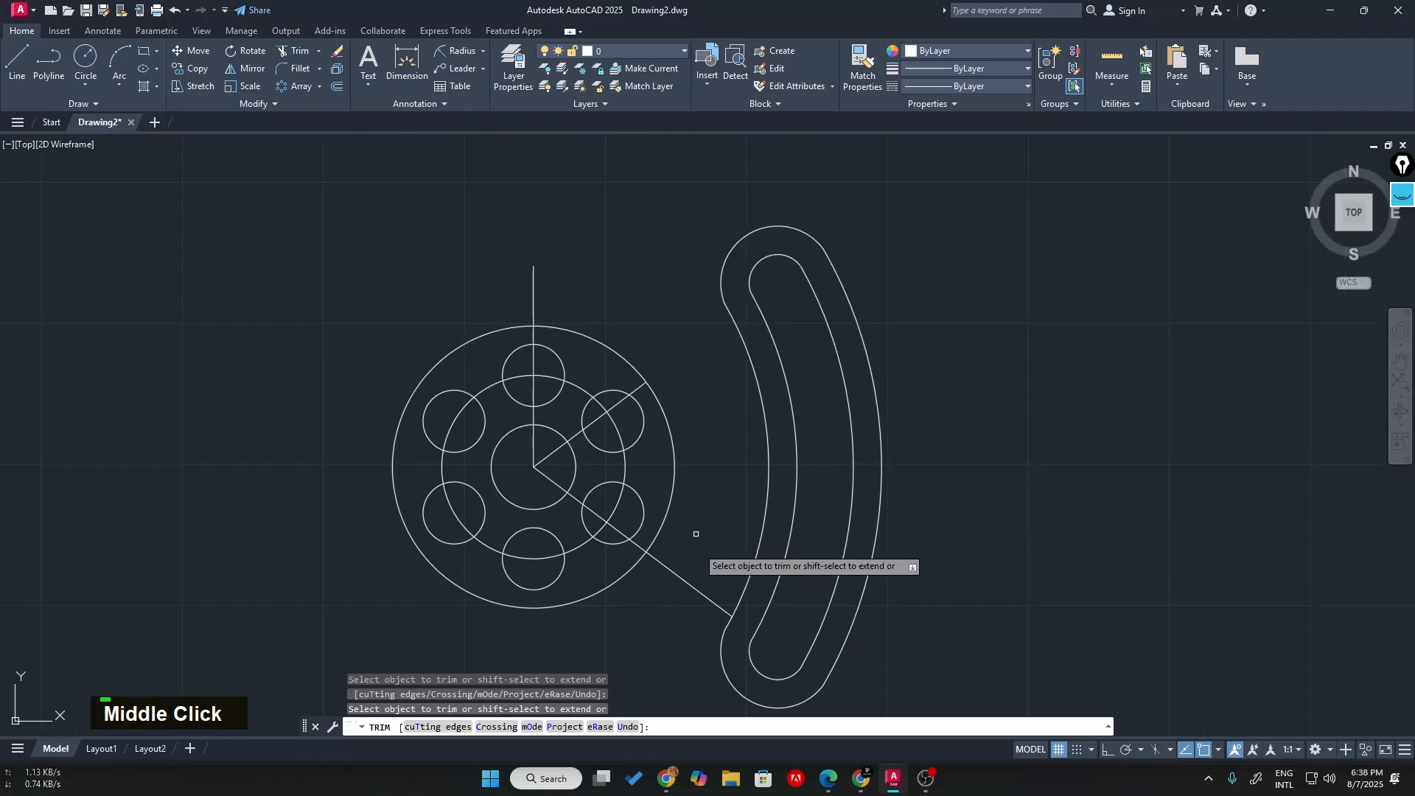
# - Trim away the lower 37° line between the disc and the slot body
pyautogui.moveTo(696, 534); pyautogui.dragTo(659, 622)
pyautogui.scroll(-3, 1154, 447)
pyautogui.scroll(3, 1151, 449)
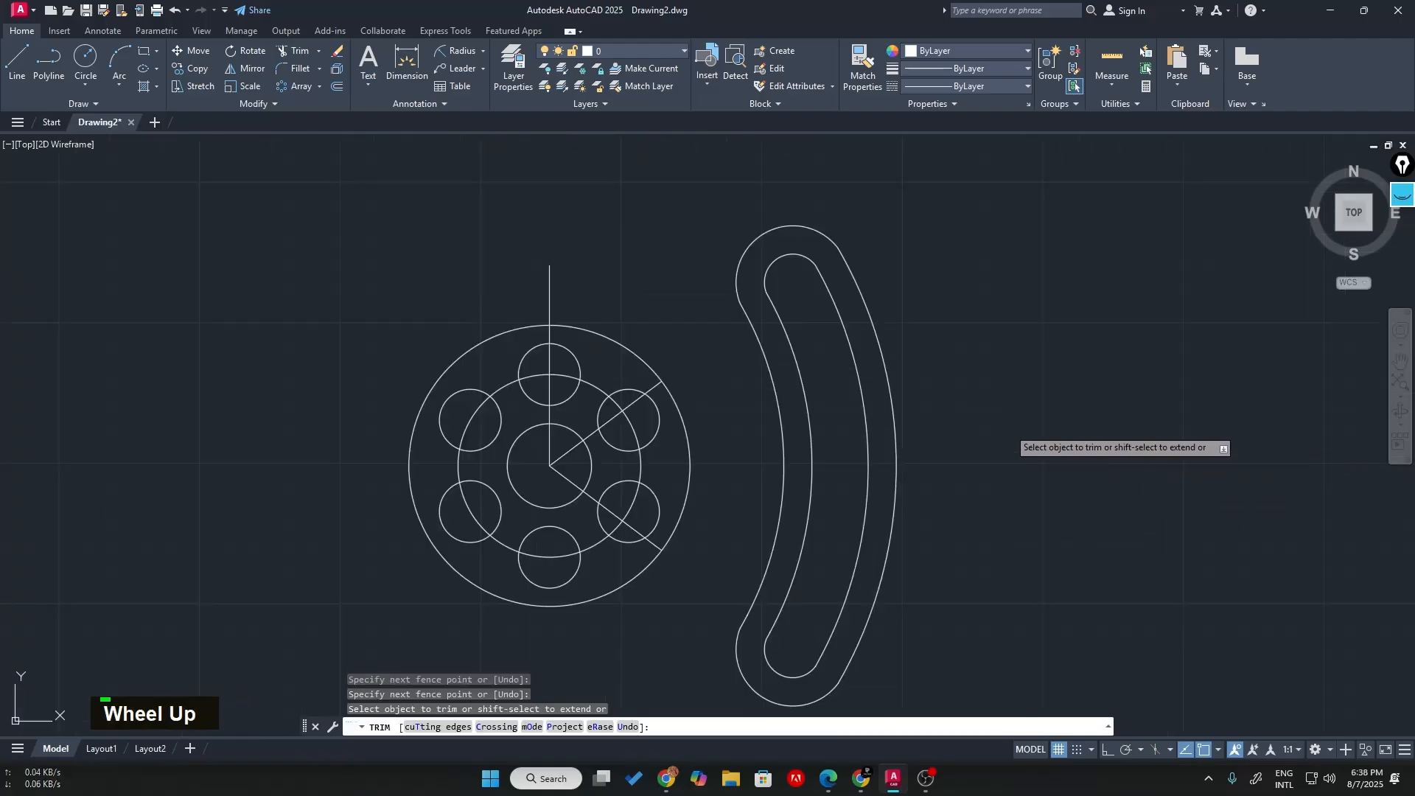
# - Check the connecting neck in the exercise PDF, and in AutoCAD draw a horizontal line from the disc's centre to the slot body's nearest edge
pyautogui.hotkey('alt', 'Tab')
pyautogui.scroll(-2, 573, 466)
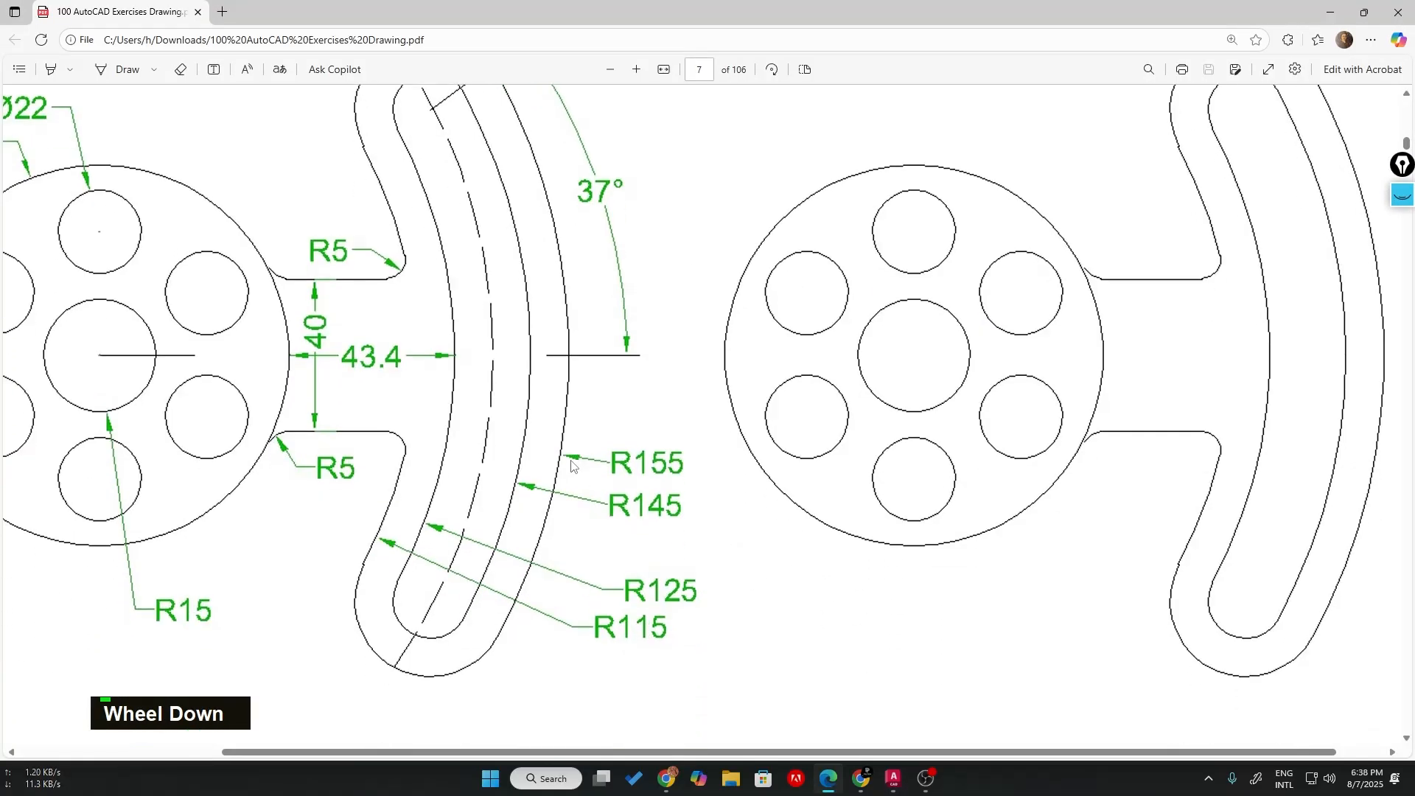
pyautogui.scroll(1, 361, 351)
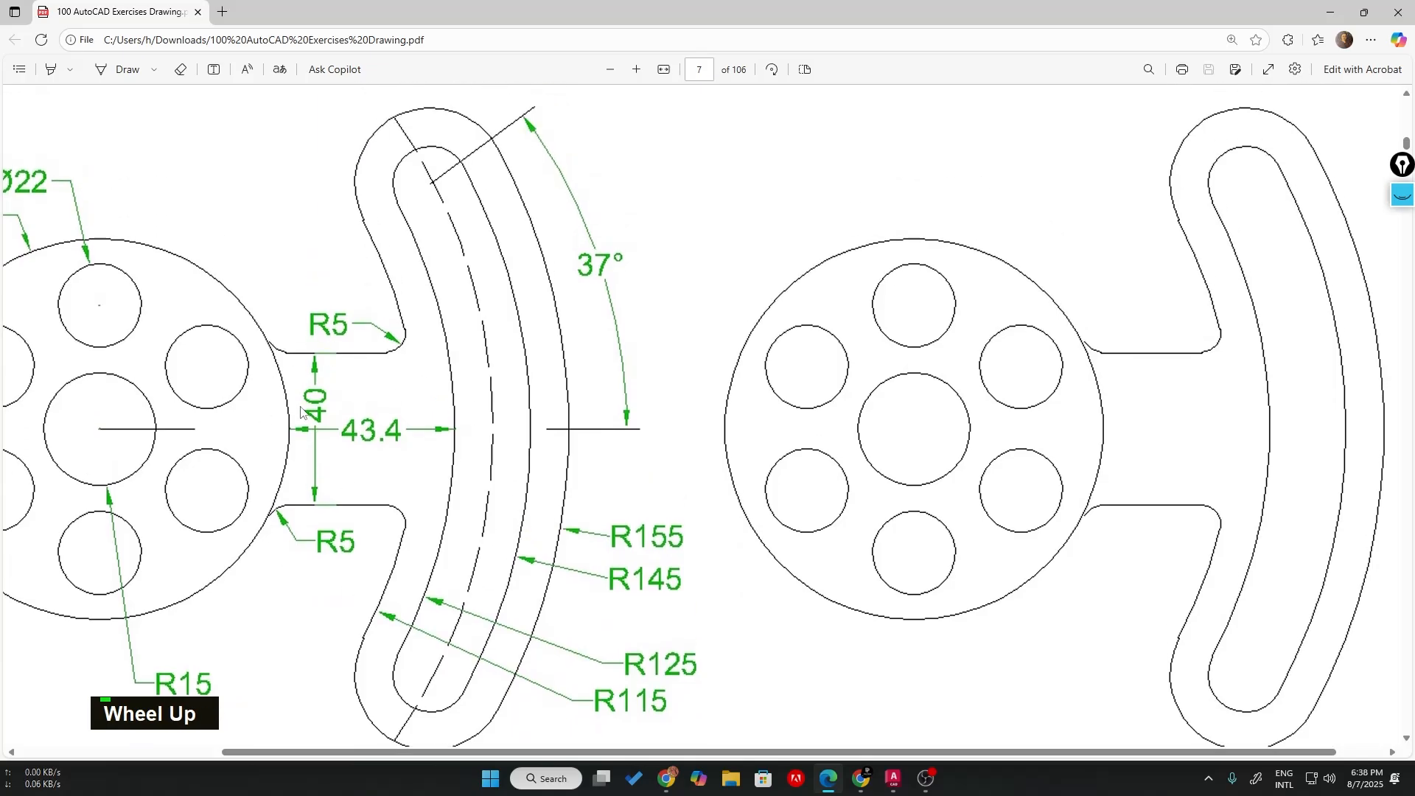
pyautogui.hotkey('alt', 'Tab')
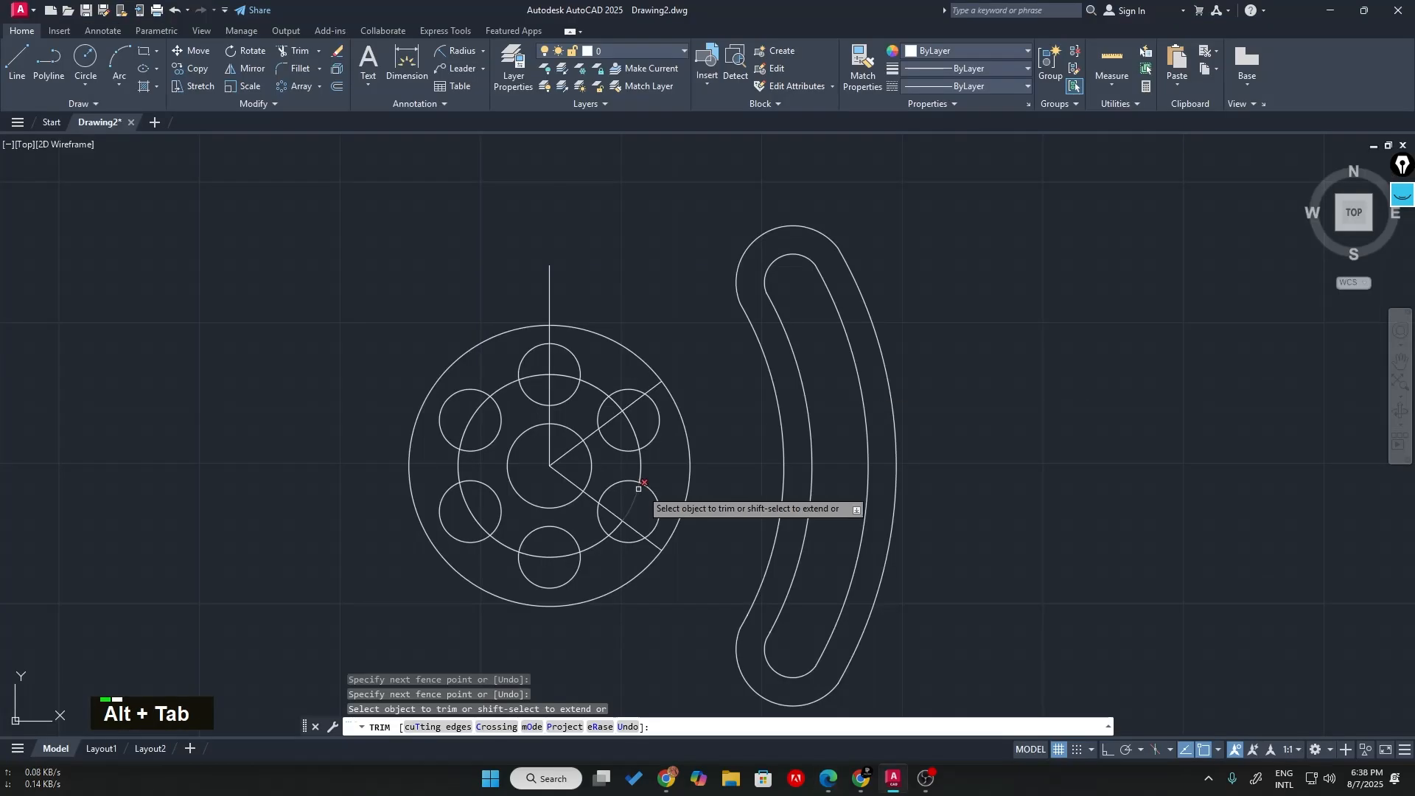
pyautogui.scroll(2, 751, 466)
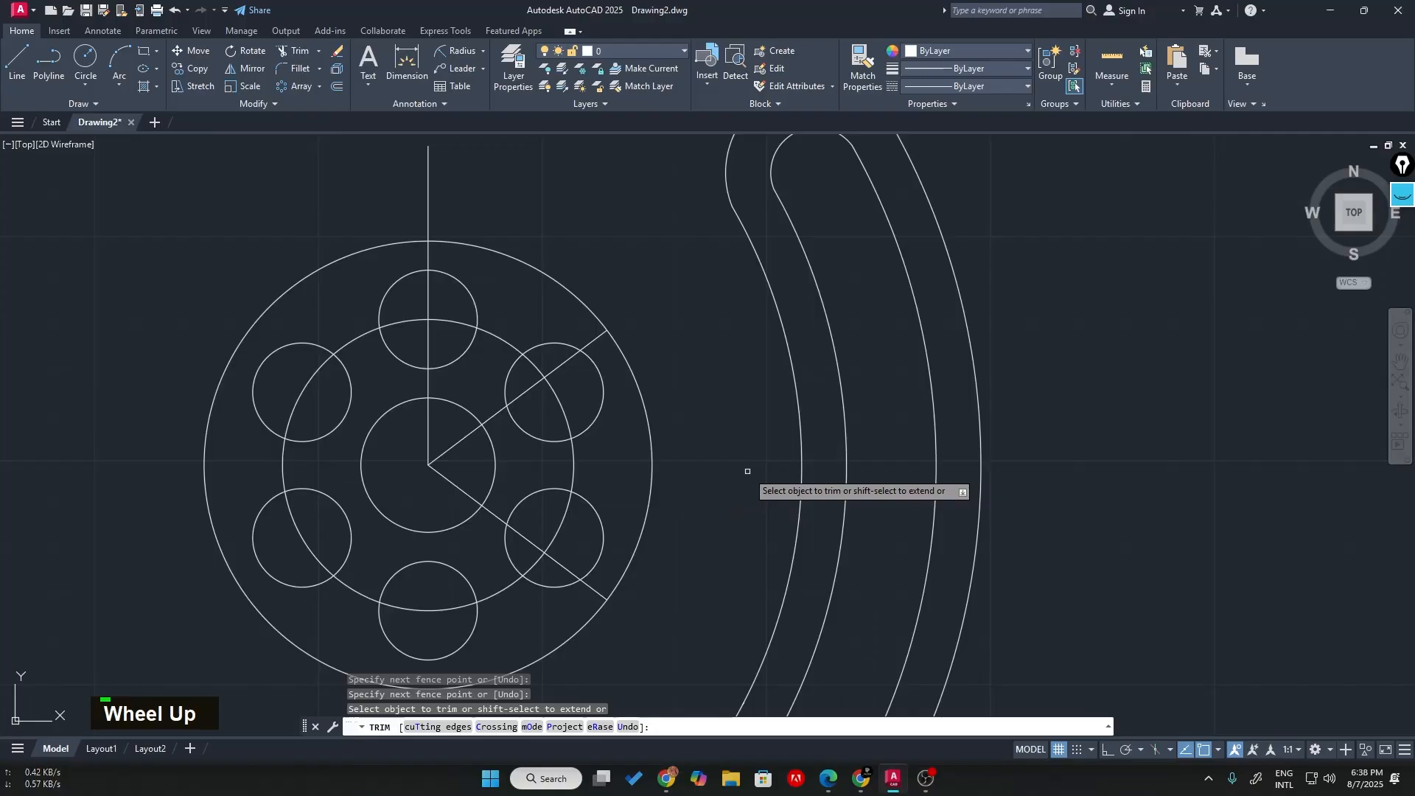
pyautogui.scroll(2, 743, 469)
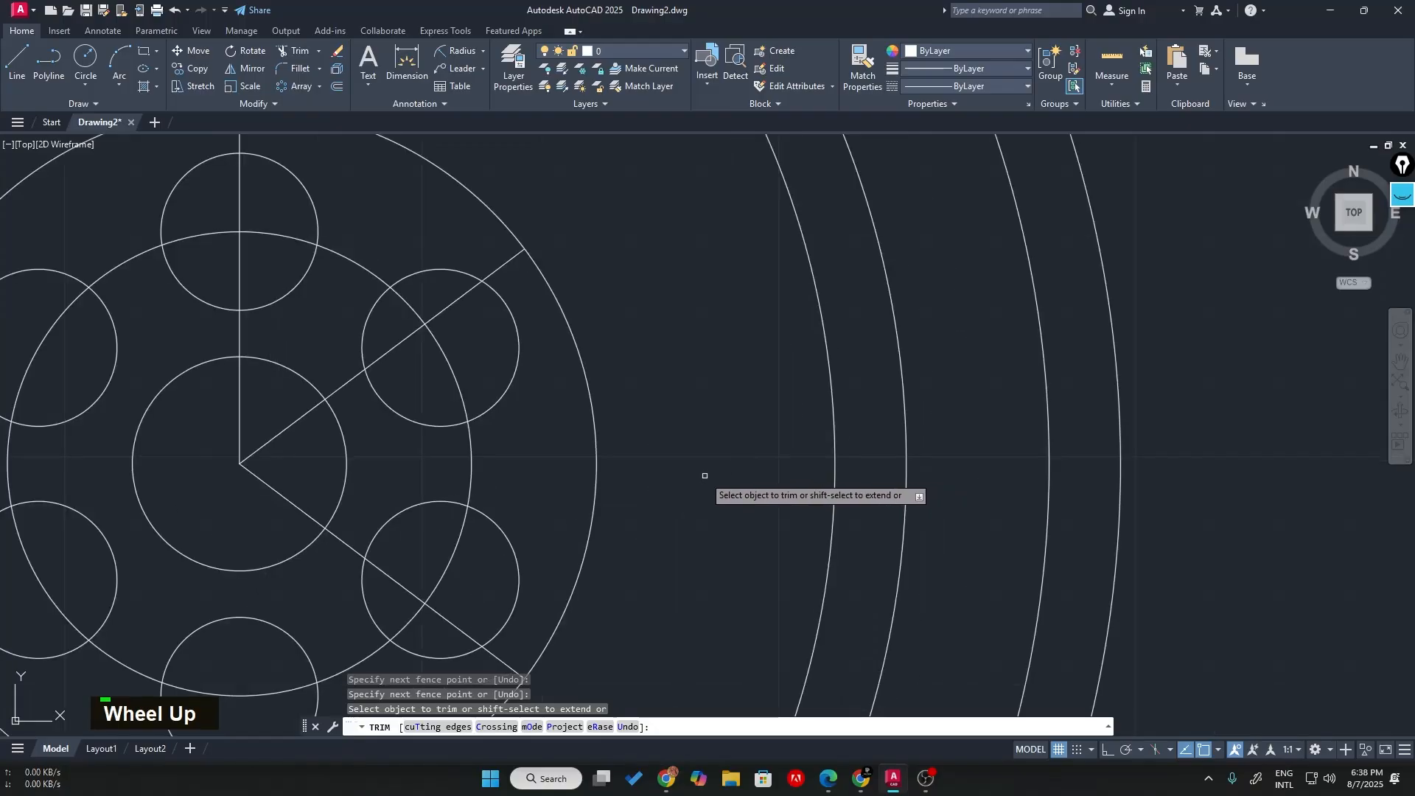
pyautogui.press('Return')
pyautogui.write('l')
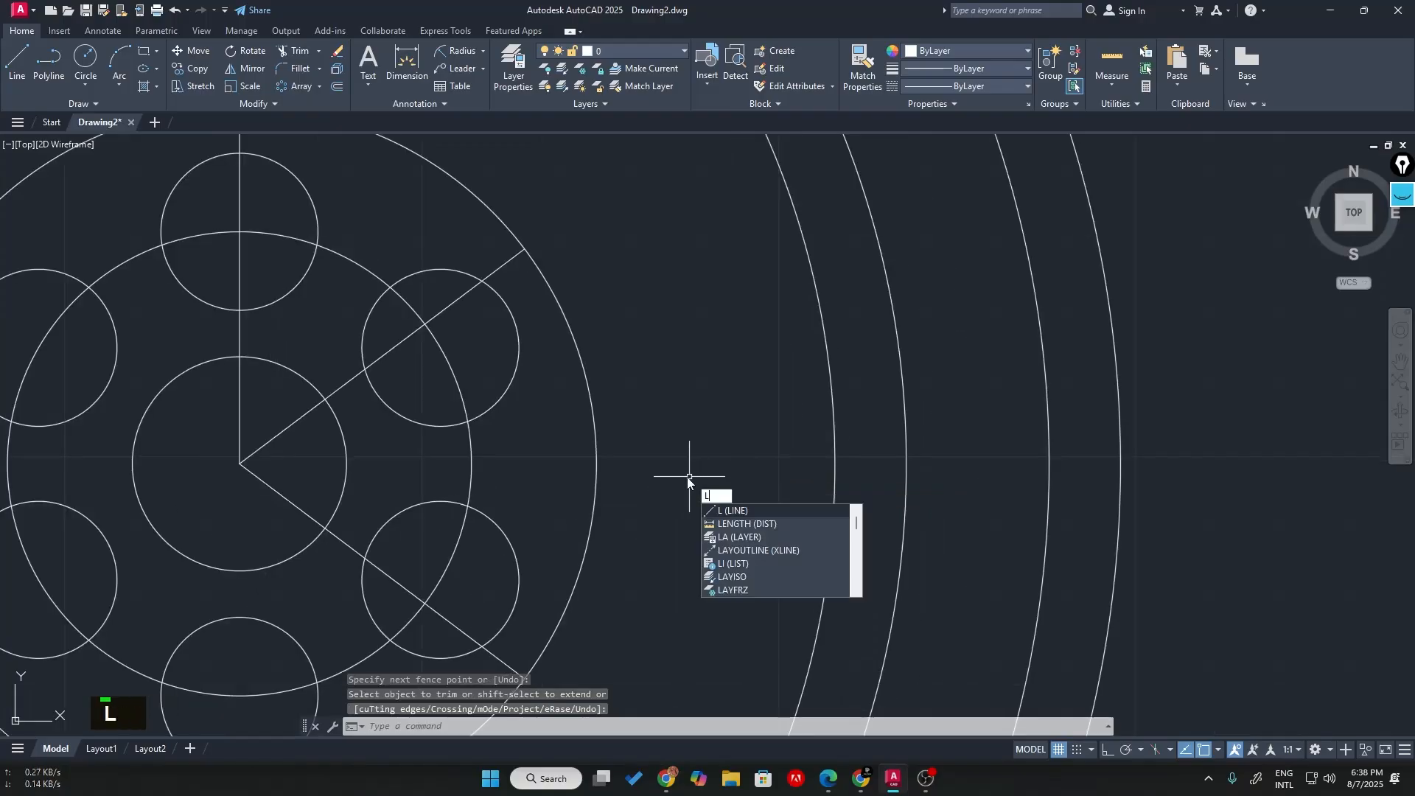
pyautogui.press('Return')
pyautogui.click(239, 463)
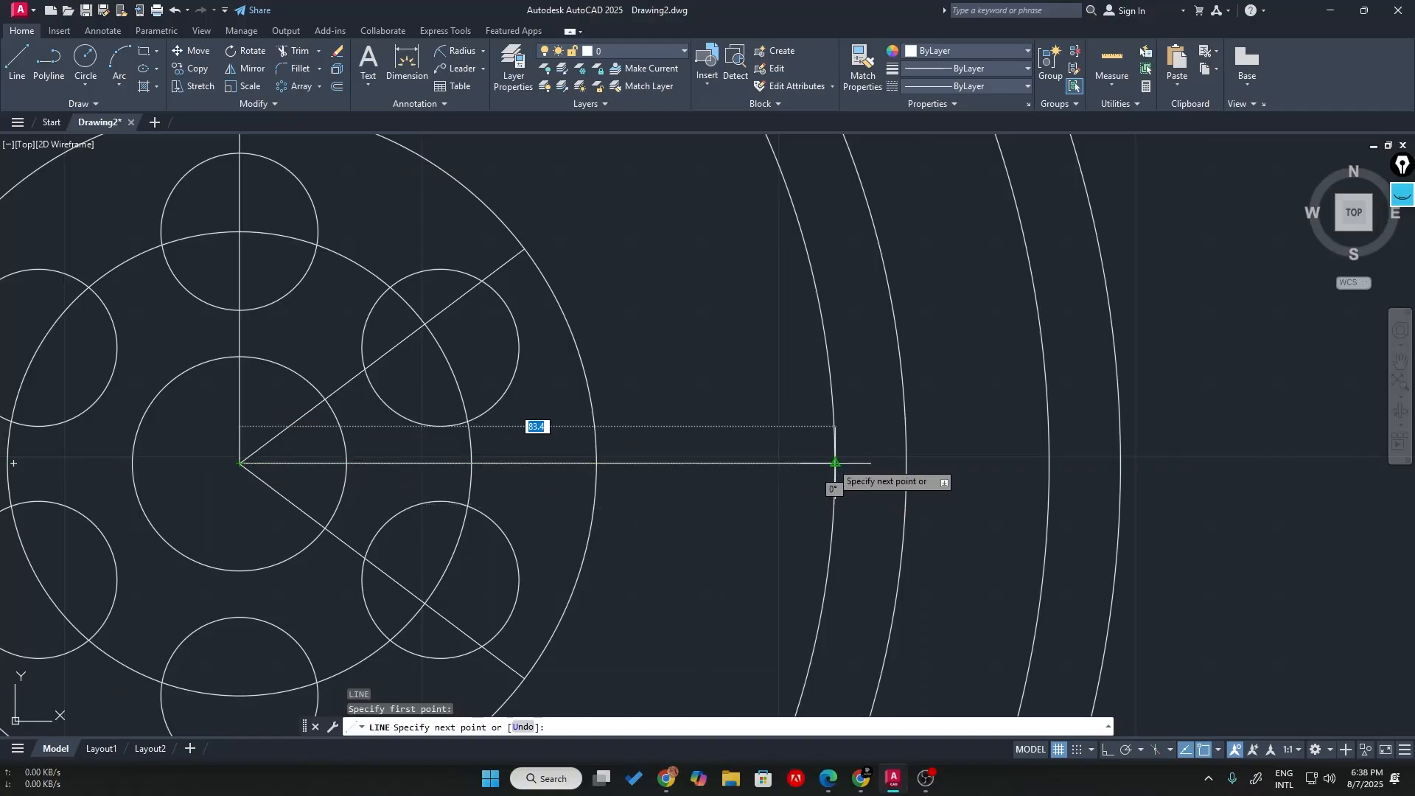
pyautogui.click(835, 463)
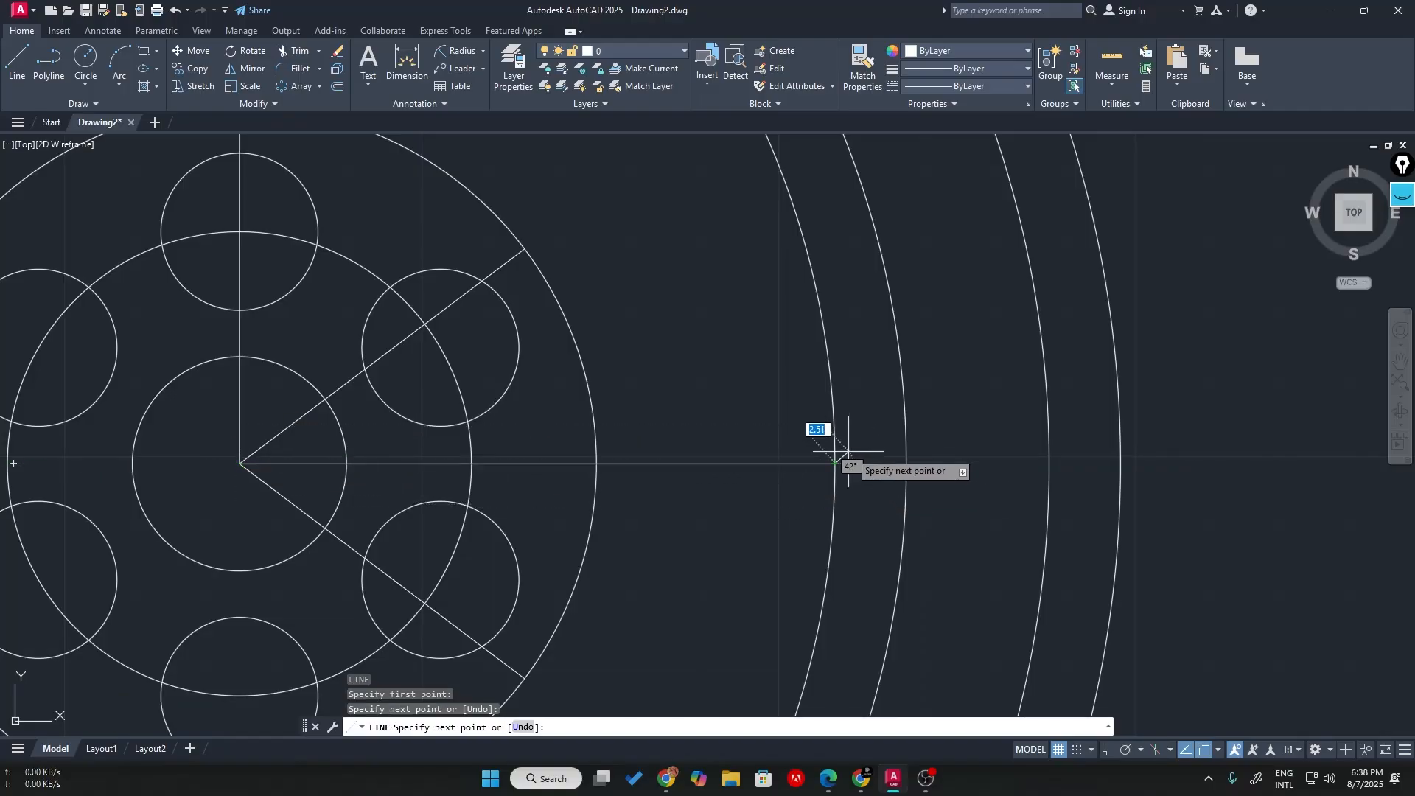
pyautogui.press('Return')
pyautogui.press('Return')
# - On the exercise PDF, mark the neck's 40 width as 20 above and 20 below the centreline, clear the markings and return to AutoCAD
pyautogui.hotkey('alt', 'Tab')
pyautogui.middleClick(547, 493)
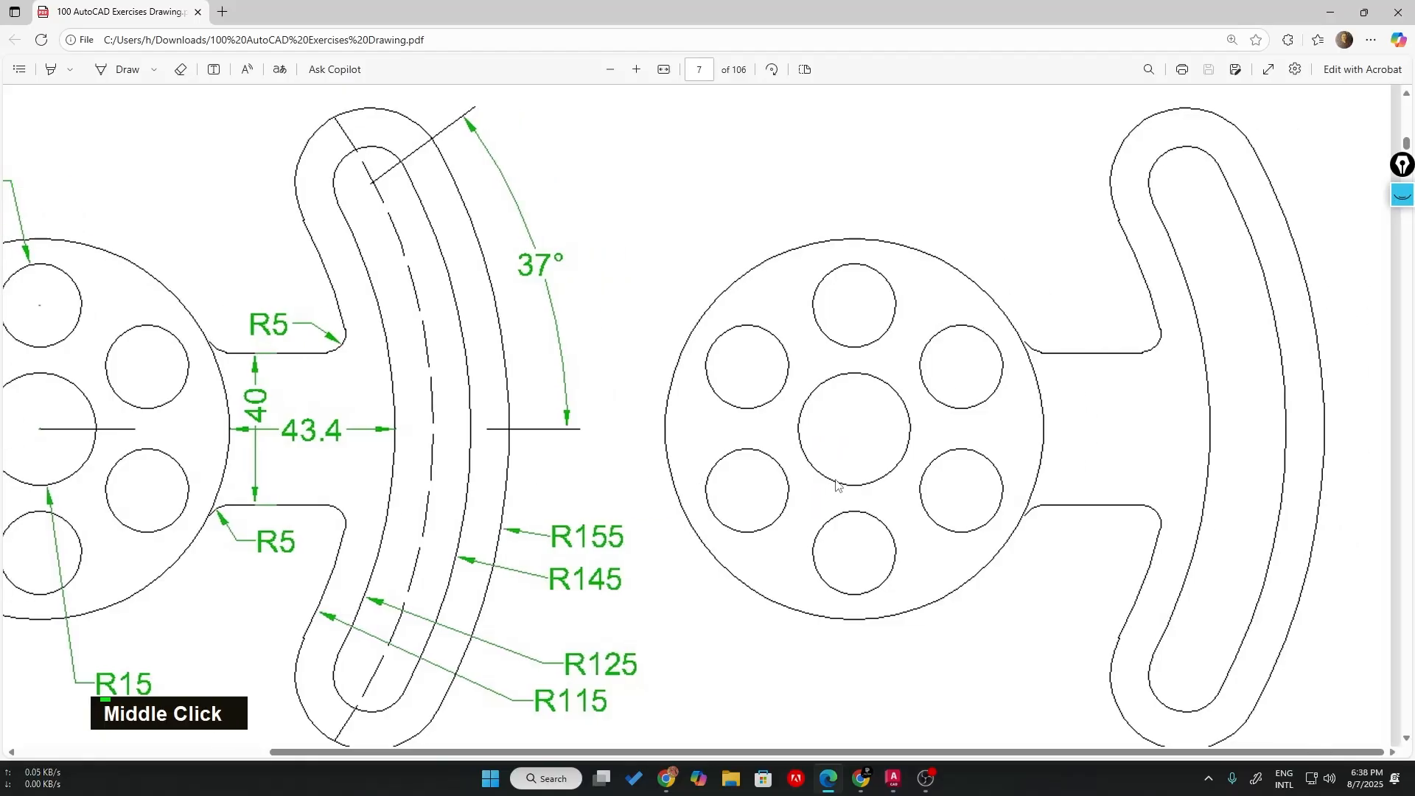
pyautogui.click(1403, 196)
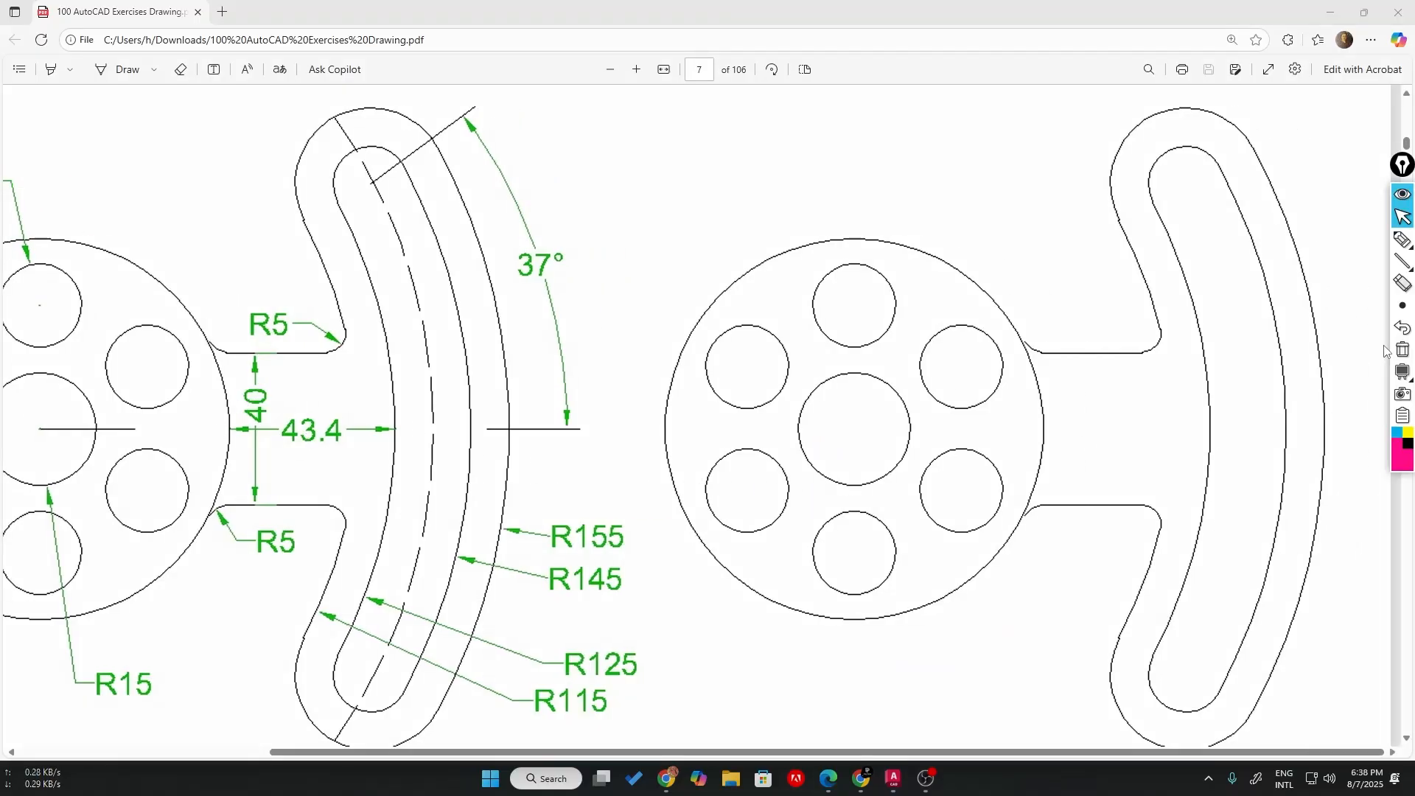
pyautogui.scroll(-1, 290, 472)
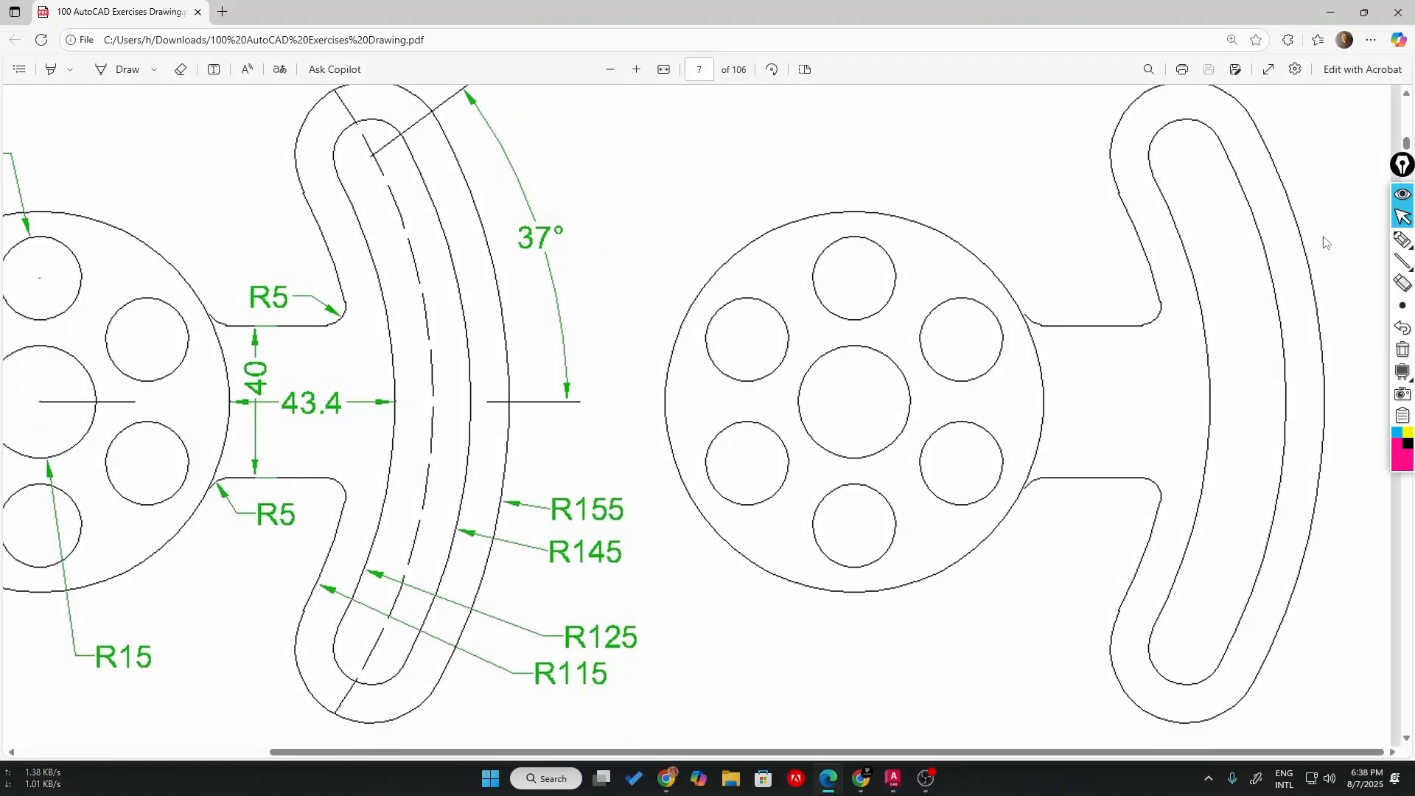
pyautogui.click(1403, 239)
pyautogui.moveTo(256, 330); pyautogui.dragTo(260, 472)
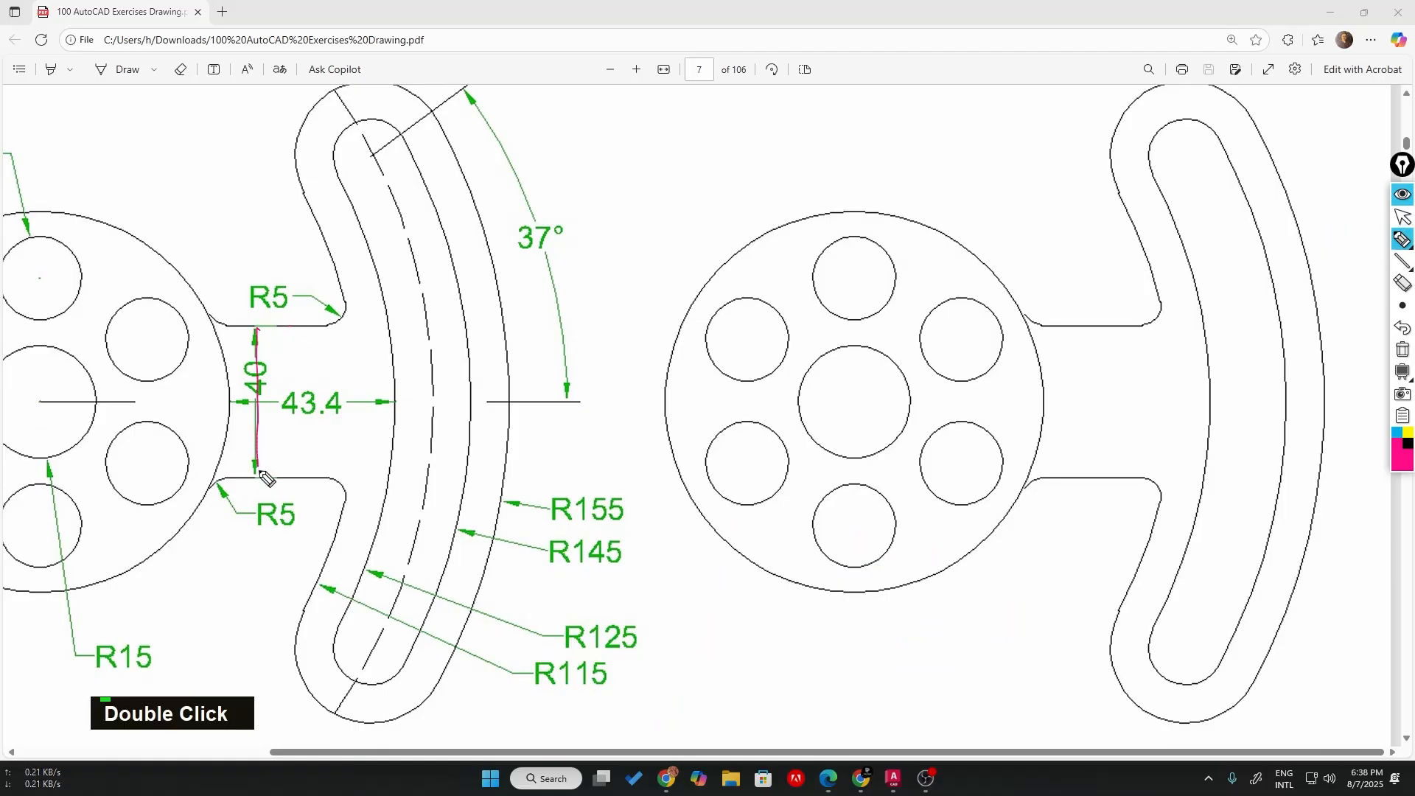
pyautogui.moveTo(232, 374)
pyautogui.mouseDown()
pyautogui.moveTo(247, 398)
pyautogui.moveTo(272, 365)
pyautogui.moveTo(230, 373)
pyautogui.moveTo(283, 401)
pyautogui.moveTo(395, 402)
pyautogui.moveTo(319, 361)
pyautogui.moveTo(333, 344)
pyautogui.moveTo(359, 368)
pyautogui.moveTo(362, 346)
pyautogui.mouseUp()
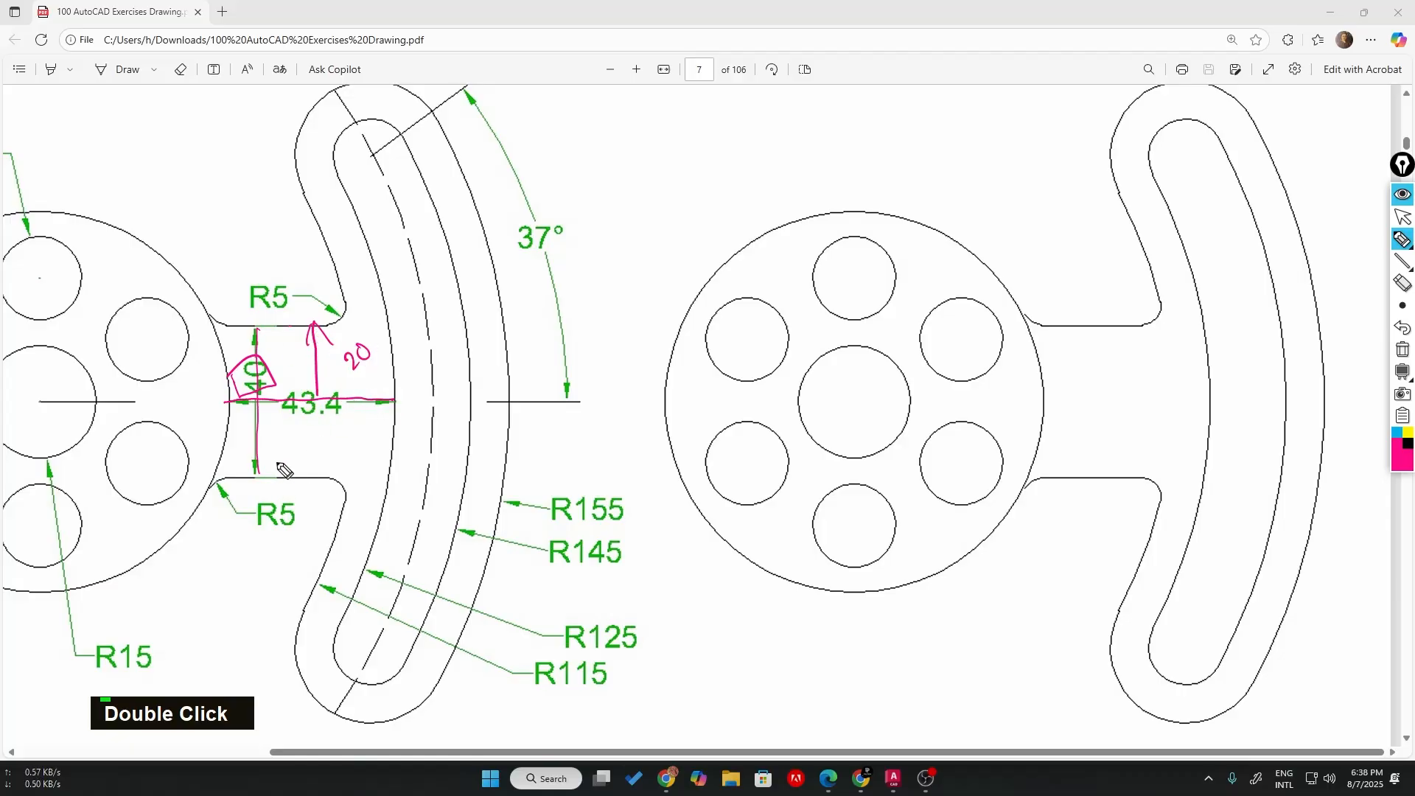
pyautogui.moveTo(317, 403)
pyautogui.mouseDown()
pyautogui.moveTo(310, 464)
pyautogui.moveTo(339, 458)
pyautogui.moveTo(347, 437)
pyautogui.mouseUp()
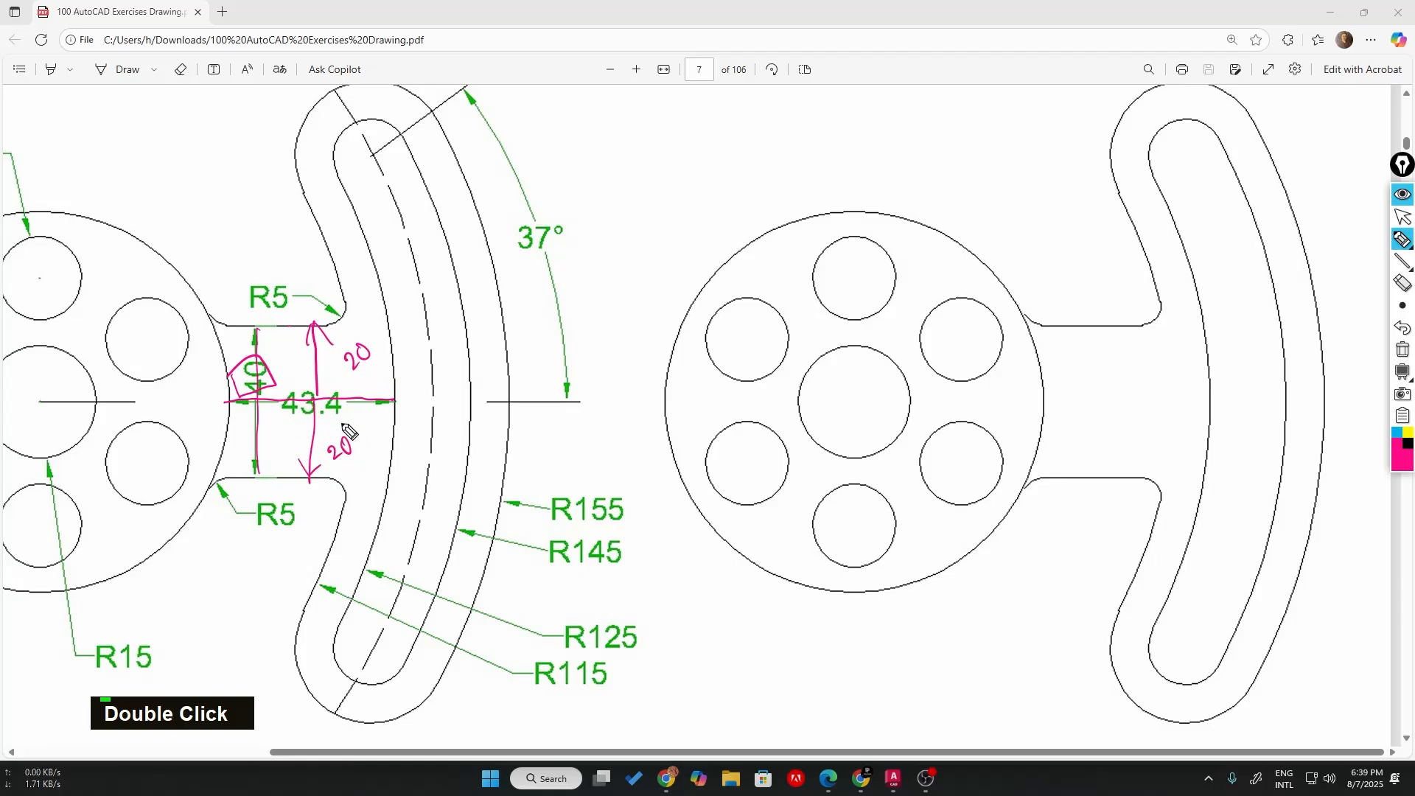
pyautogui.moveTo(287, 399); pyautogui.dragTo(383, 391)
pyautogui.moveTo(225, 404); pyautogui.dragTo(397, 403)
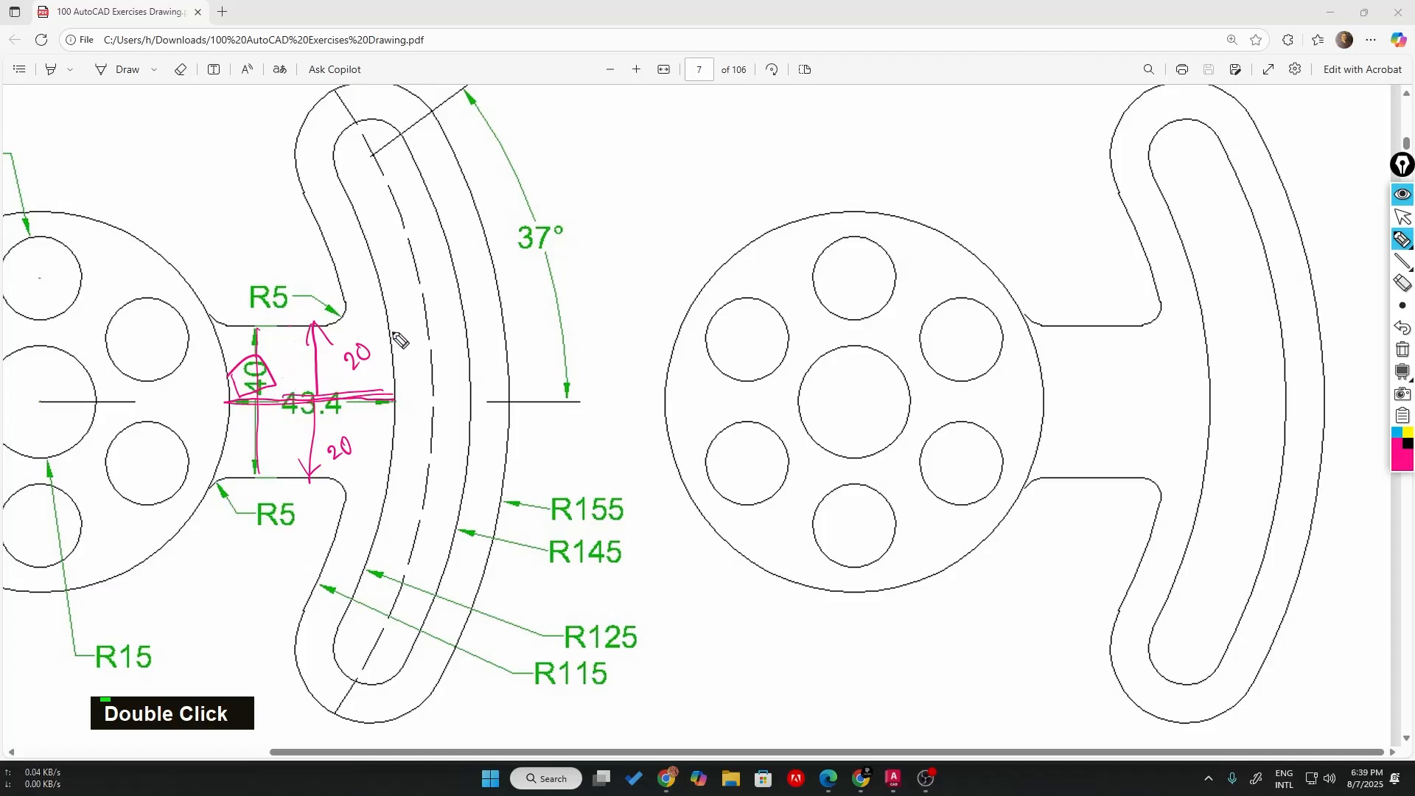
pyautogui.click(1403, 349)
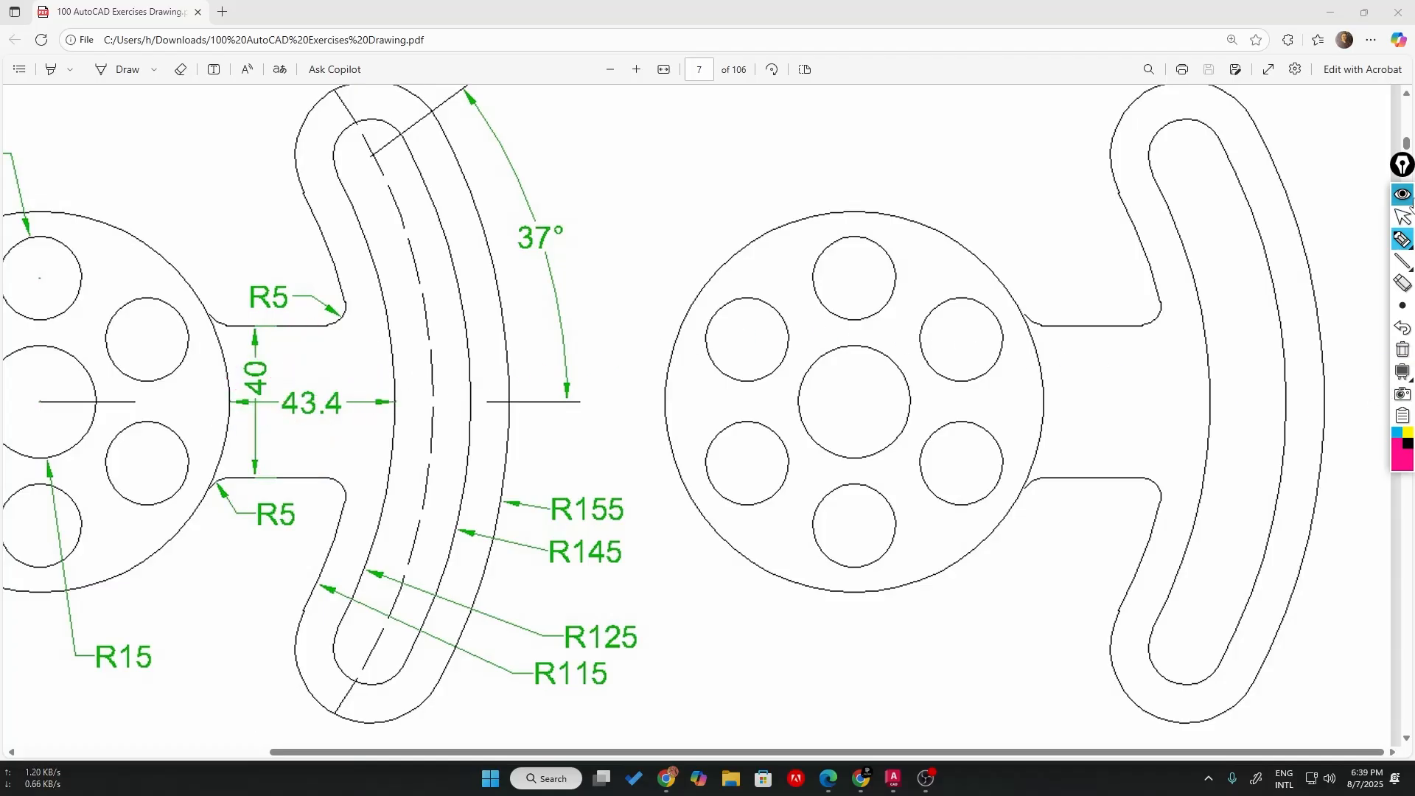
pyautogui.click(1405, 195)
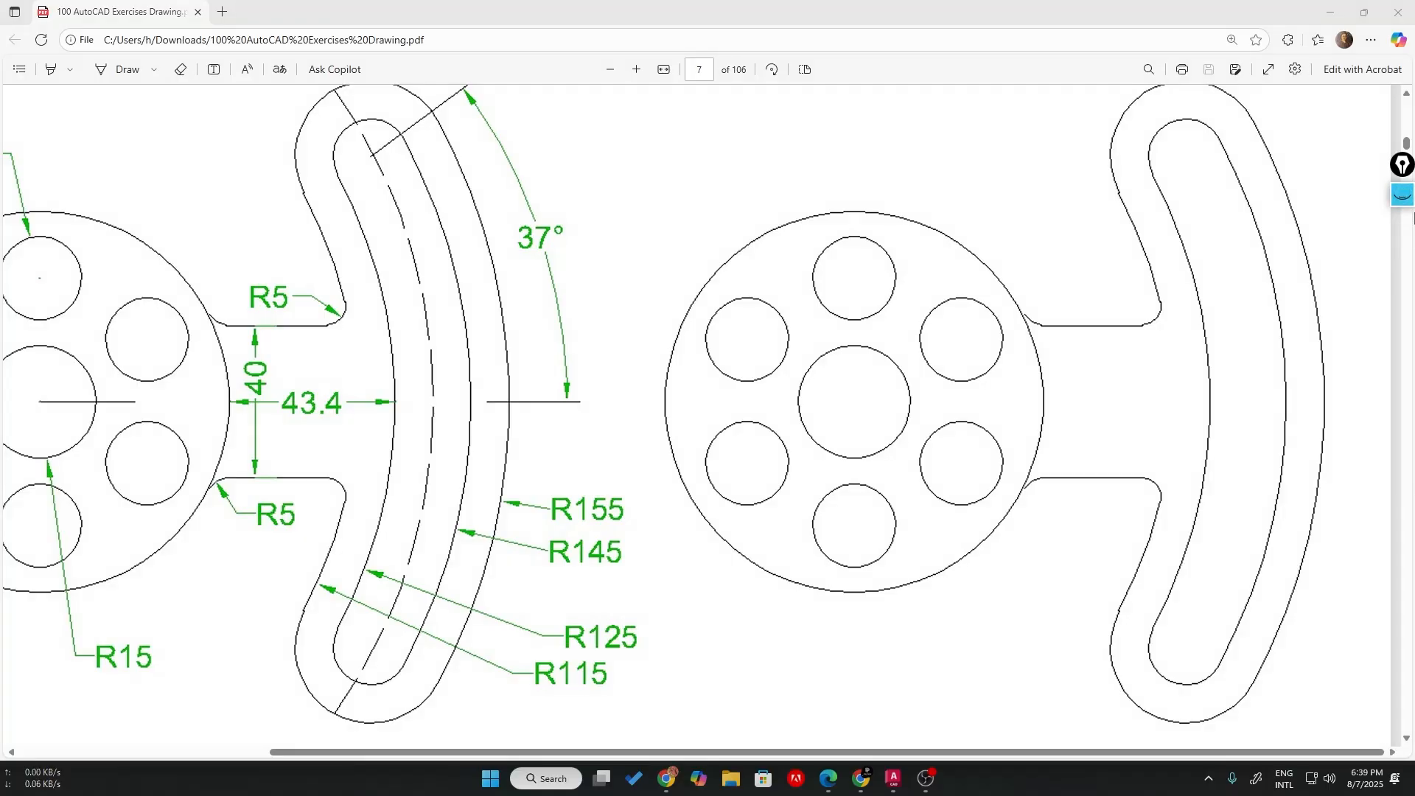
pyautogui.hotkey('alt', 'Tab')
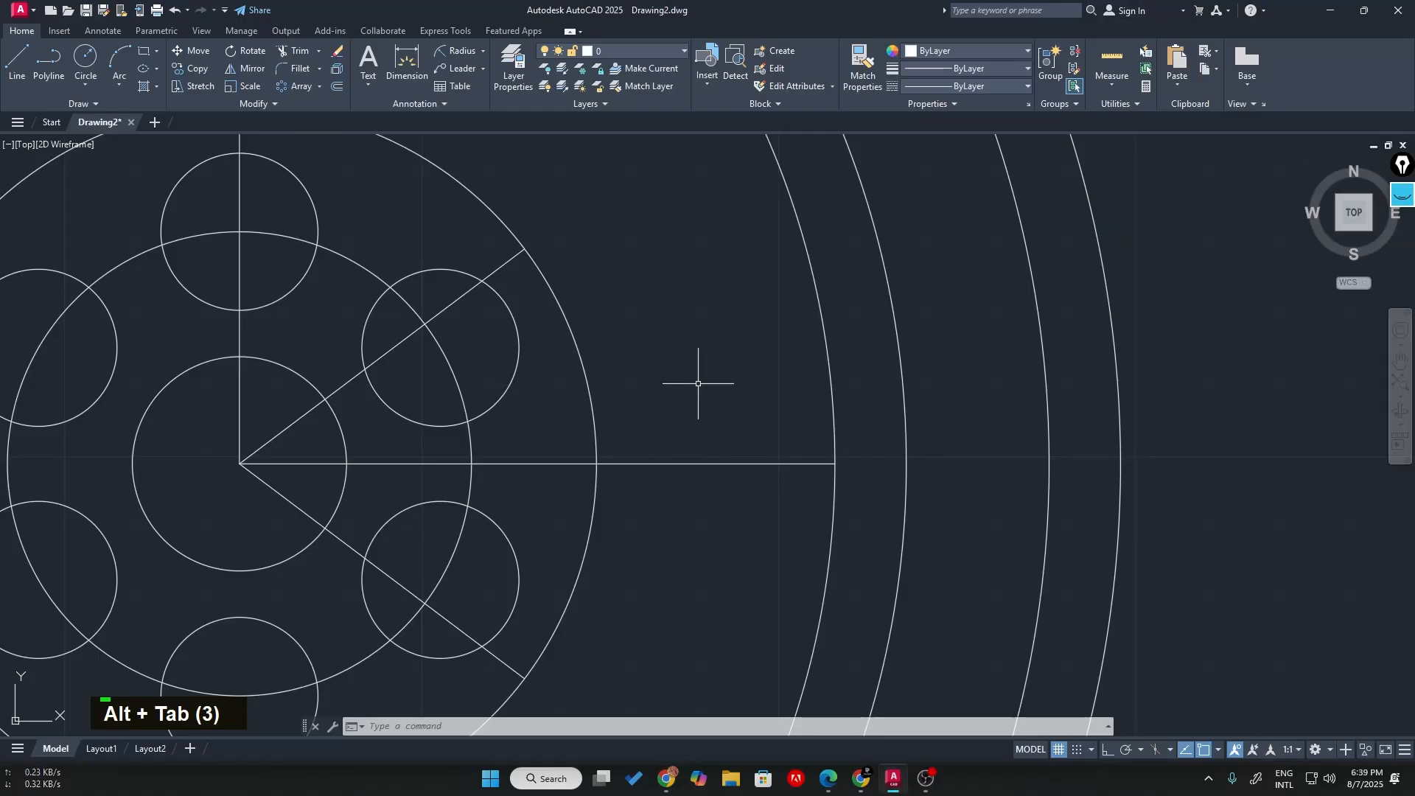
# - Offset the horizontal centreline between the disc and the slot body by 20 above and 20 below
pyautogui.write('o')
pyautogui.press('Return')
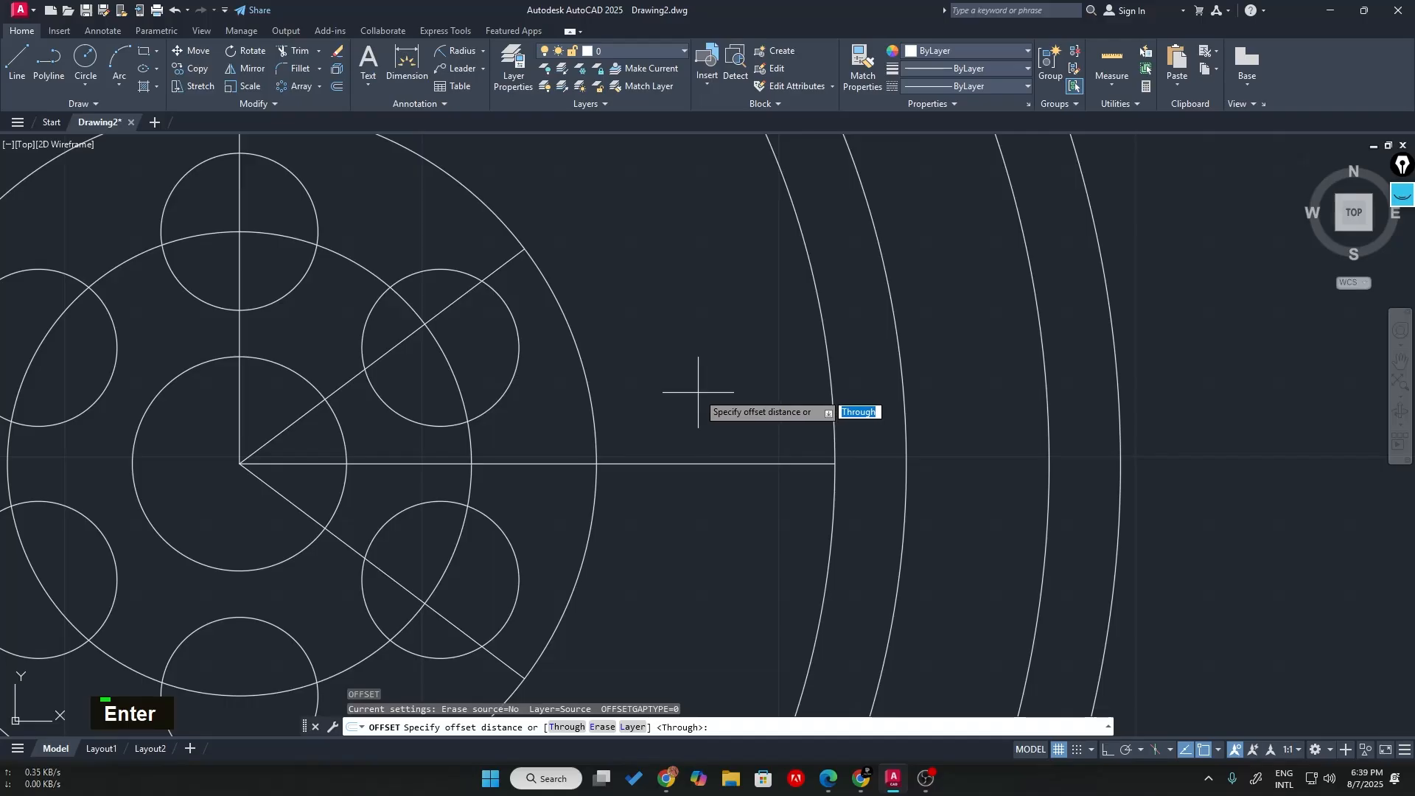
pyautogui.write('20')
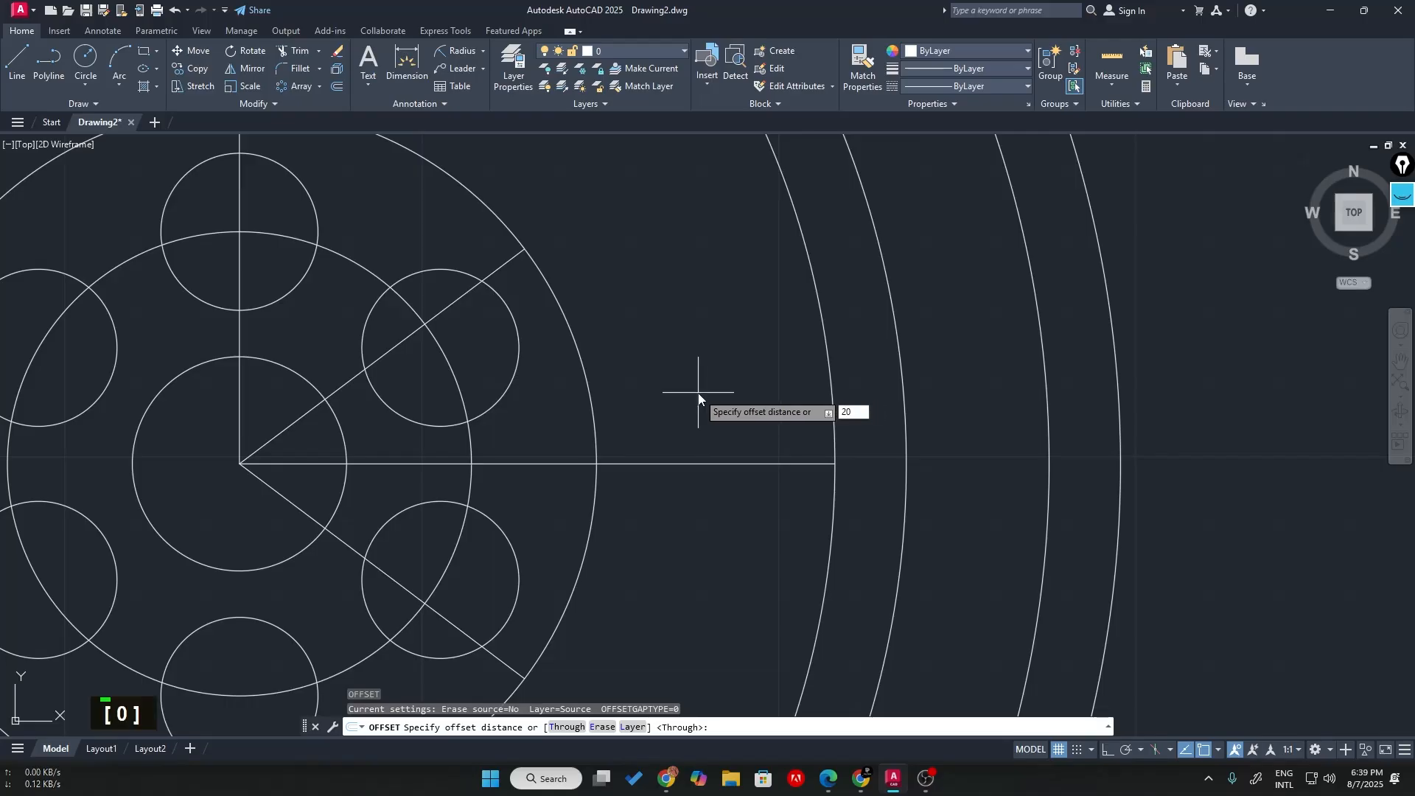
pyautogui.press('Return')
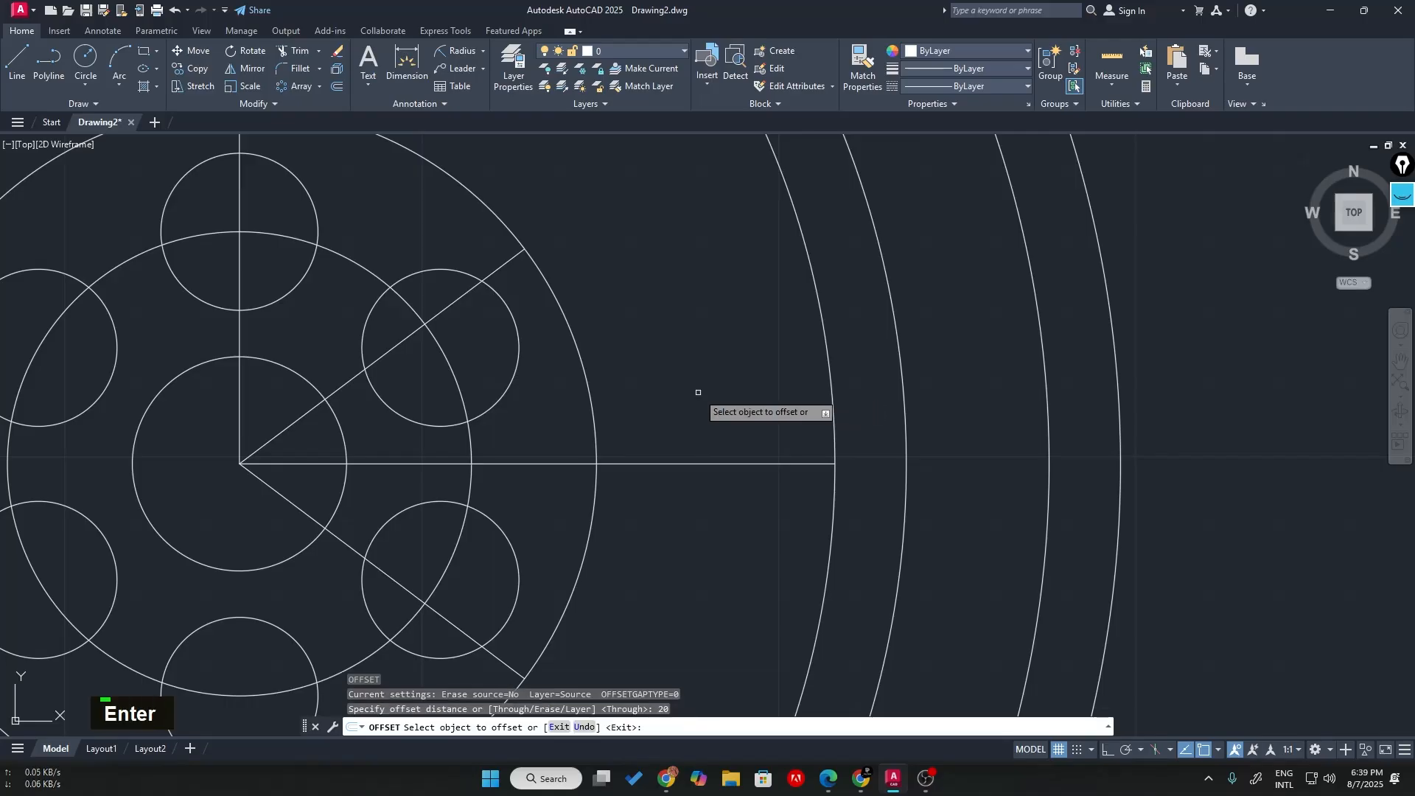
pyautogui.click(720, 463)
pyautogui.click(708, 384)
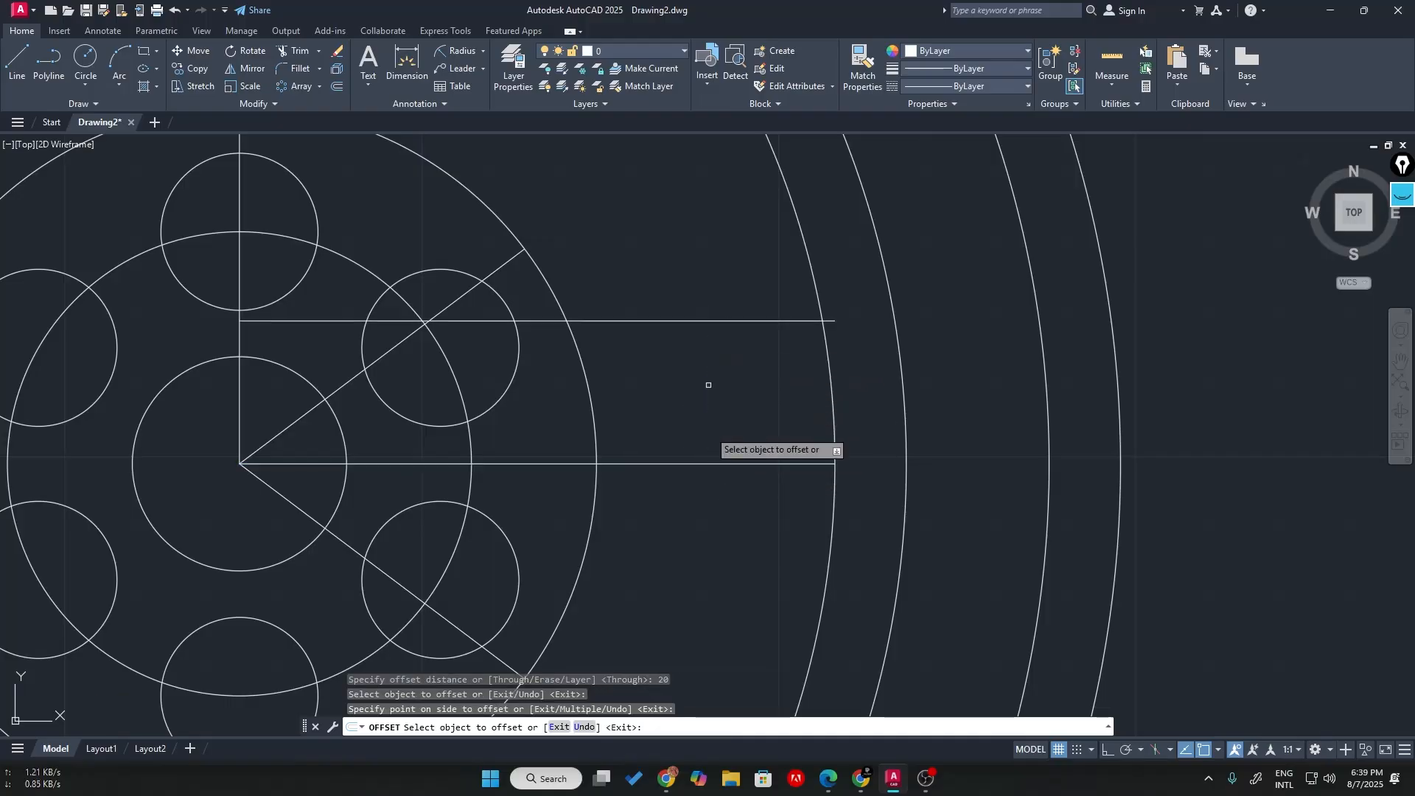
pyautogui.click(701, 463)
pyautogui.click(701, 571)
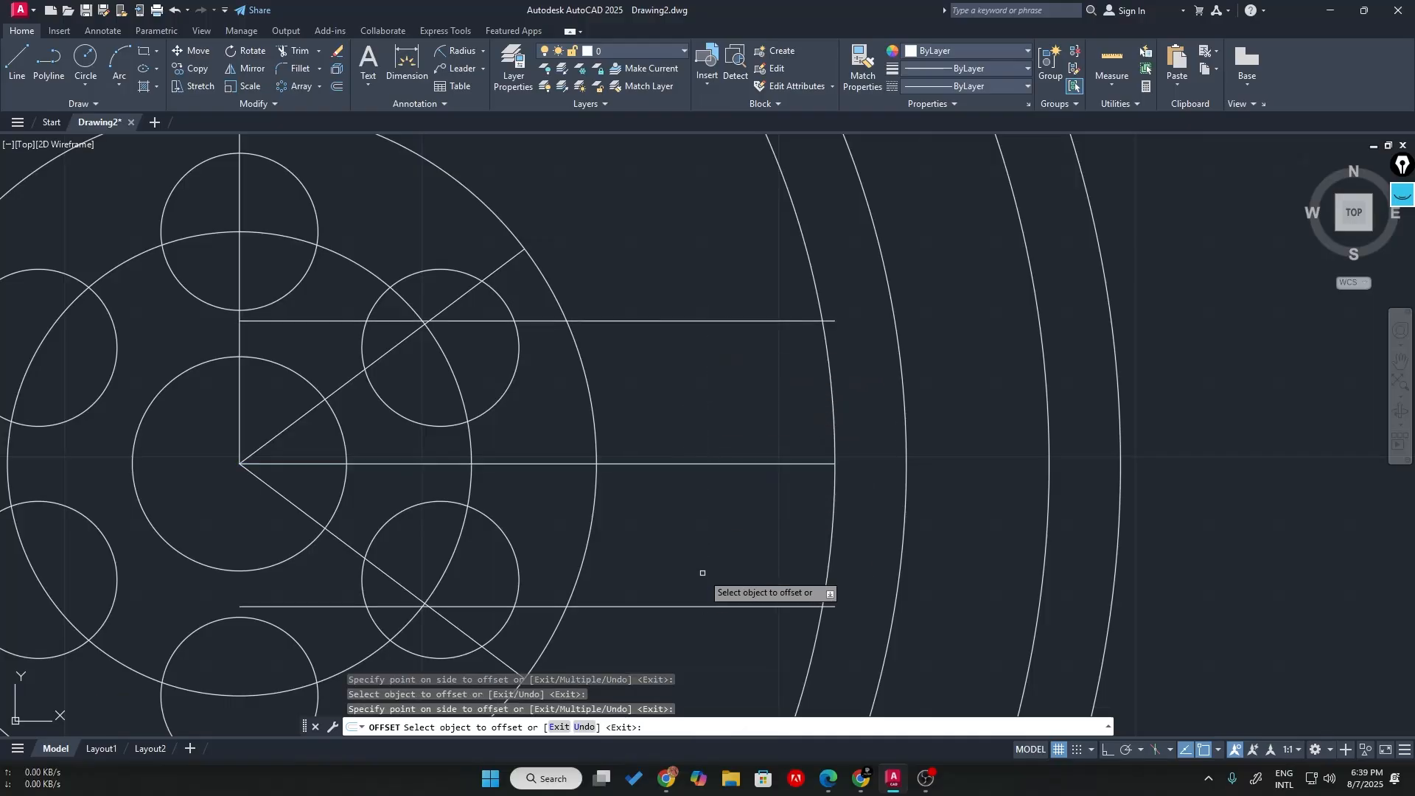
pyautogui.scroll(-2, 699, 572)
pyautogui.scroll(2, 745, 524)
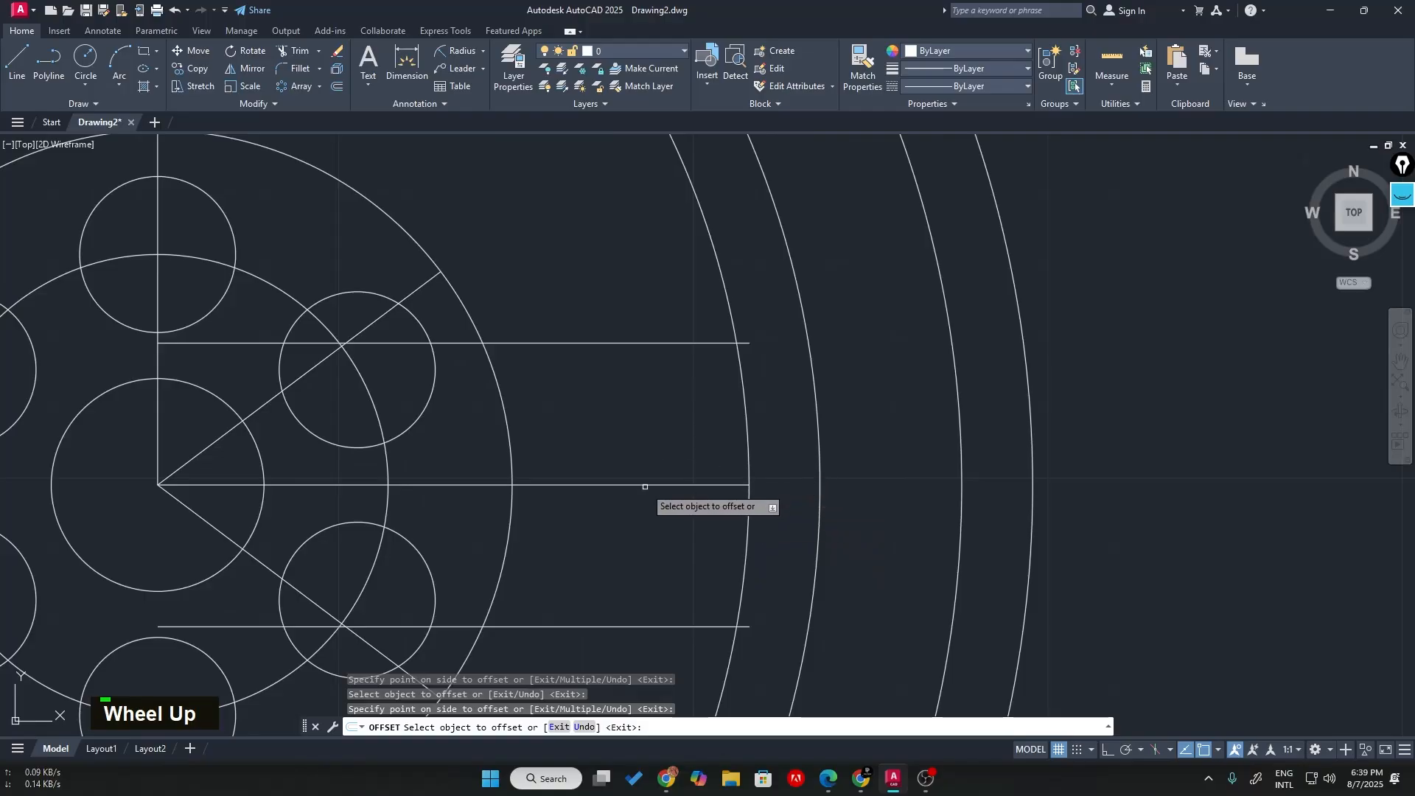
pyautogui.press('Return')
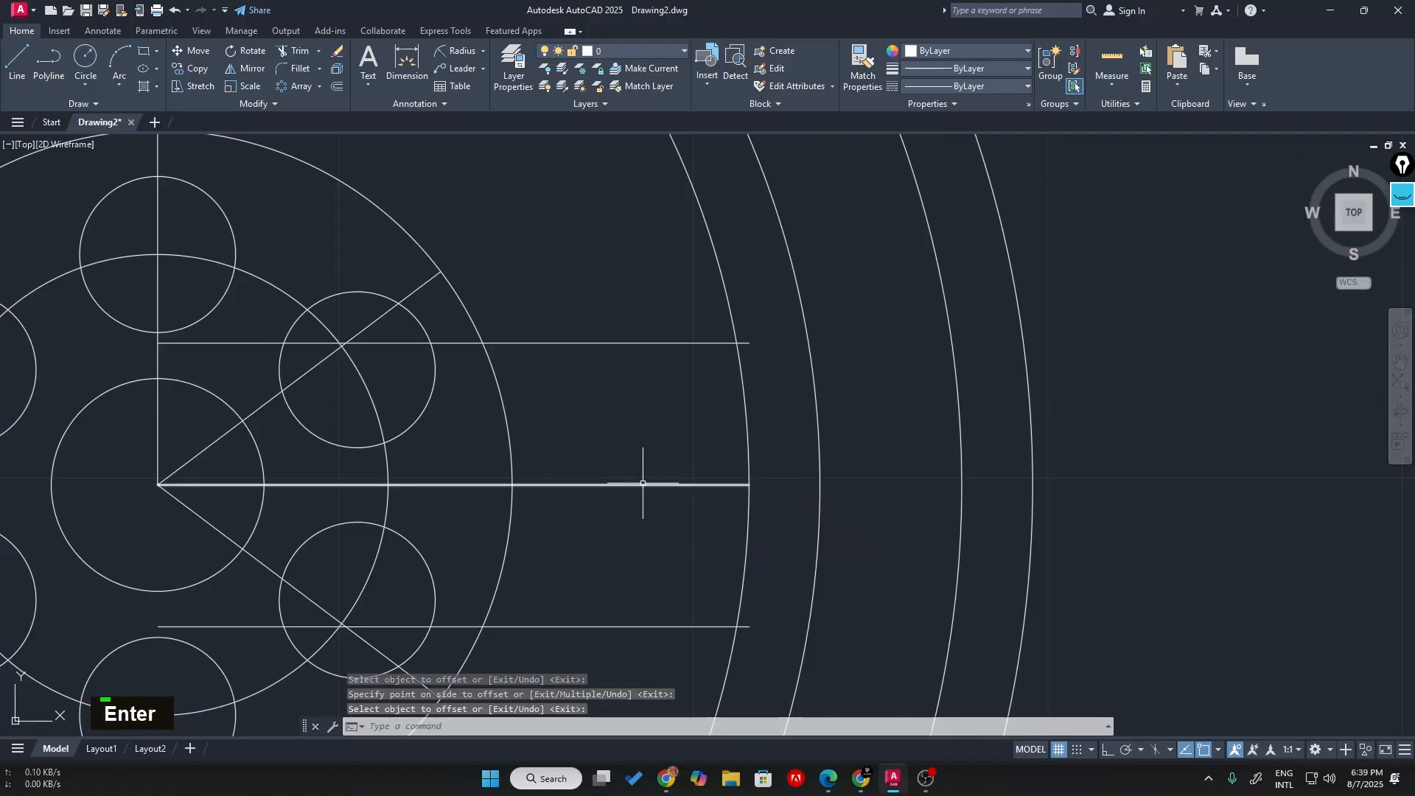
# - Erase the neck's centreline, the disc's two diagonal construction lines and the vertical line through its centre
pyautogui.click(643, 484)
pyautogui.press('Delete')
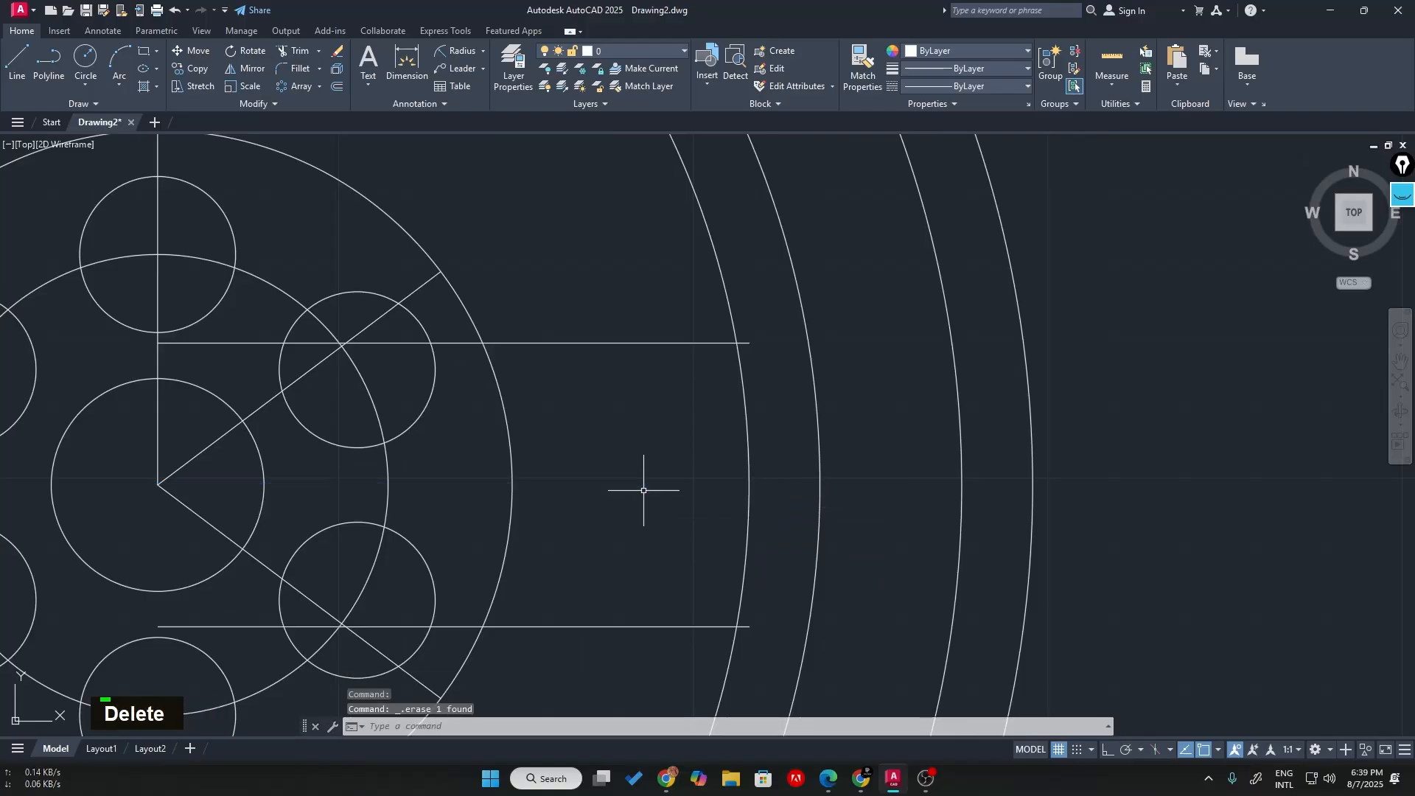
pyautogui.click(261, 404)
pyautogui.press('Delete')
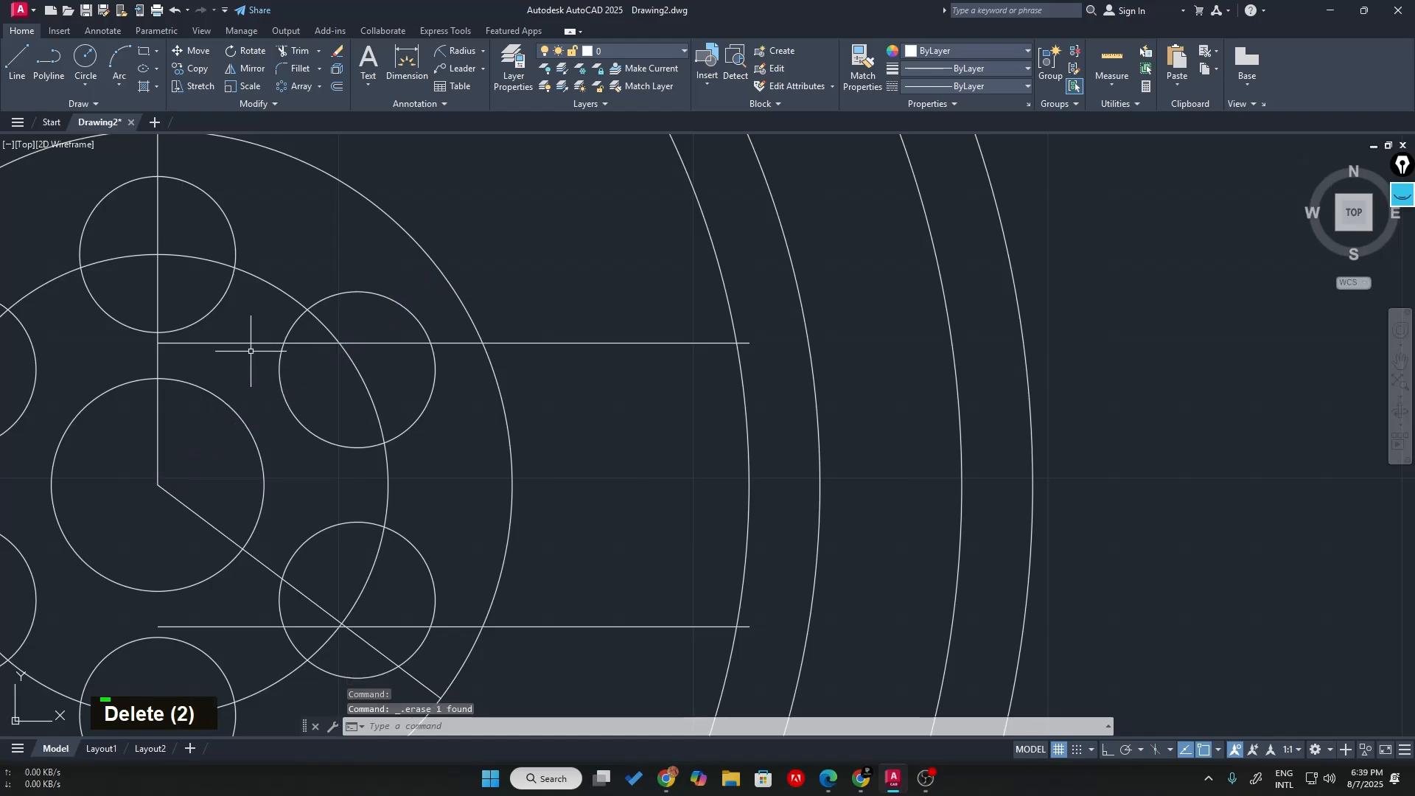
pyautogui.scroll(-3, 271, 570)
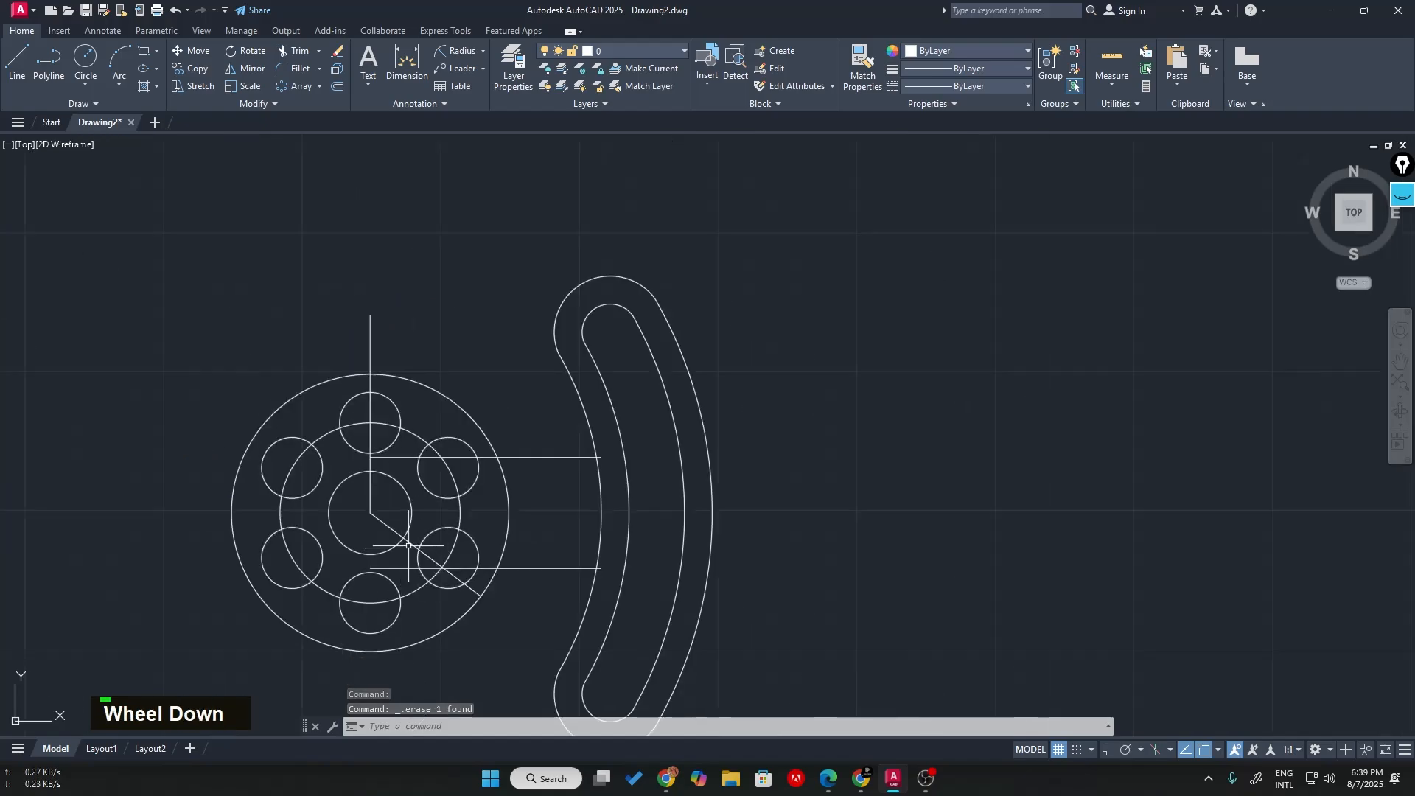
pyautogui.click(392, 526)
pyautogui.press('Delete')
pyautogui.click(370, 480)
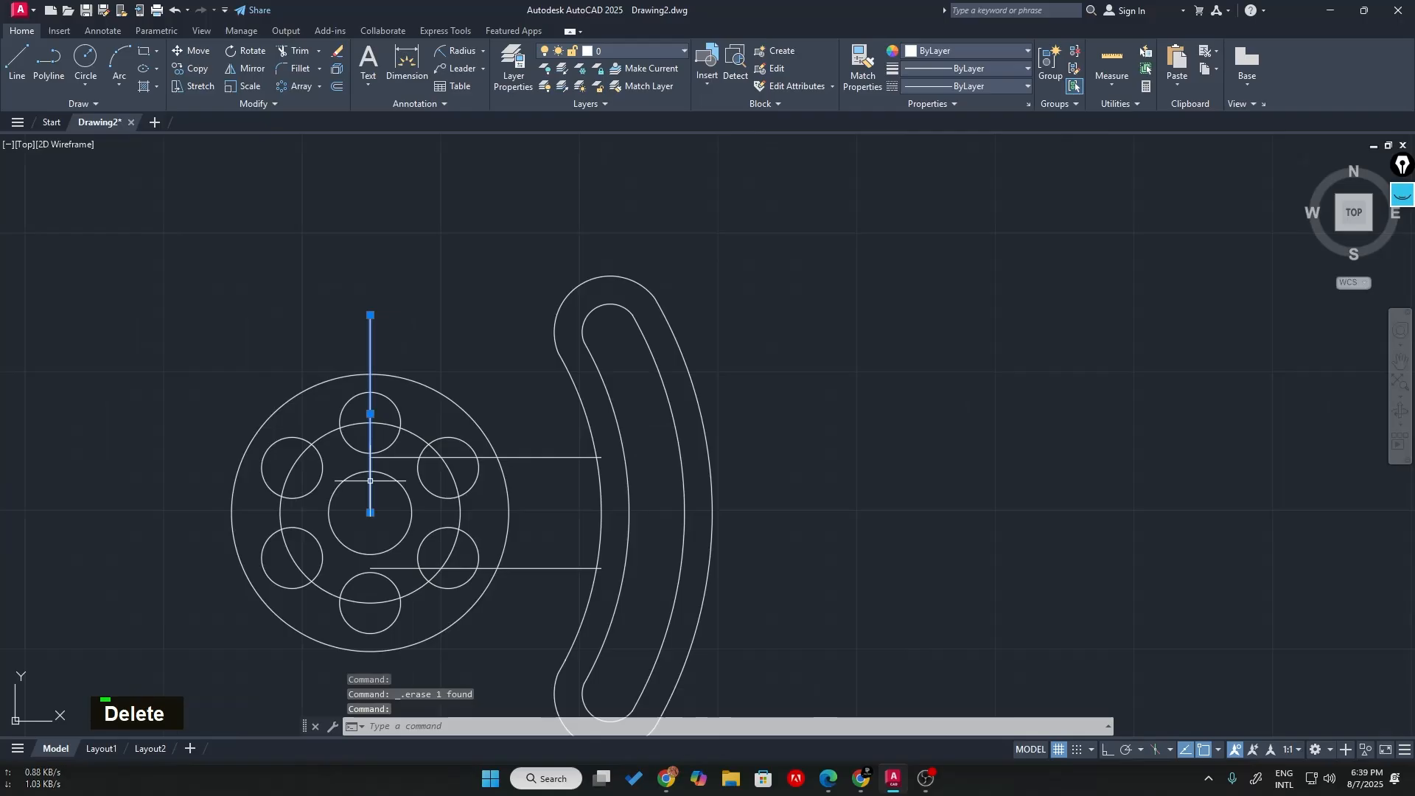
pyautogui.press('Delete')
# - Erase the construction circle running through the centres of the disc's six small holes
pyautogui.scroll(2, 568, 458)
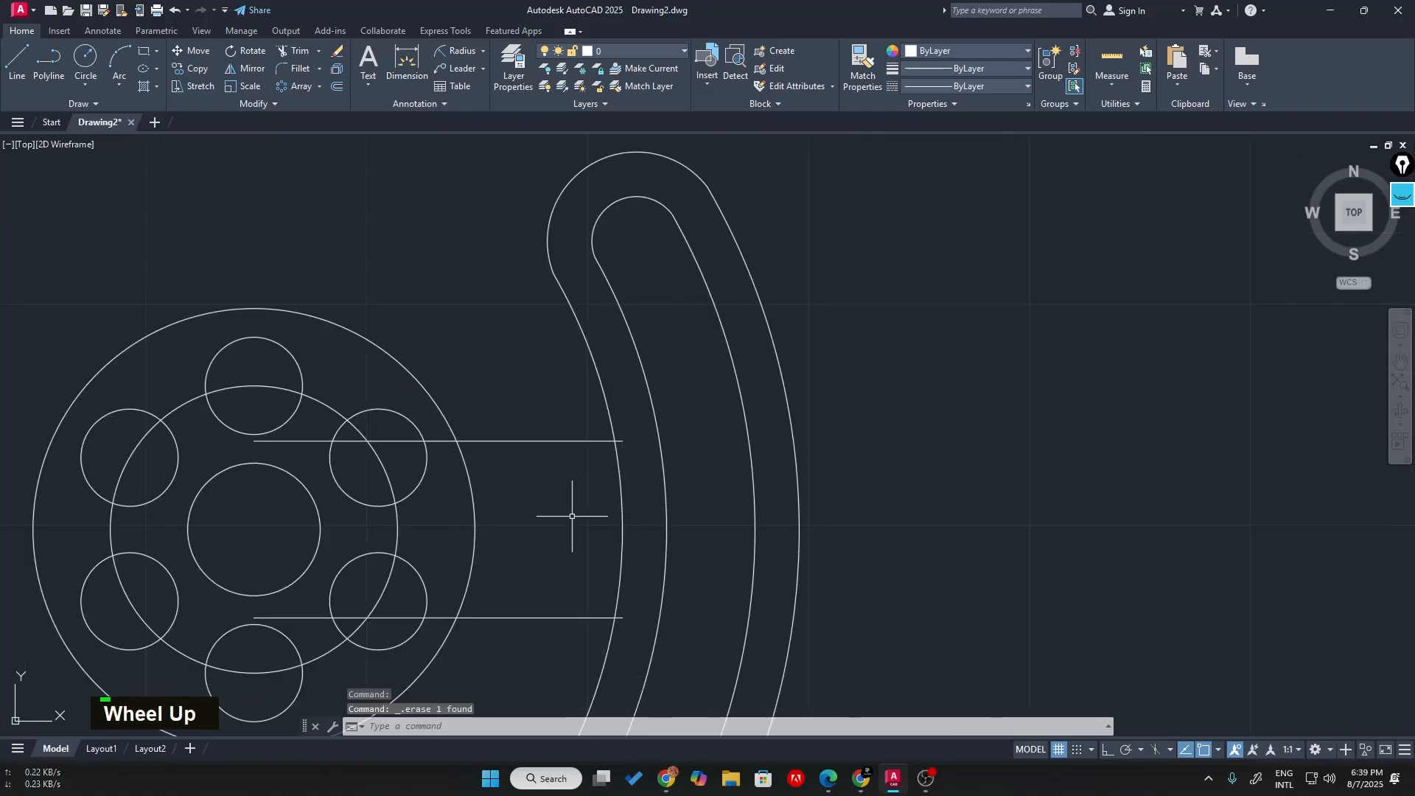
pyautogui.moveTo(573, 506)
pyautogui.mouseDown(button='middle')
pyautogui.moveTo(622, 465)
pyautogui.moveTo(610, 447)
pyautogui.mouseUp(button='middle')
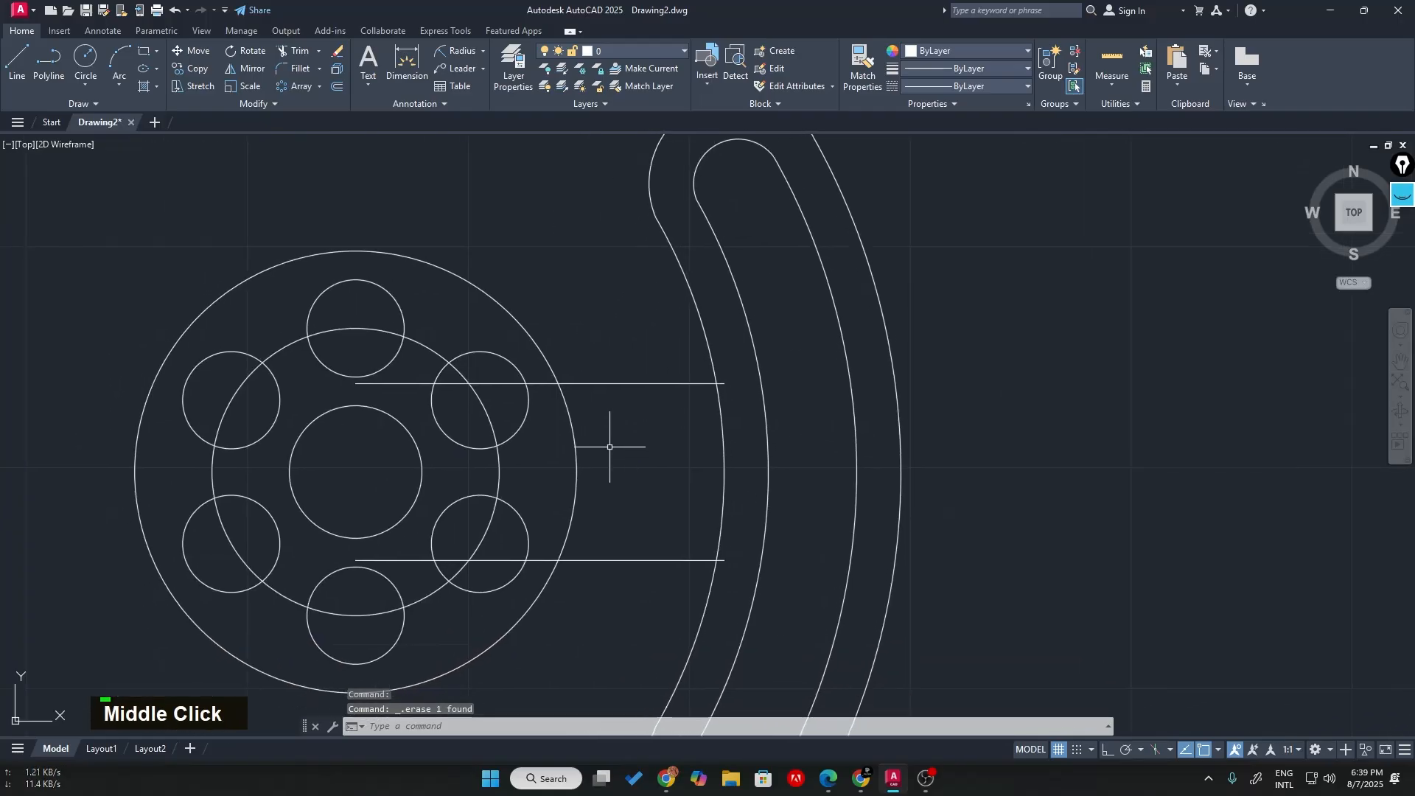
pyautogui.click(282, 352)
pyautogui.press('Delete')
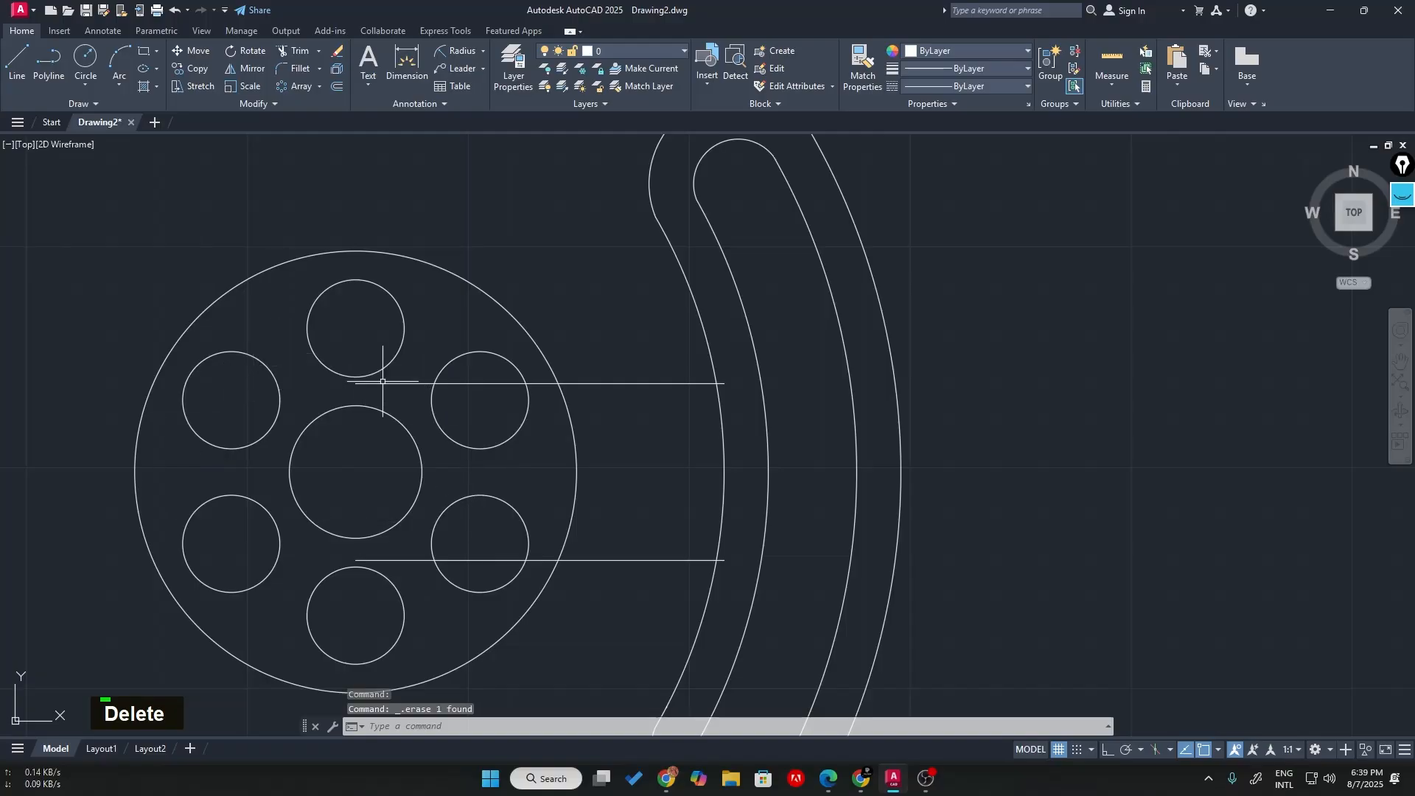
# - Trim the end of the upper neck line that projects past the slot body's nearest edge
pyautogui.scroll(1, 558, 429)
pyautogui.scroll(2, 739, 401)
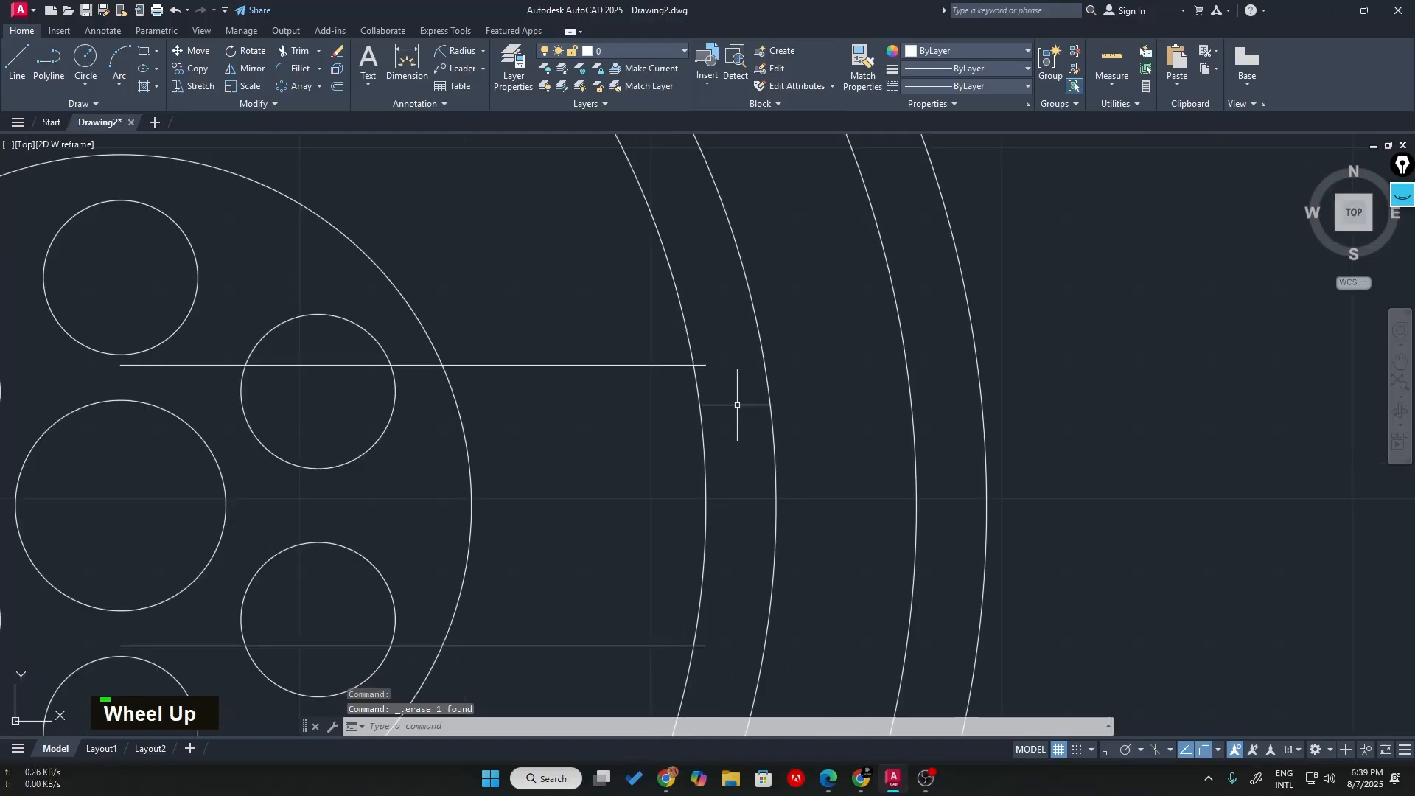
pyautogui.write('tr')
pyautogui.press('Return')
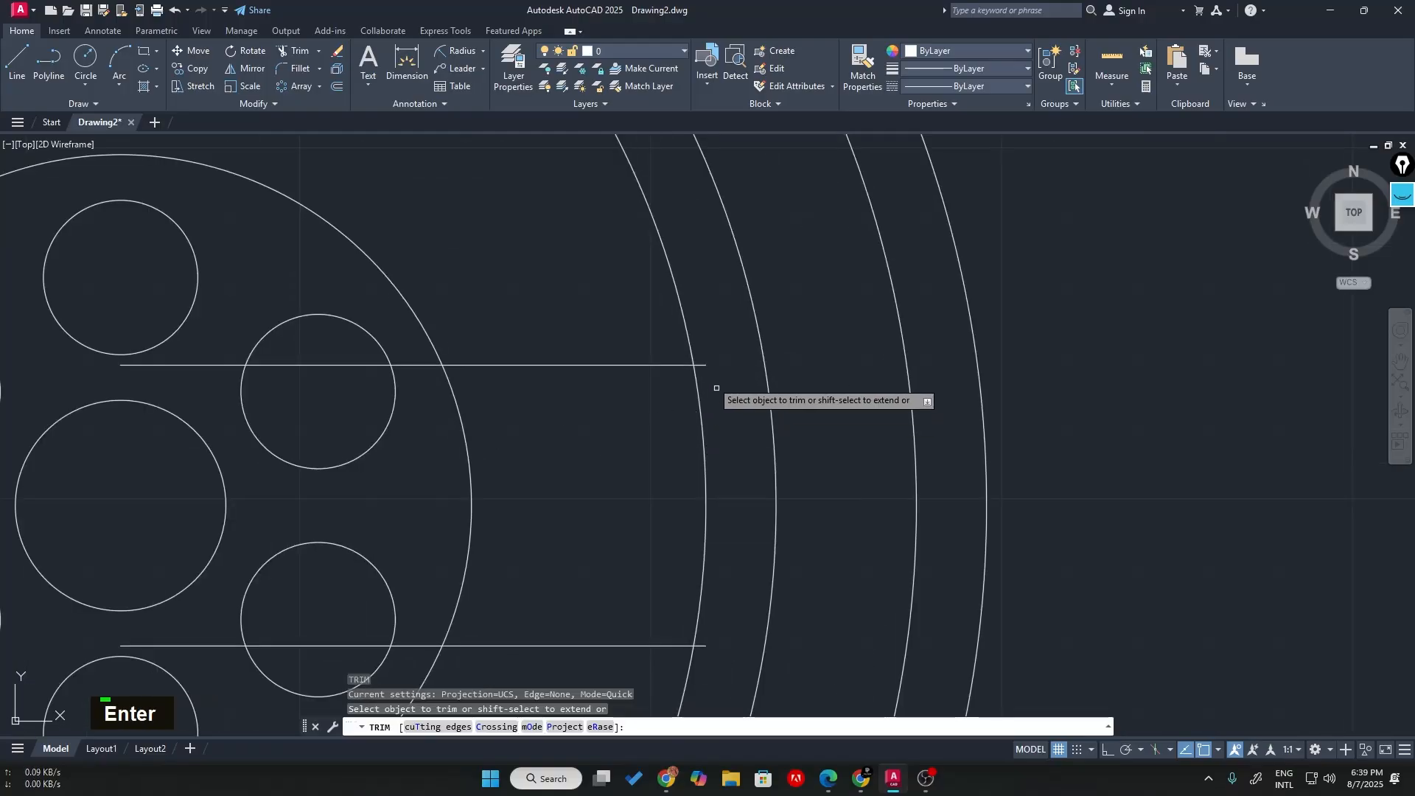
pyautogui.scroll(3, 714, 365)
pyautogui.click(687, 344)
pyautogui.click(689, 395)
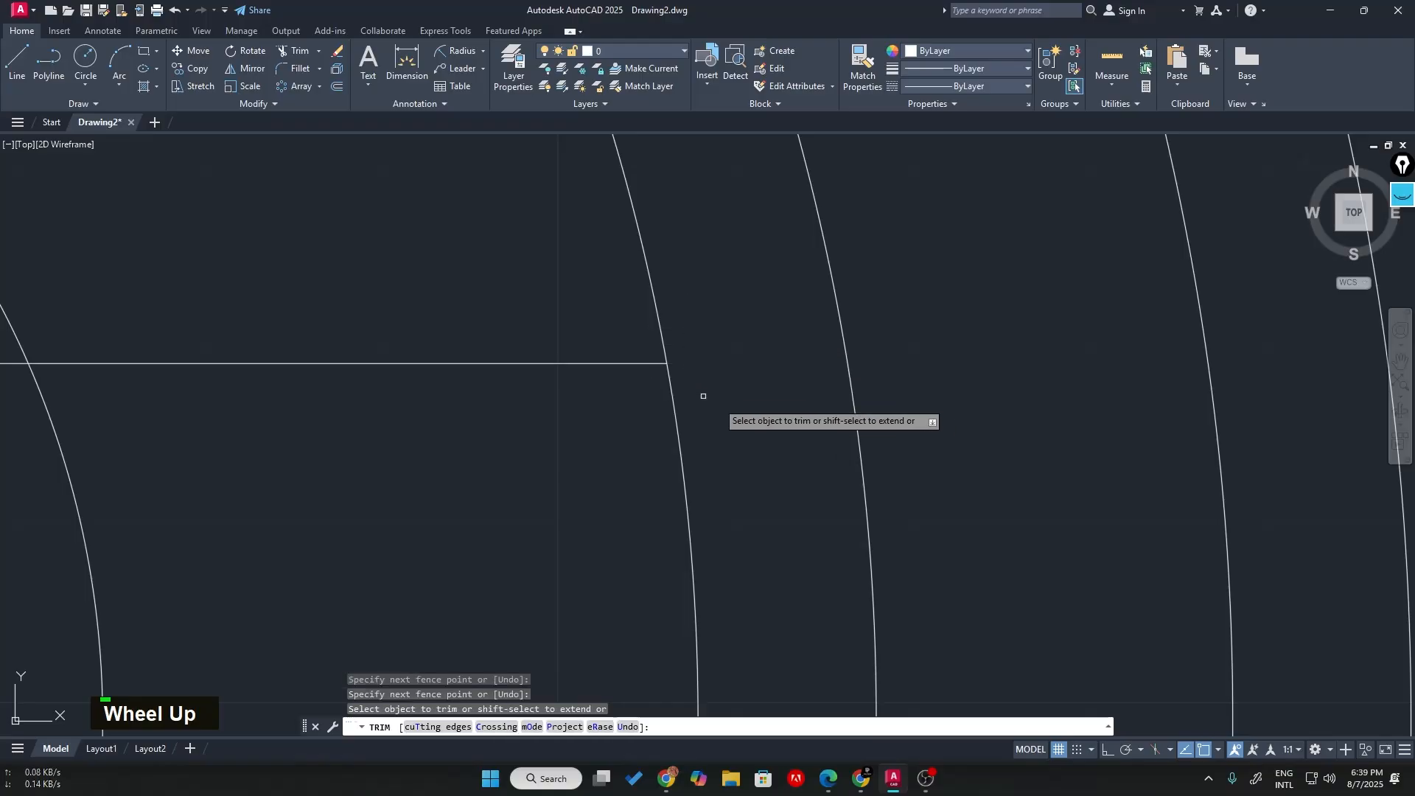
# - Trim the slot body's nearest arc between the two neck lines and the lower neck line's projecting end
pyautogui.scroll(-8, 726, 413)
pyautogui.click(718, 471)
pyautogui.click(728, 474)
pyautogui.scroll(8, 724, 519)
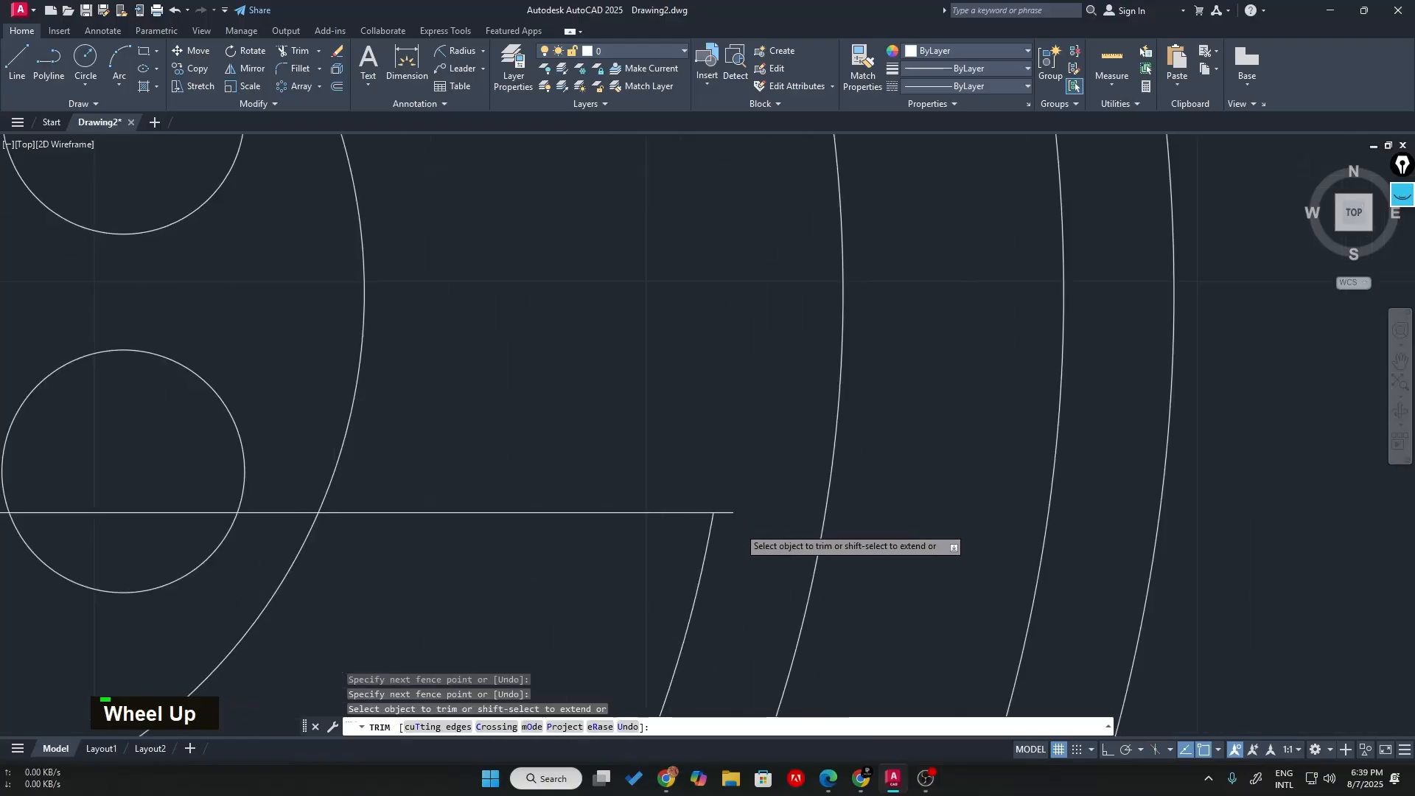
pyautogui.click(713, 483)
pyautogui.click(718, 512)
pyautogui.scroll(-8, 729, 398)
pyautogui.moveTo(959, 357); pyautogui.dragTo(914, 457, button='middle')
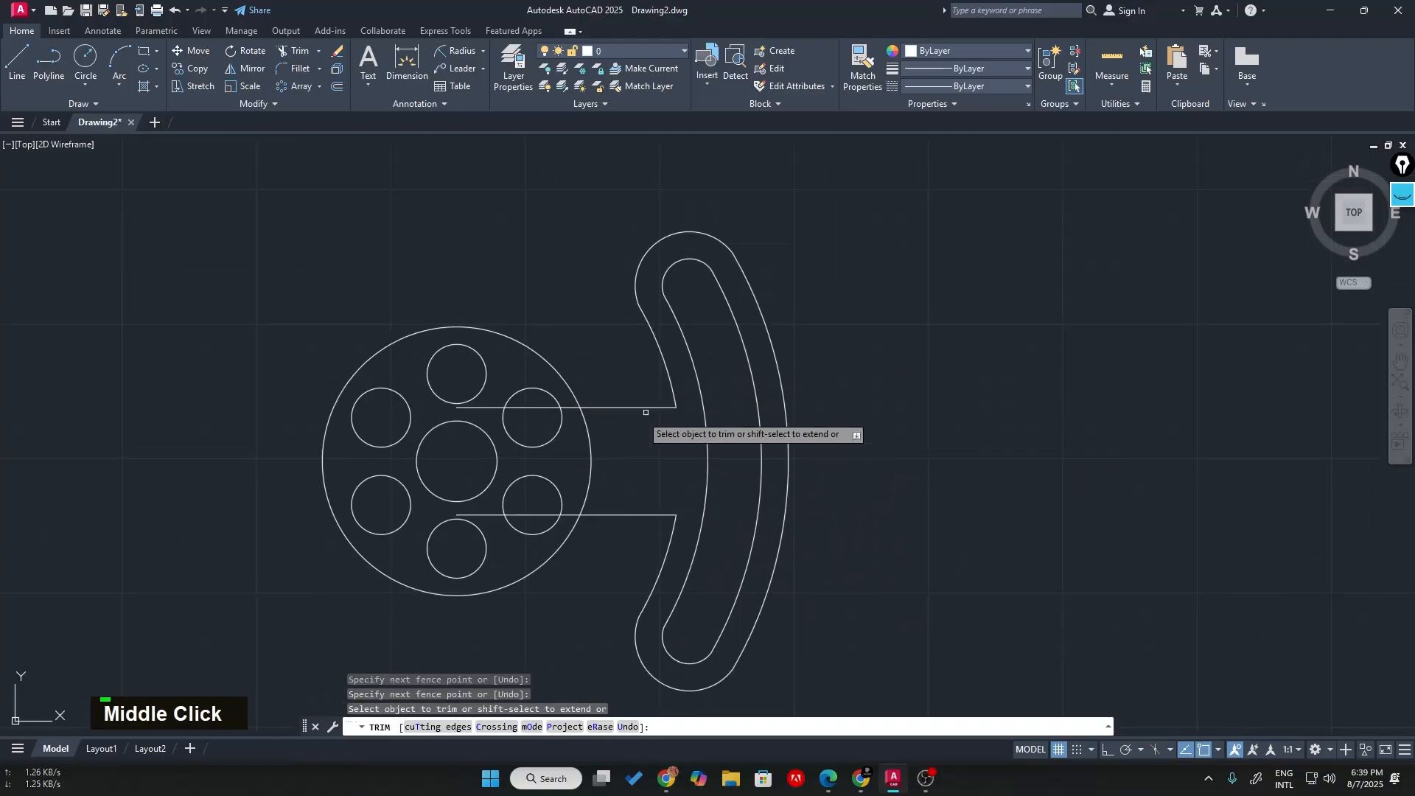
# - Trim away the portions of both neck lines that lie inside the disc
pyautogui.scroll(4, 621, 413)
pyautogui.click(493, 377)
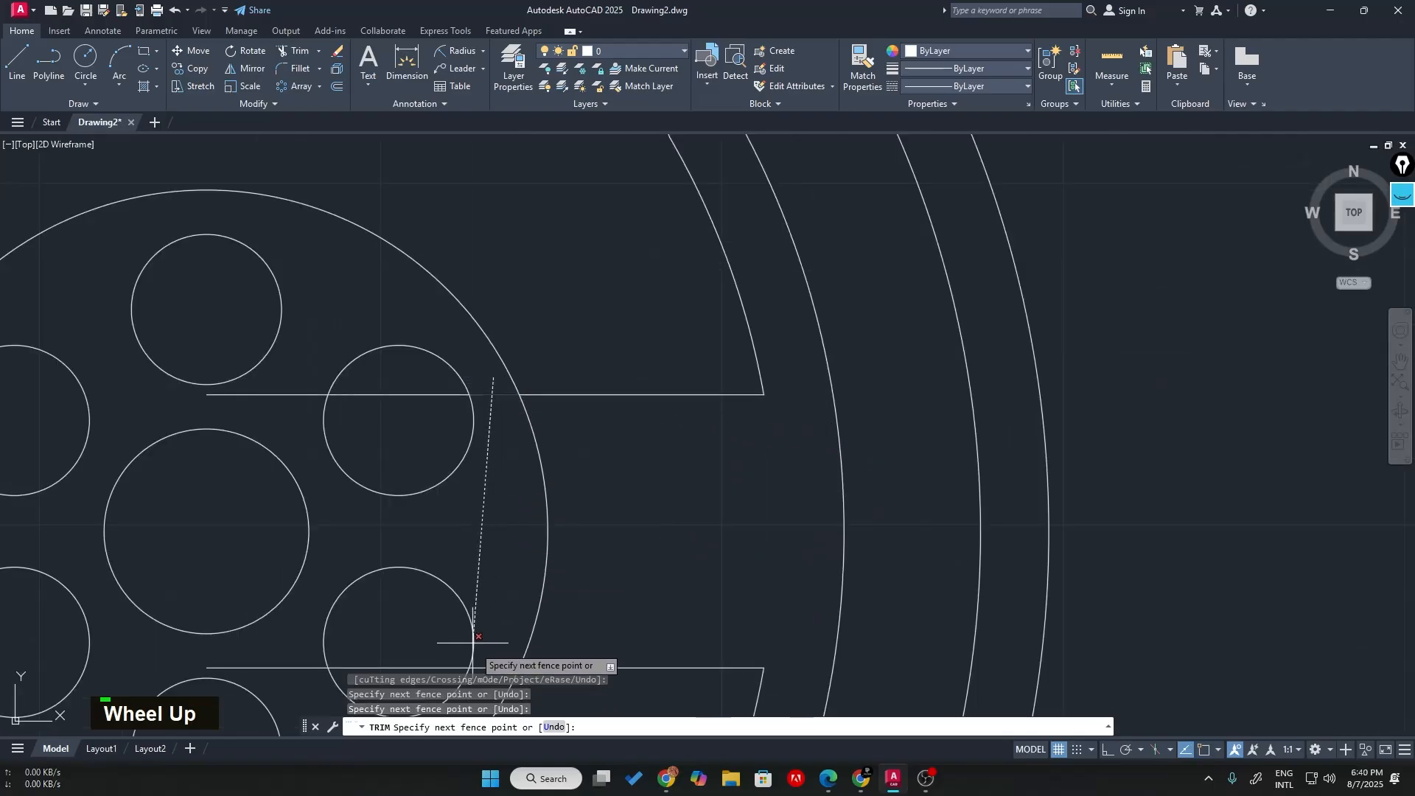
pyautogui.click(496, 669)
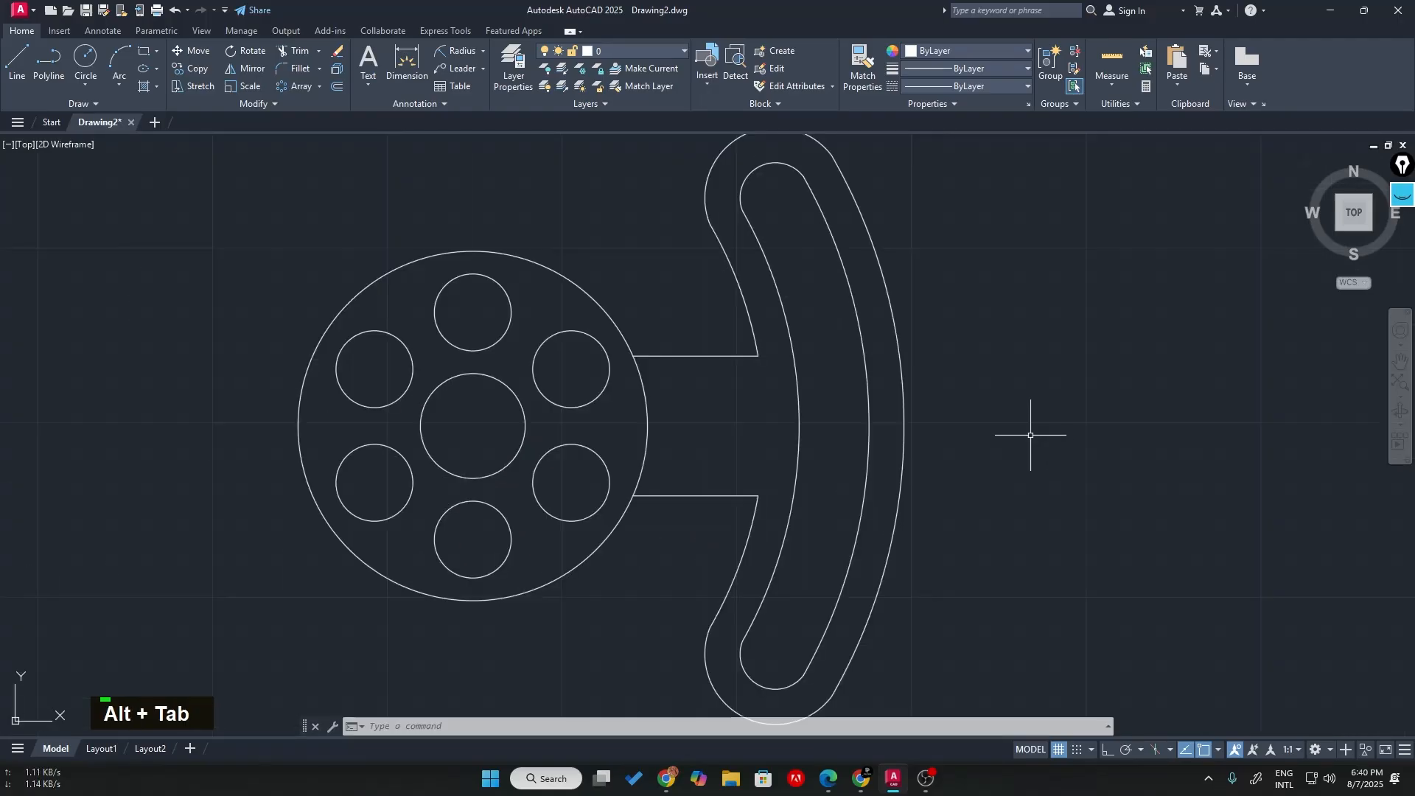
# - Check the neck's corner radii in the exercise PDF, and in AutoCAD fillet the disc and upper neck line with radius 5
pyautogui.hotkey('alt', 'Tab')
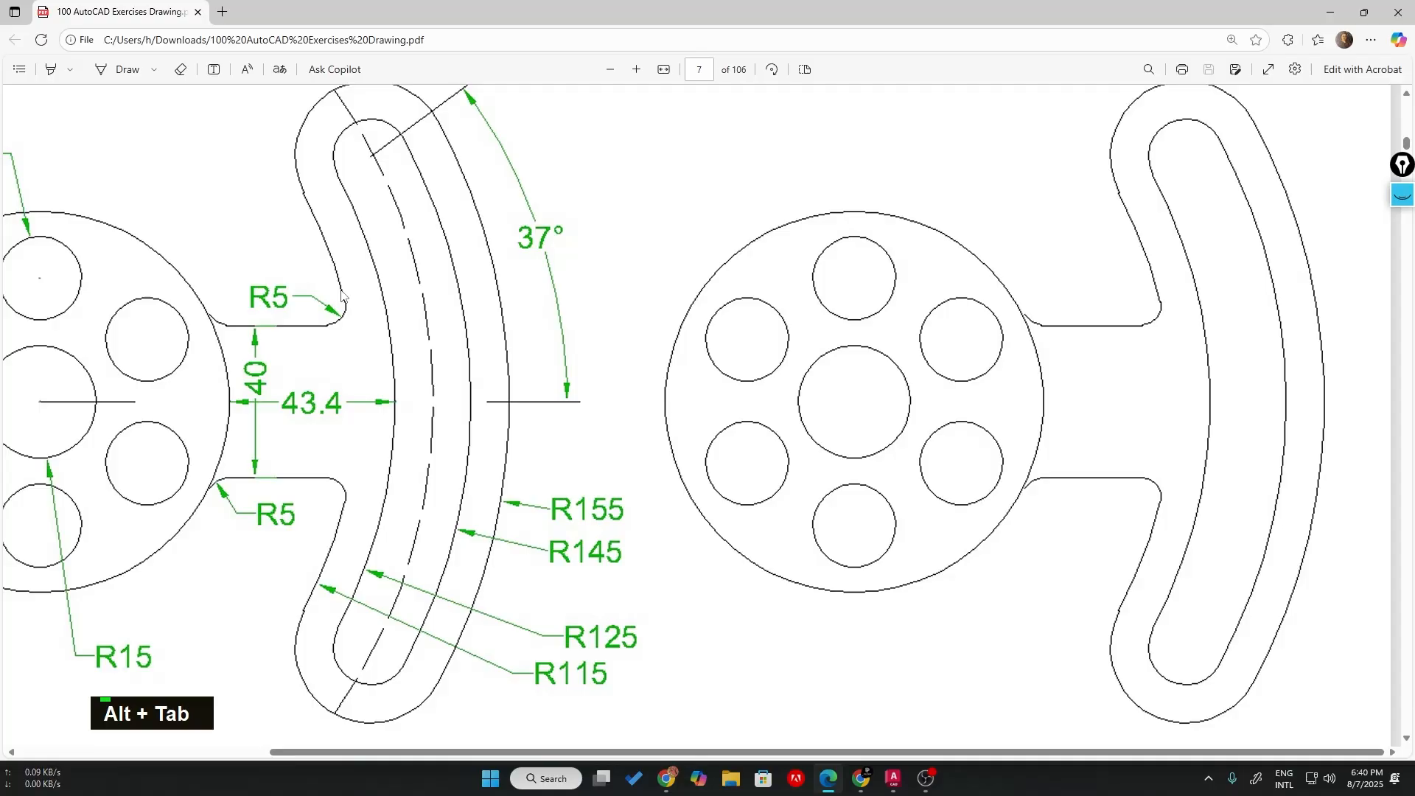
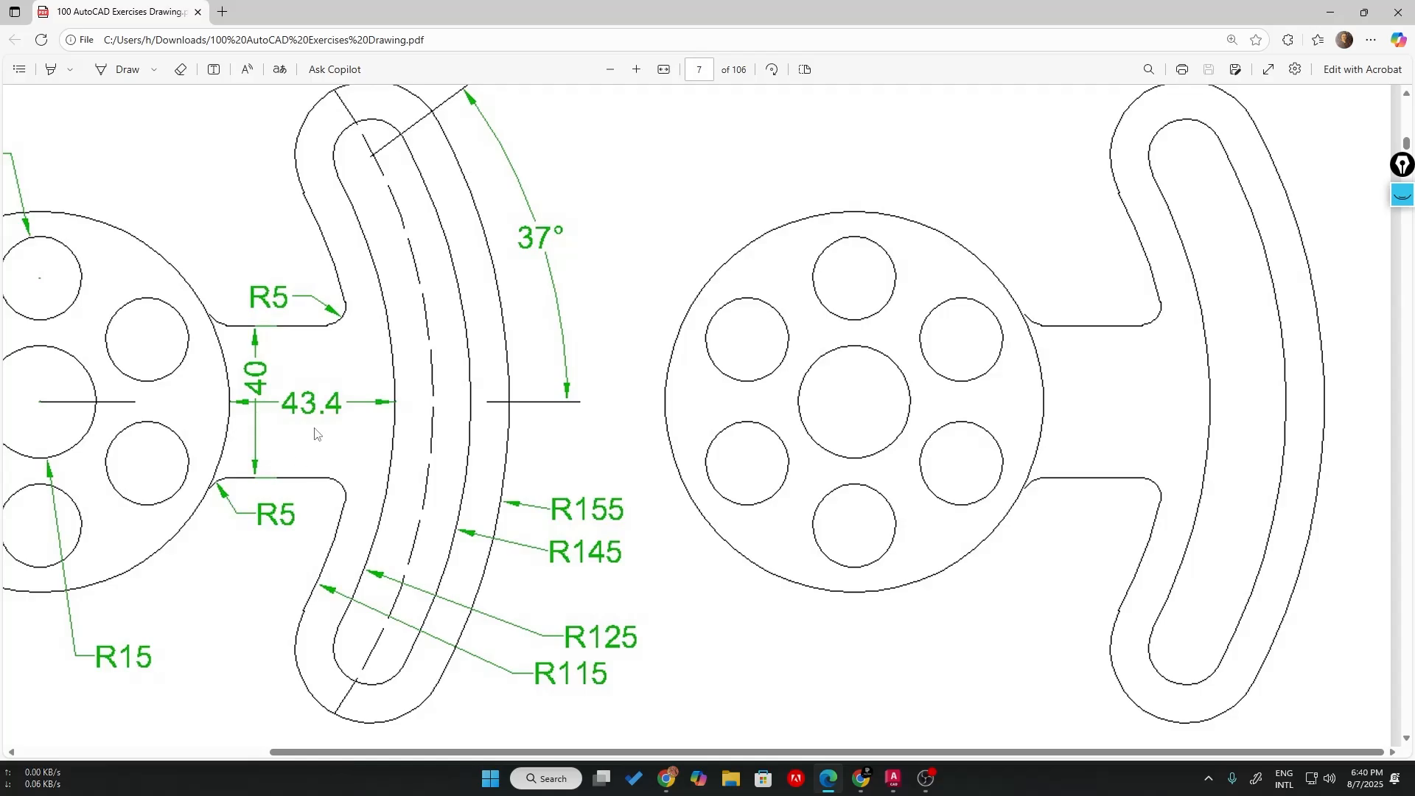
pyautogui.hotkey('alt', 'Tab')
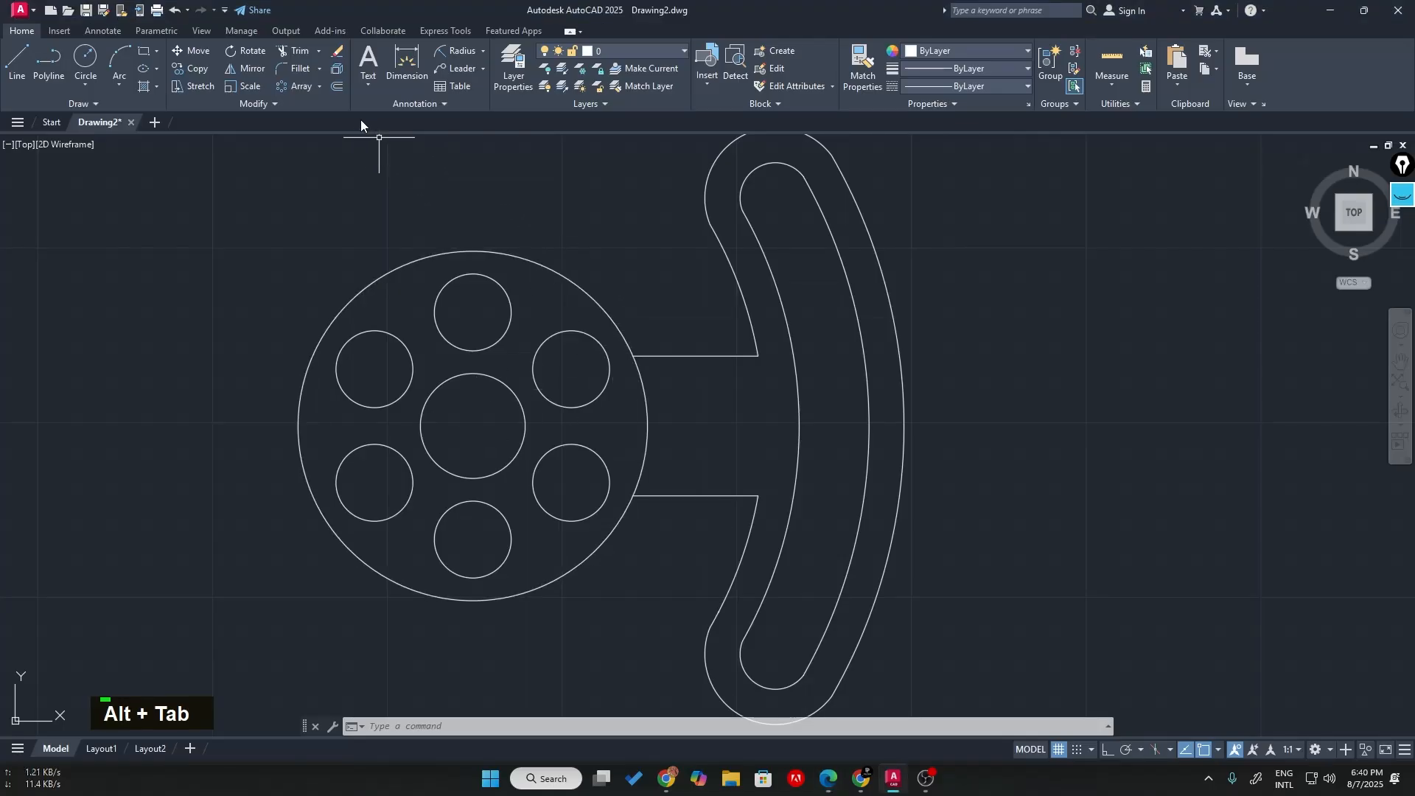
pyautogui.click(301, 70)
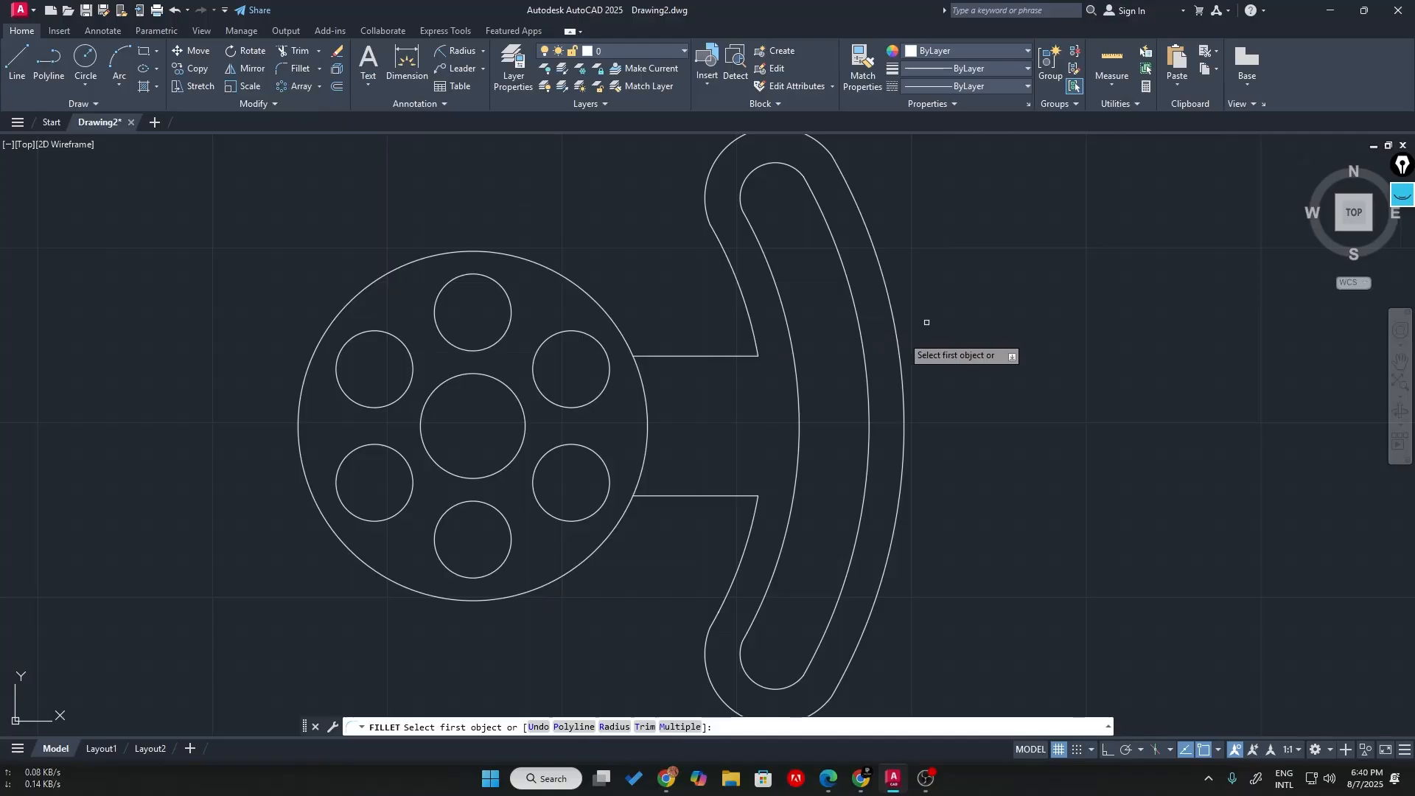
pyautogui.click(615, 727)
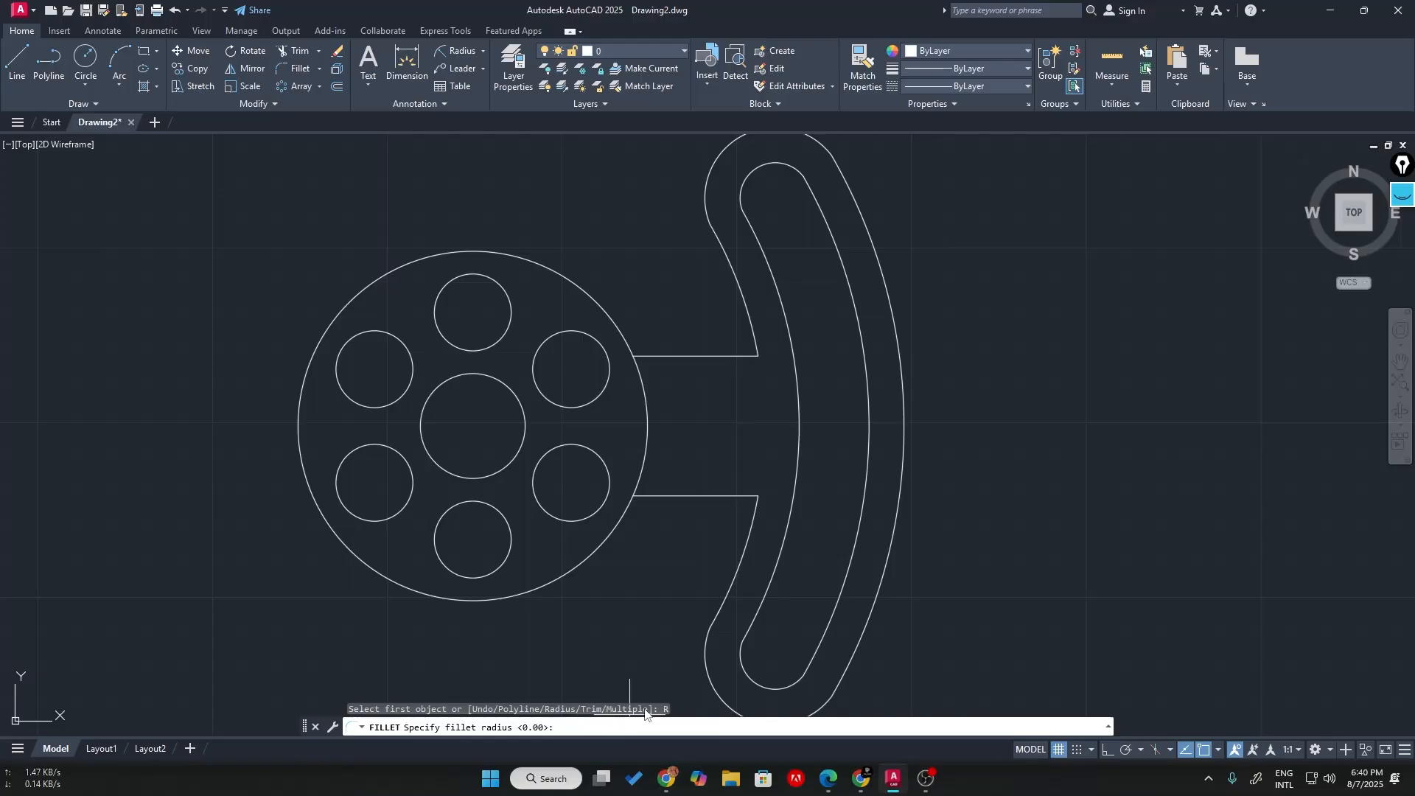
pyautogui.write('5')
pyautogui.press('Return')
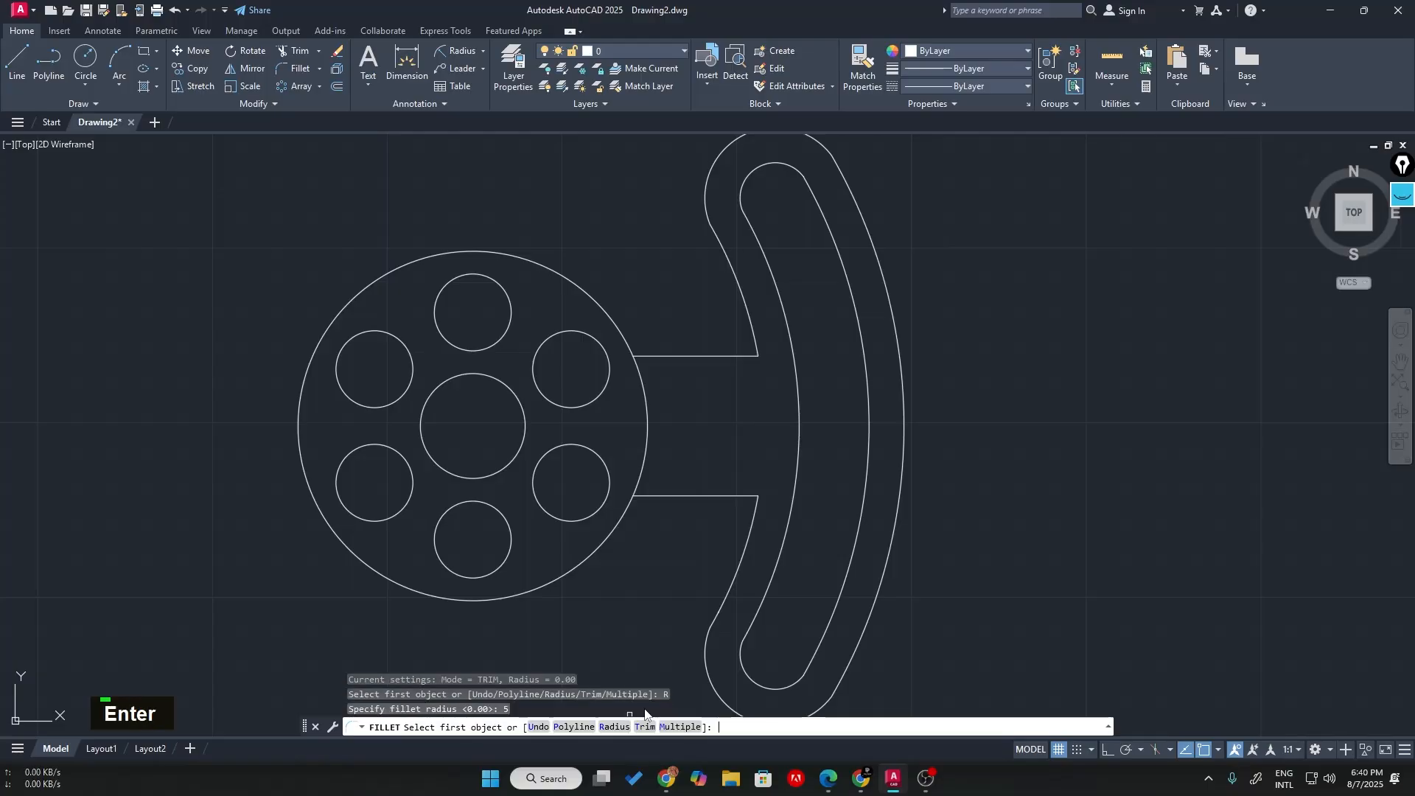
pyautogui.scroll(6, 632, 350)
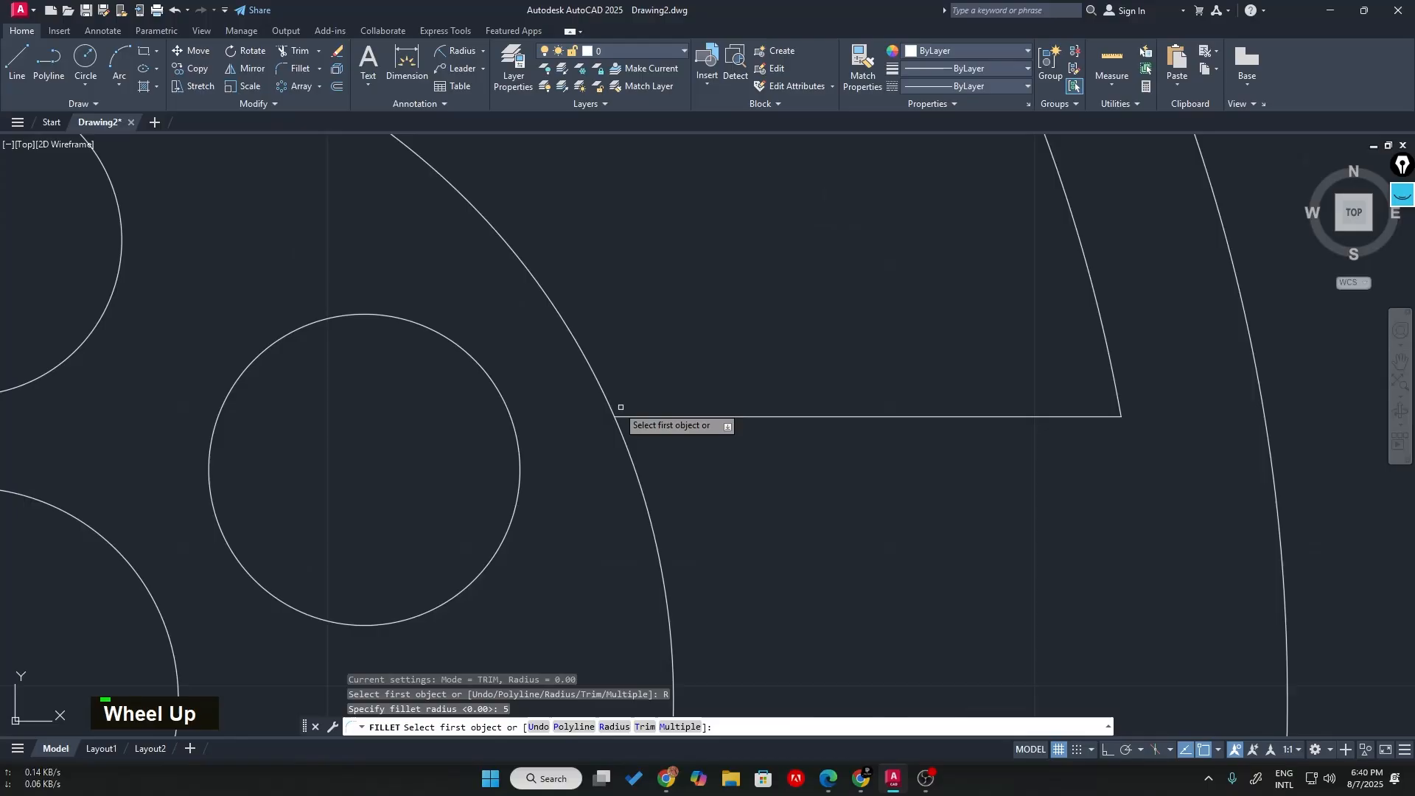
pyautogui.click(604, 396)
pyautogui.click(642, 416)
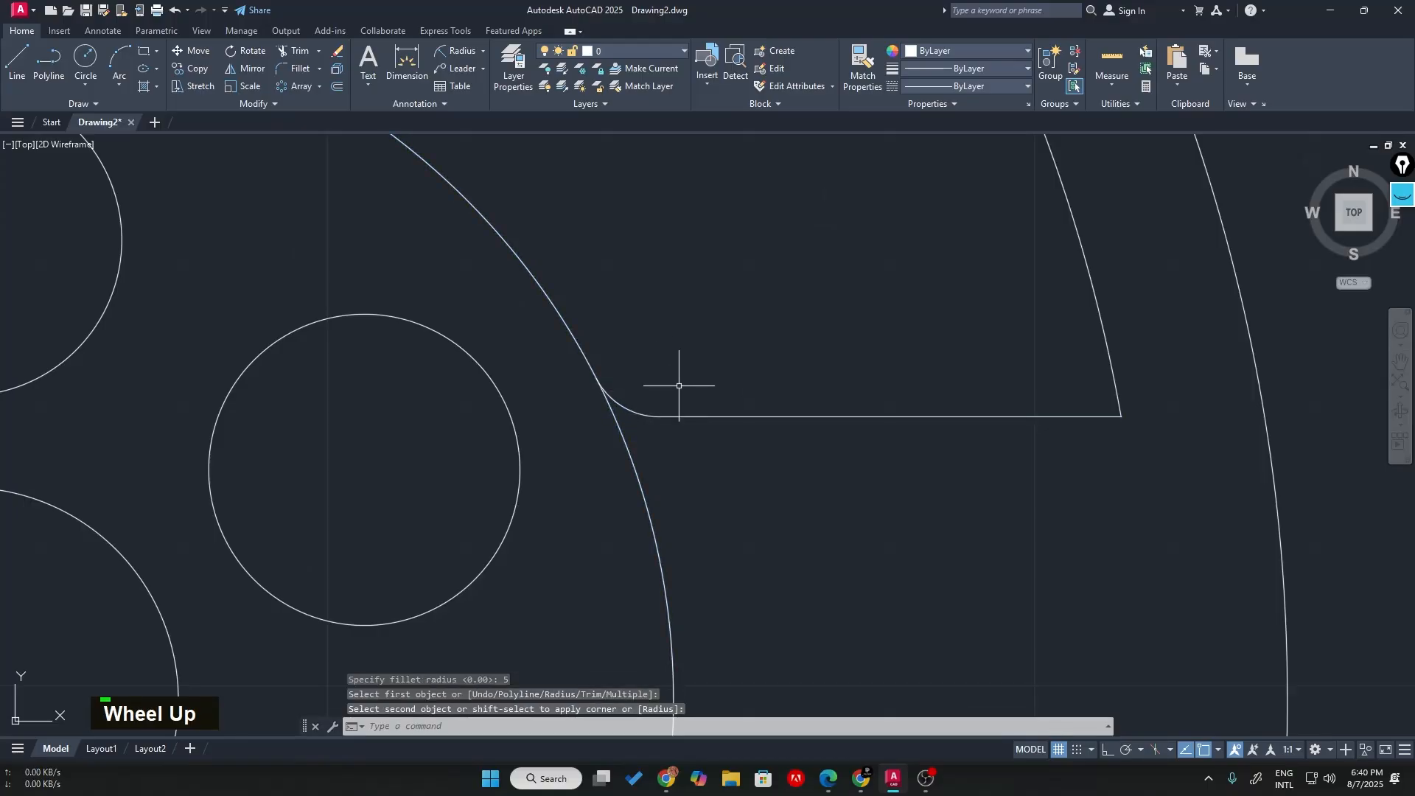
# - Fillet the corner between the upper neck line and the slot body's arc with radius 5
pyautogui.write('f')
pyautogui.press('Return')
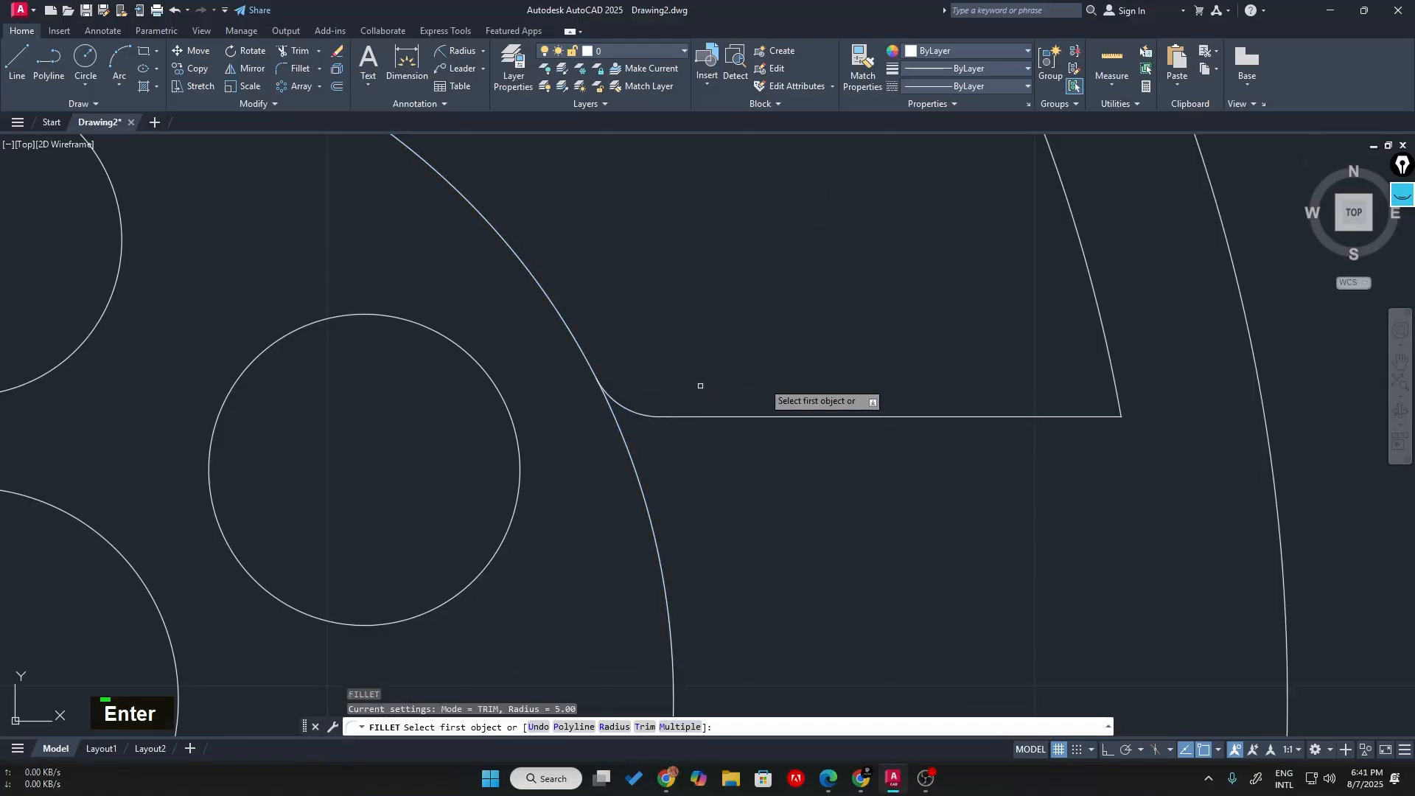
pyautogui.click(1111, 359)
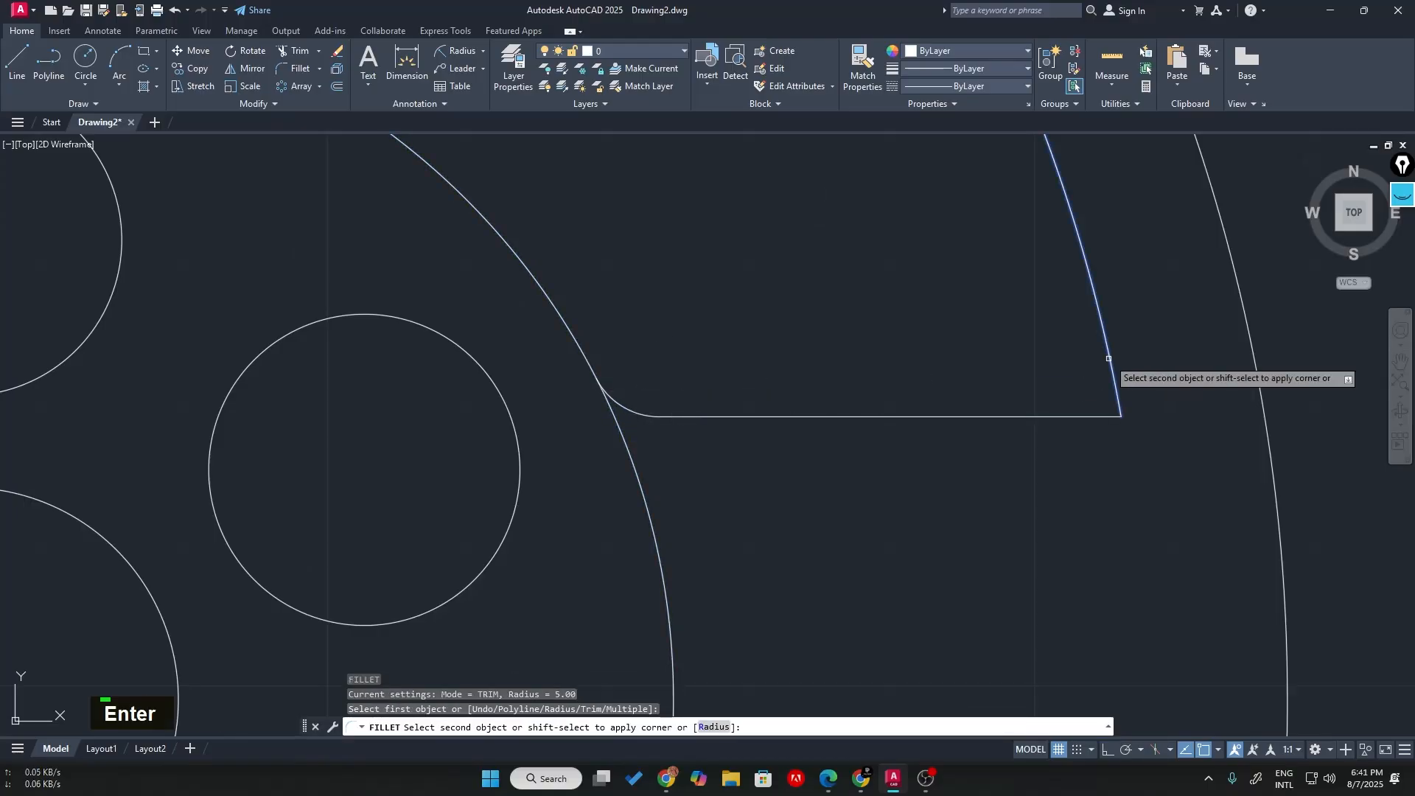
pyautogui.click(1093, 417)
# - Fillet the corner between the disc and the lower neck line with radius 5
pyautogui.scroll(-2, 1092, 417)
pyautogui.moveTo(980, 448); pyautogui.dragTo(749, 174, button='middle')
pyautogui.moveTo(740, 459); pyautogui.dragTo(755, 361, button='middle')
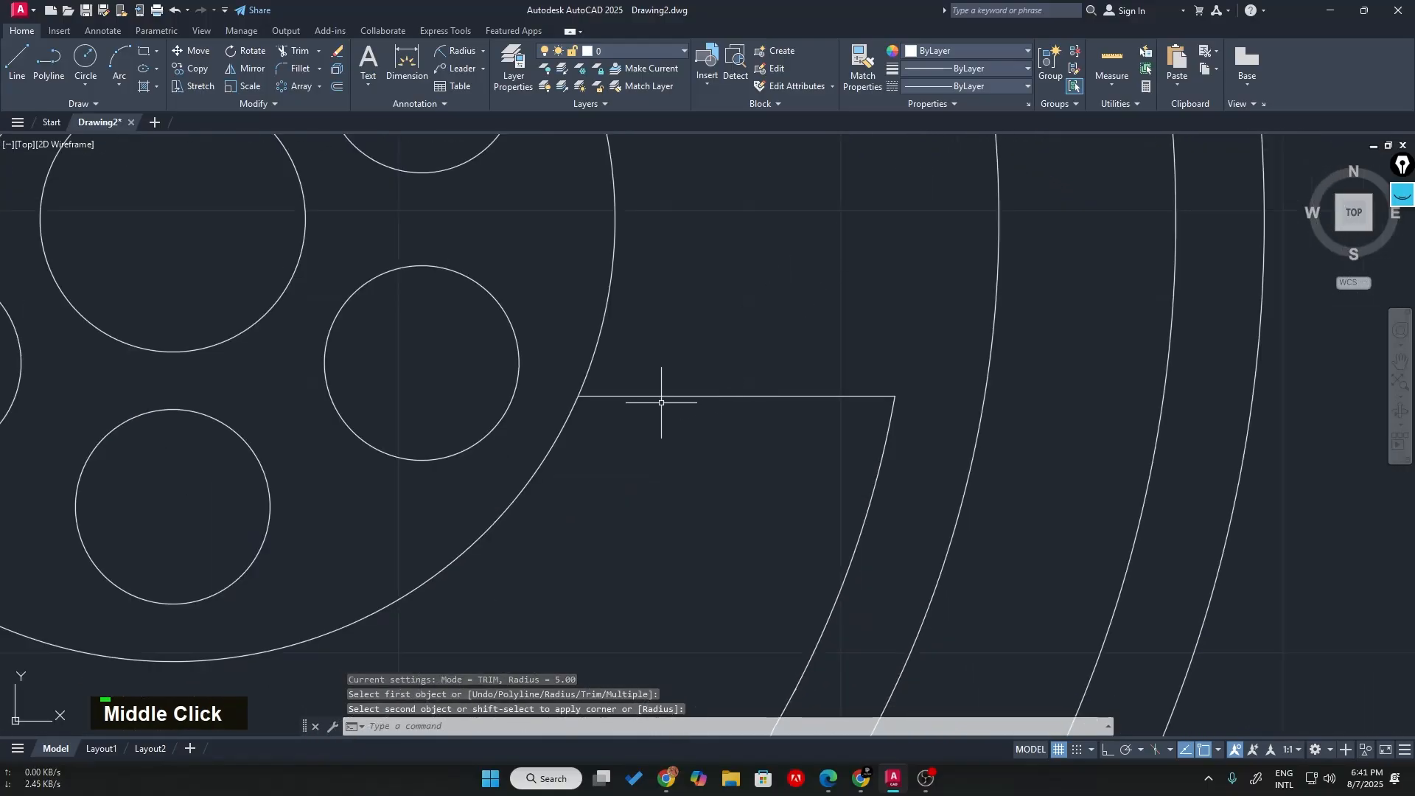
pyautogui.write('f')
pyautogui.press('Return')
pyautogui.click(580, 406)
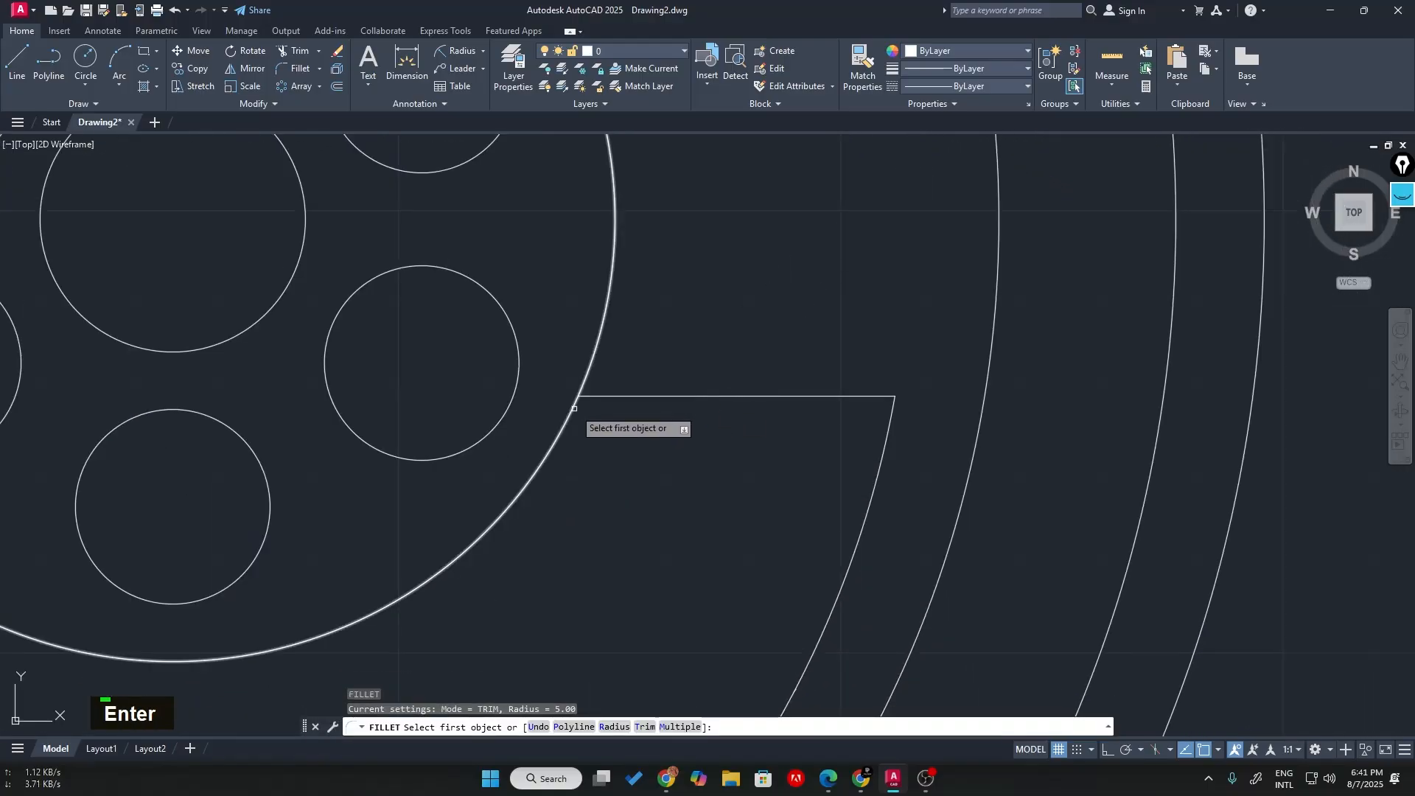
pyautogui.click(601, 397)
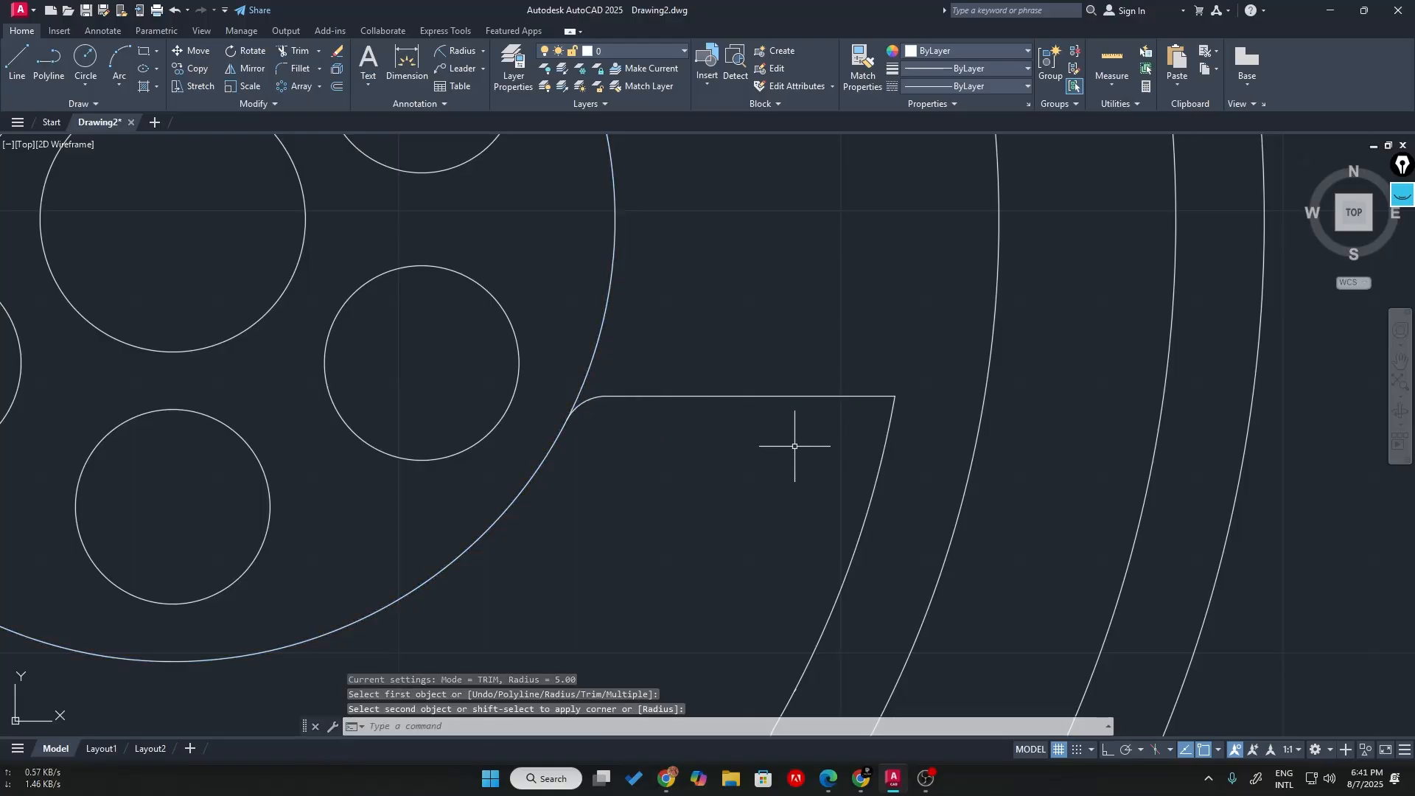
# - Fillet the corner between the lower neck line and the slot body's arc with radius 5
pyautogui.press('Return')
pyautogui.click(887, 457)
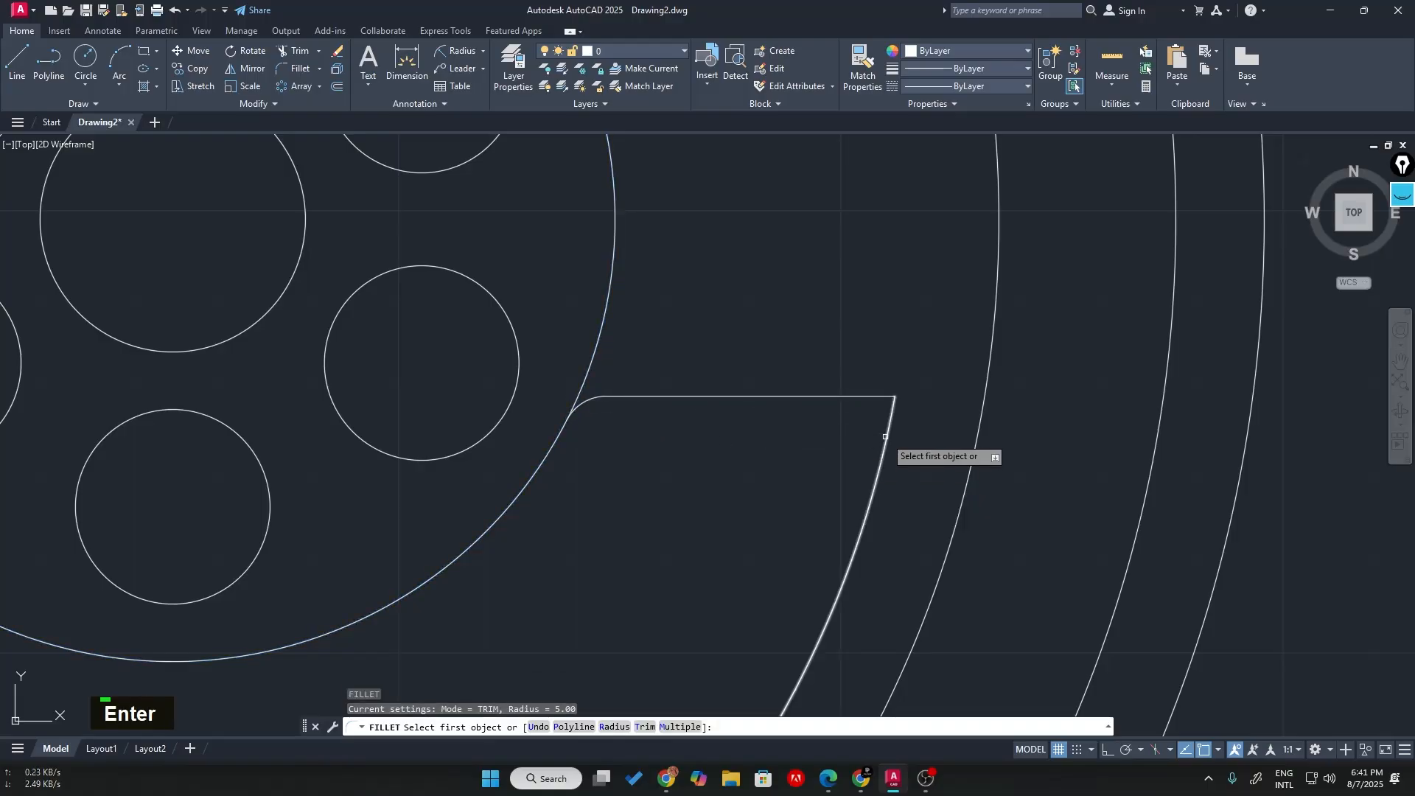
pyautogui.click(866, 398)
pyautogui.scroll(-2, 869, 395)
pyautogui.moveTo(1017, 379); pyautogui.dragTo(941, 354, button='middle')
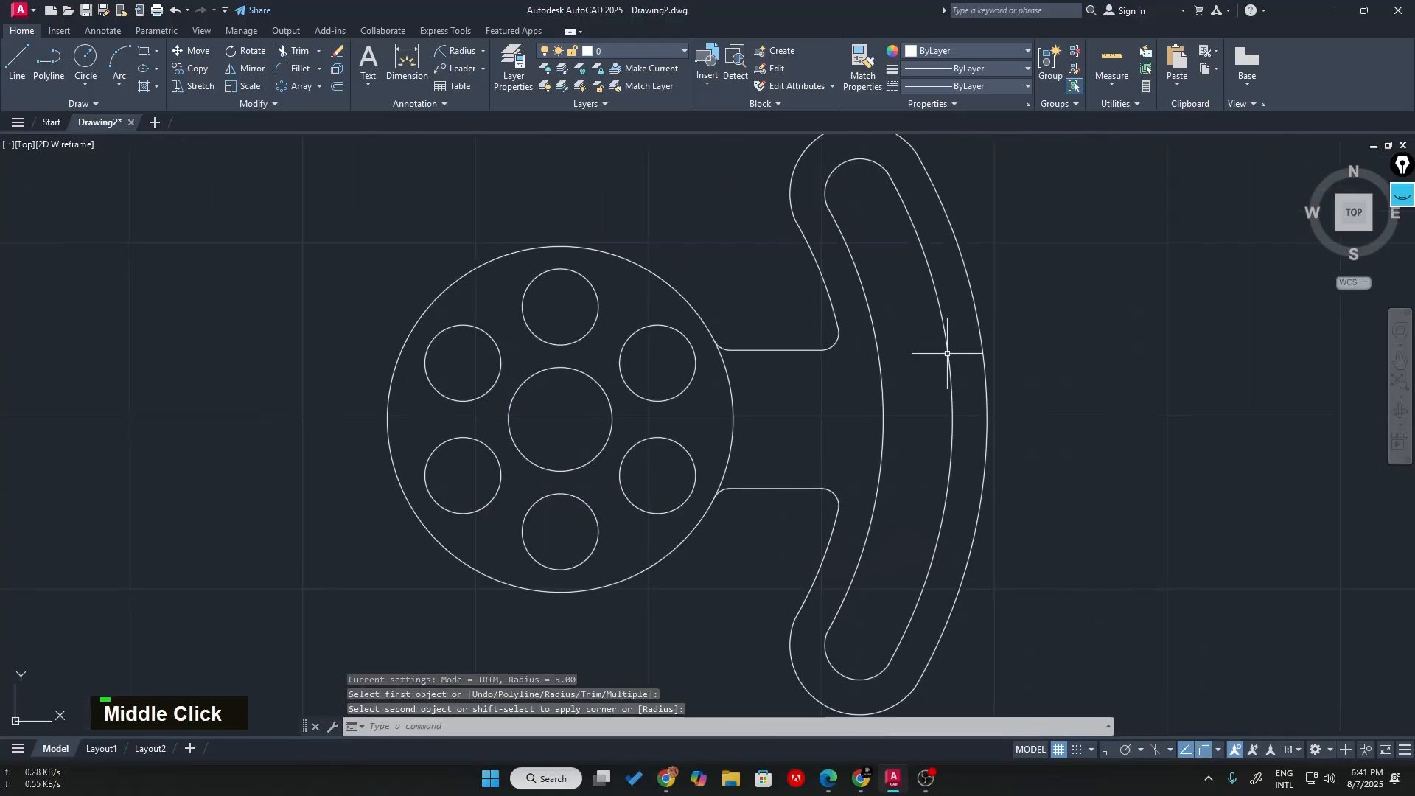
pyautogui.scroll(-2, 942, 354)
pyautogui.moveTo(1070, 345)
pyautogui.mouseDown(button='middle')
pyautogui.moveTo(790, 313)
pyautogui.moveTo(629, 326)
pyautogui.mouseUp(button='middle')
# - Check the full exercise drawing on page 7 of the PDF against the outline drawn in AutoCAD
pyautogui.hotkey('alt', 'Tab')
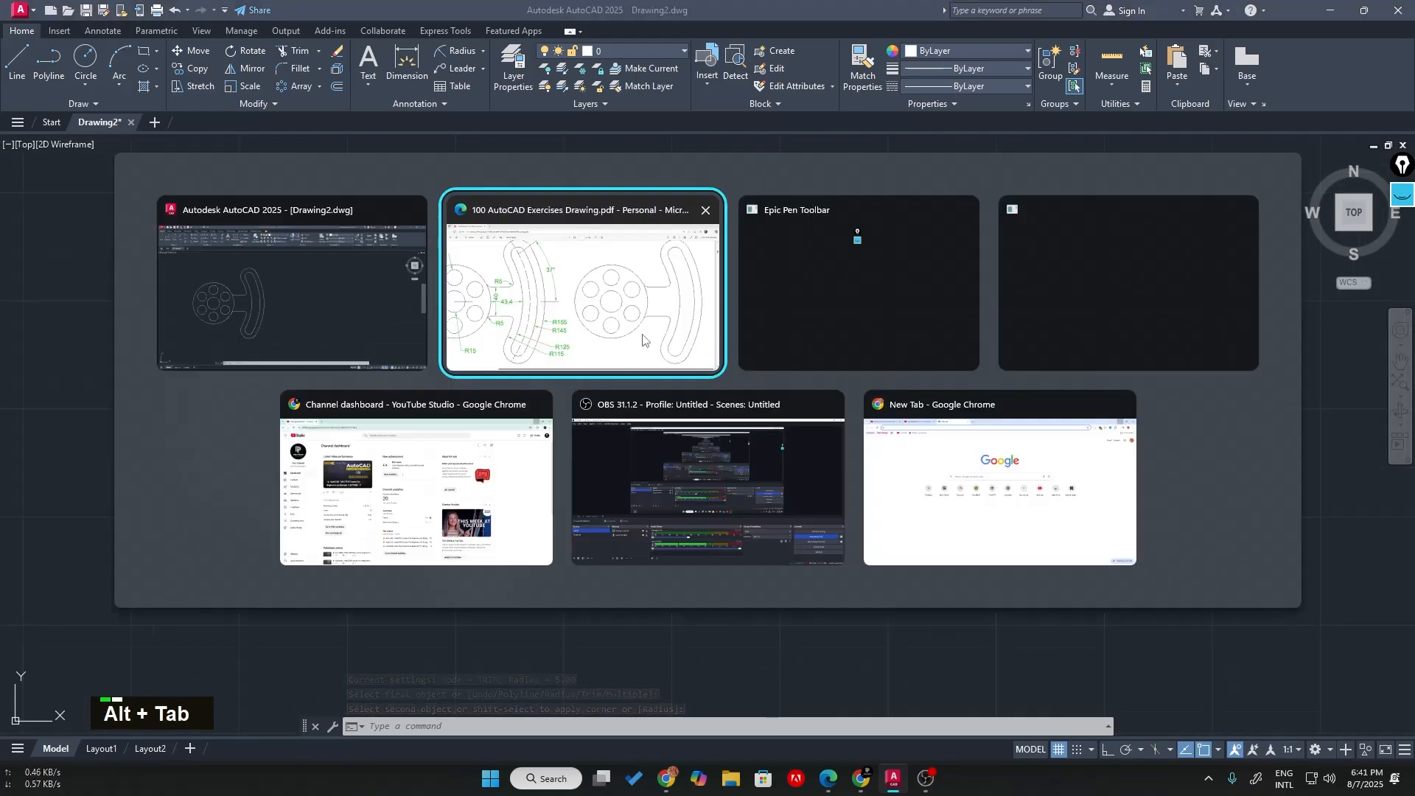
pyautogui.scroll(-1, 799, 251)
pyautogui.scroll(1, 803, 243)
pyautogui.keyDown('ctrl'); pyautogui.scroll(-2, 801, 258); pyautogui.keyUp('ctrl')
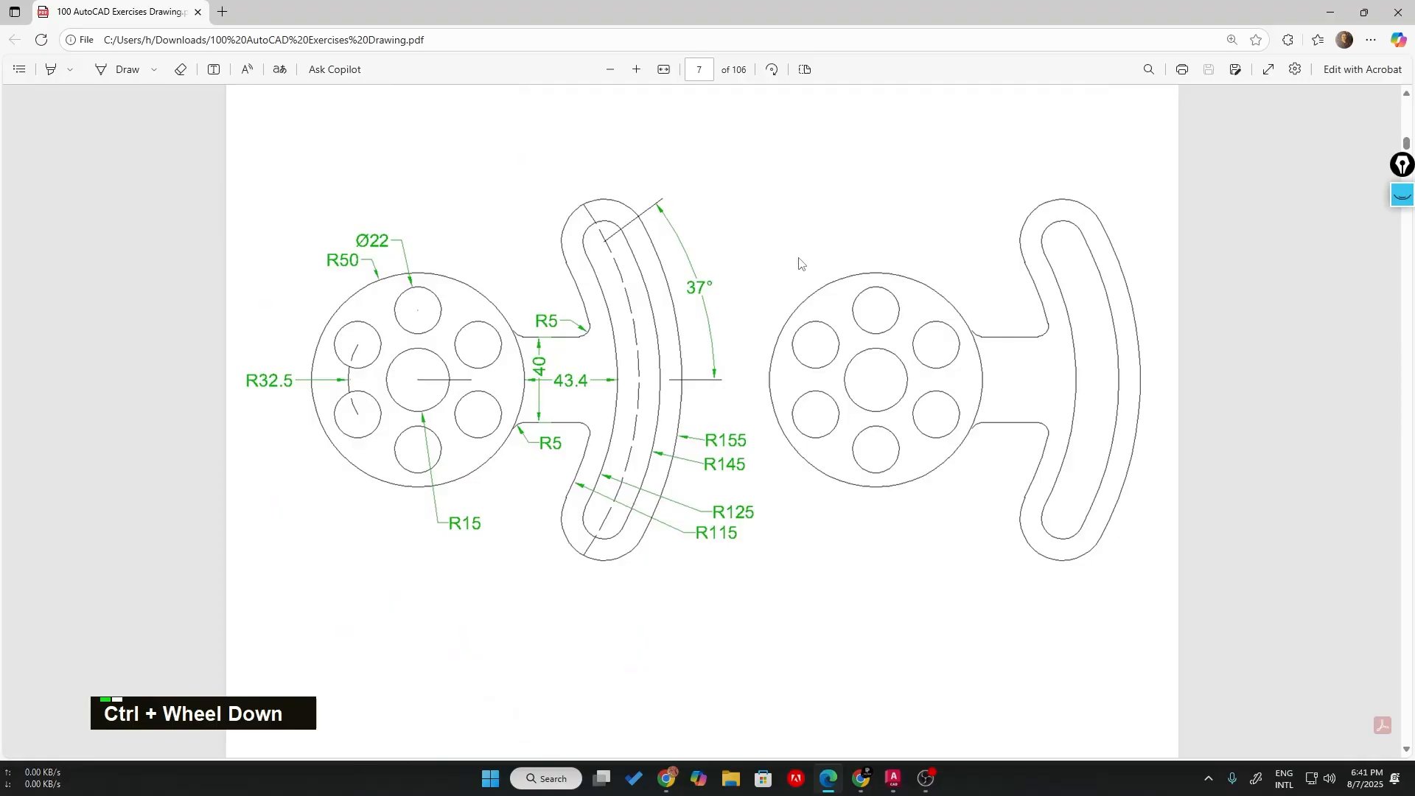
pyautogui.scroll(1, 868, 273)
pyautogui.hotkey('alt', 'Tab')
pyautogui.scroll(3, 660, 254)
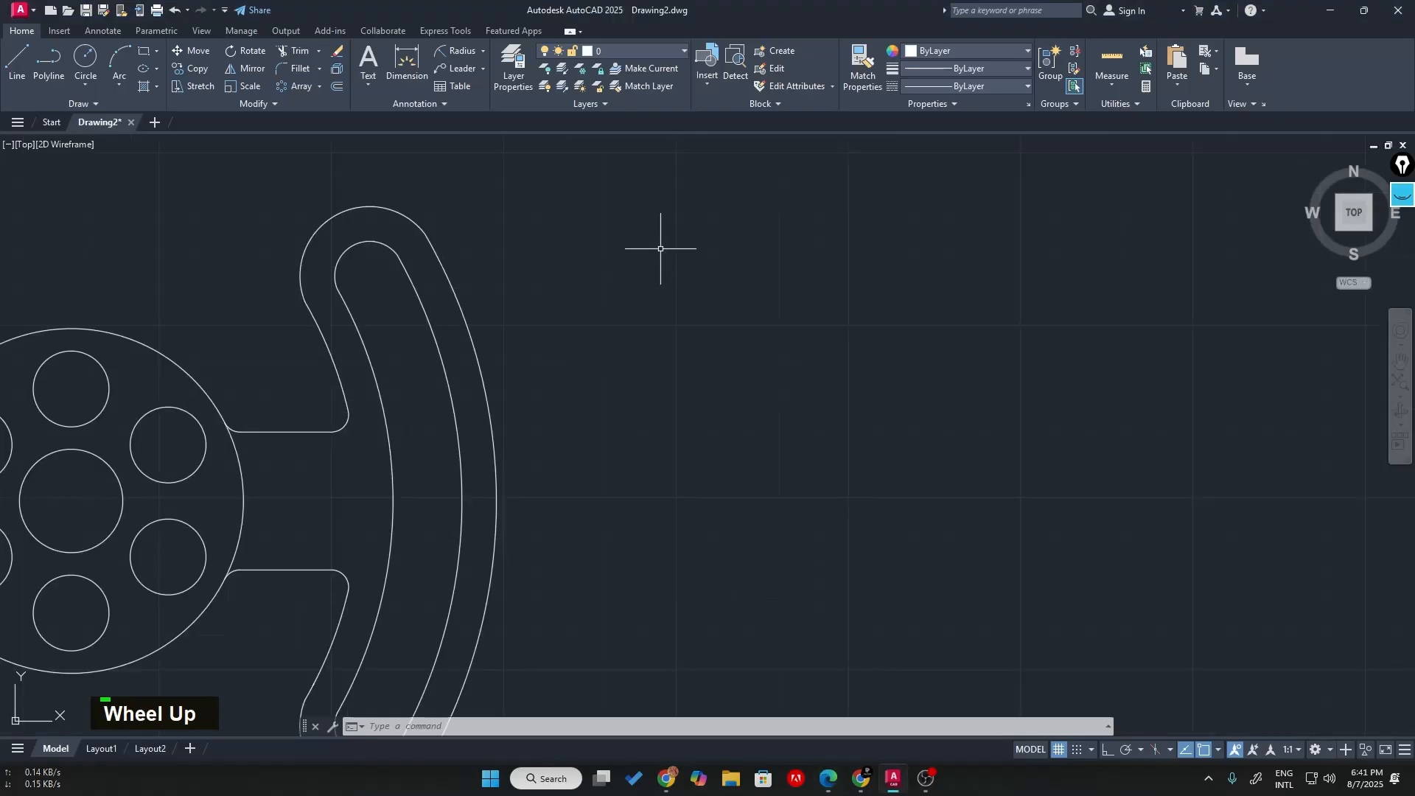
pyautogui.moveTo(664, 243)
pyautogui.mouseDown(button='middle')
pyautogui.moveTo(738, 219)
pyautogui.moveTo(906, 228)
pyautogui.mouseUp(button='middle')
pyautogui.scroll(-2, 847, 322)
pyautogui.moveTo(847, 322)
pyautogui.mouseDown(button='middle')
pyautogui.moveTo(811, 266)
pyautogui.moveTo(706, 291)
pyautogui.mouseUp(button='middle')
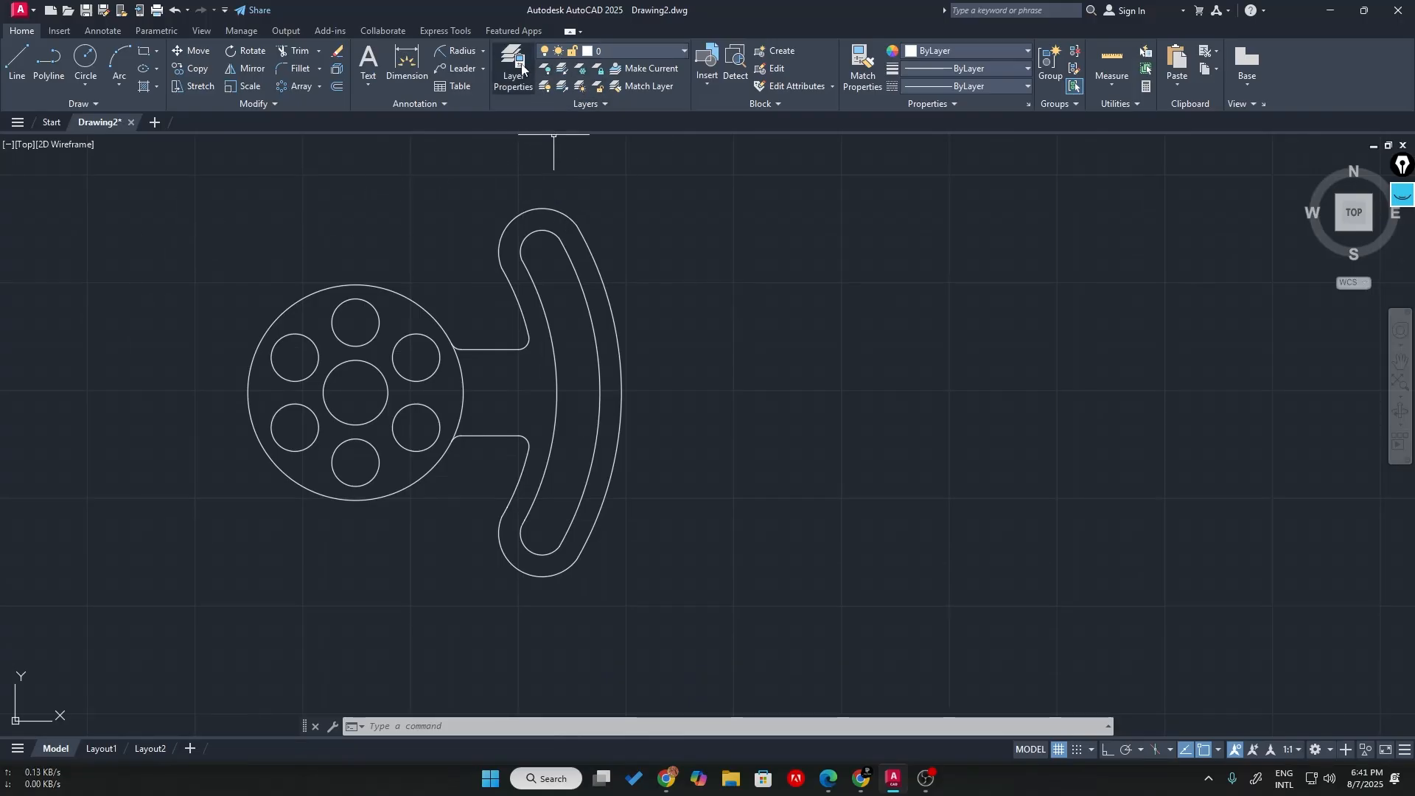
# - Create a new layer named DIM and make it the current layer
pyautogui.click(507, 80)
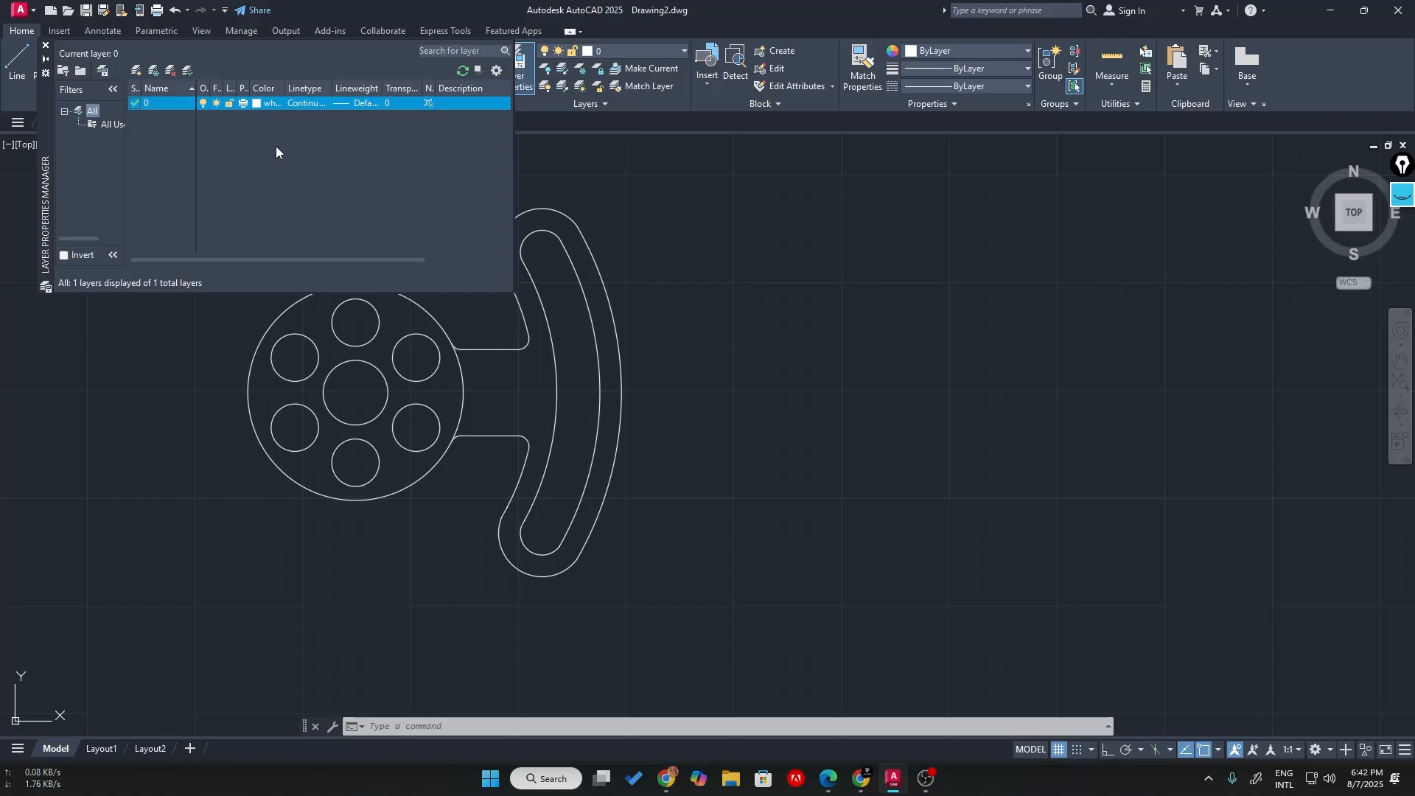
pyautogui.click(137, 74)
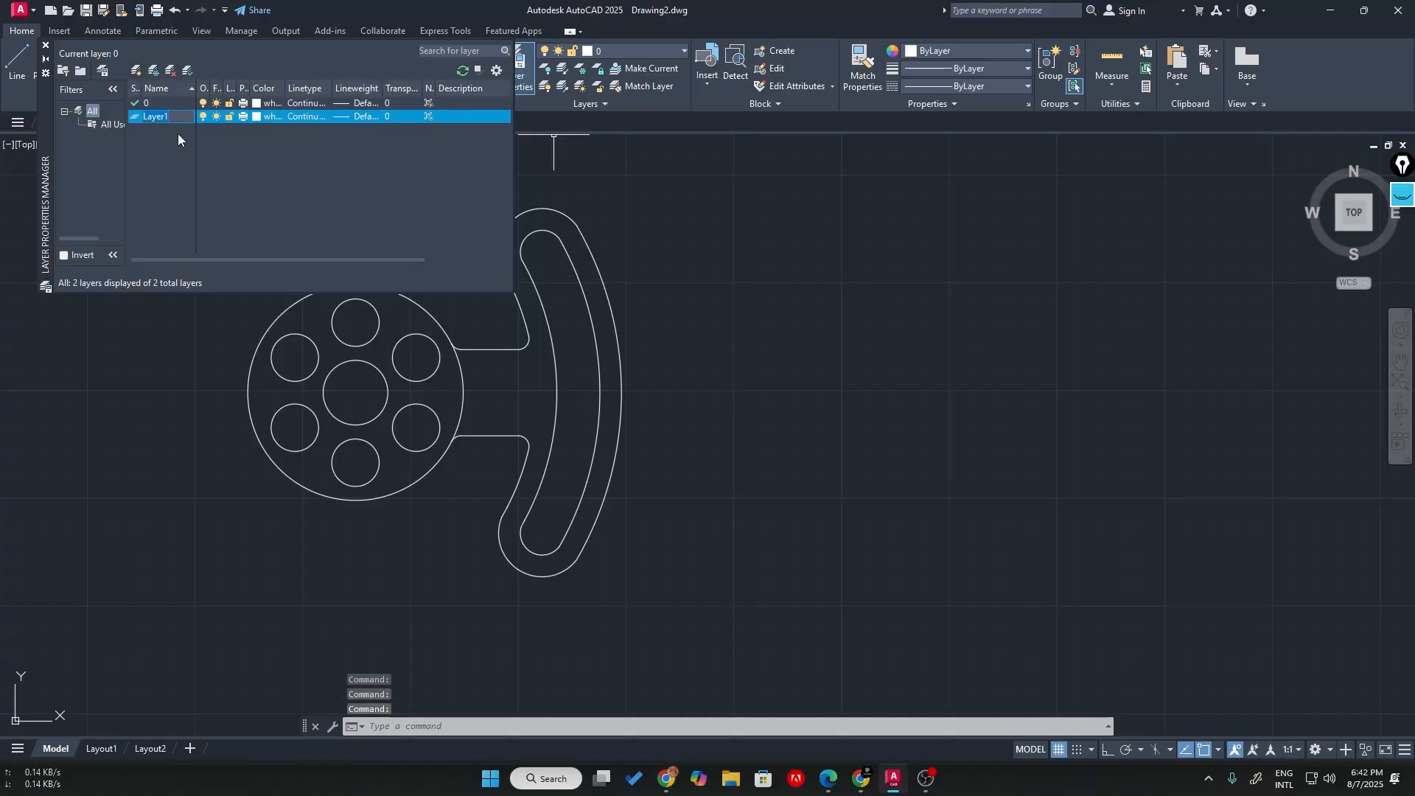
pyautogui.write('DIM')
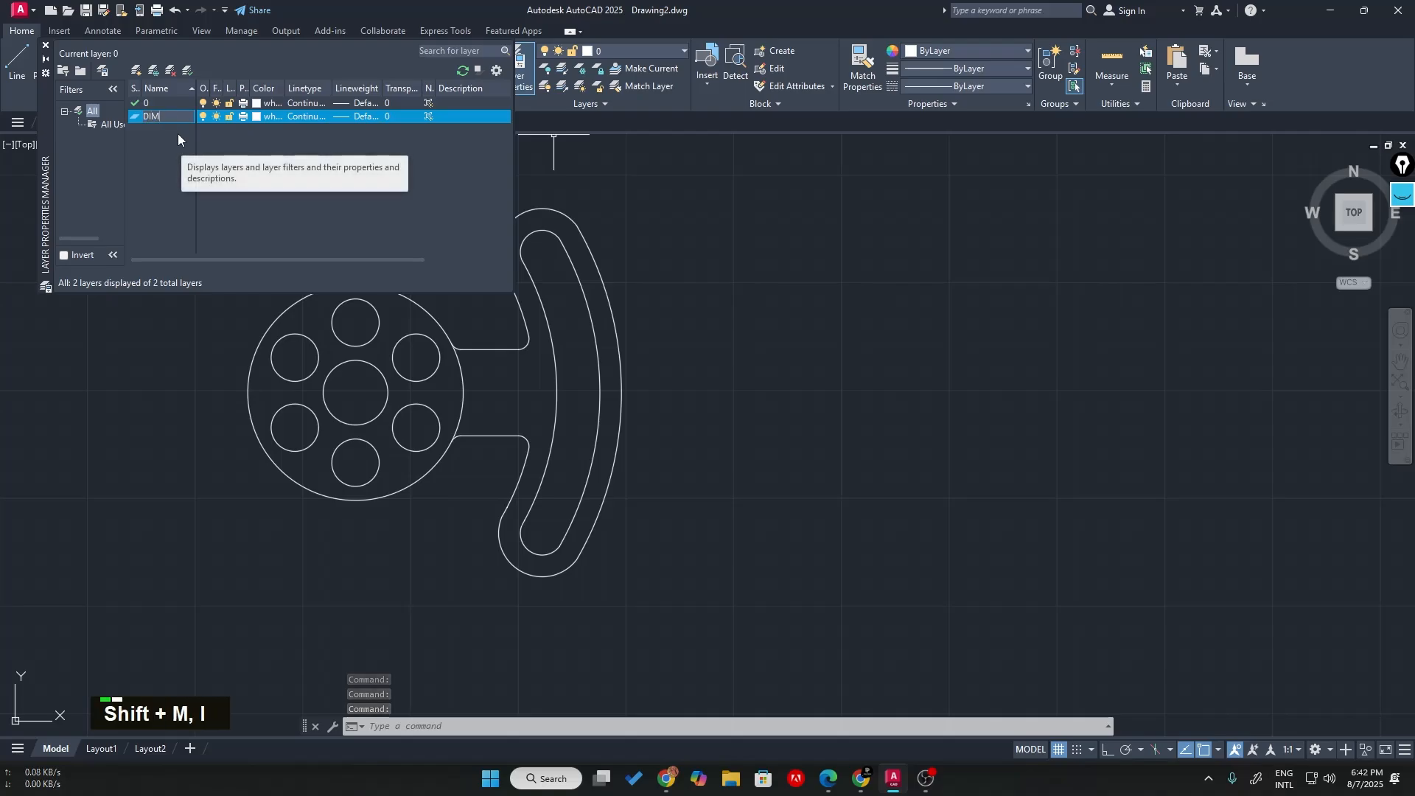
pyautogui.press('Return')
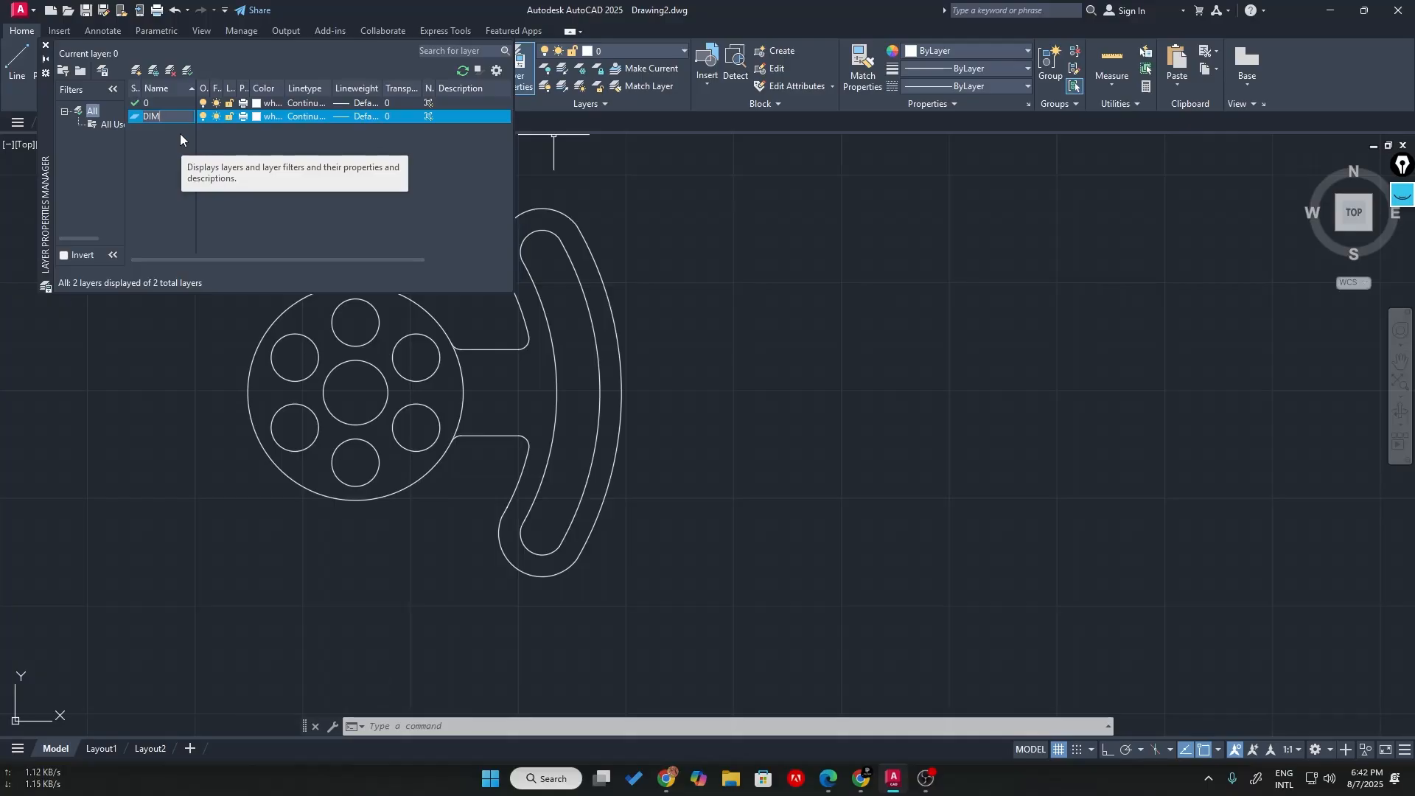
pyautogui.press('Return')
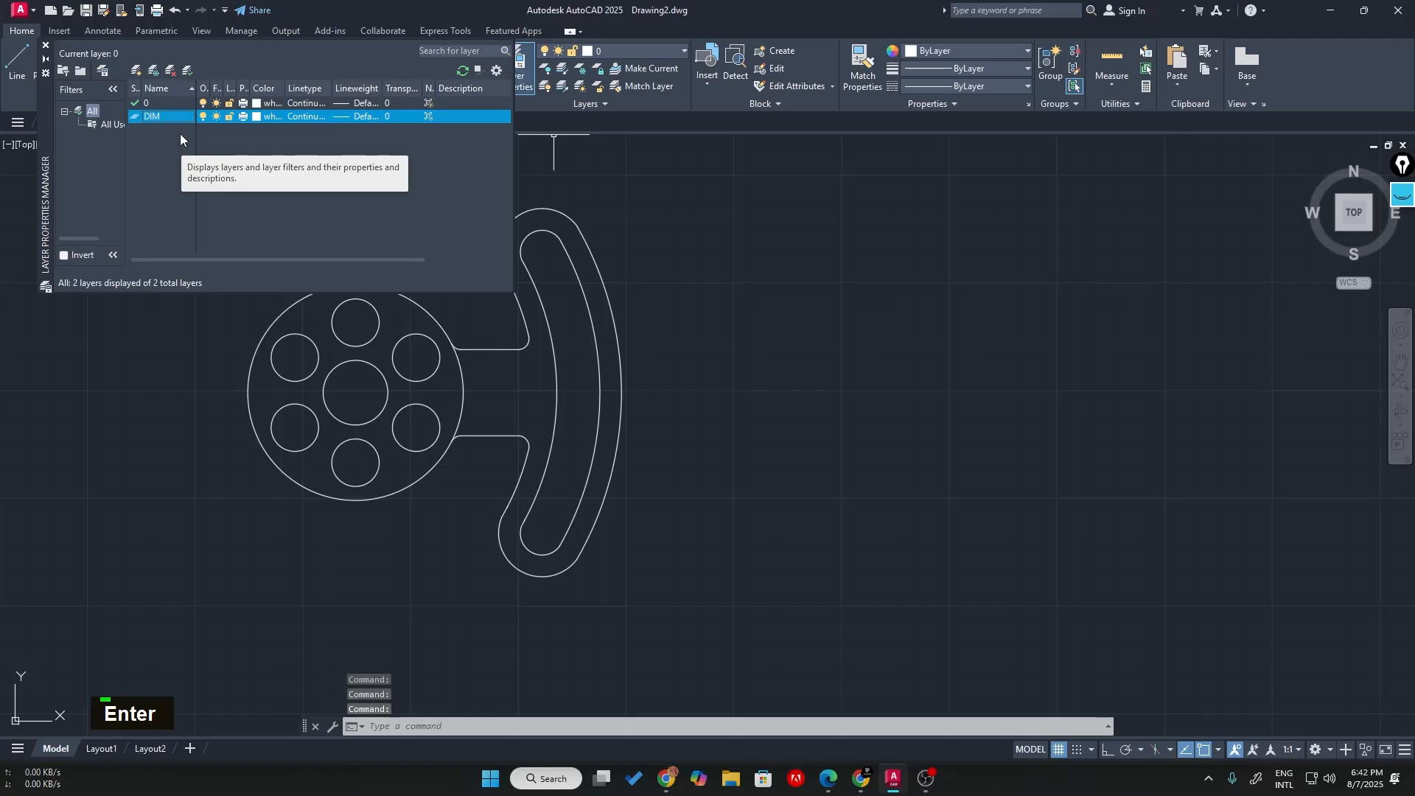
pyautogui.click(524, 74)
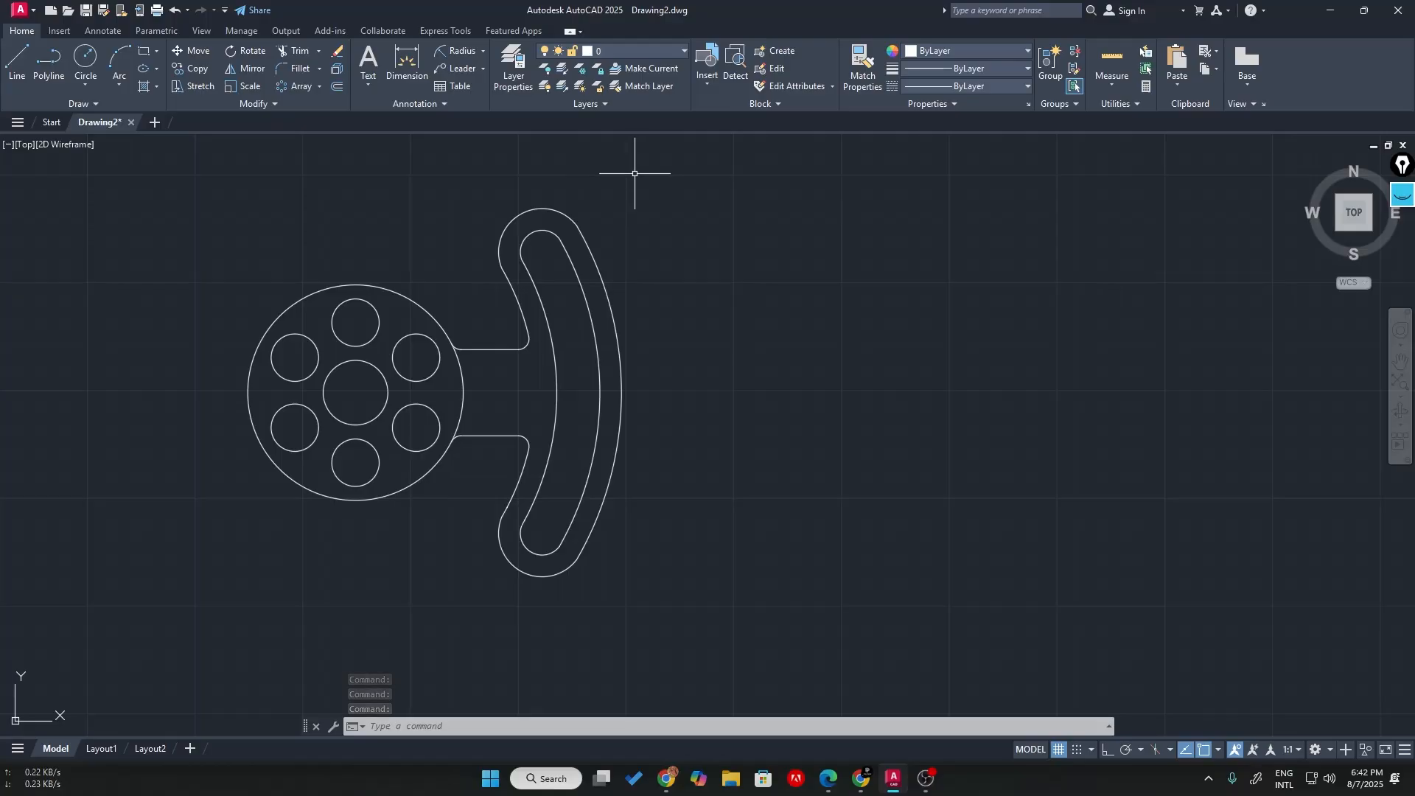
pyautogui.click(669, 50)
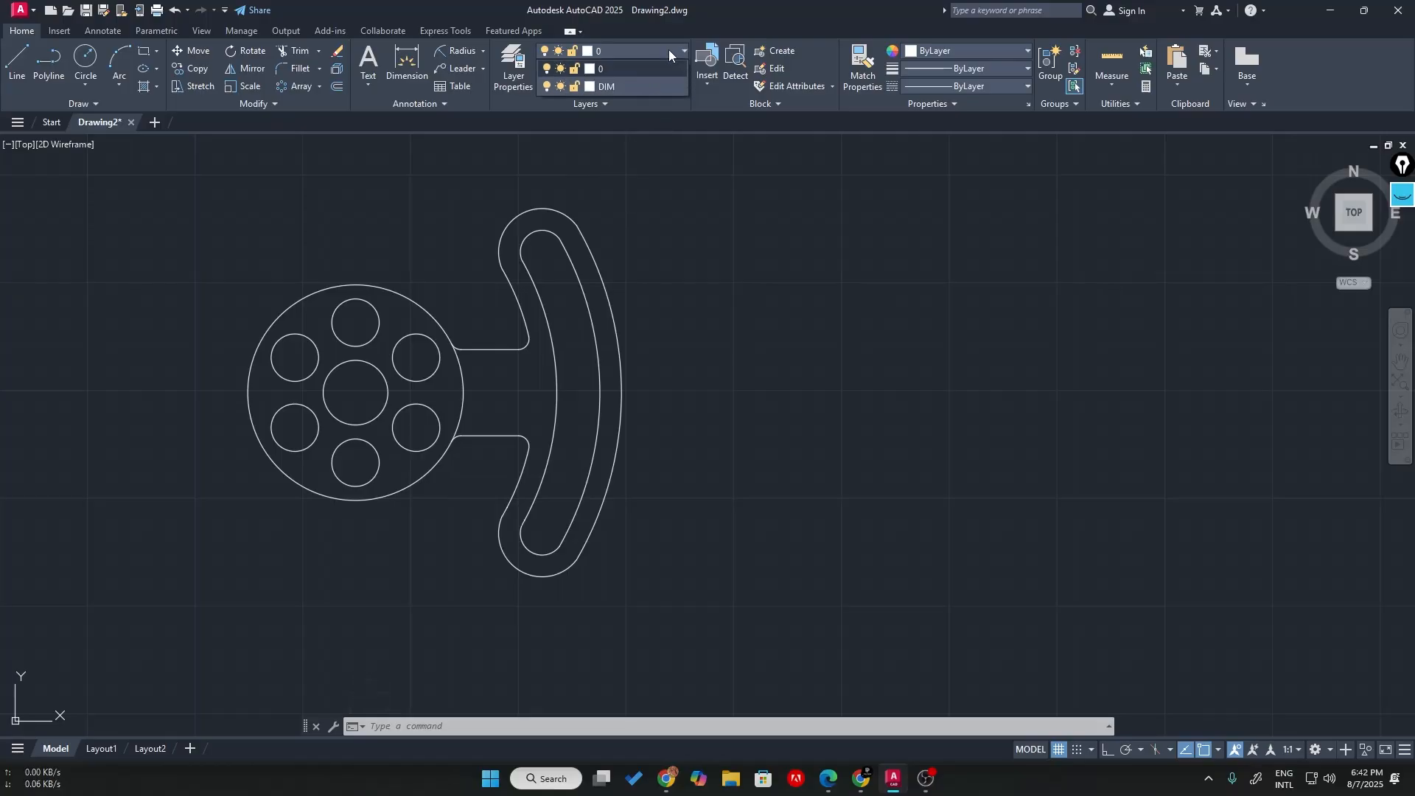
pyautogui.click(633, 87)
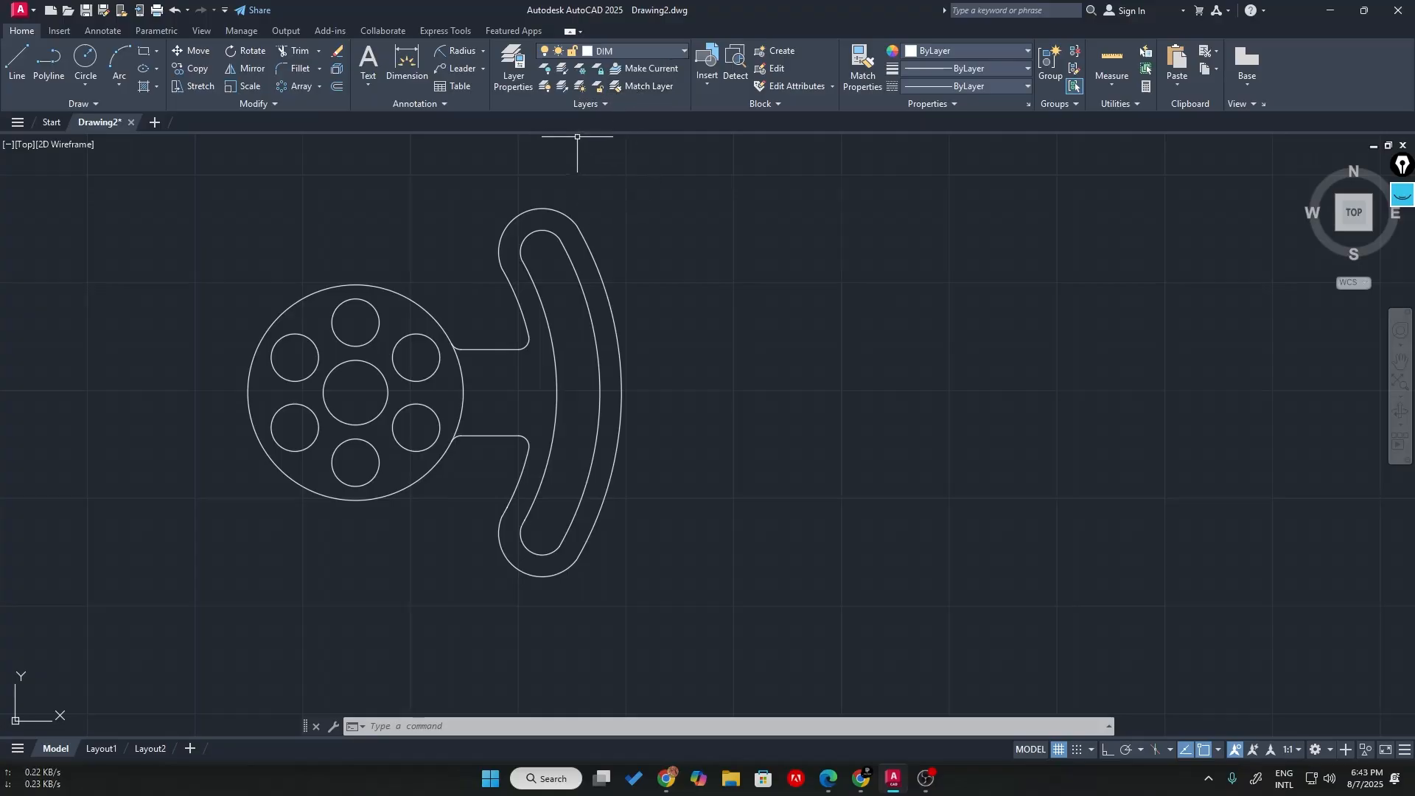
# - Dimension the horizontal distance from the disc's edge, level with its centre, to the slot's inner arc
pyautogui.scroll(2, 474, 229)
pyautogui.moveTo(474, 291); pyautogui.dragTo(505, 174, button='middle')
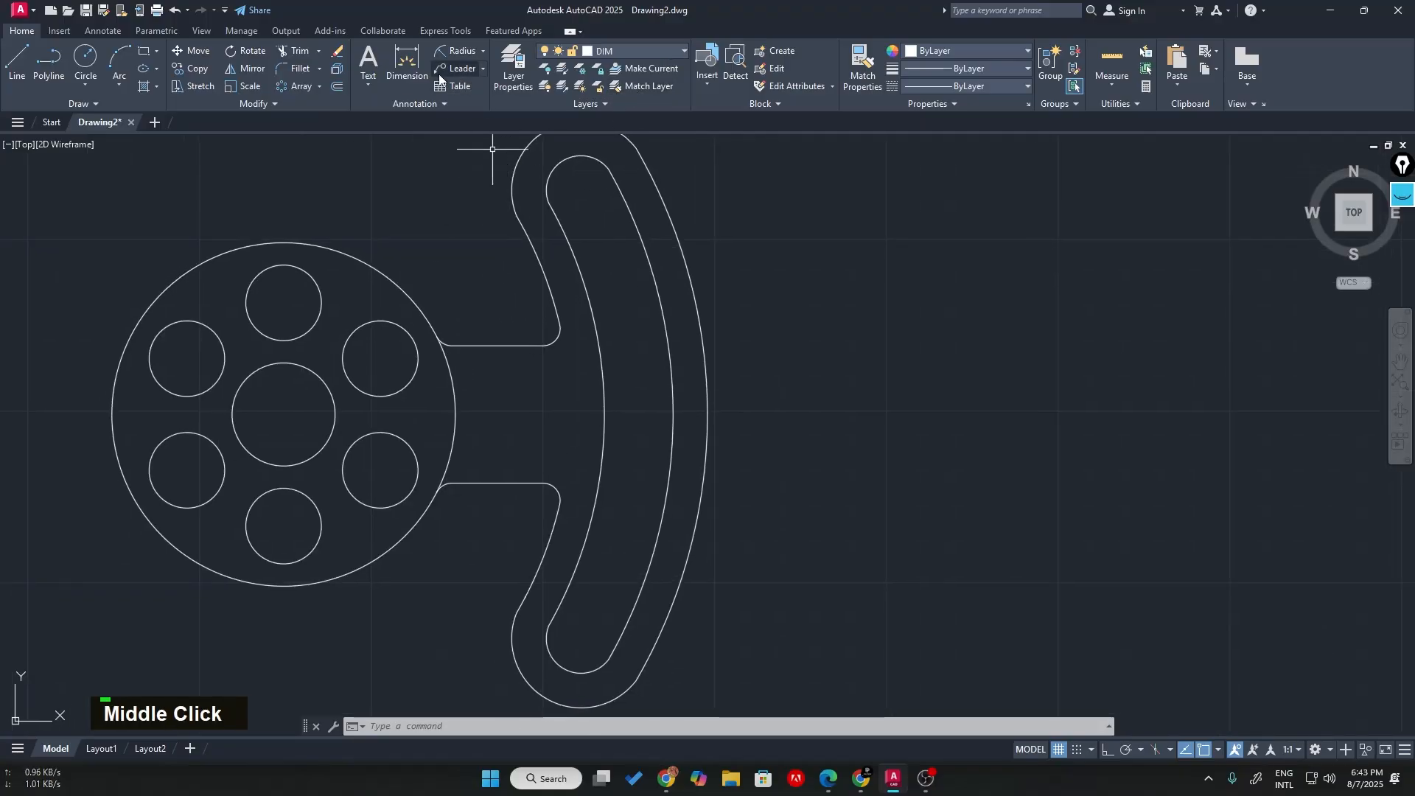
pyautogui.click(413, 70)
pyautogui.click(457, 413)
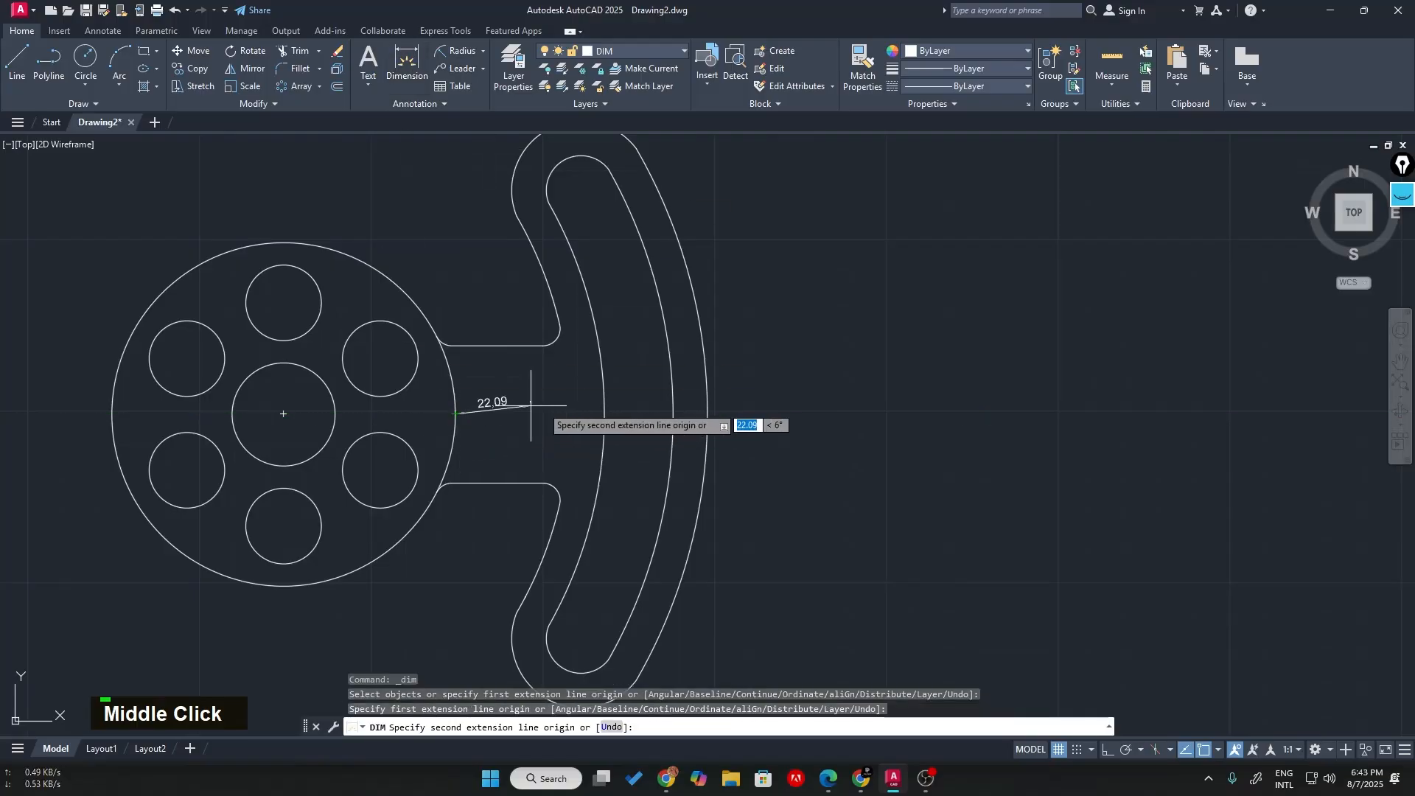
pyautogui.click(605, 414)
pyautogui.click(604, 413)
pyautogui.moveTo(454, 324); pyautogui.dragTo(540, 321, button='middle')
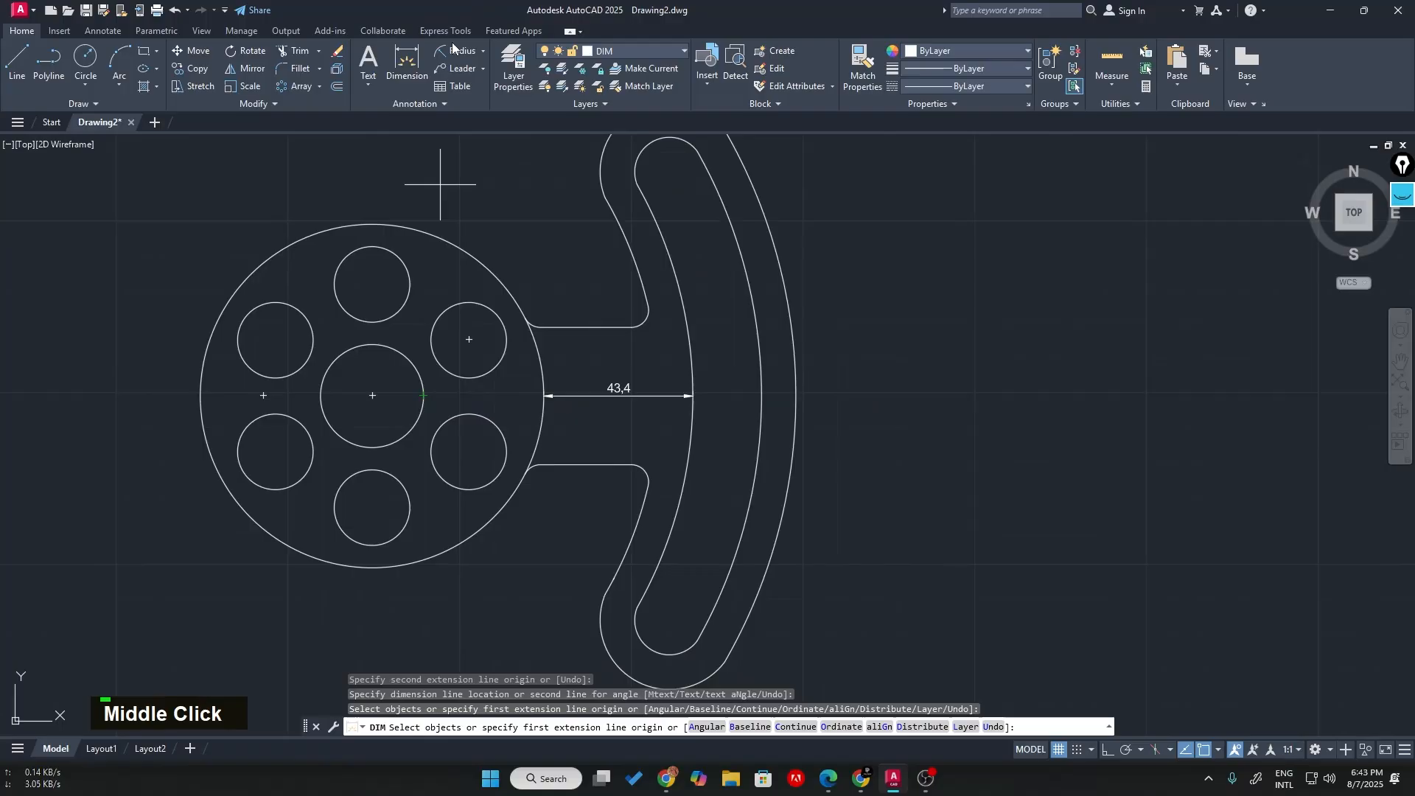
# - Add a radius dimension to the disc's central hole, with its text inside the circle
pyautogui.click(483, 51)
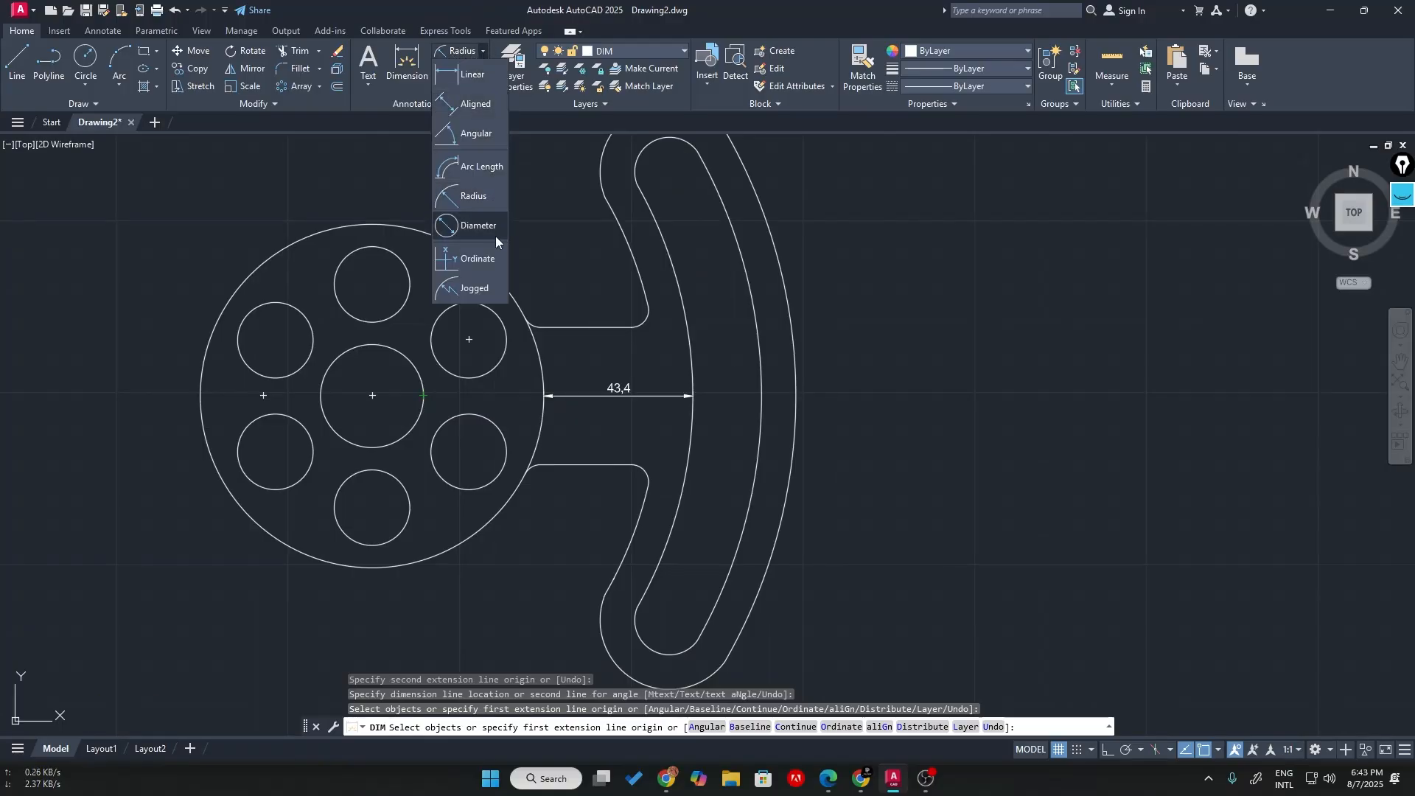
pyautogui.click(475, 198)
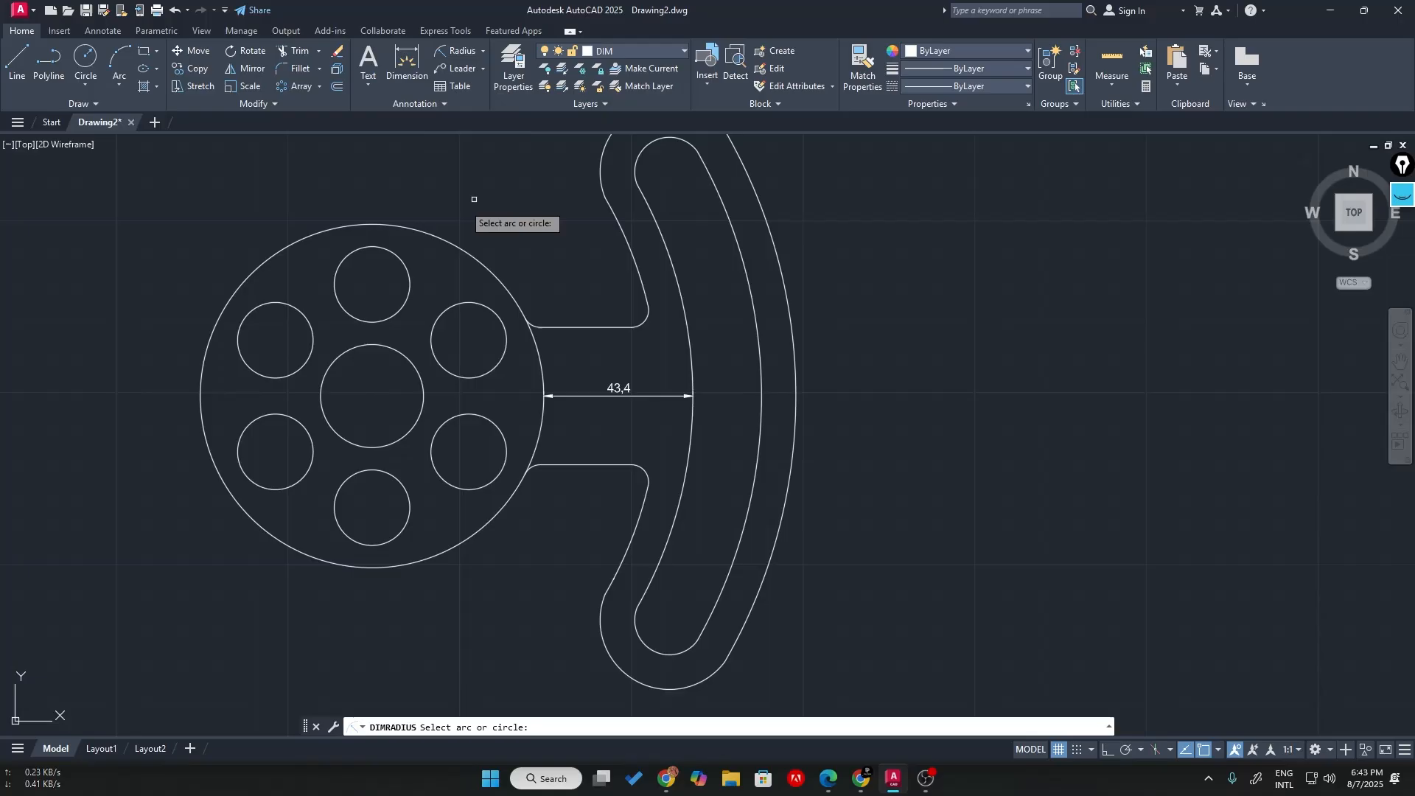
pyautogui.click(423, 392)
pyautogui.click(399, 395)
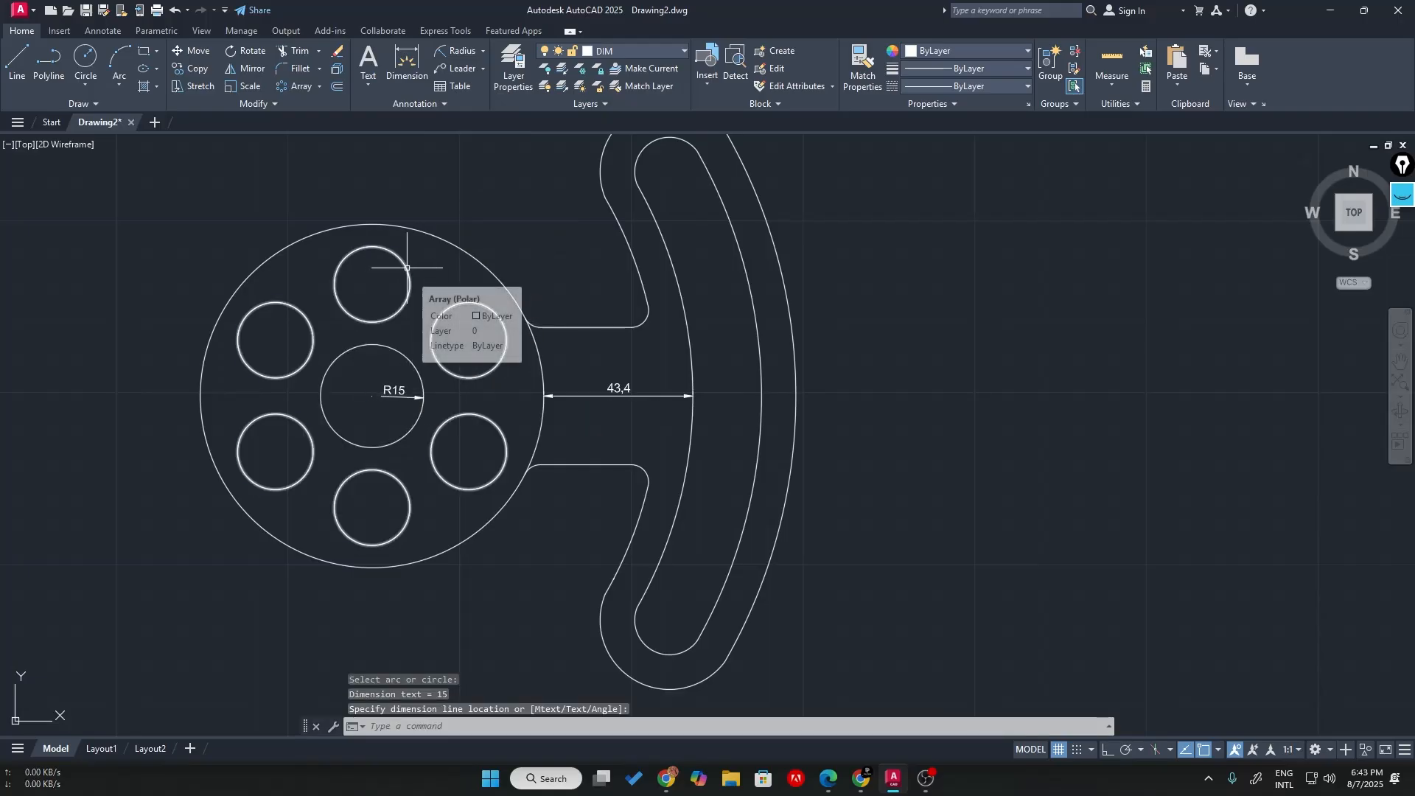
# - Add a radius dimension to the topmost of the six arrayed holes, with its text inside the hole
pyautogui.click(403, 270)
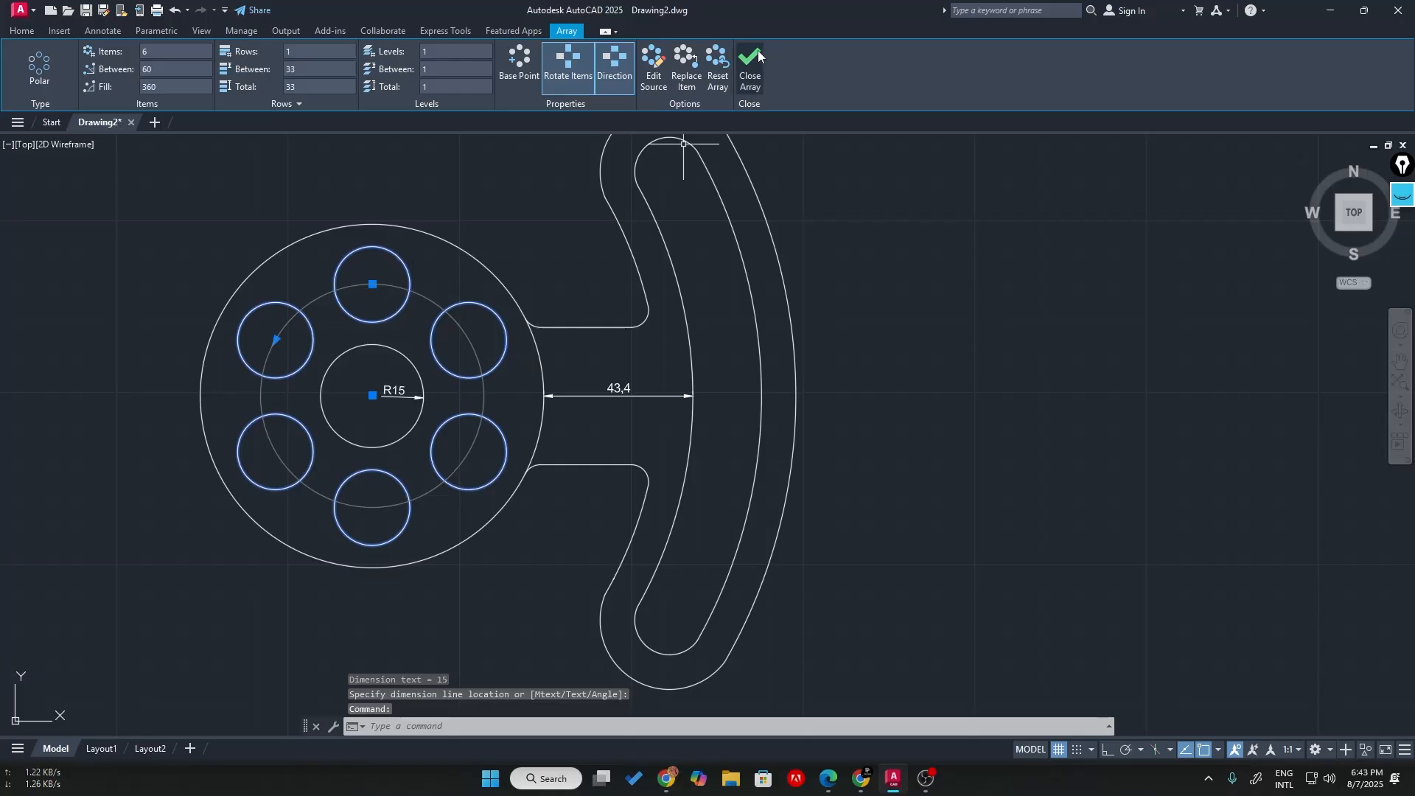
pyautogui.press('Escape')
pyautogui.click(463, 51)
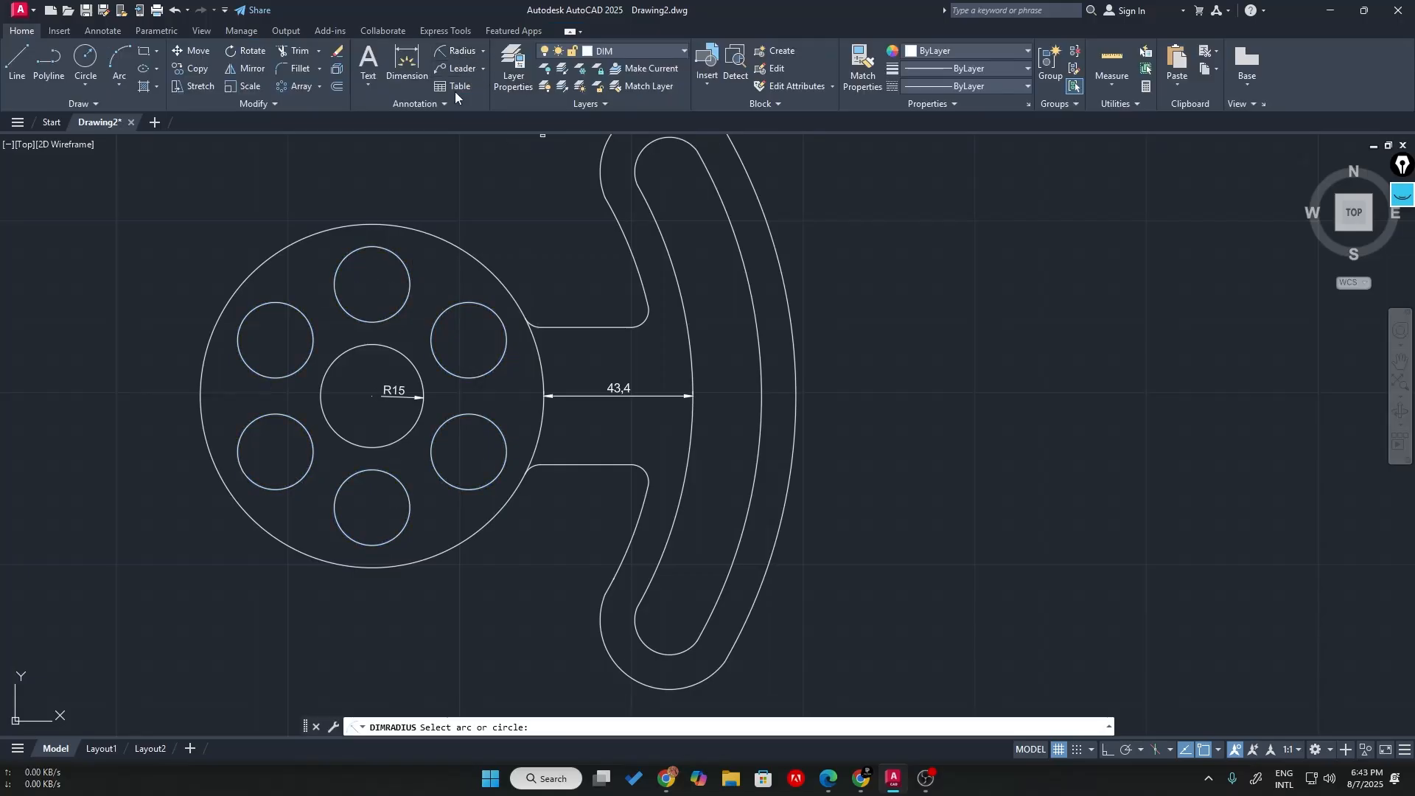
pyautogui.click(403, 264)
pyautogui.click(386, 283)
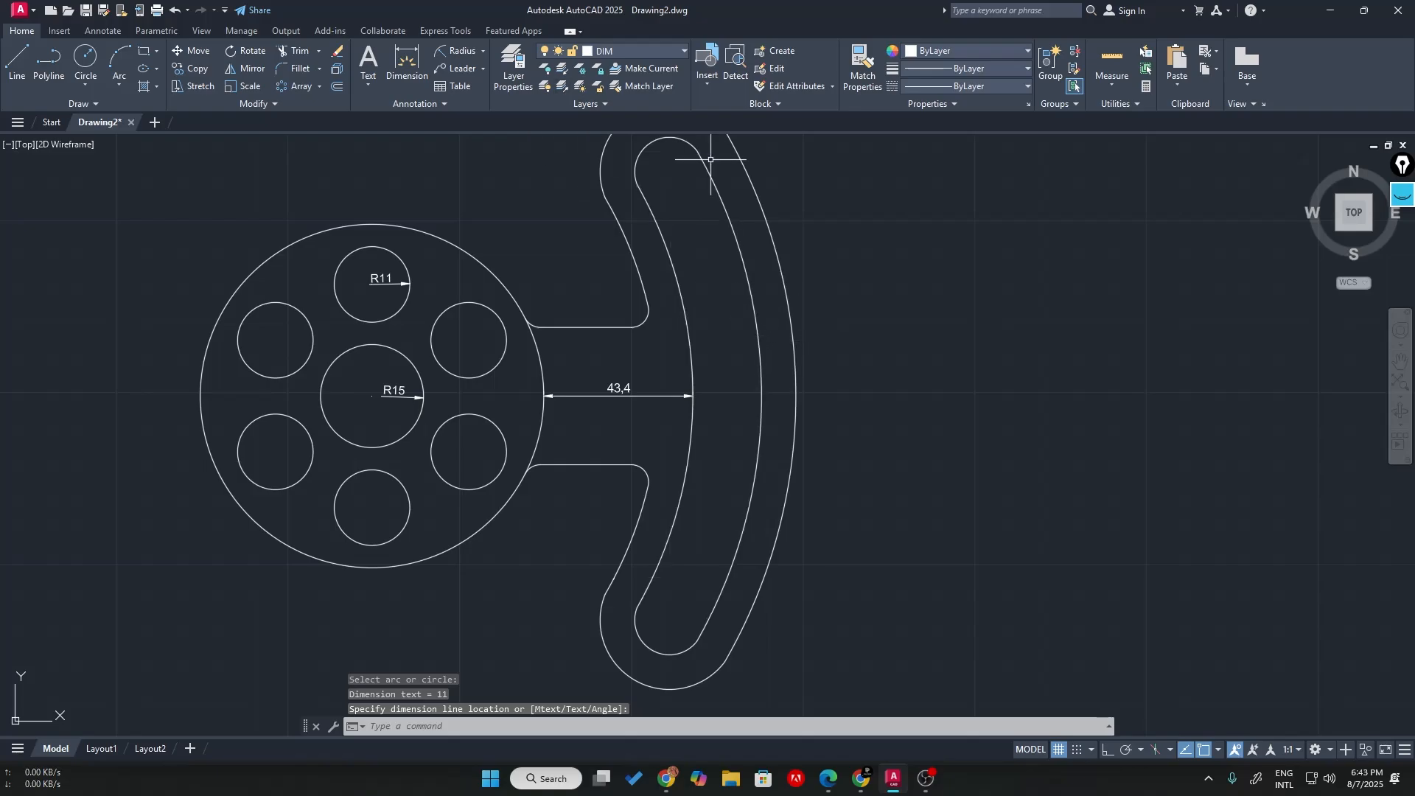
# - Add radius dimensions to the slot's outer arc and the slot body's outer arc, placing both texts inside the arcs
pyautogui.scroll(-2, 806, 336)
pyautogui.scroll(2, 806, 337)
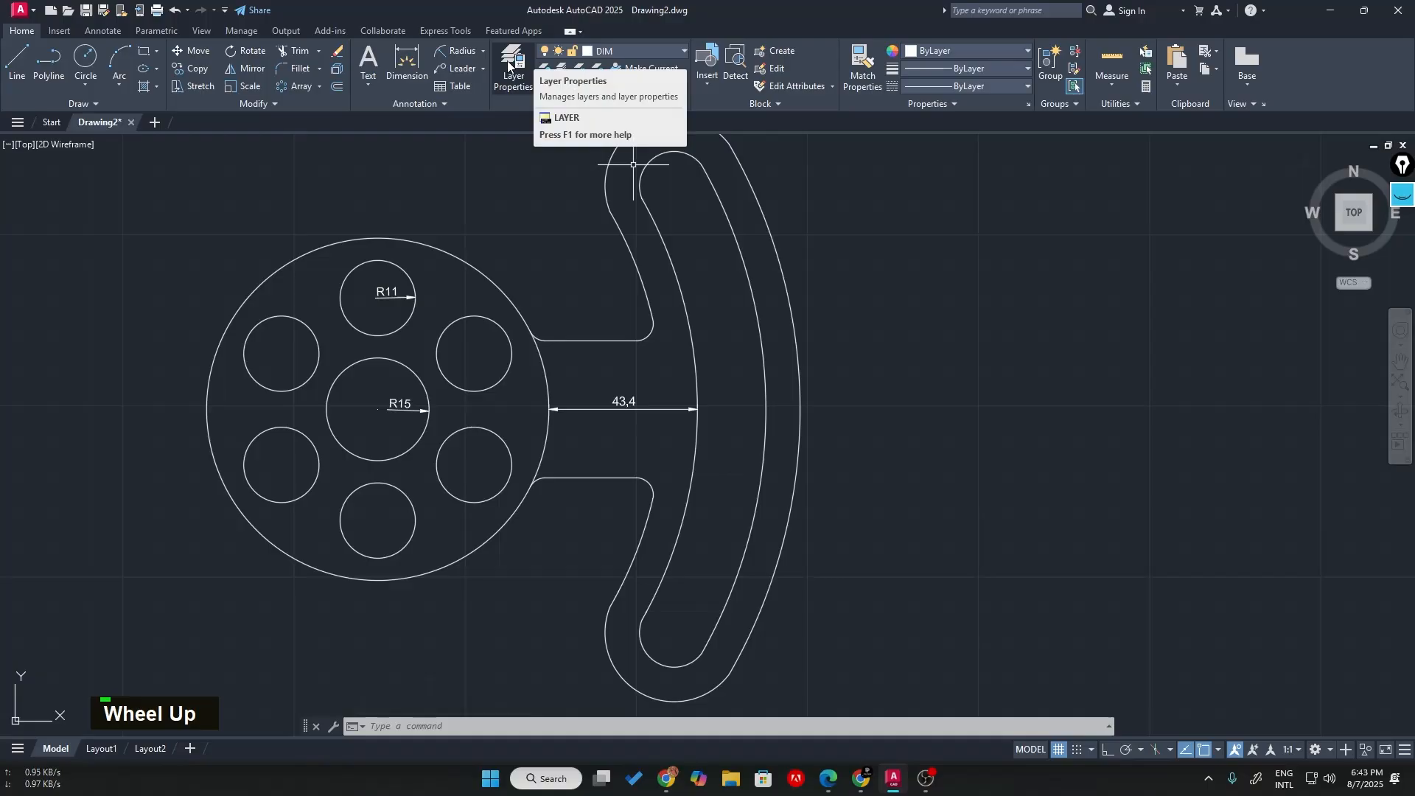
pyautogui.click(459, 50)
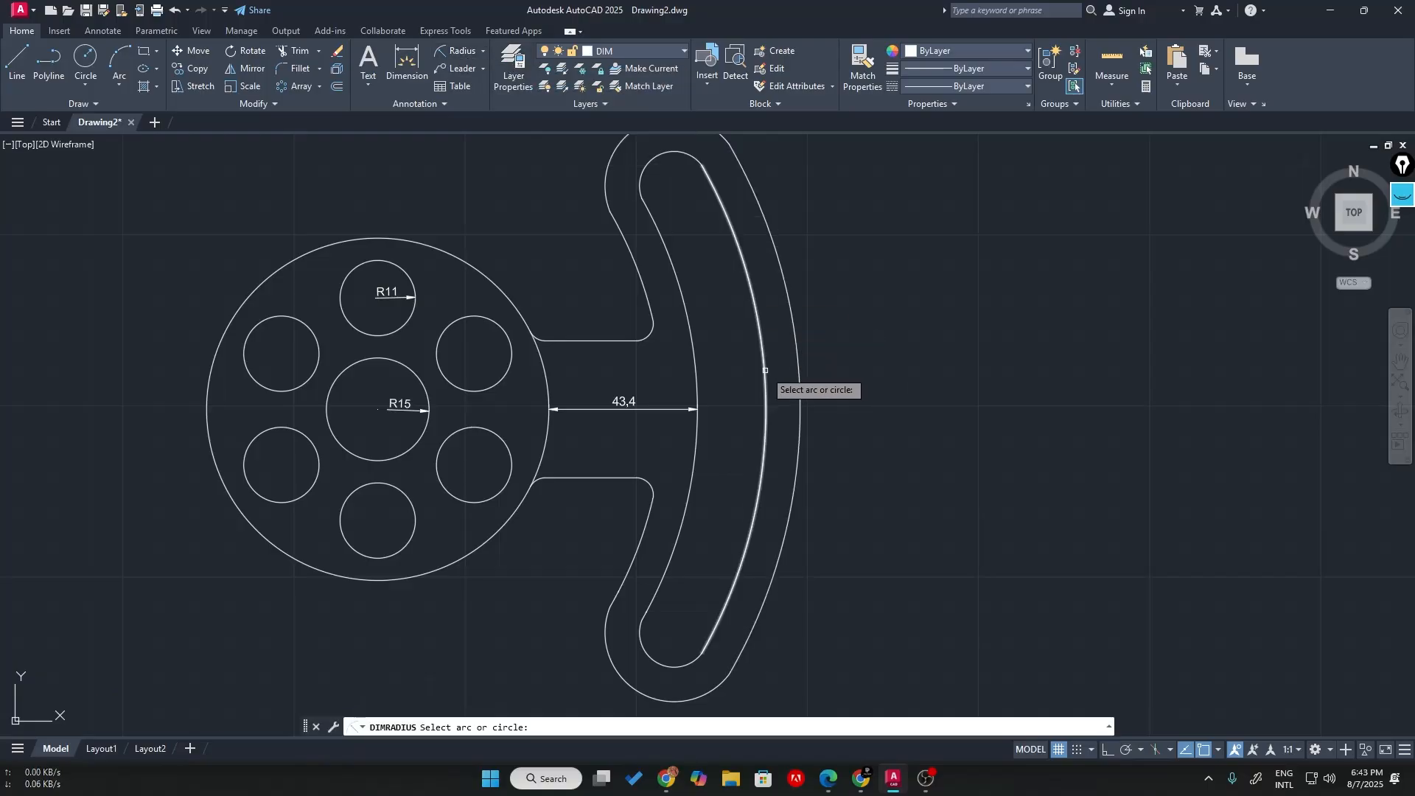
pyautogui.click(761, 359)
pyautogui.click(739, 379)
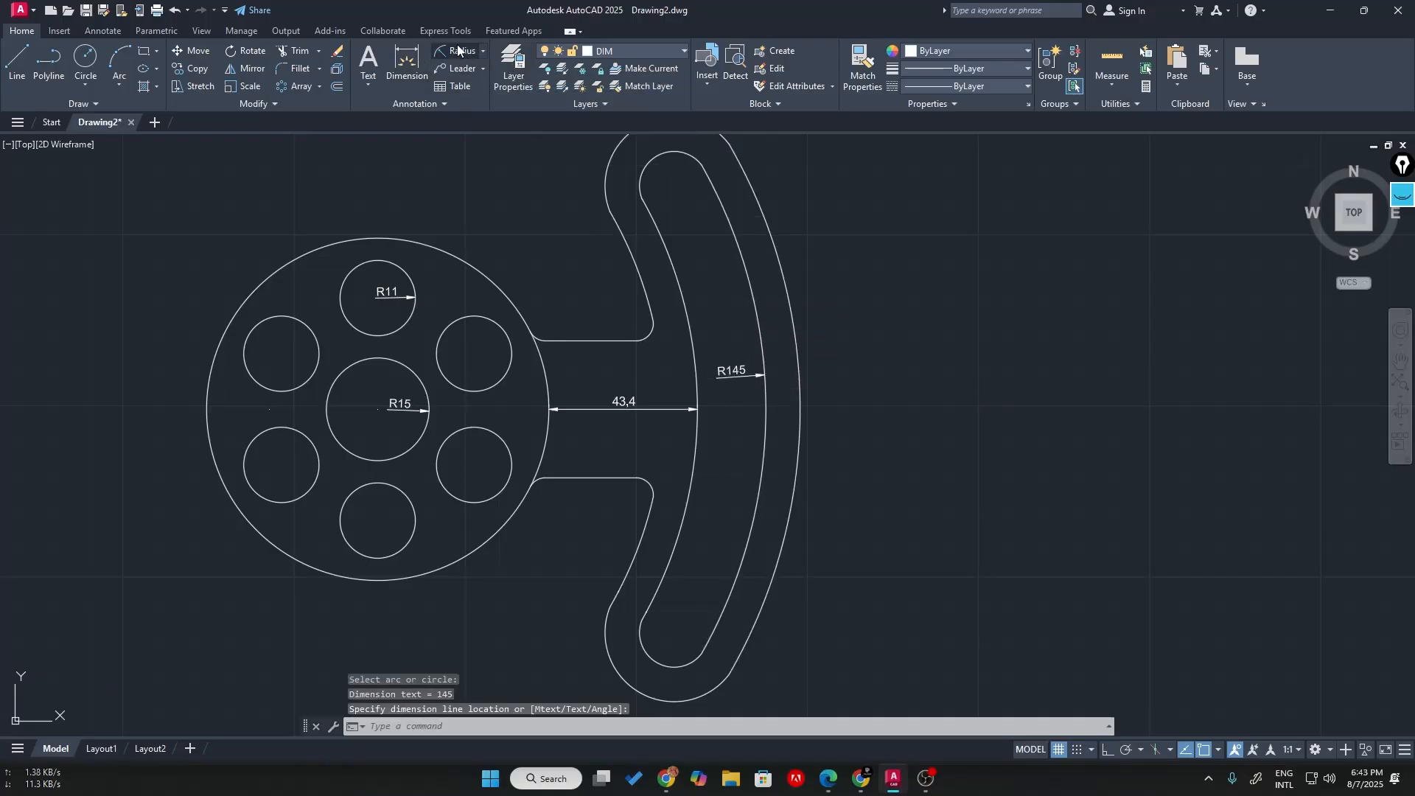
pyautogui.press('Return')
pyautogui.click(798, 384)
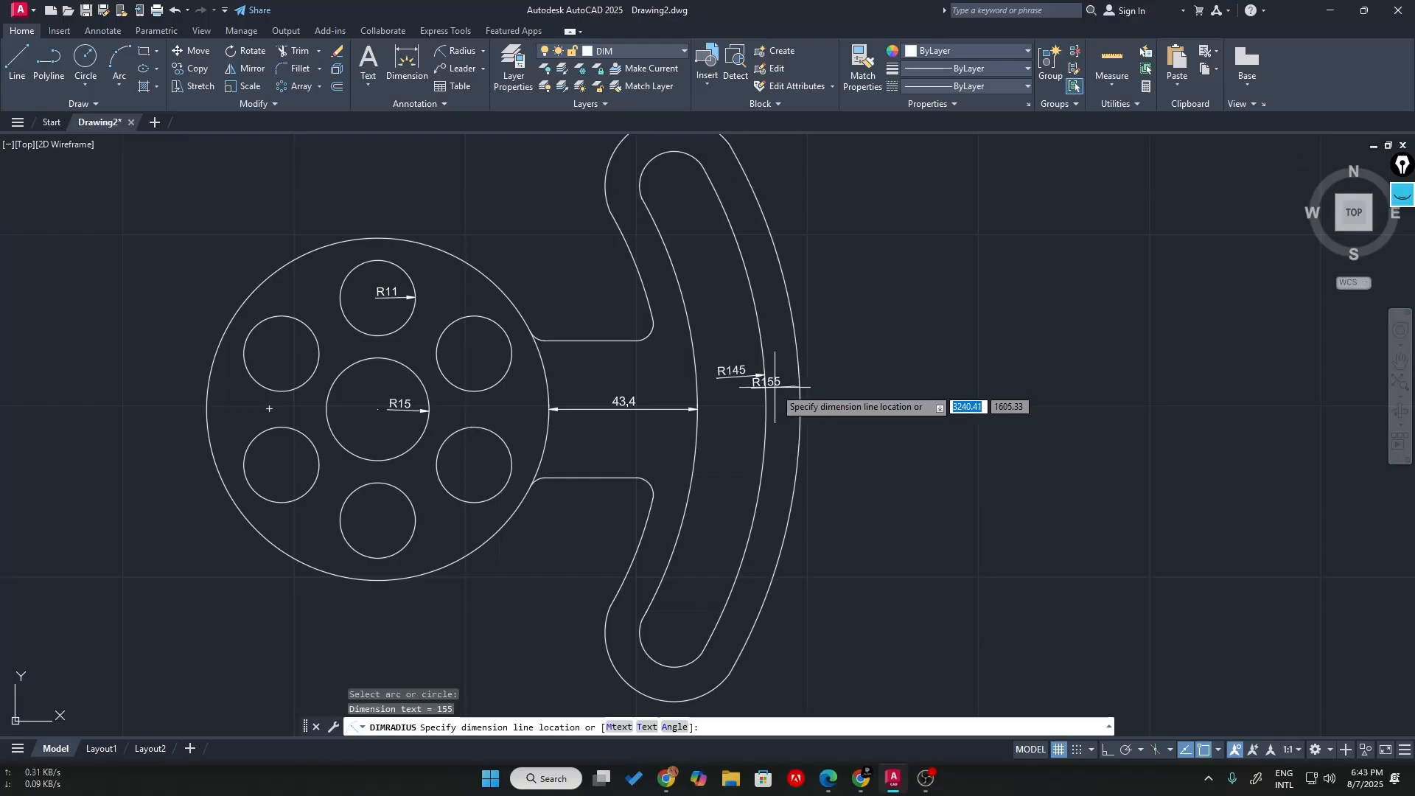
pyautogui.click(773, 393)
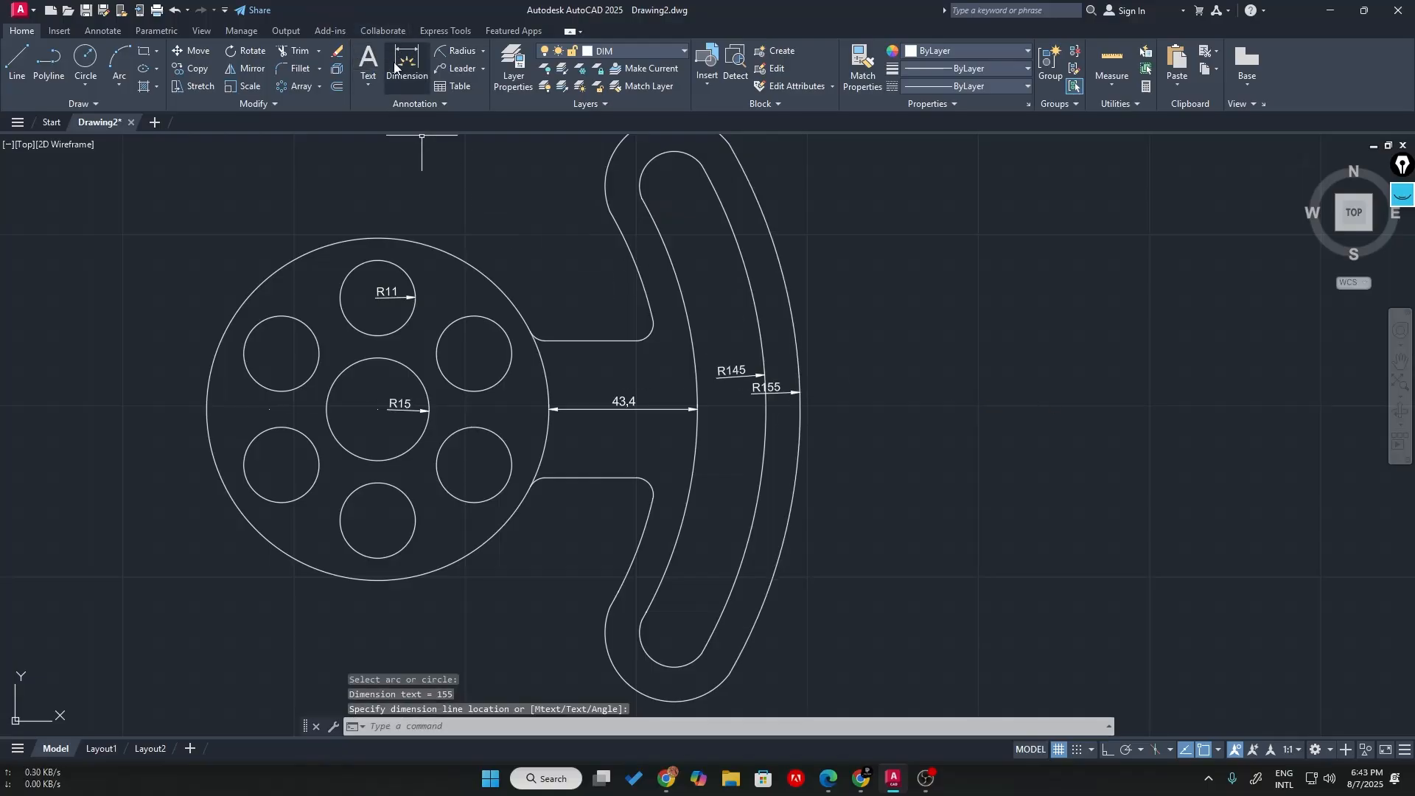
# - Add radius dimensions to the slot's inner arc and to the slot body's inner arc above the neck
pyautogui.click(459, 50)
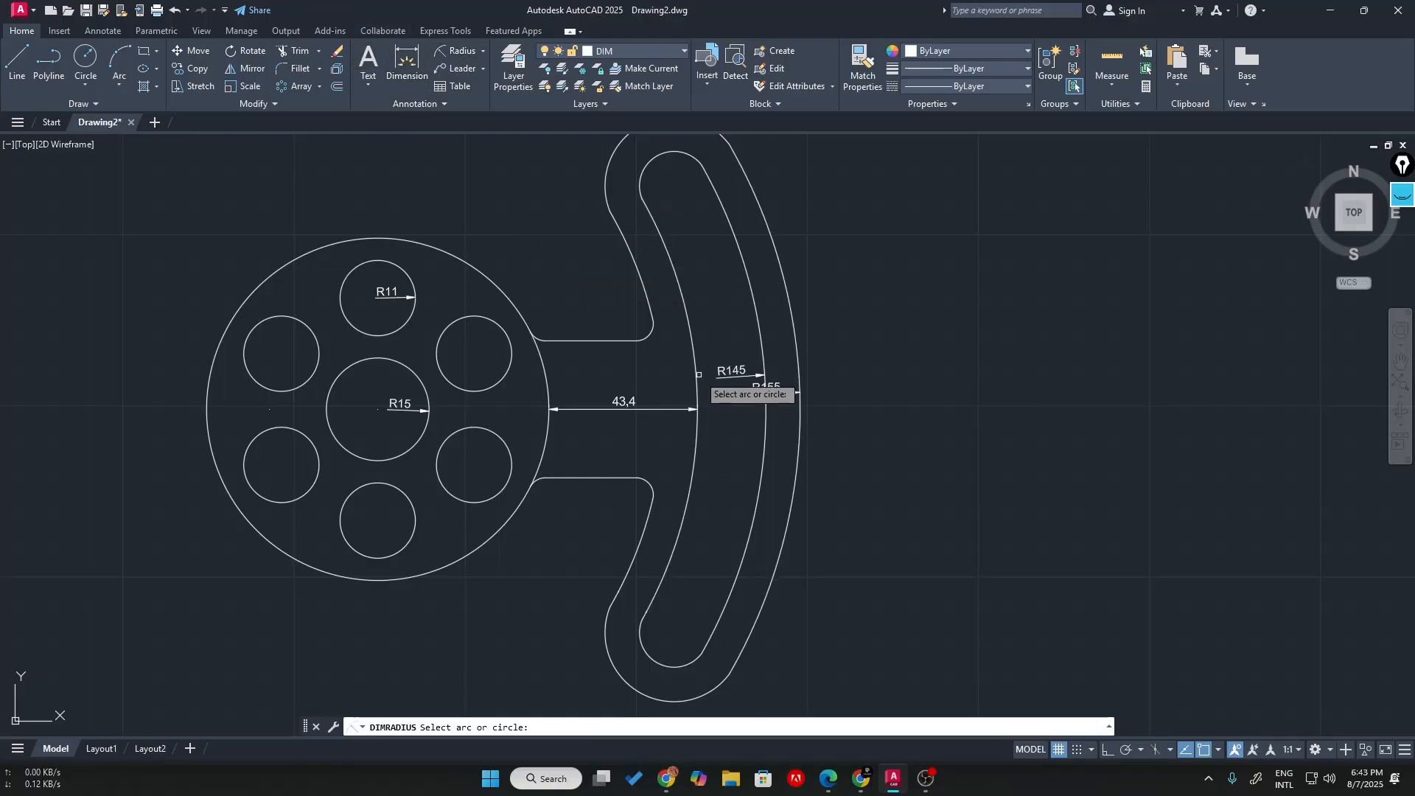
pyautogui.click(698, 374)
pyautogui.click(671, 375)
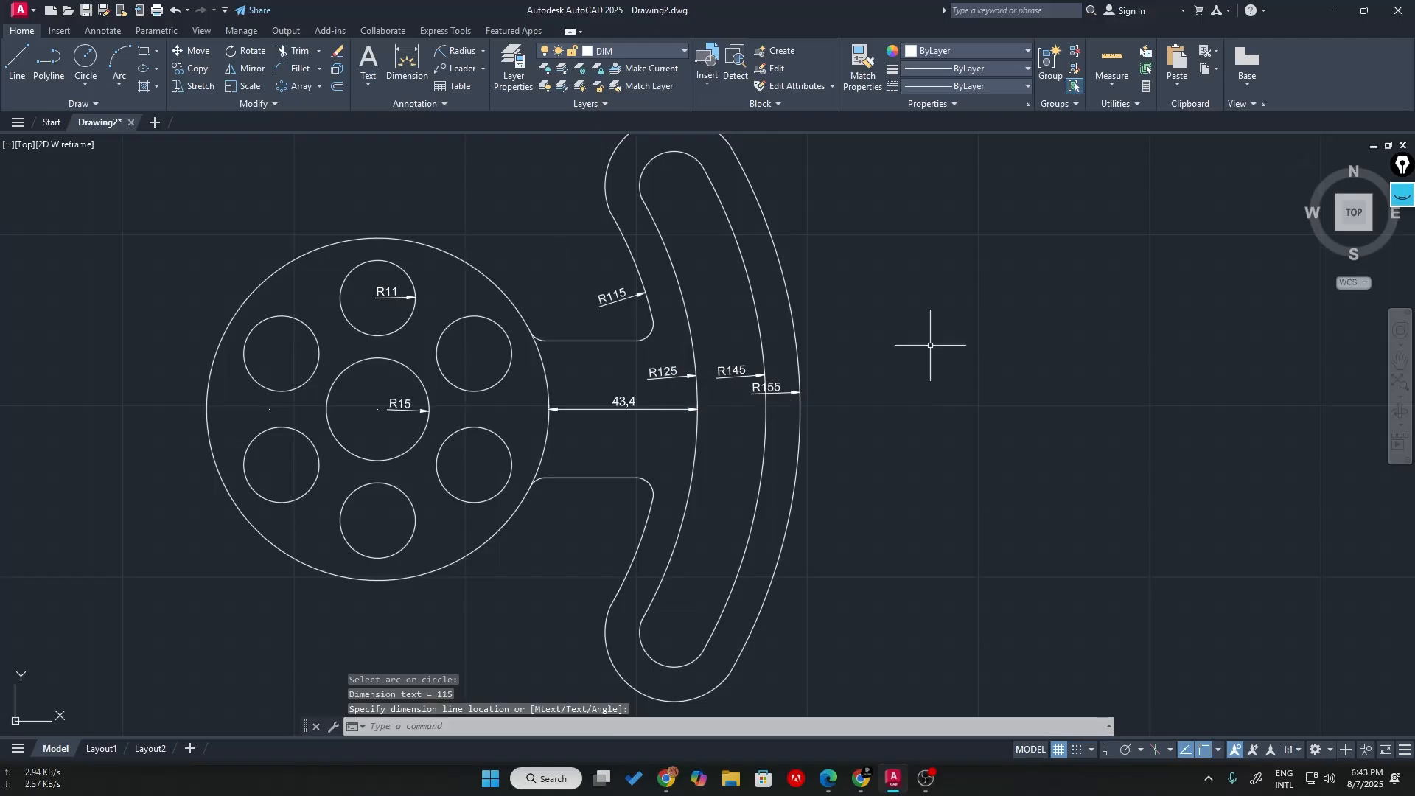
# - Set the DIM layer's colour to index colour 240
pyautogui.scroll(-2, 927, 345)
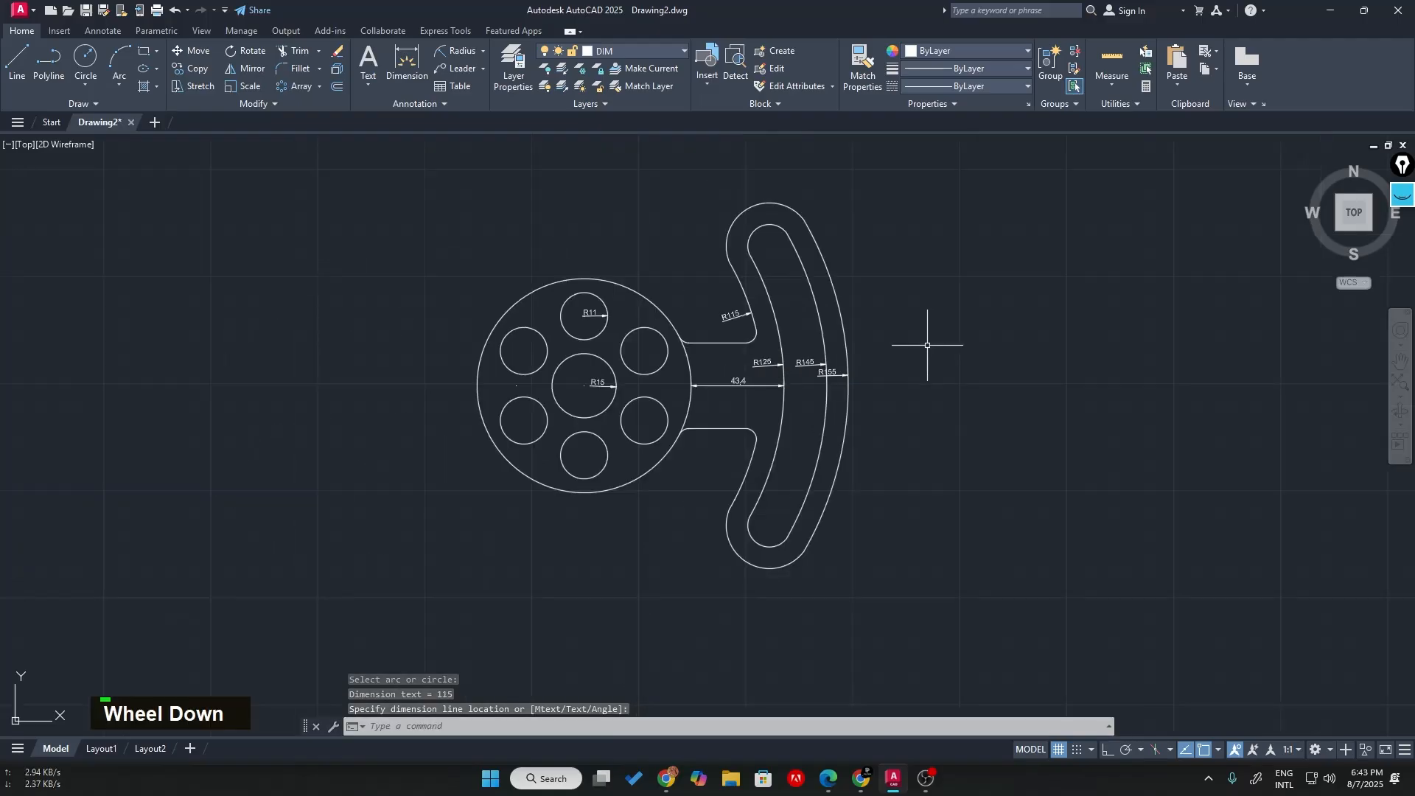
pyautogui.moveTo(926, 354); pyautogui.dragTo(783, 373, button='middle')
pyautogui.scroll(2, 789, 374)
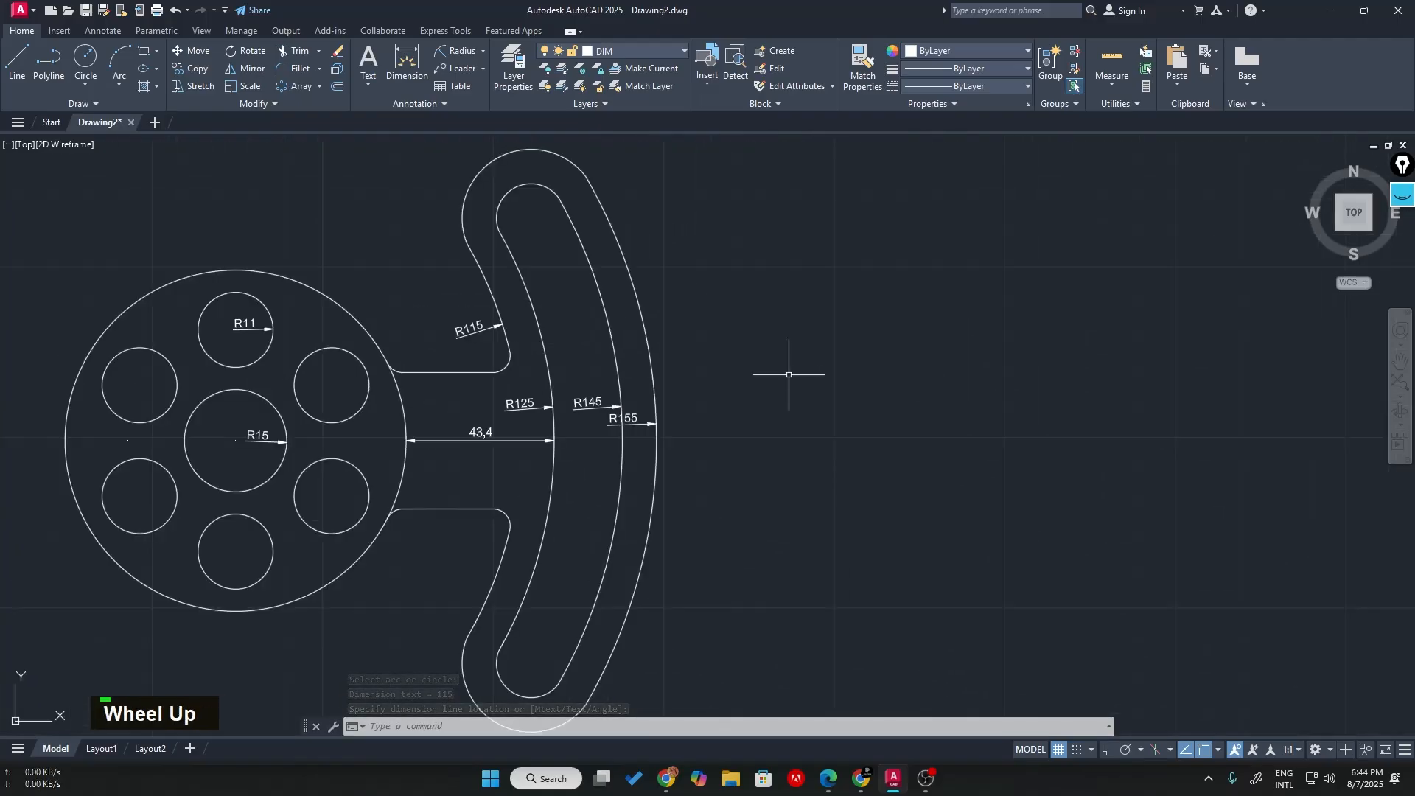
pyautogui.moveTo(817, 386); pyautogui.dragTo(782, 377, button='middle')
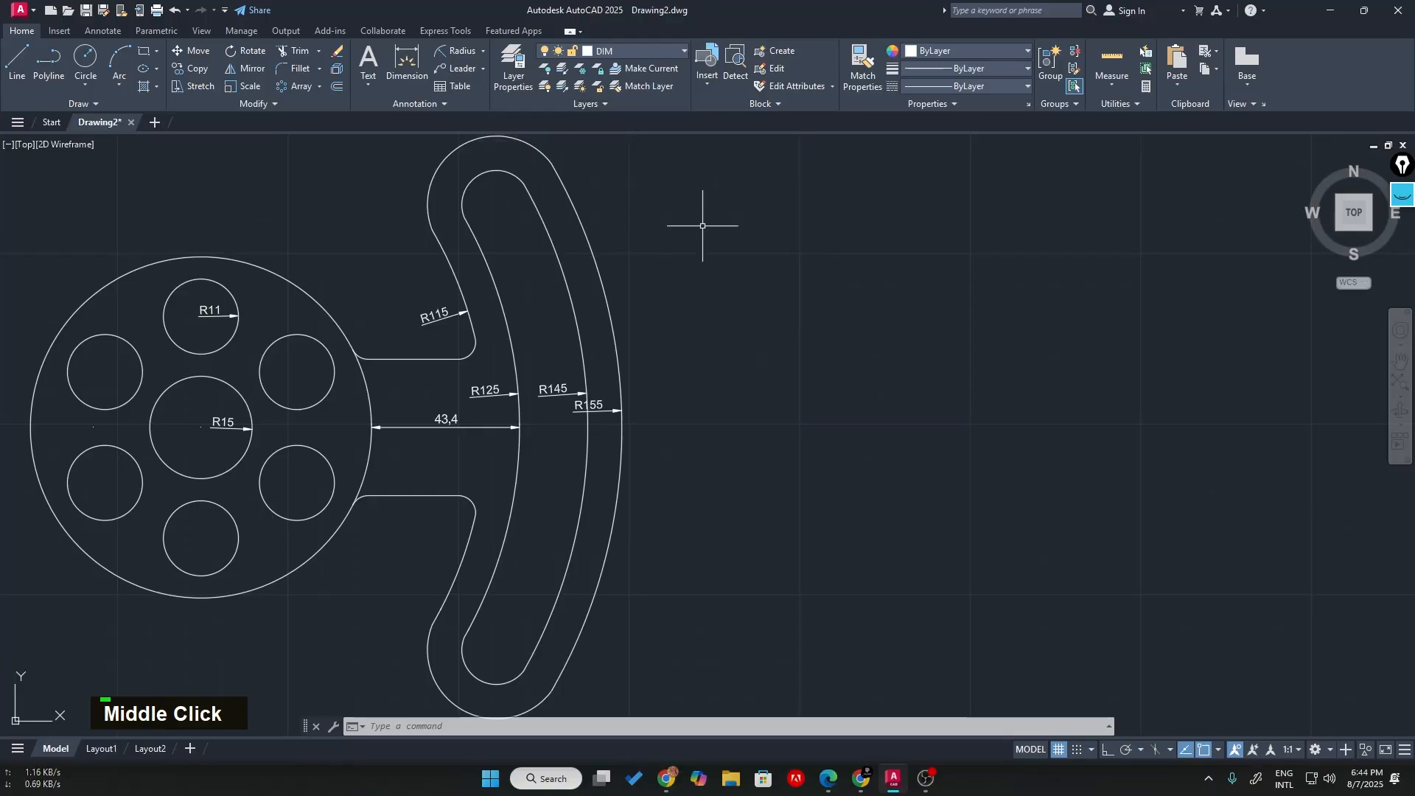
pyautogui.click(592, 53)
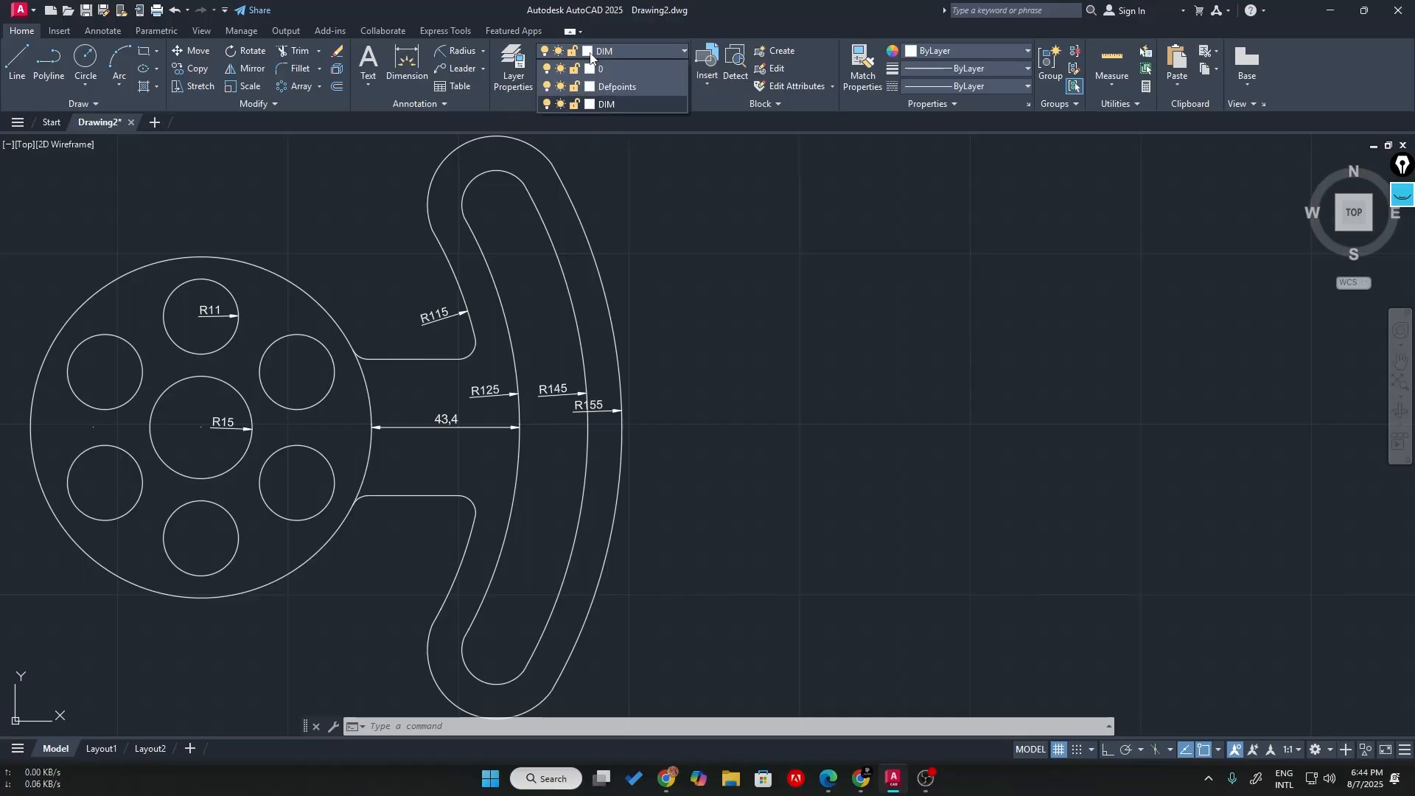
pyautogui.click(590, 105)
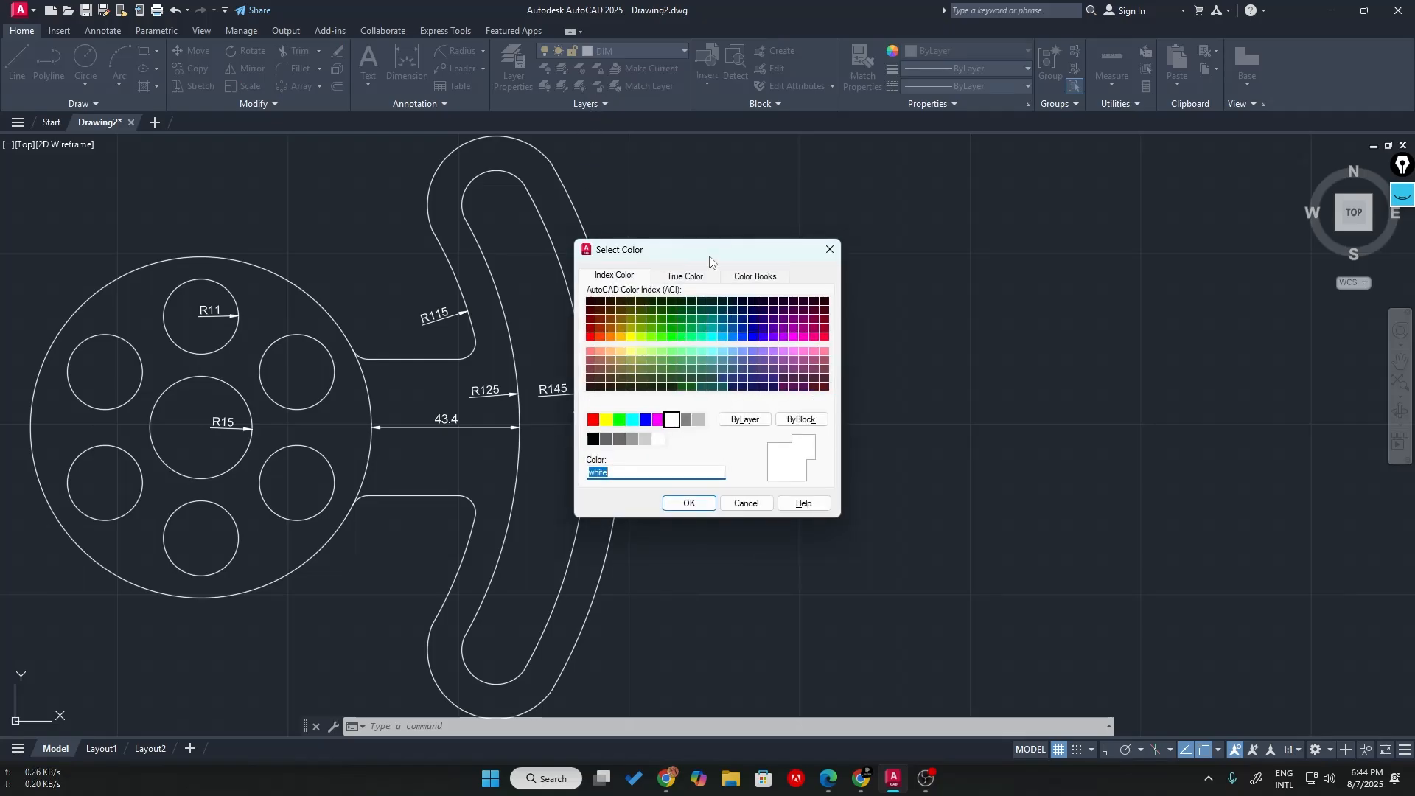
pyautogui.click(824, 337)
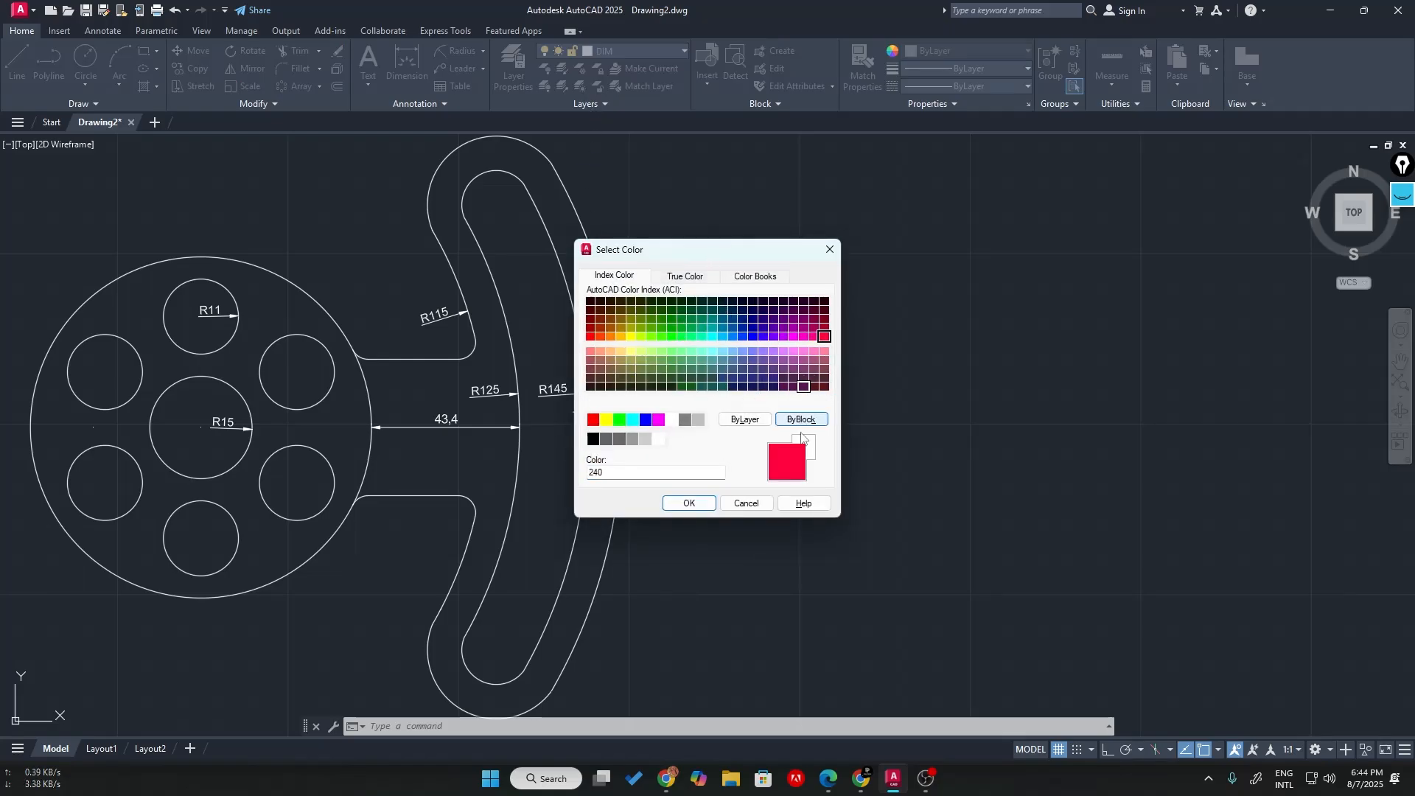
pyautogui.click(689, 504)
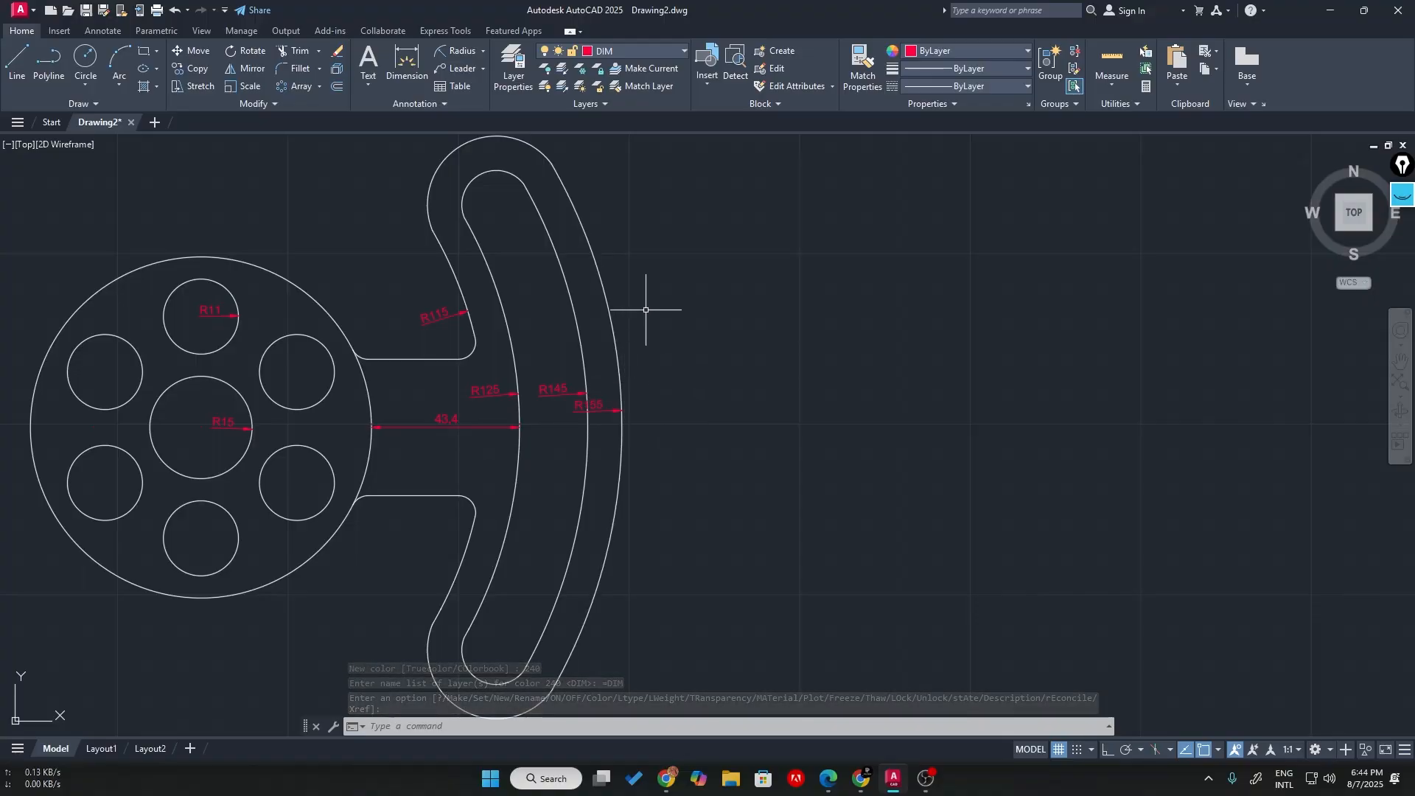
pyautogui.click(684, 50)
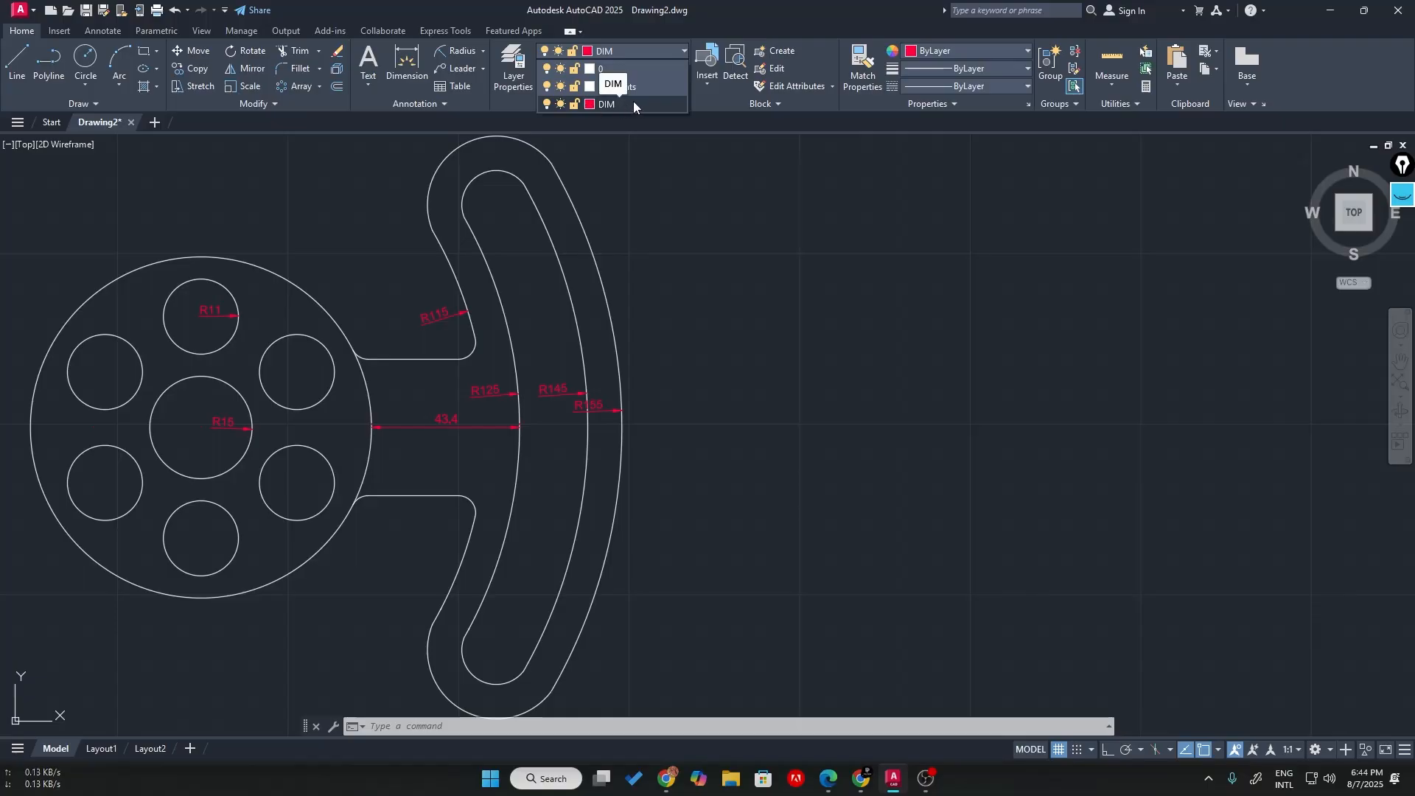
pyautogui.click(547, 105)
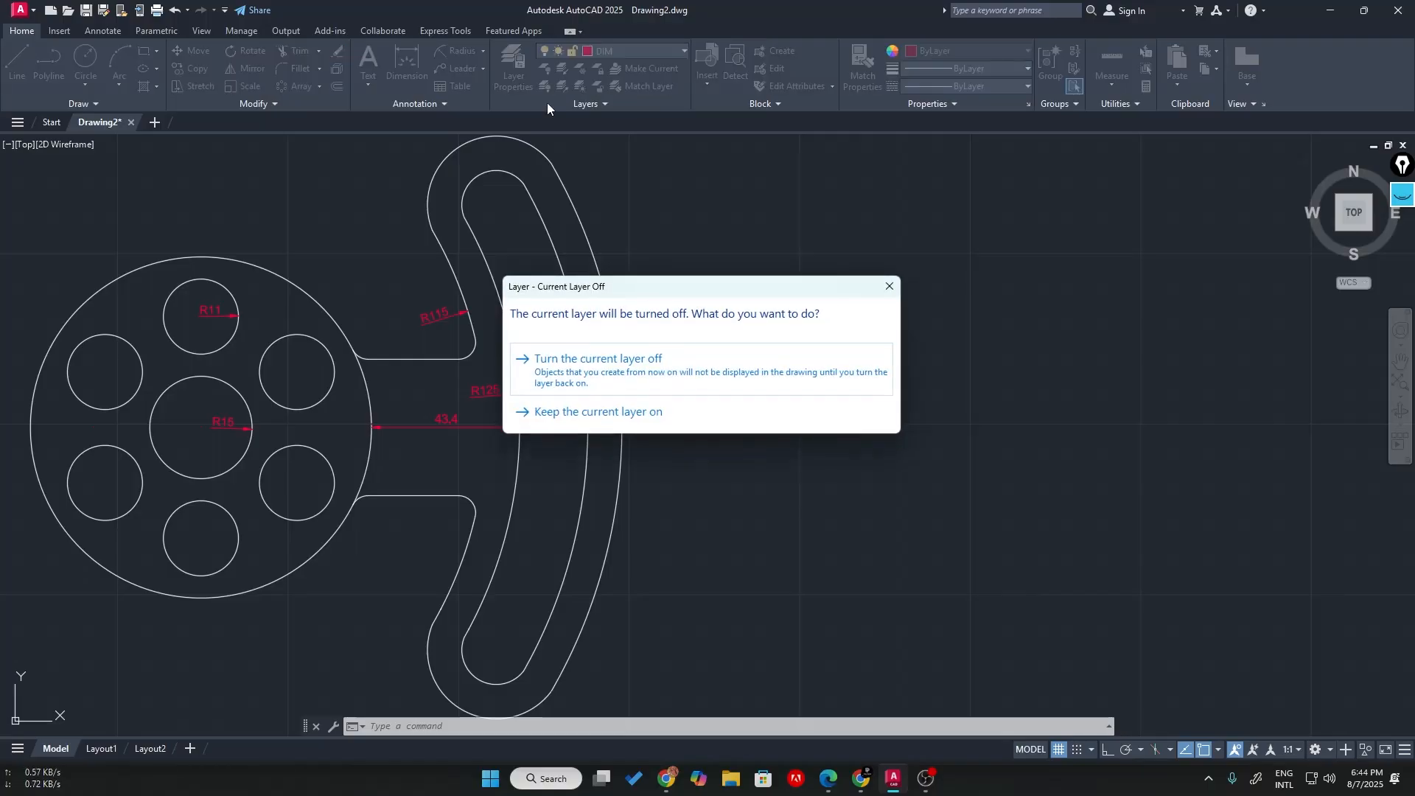
pyautogui.click(887, 285)
# - Make layer 0 the current layer and turn off the DIM layer to hide the dimensions
pyautogui.click(632, 55)
pyautogui.click(624, 69)
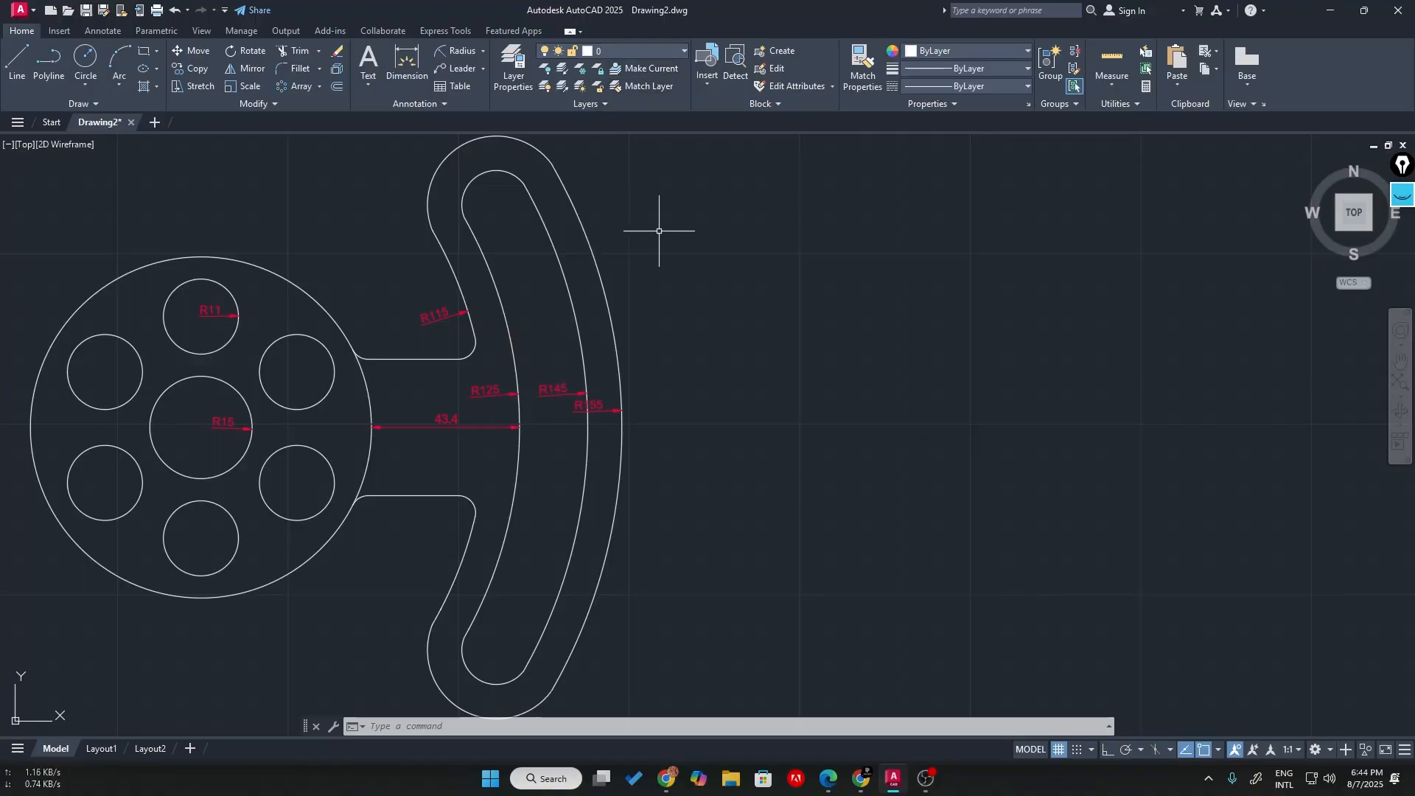
pyautogui.click(666, 54)
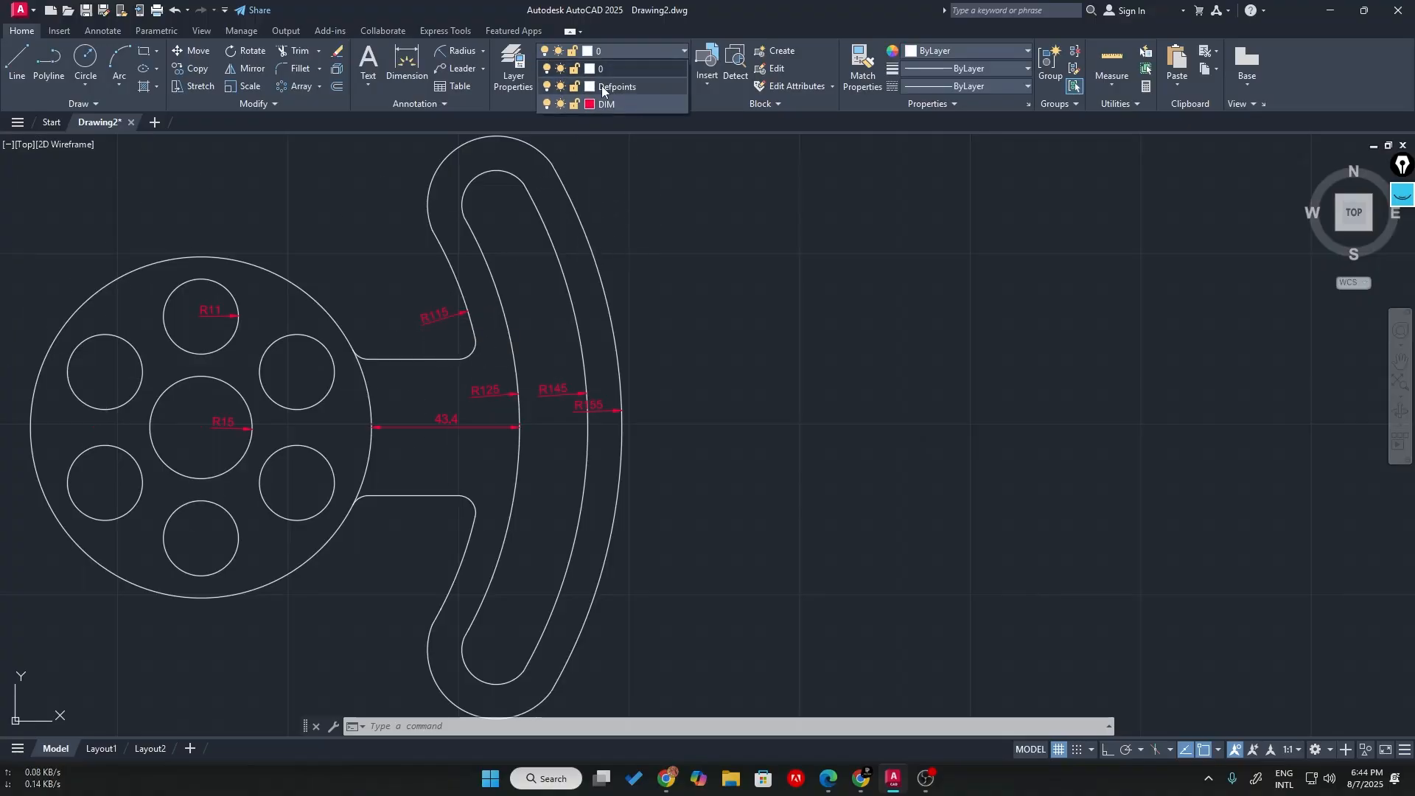
pyautogui.click(546, 105)
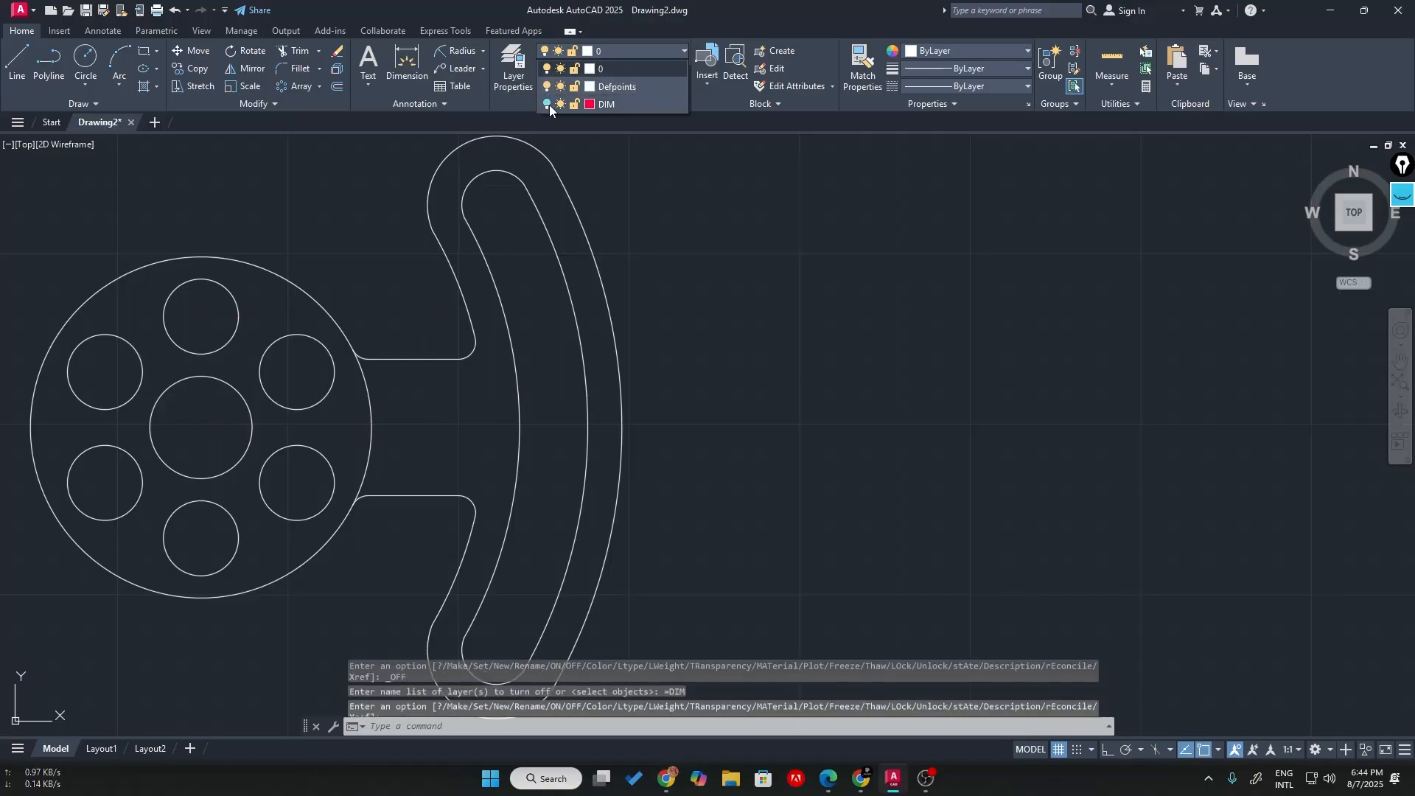
# - Turn the DIM layer back on to show the part's dimensions
pyautogui.scroll(-2, 650, 296)
pyautogui.middleClick(649, 292)
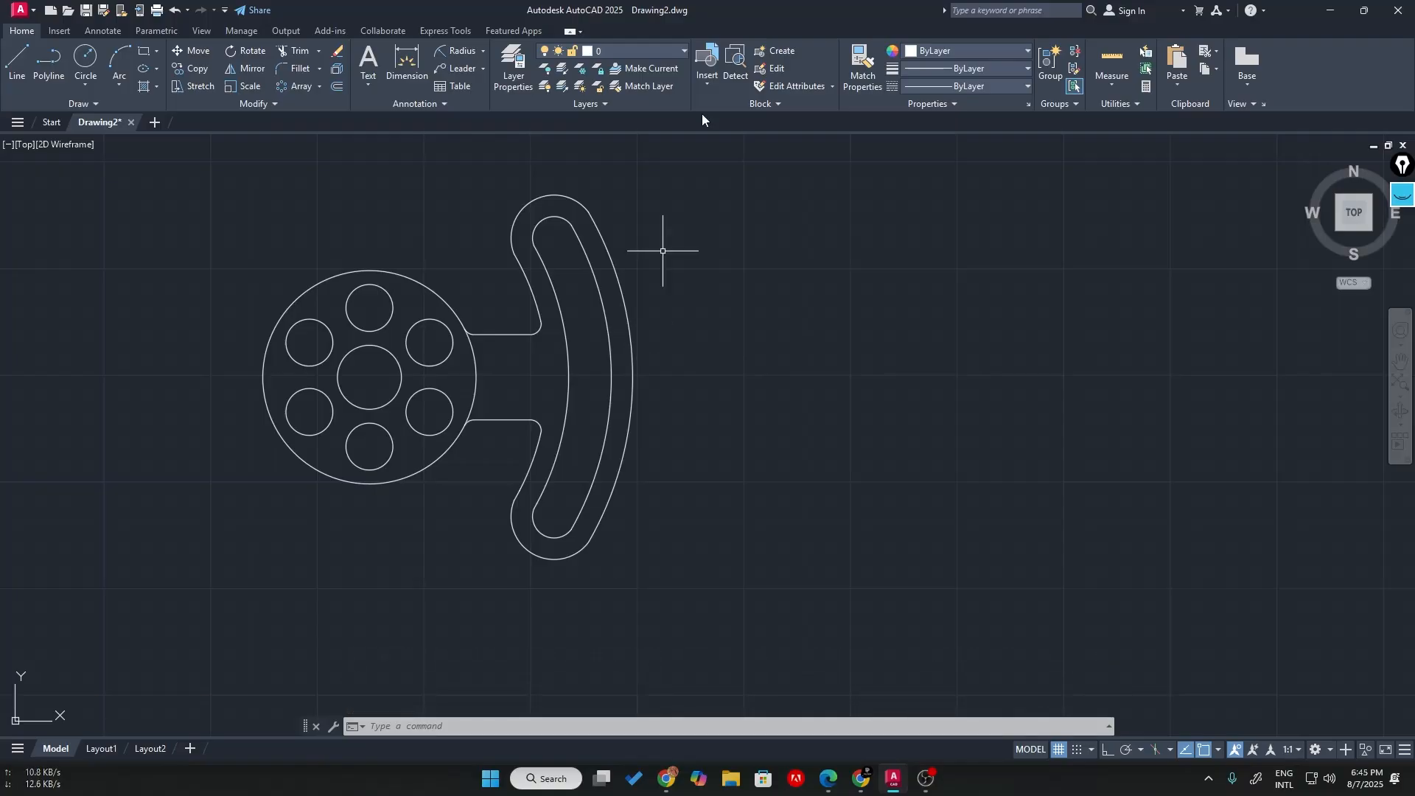
pyautogui.click(680, 51)
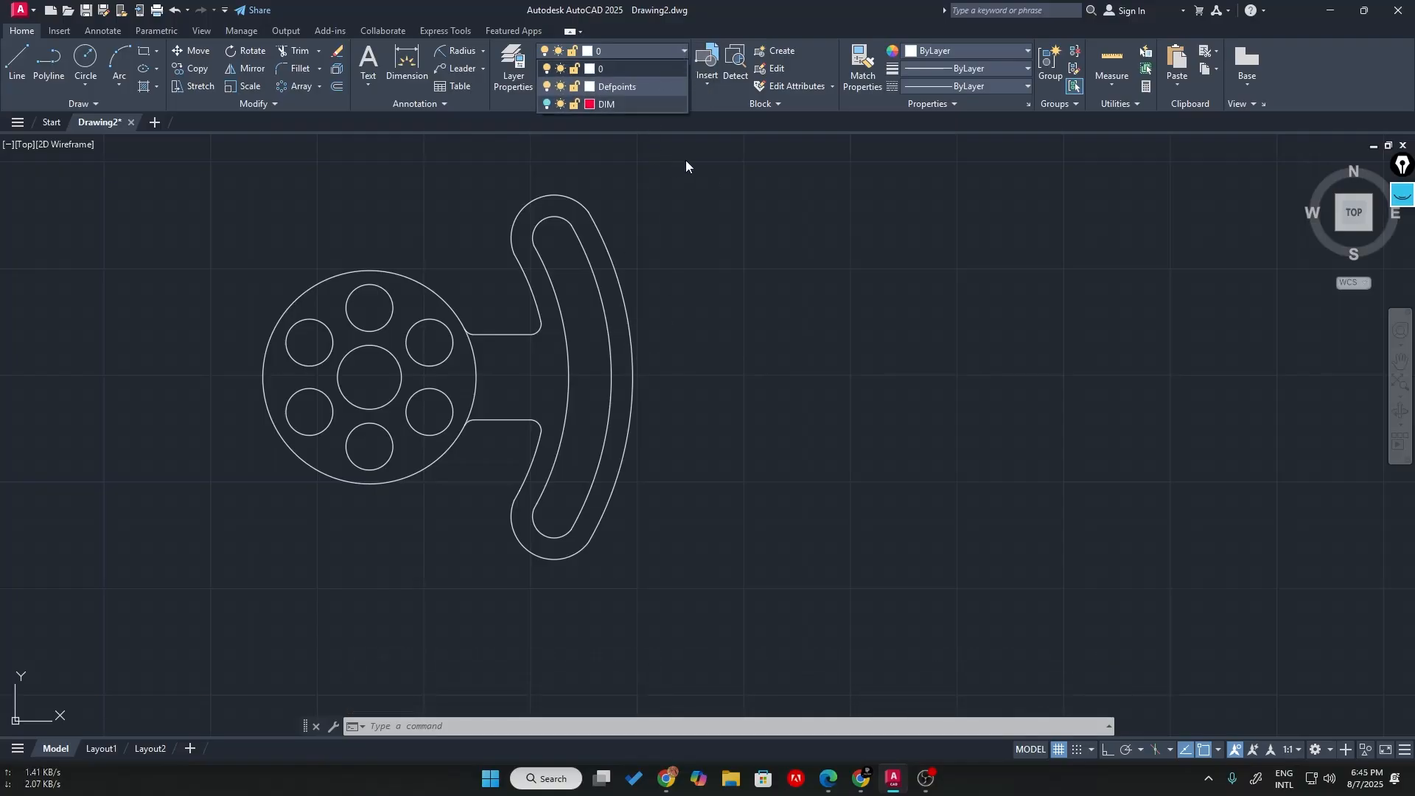
pyautogui.click(547, 104)
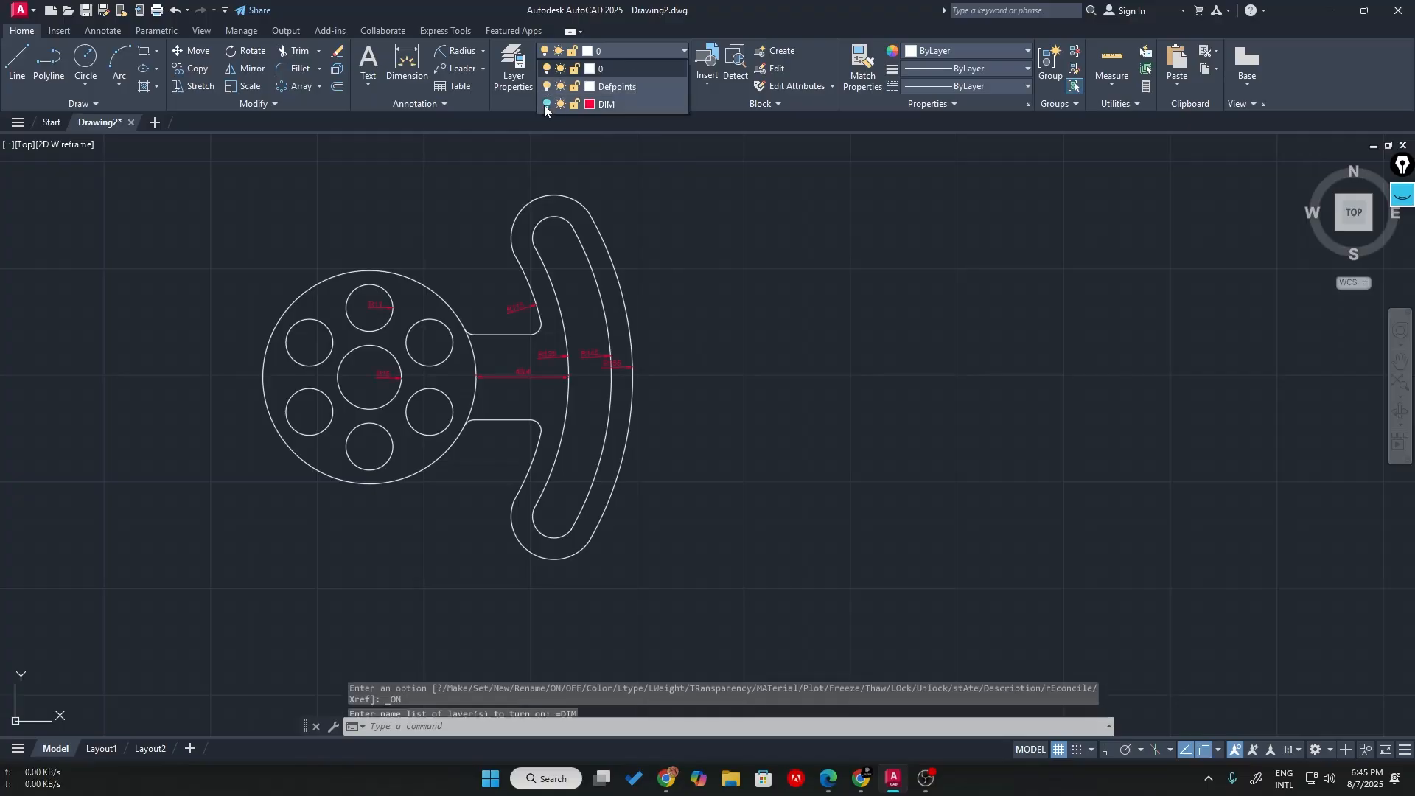
# - Change the DIM layer's colour to yellow, index colour 50
pyautogui.click(589, 104)
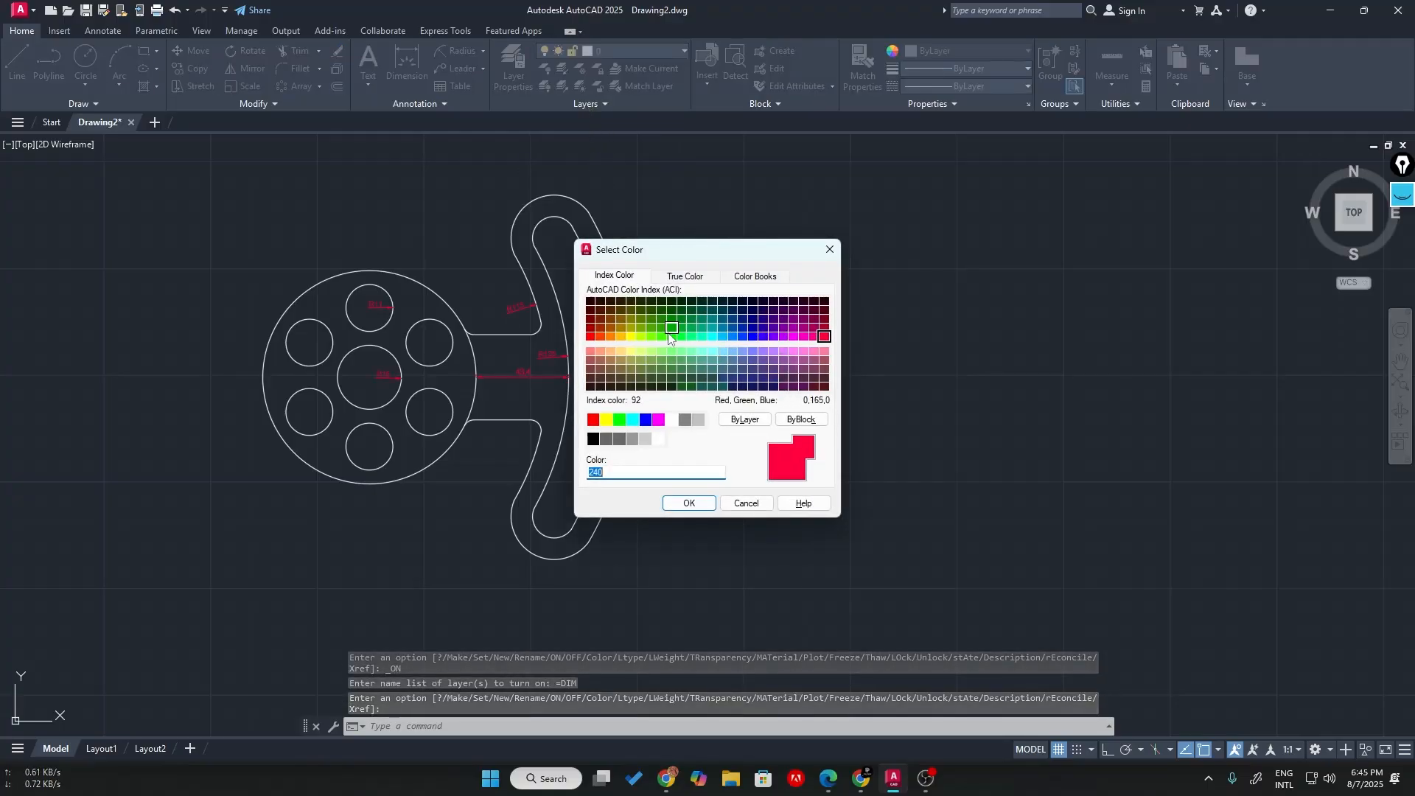
pyautogui.click(631, 336)
pyautogui.click(689, 502)
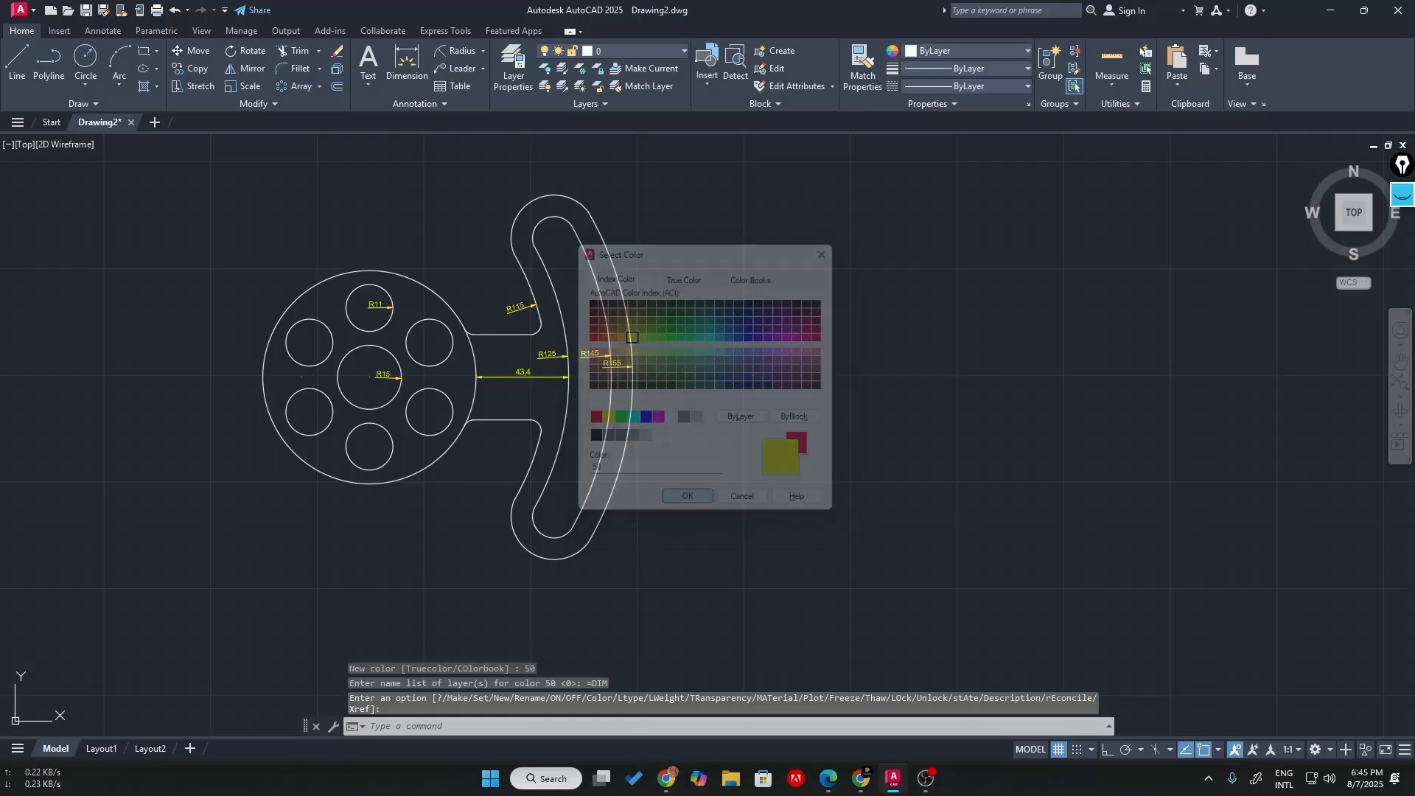
pyautogui.moveTo(735, 263); pyautogui.dragTo(651, 290, button='middle')
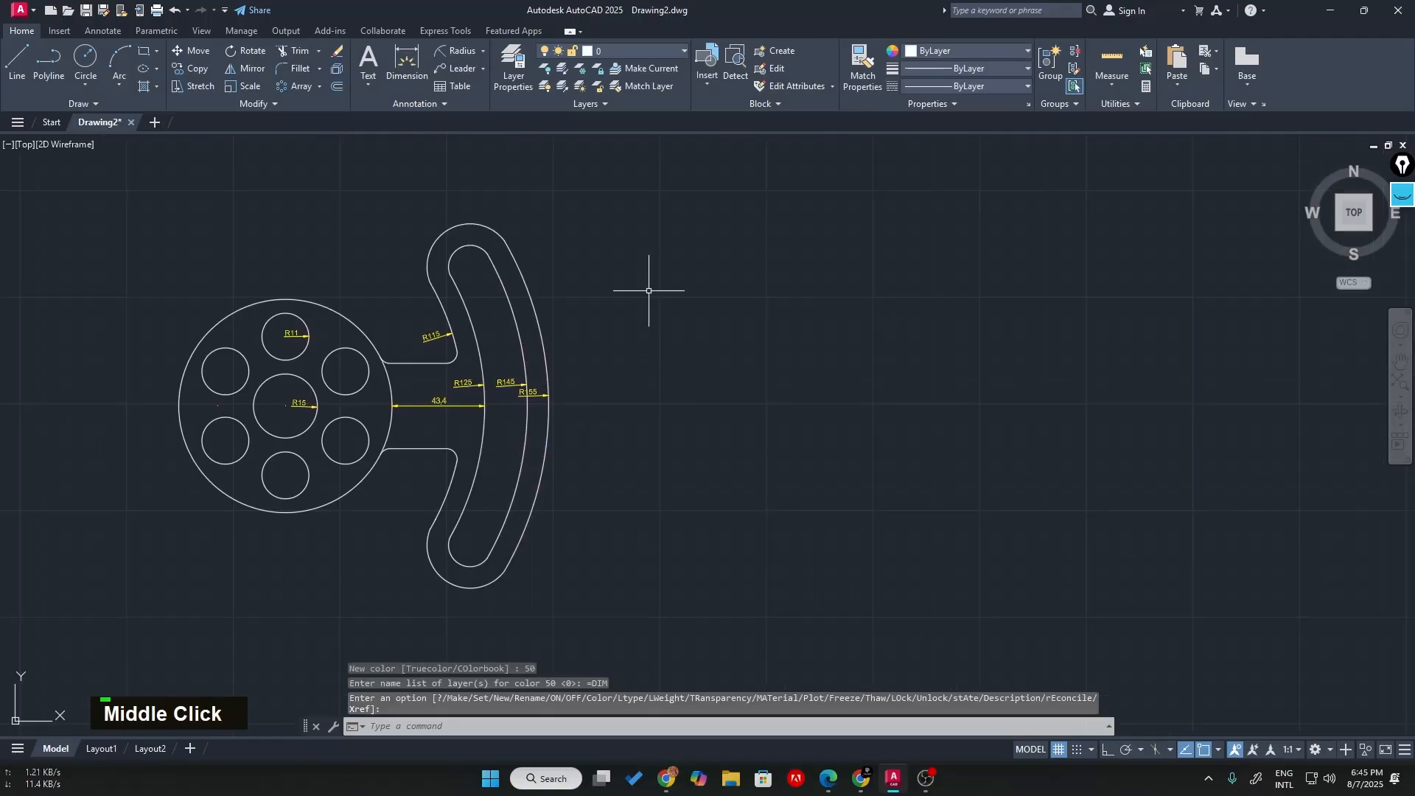
pyautogui.click(518, 68)
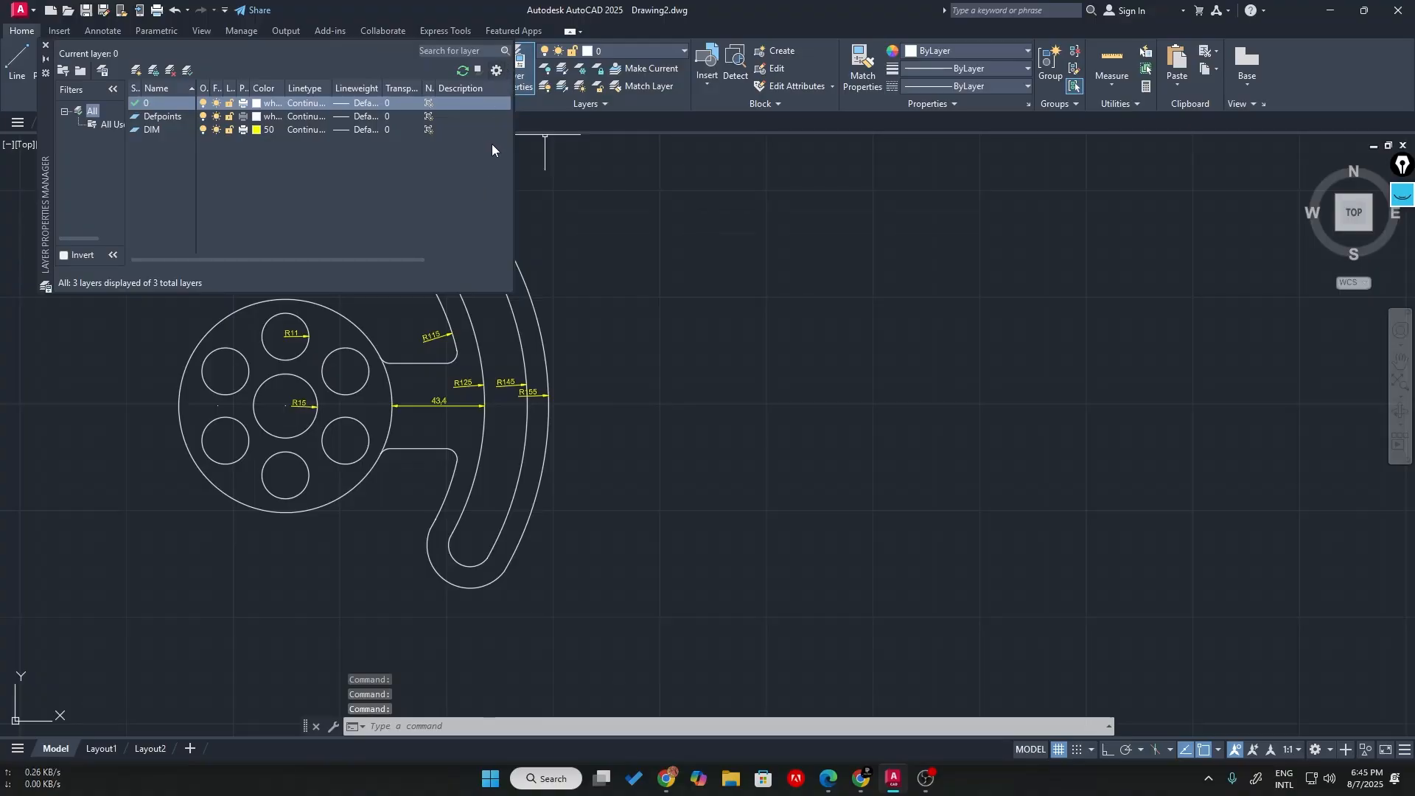
pyautogui.click(528, 61)
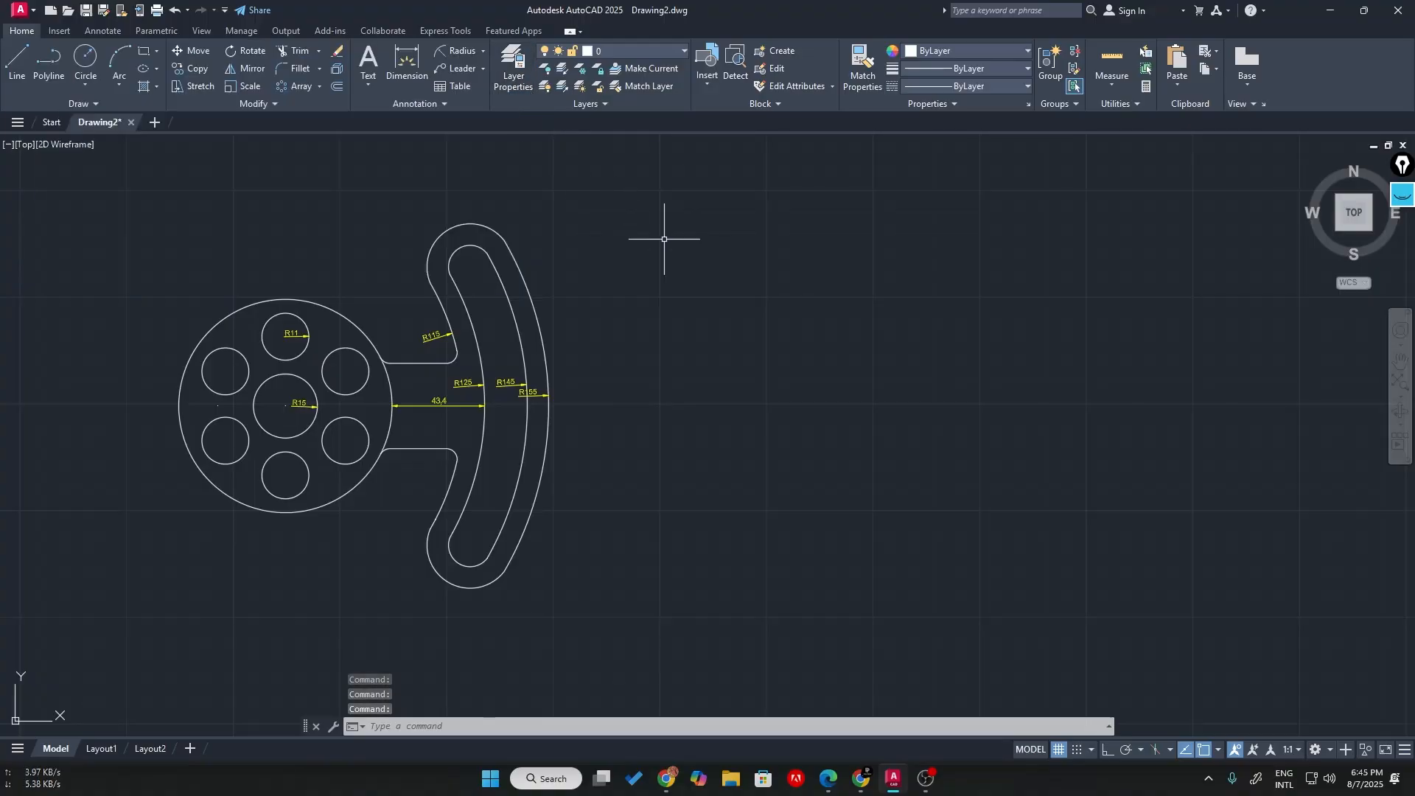
pyautogui.scroll(-1, 664, 239)
pyautogui.scroll(1, 666, 240)
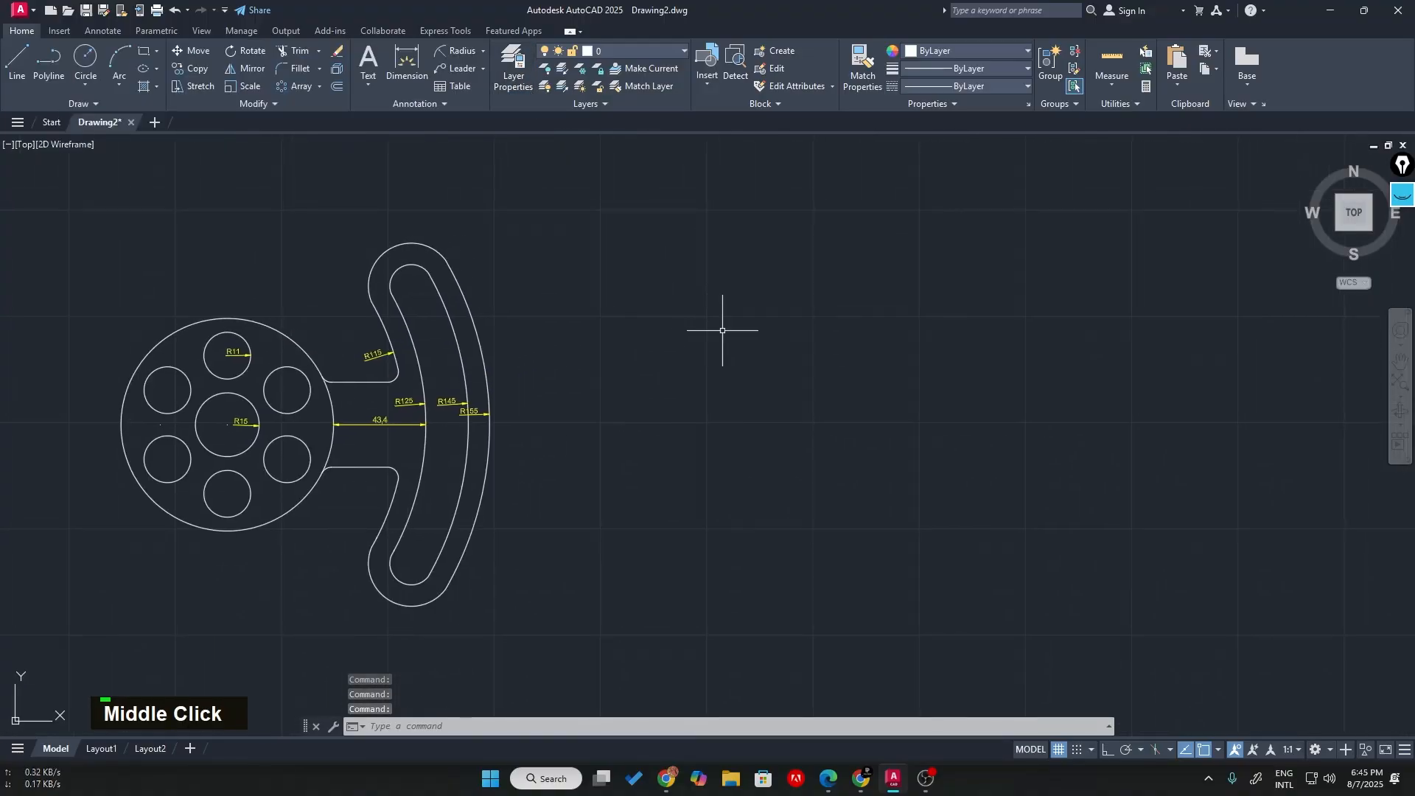